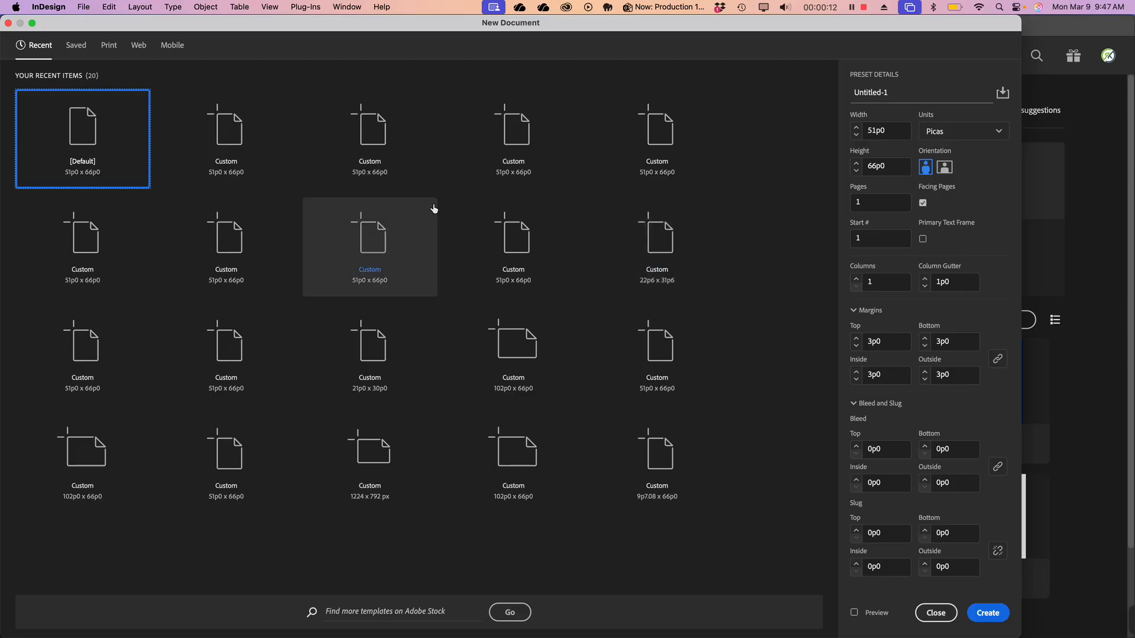
Step: Set the new document's units to inches, disable facing pages, and set the page count to 3
mouse_move(288, 636)
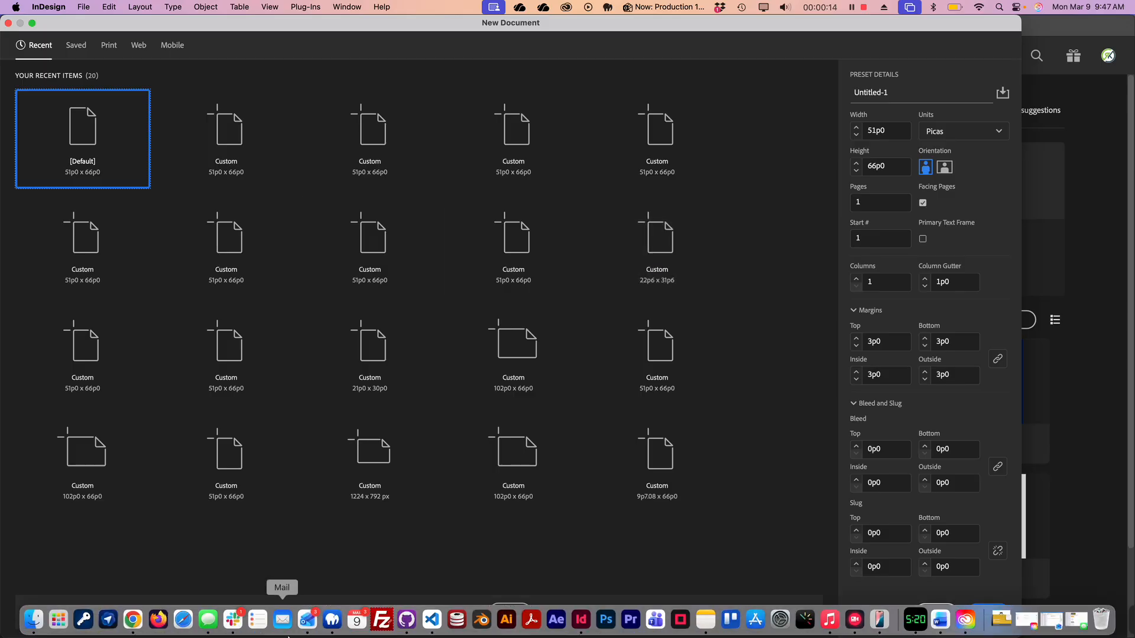
click(945, 131)
click(955, 191)
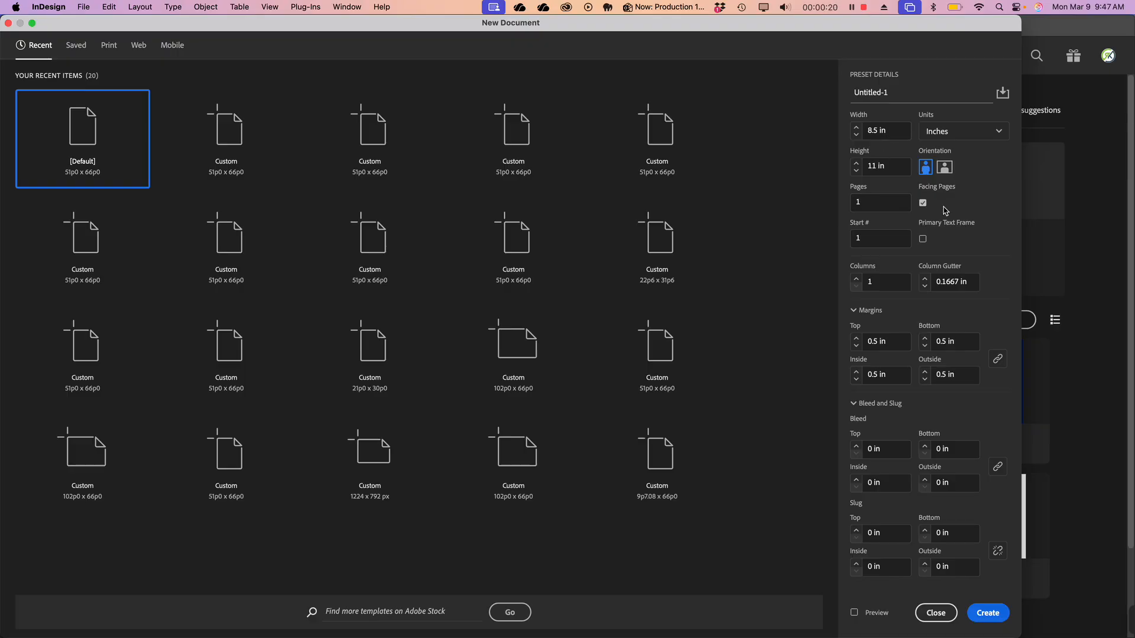
click(923, 203)
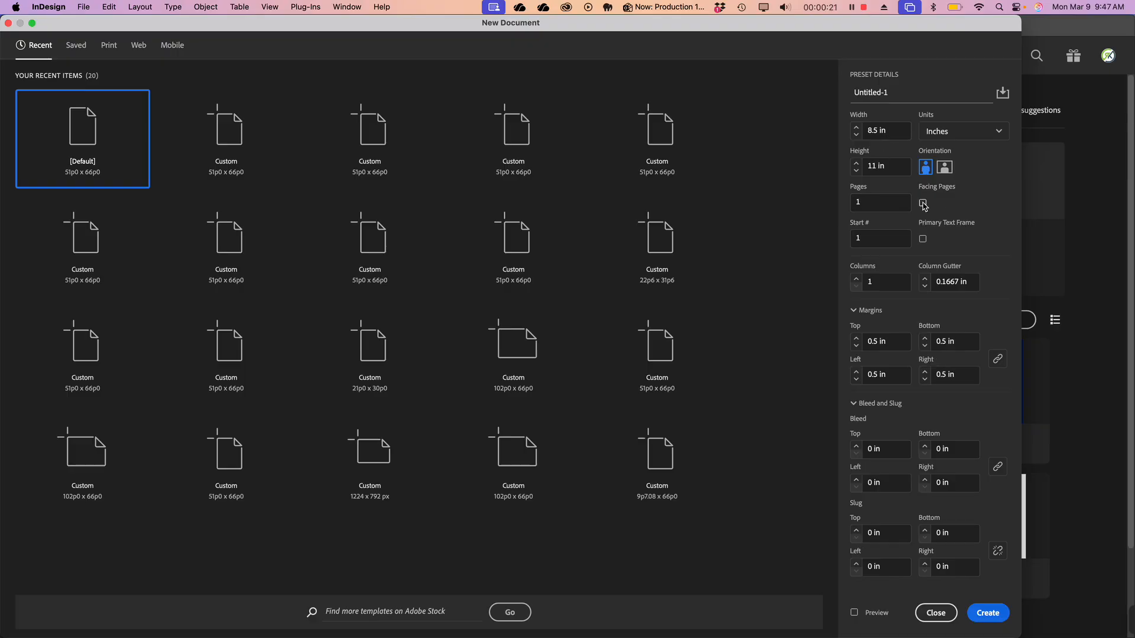
click(868, 201)
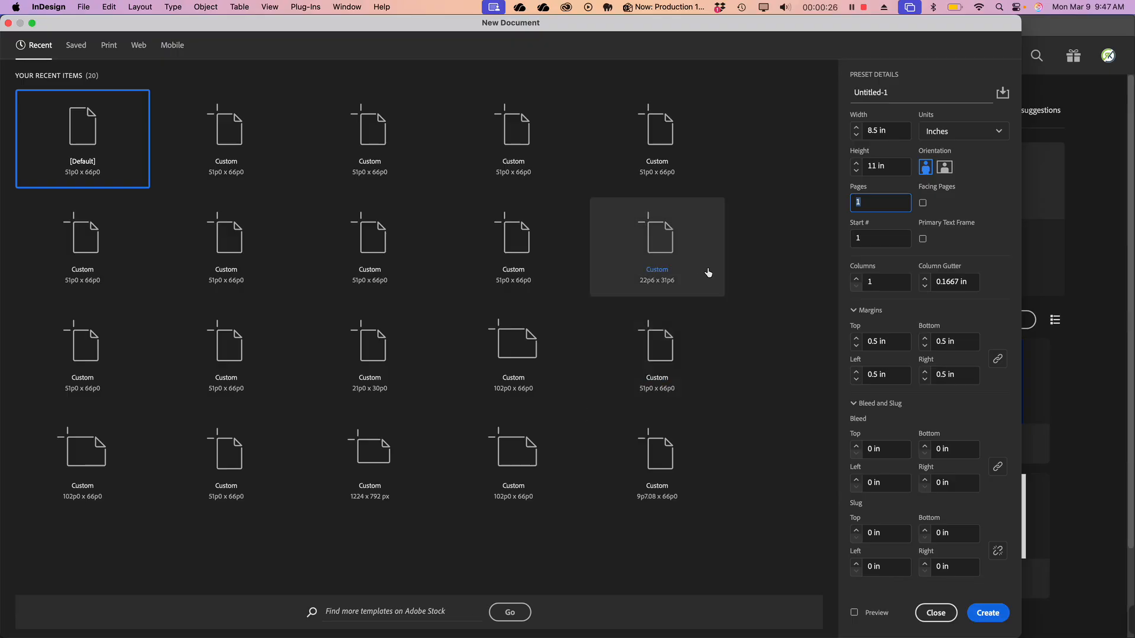
text(3)
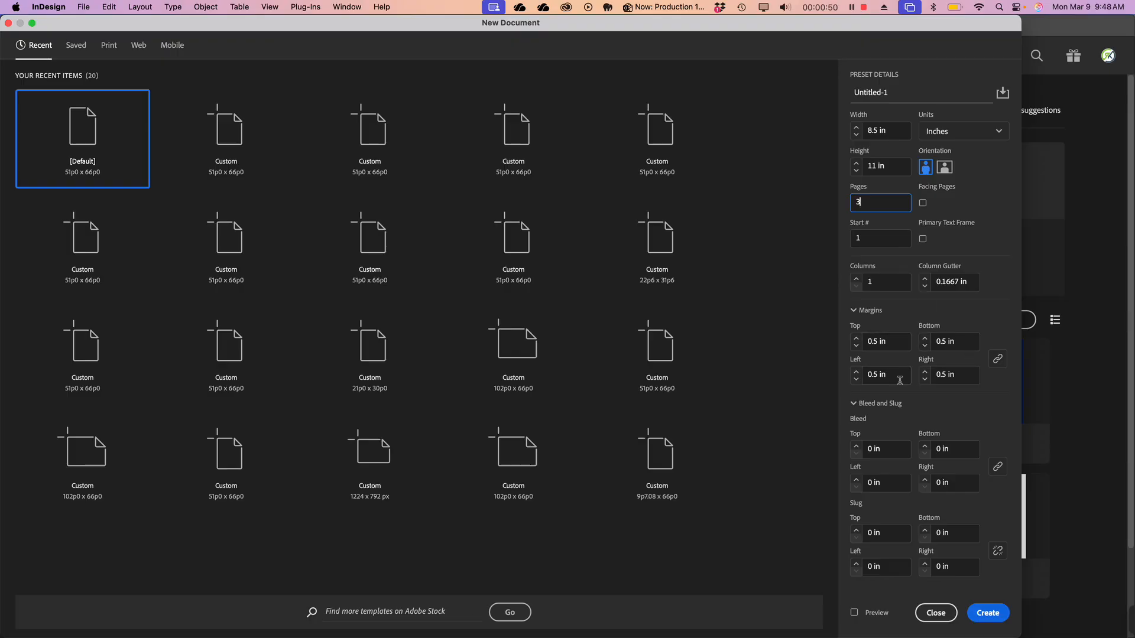
Step: Set the bleed to 0.125 in on all sides and the number of columns to 4
click(857, 449)
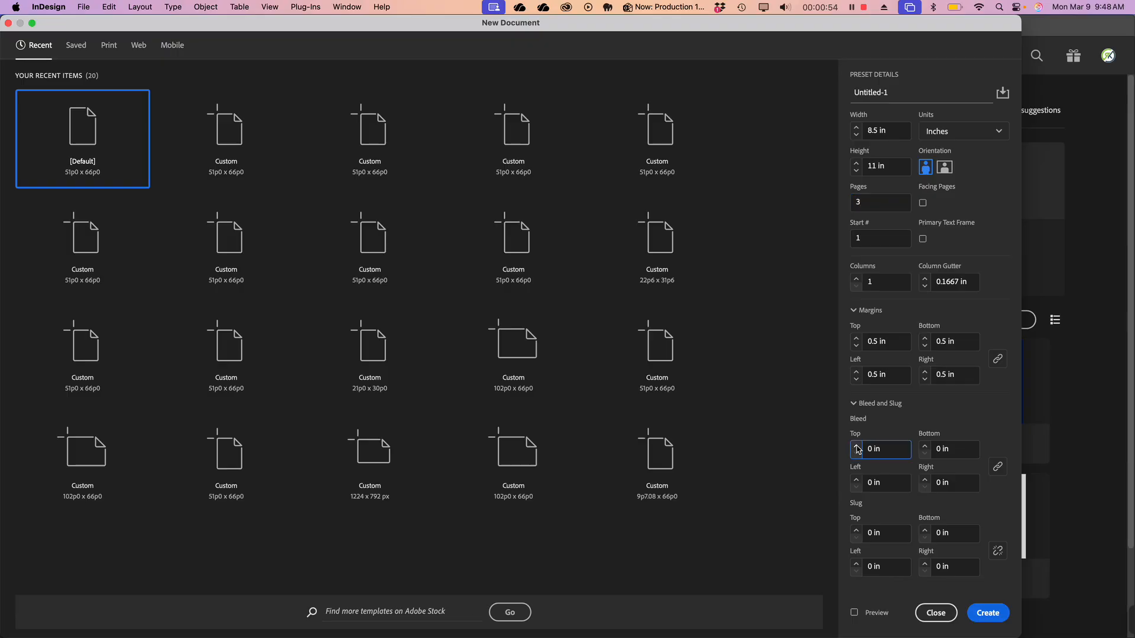
click(857, 448)
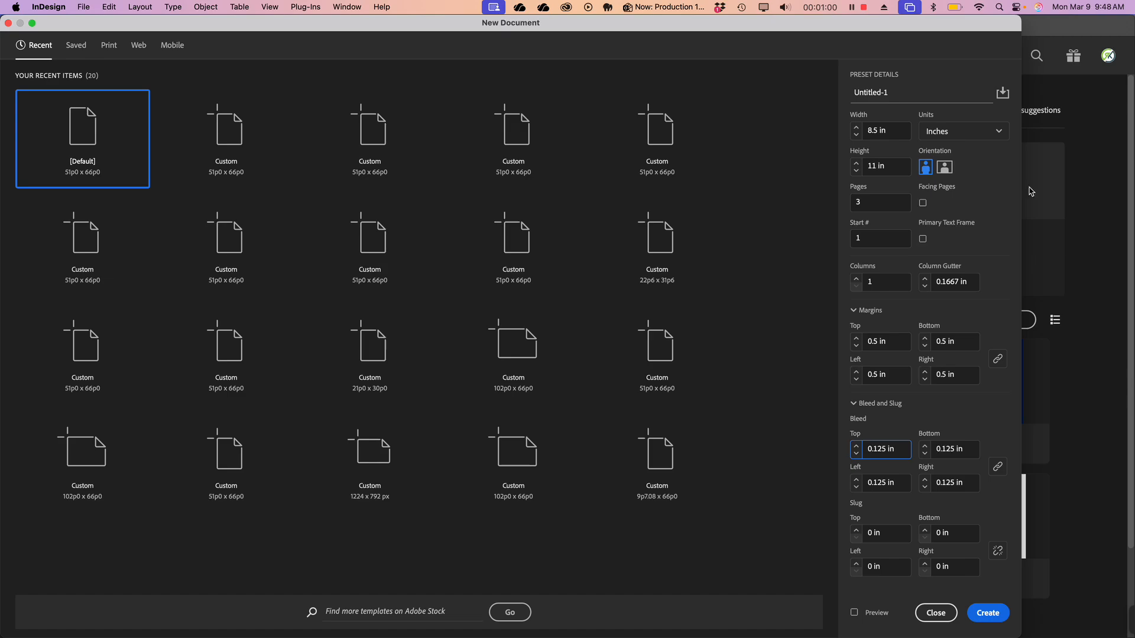
click(888, 280)
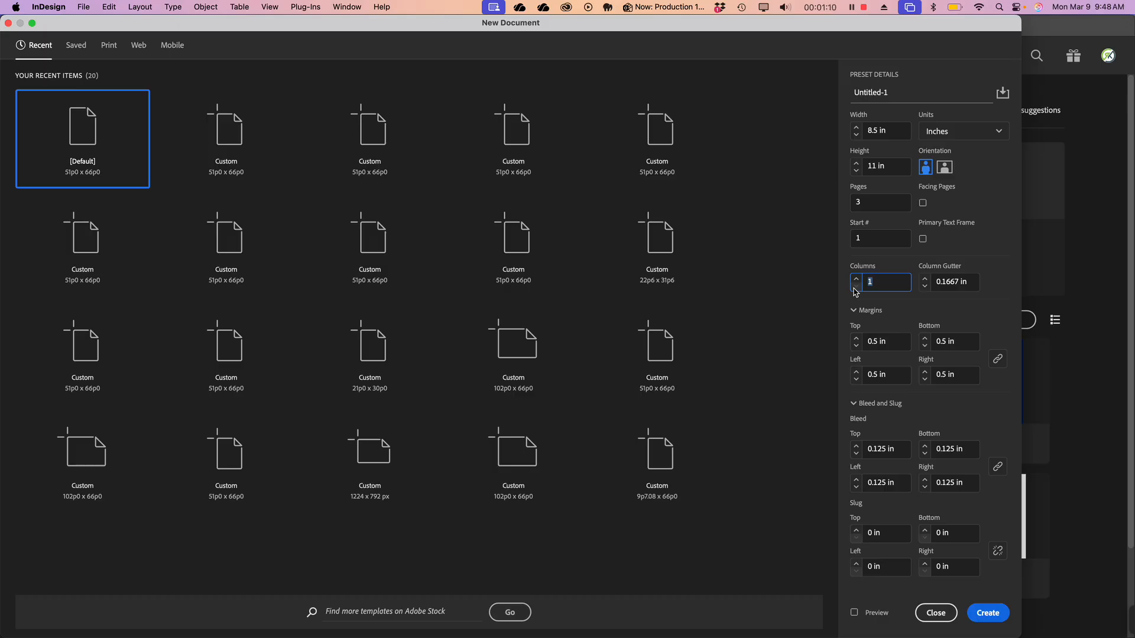
text(4)
click(1005, 274)
Step: Switch to Chrome, locate the Sellsheets document under In-Class Material in the course content, and return to InDesign
key(super+Tab)
key(super+Tab)
key(super+Tab)
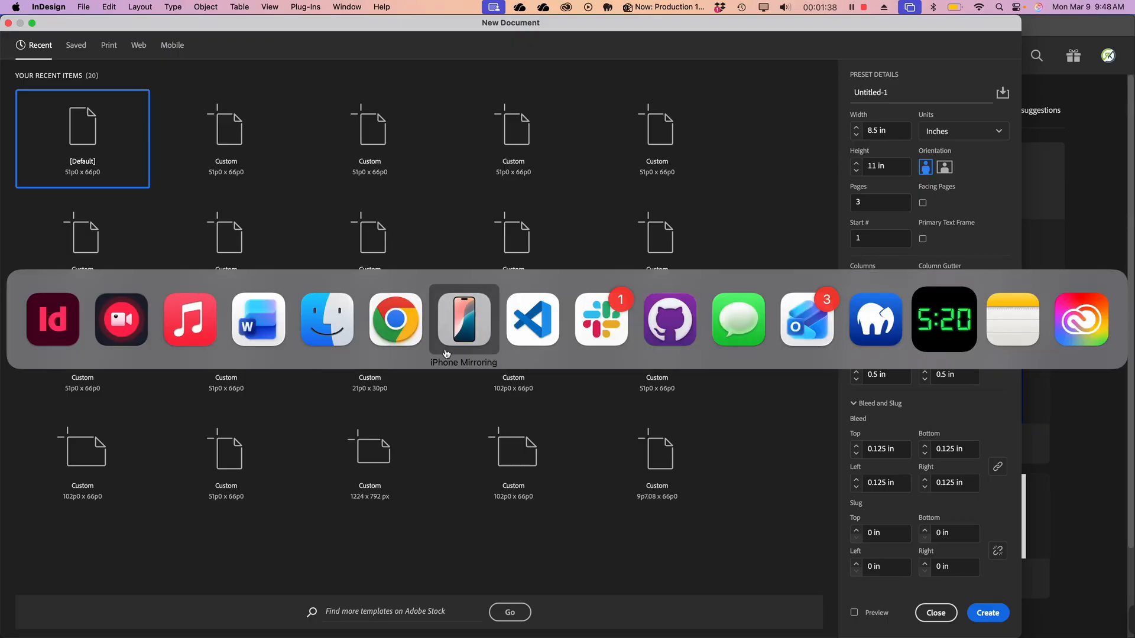
click(397, 328)
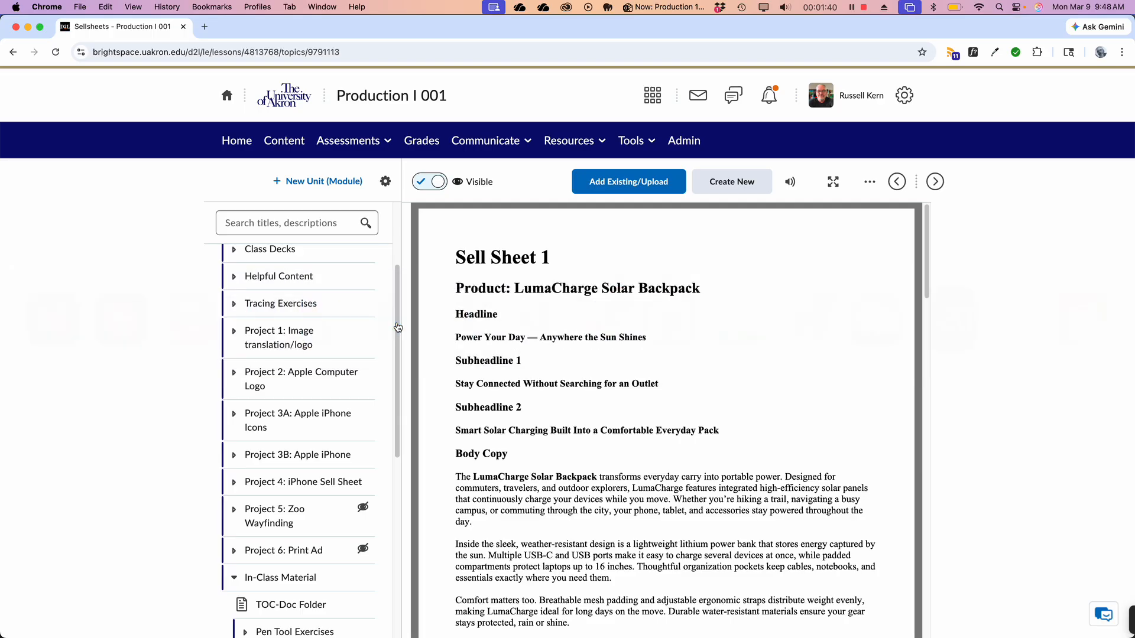
scroll(354, 251, down, 5)
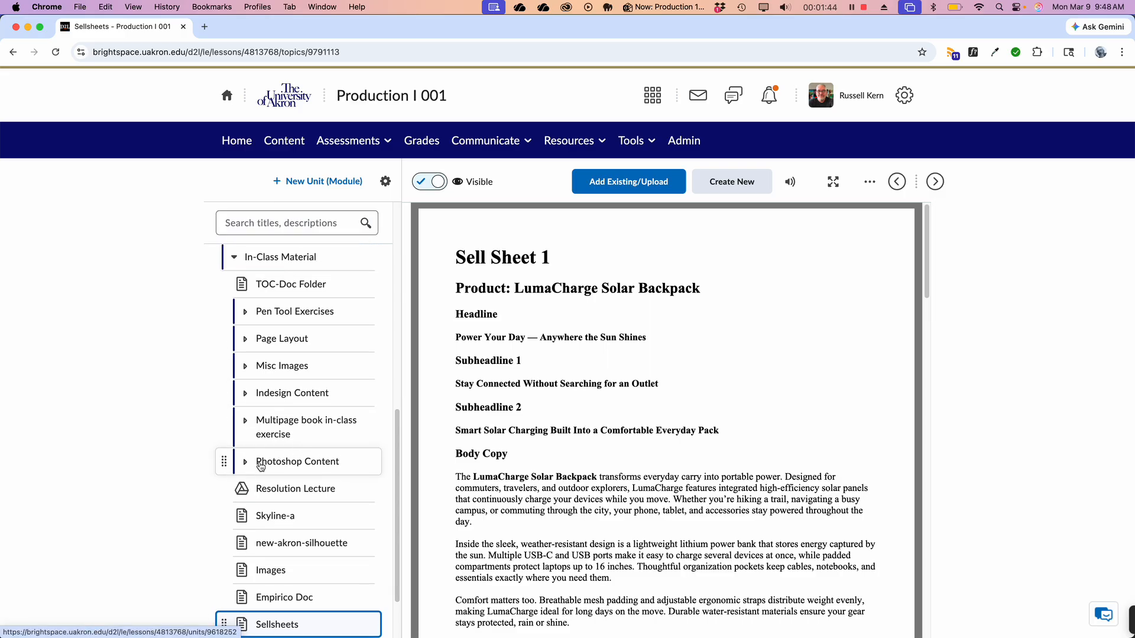
scroll(260, 467, down, 2)
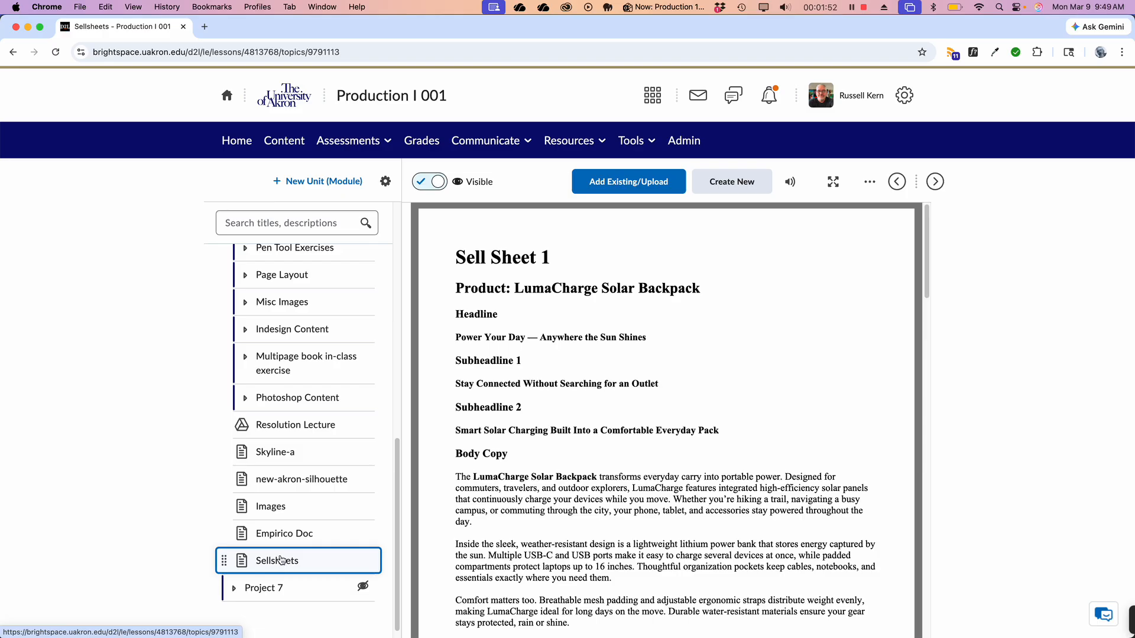
scroll(281, 560, up, 2)
key(super+Tab)
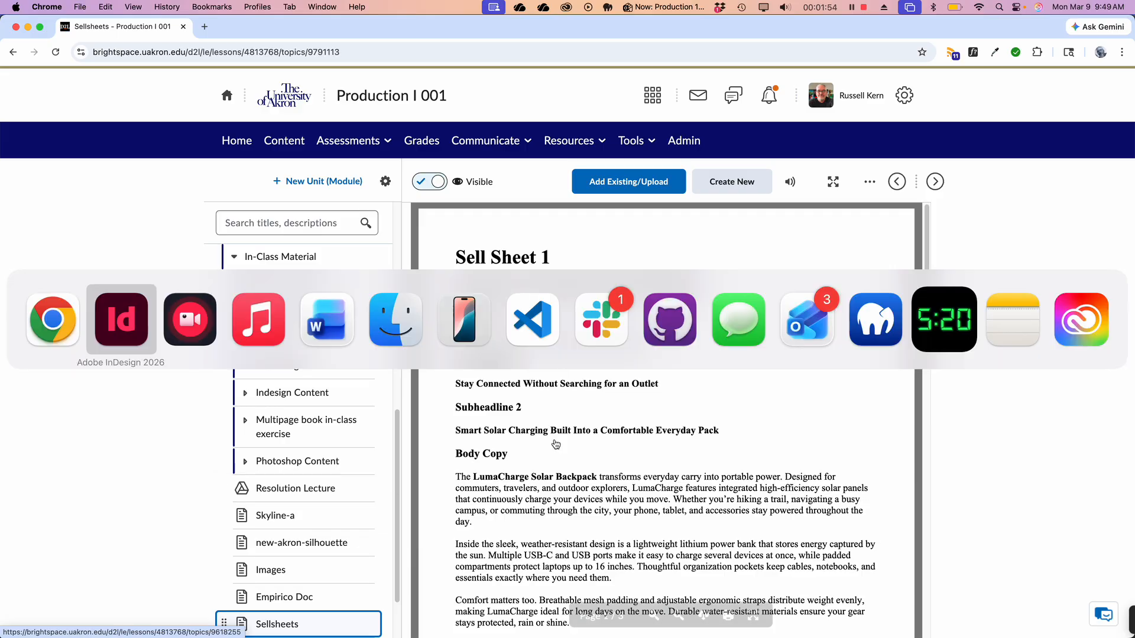
click(127, 331)
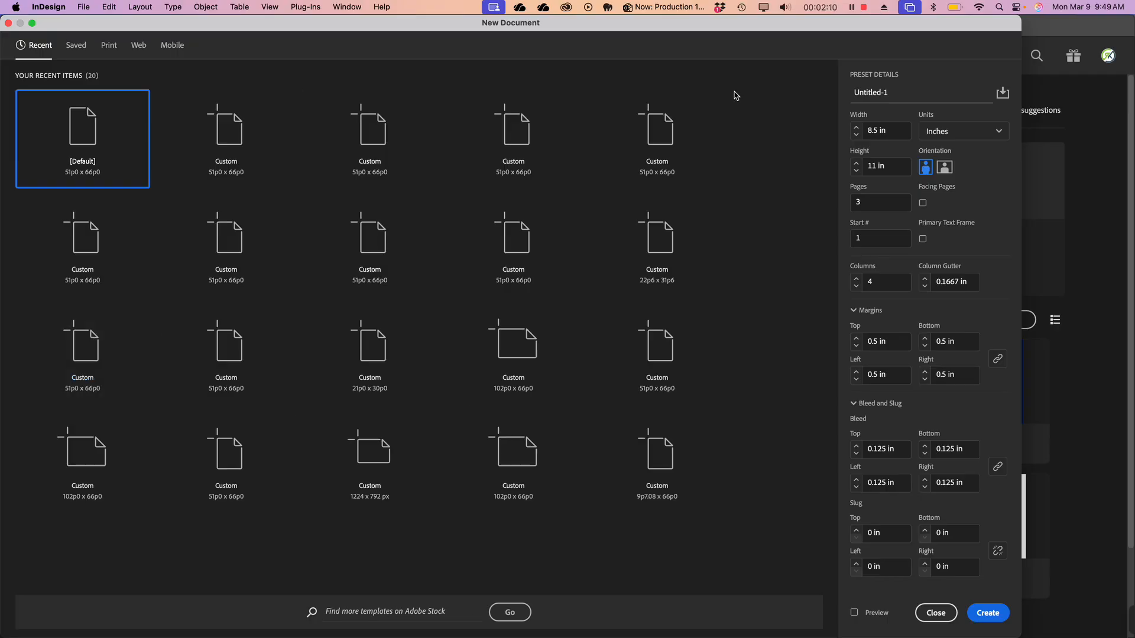
Step: Create the document with these settings and open the A-Parent page for editing
click(993, 617)
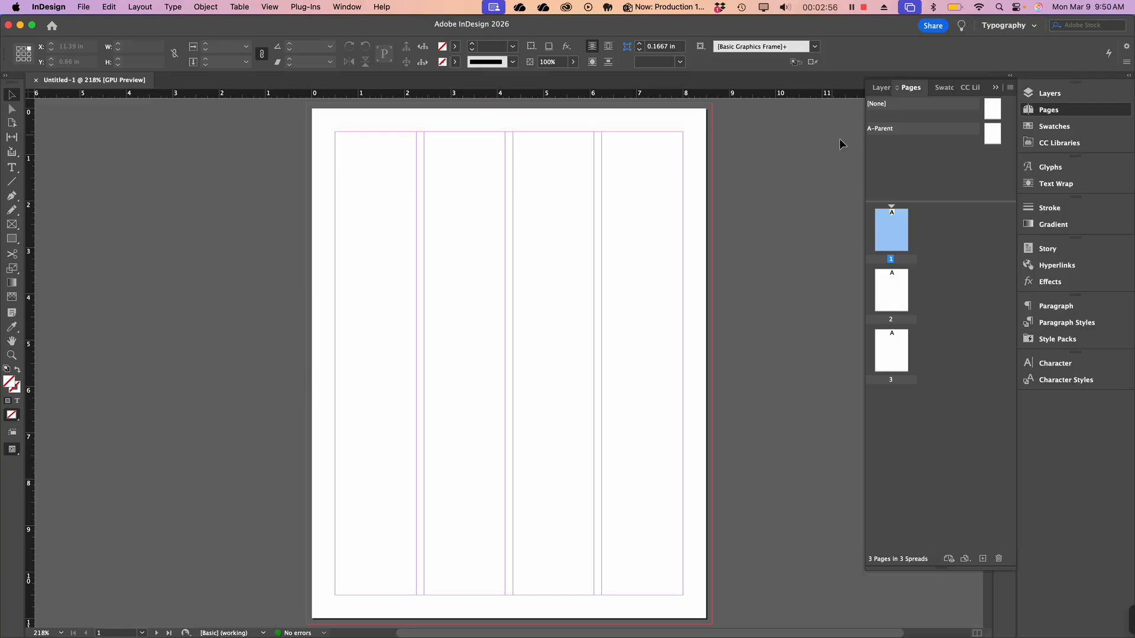
double_click(996, 141)
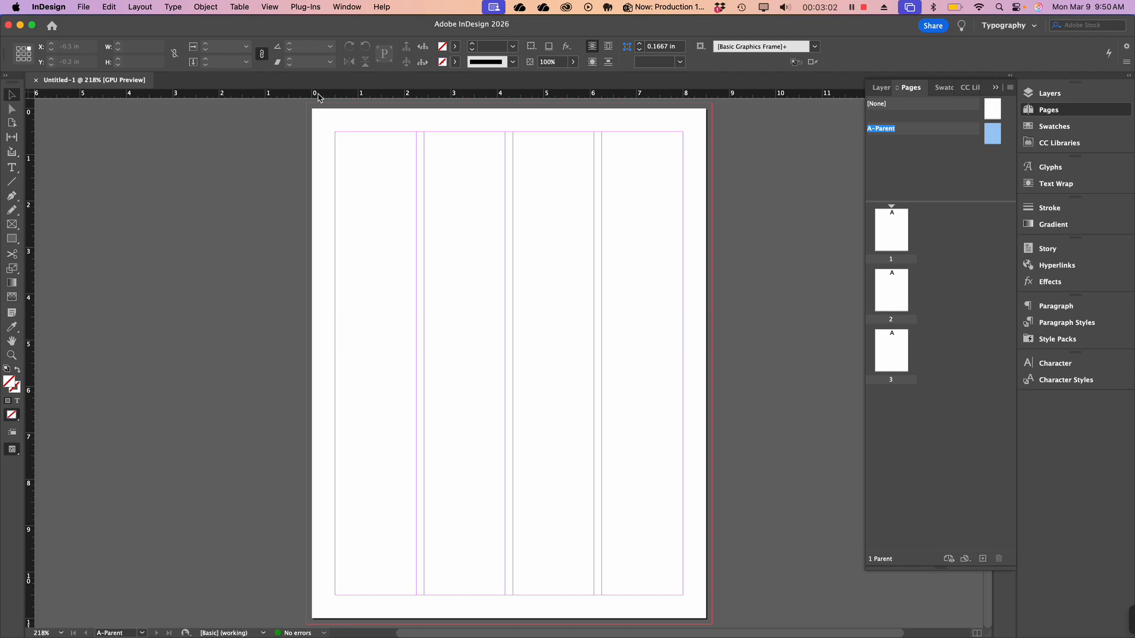
Step: Add seven horizontal guides across the A-Parent spread at about 4.02, 5, 6, 7.04, 8.125, 9 and 10.22 in
drag(322, 94, 259, 295)
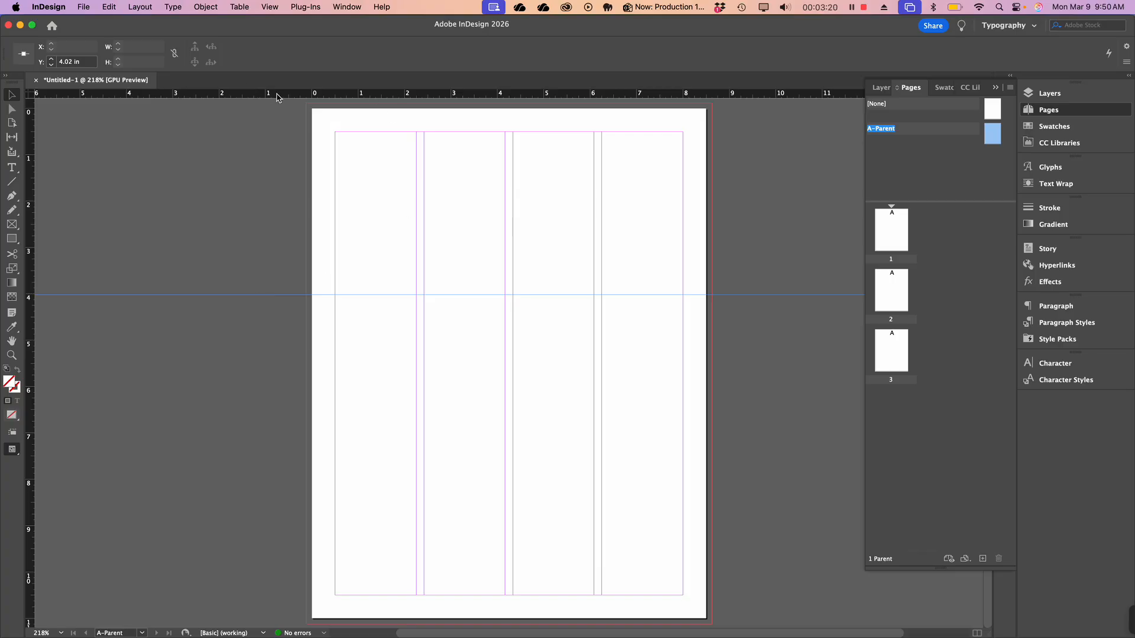
drag(276, 95, 309, 340)
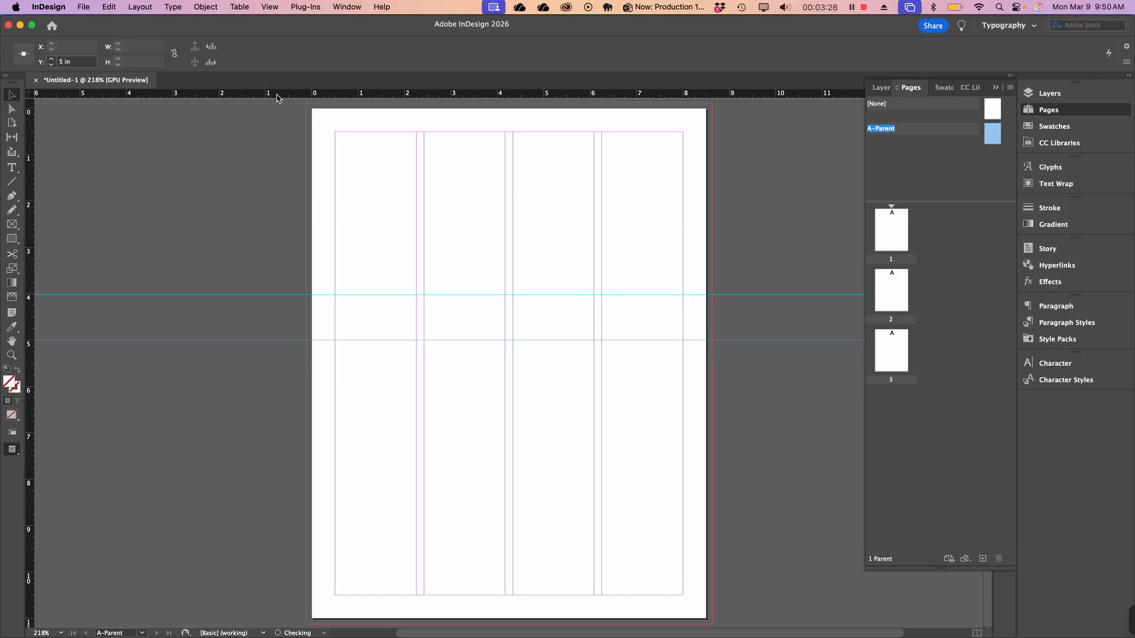
drag(279, 98, 300, 387)
drag(294, 95, 324, 437)
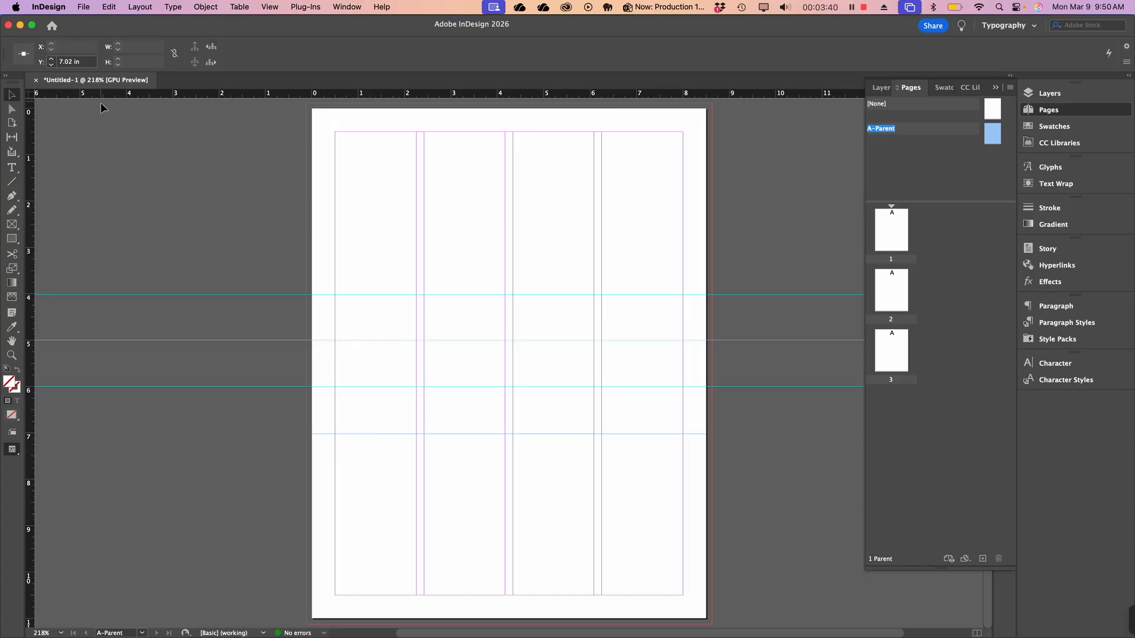
drag(104, 96, 282, 486)
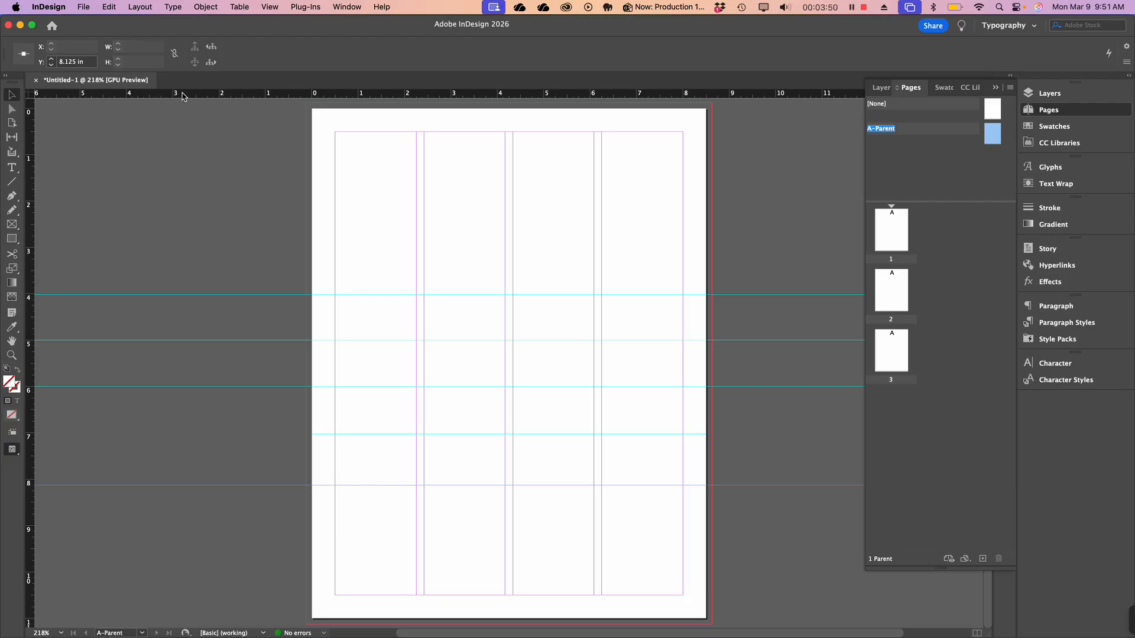
drag(182, 96, 235, 526)
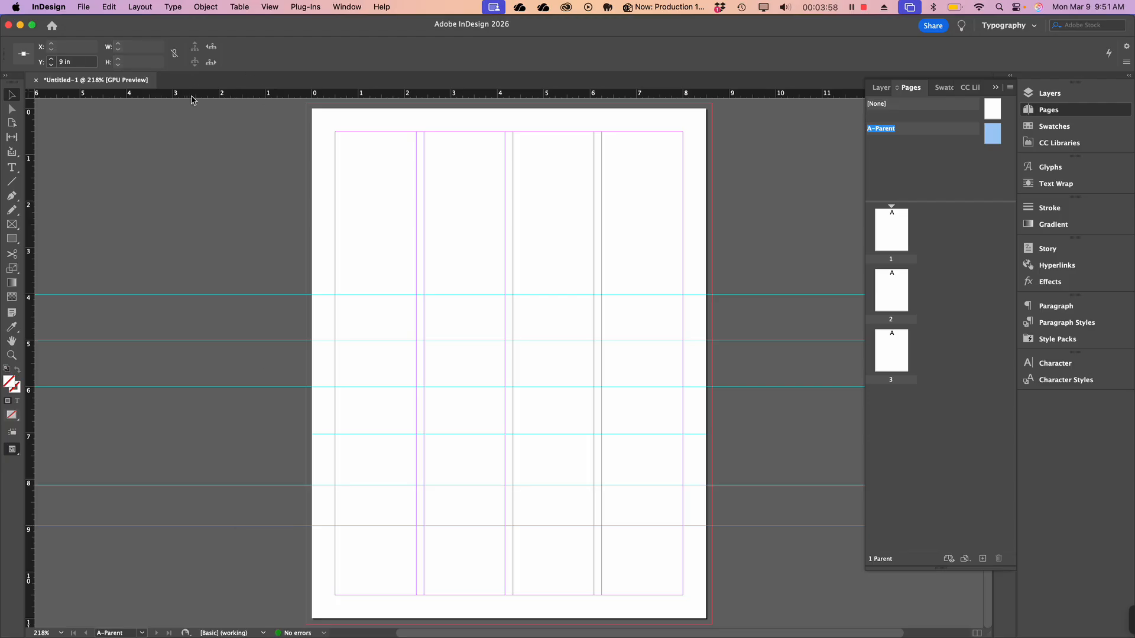
drag(191, 99, 175, 581)
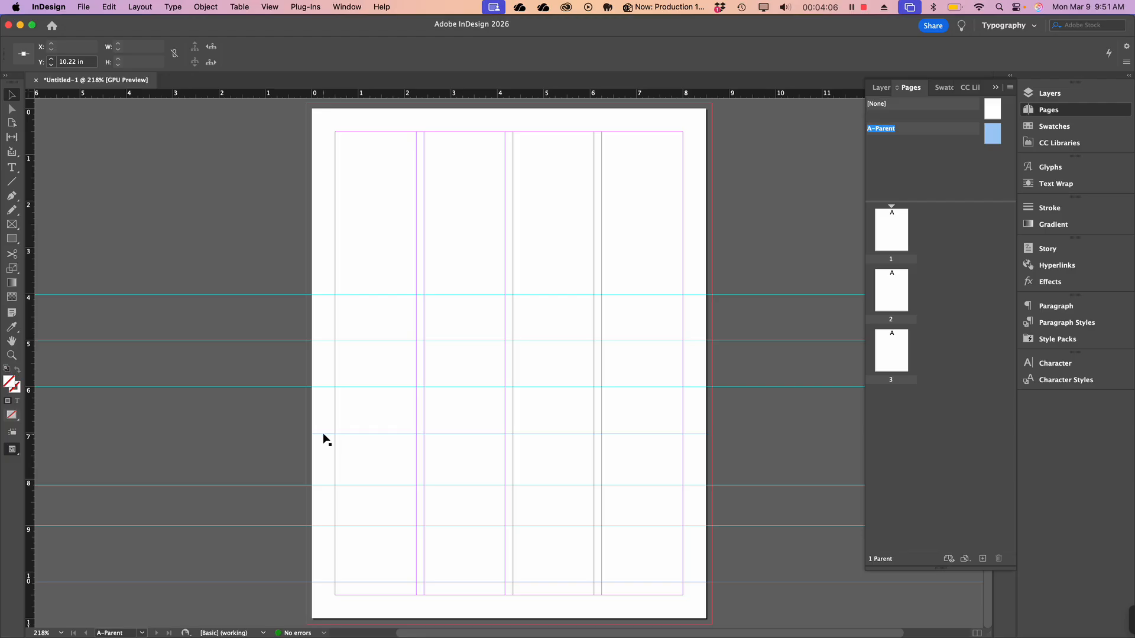
click(303, 435)
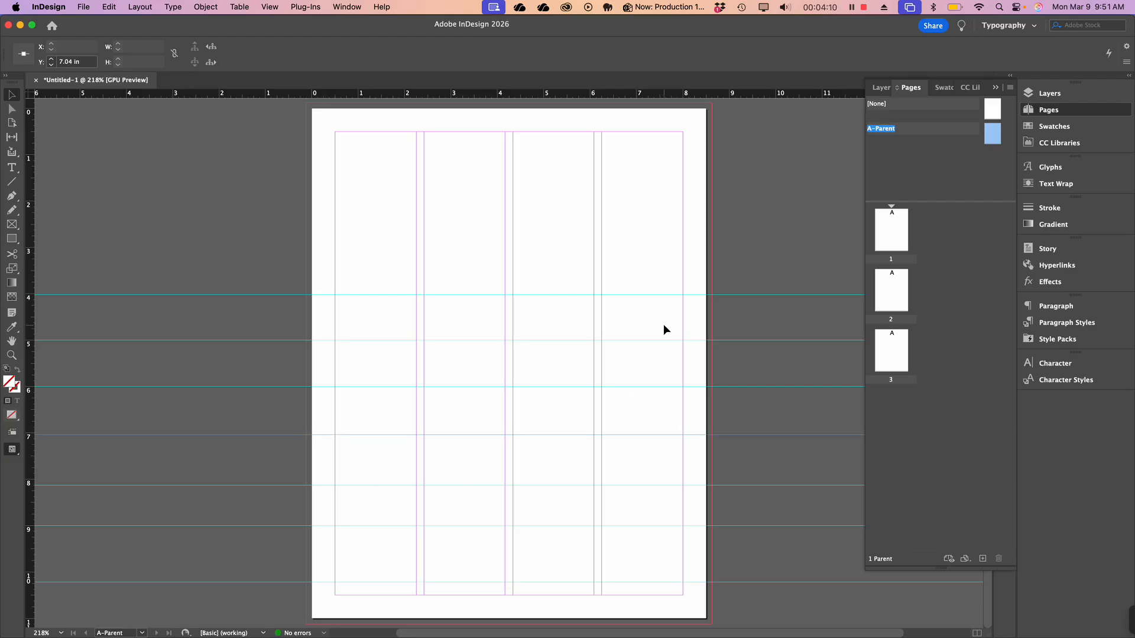
click(215, 193)
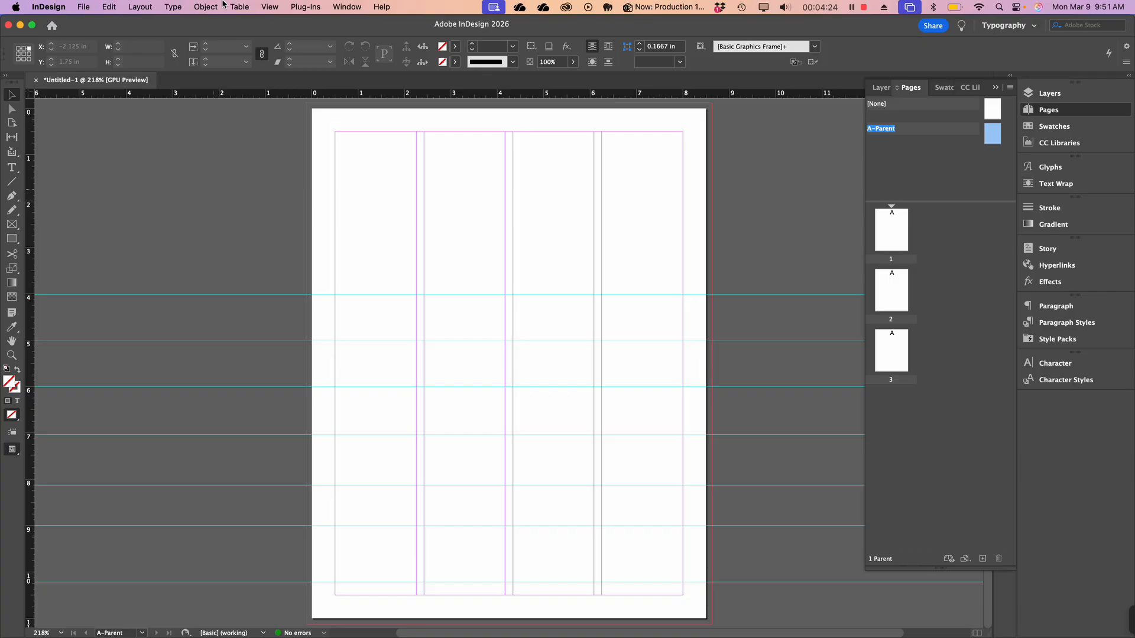
Step: Draw a text frame about 7.51 by 0.58 in across the bottom margin of A-Parent and enter the designer's name followed by a hyphen
click(12, 168)
scroll(381, 440, down, 2)
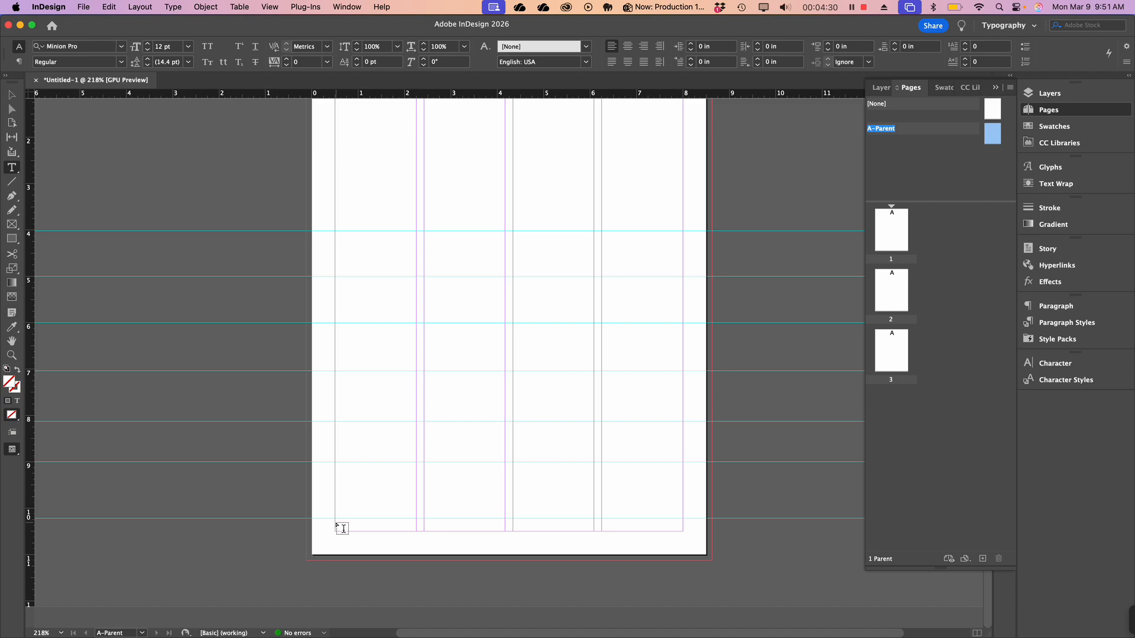
drag(337, 524, 683, 549)
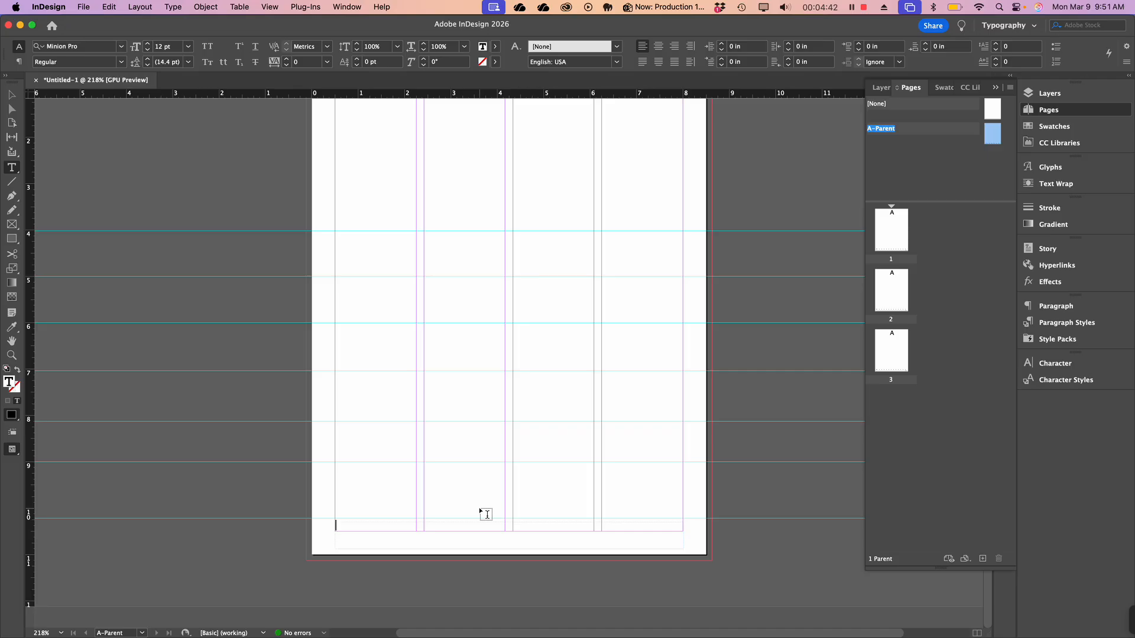
text(Russ Kern -)
Step: Nudge the footer text frame down to Y 10.3694 in and deselect it
click(11, 97)
key(Down)
key(Down)
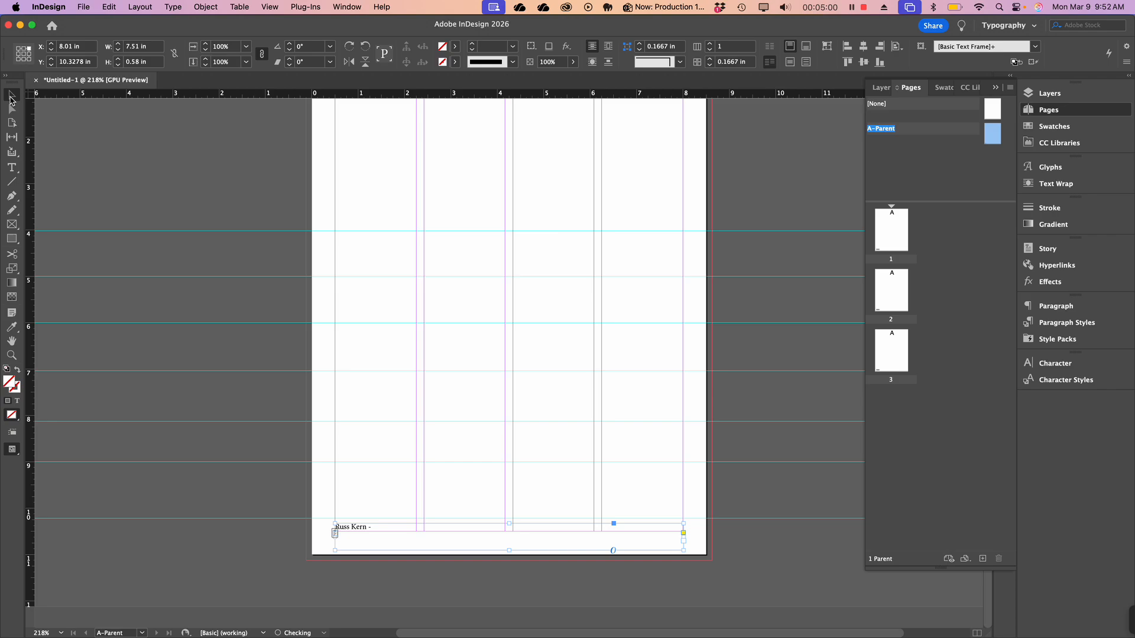
key(Down)
key(Down)
key(Down)
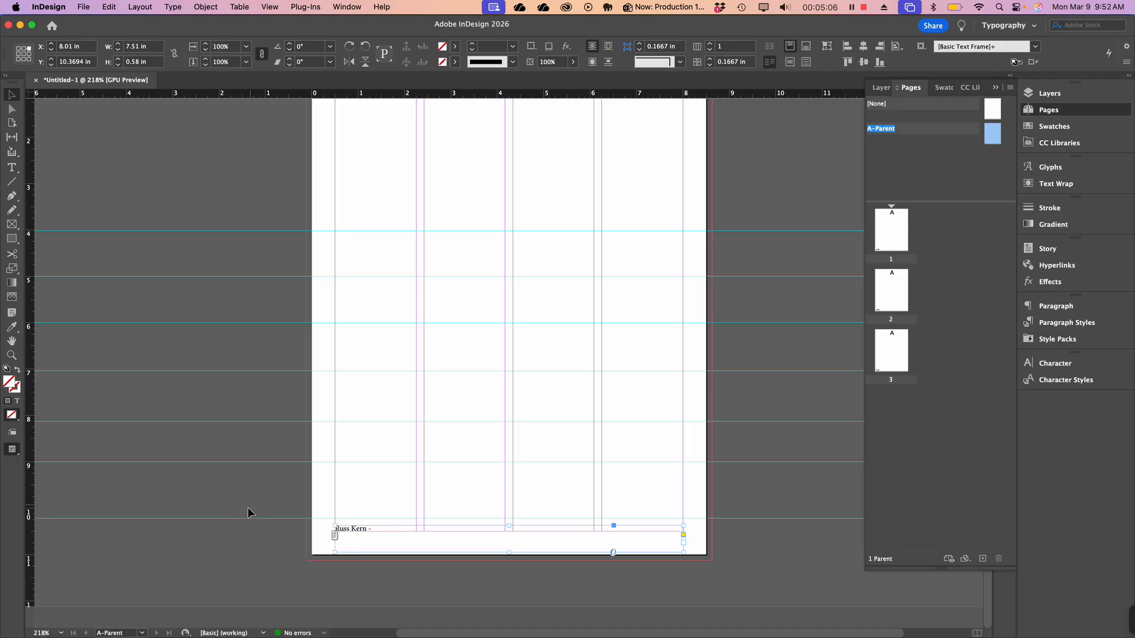
click(137, 191)
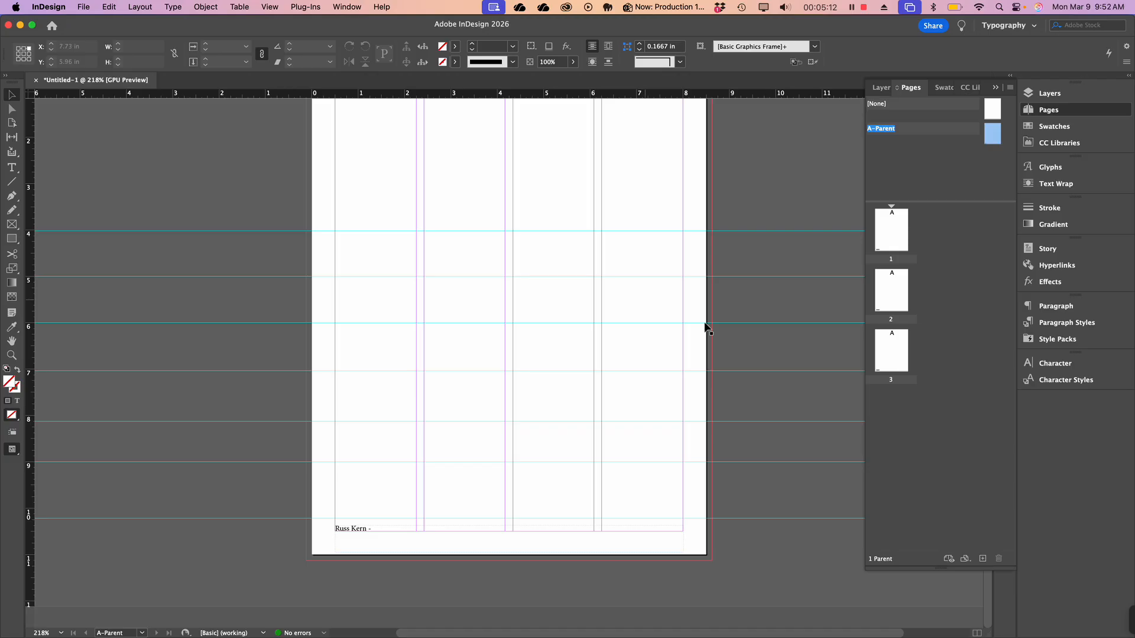
Step: Open page 1, switch to the Sellsheets document in Word, and copy the LumaCharge Solar Backpack text from "Headline" through the last body paragraph
double_click(902, 229)
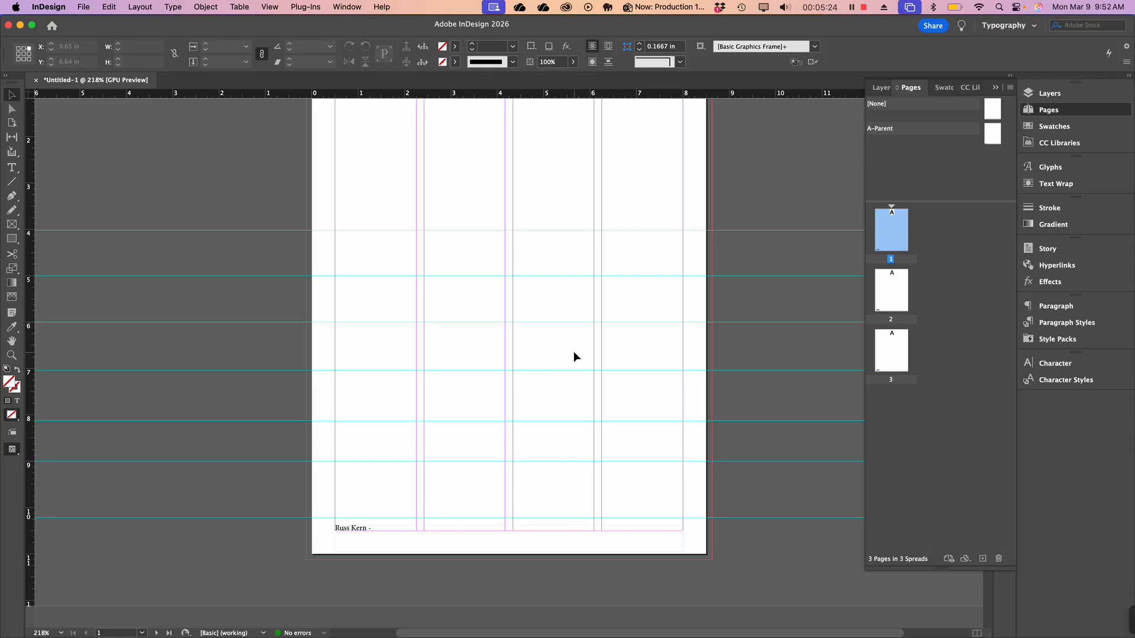
key(super+Tab)
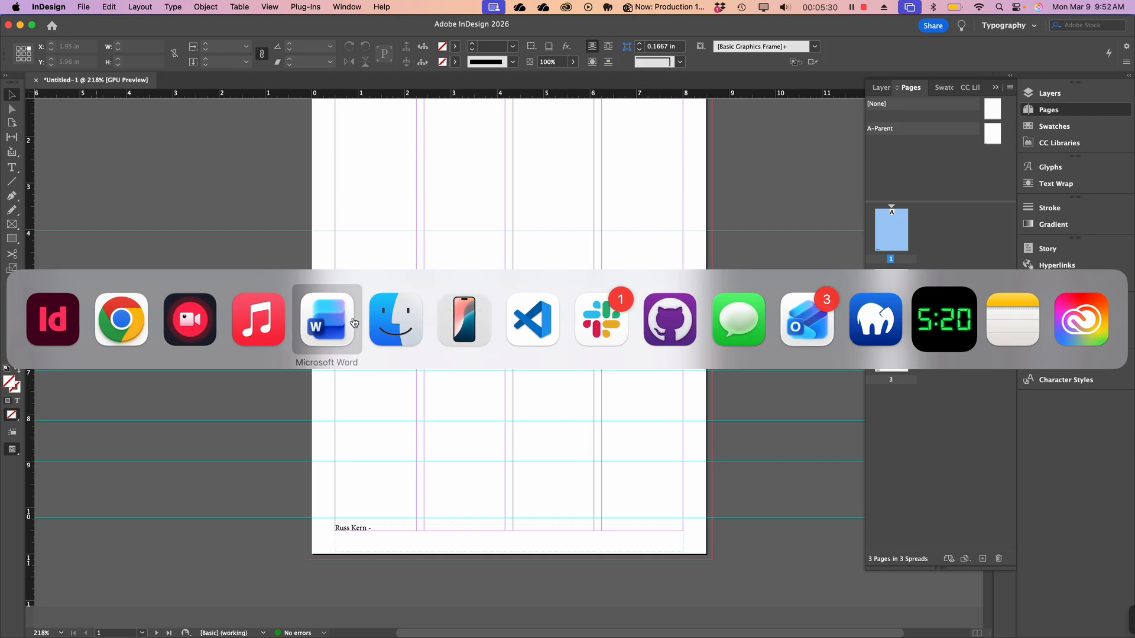
click(333, 329)
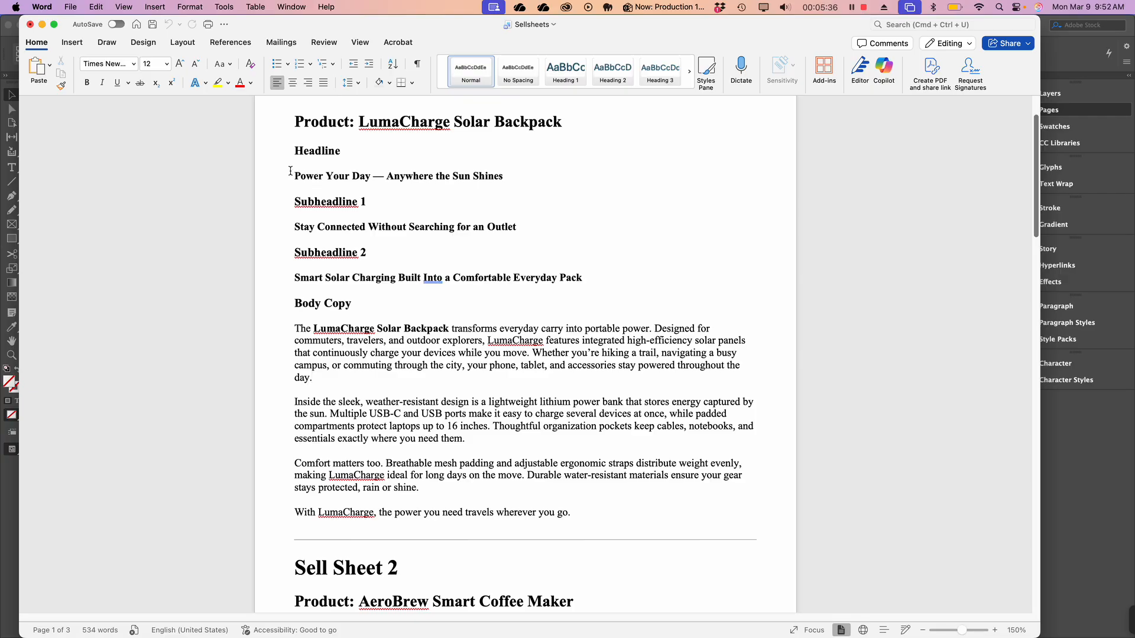
drag(296, 150, 578, 512)
key(super+c)
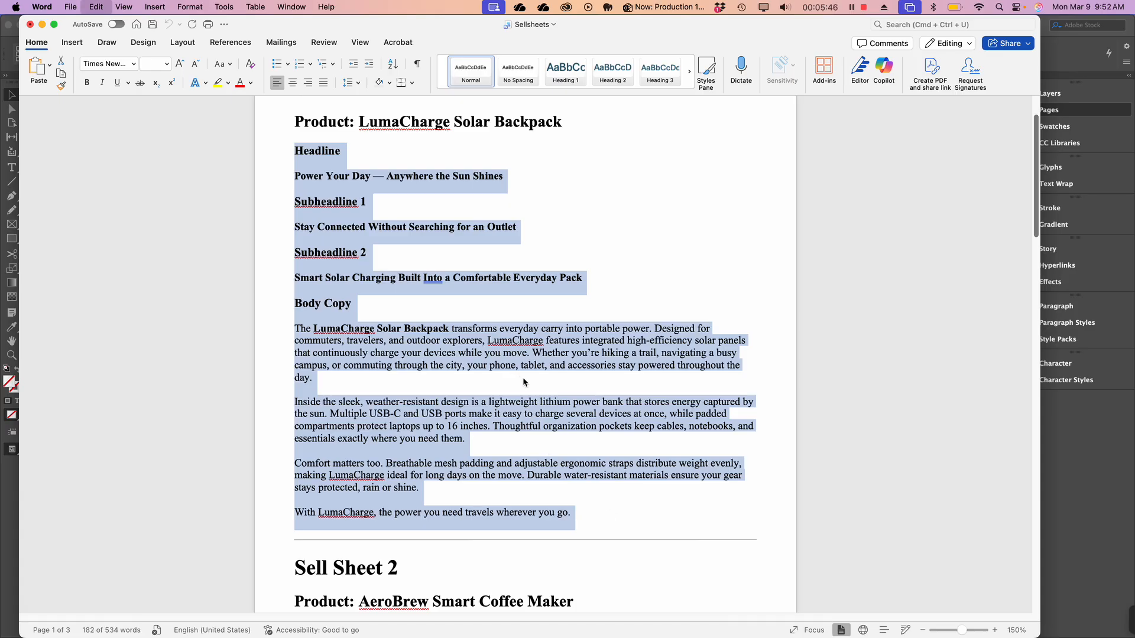
Step: Switch to InDesign, draw a text frame between the side margins from the 5 in guide to the 10.22 in guide, and paste the copied backpack text
key(super+Tab)
key(super+Tab)
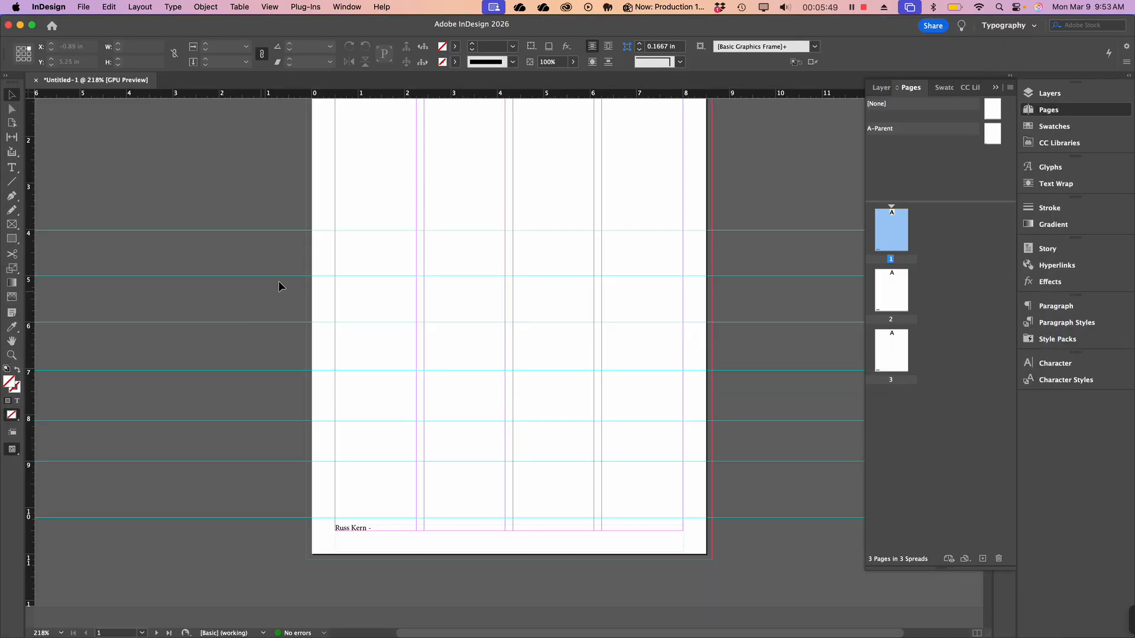
click(11, 167)
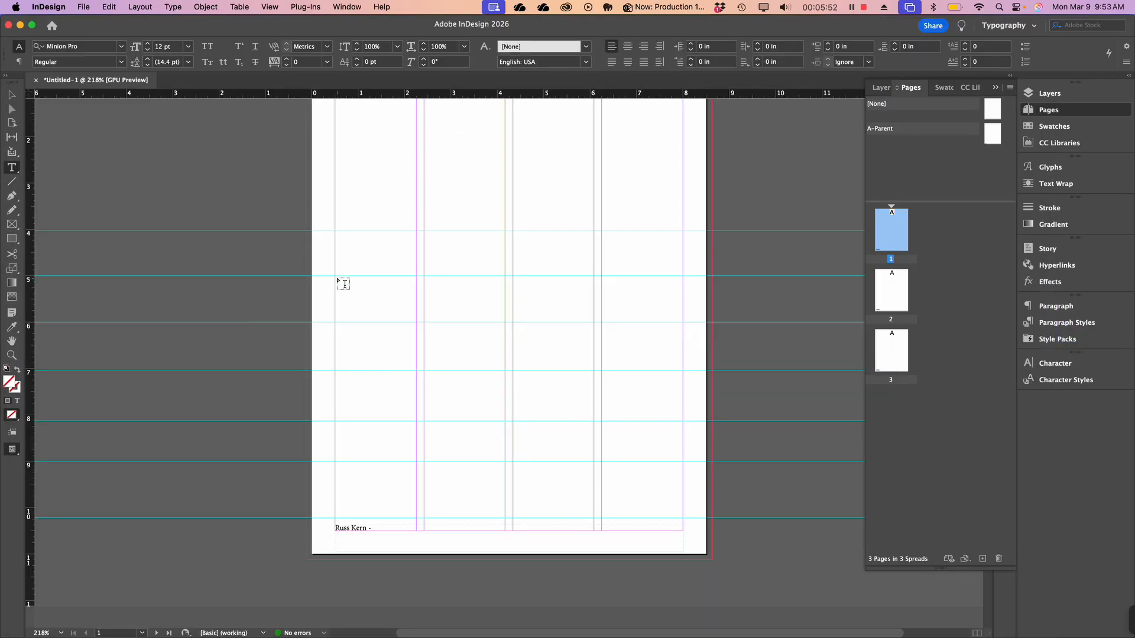
drag(337, 278, 682, 518)
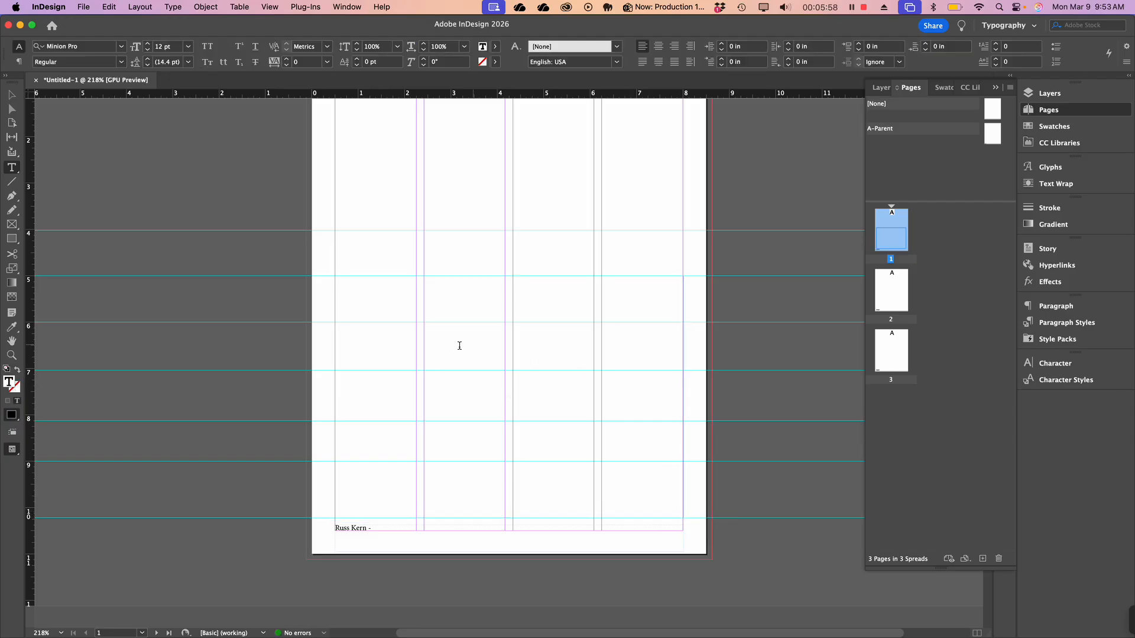
key(super+v)
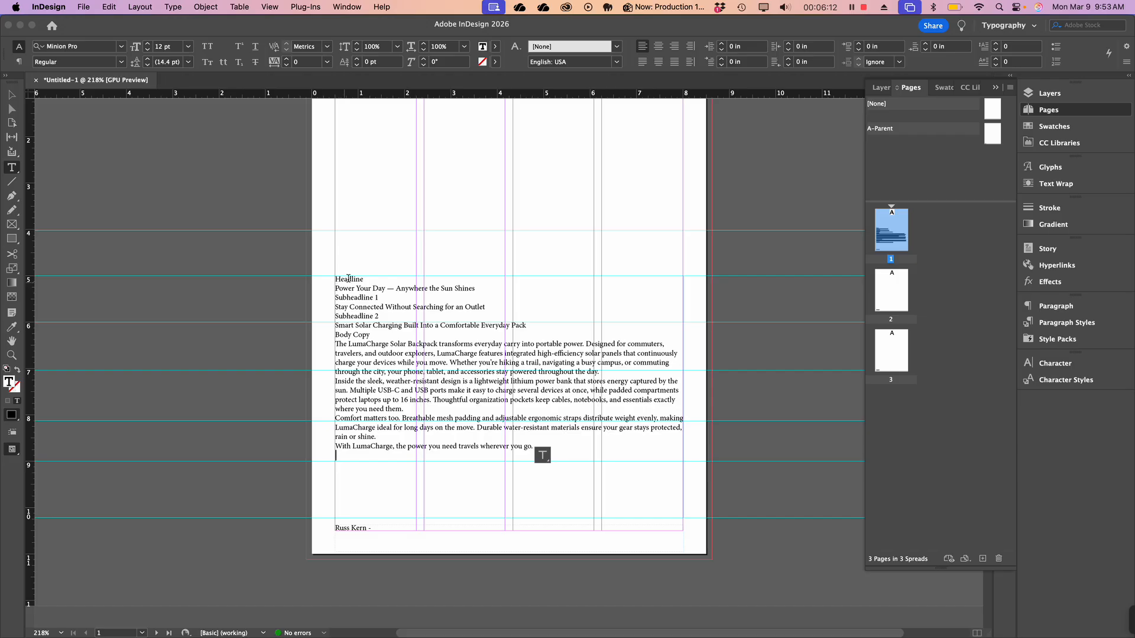
Step: Delete the "Headline" and "Body Copy" label lines from the pasted text on page 1
key(super+equal)
key(super+equal)
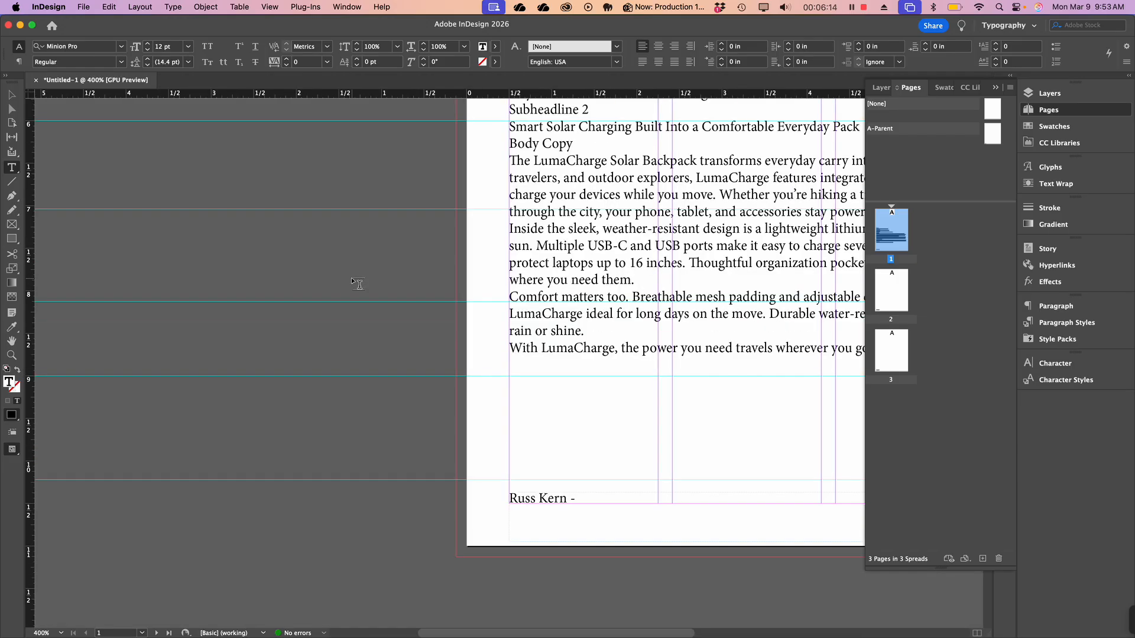
scroll(391, 356, up, 5)
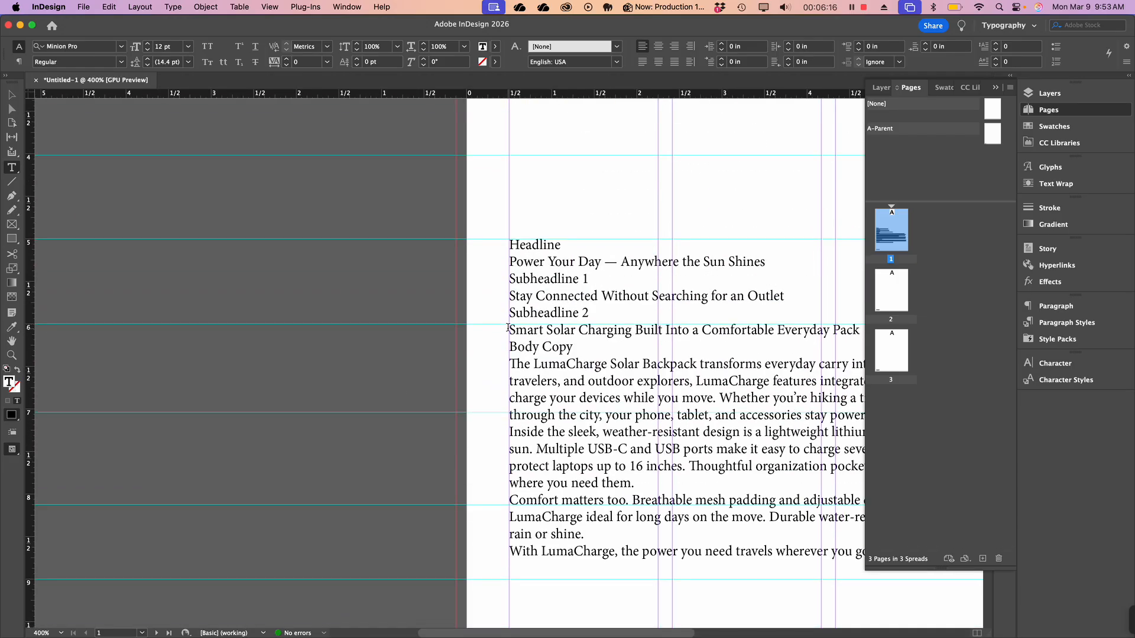
scroll(507, 328, down, 1)
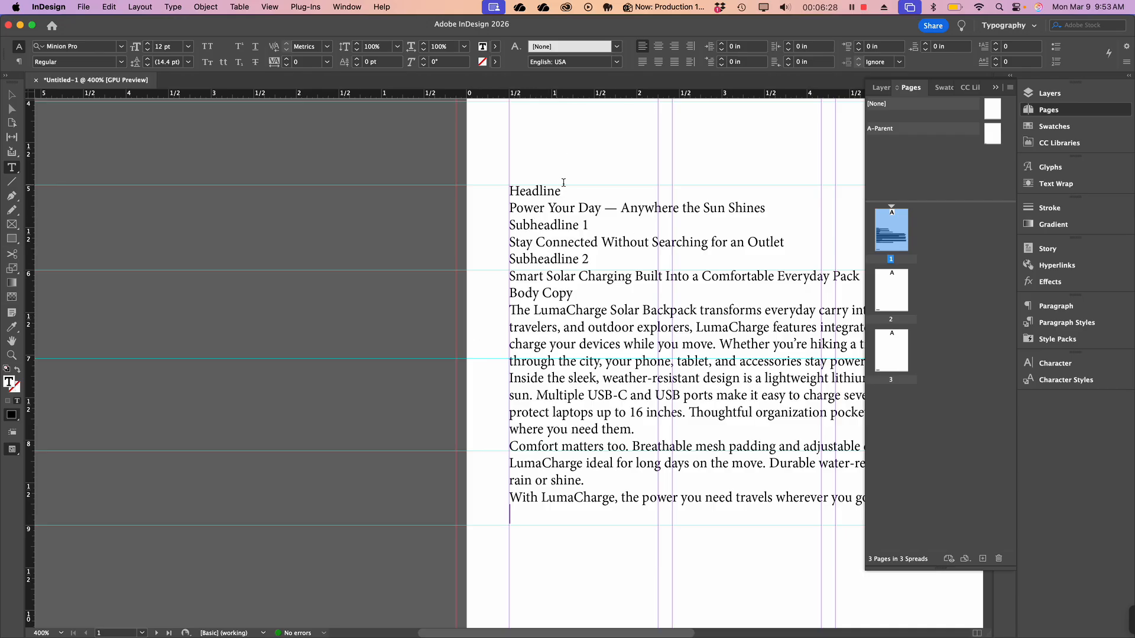
drag(512, 204, 505, 178)
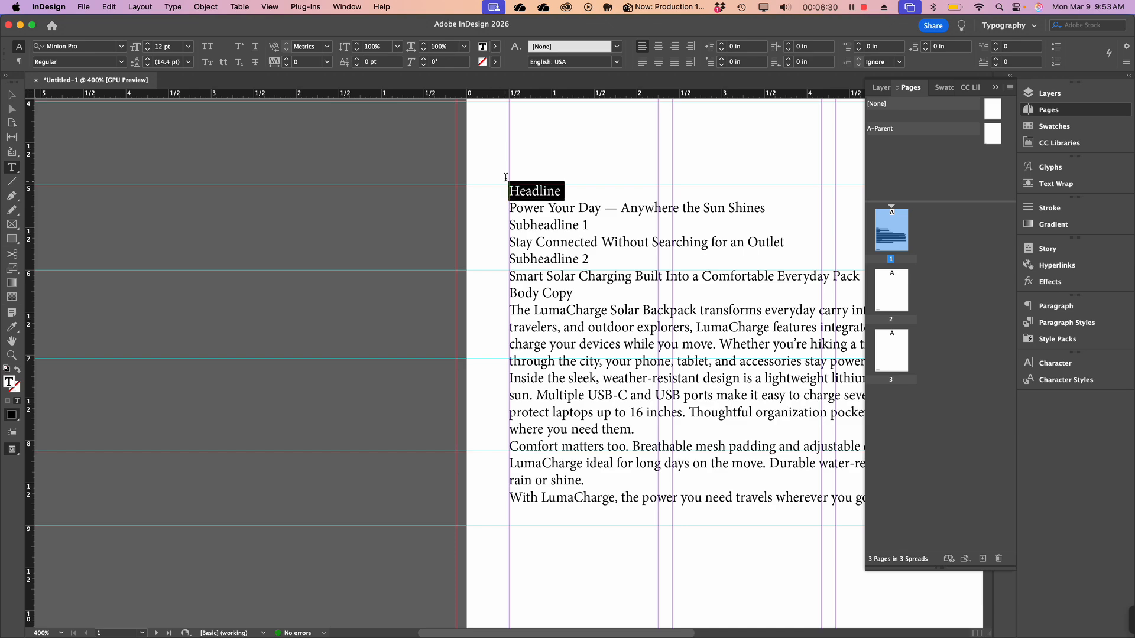
key(BackSpace)
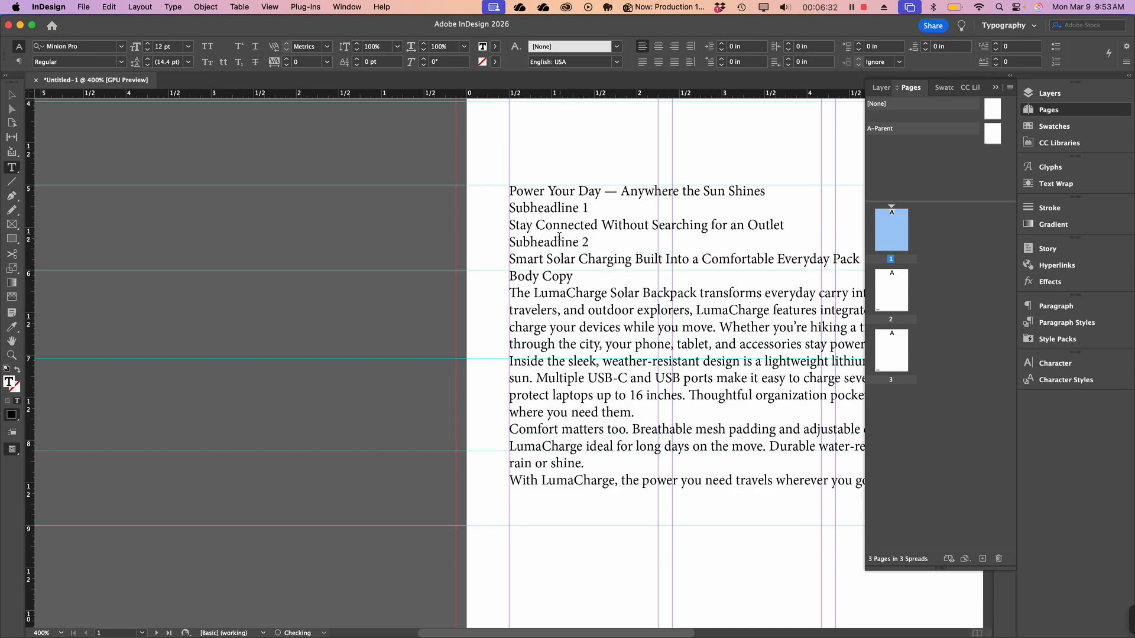
drag(581, 276, 507, 275)
key(BackSpace)
key(BackSpace)
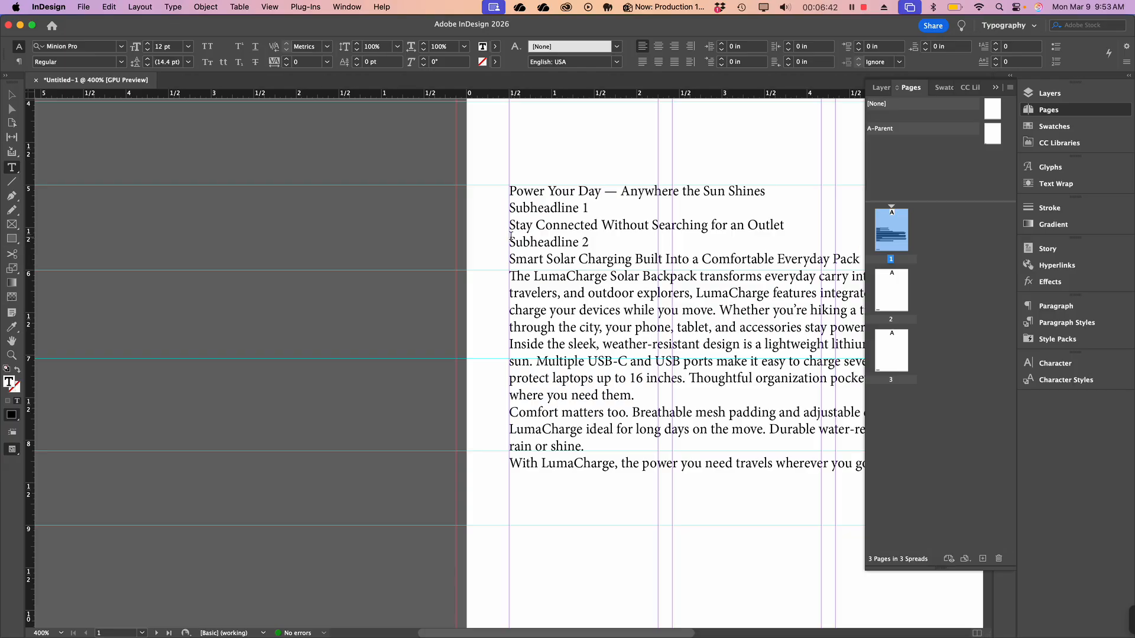
Step: Delete the "Subheadline 2" label together with its "Smart Solar Charging" line, and remove the "Subheadline 1" label line
drag(512, 240, 909, 265)
key(BackSpace)
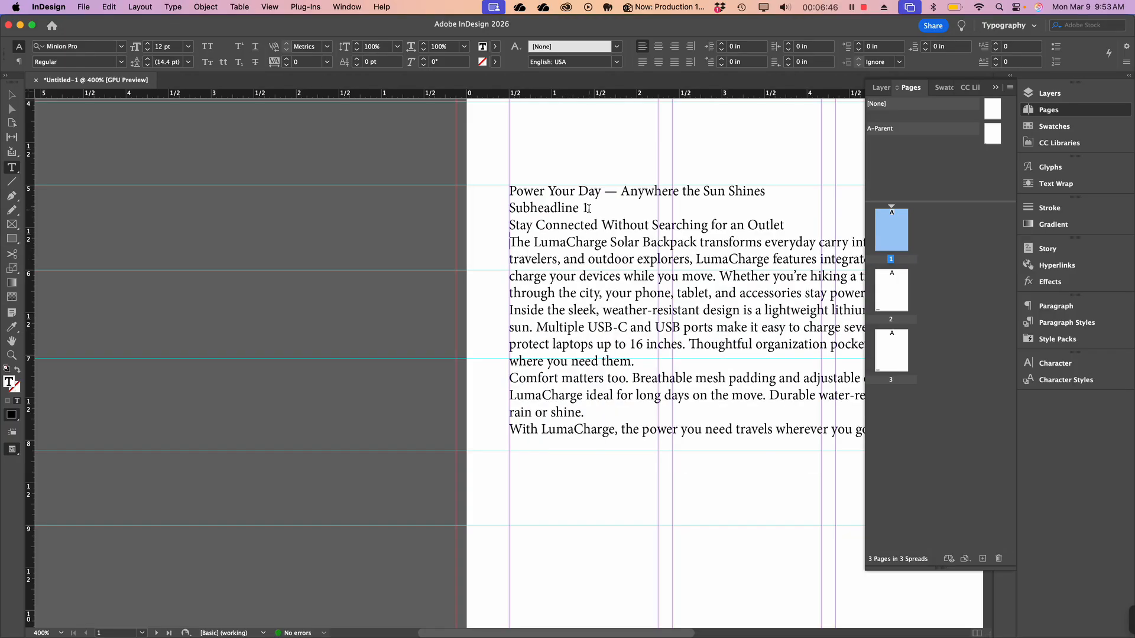
drag(588, 208, 486, 212)
key(BackSpace)
key(BackSpace)
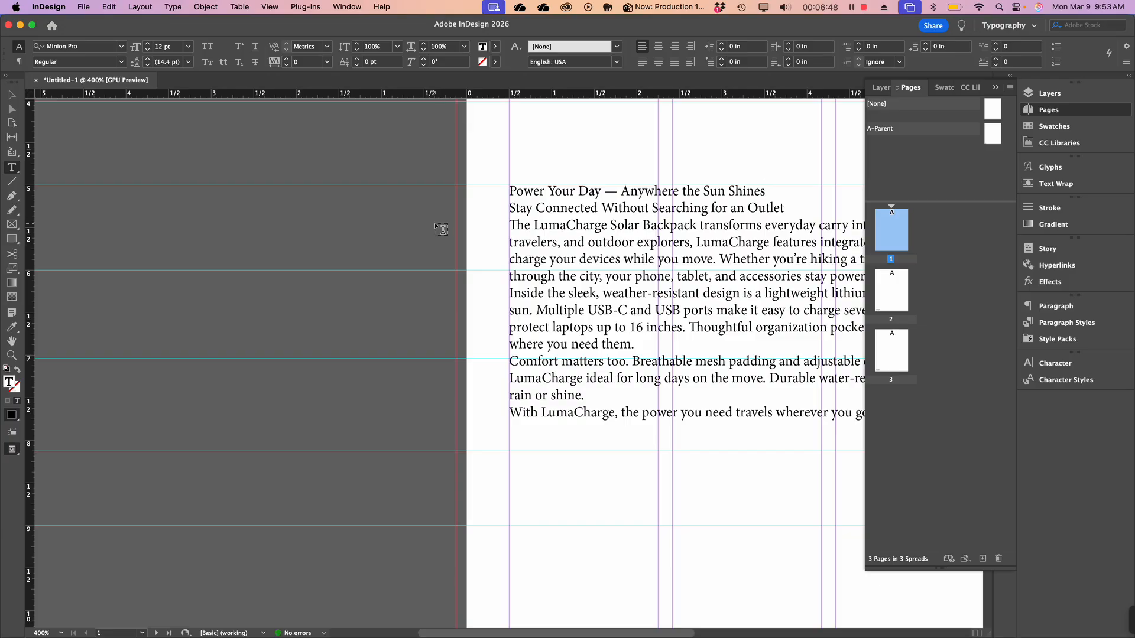
drag(522, 190, 712, 195)
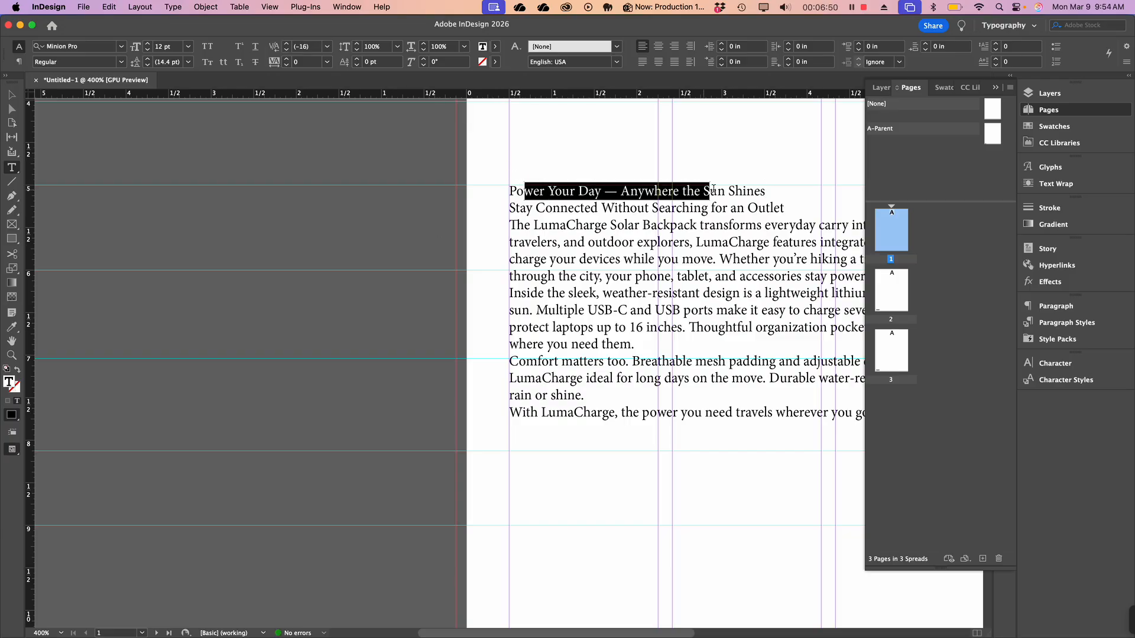
drag(525, 208, 723, 208)
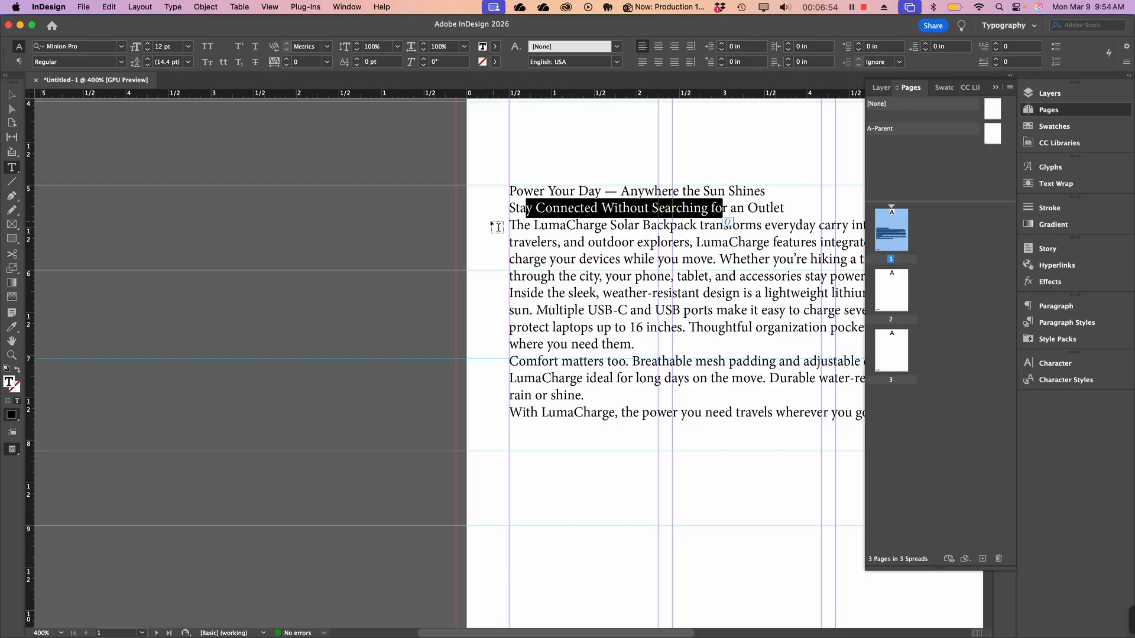
drag(517, 225, 634, 415)
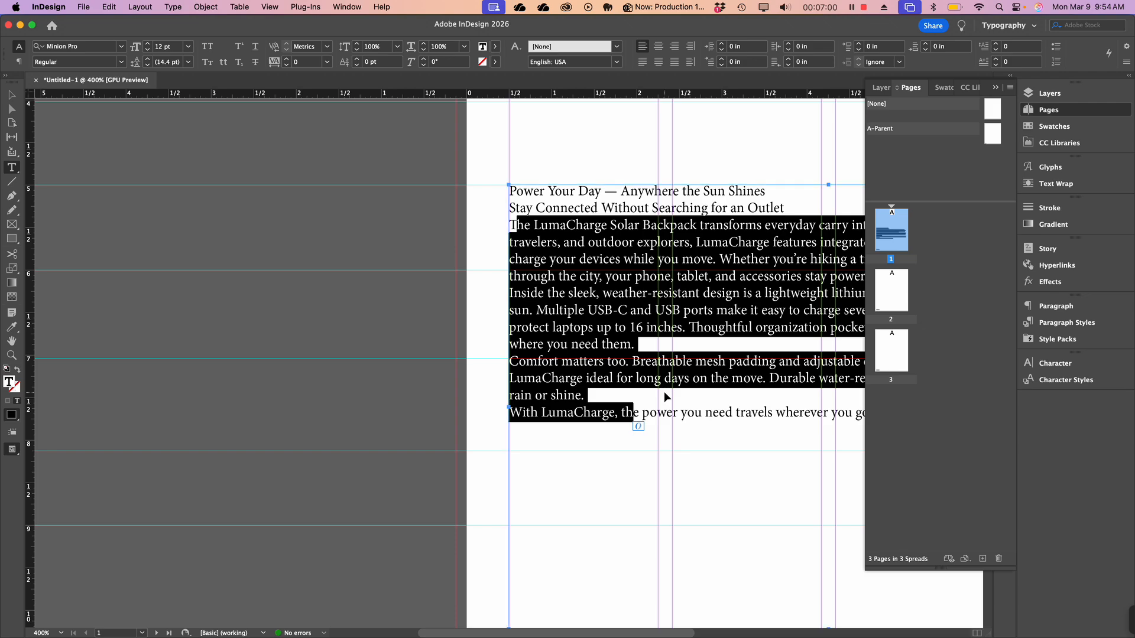
key(super+minus)
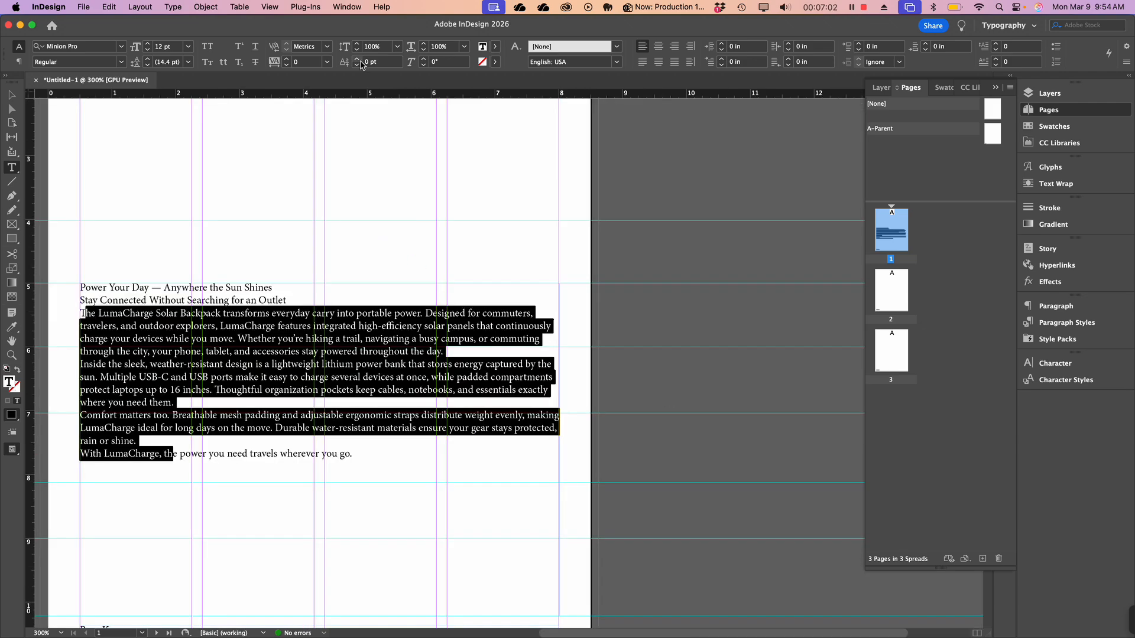
click(11, 94)
click(281, 201)
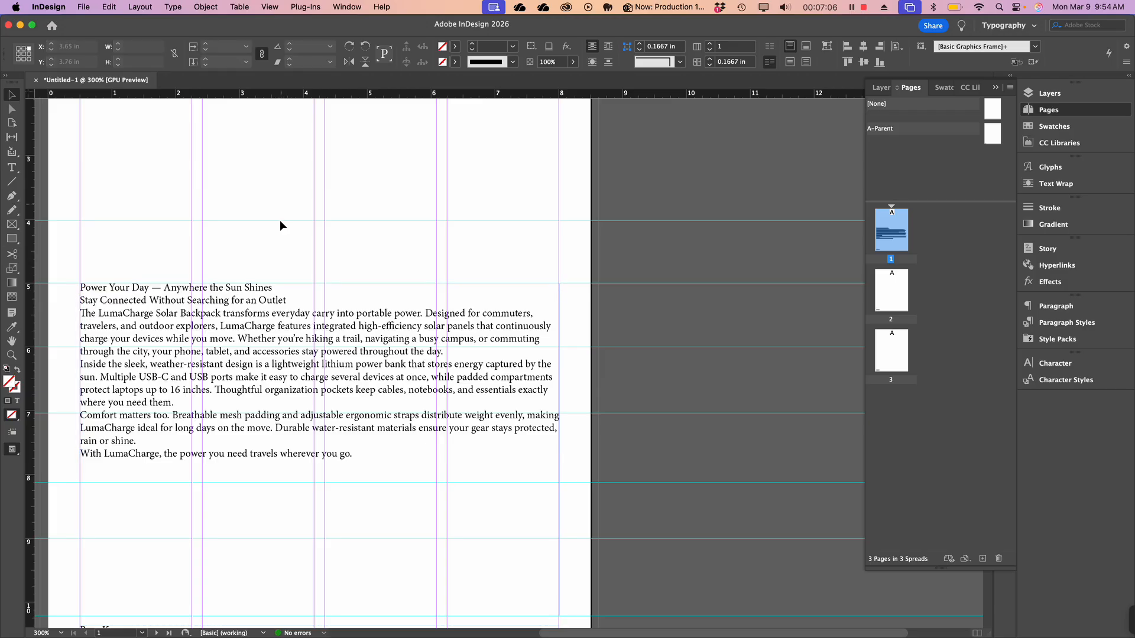
Step: Set the headline "Power Your Day — Anywhere the Sun Shines" in Helvetica Bold
scroll(294, 240, left, 2)
scroll(294, 241, left, 4)
scroll(295, 240, down, 1)
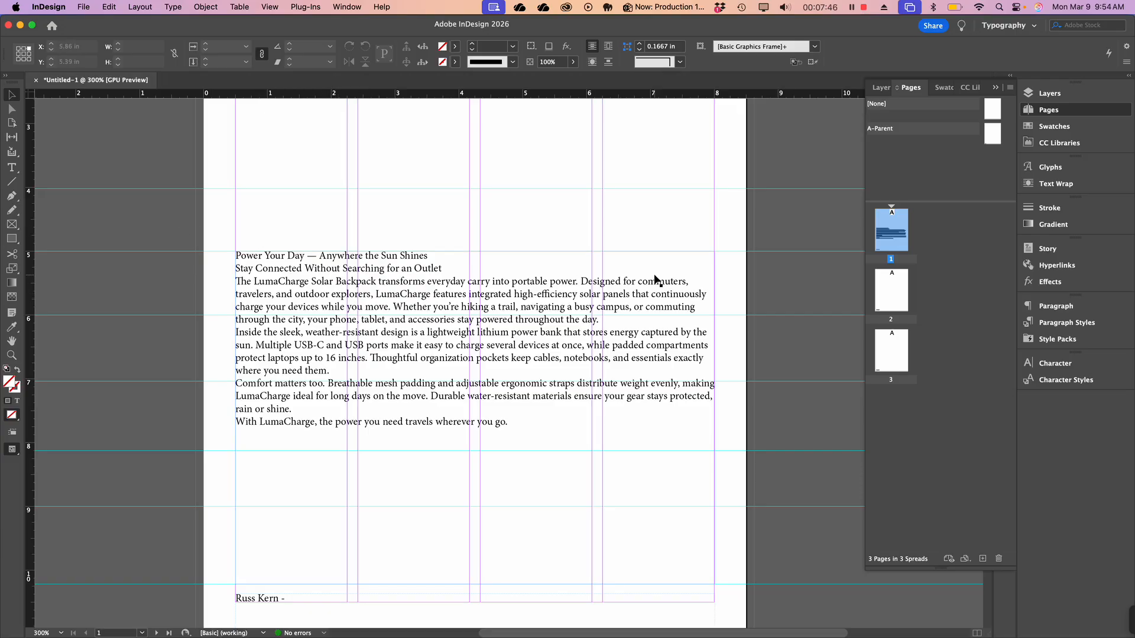
double_click(396, 269)
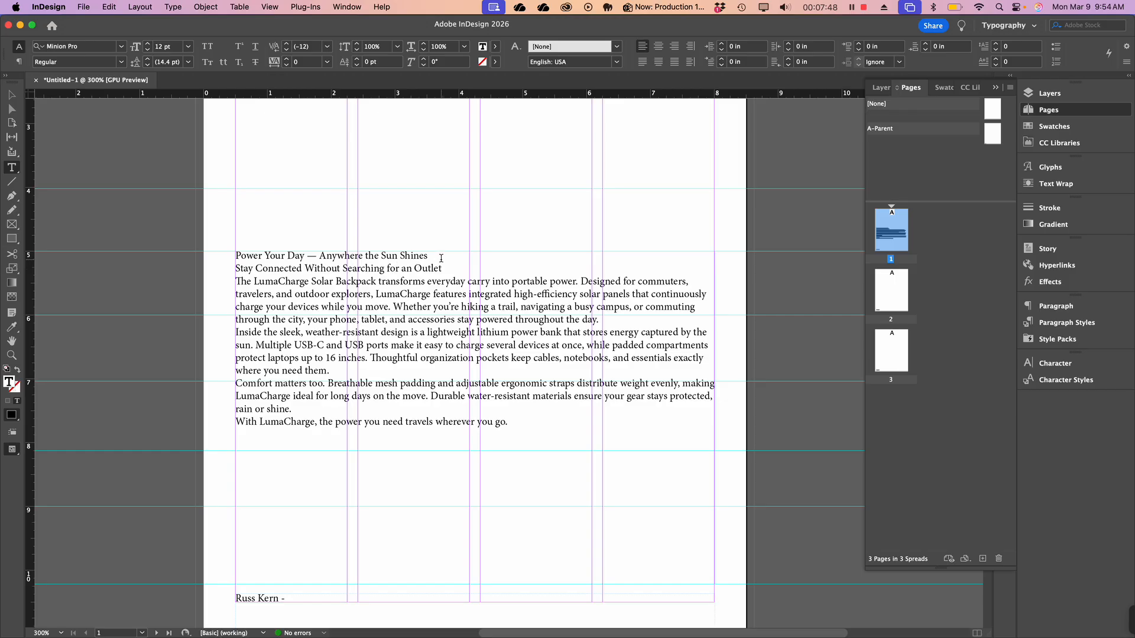
drag(432, 256, 236, 255)
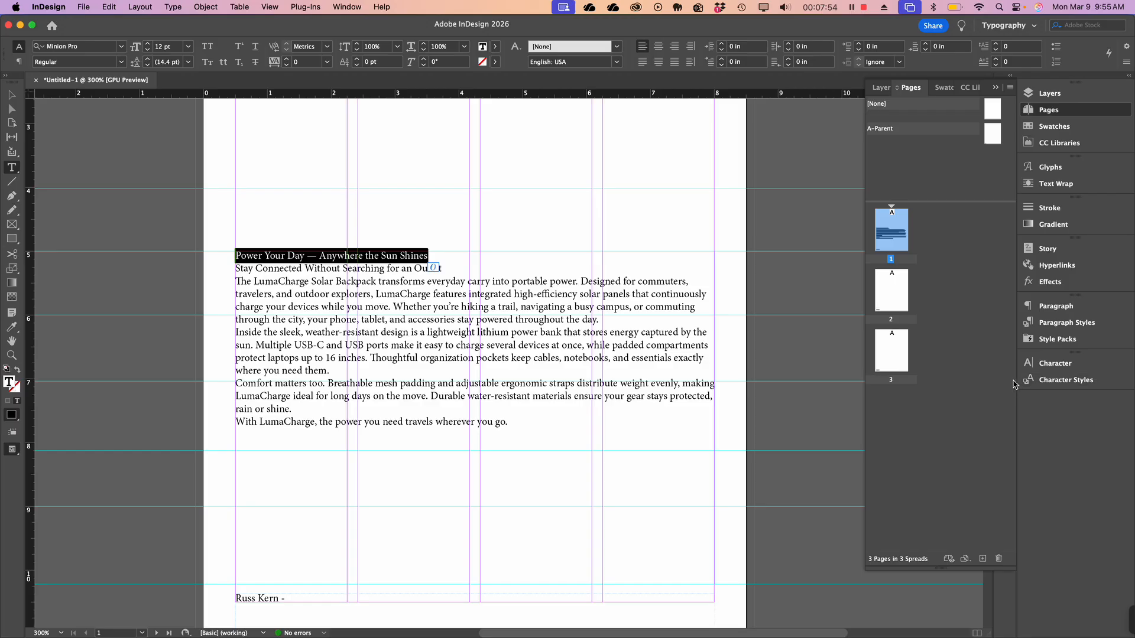
click(1056, 367)
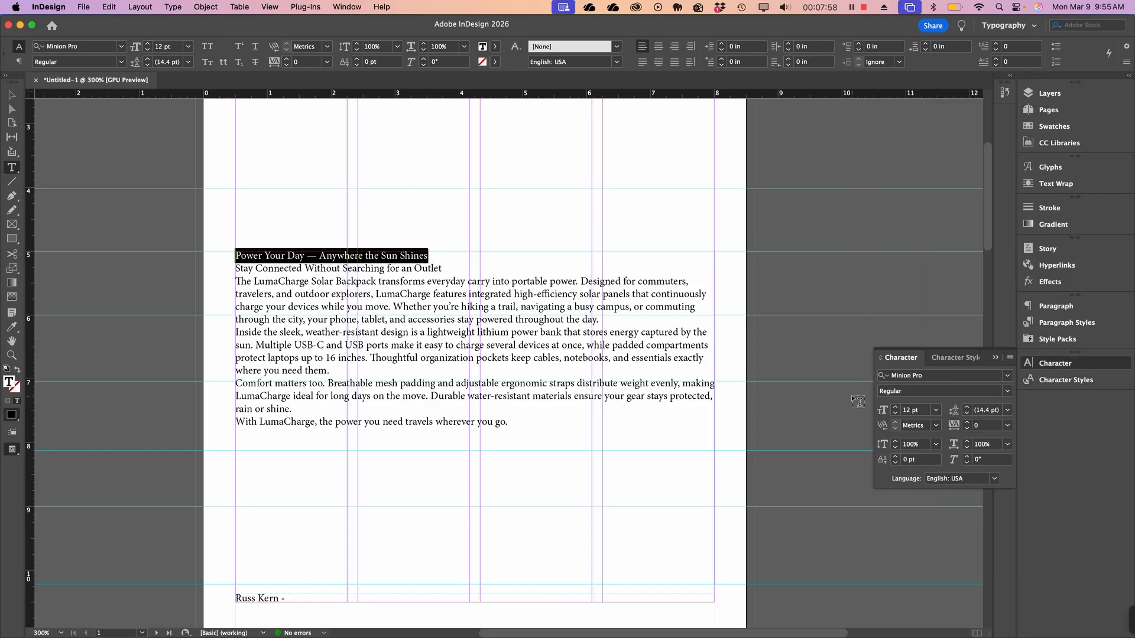
click(1008, 379)
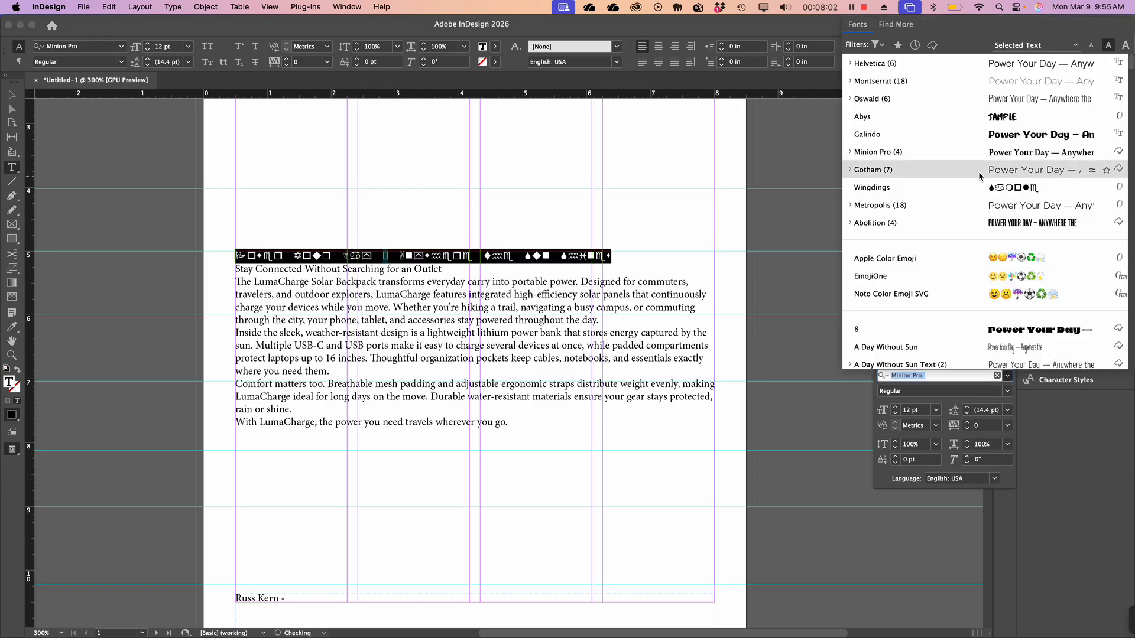
click(850, 63)
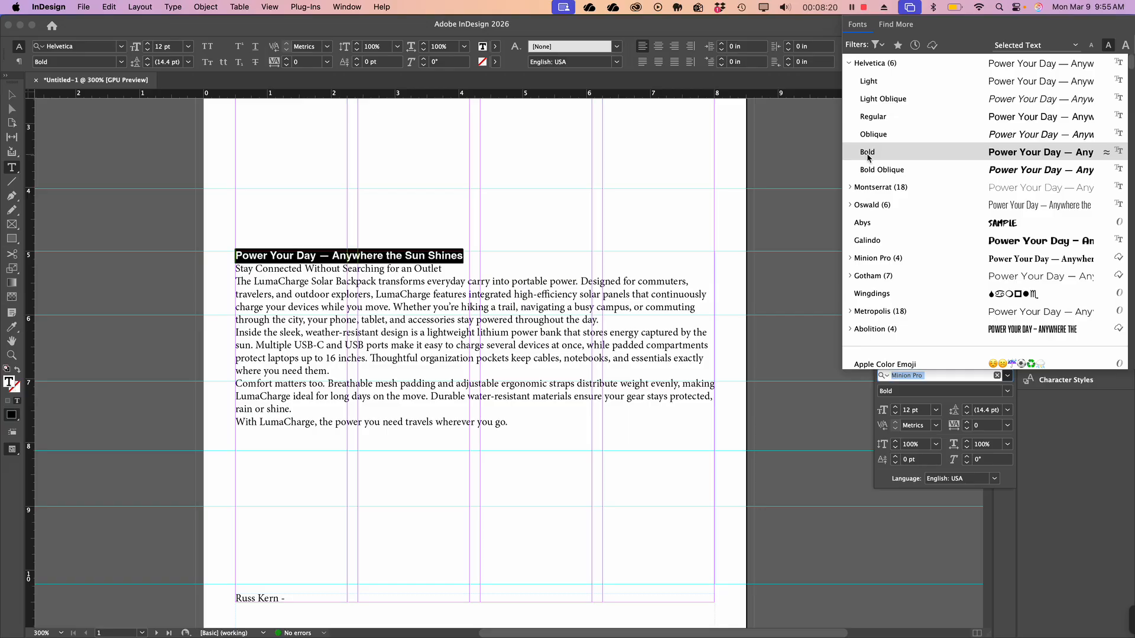
click(867, 153)
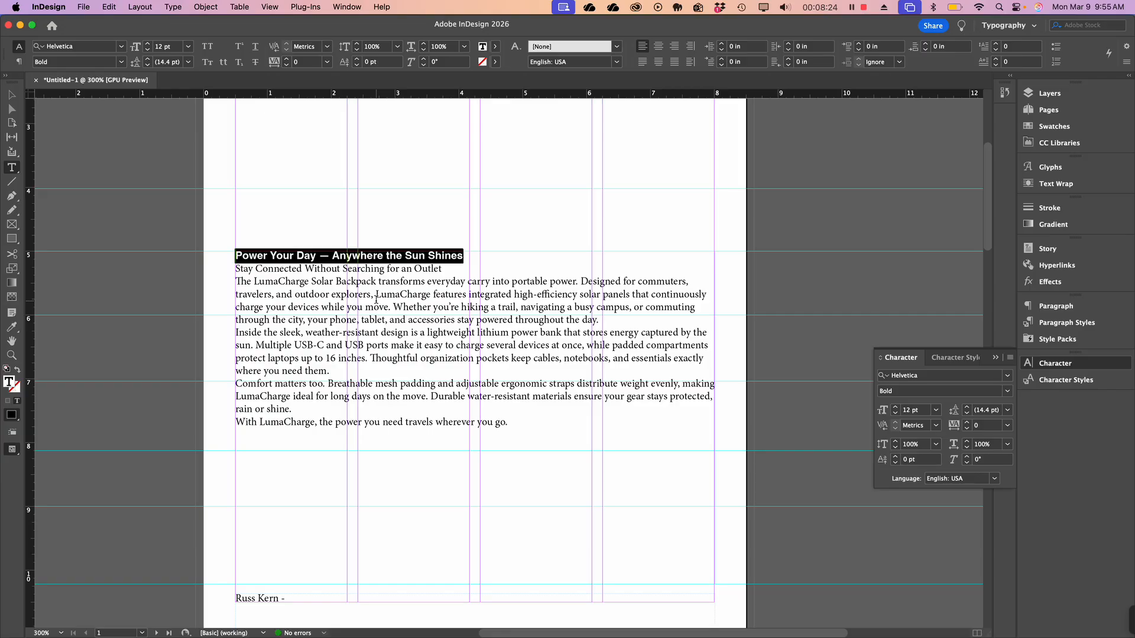
Step: Set the headline's font size to 32 pt and deselect the text
double_click(911, 412)
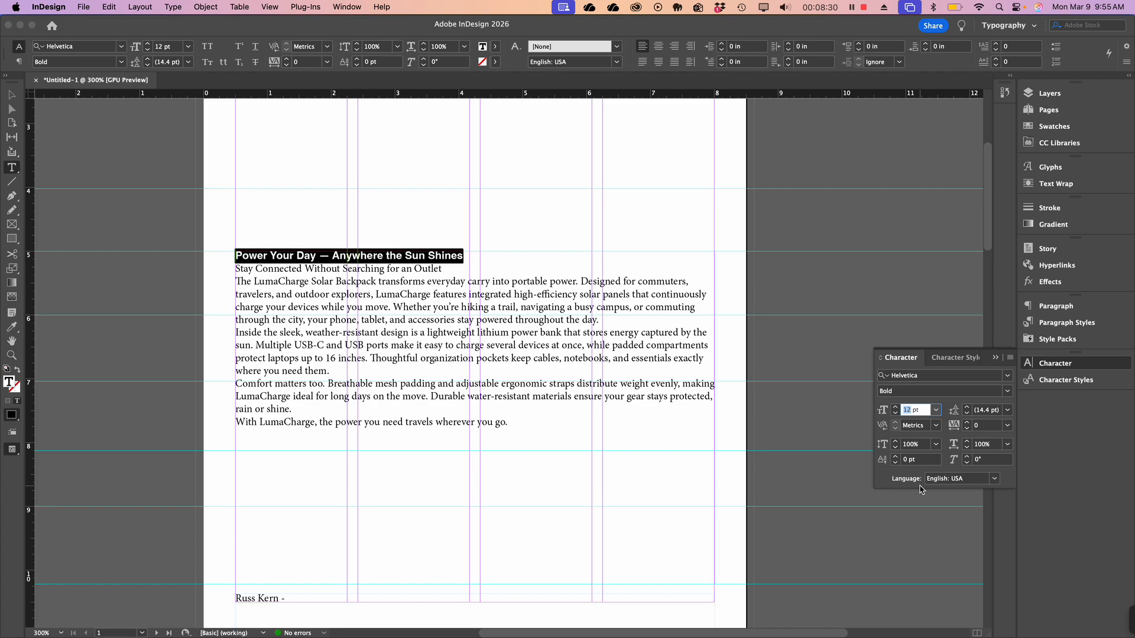
text(32)
key(Return)
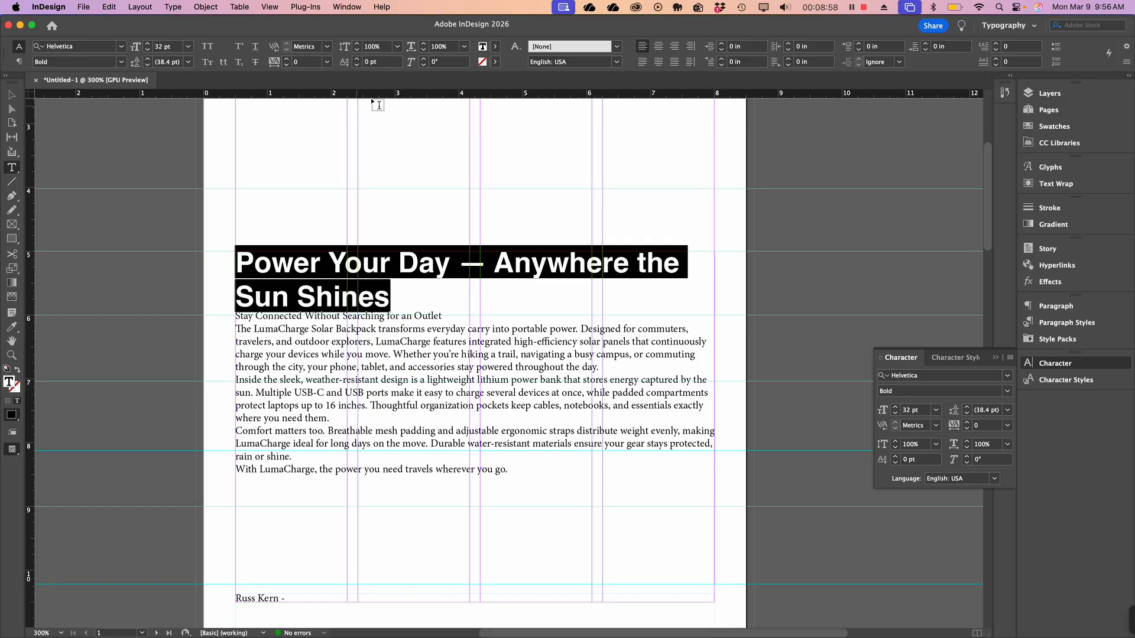
click(358, 247)
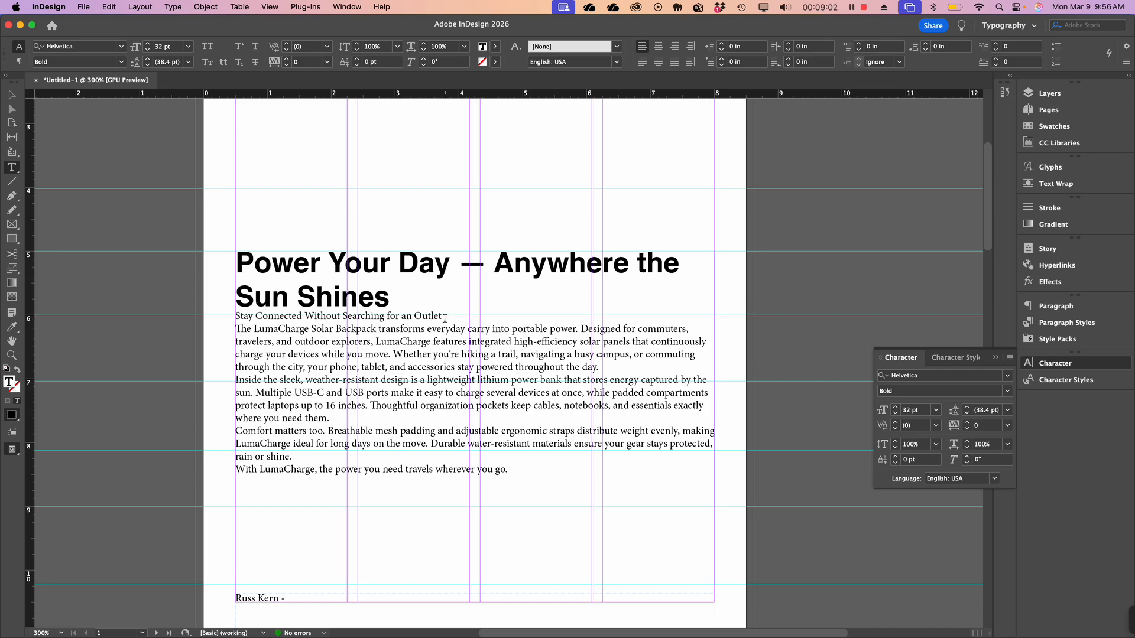
Step: Set the subheadline "Stay Connected Without Searching for an Outlet" in Helvetica Regular at 18 pt
drag(442, 316, 230, 320)
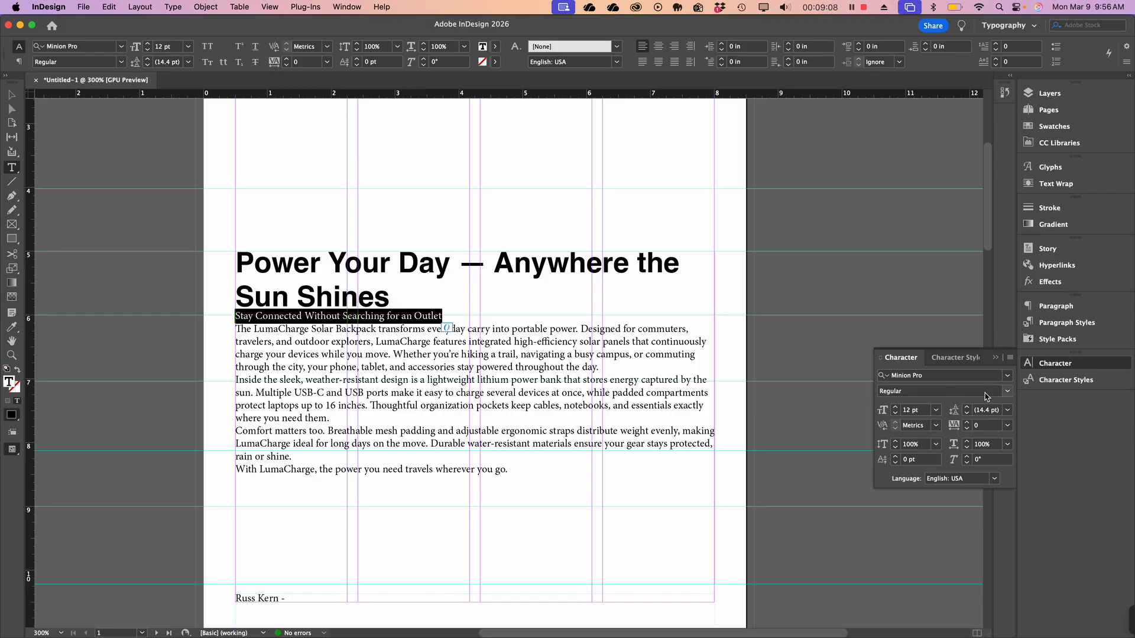
click(1010, 380)
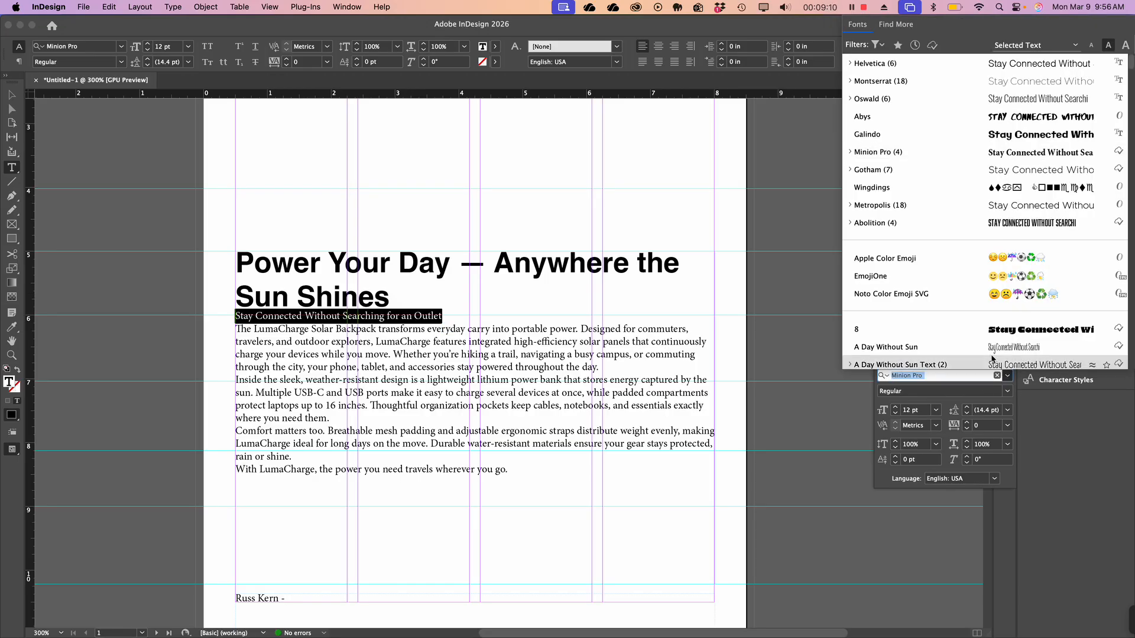
click(851, 63)
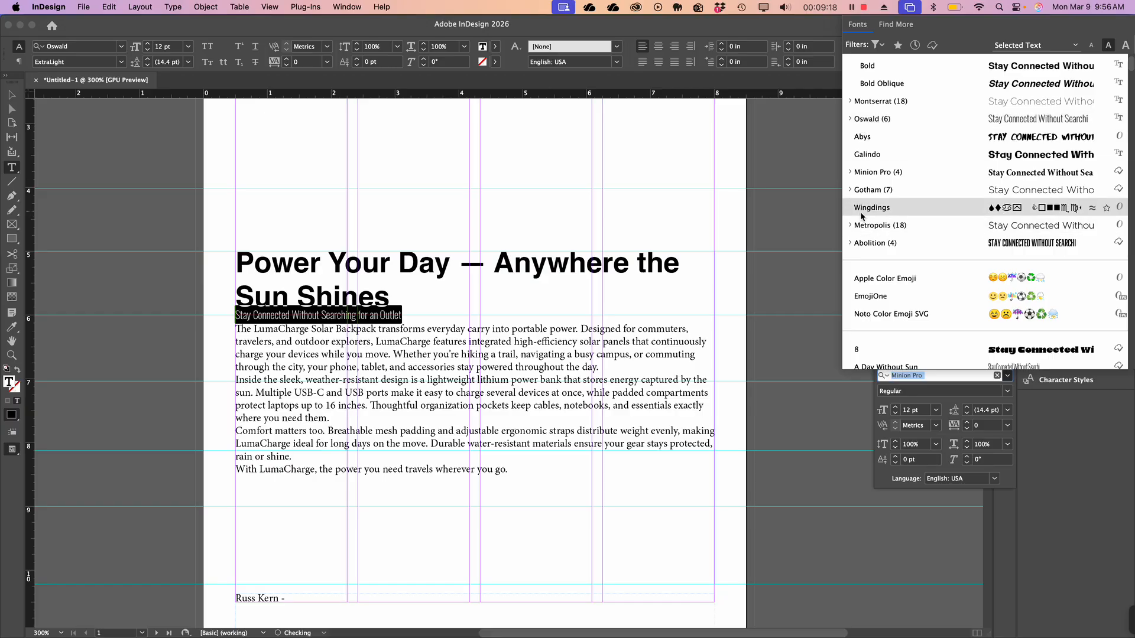
scroll(908, 62, up, 1)
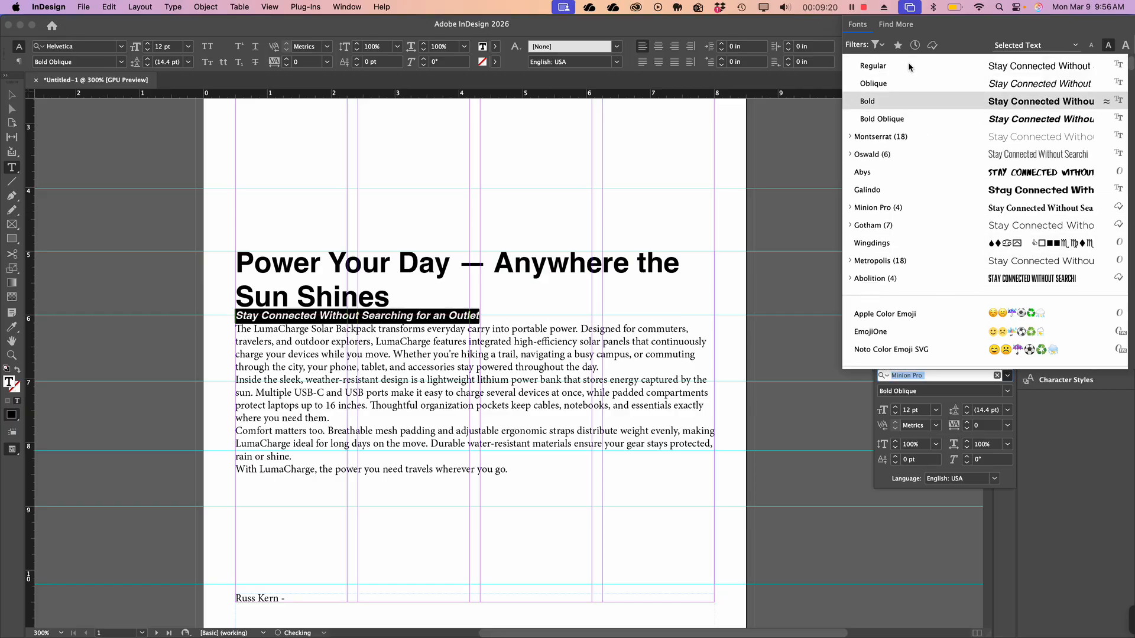
scroll(910, 90, up, 1)
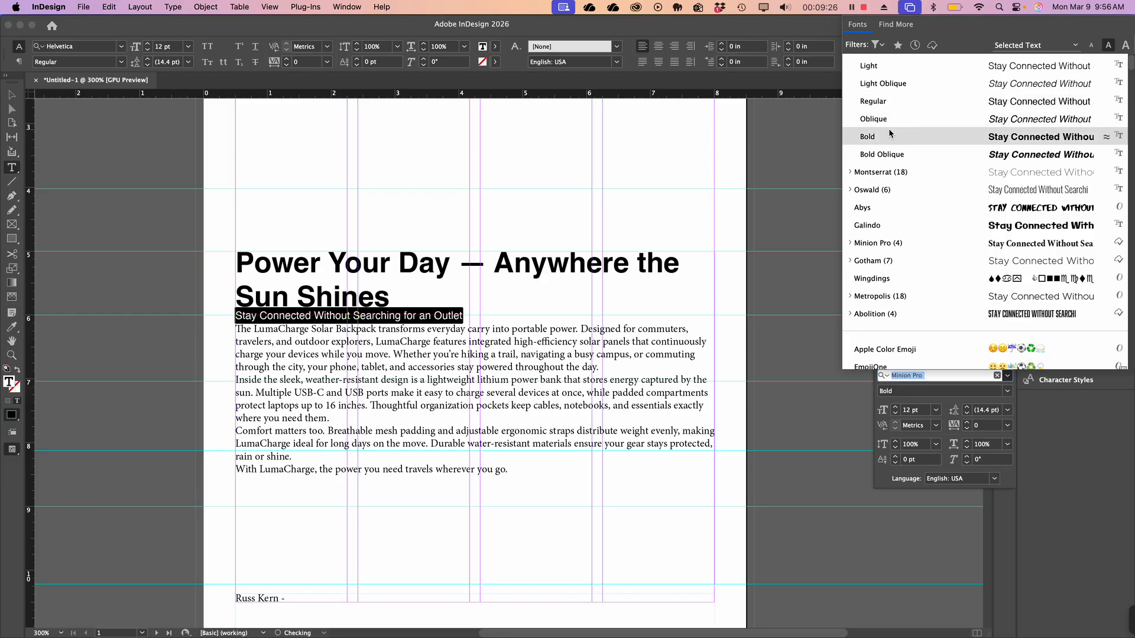
click(885, 101)
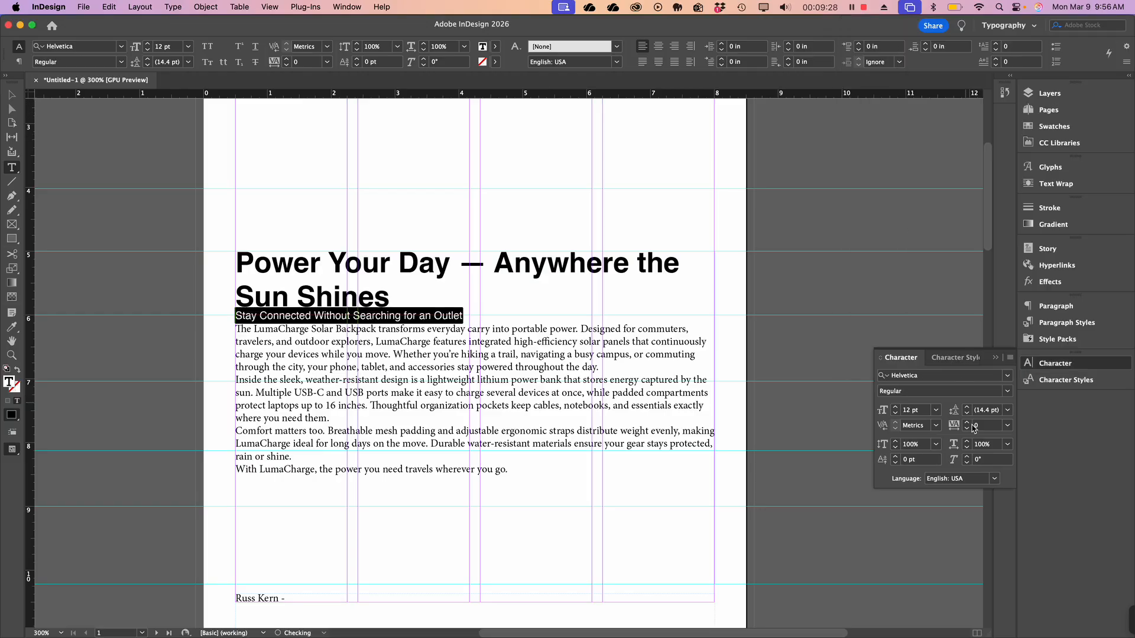
click(936, 410)
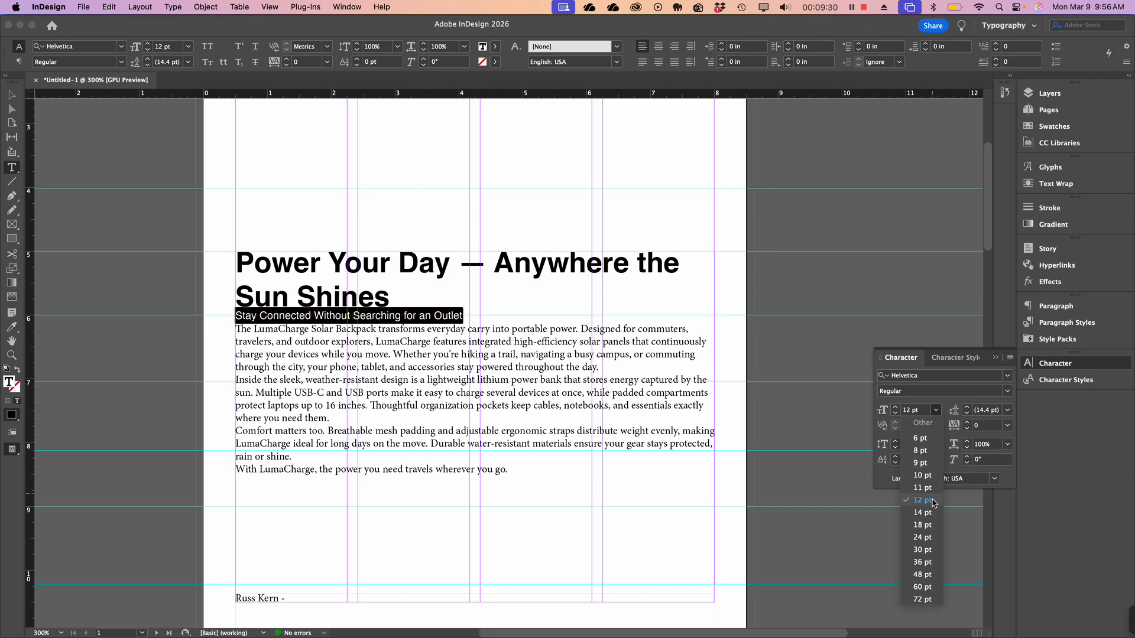
click(924, 526)
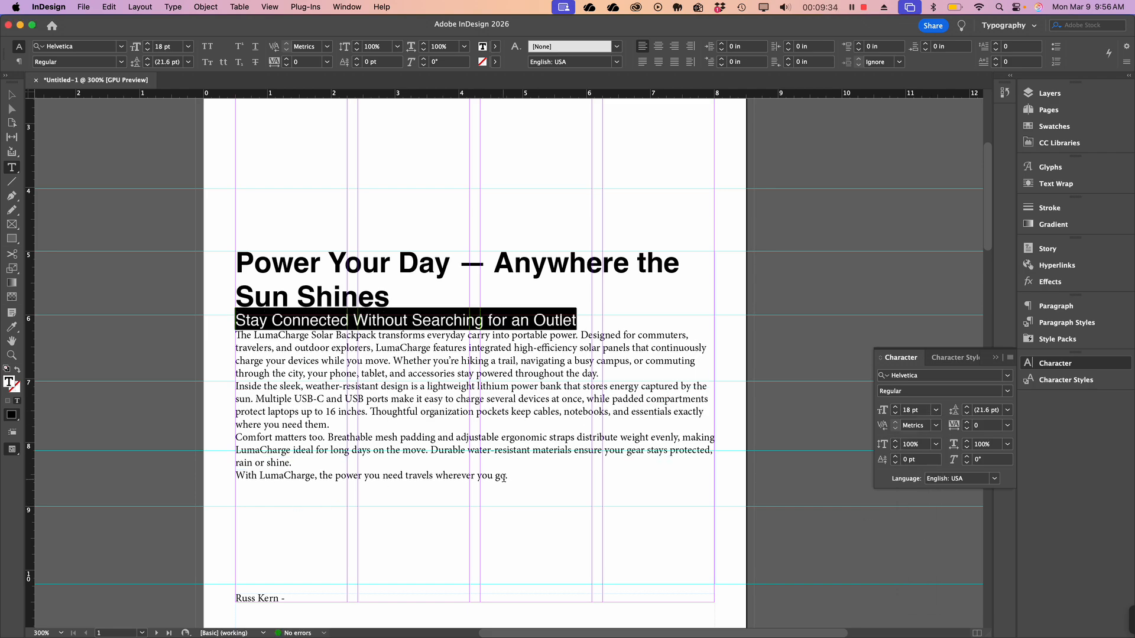
Step: Set the body paragraphs below the subheadline in Helvetica Regular at 11 pt and deselect them
drag(508, 476, 235, 335)
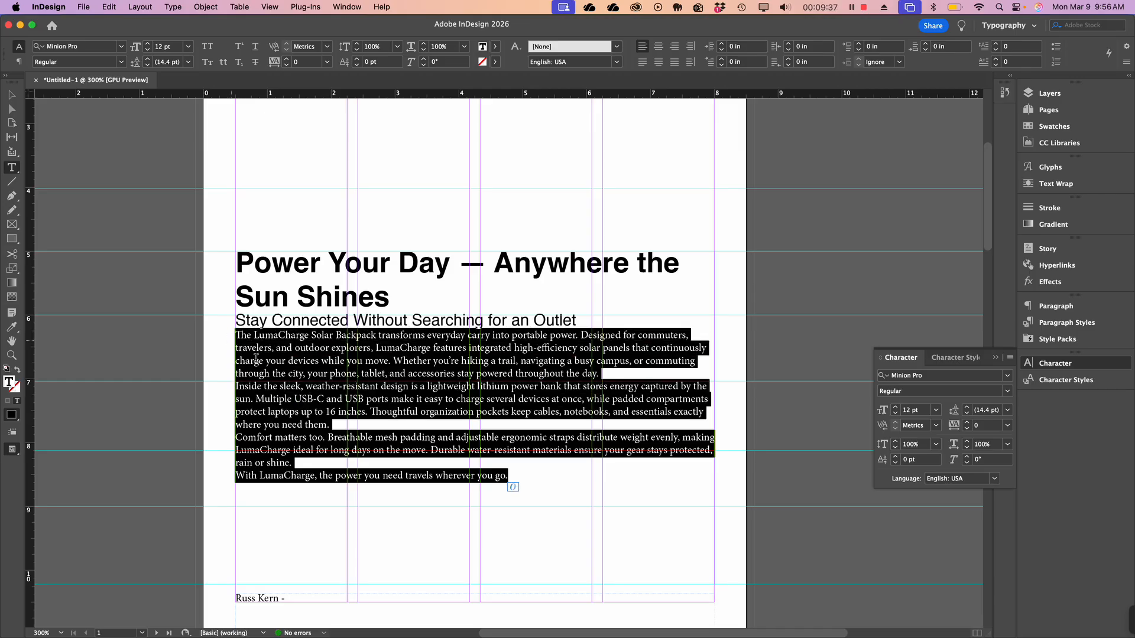
click(1009, 379)
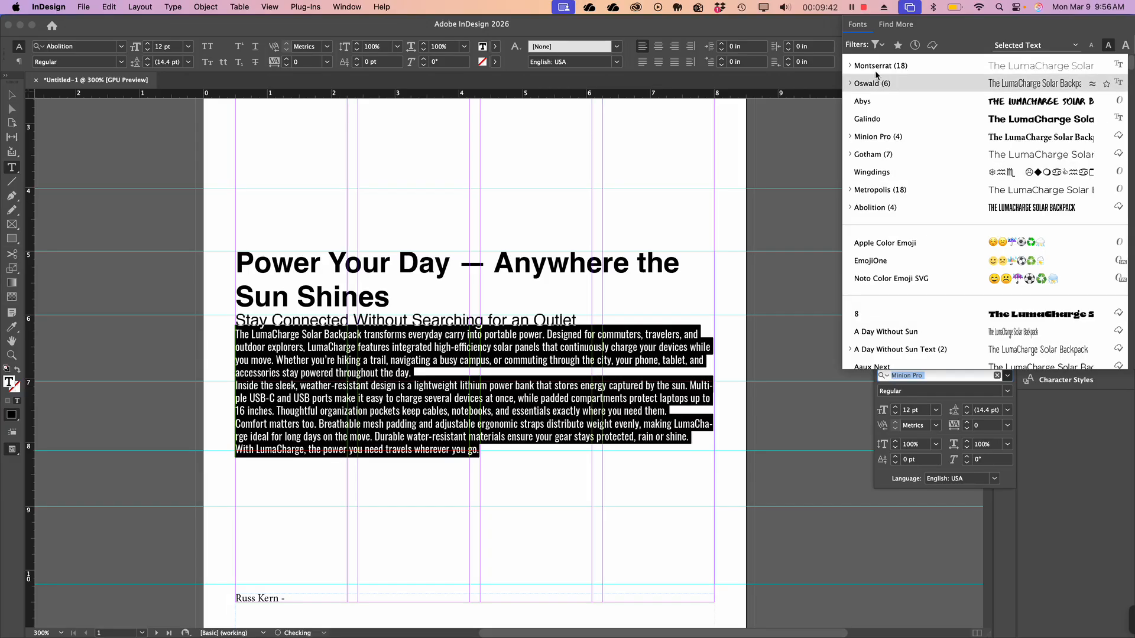
scroll(875, 70, up, 1)
click(875, 65)
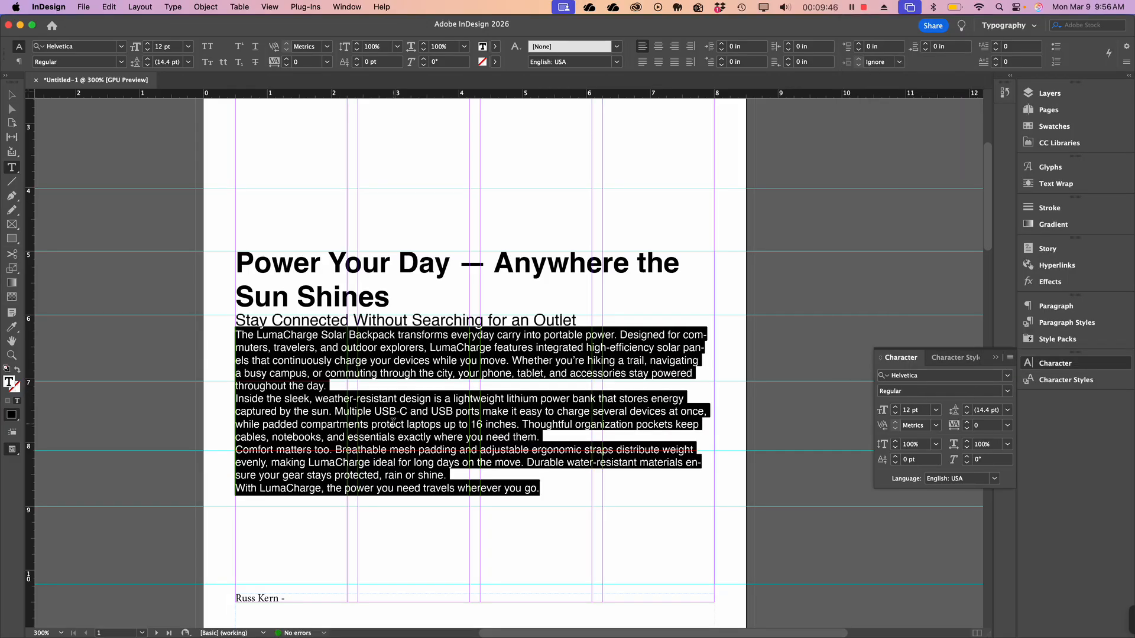
click(897, 415)
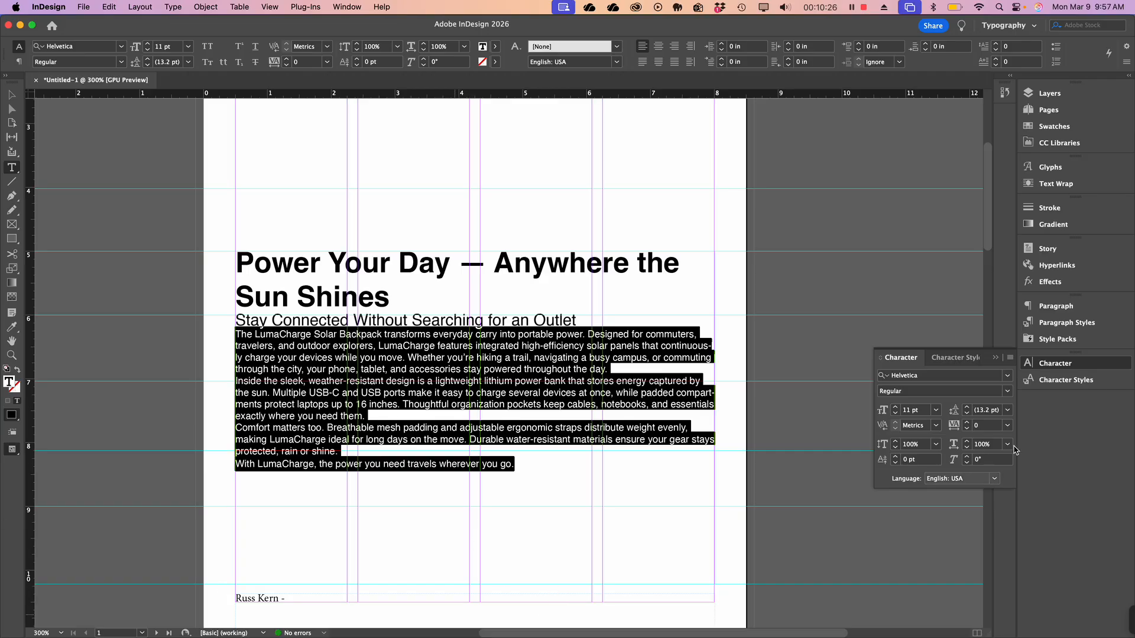
click(276, 263)
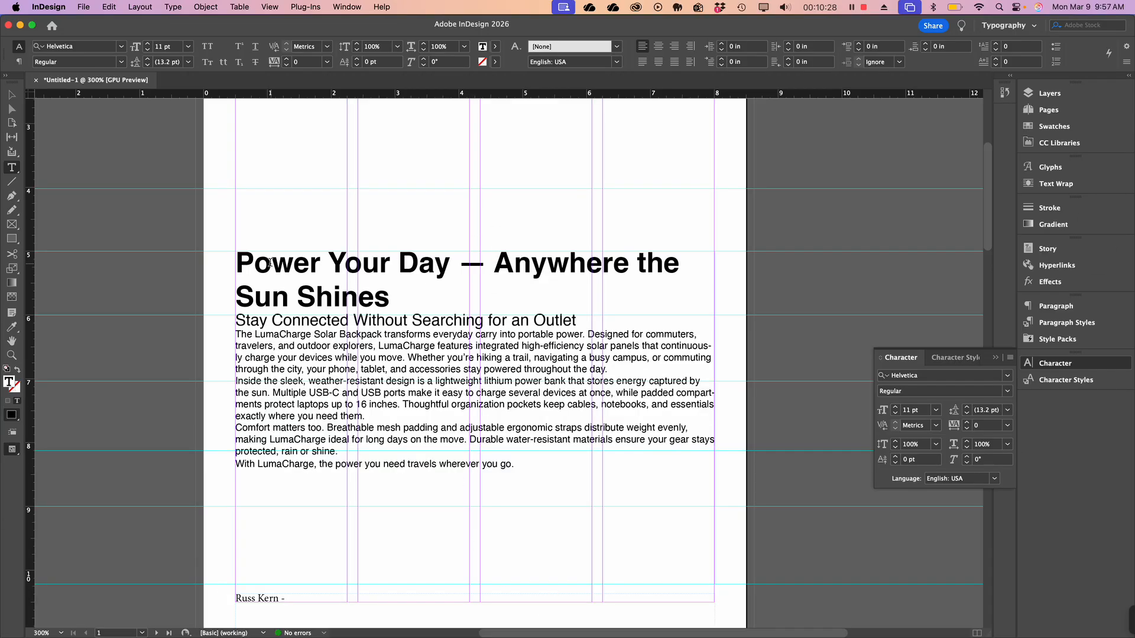
Step: Create a paragraph style named "Headline" from the formatted headline "Power Your Day — Anywhere the Sun Shines"
drag(235, 261, 391, 289)
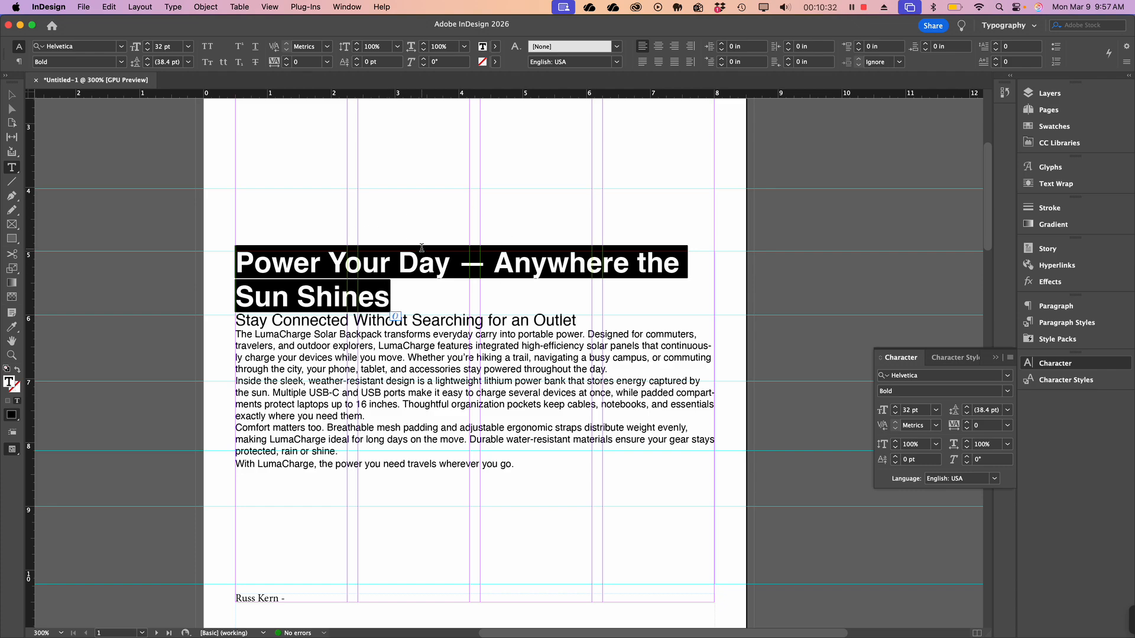
click(994, 359)
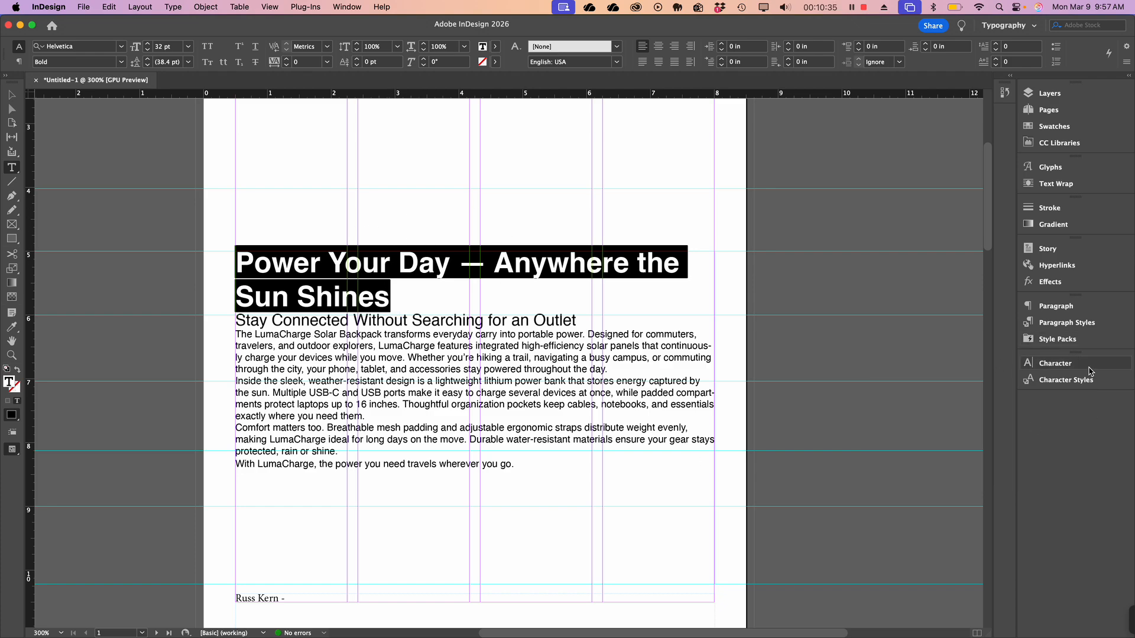
click(1063, 325)
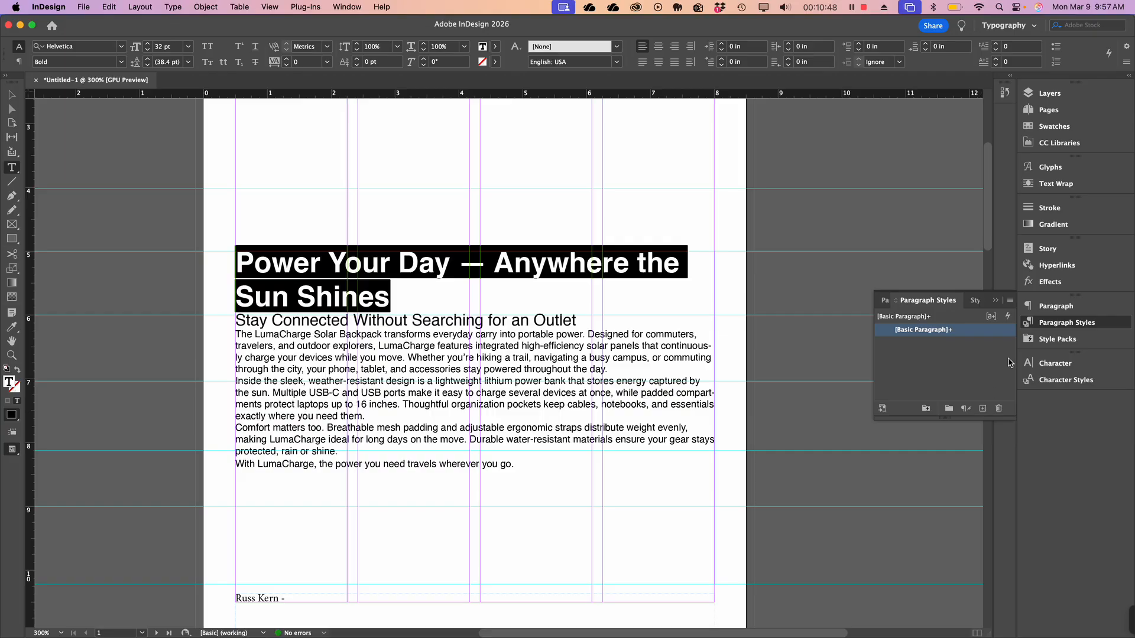
click(1010, 303)
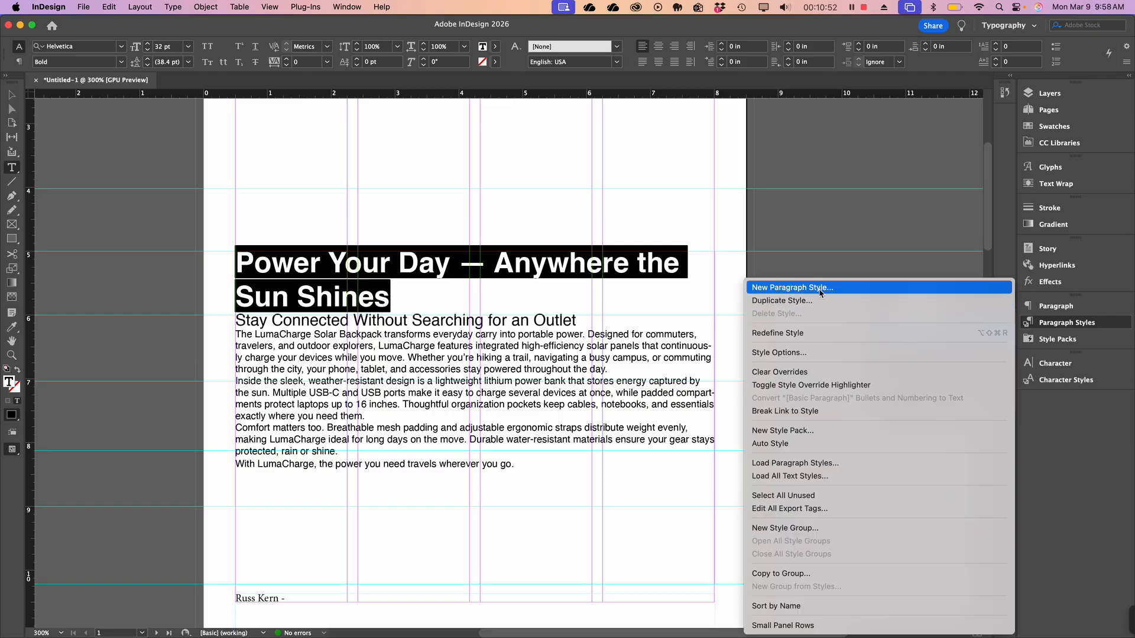
click(1071, 509)
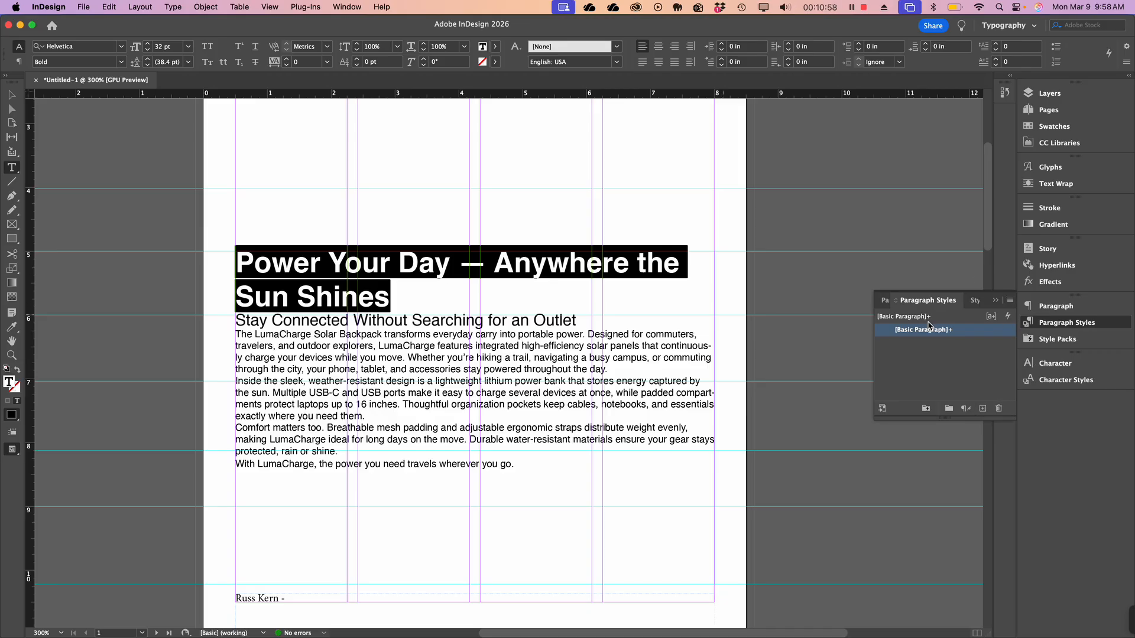
click(984, 410)
double_click(926, 349)
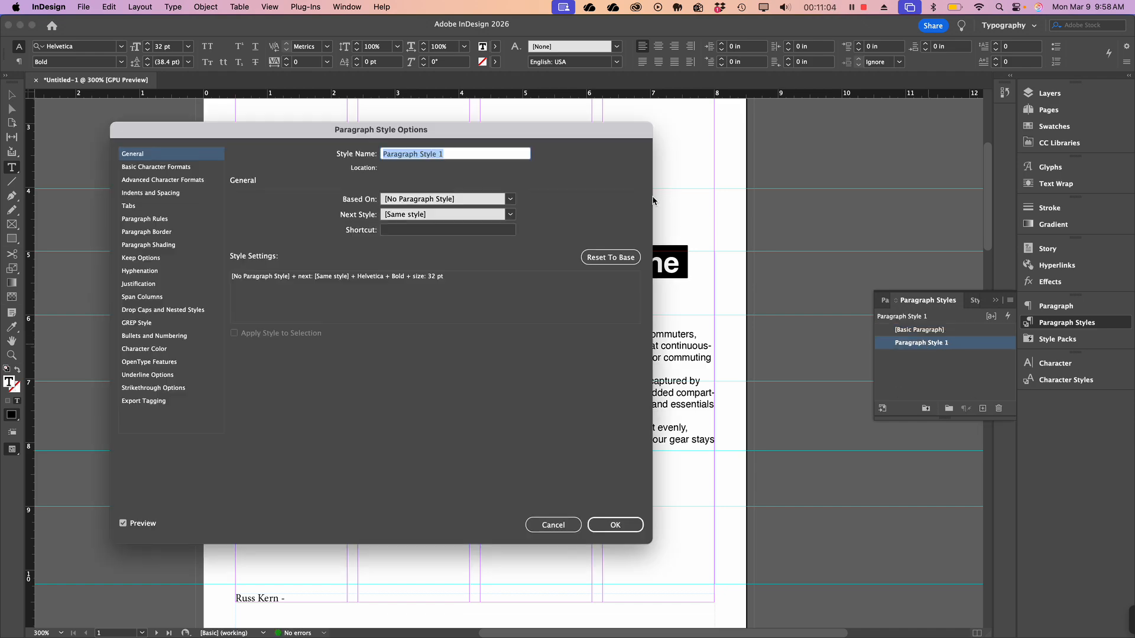
text(Headline)
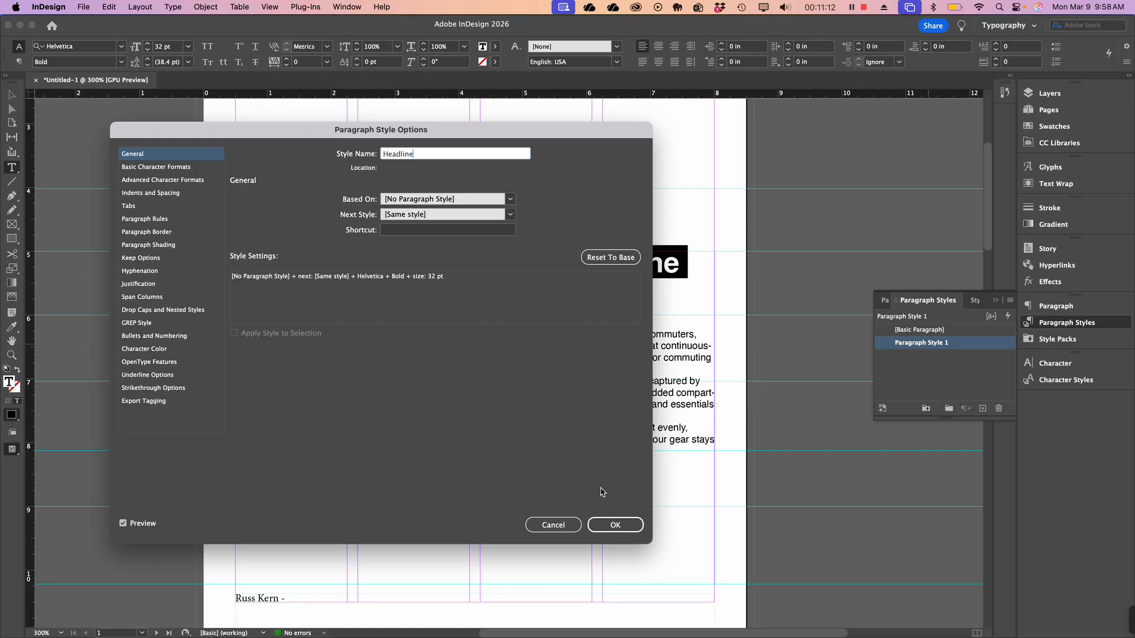
click(615, 527)
click(616, 527)
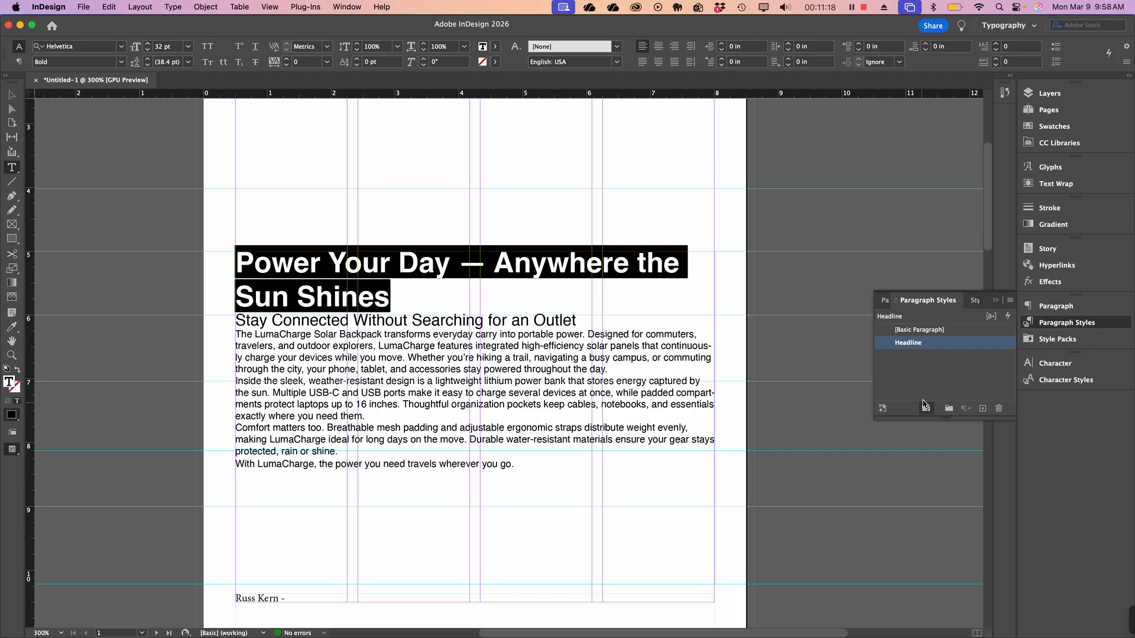
Step: Create a paragraph style named "Subheads" from the subheadline "Stay Connected Without Searching for an Outlet"
drag(578, 321, 235, 321)
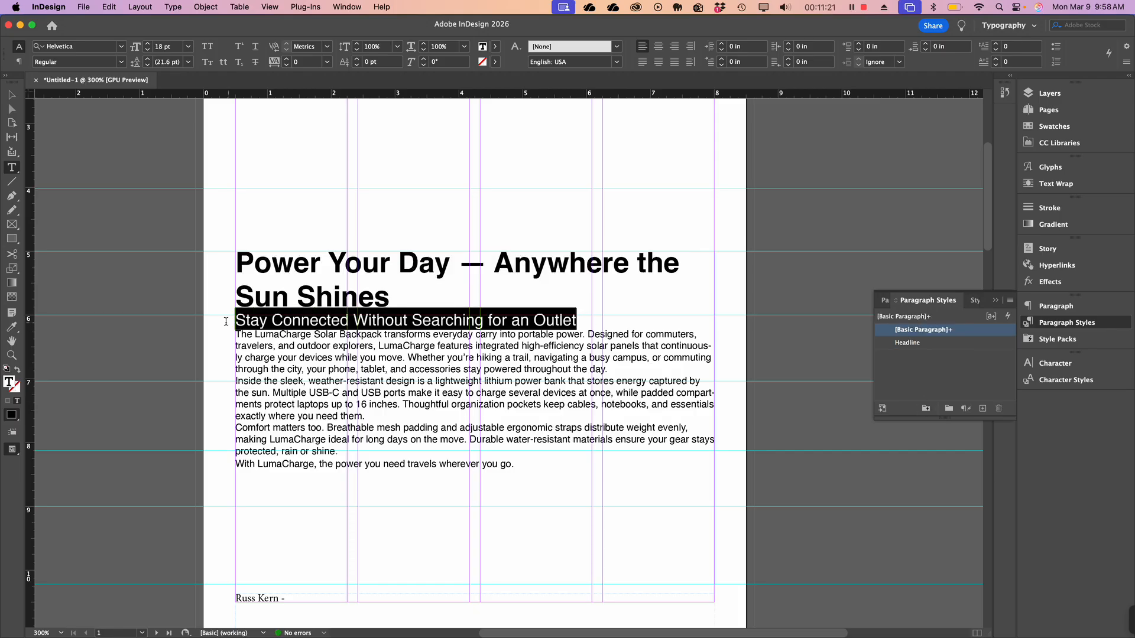
click(982, 408)
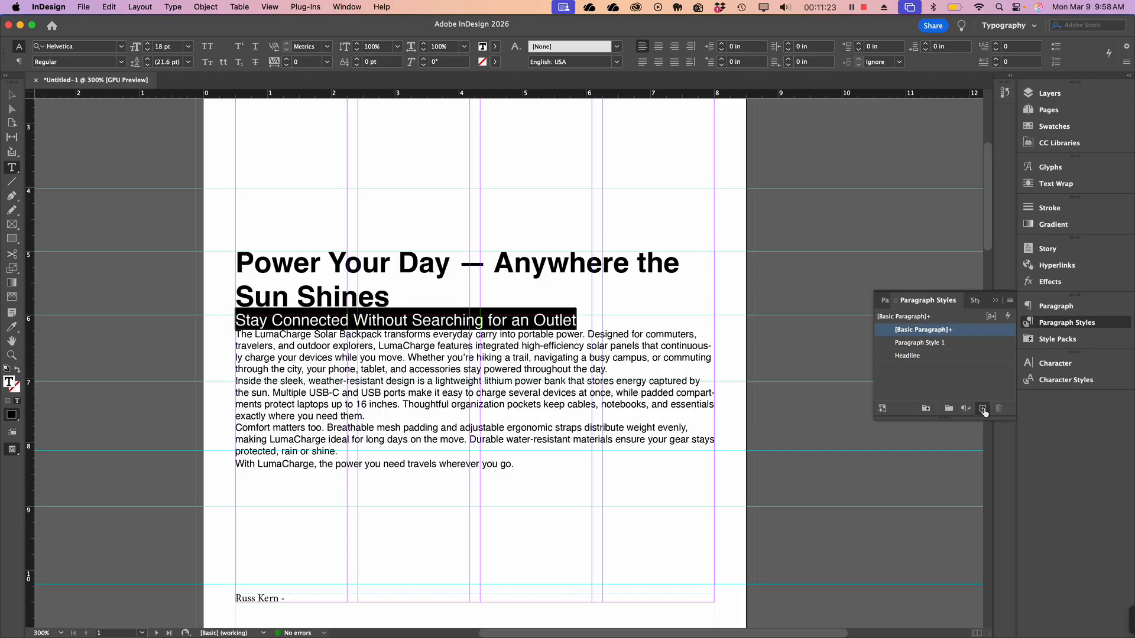
double_click(919, 344)
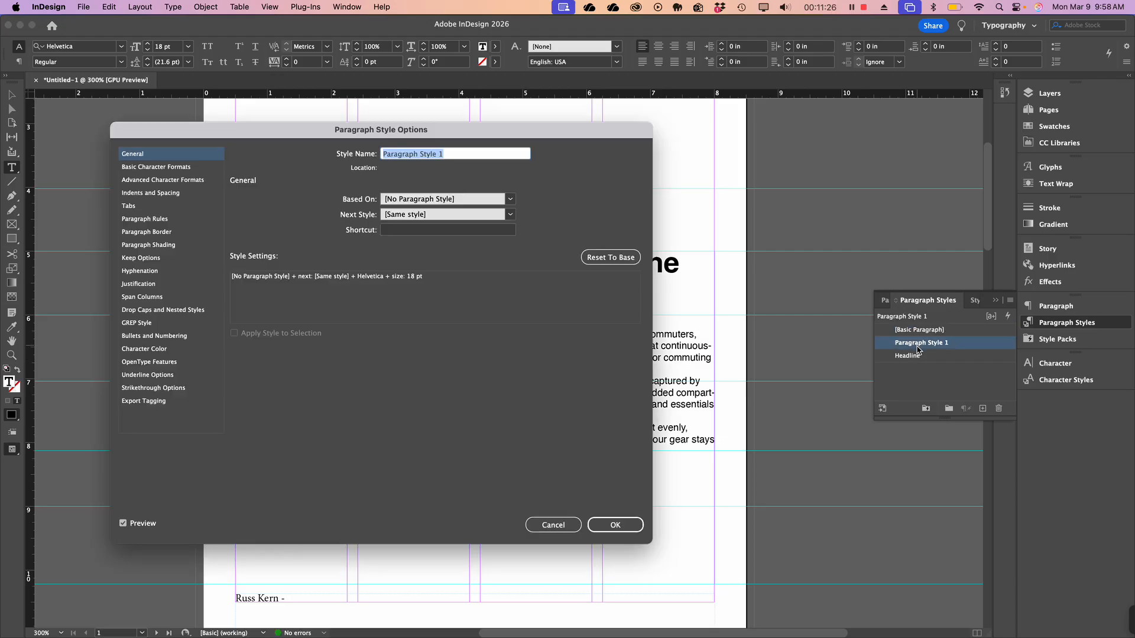
text(Subheads)
click(630, 524)
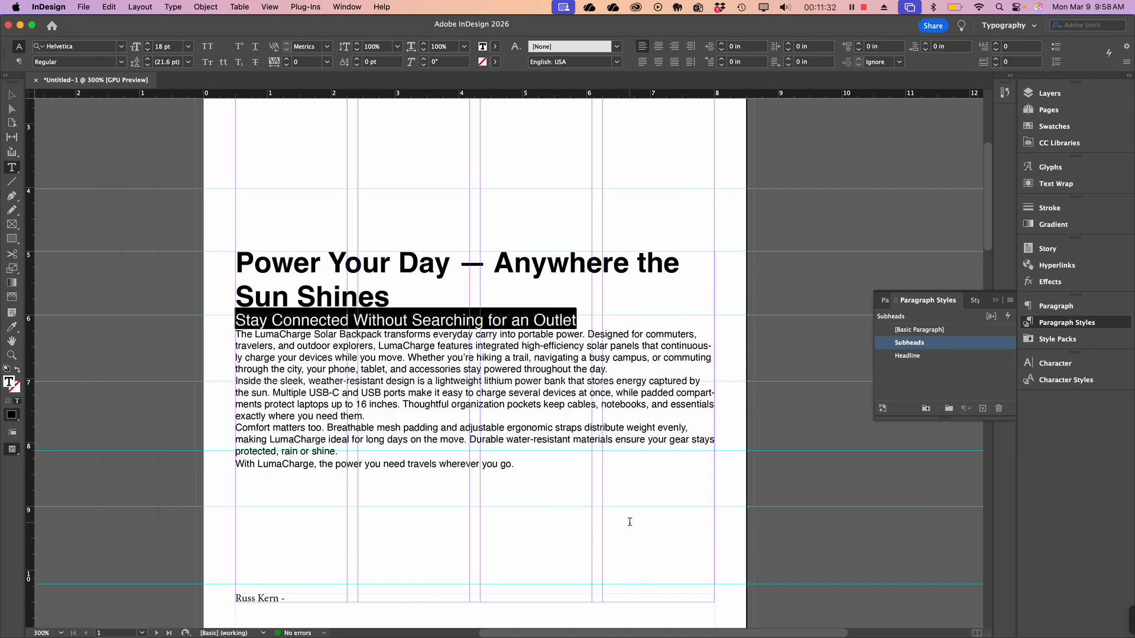
click(974, 385)
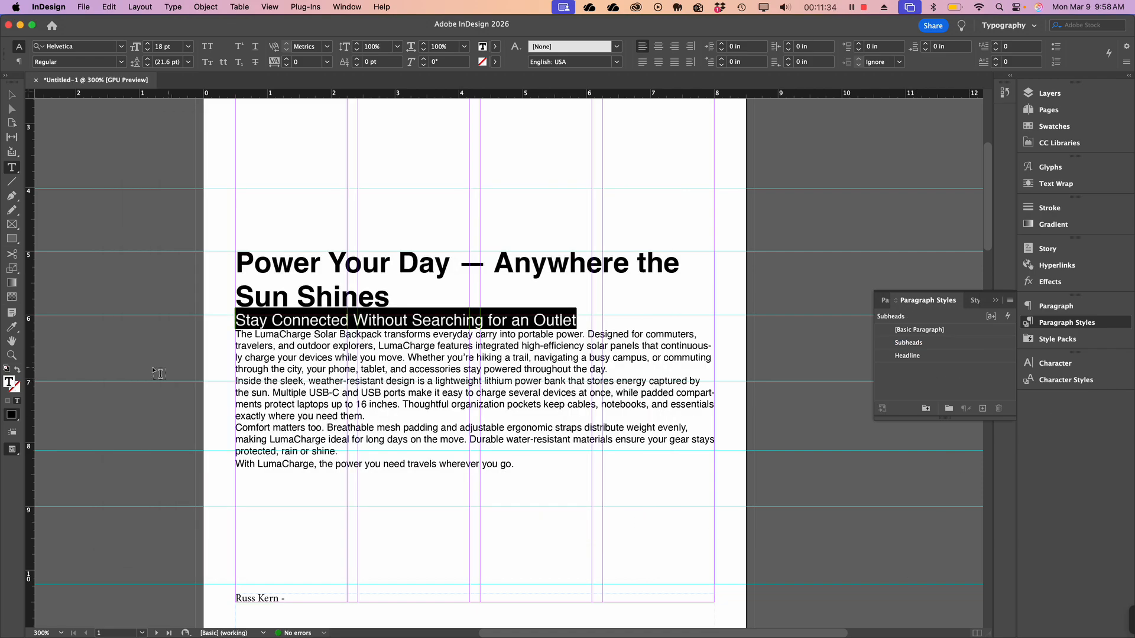
Step: Create a paragraph style named "Body Copy" from the body paragraphs and deselect the text
drag(237, 336, 560, 463)
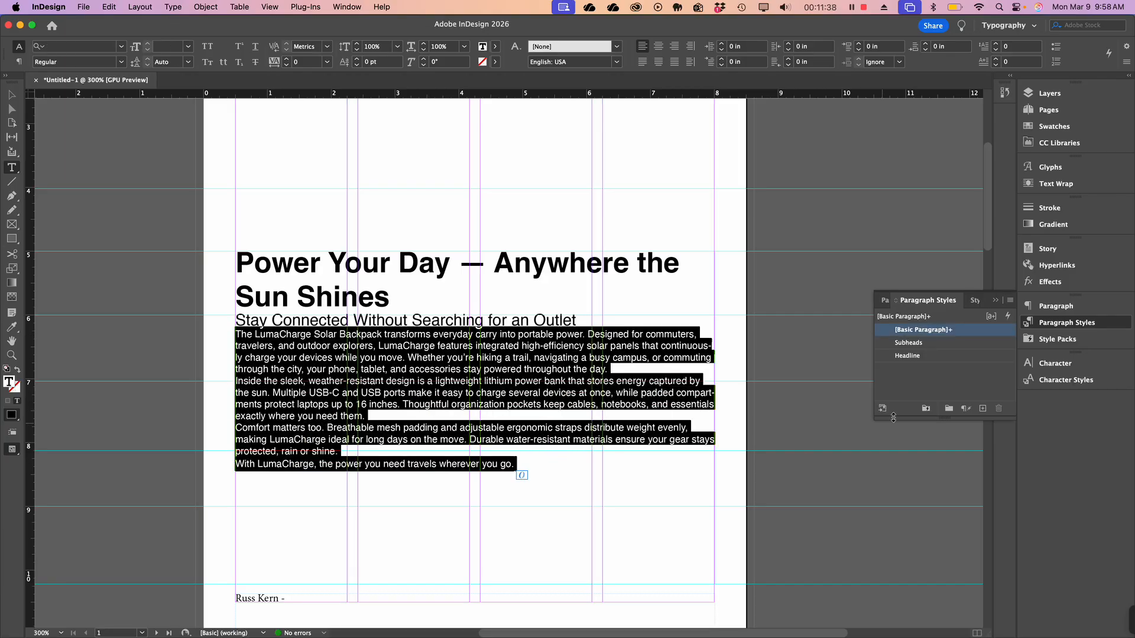
click(983, 409)
double_click(933, 343)
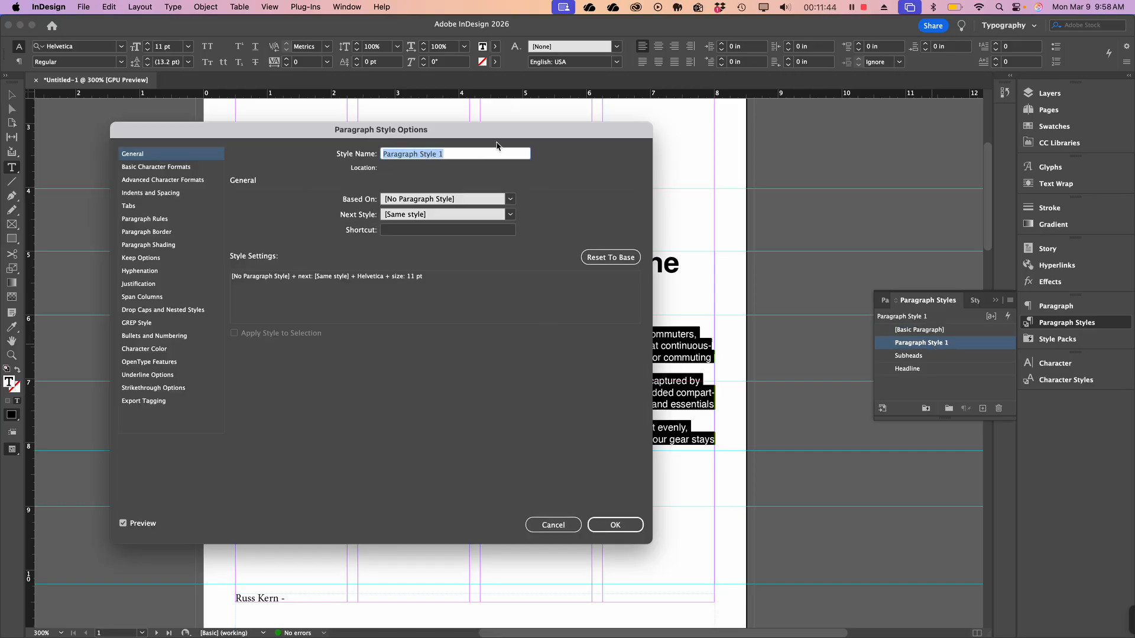
text(Body Copy)
click(631, 526)
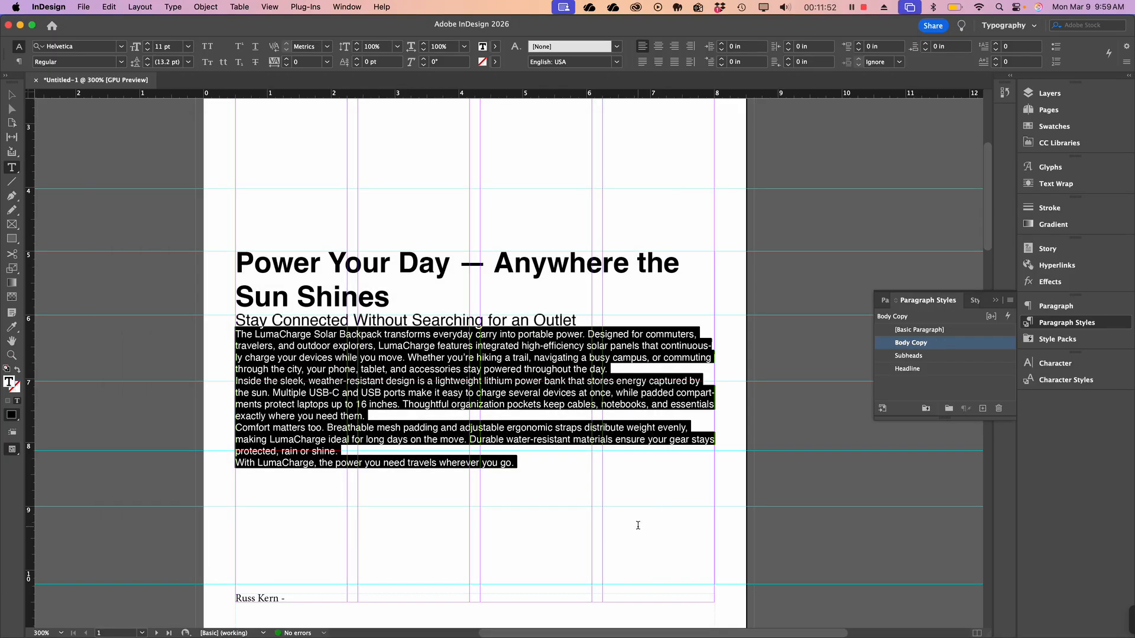
click(395, 387)
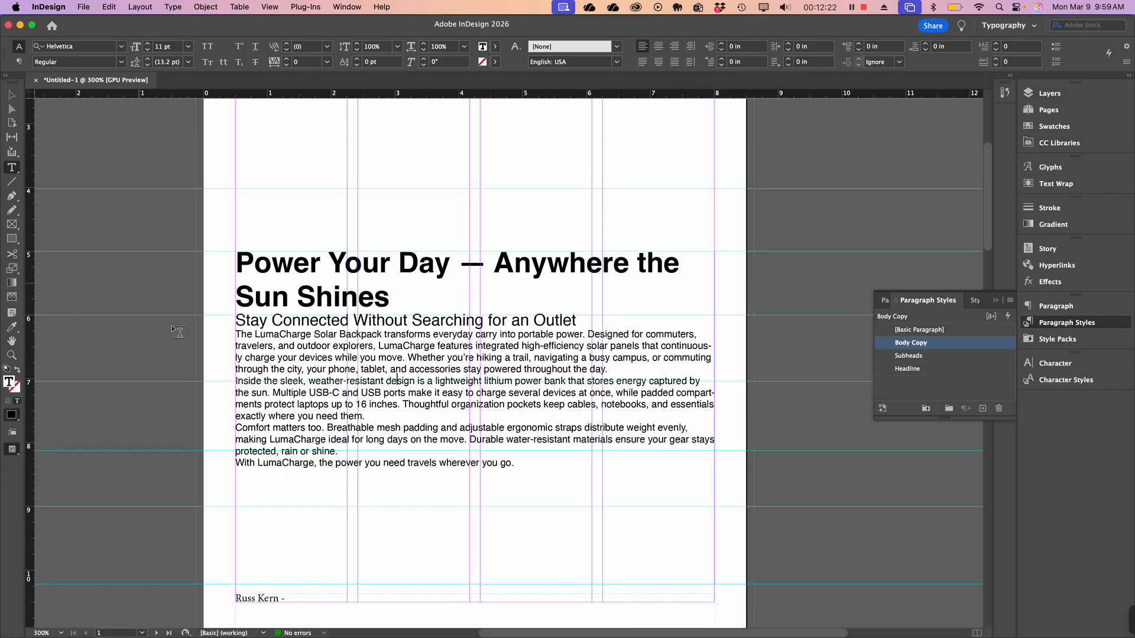
Step: Leave text editing and deselect the page 1 text frame
key(super)
key(super+minus)
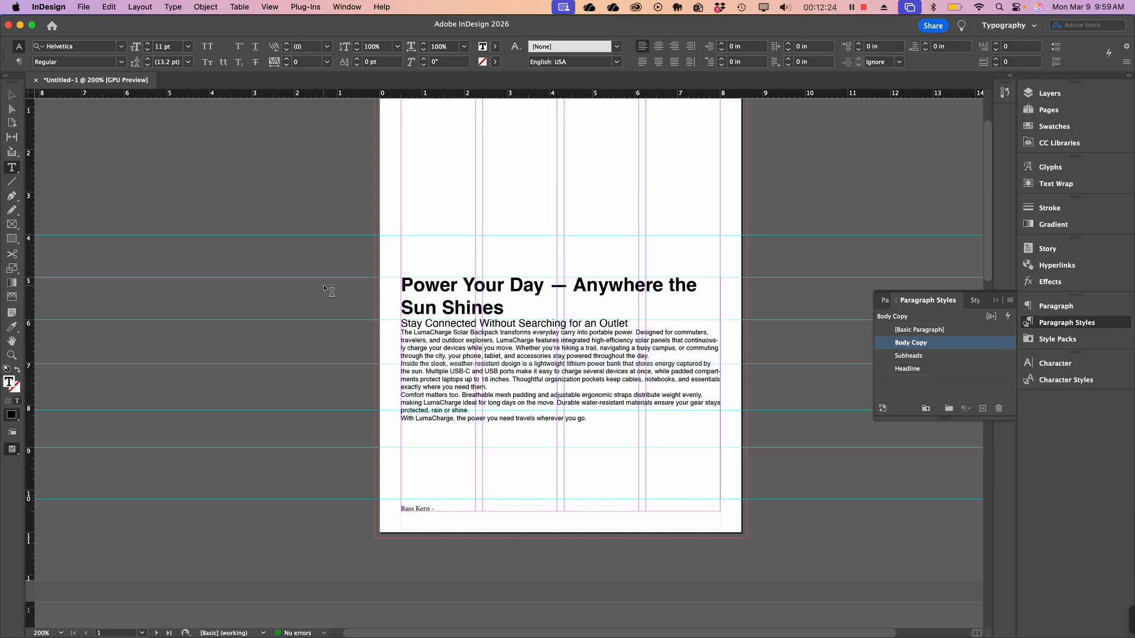
scroll(394, 264, up, 3)
scroll(117, 140, down, 3)
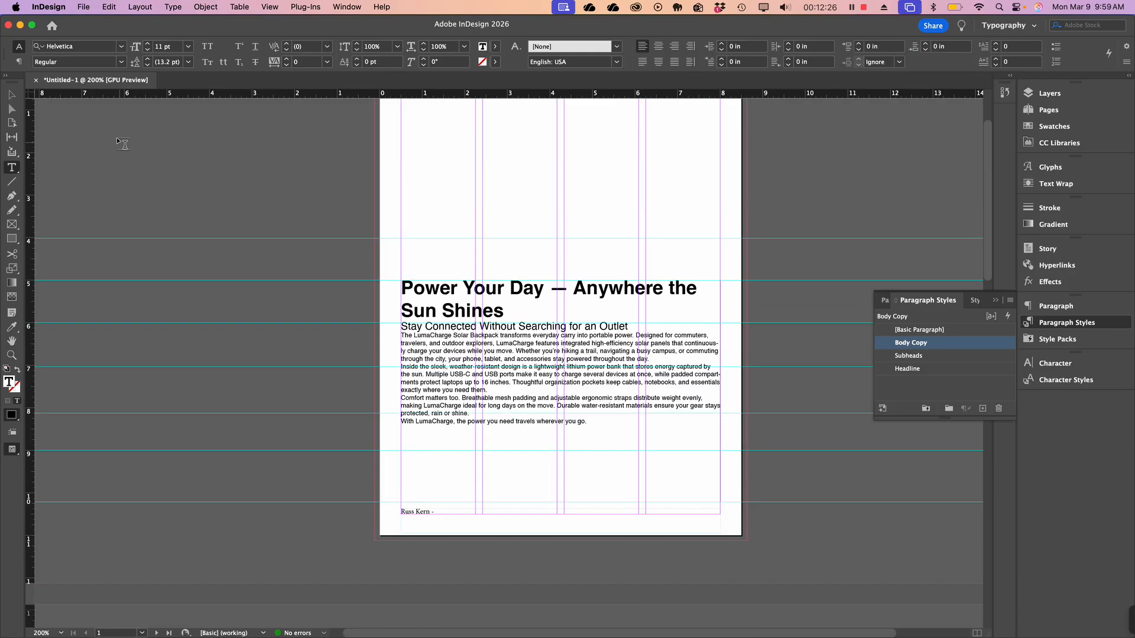
key(Escape)
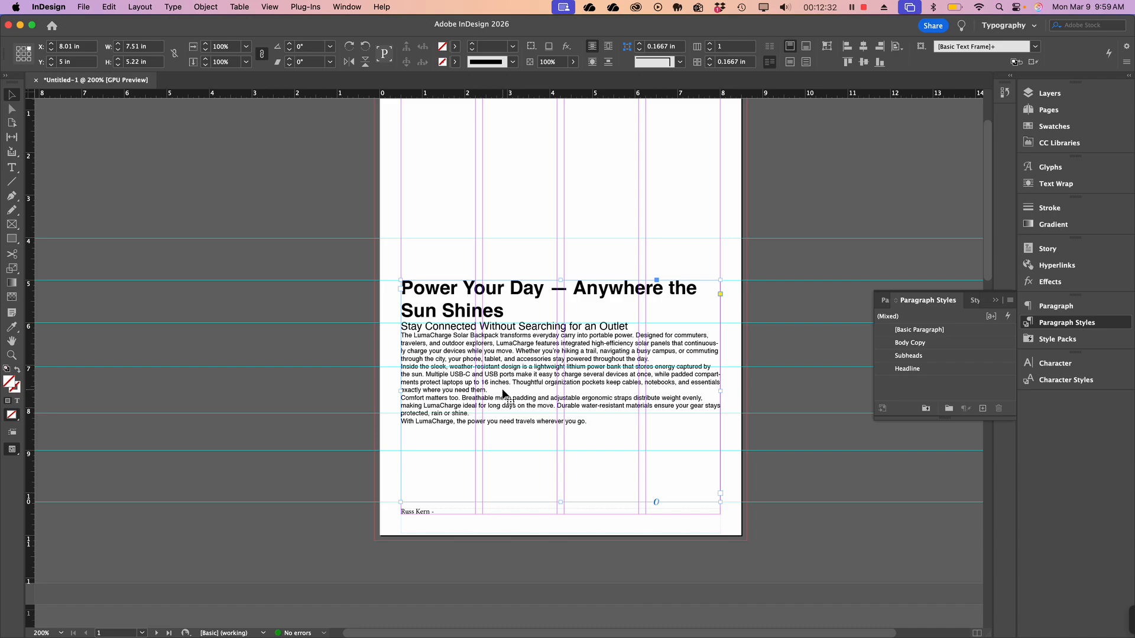
click(605, 250)
scroll(626, 327, right, 5)
scroll(627, 327, up, 1)
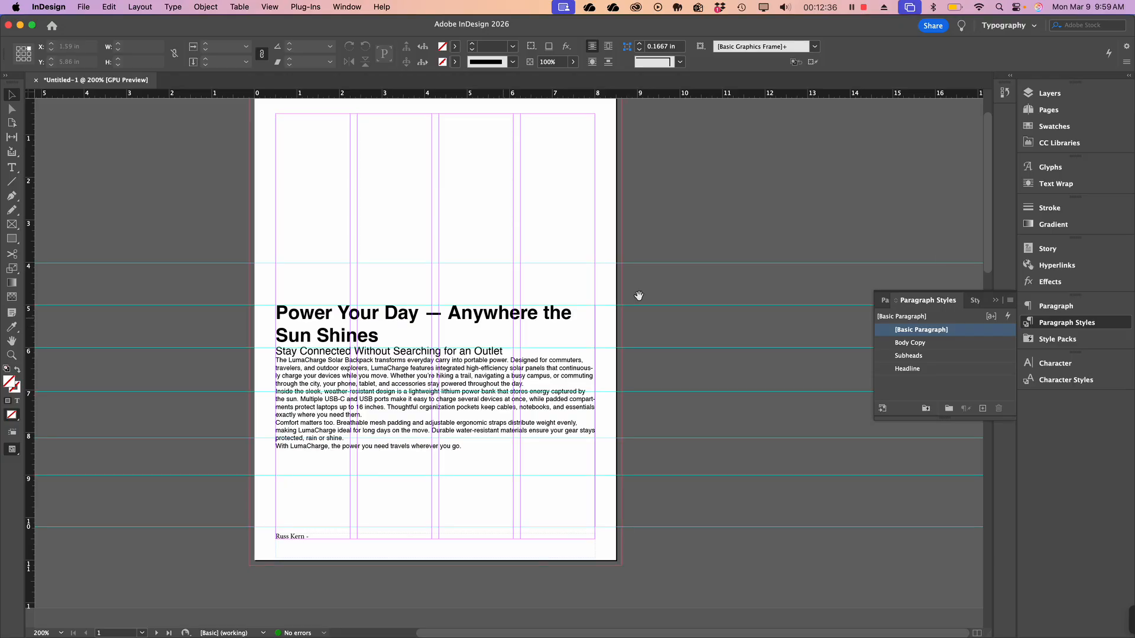
click(386, 406)
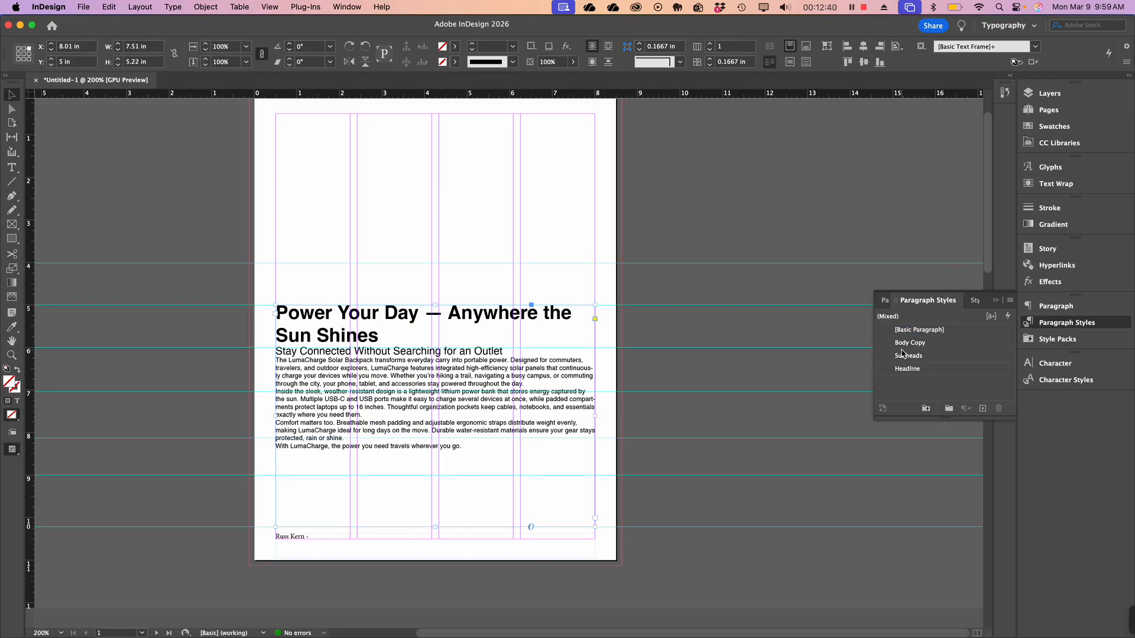
click(648, 396)
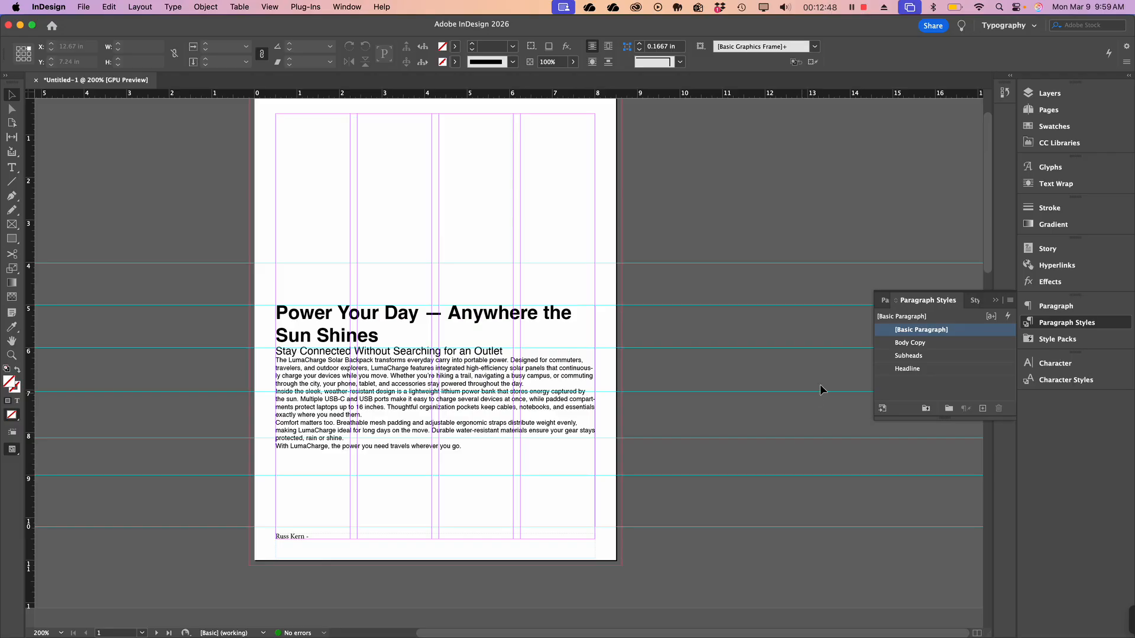
Step: Edit the Body Copy paragraph style and set its leading to 15 pt
double_click(977, 344)
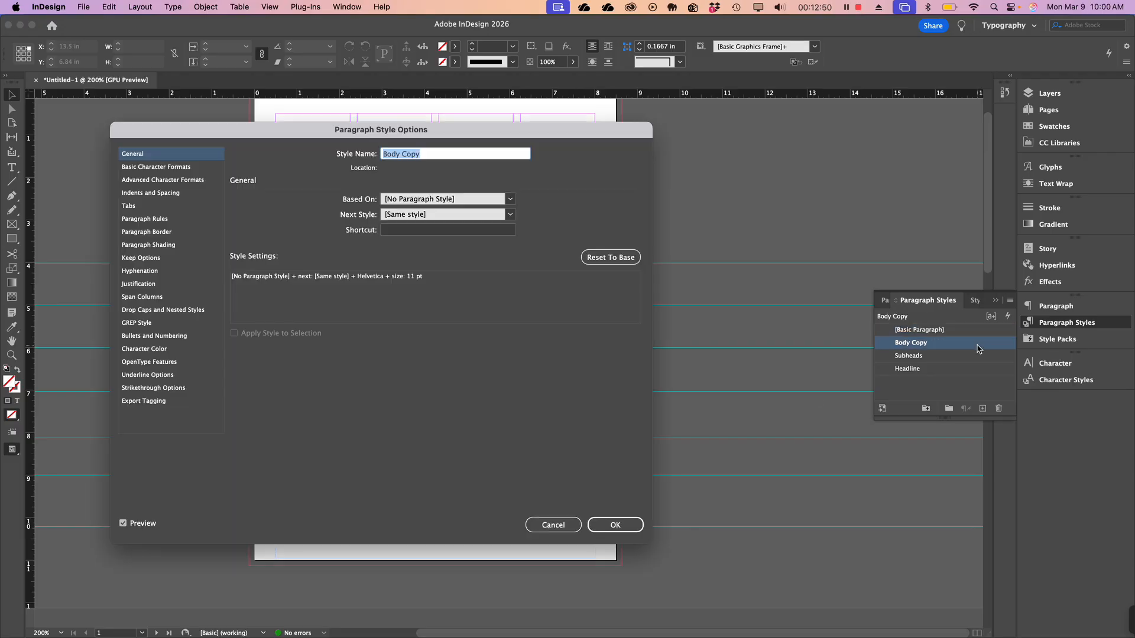
drag(252, 128, 716, 35)
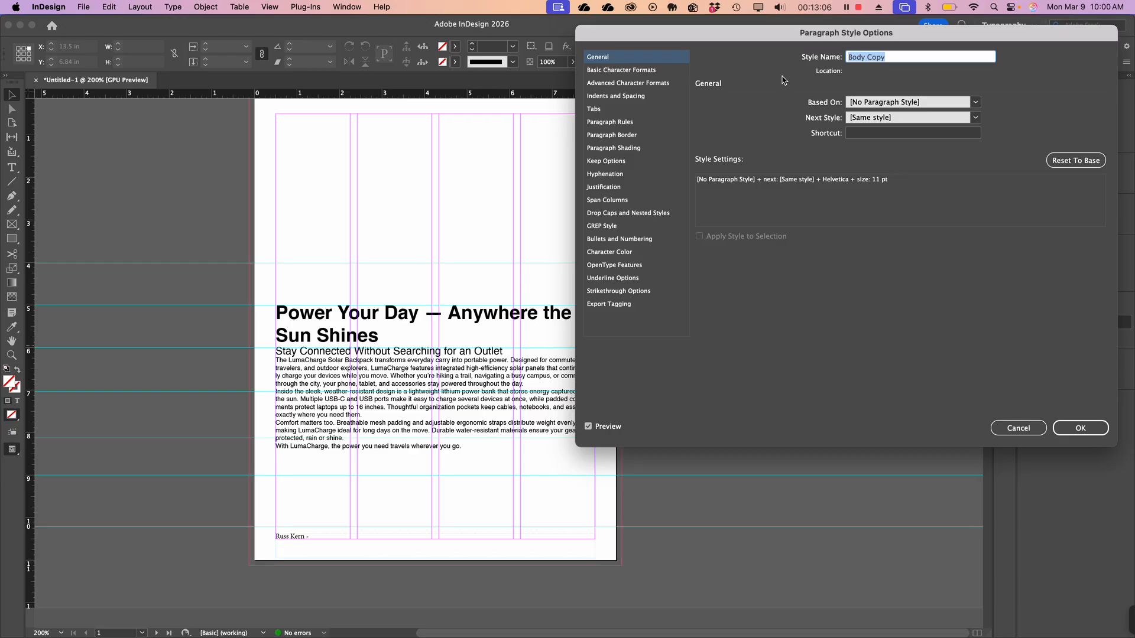
click(598, 73)
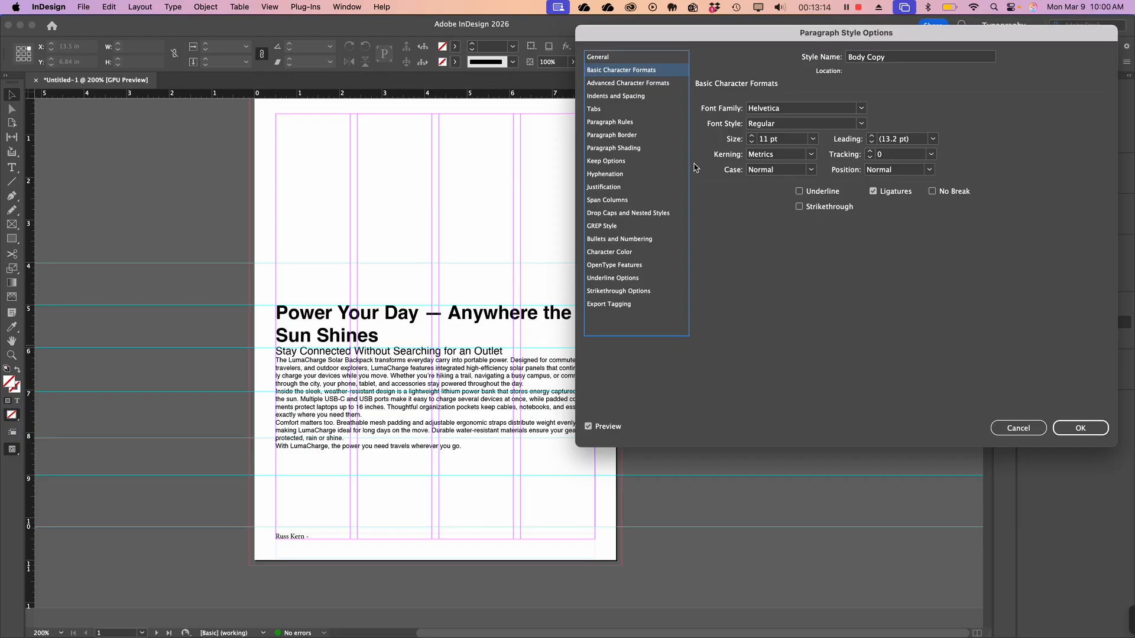
click(872, 136)
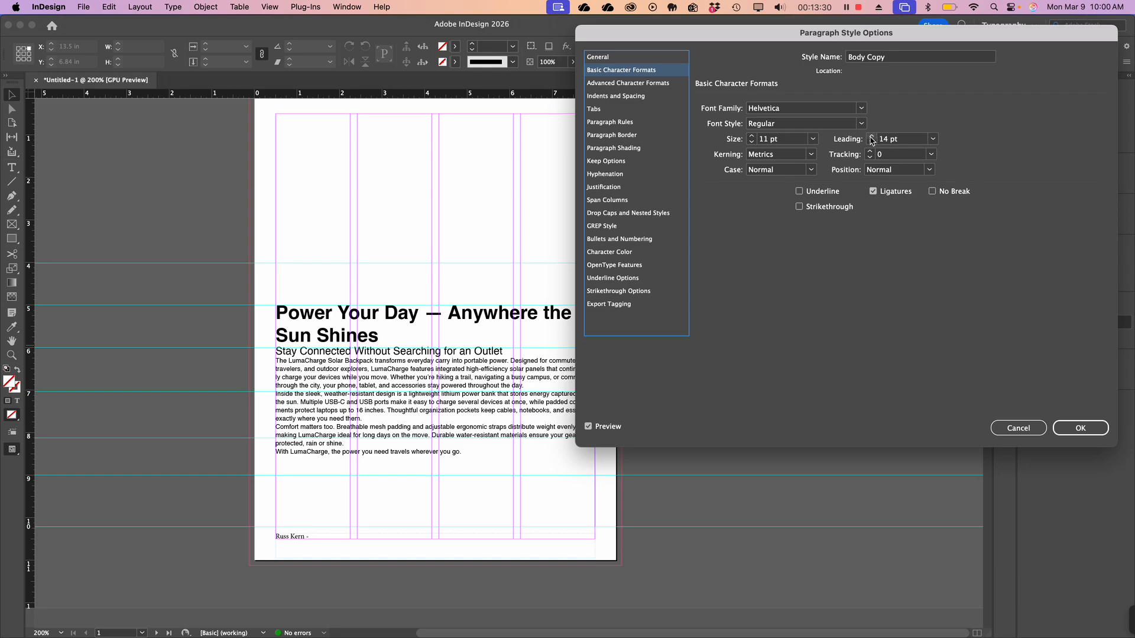
click(872, 136)
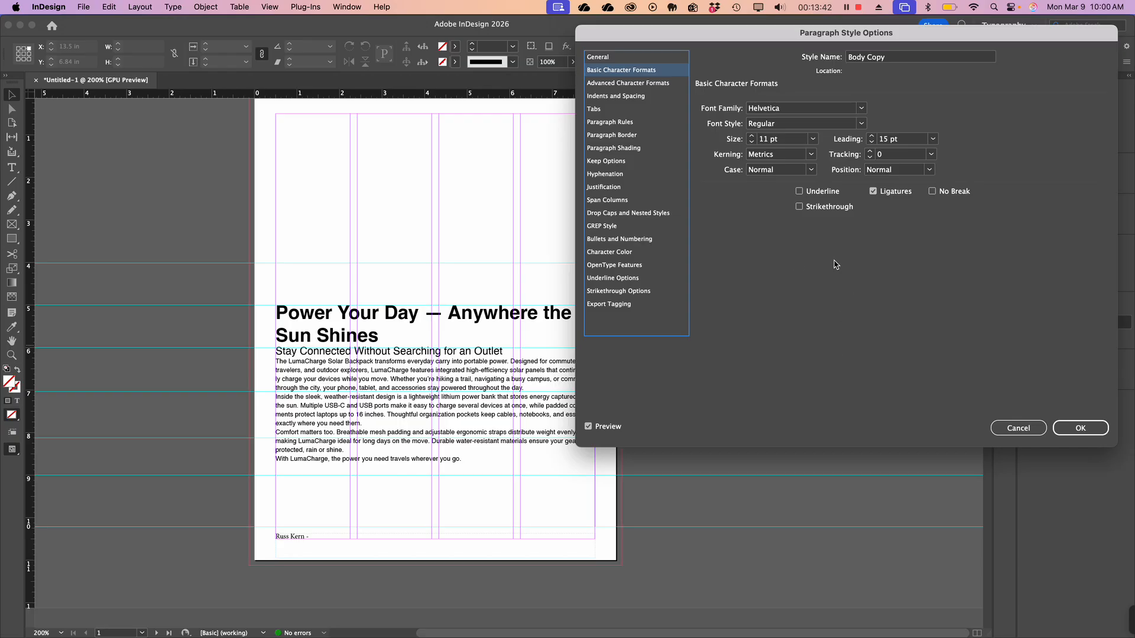
Step: Set the Body Copy paragraph style's space after to 0.125 in and save the style
drag(771, 29, 780, 26)
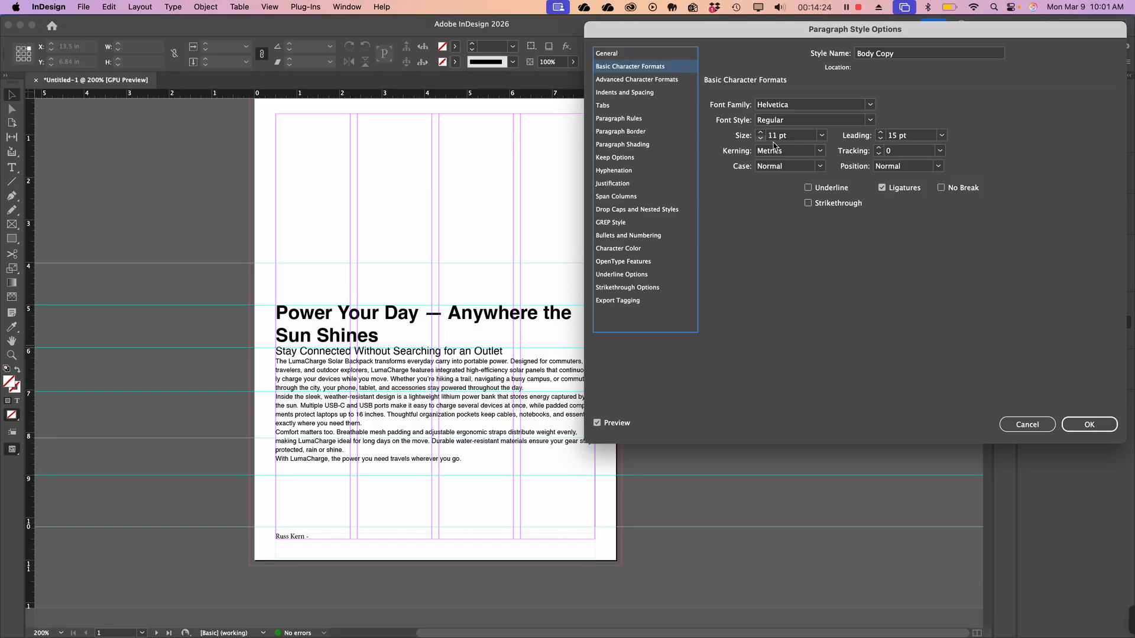
click(639, 96)
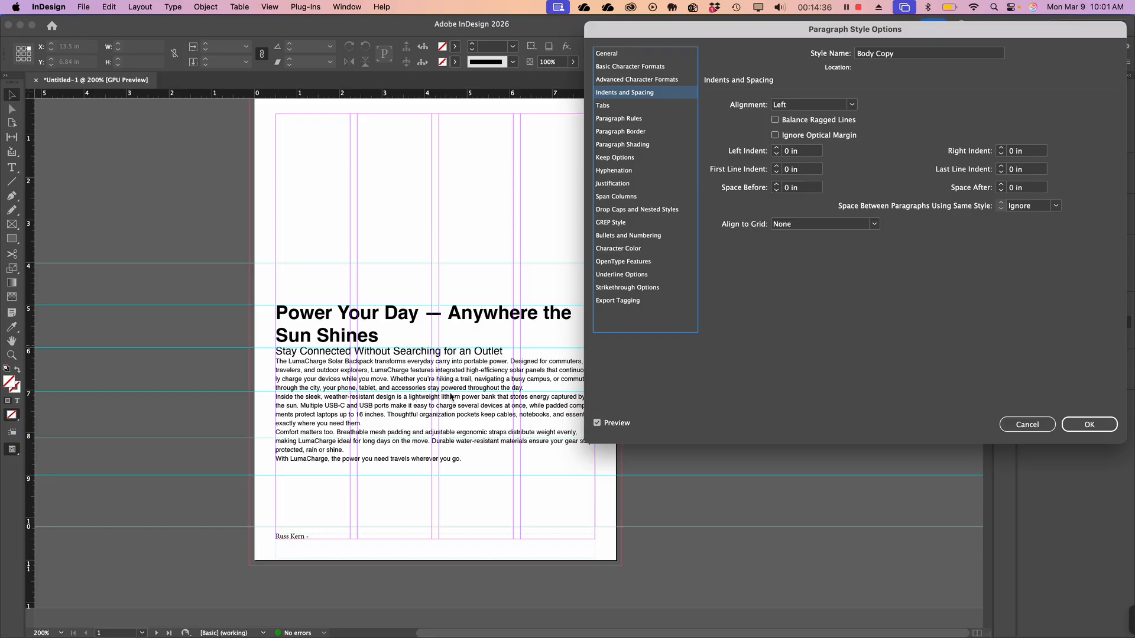
click(1001, 185)
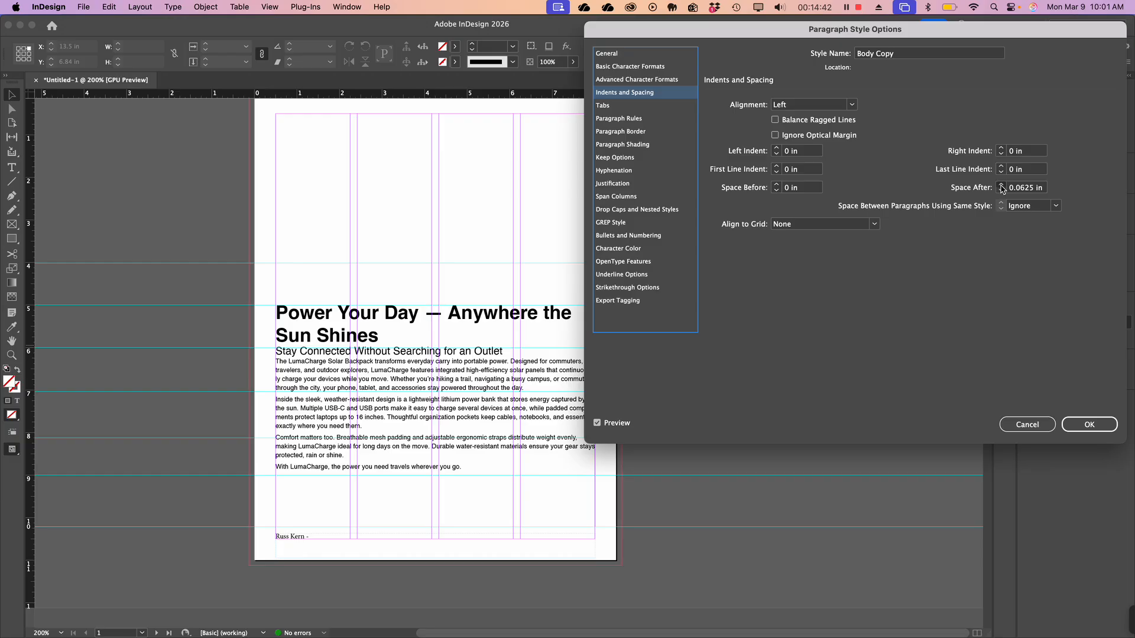
click(1002, 186)
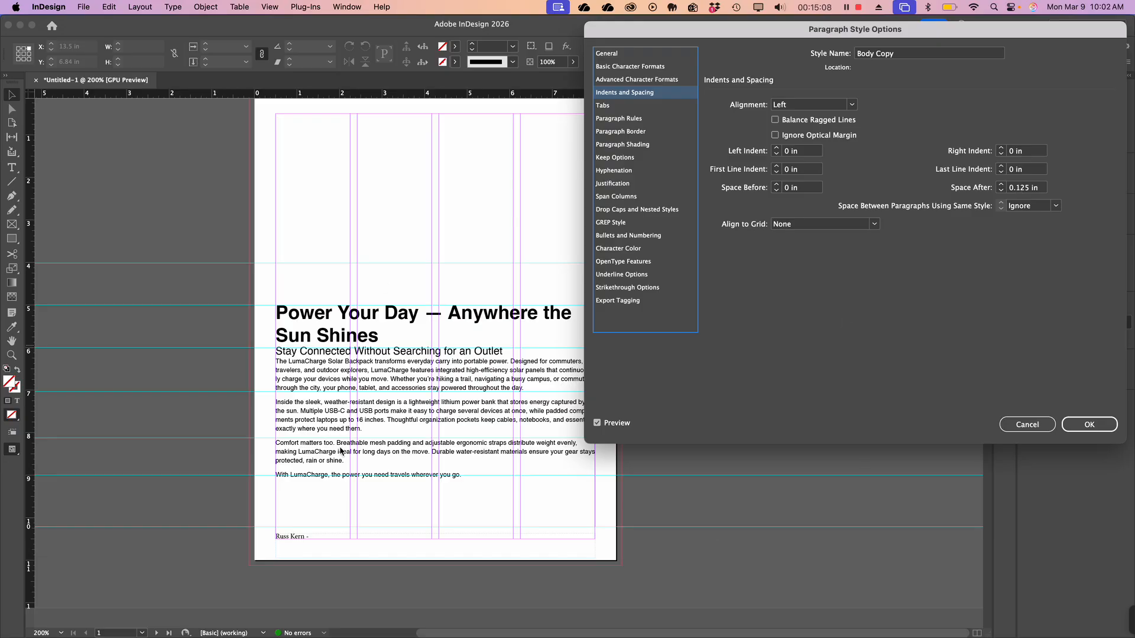
key(super+=)
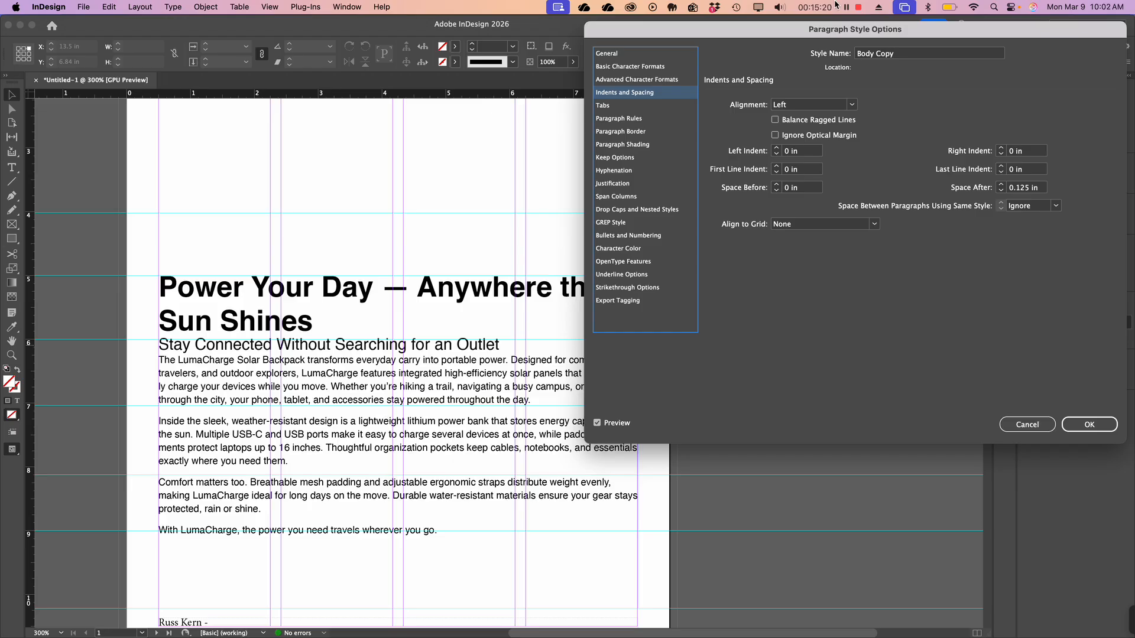
drag(862, 34, 823, 42)
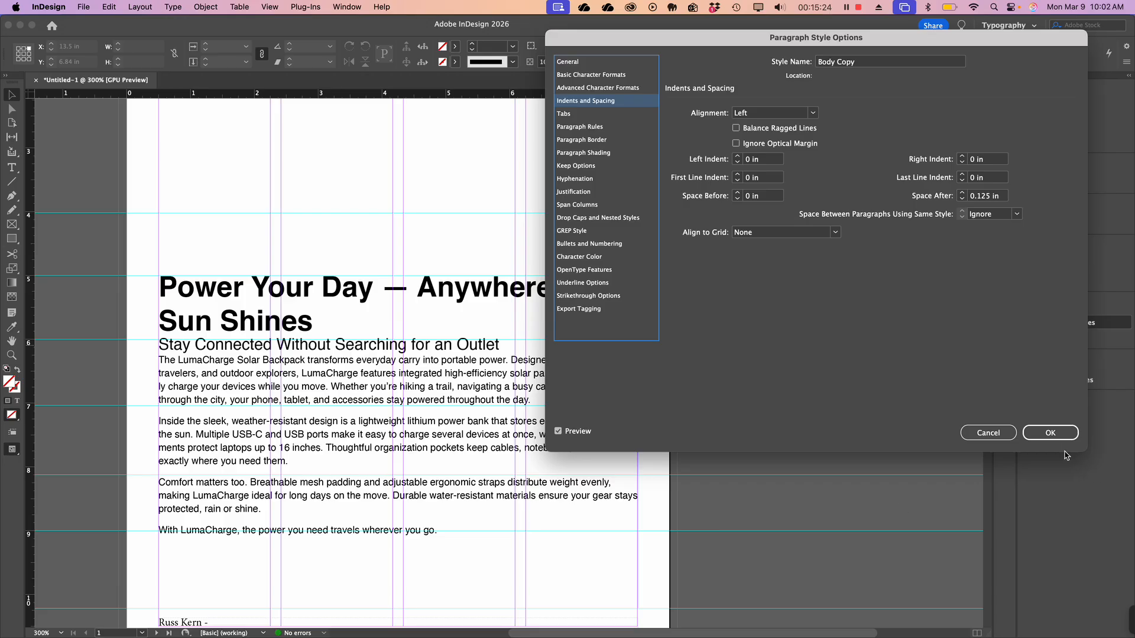
click(1053, 435)
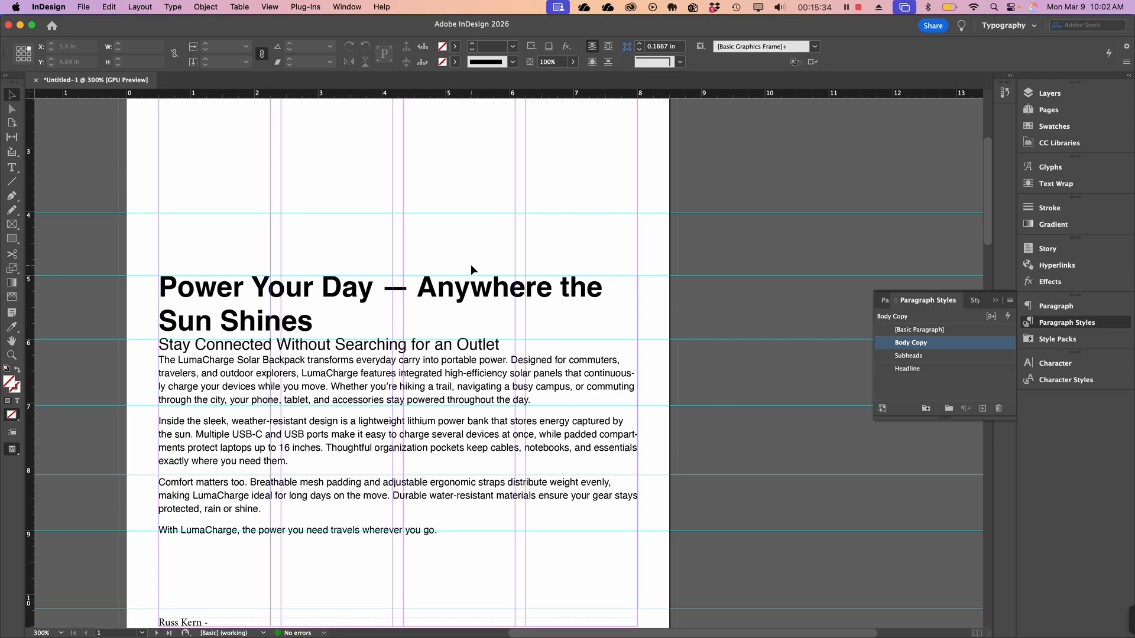
Step: Open the Headline paragraph style for editing and set its space after to 0.25 in
double_click(977, 370)
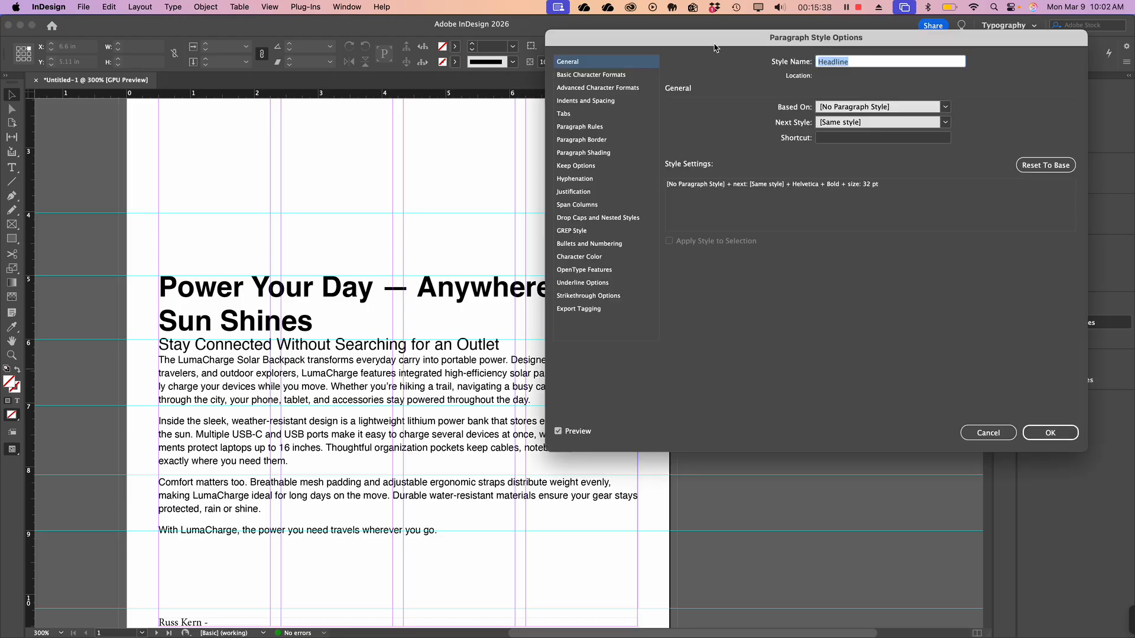
drag(714, 46, 756, 39)
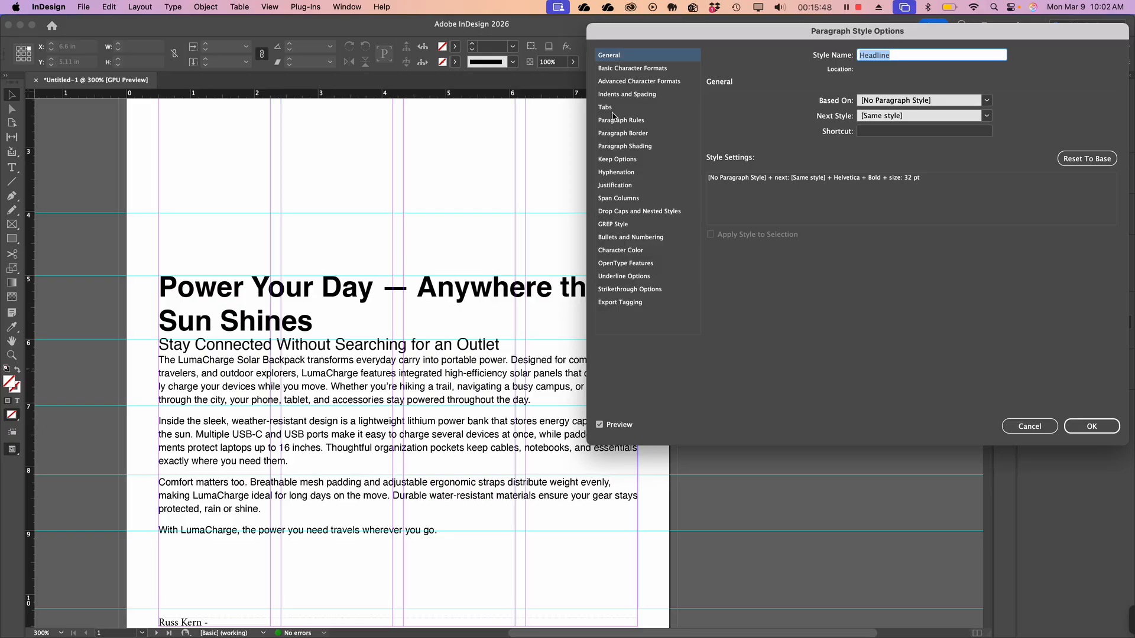
click(621, 96)
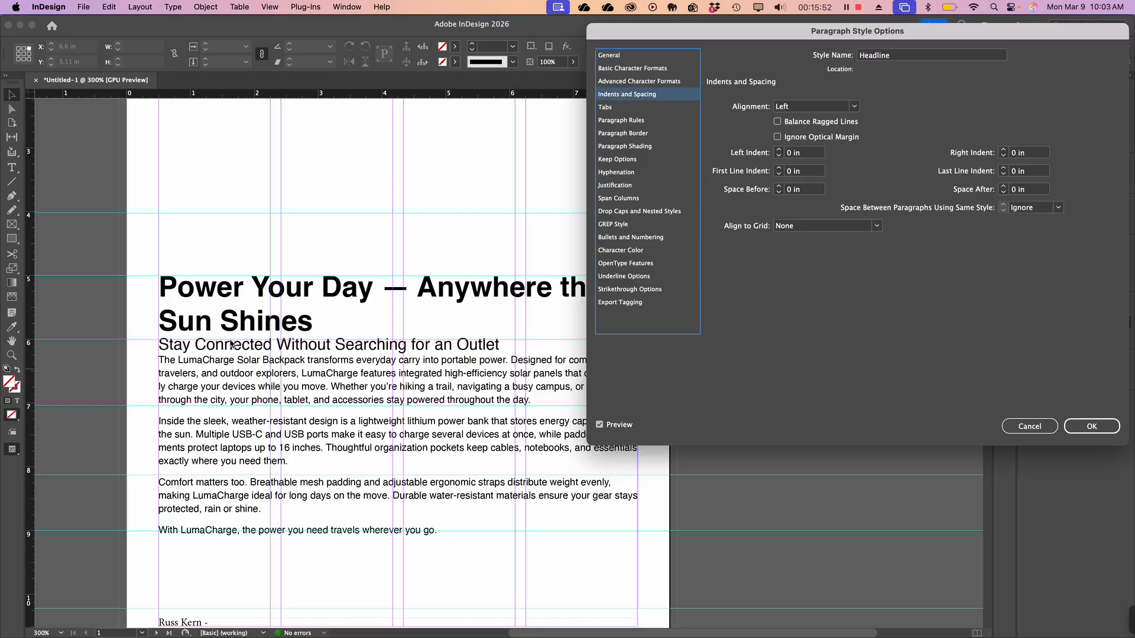
click(1004, 187)
click(1003, 187)
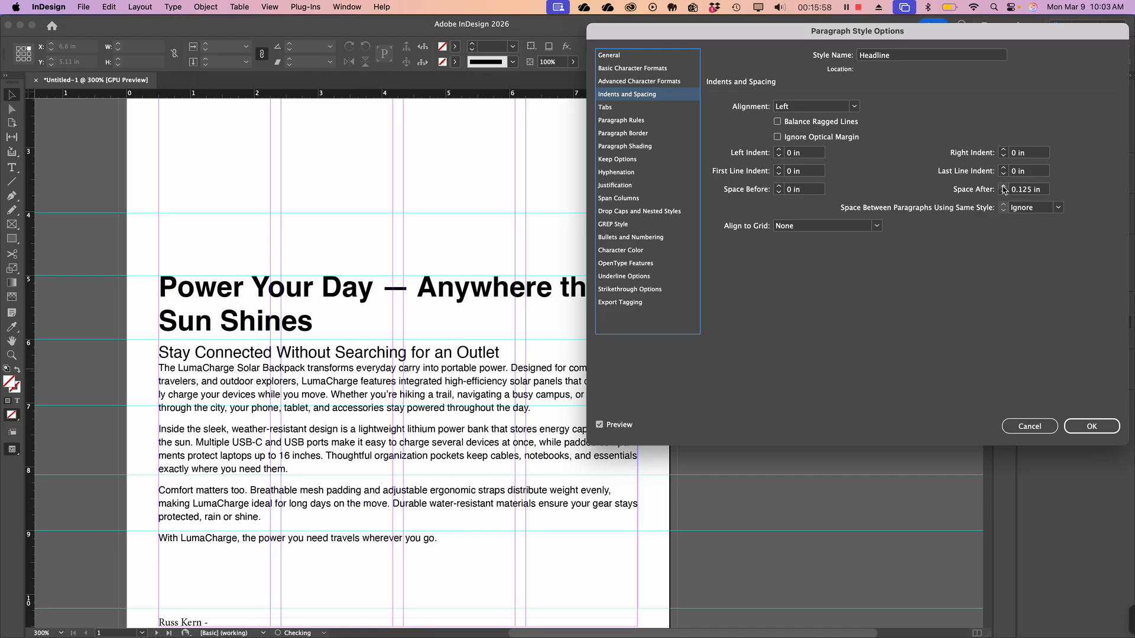
click(1003, 186)
click(1004, 186)
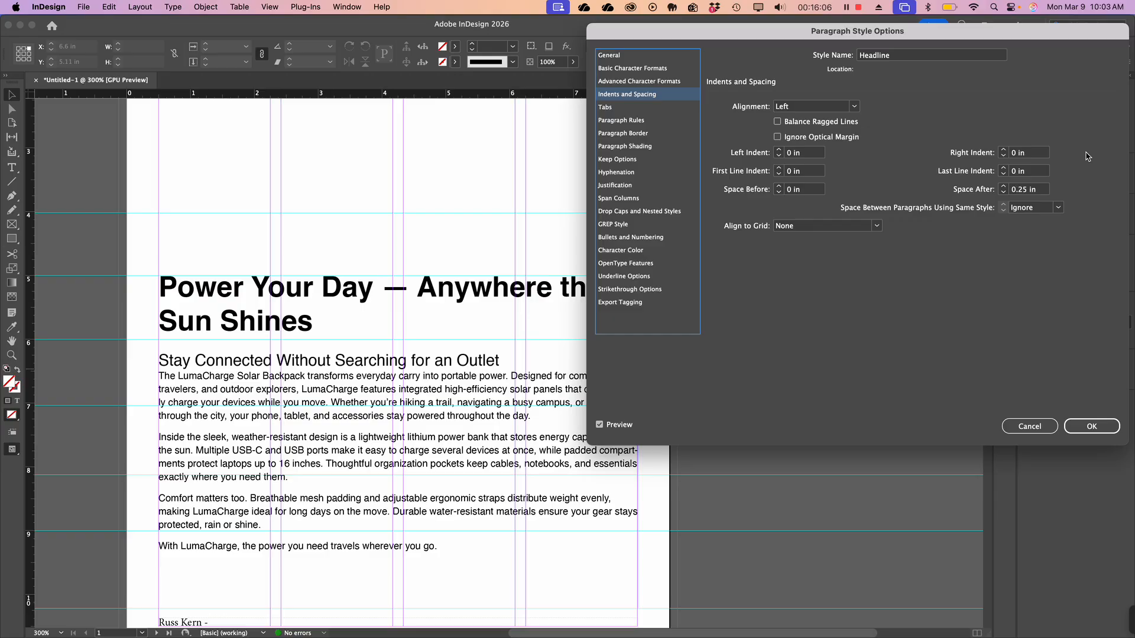
Step: Set the Headline style's leading to 36 pt
click(642, 72)
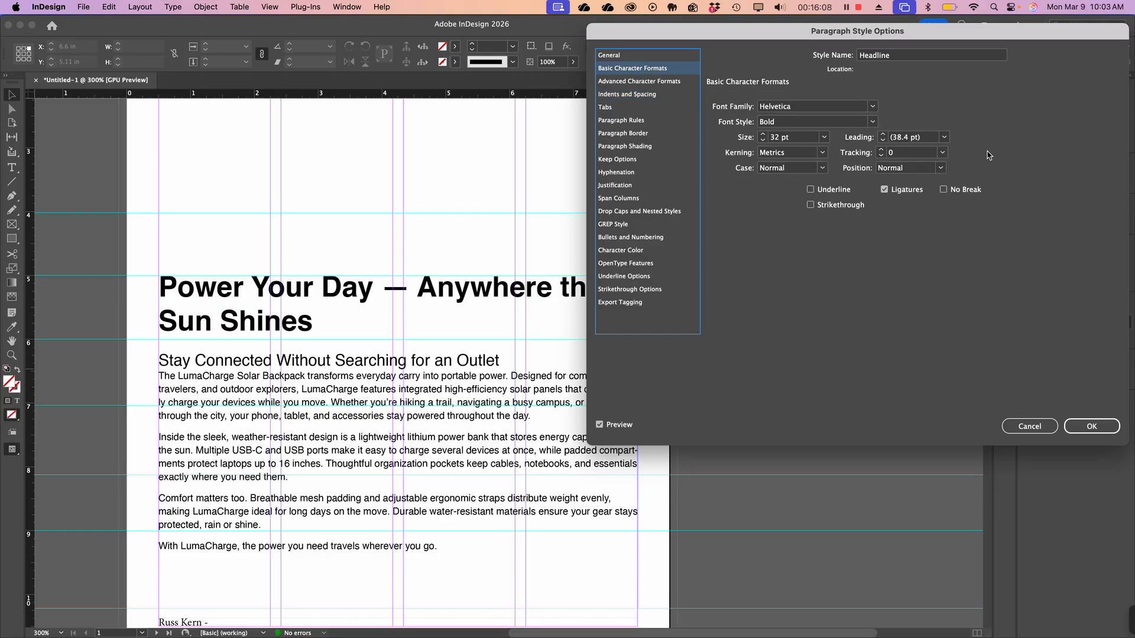
click(883, 140)
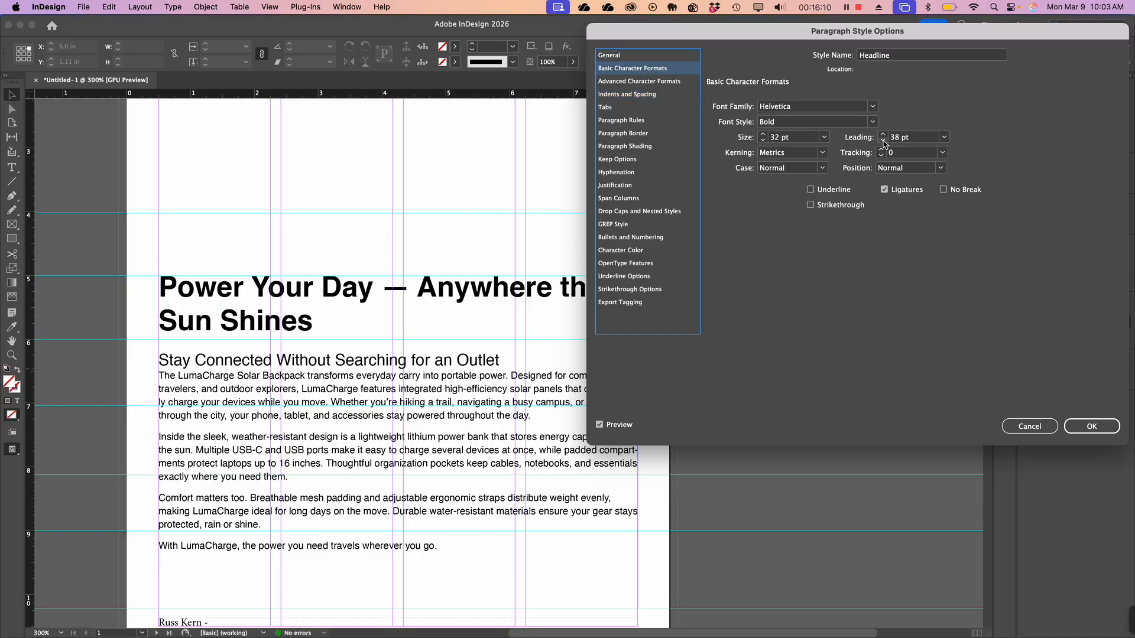
click(883, 141)
click(883, 140)
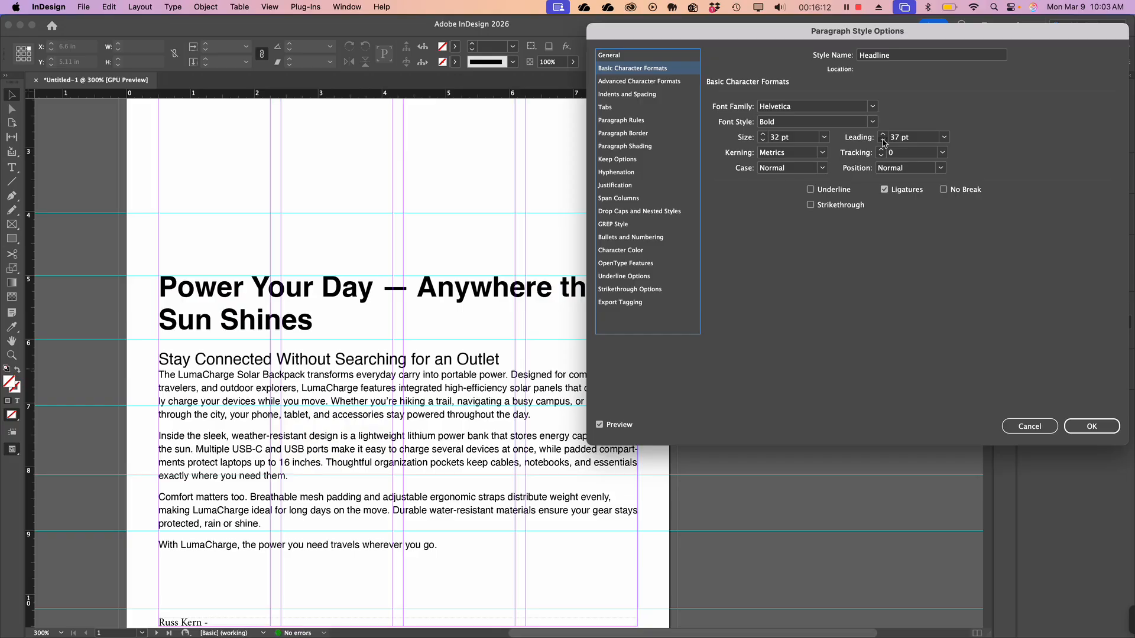
click(883, 141)
click(882, 134)
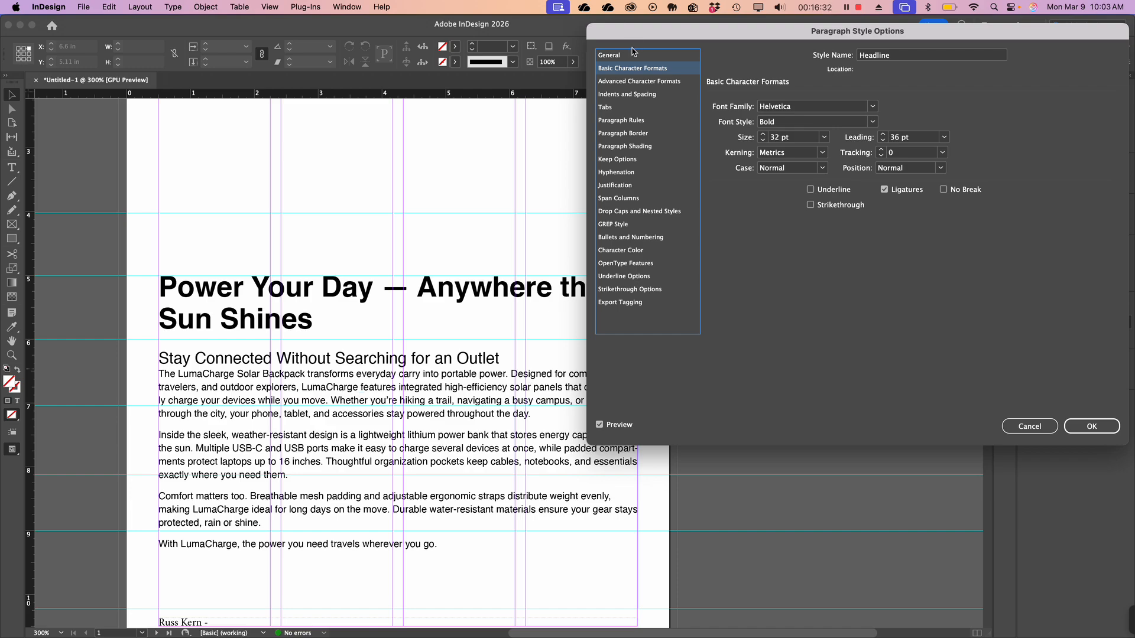
Step: Turn on a 1 pt, column-width rule below in the Headline style with a 0.125 in offset
click(619, 122)
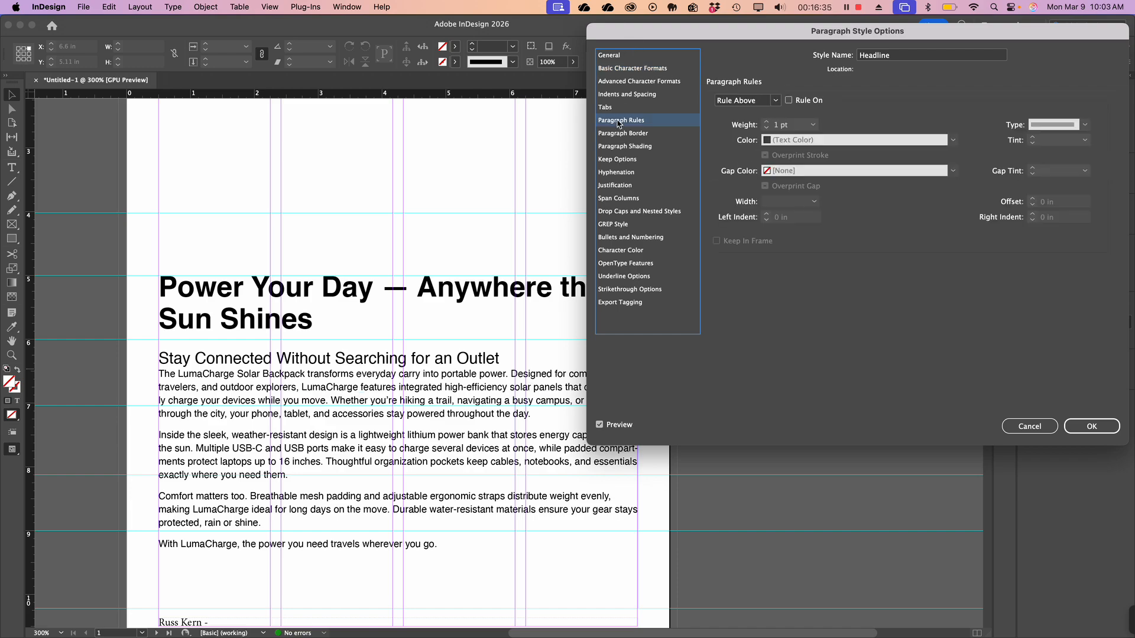
click(768, 104)
click(746, 126)
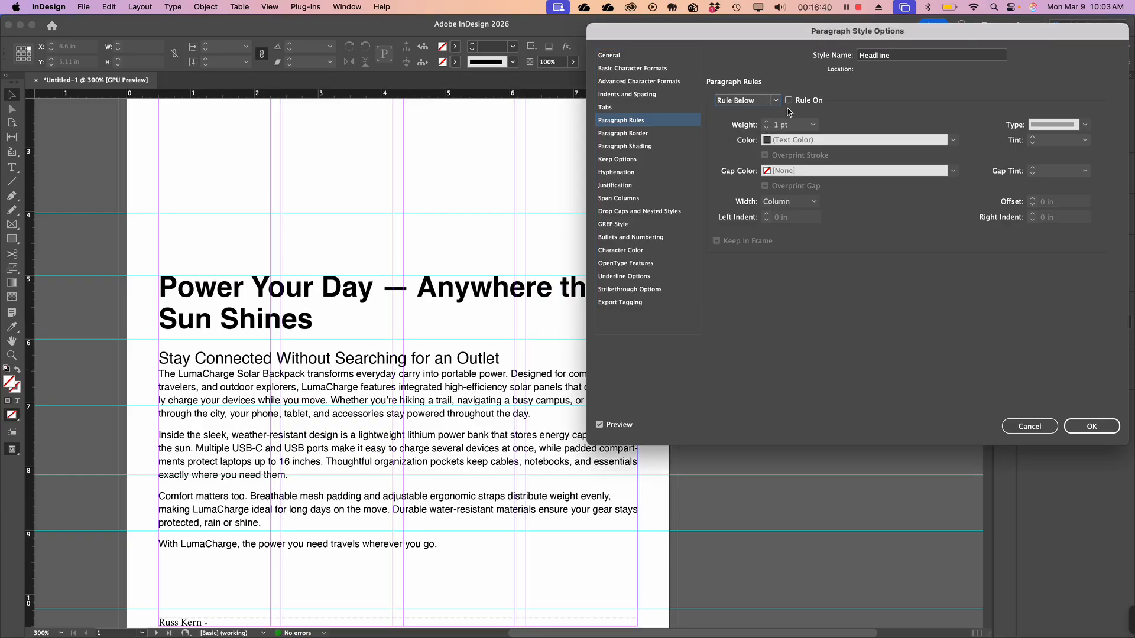
click(789, 101)
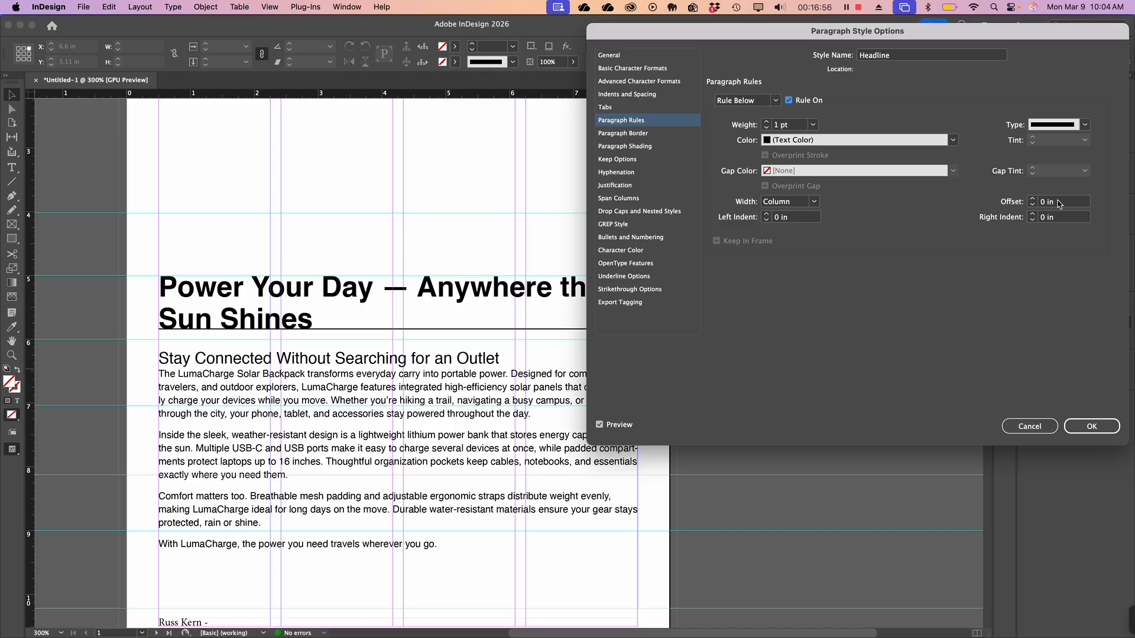
click(1033, 199)
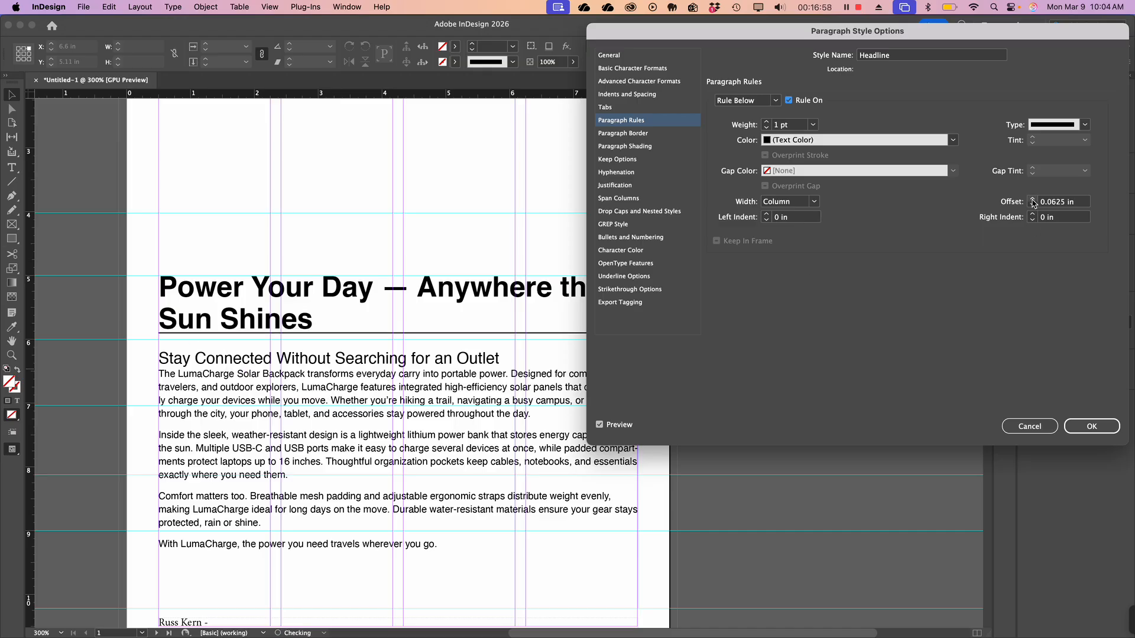
click(1032, 199)
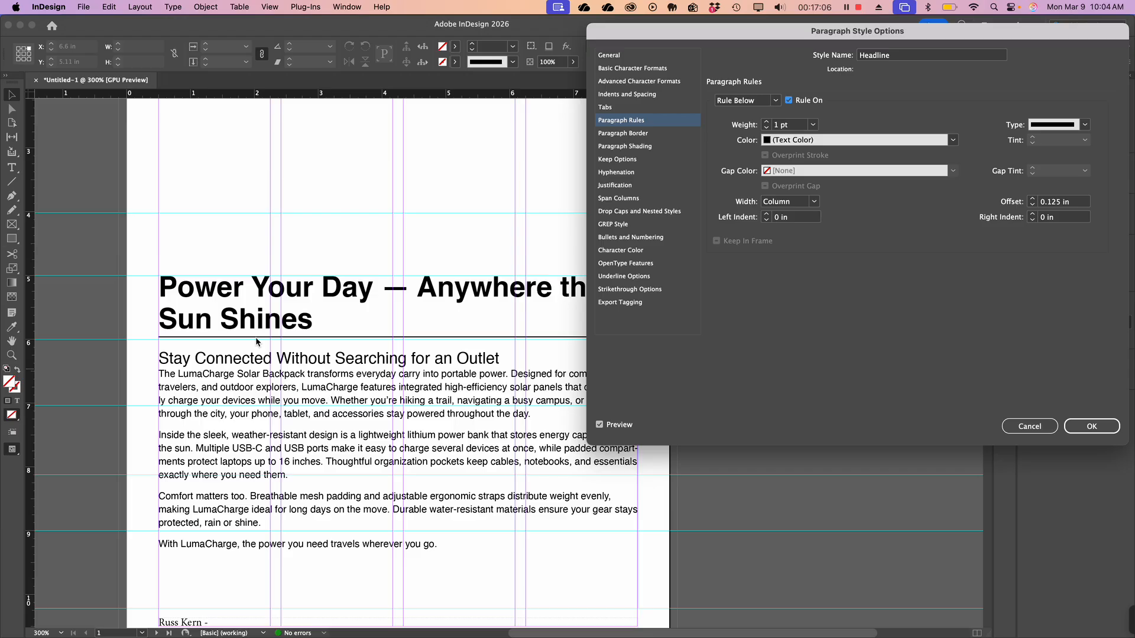
Step: Try a rule above in the Headline style with a 0.4375 in offset, and turn that rule off again
click(772, 105)
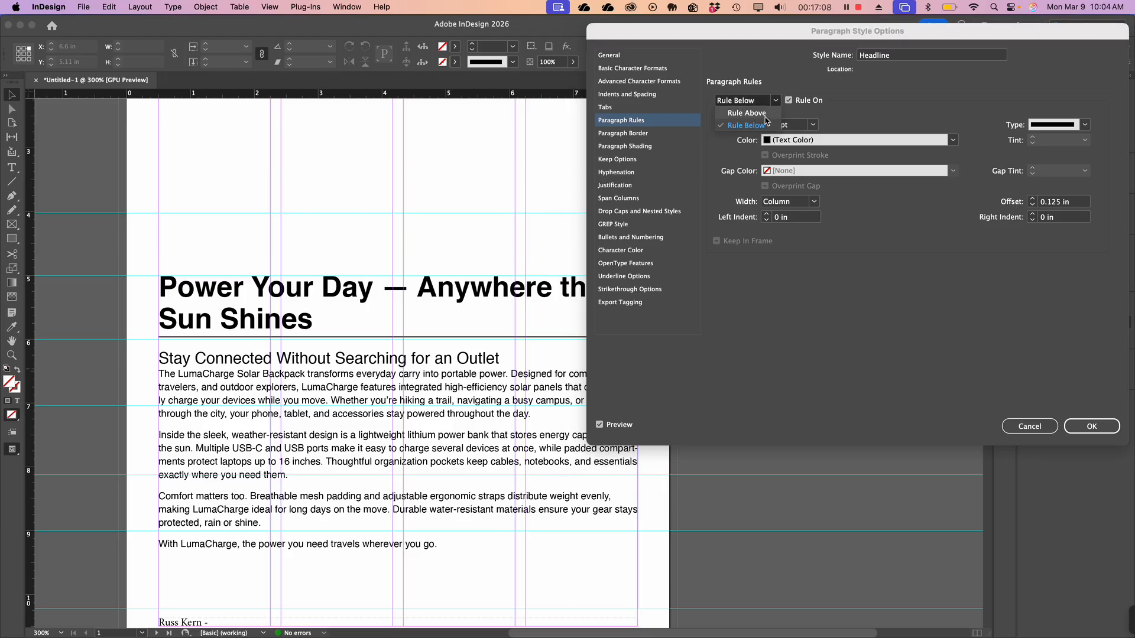
click(764, 114)
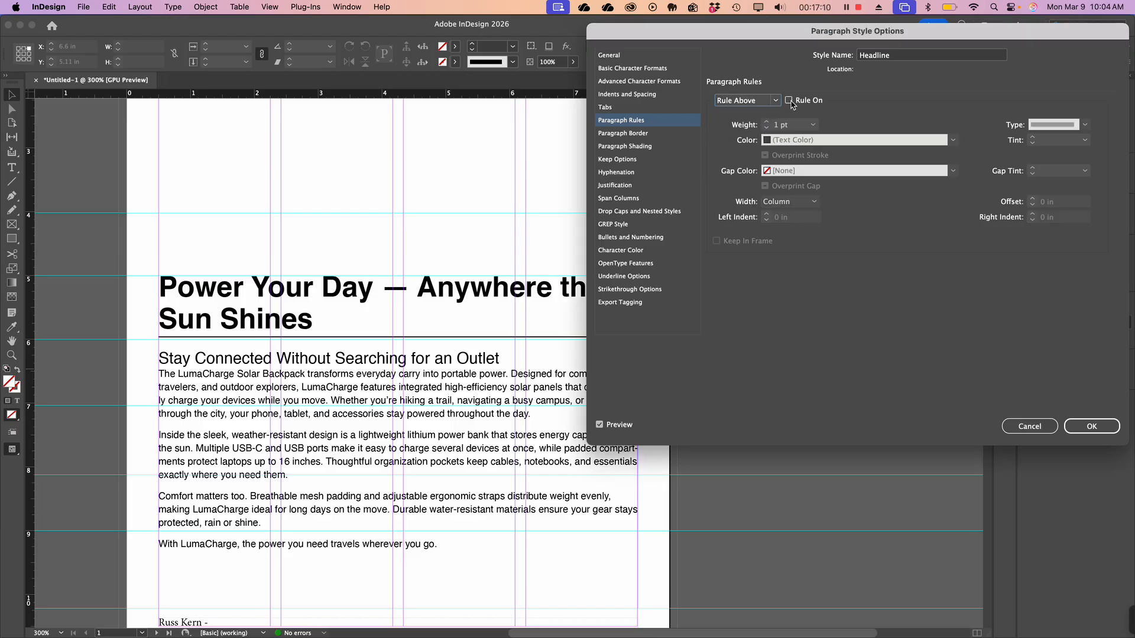
click(787, 102)
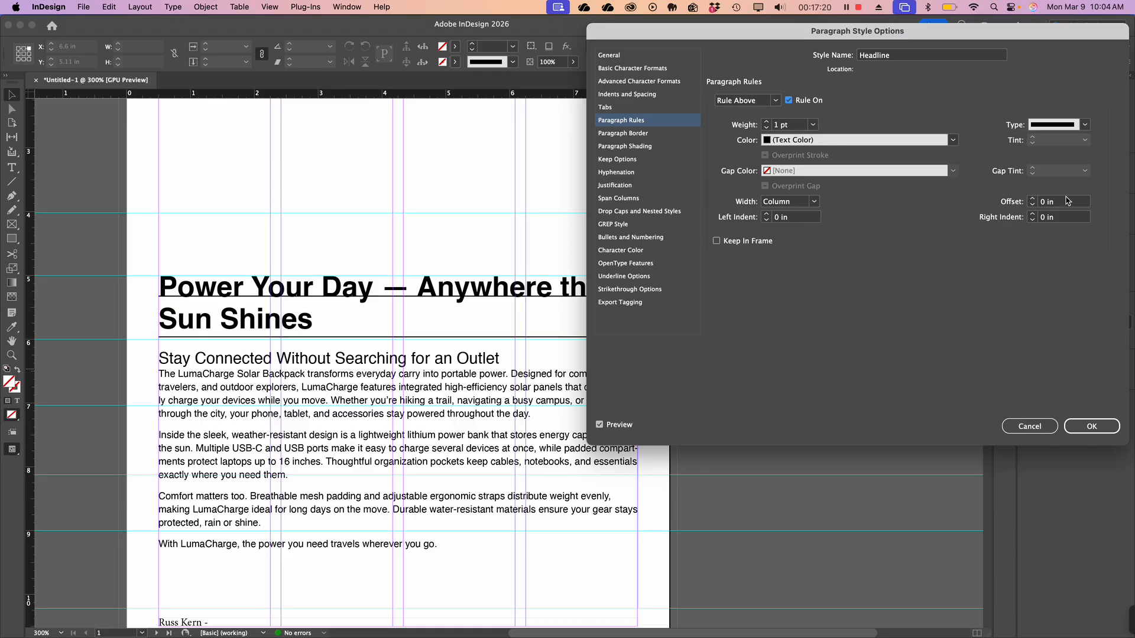
click(1033, 200)
click(1032, 200)
click(1033, 199)
click(1033, 199)
click(1033, 199)
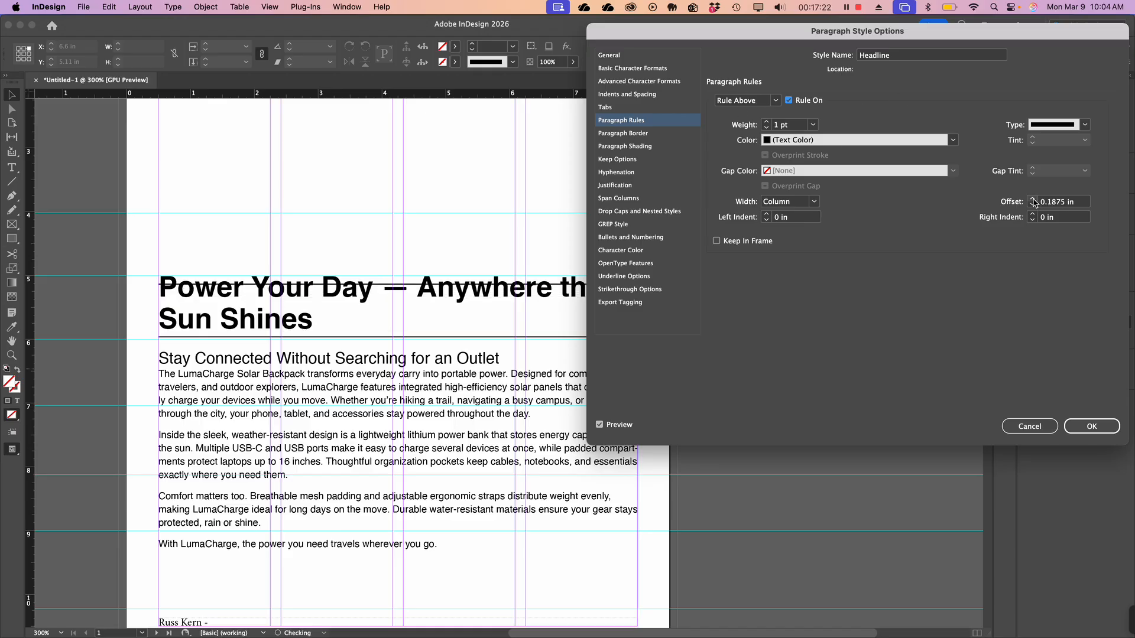
click(1033, 199)
click(1032, 199)
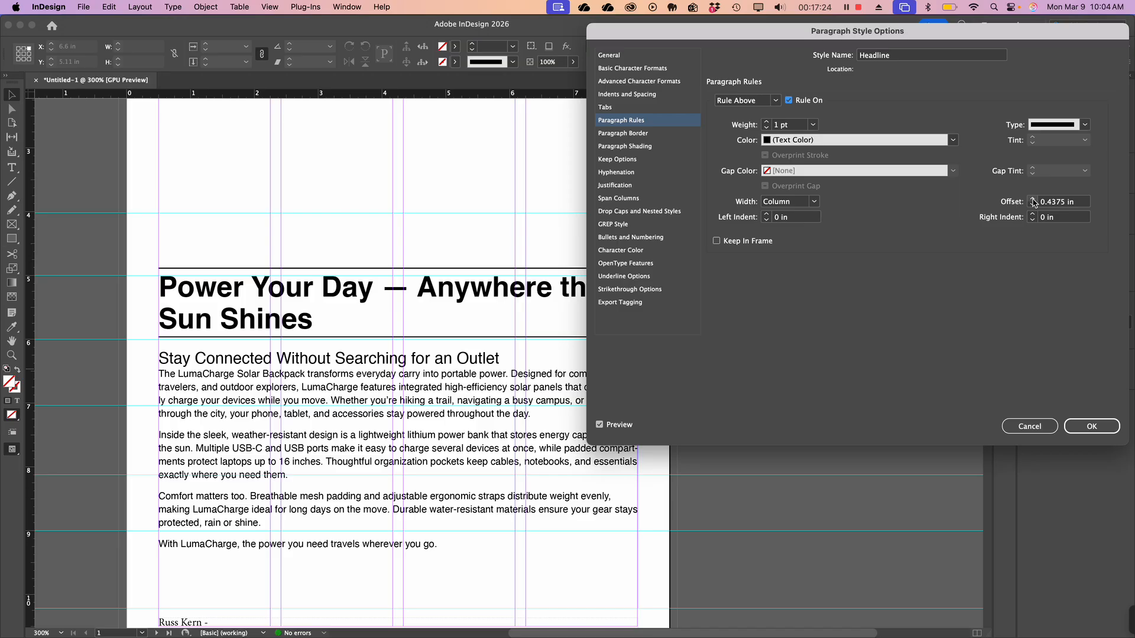
click(1033, 199)
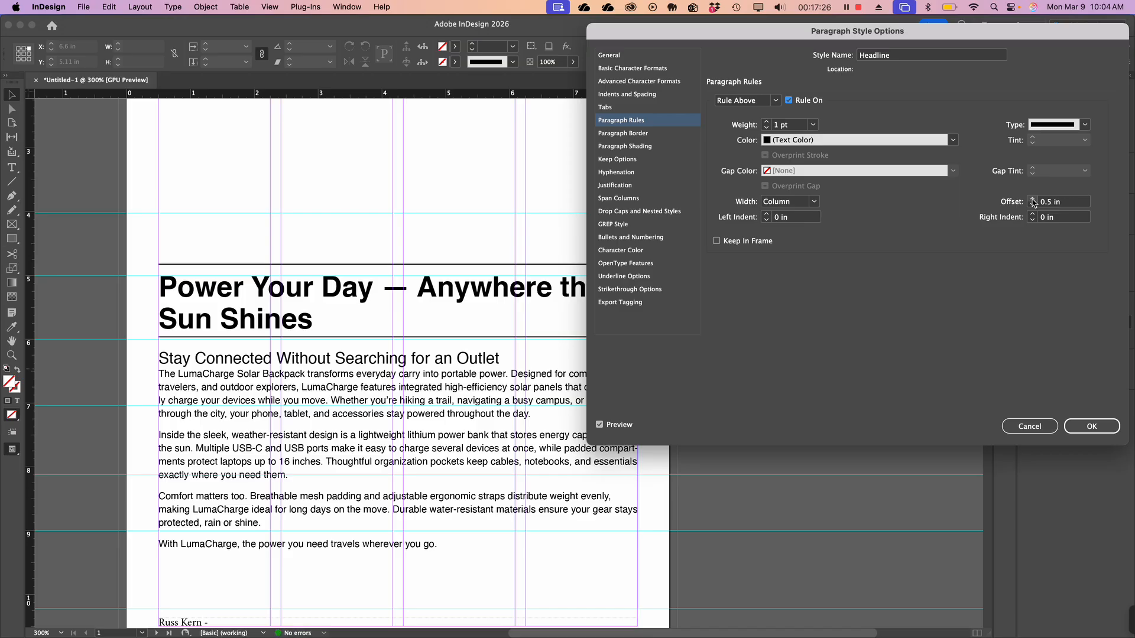
click(1034, 205)
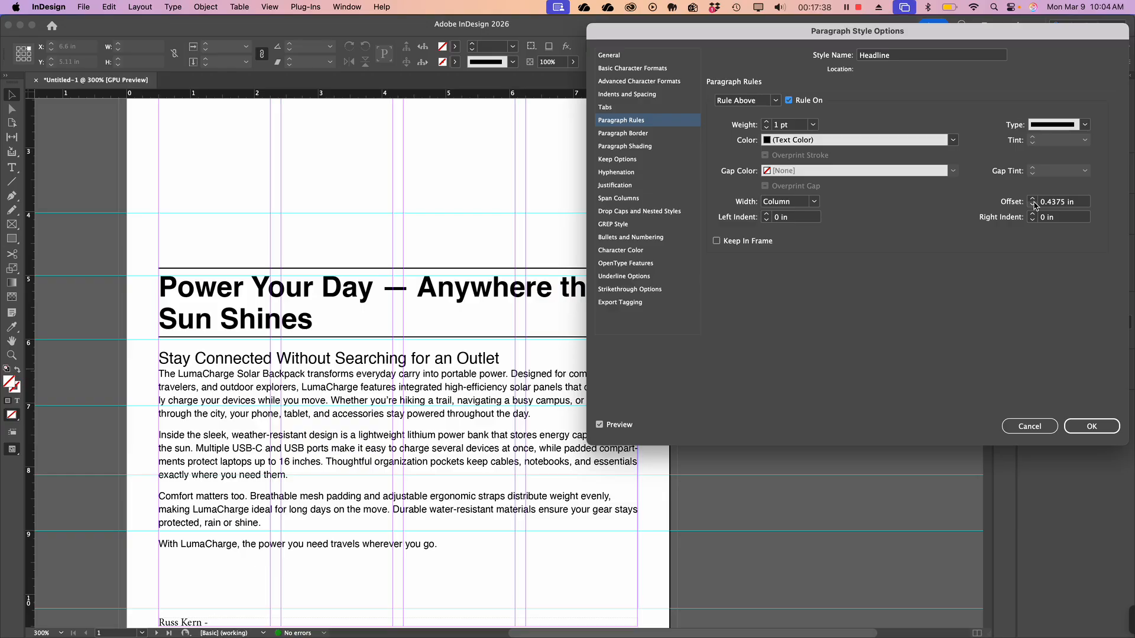
click(790, 100)
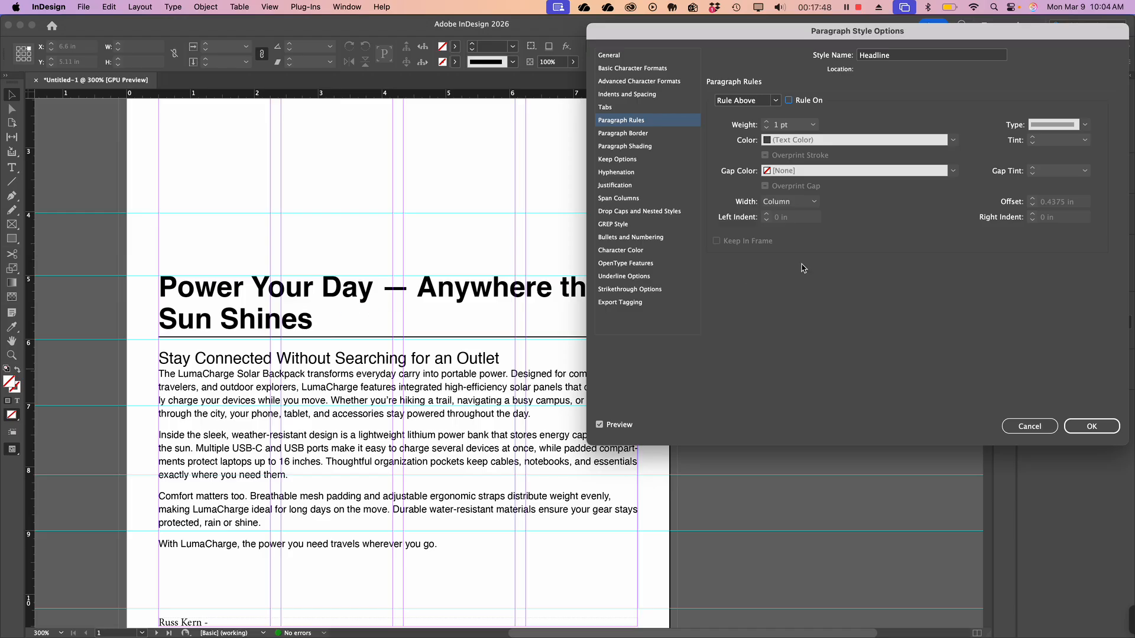
Step: Review the Headline style's indents and spacing, and save the edited style
drag(796, 34, 794, 24)
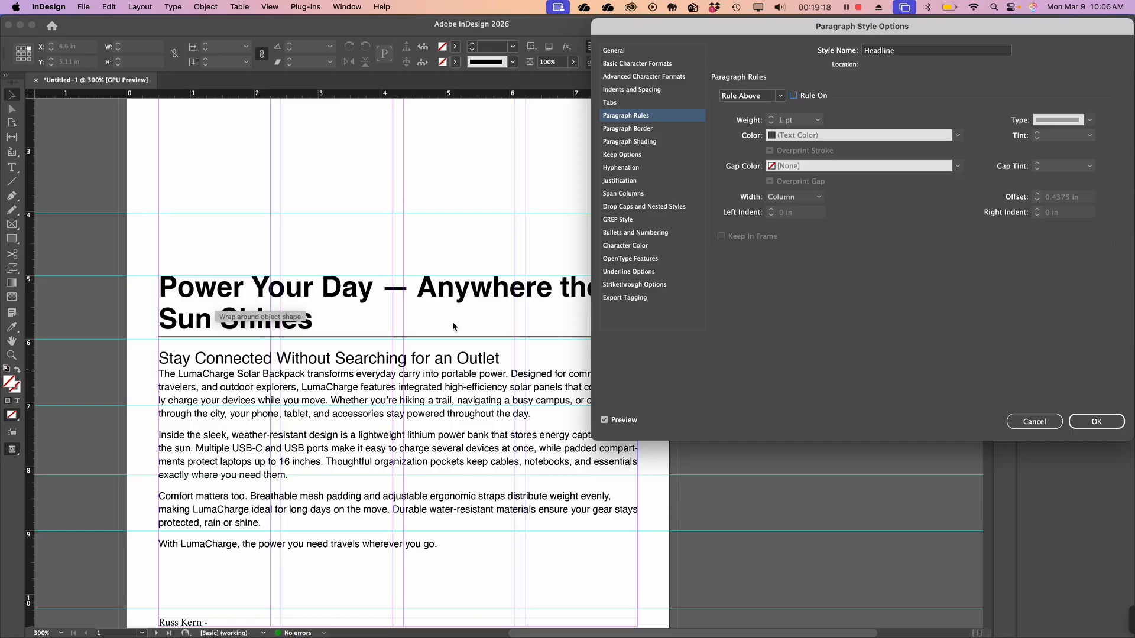
drag(791, 26, 745, 23)
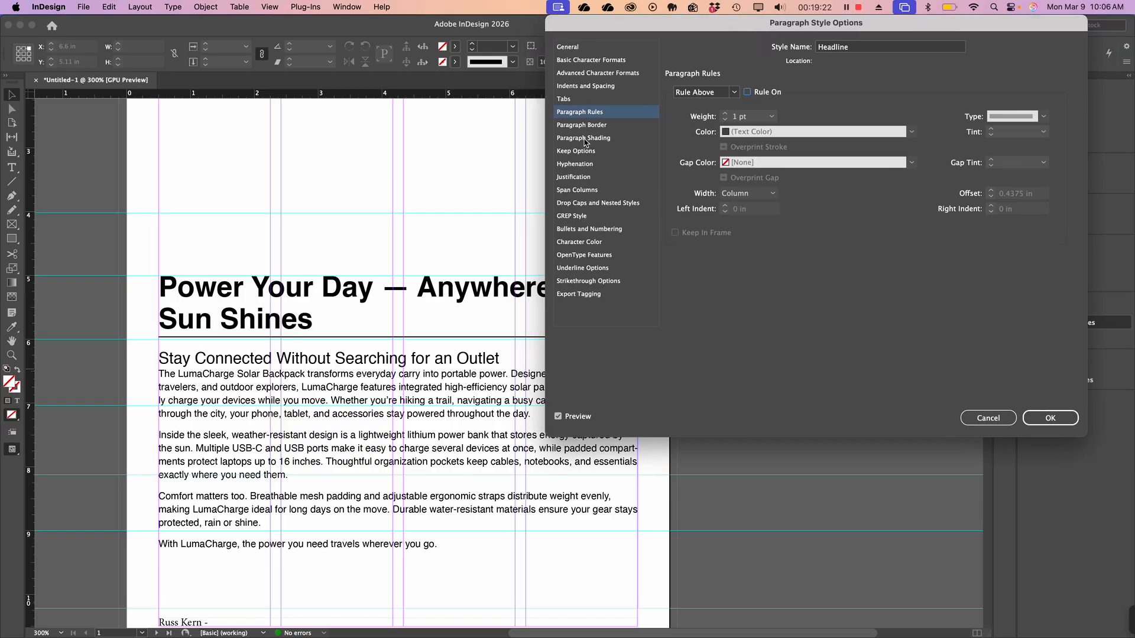
click(609, 7)
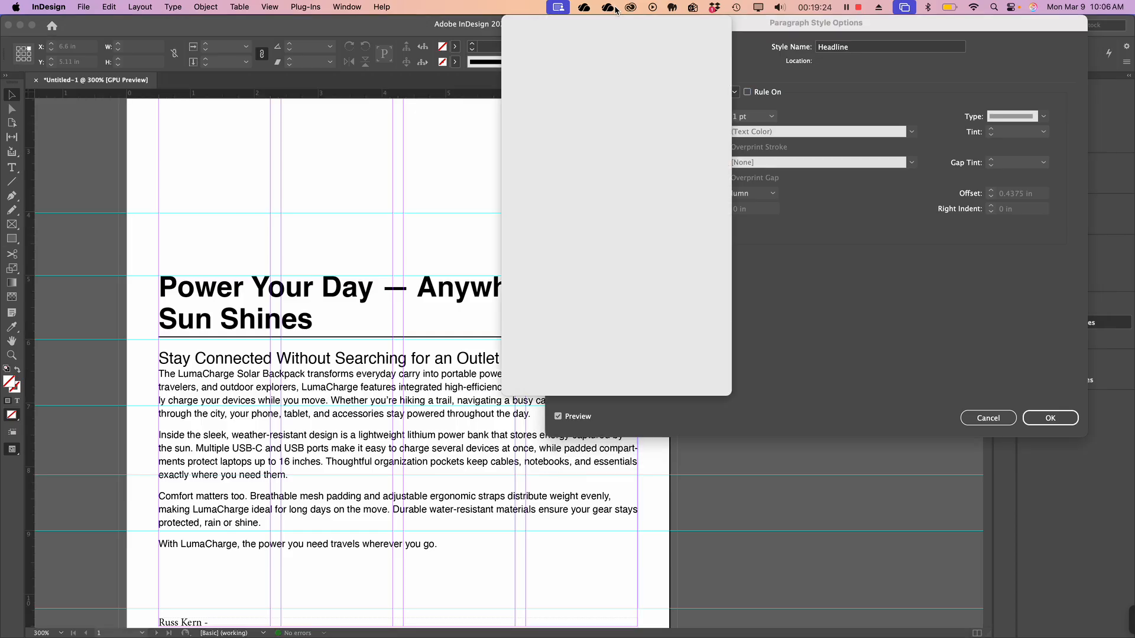
click(822, 22)
drag(711, 23, 677, 61)
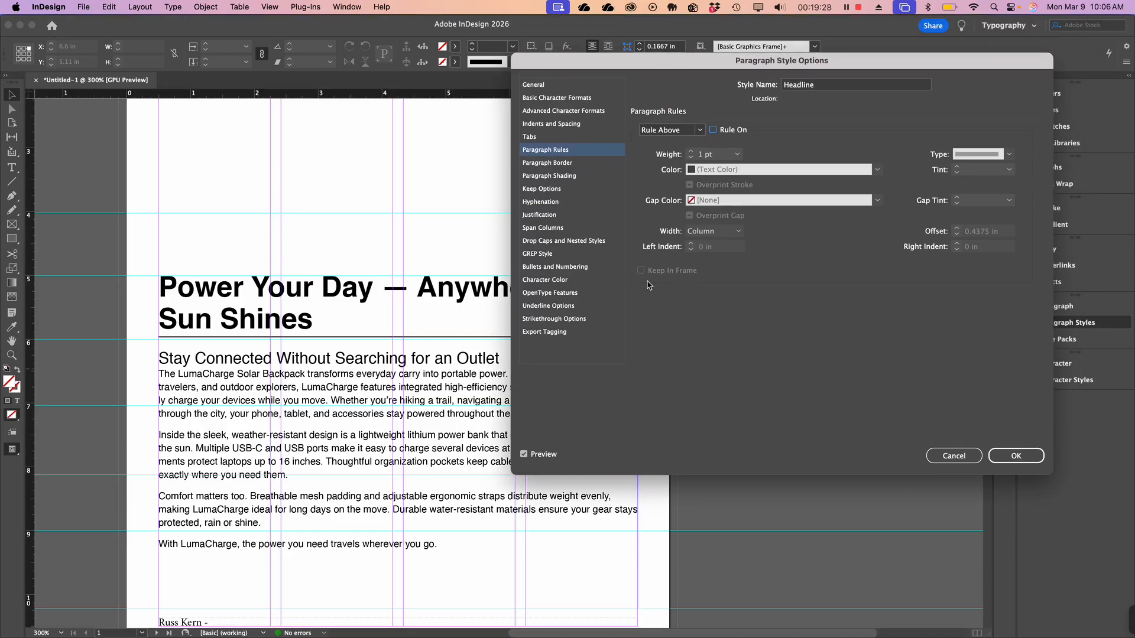
click(547, 125)
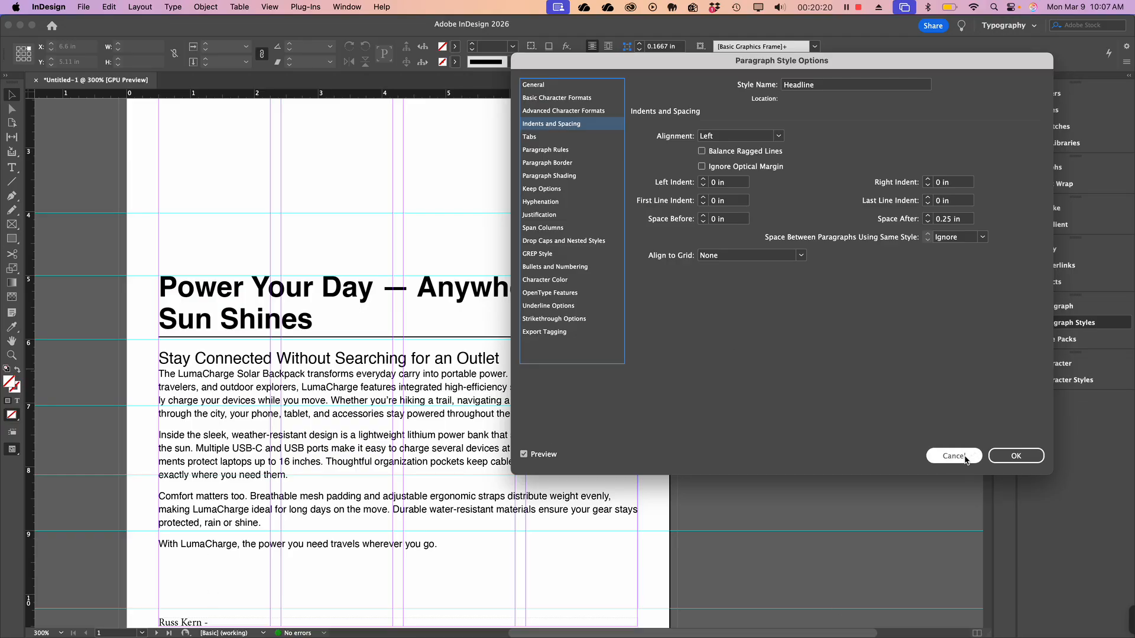
click(1016, 457)
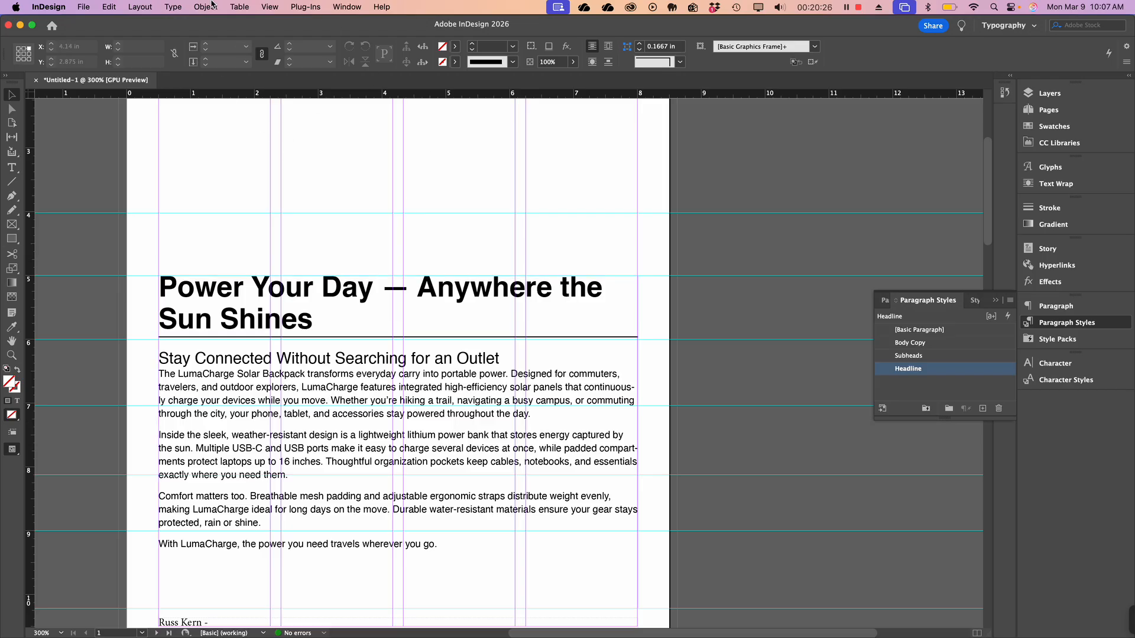
Step: Show the hidden characters in the document
click(182, 6)
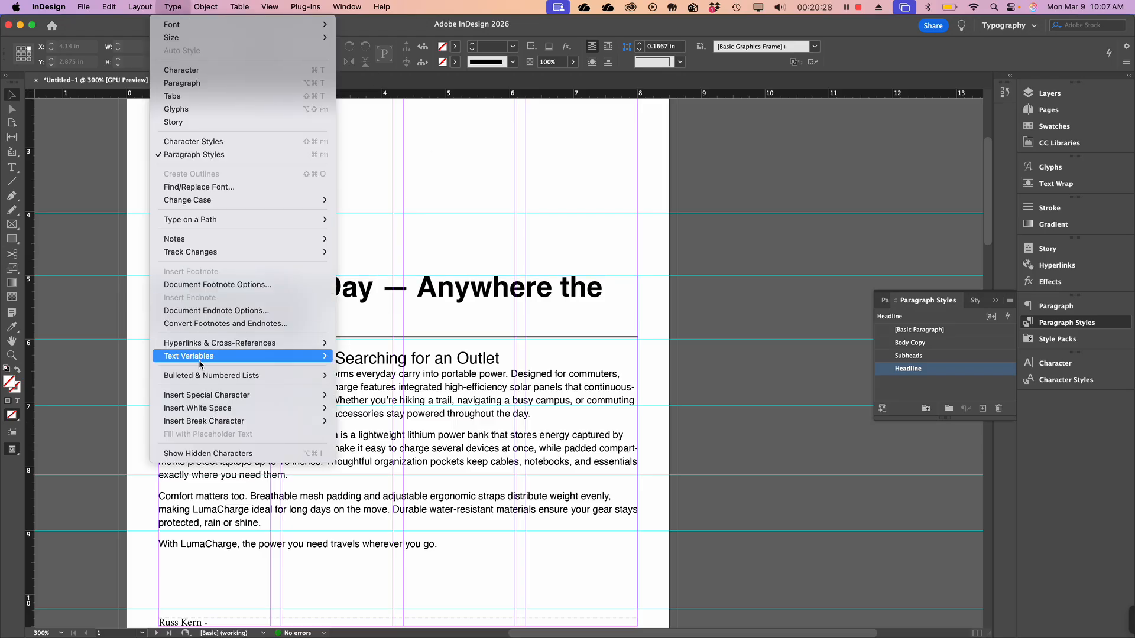
click(216, 455)
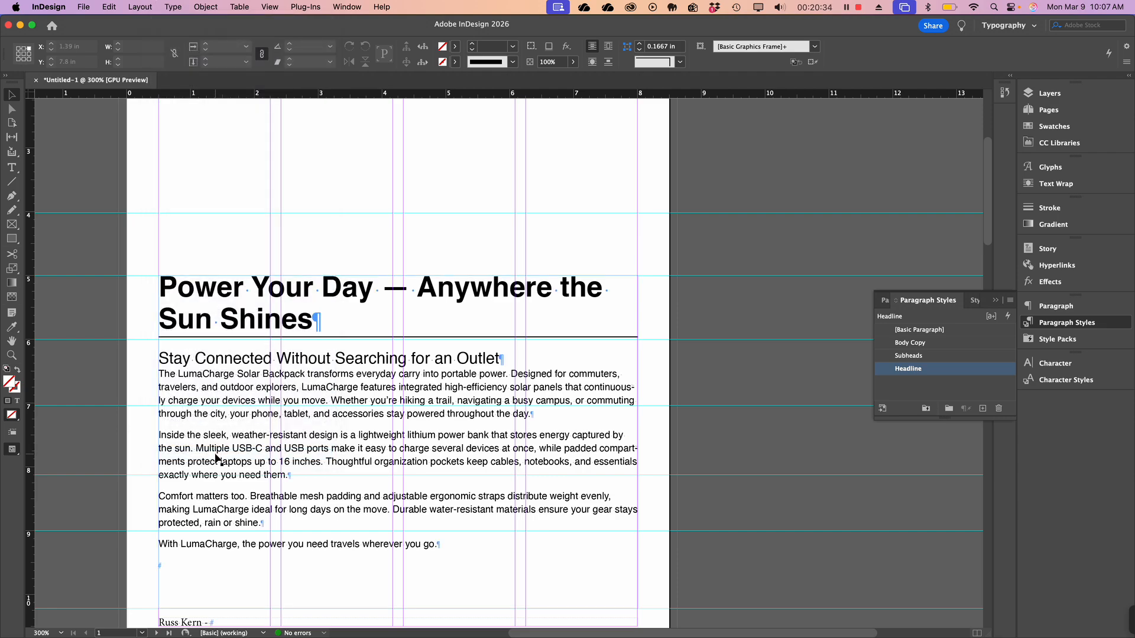
click(173, 7)
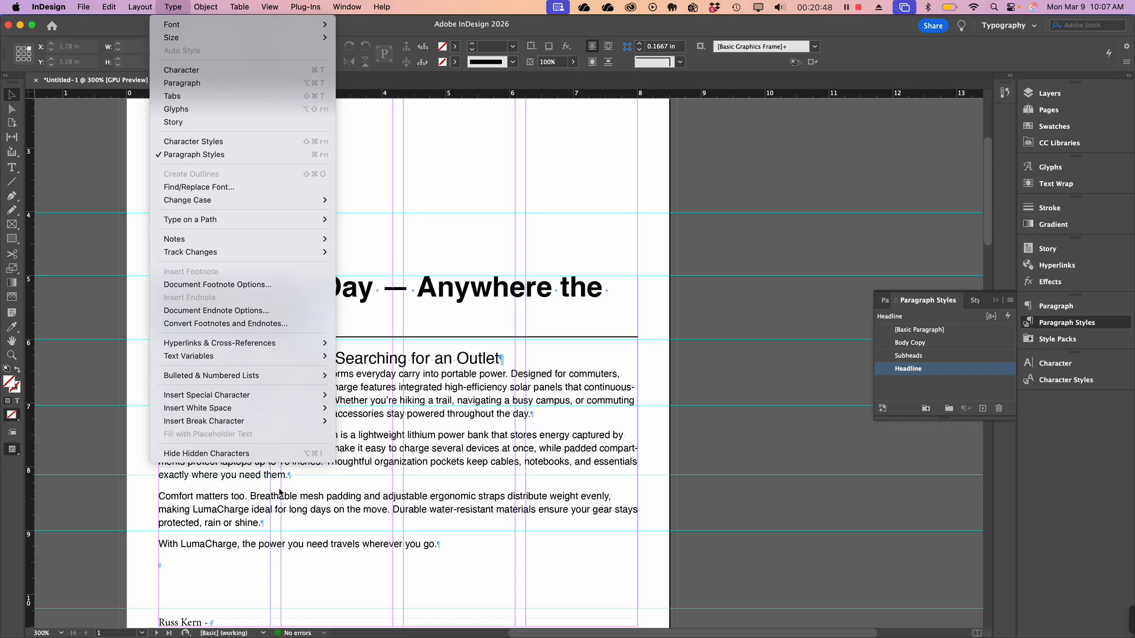
click(518, 520)
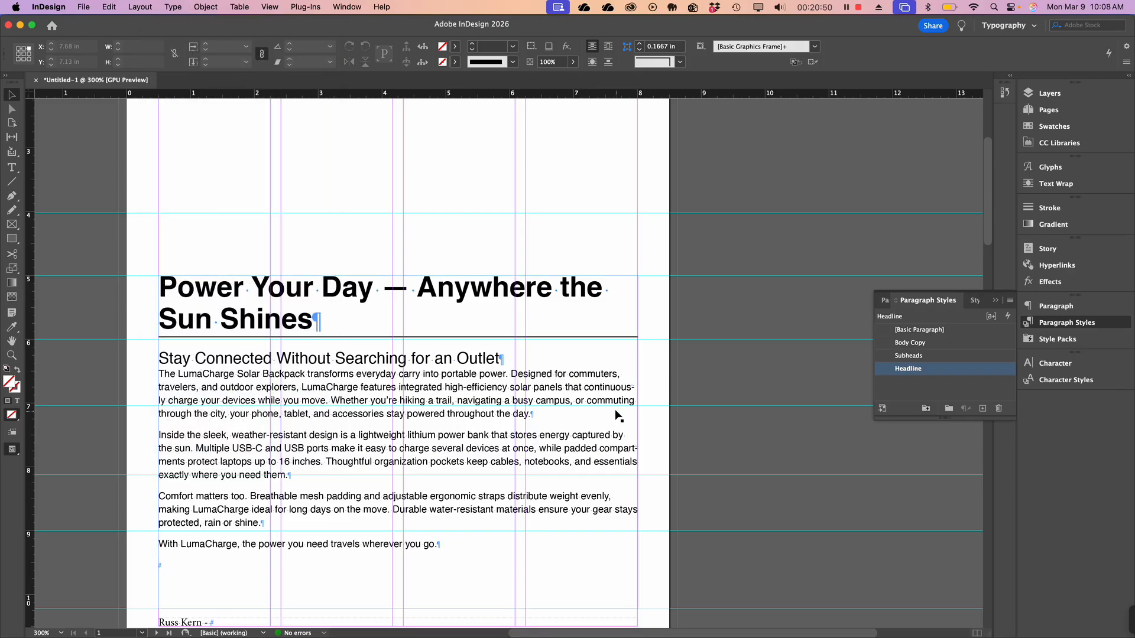
Step: Examine the space, paragraph and line-end hyphen marks throughout the headline, subhead and body copy at high magnification
key(super+equal)
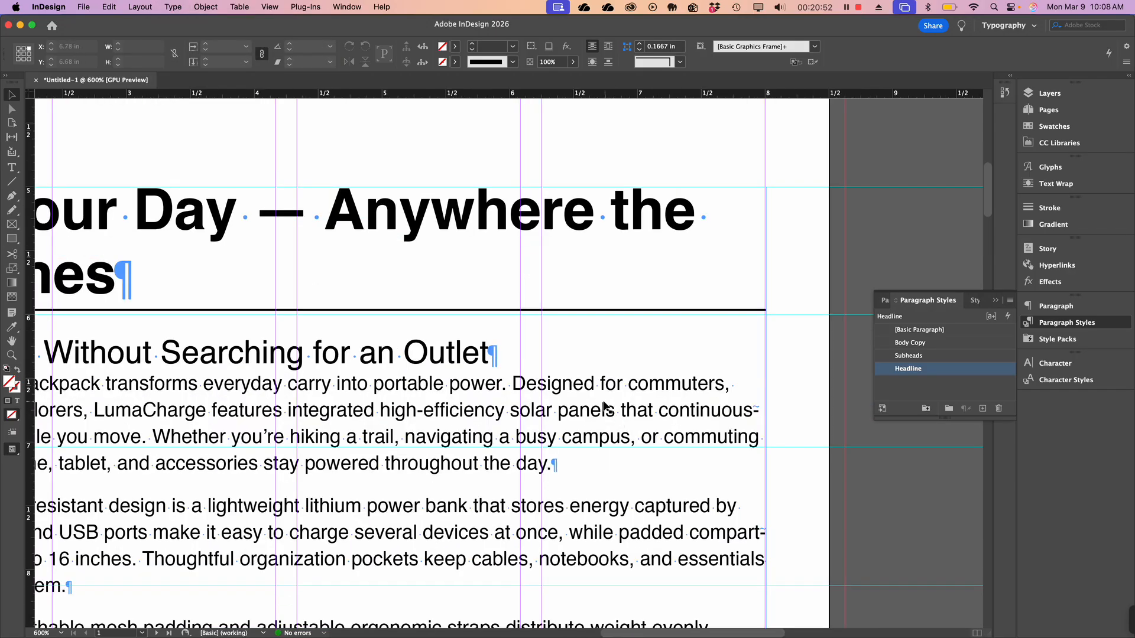
scroll(554, 286, down, 2)
scroll(555, 286, down, 1)
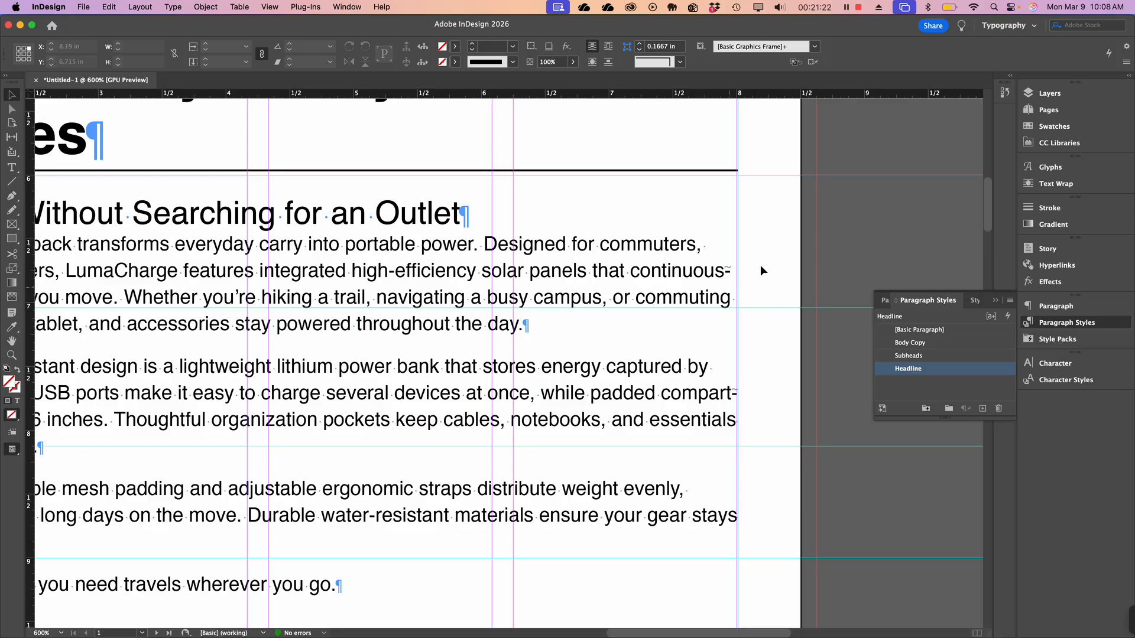
click(475, 408)
scroll(210, 335, up, 1)
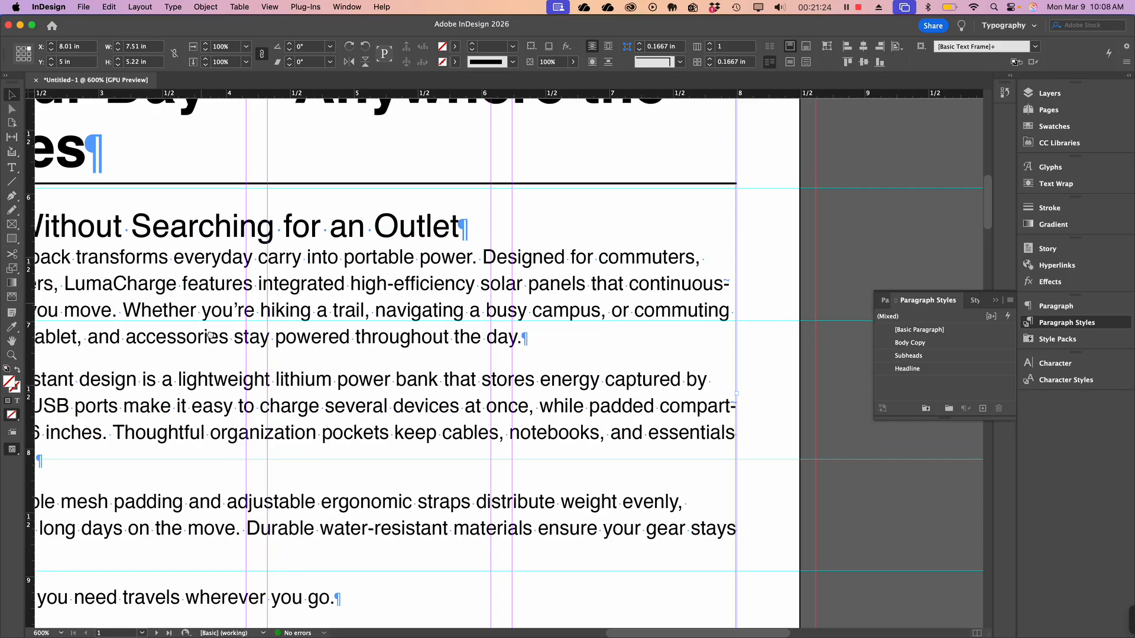
scroll(210, 335, left, 5)
scroll(210, 335, down, 1)
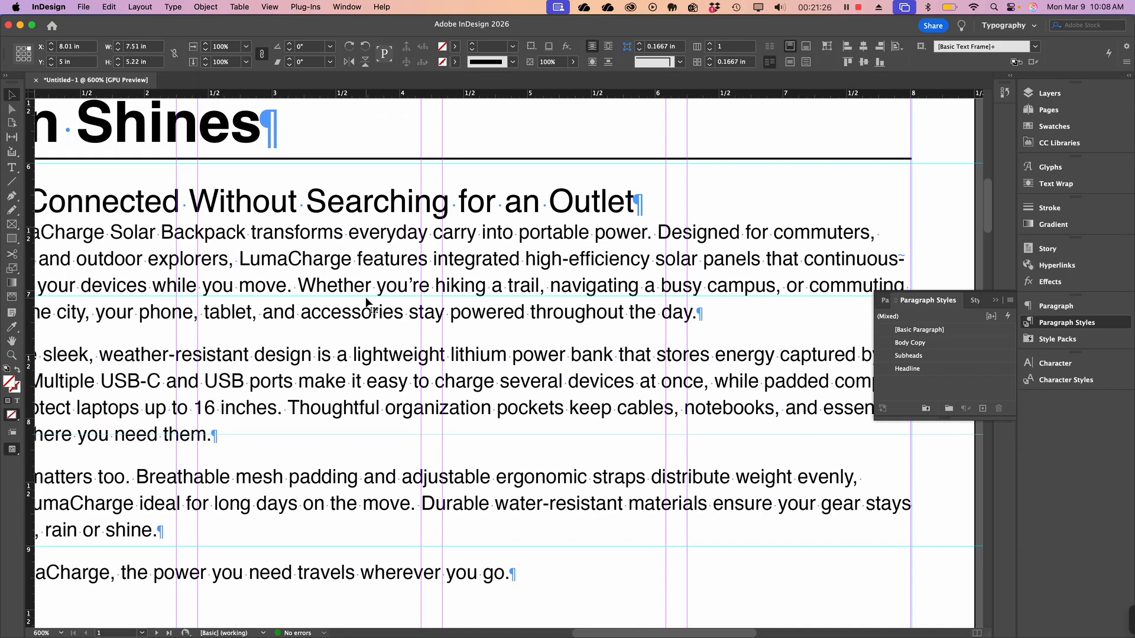
key(super+minus)
scroll(526, 320, up, 1)
scroll(526, 320, right, 2)
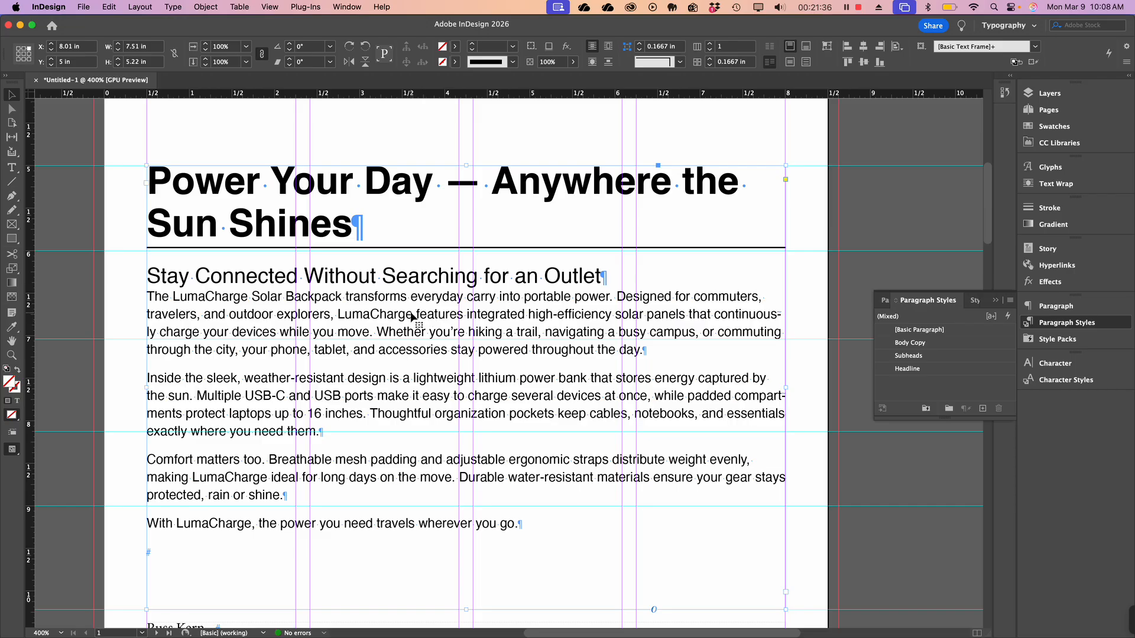
key(super+equal)
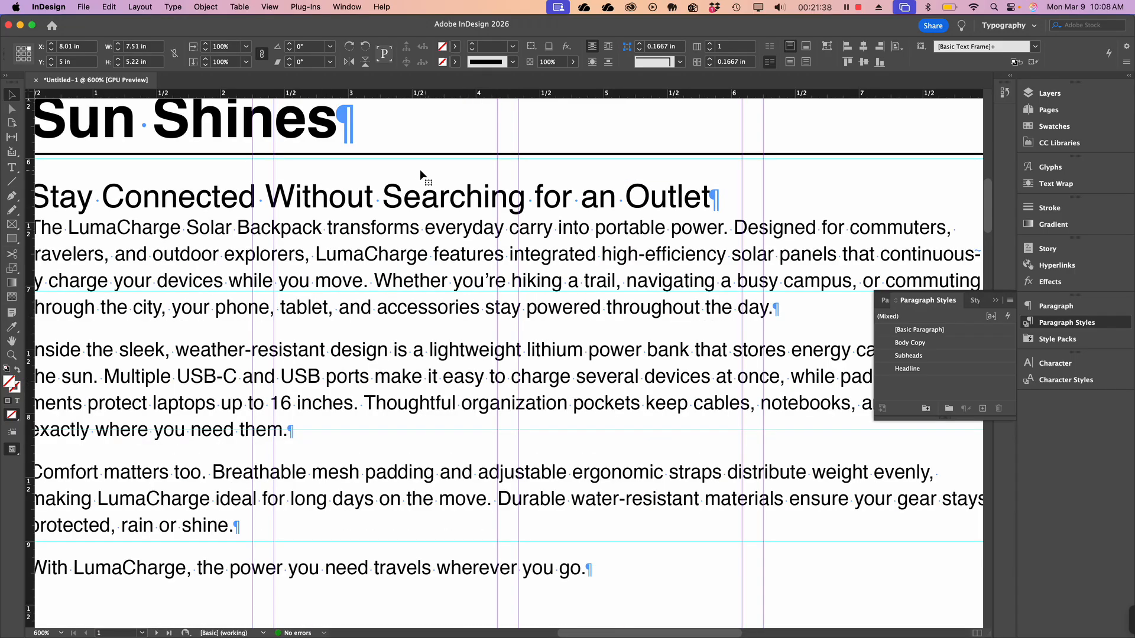
drag(508, 242, 465, 253)
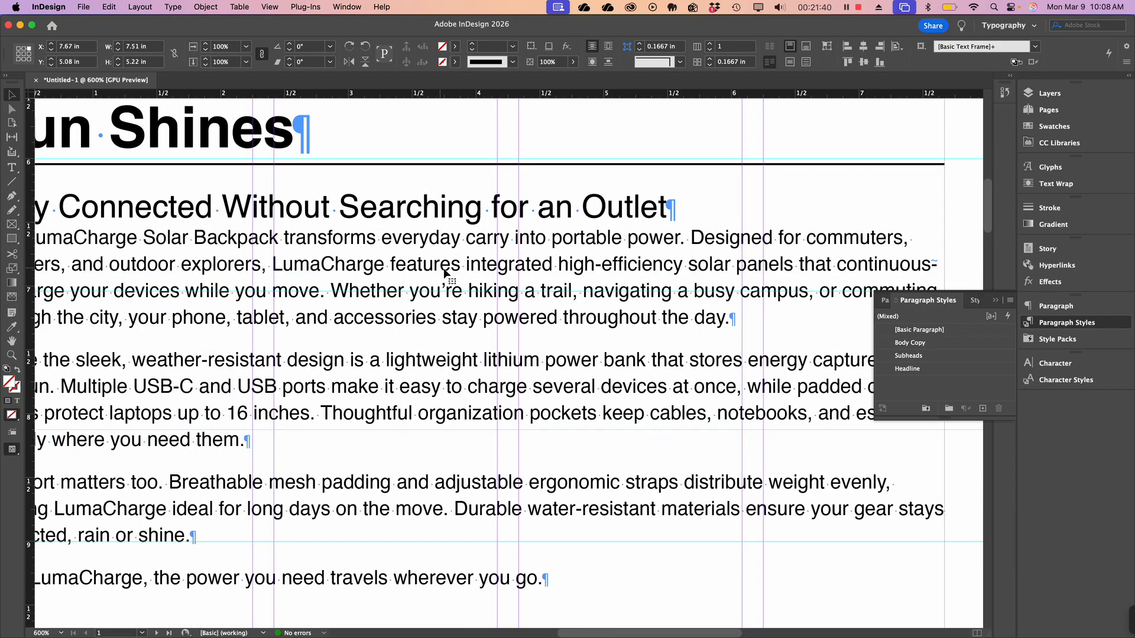
key(super+z)
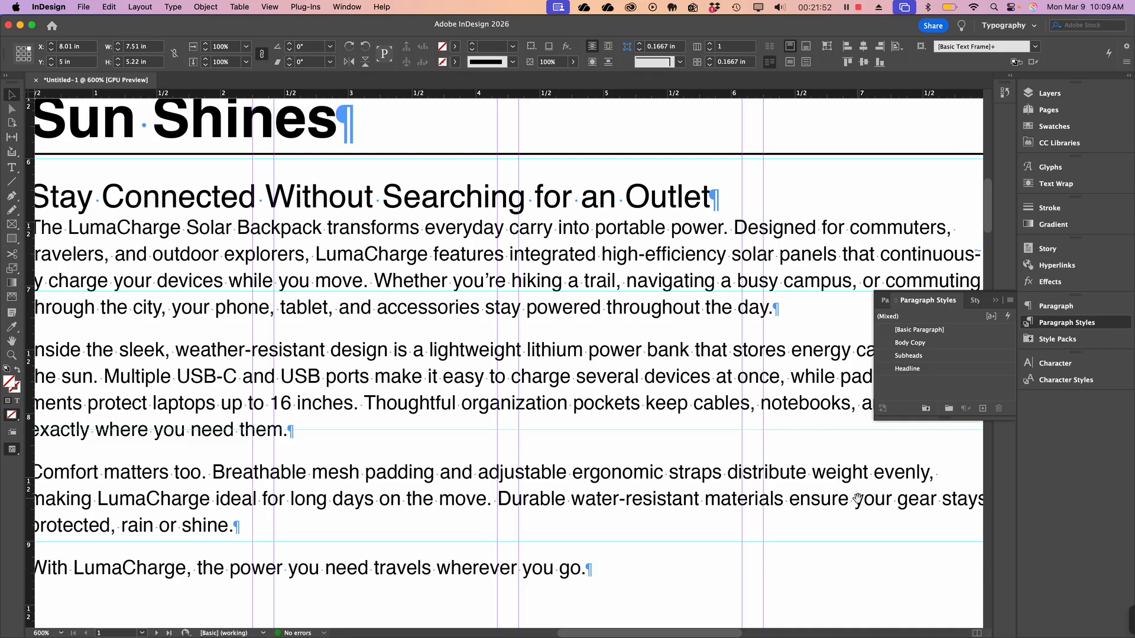
scroll(845, 499, right, 6)
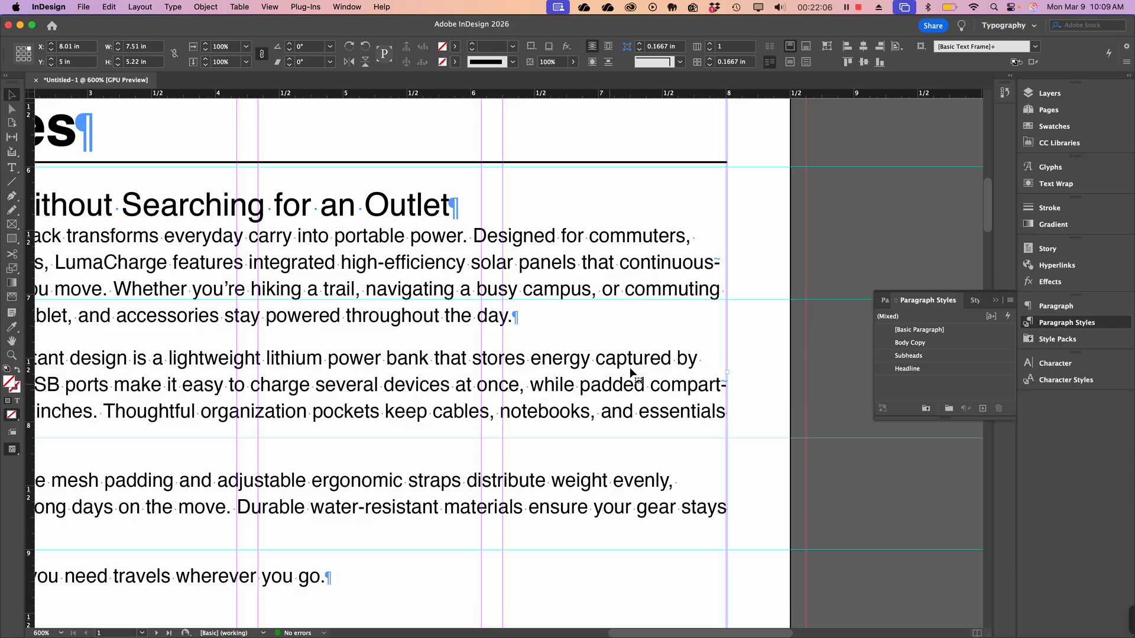
Step: Review the recent searches and special-character options in Find/Change, and close the dialog
click(206, 7)
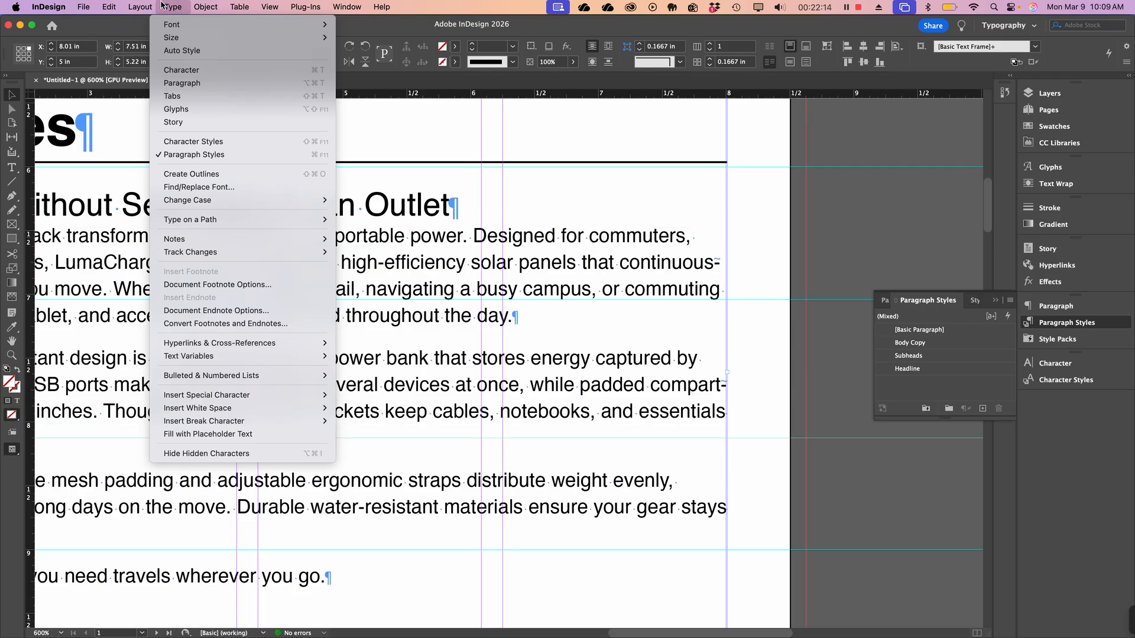
mouse_move(124, 5)
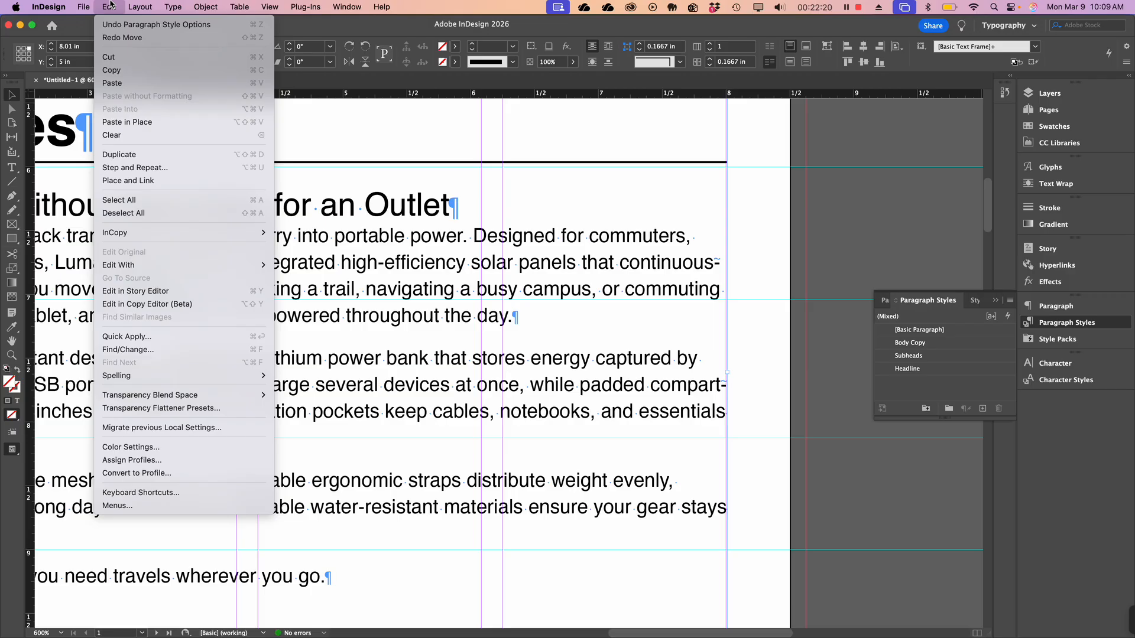
mouse_move(83, 6)
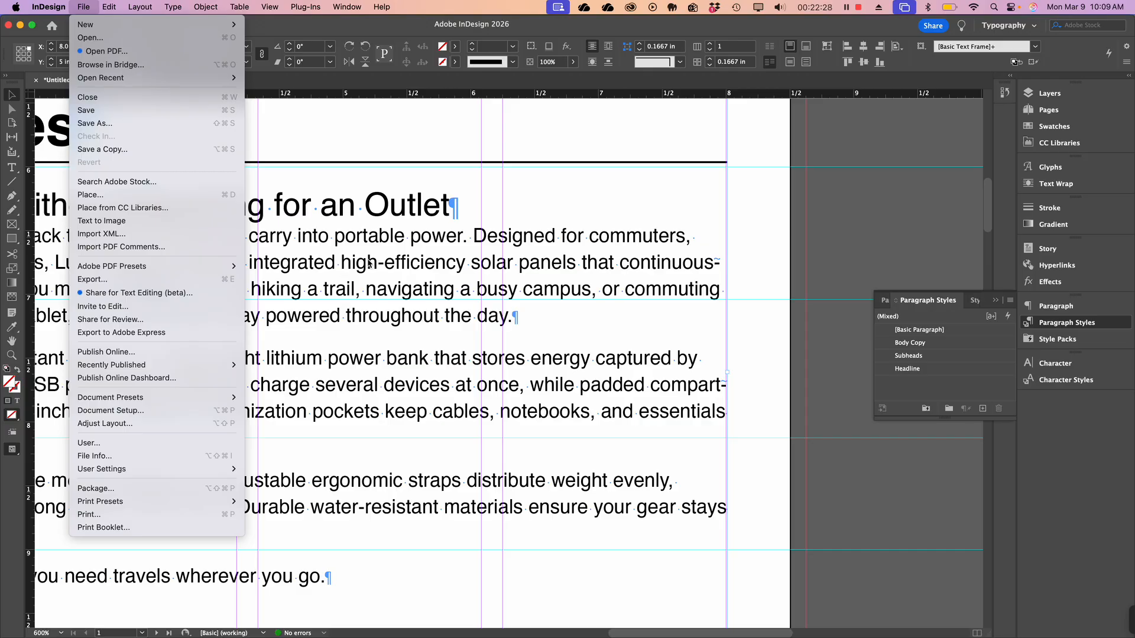
mouse_move(107, 30)
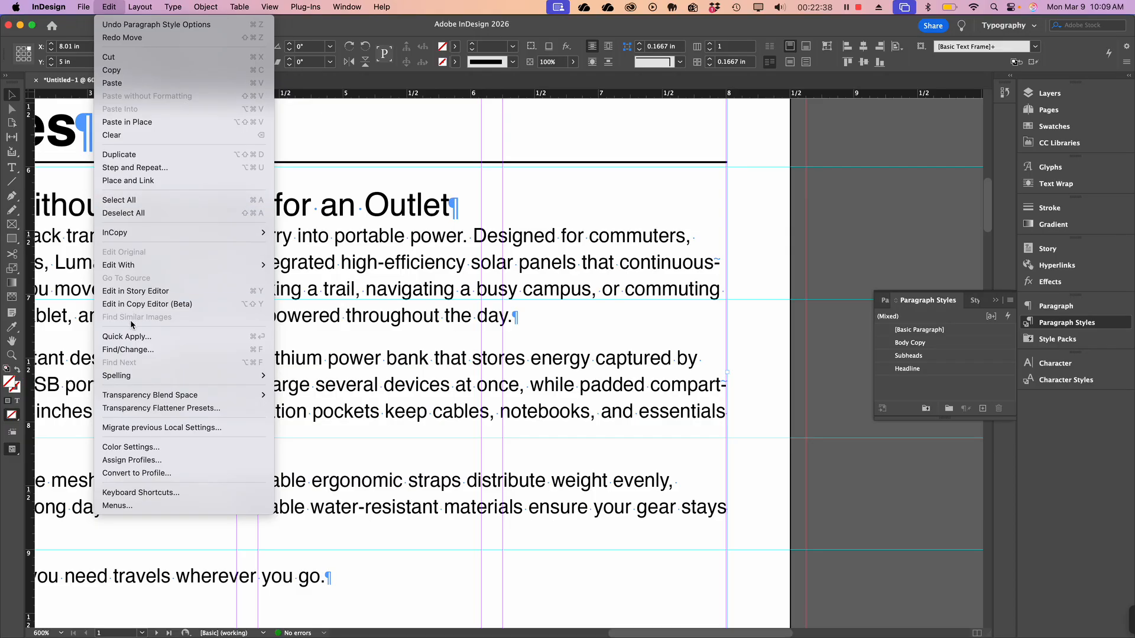
mouse_move(133, 374)
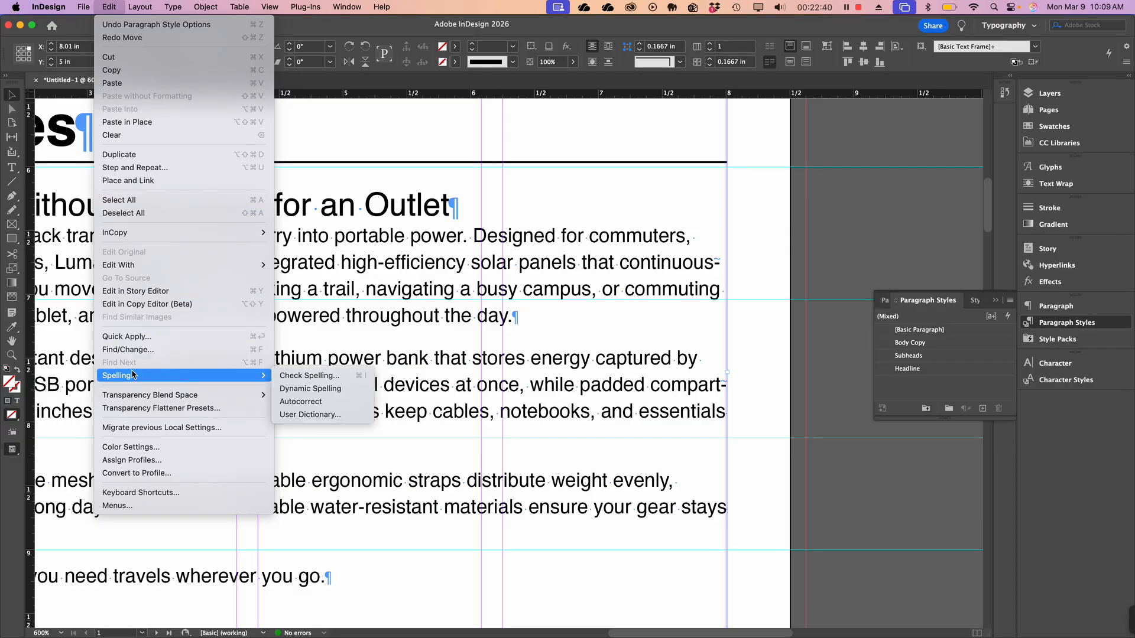
click(137, 349)
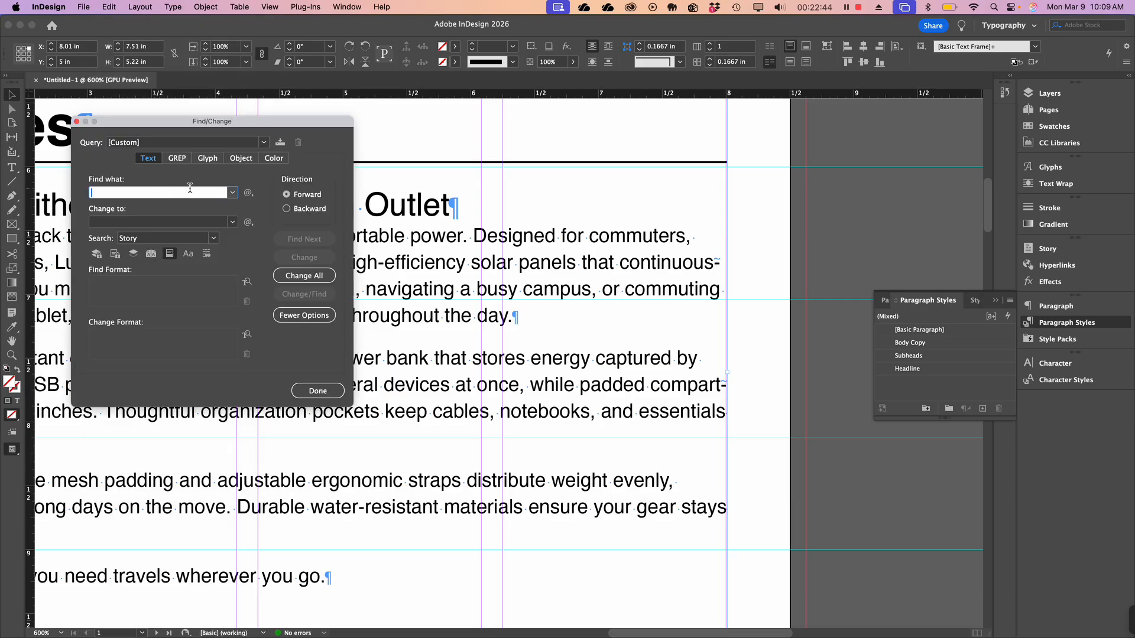
click(233, 193)
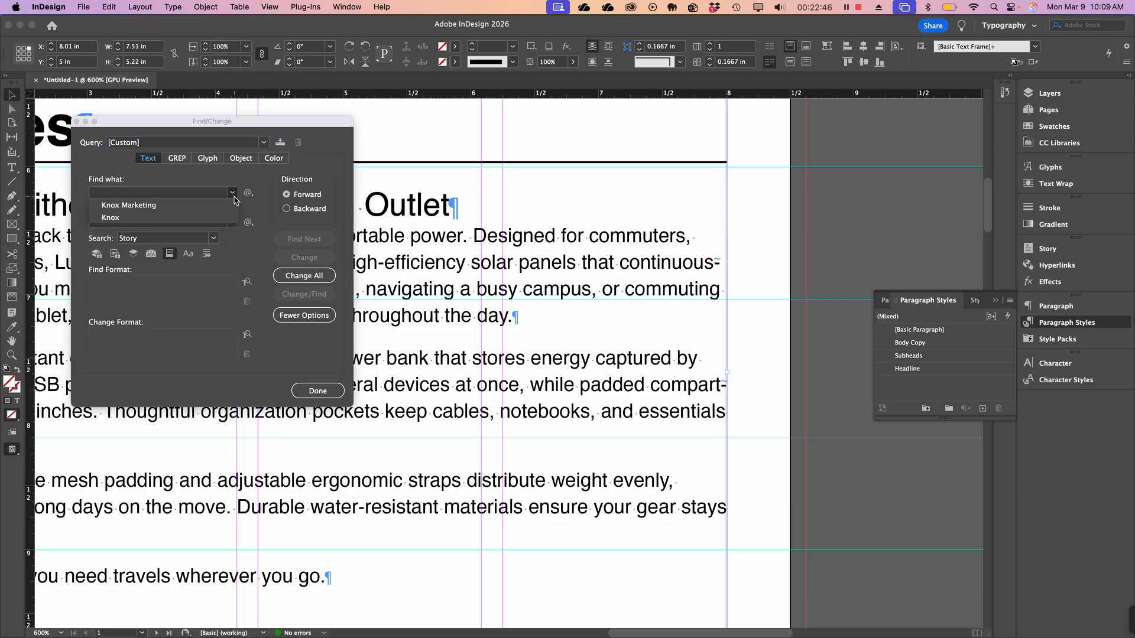
click(126, 194)
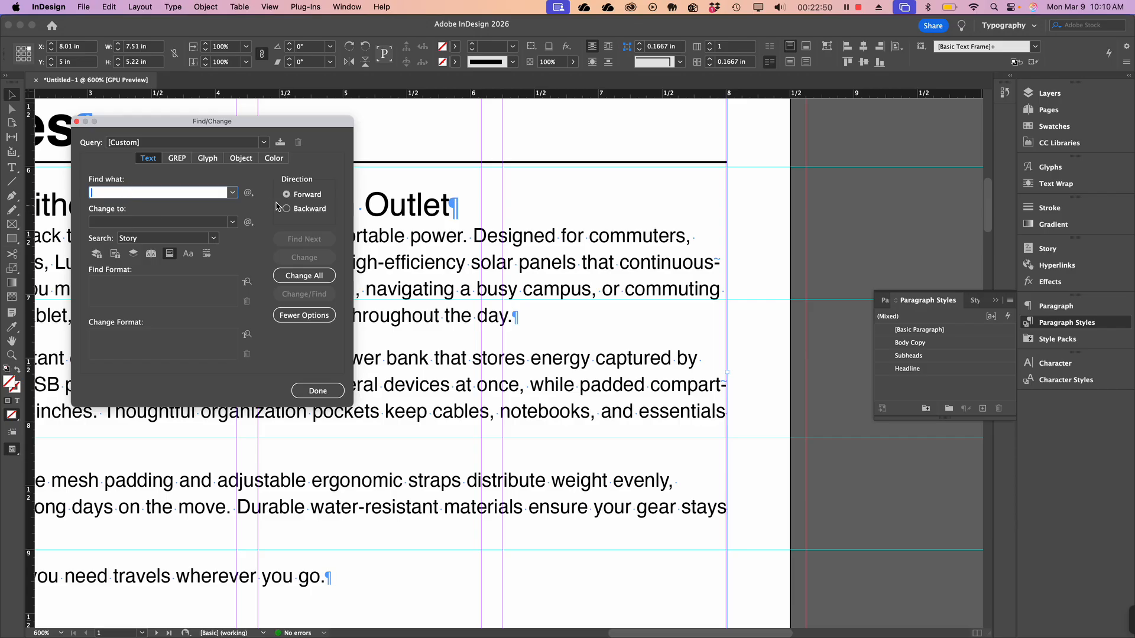
click(249, 194)
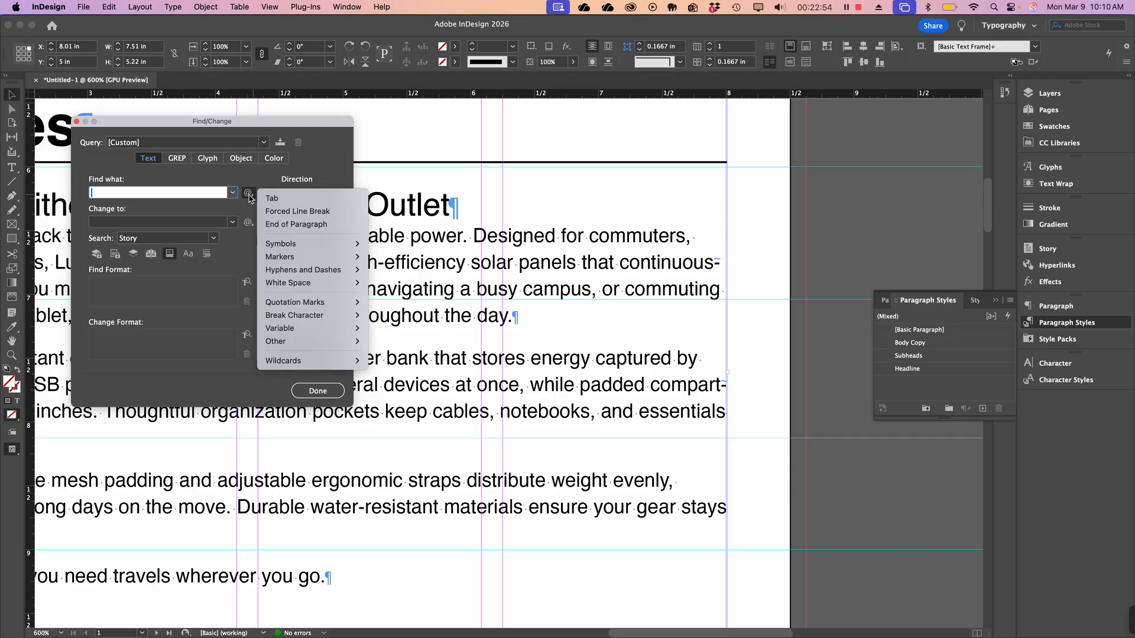
click(200, 207)
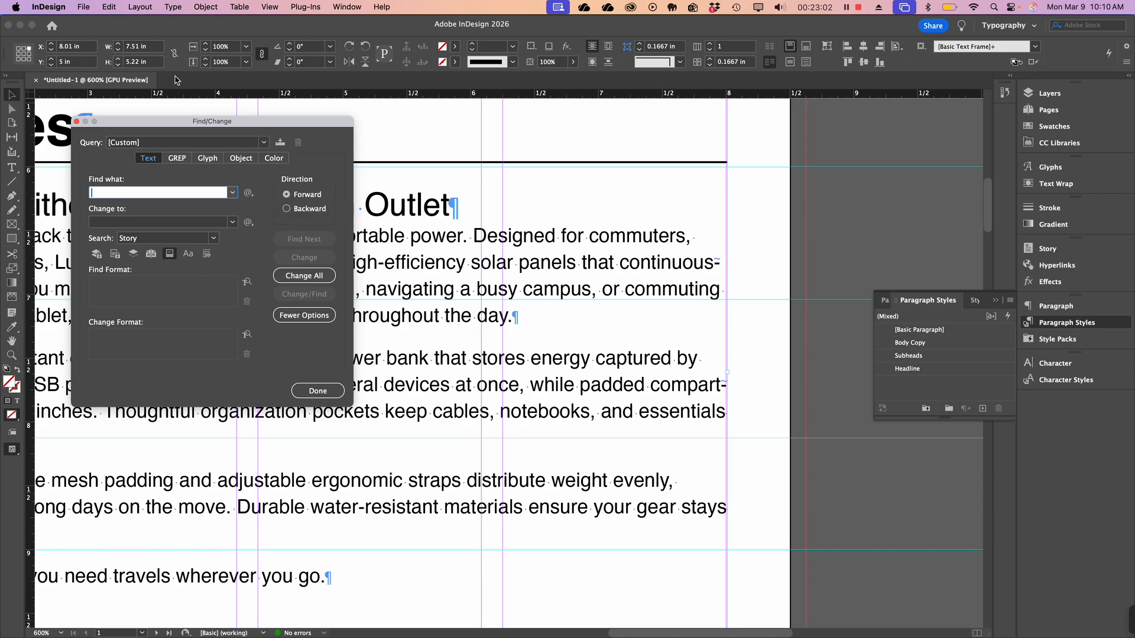
click(82, 7)
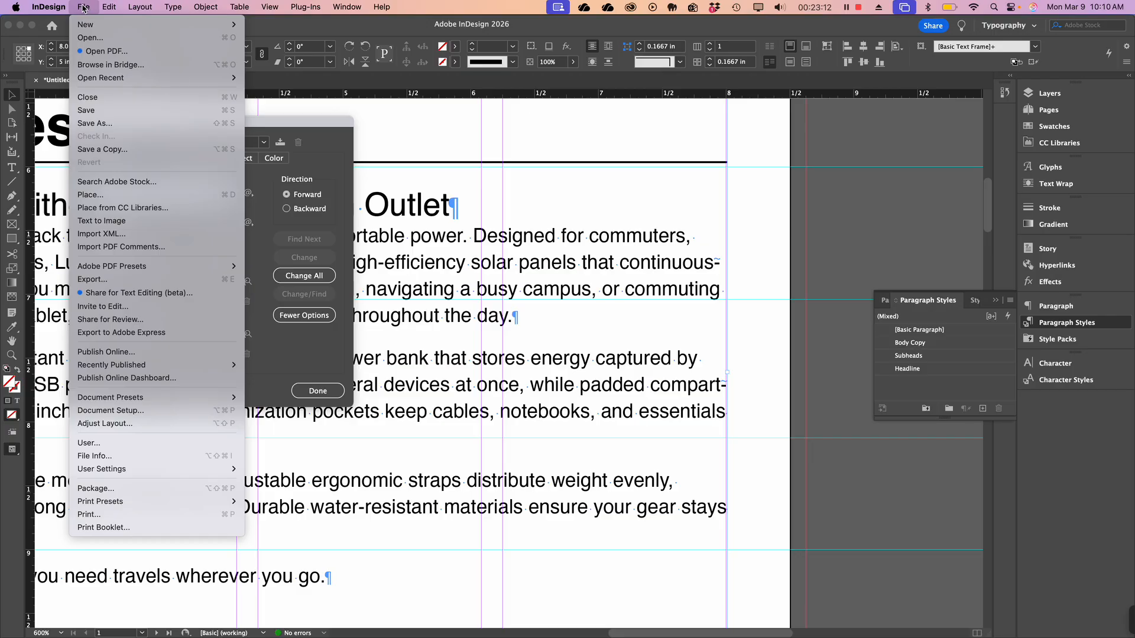
mouse_move(103, 7)
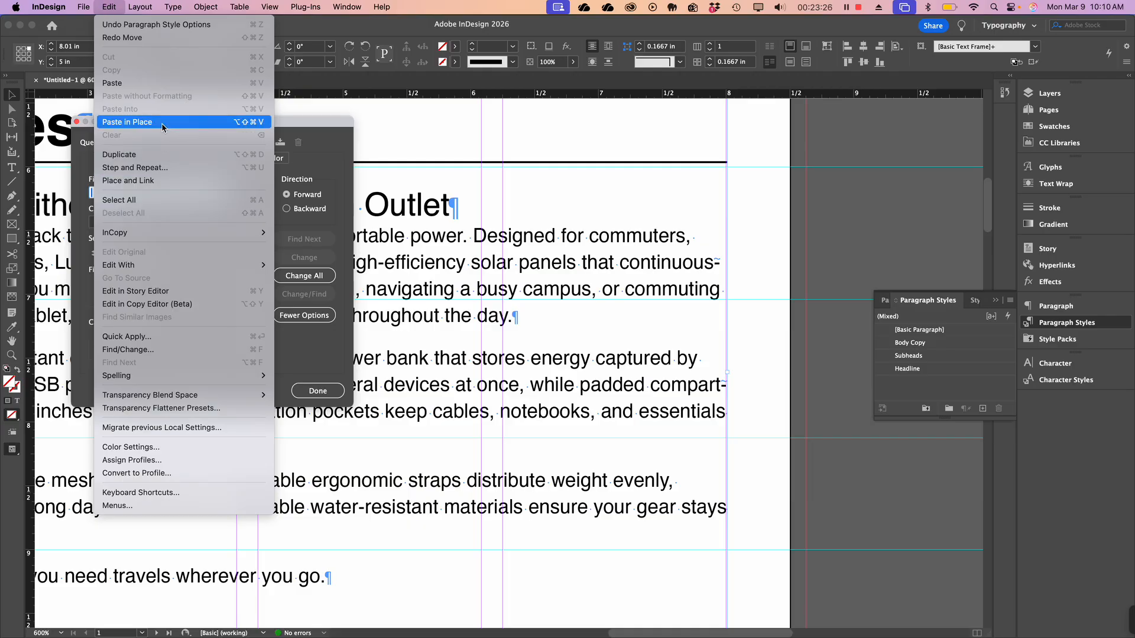
click(332, 138)
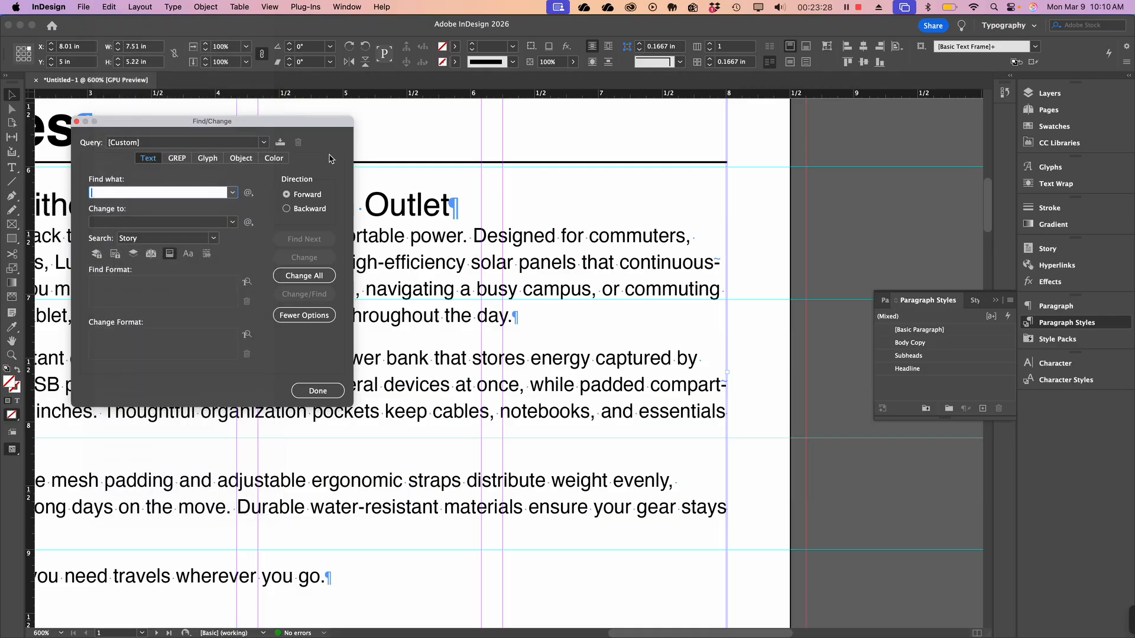
click(319, 390)
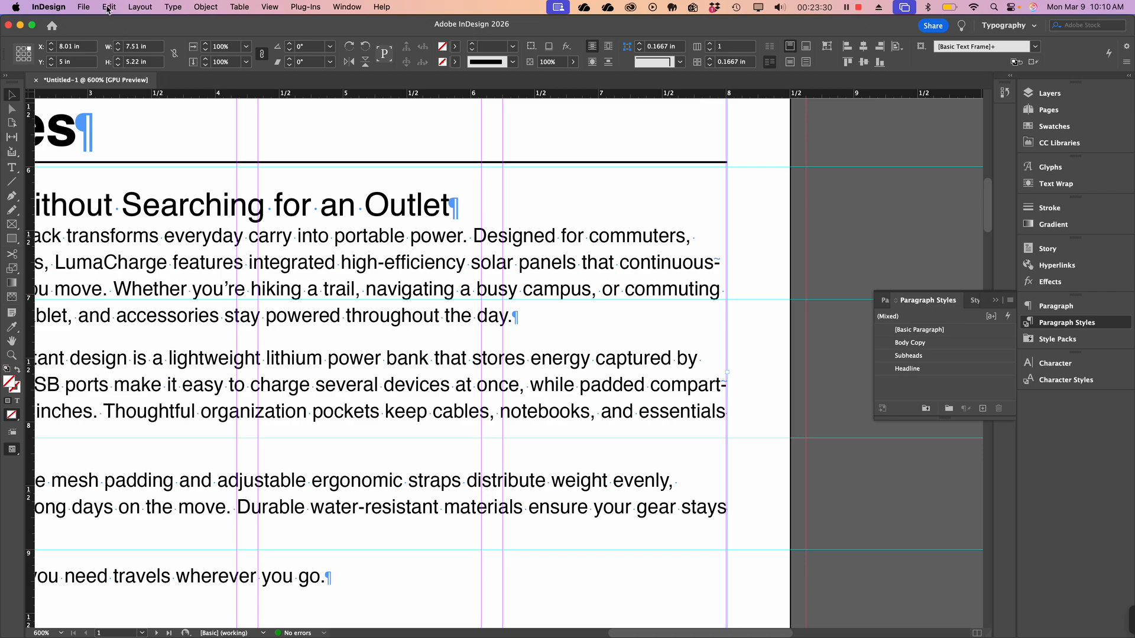
Step: Set up a Find/Change text query for End of Paragraph (^p) in the story, with a space as the replacement
click(109, 7)
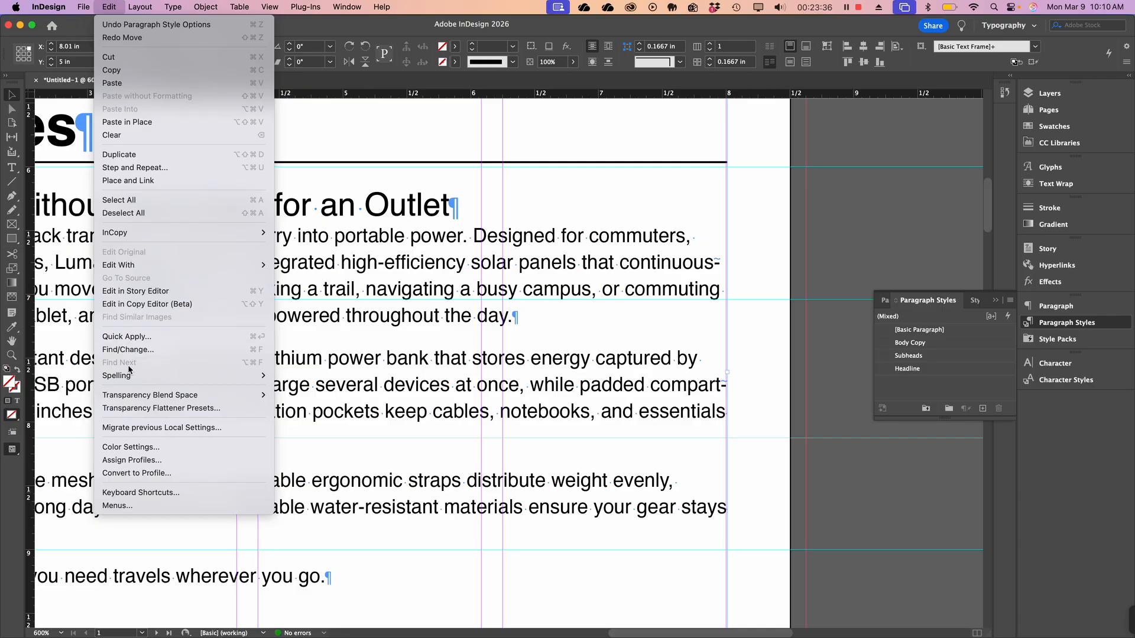
click(140, 351)
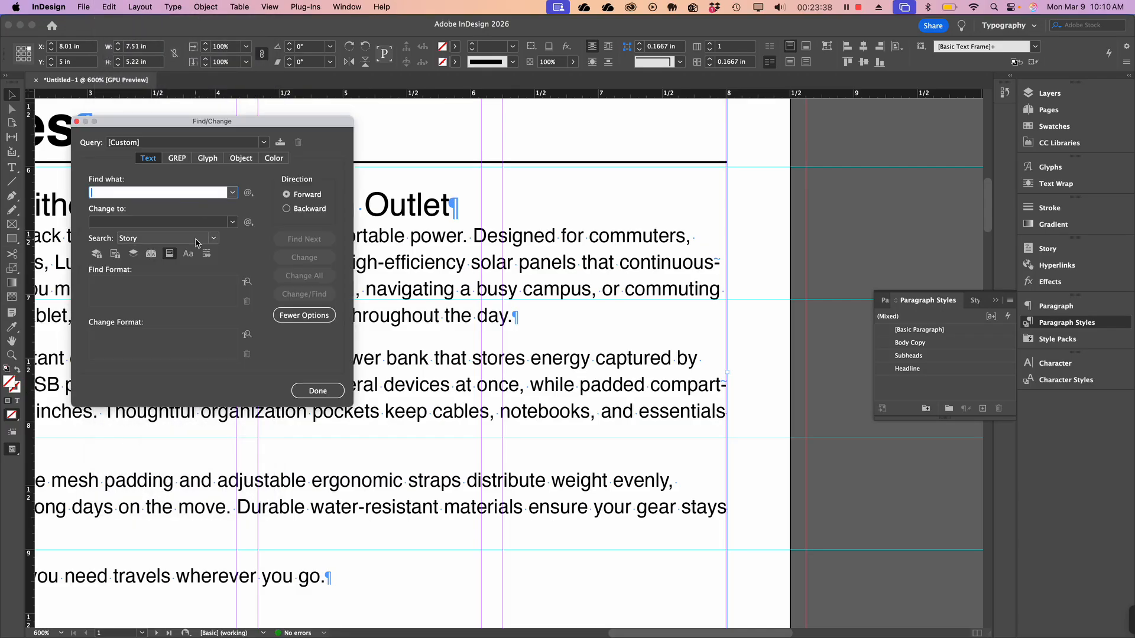
click(249, 195)
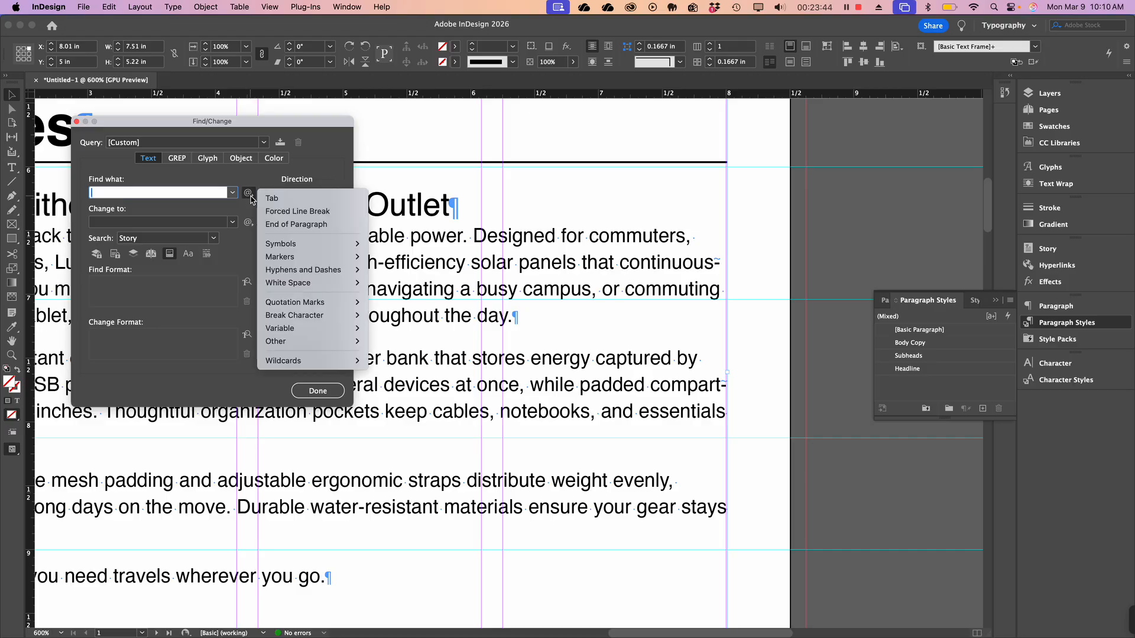
click(317, 227)
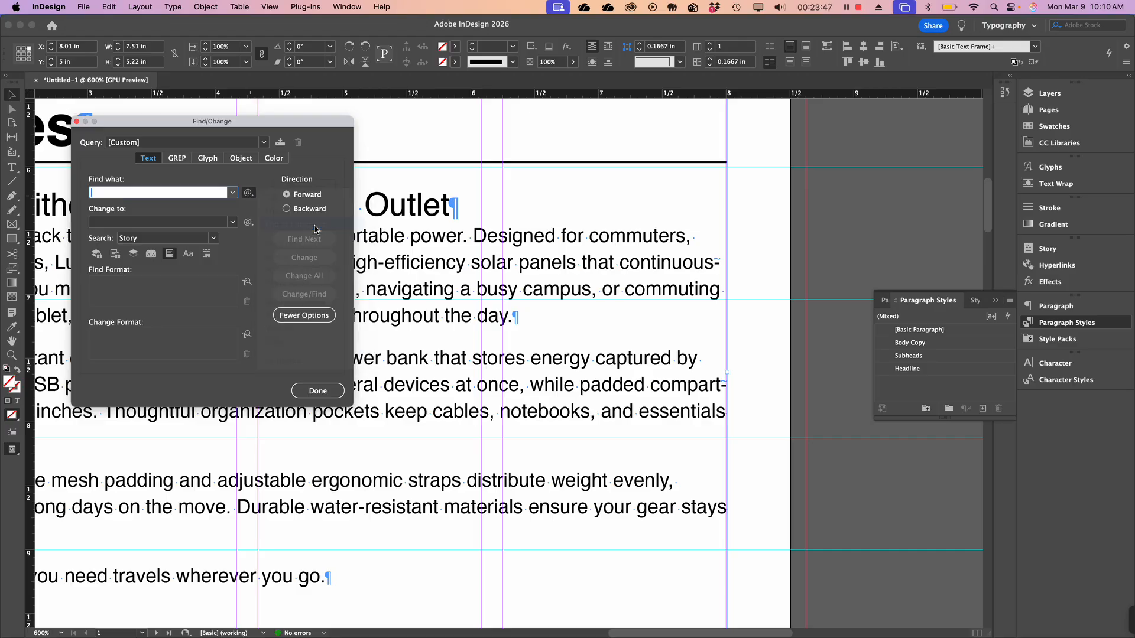
click(134, 224)
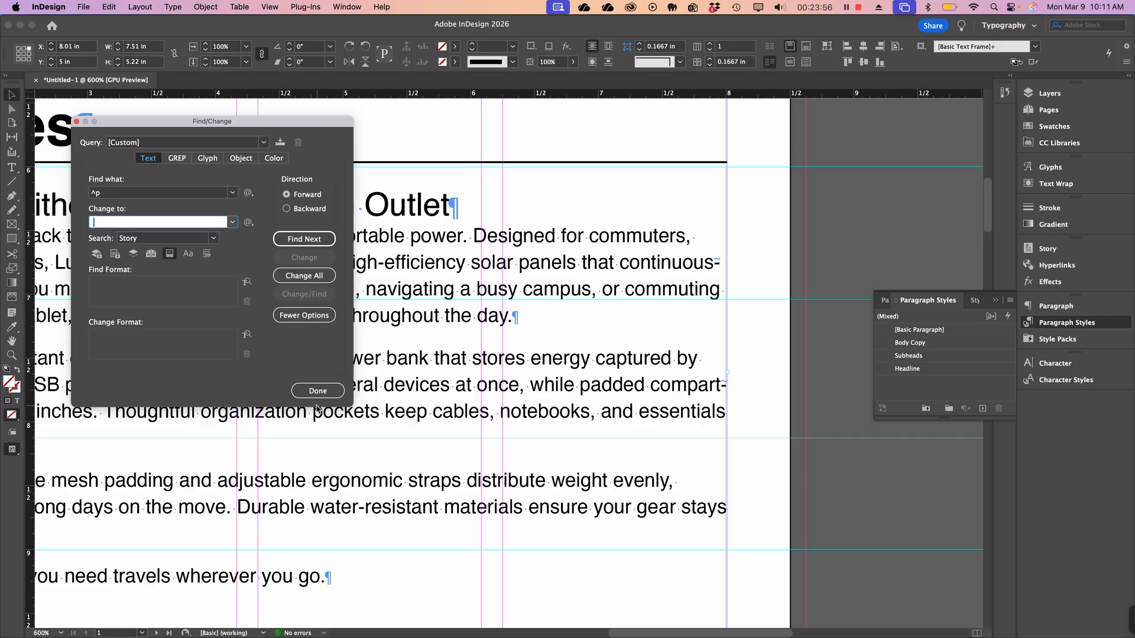
Step: Replace all paragraph breaks in the backpack story with the specified space and acknowledge the completed search
click(304, 279)
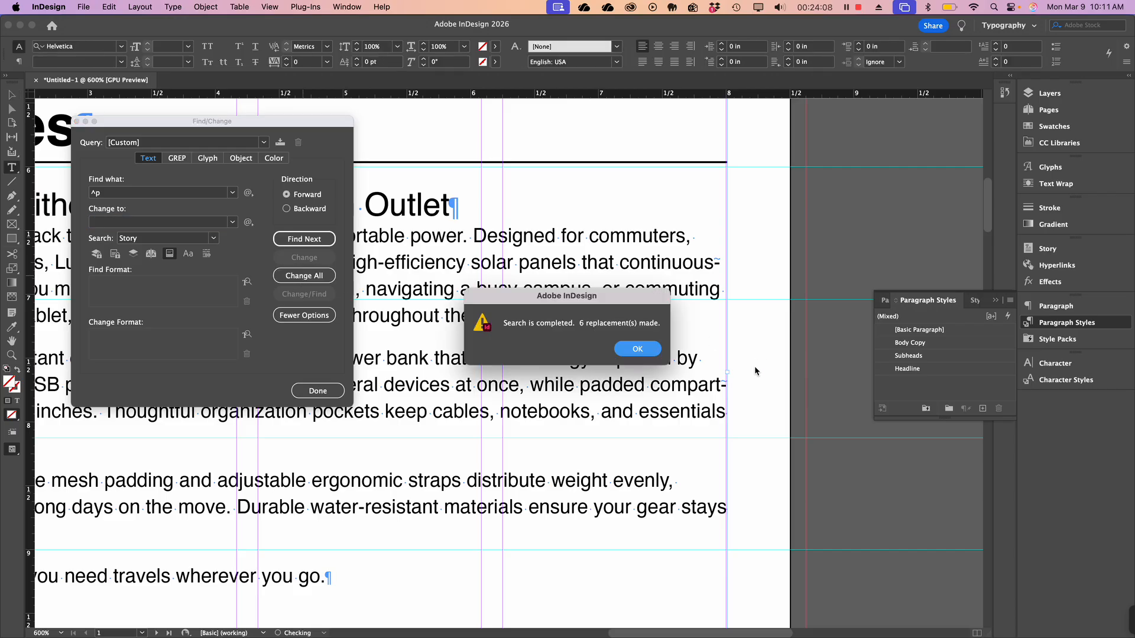
click(637, 348)
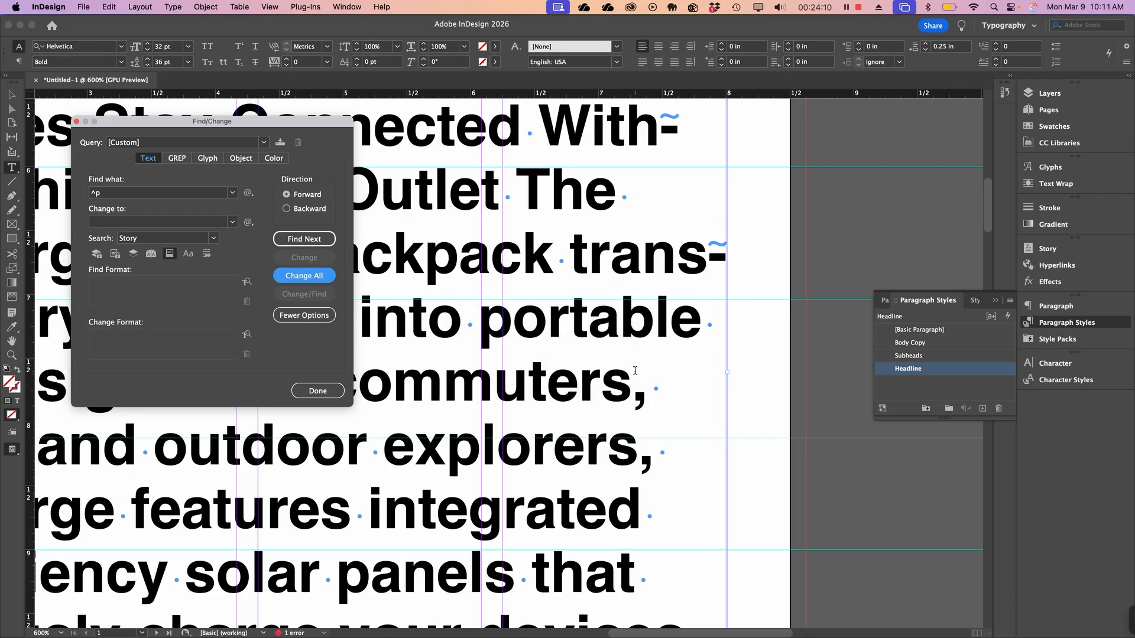
key(super+minus)
key(super+minus)
key(super+minus)
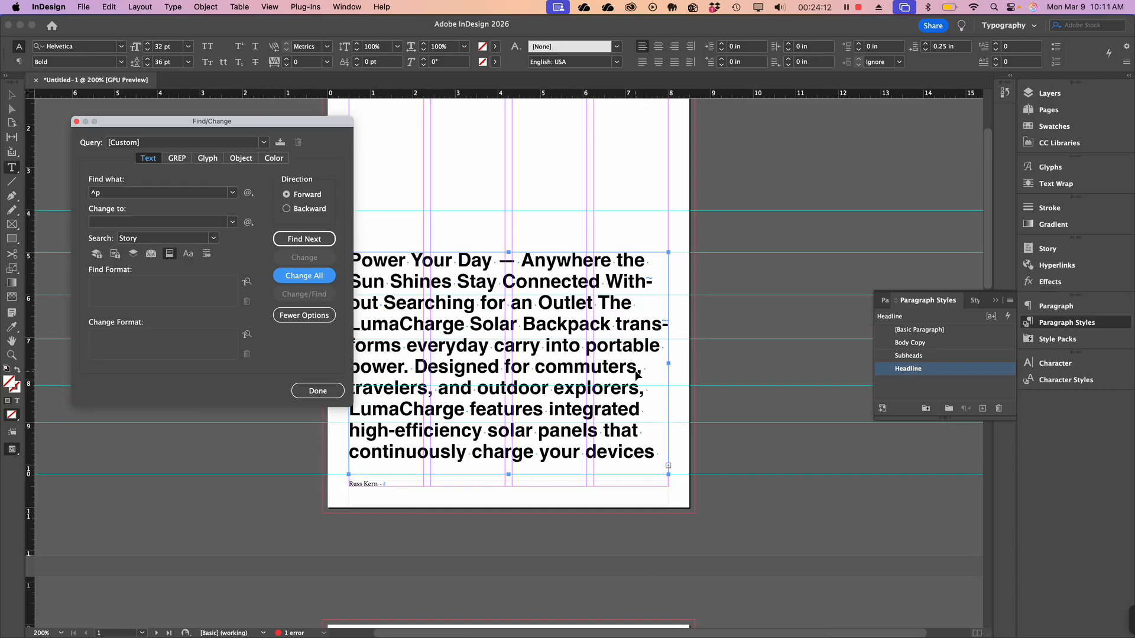
Step: Close Find/Change and undo the replacement of the paragraph breaks in the backpack story
key(super+minus)
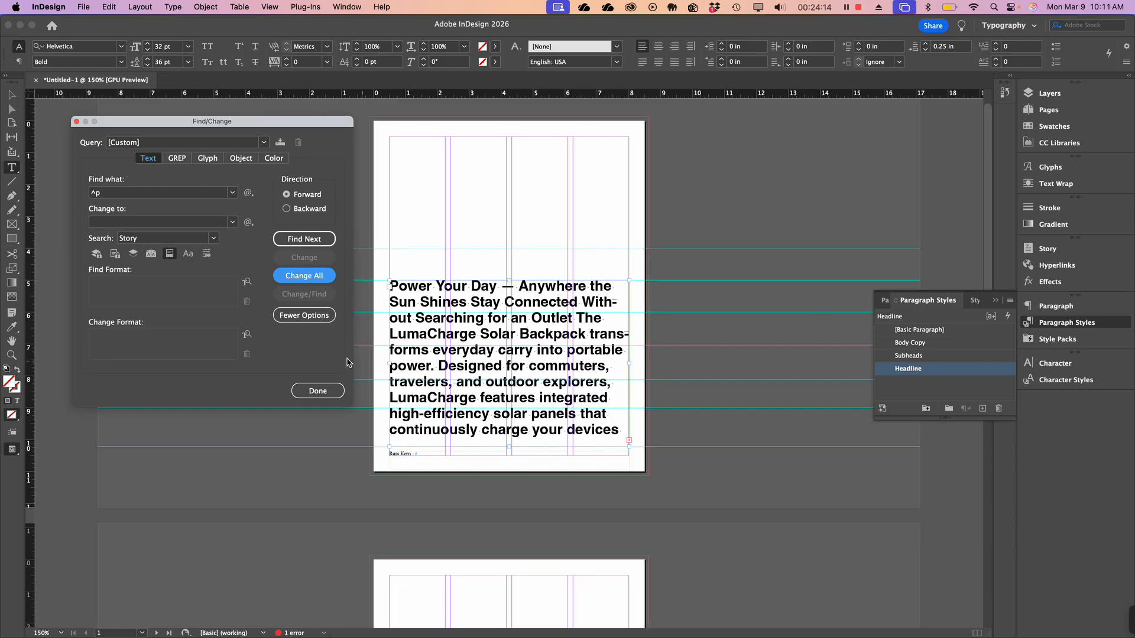
click(324, 388)
click(495, 379)
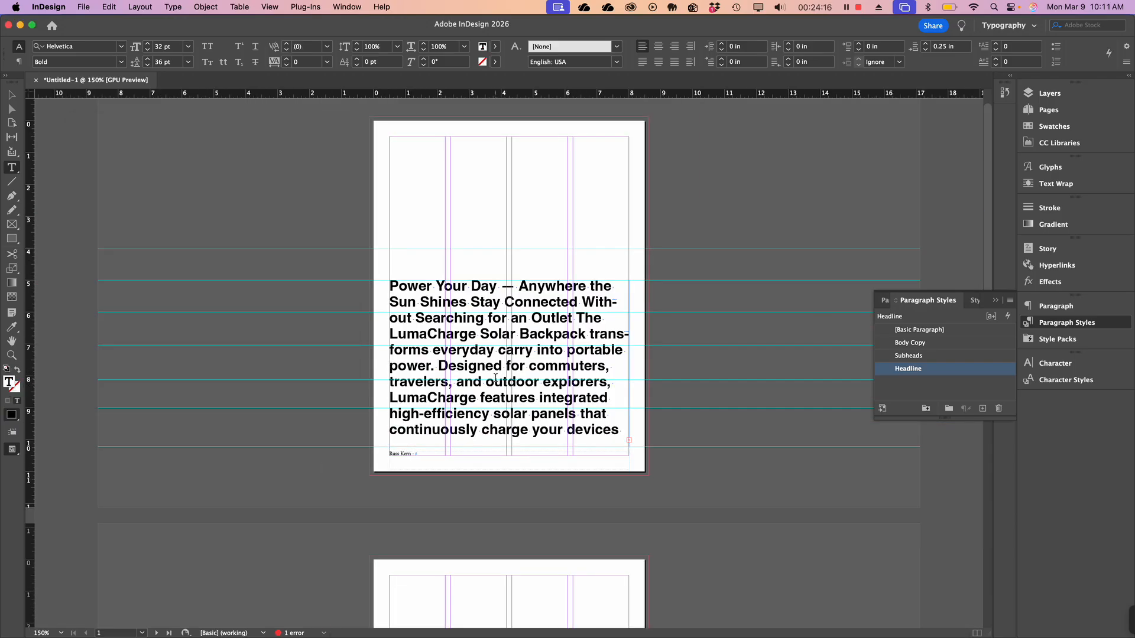
key(super+a)
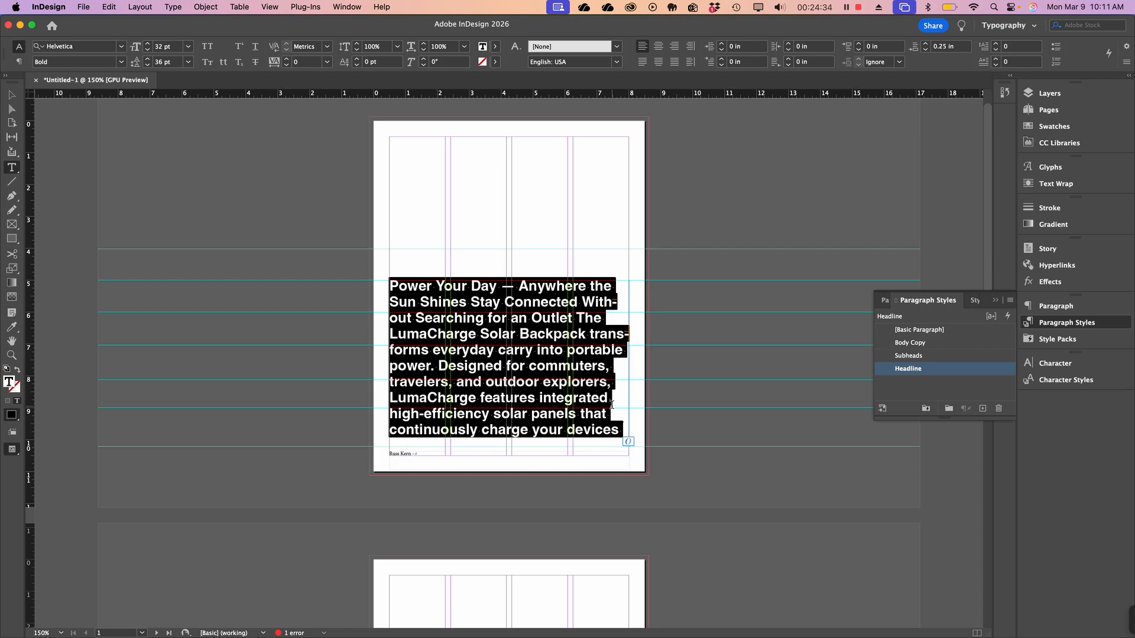
key(super+z)
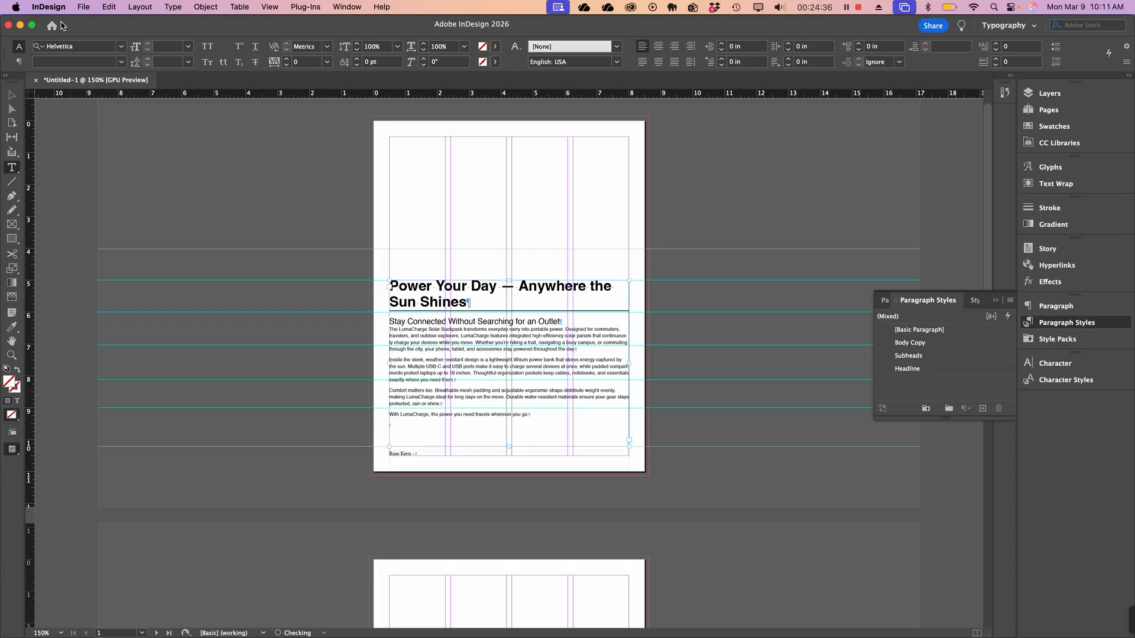
click(438, 286)
key(super+=)
key(super+=)
key(super+=)
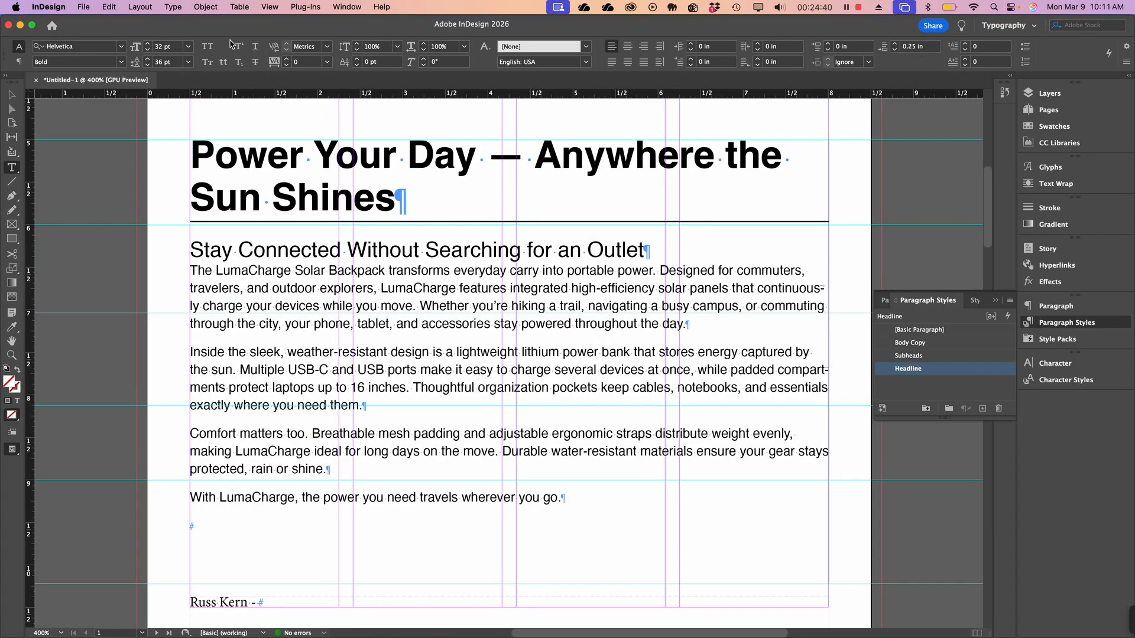
Step: Set up a Find/Change text query for two consecutive paragraph breaks (^p^p) in the story, with a space as the replacement
click(108, 7)
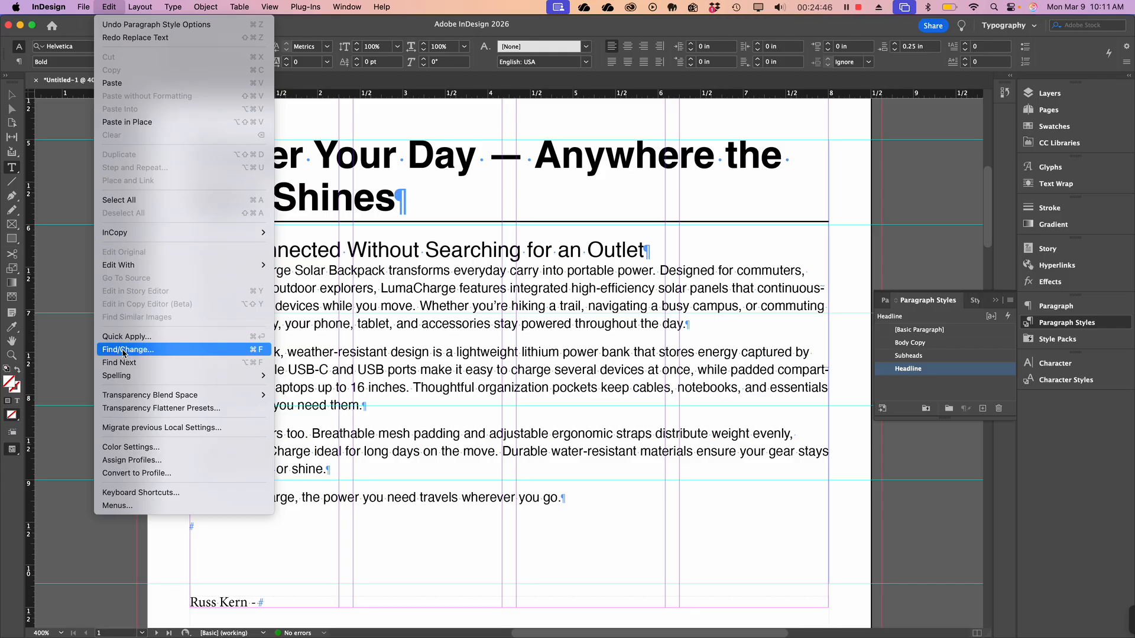
click(341, 324)
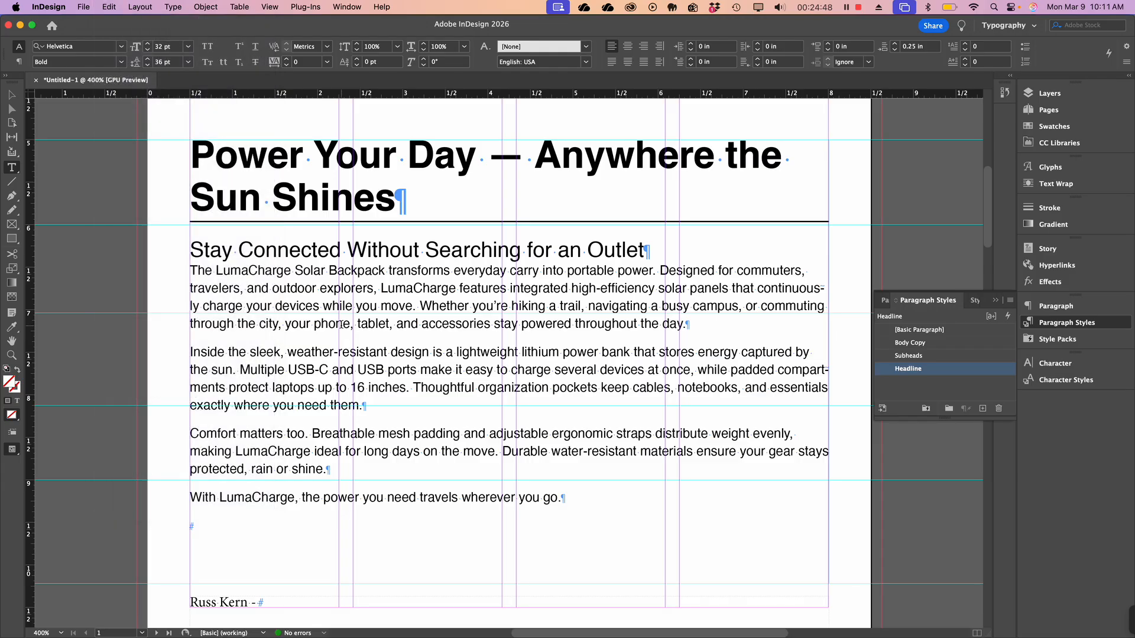
click(331, 314)
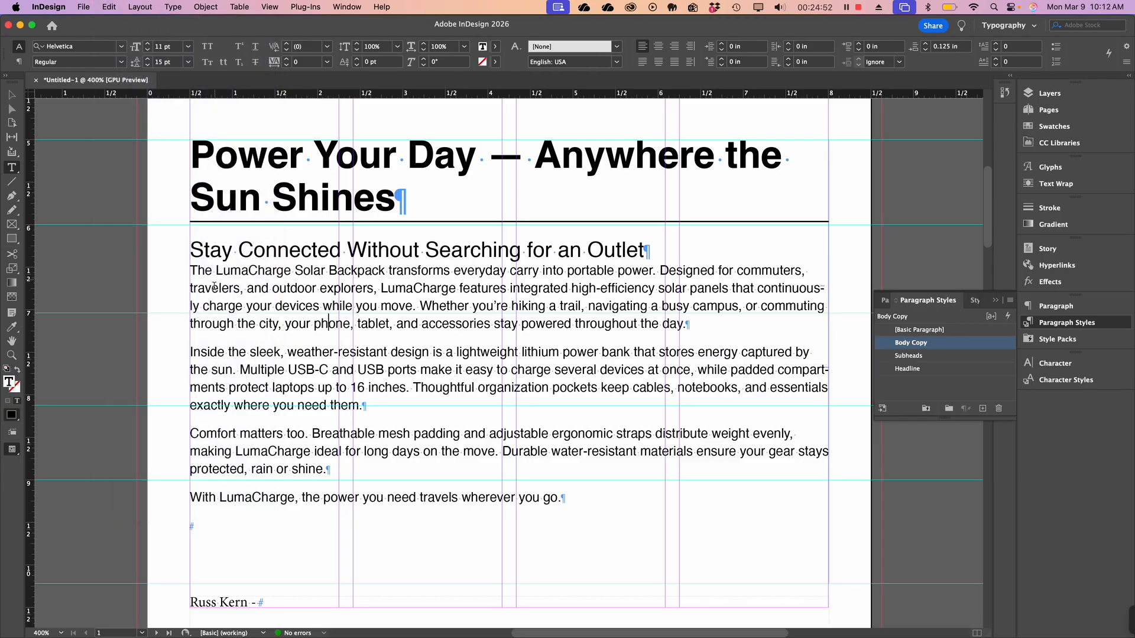
click(140, 7)
mouse_move(118, 7)
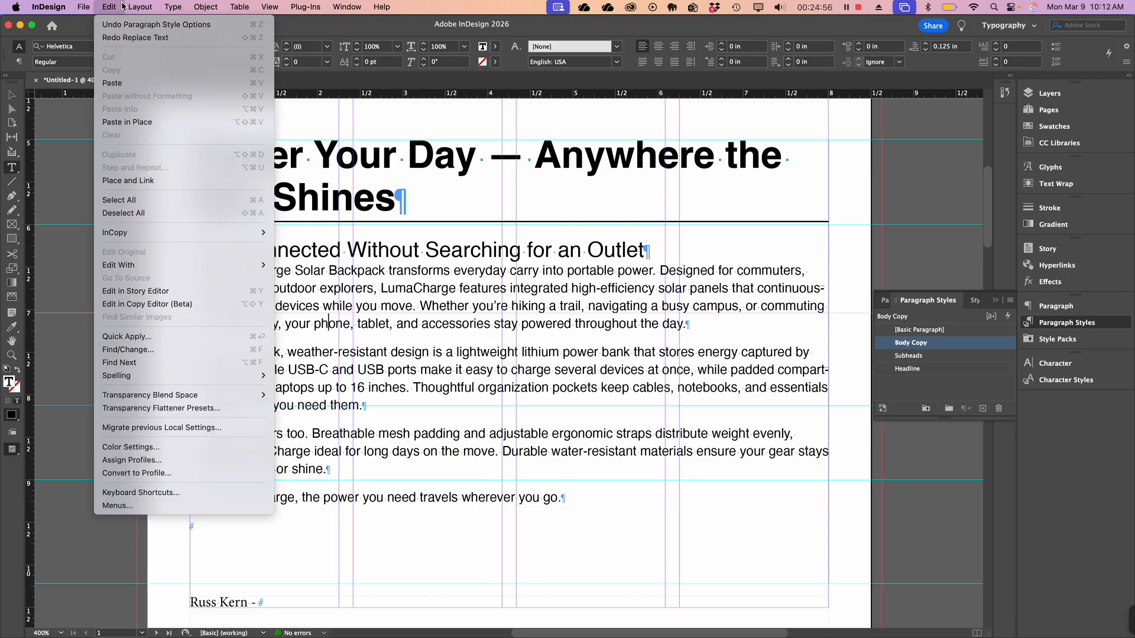
click(146, 349)
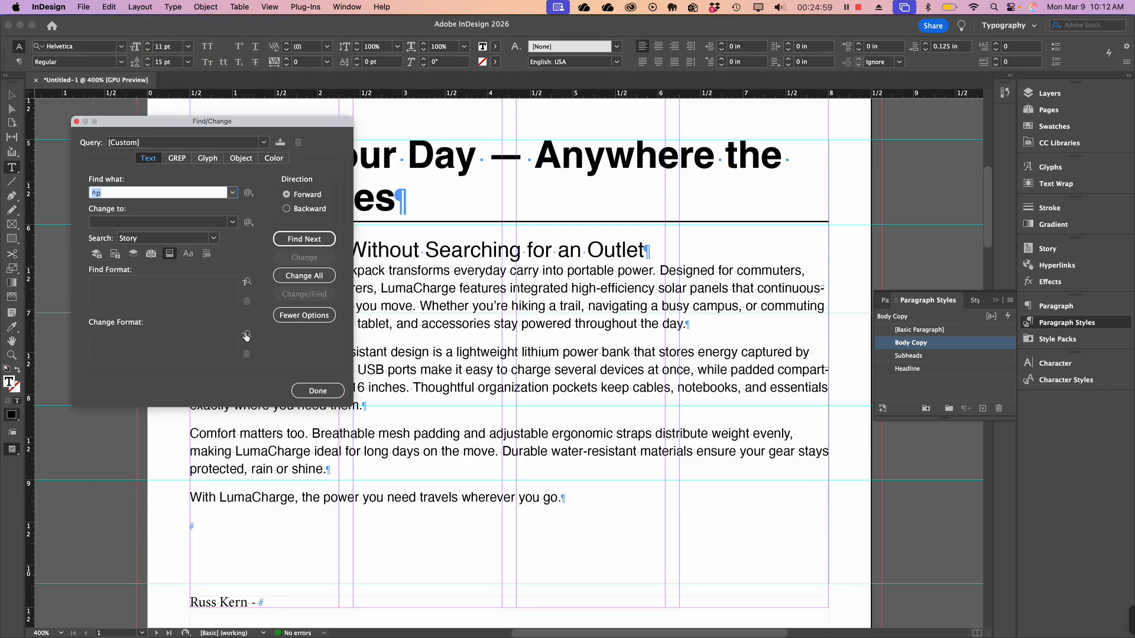
click(109, 194)
click(250, 194)
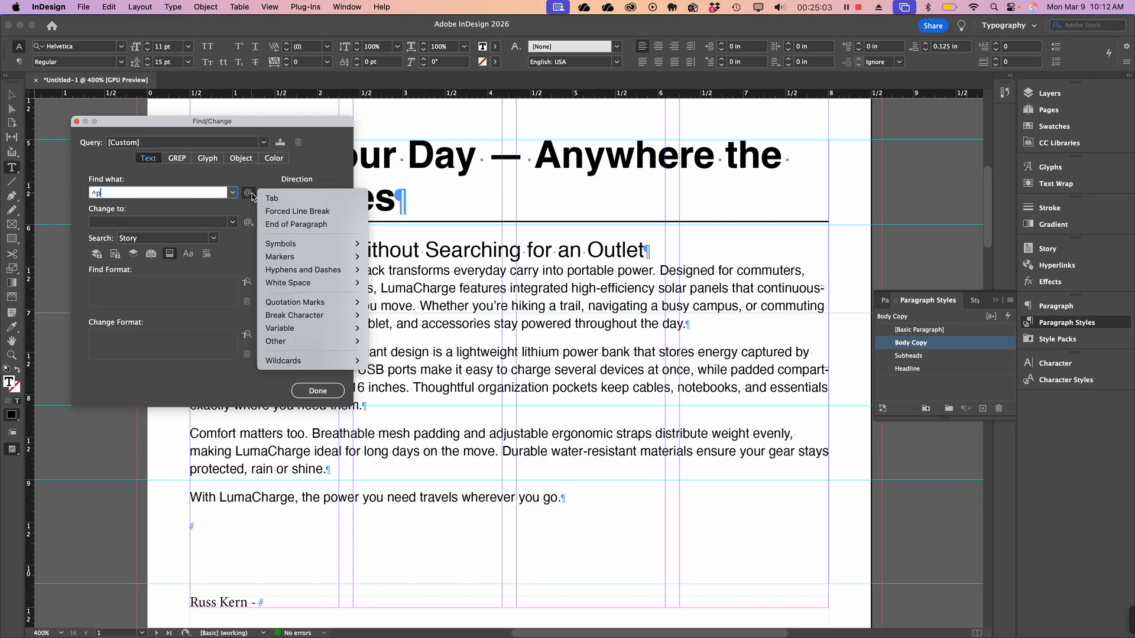
click(288, 227)
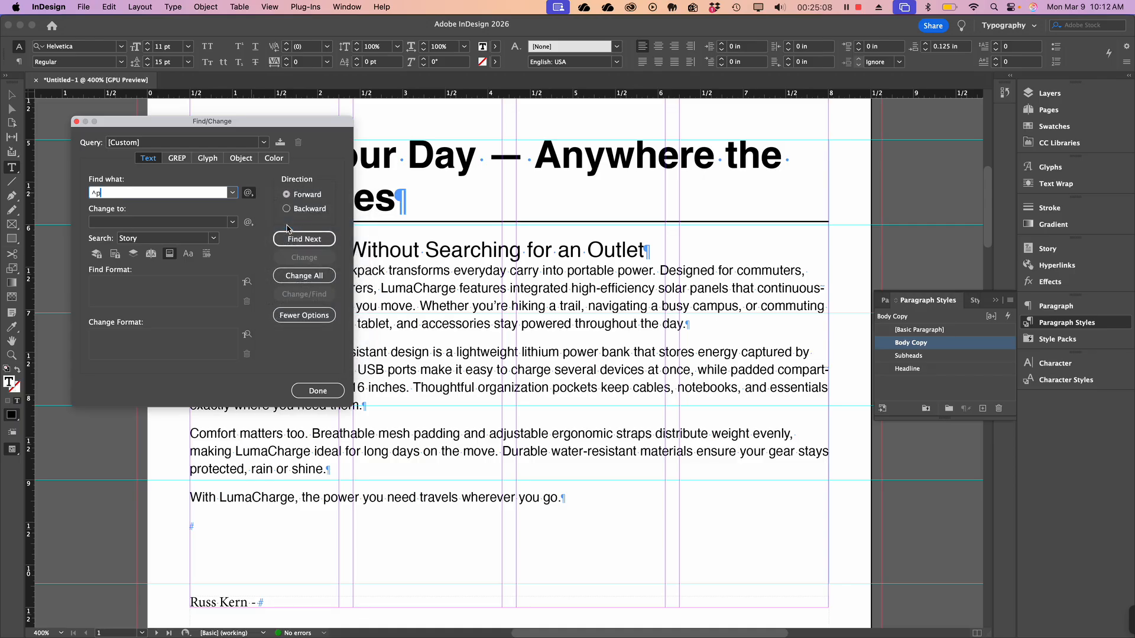
click(105, 224)
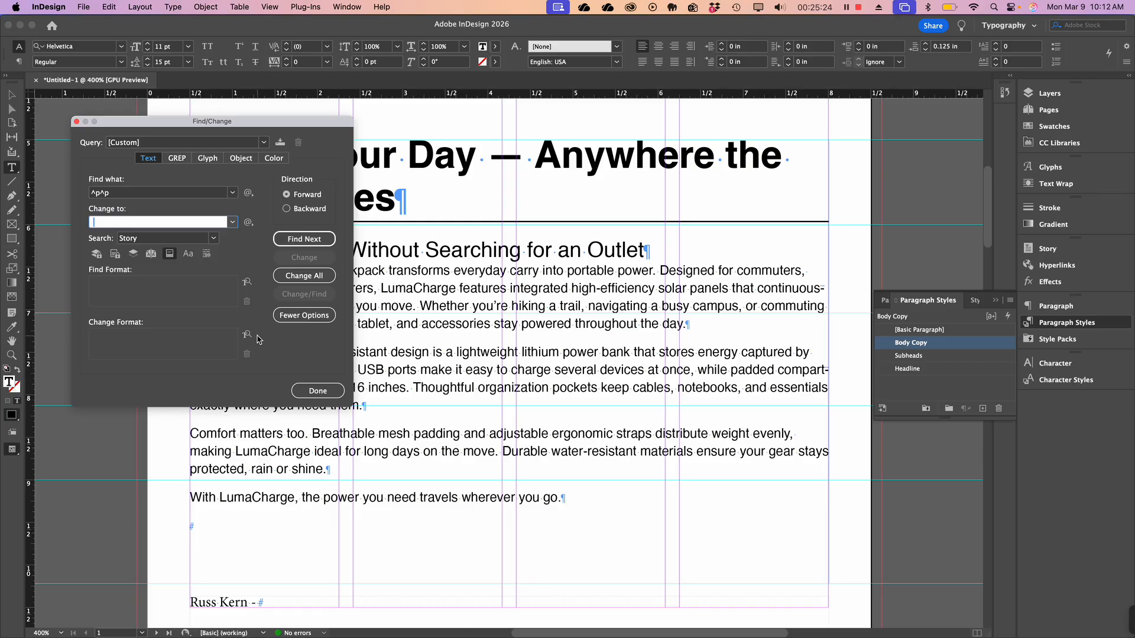
Step: Try to replace all double paragraph breaks in the story, and close Find/Change
click(314, 276)
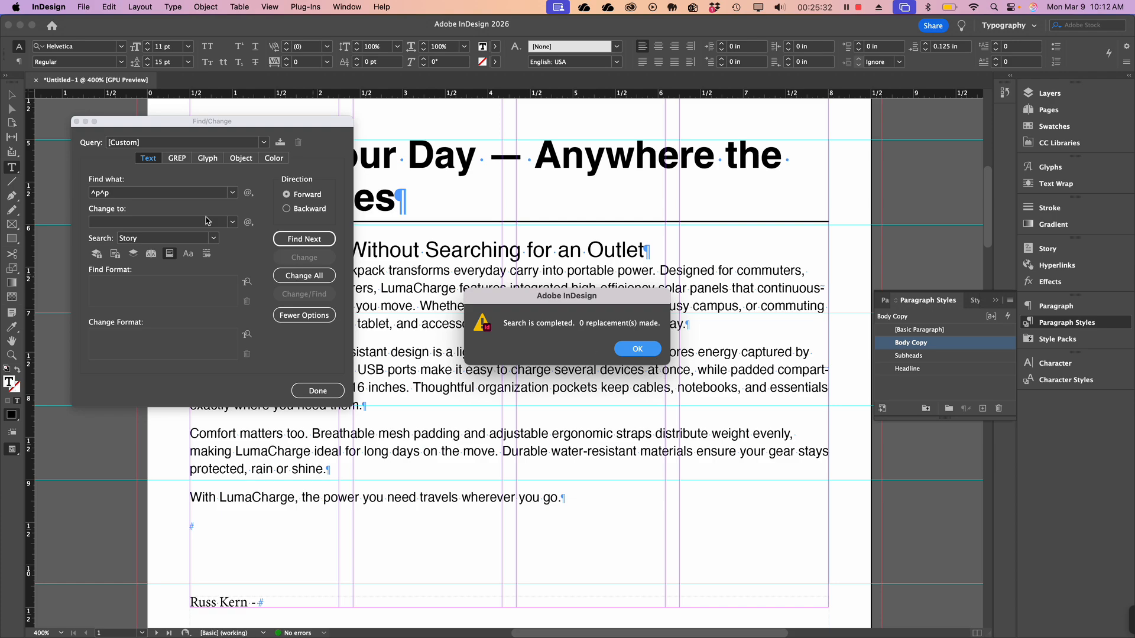
click(637, 350)
click(327, 392)
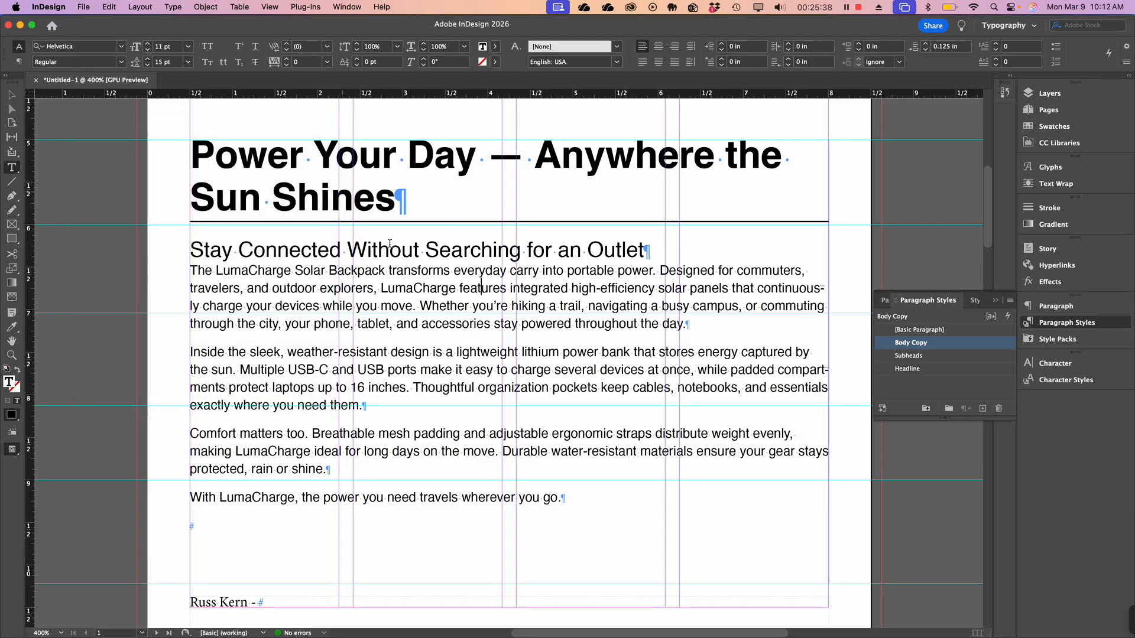
Step: Select the whole story and try the ^p^p replacement again, with the search limited to the selection
key(super+a)
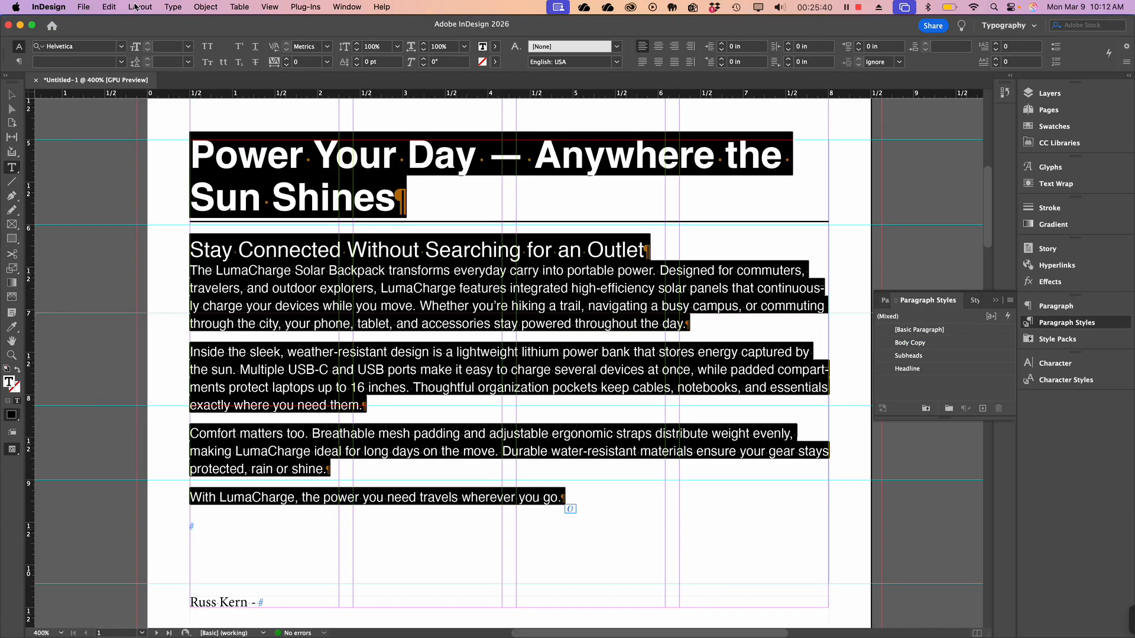
click(114, 7)
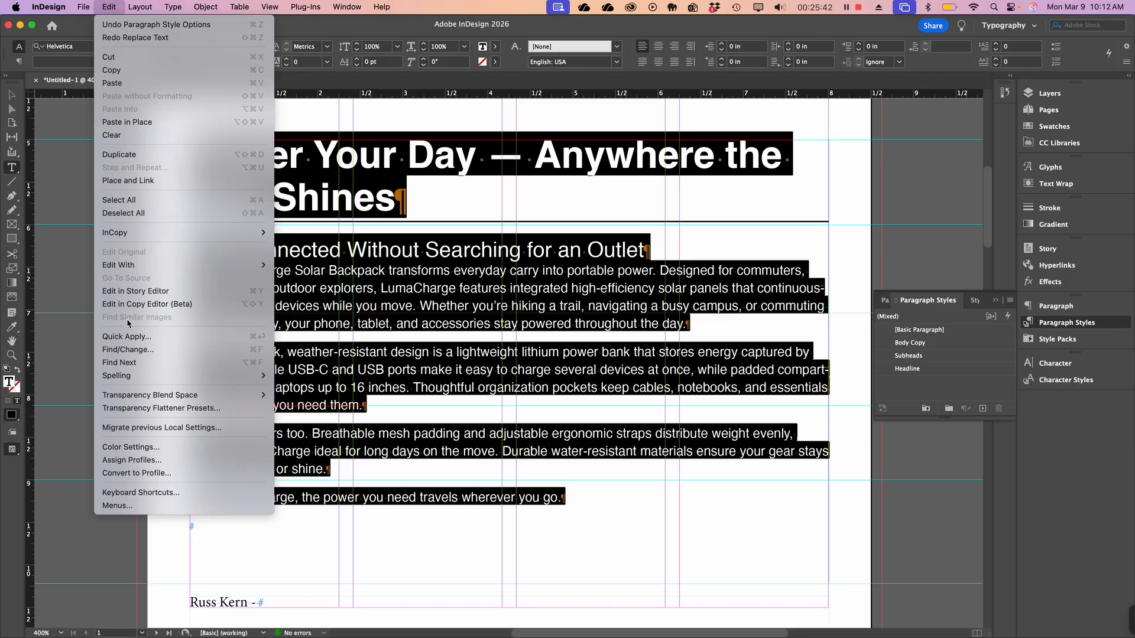
click(222, 201)
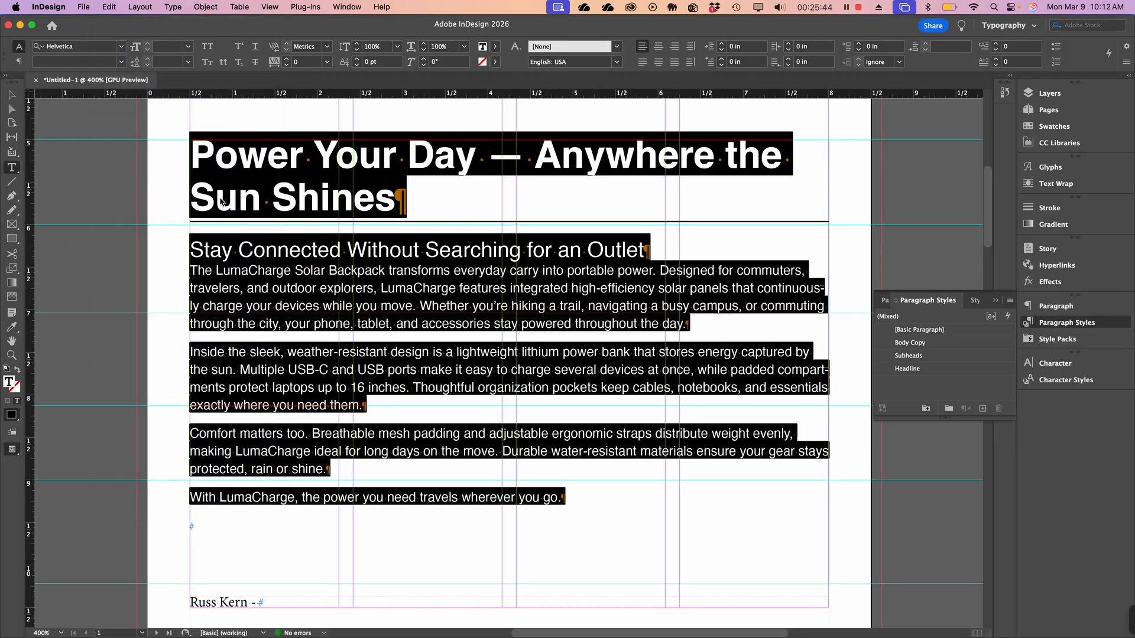
key(super+f)
click(226, 222)
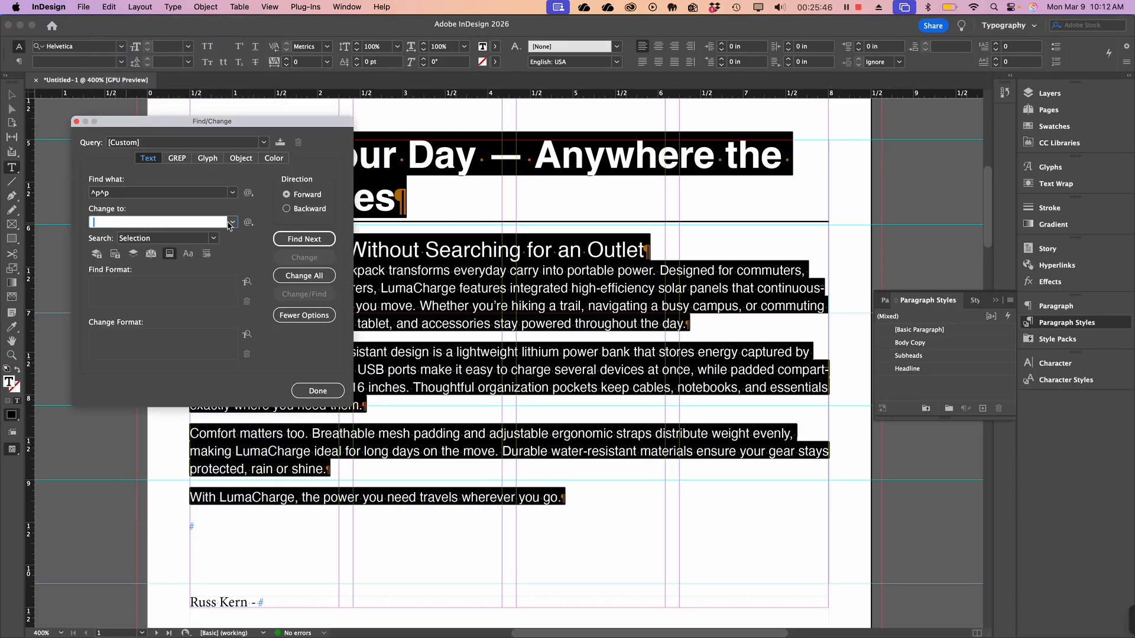
click(301, 278)
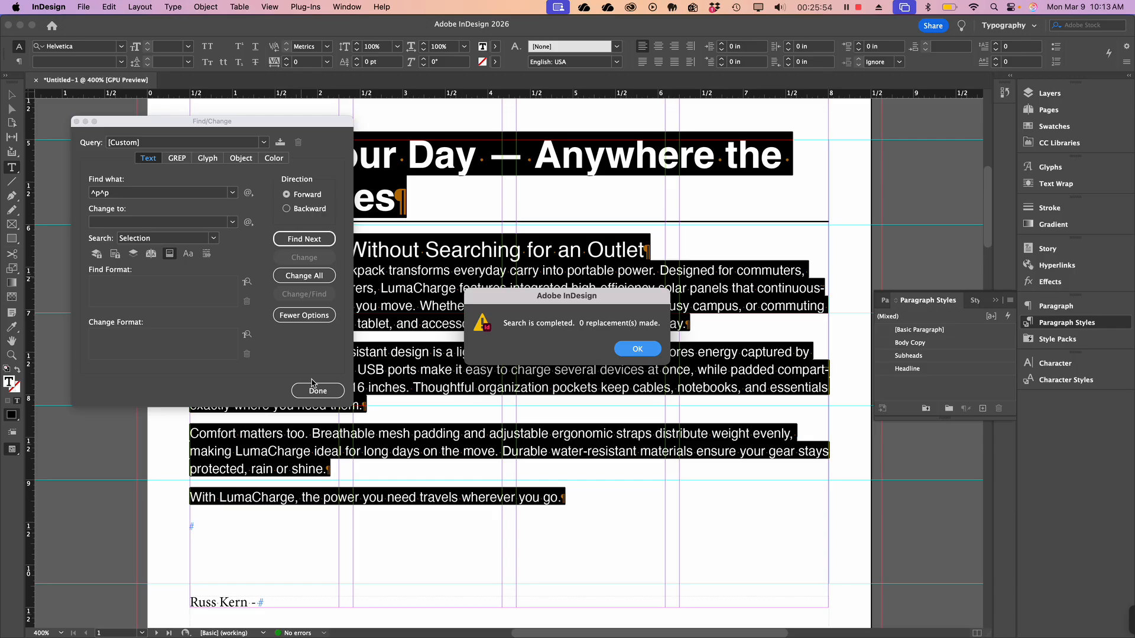
click(644, 352)
Step: Reduce the search to a single paragraph break (^p), replace every match in the selection with a space, and close Find/Change
click(153, 195)
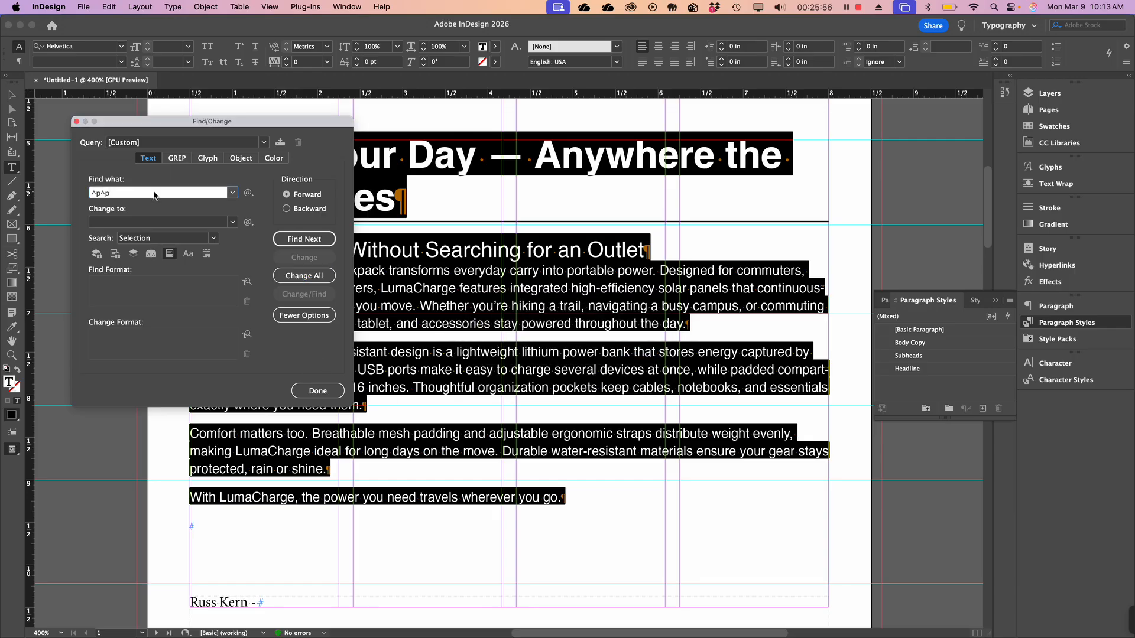
key(BackSpace)
key(BackSpace)
click(303, 277)
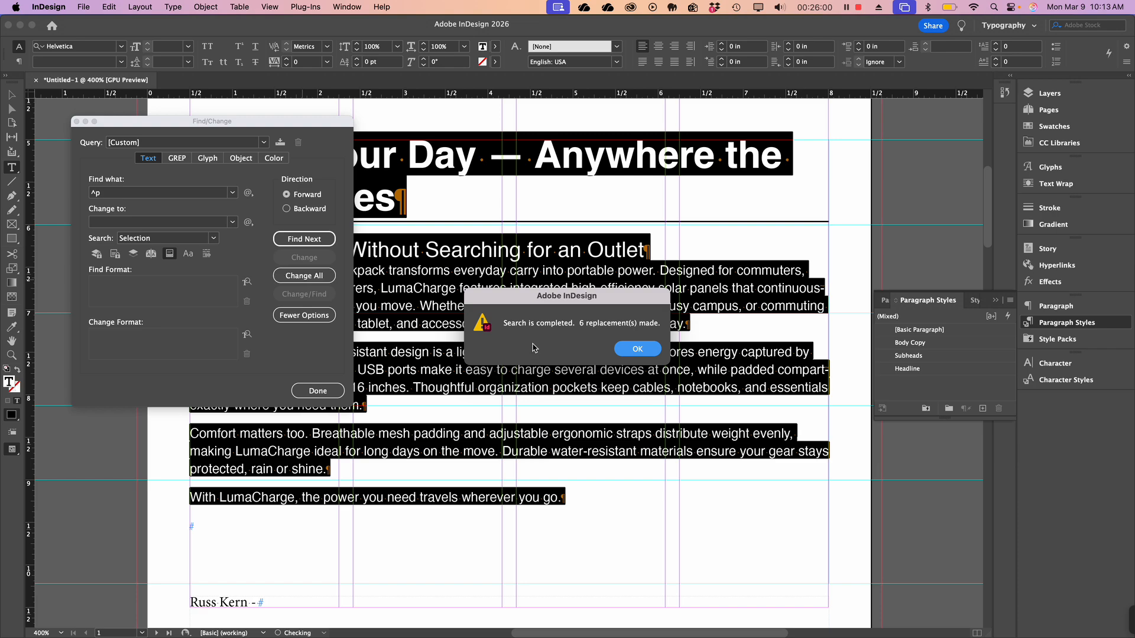
click(636, 347)
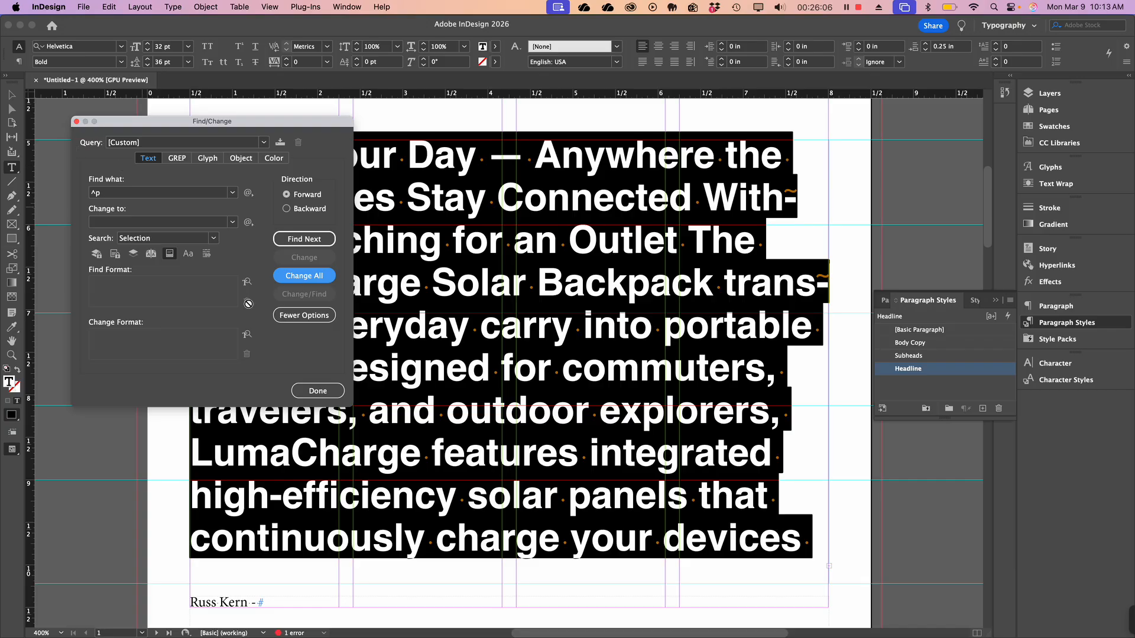
click(318, 391)
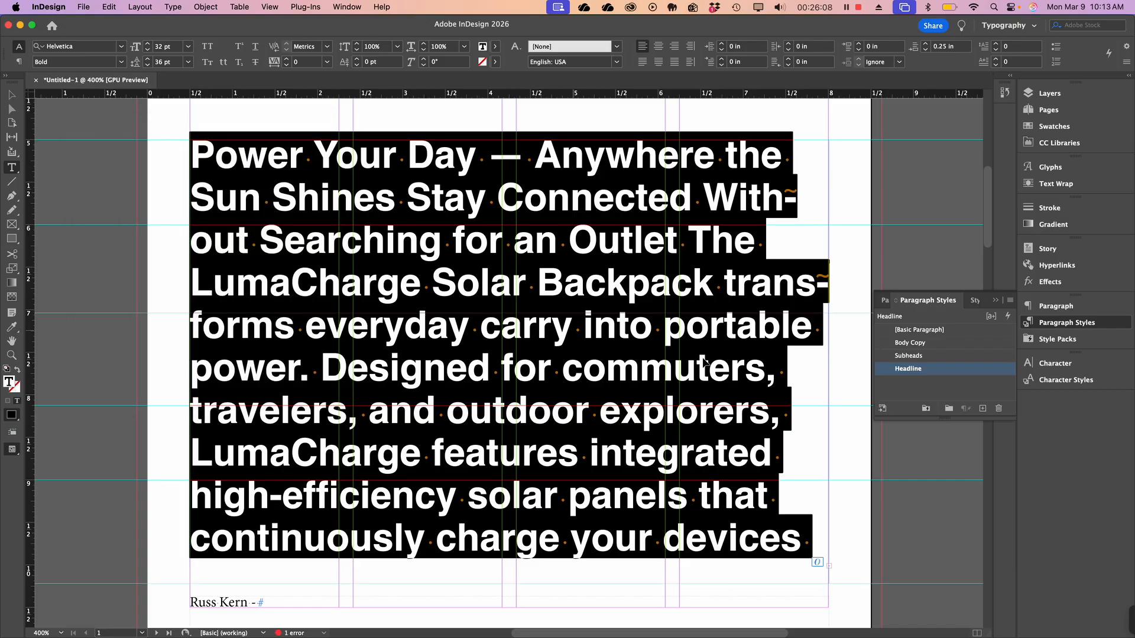
Step: Apply the Body Copy paragraph style to the entire selected story and deselect the text
click(940, 343)
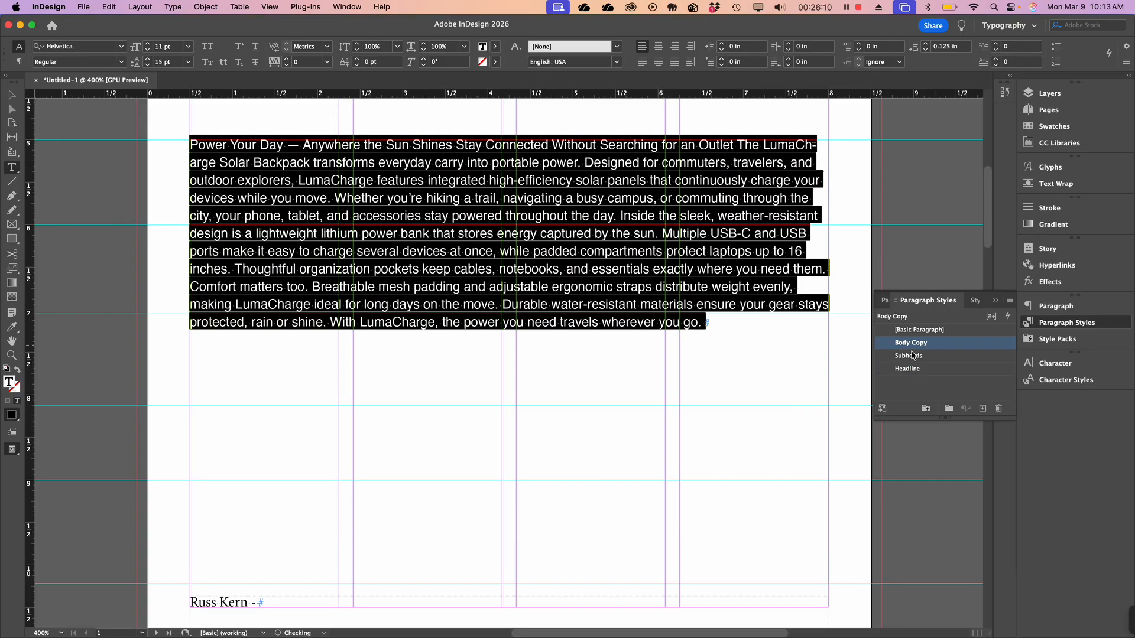
double_click(434, 183)
click(280, 144)
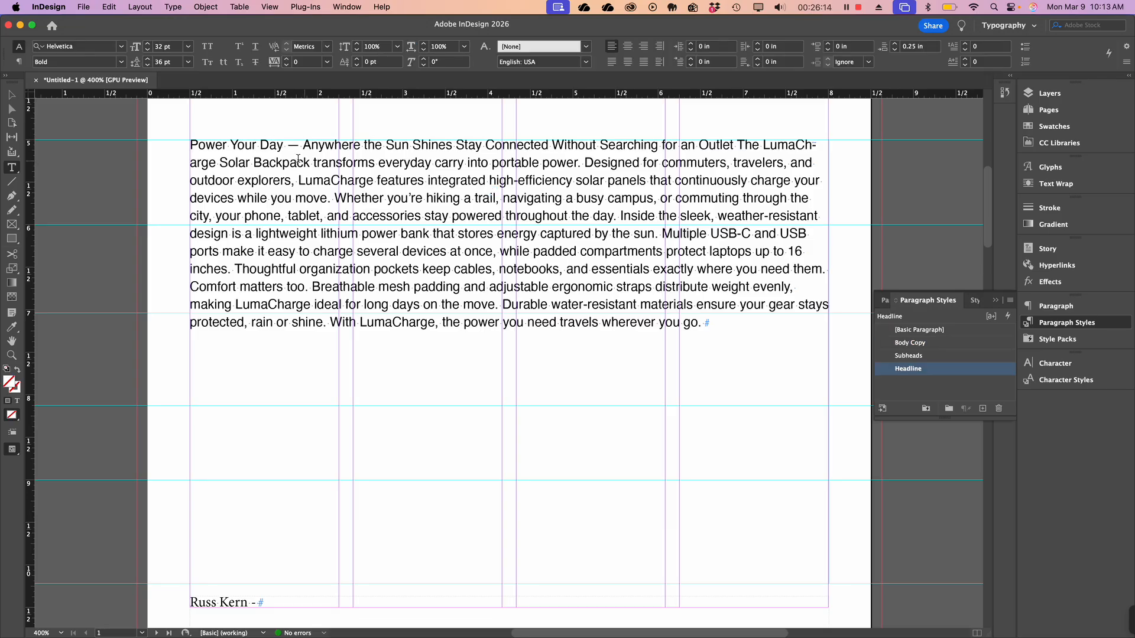
Step: Insert paragraph breaks after "Sun Shines" and after "for an Outlet" to separate the headline and subhead from the body copy
click(454, 144)
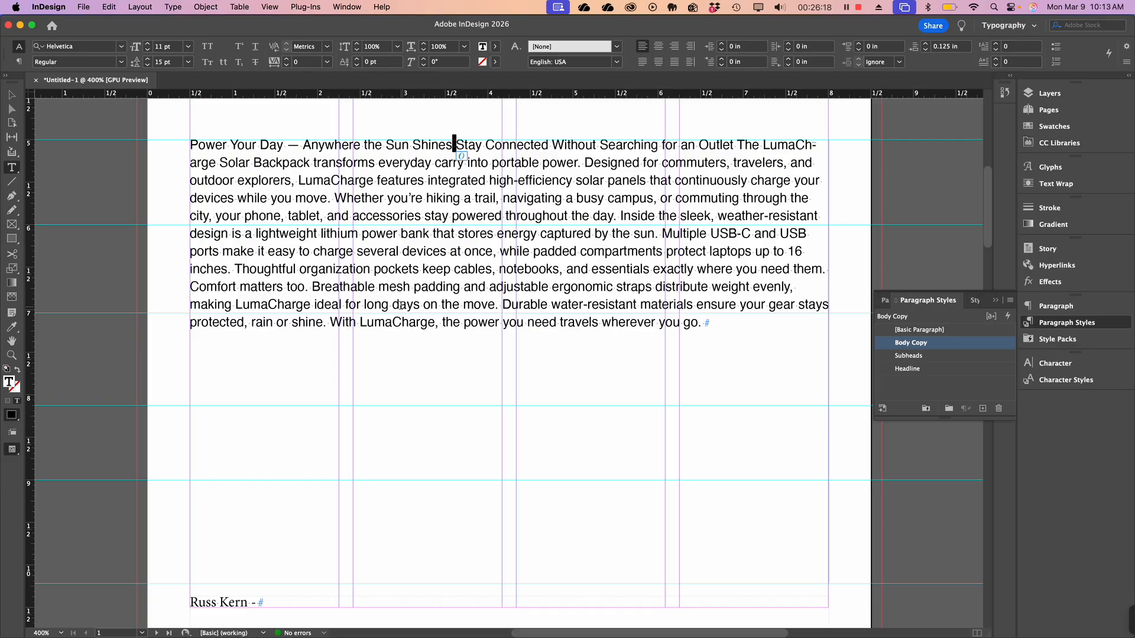
key(Return)
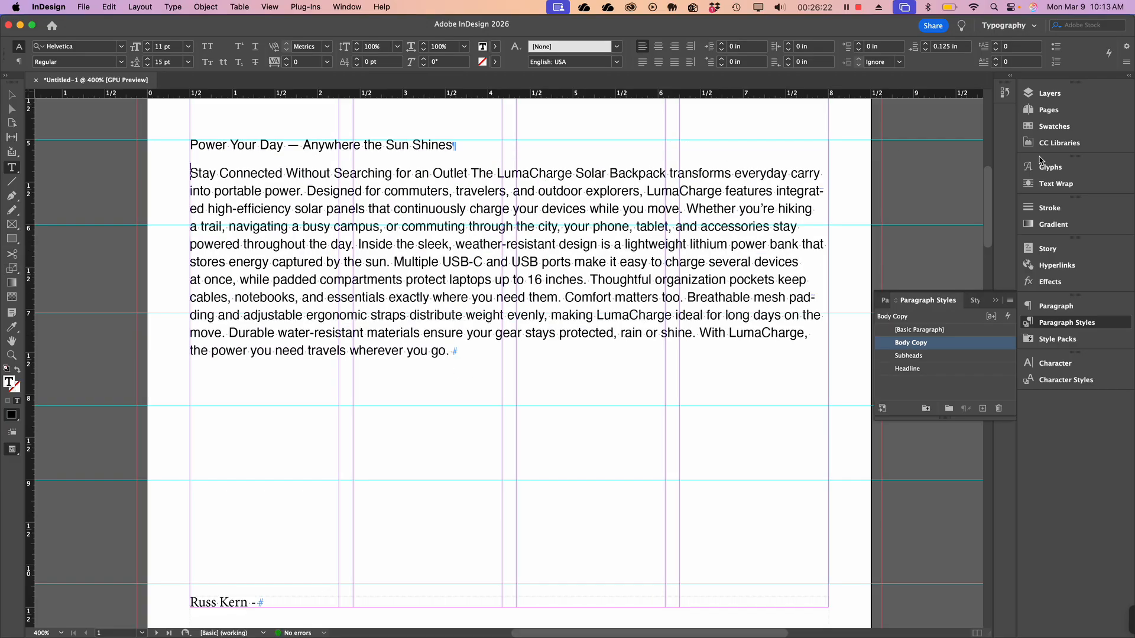
click(474, 172)
key(Return)
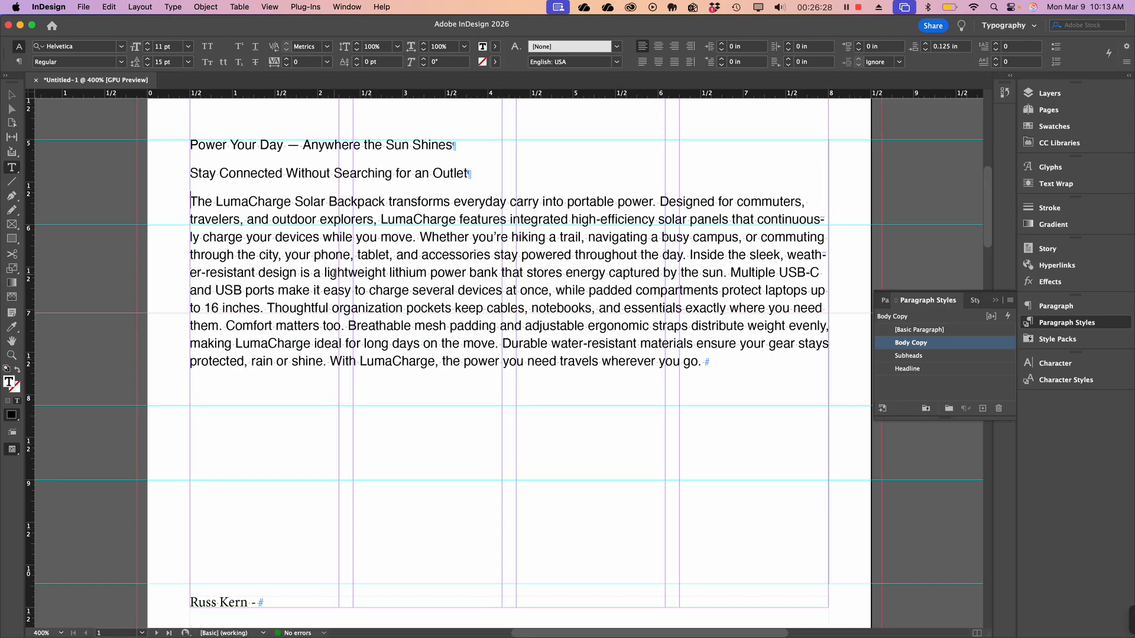
Step: Split the body copy into separate paragraphs before "Inside the sleek" and before "With LumaCharge"
click(692, 255)
key(Return)
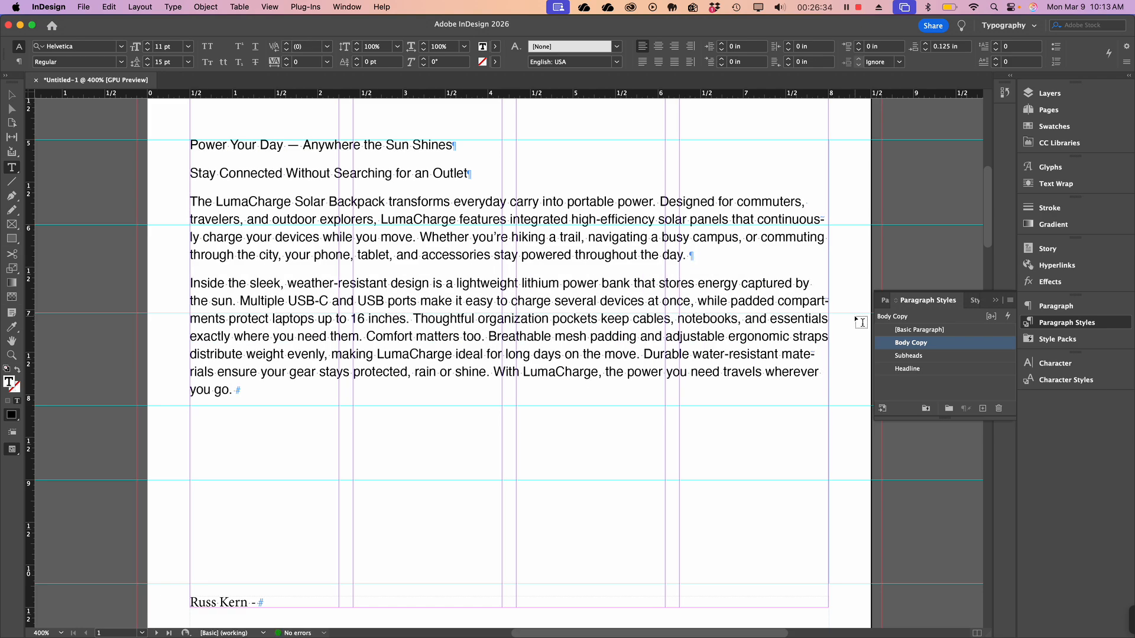
click(495, 376)
key(Return)
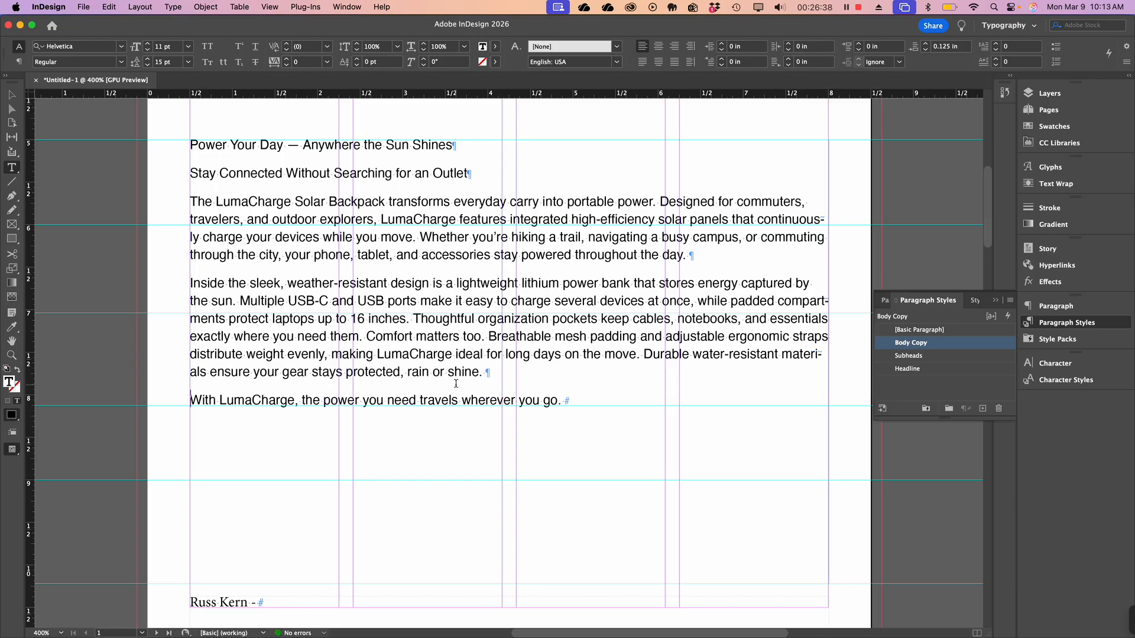
Step: Apply the Headline style to the "Power Your Day" paragraph and the Subheads style to the "Stay Connected" paragraph
click(410, 144)
triple_click(282, 148)
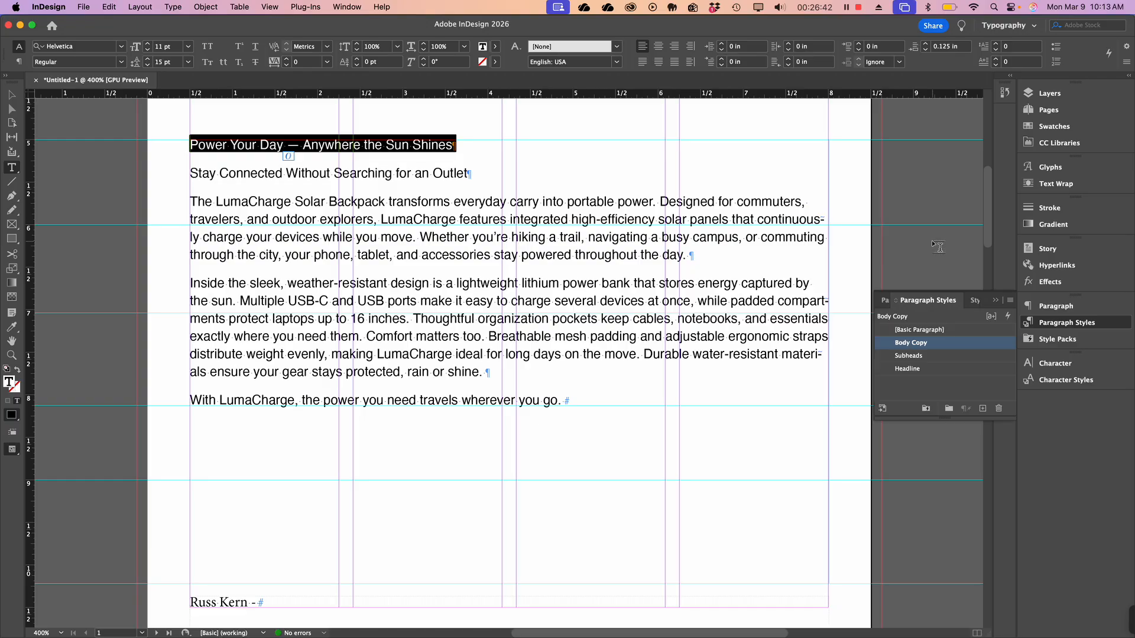
click(952, 370)
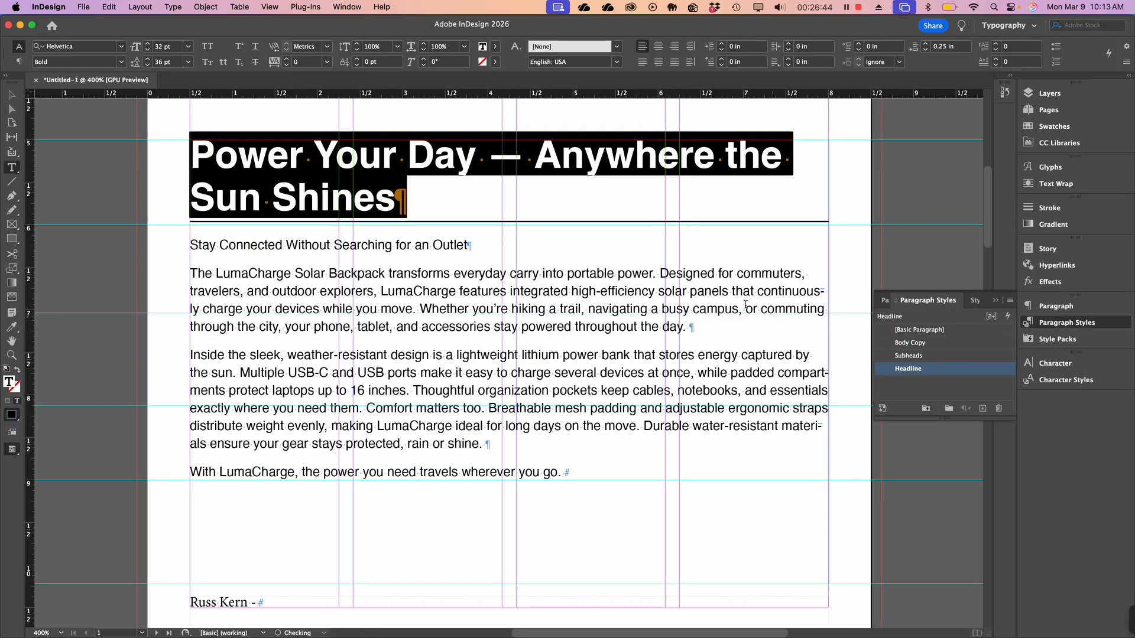
triple_click(323, 245)
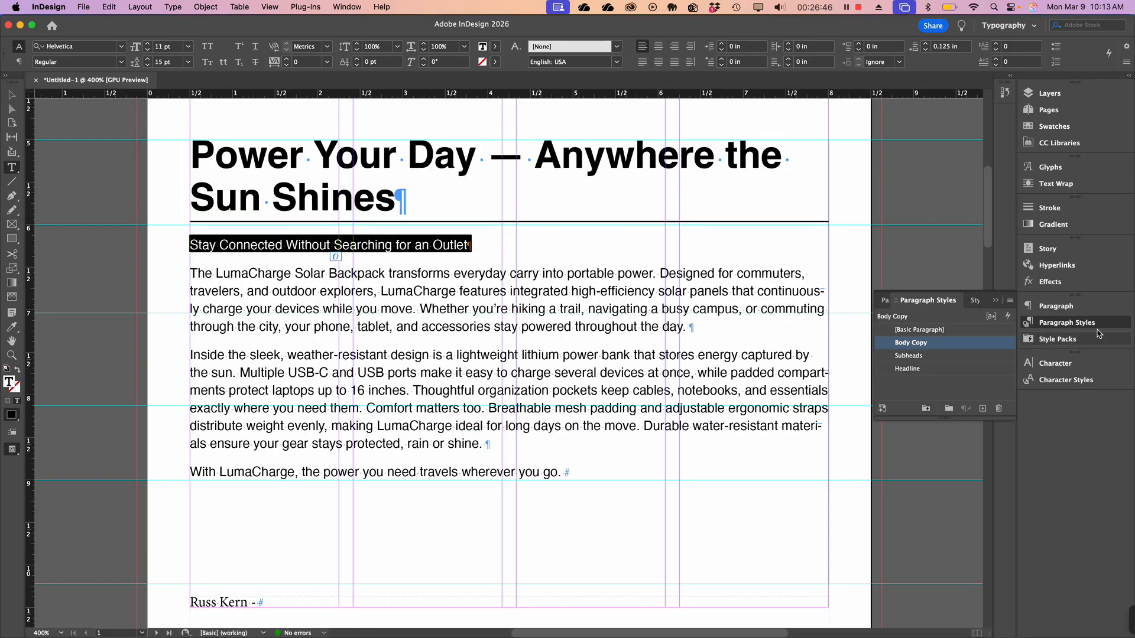
click(944, 355)
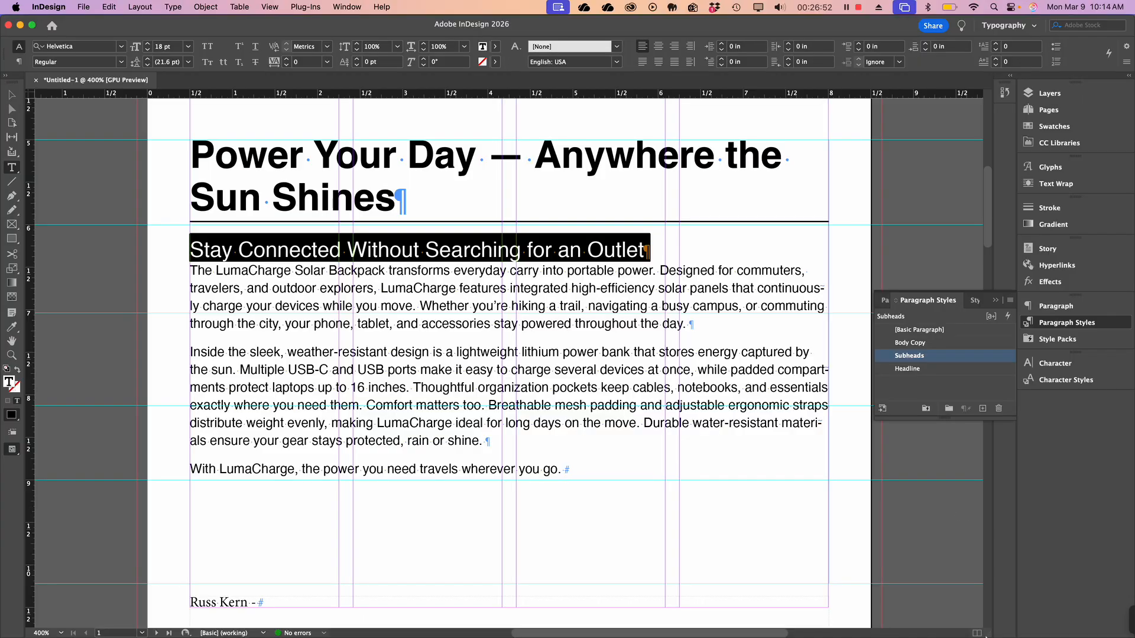
Step: Check which paragraph style the three body paragraphs use, and deselect the text
drag(583, 468, 155, 272)
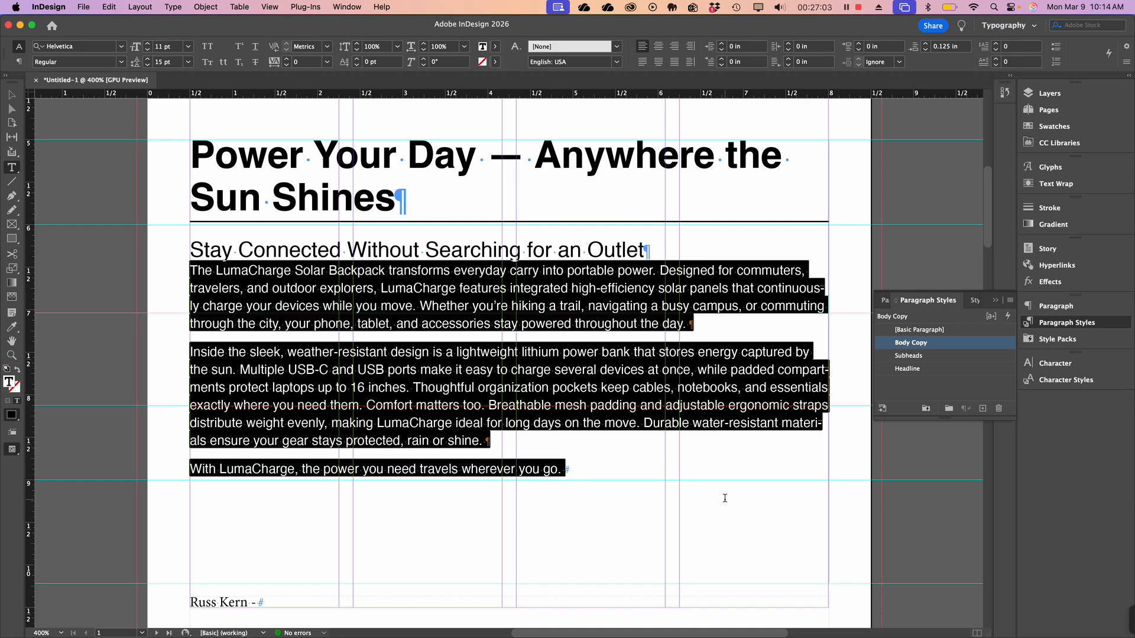
click(11, 96)
click(160, 176)
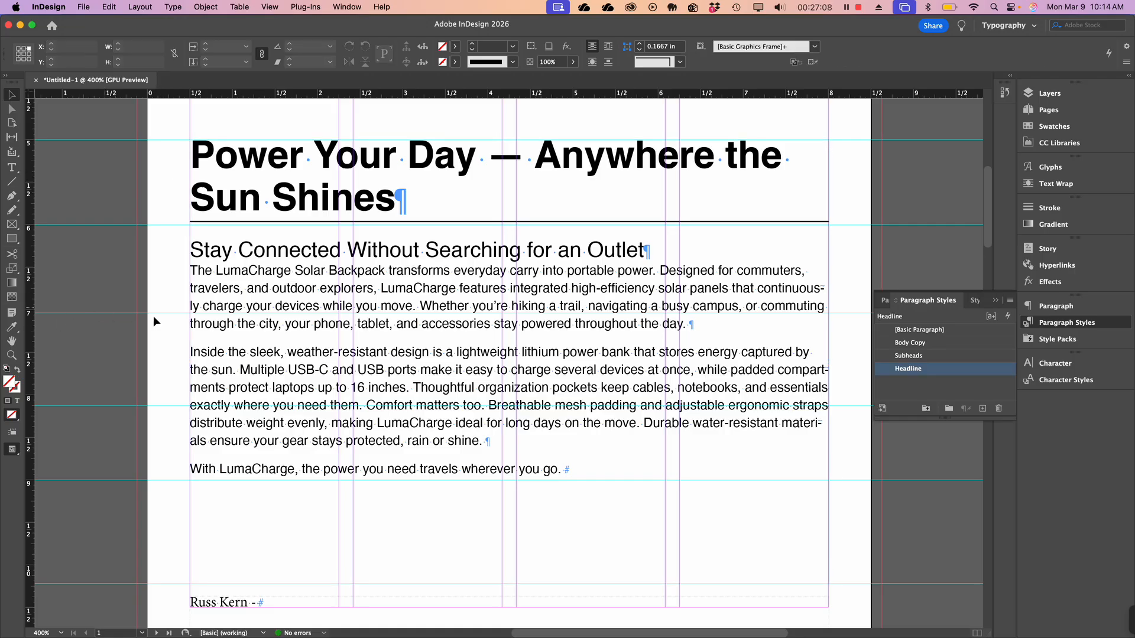
Step: Select part of the "Power Your Day" headline and open the Headline paragraph style's options
drag(531, 244, 519, 312)
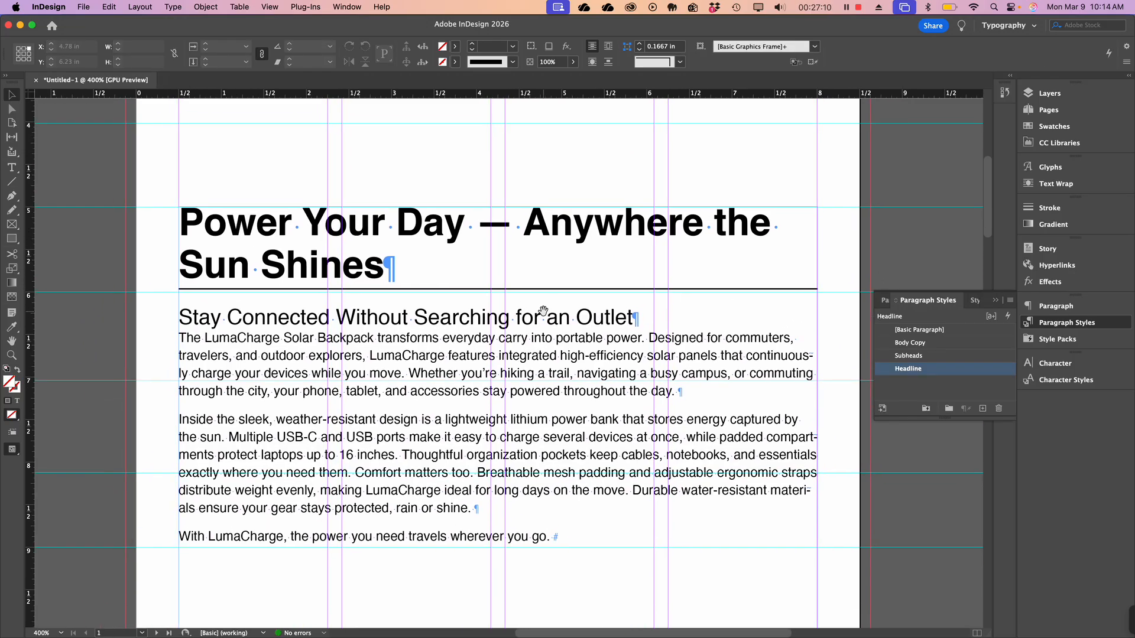
double_click(554, 396)
triple_click(304, 262)
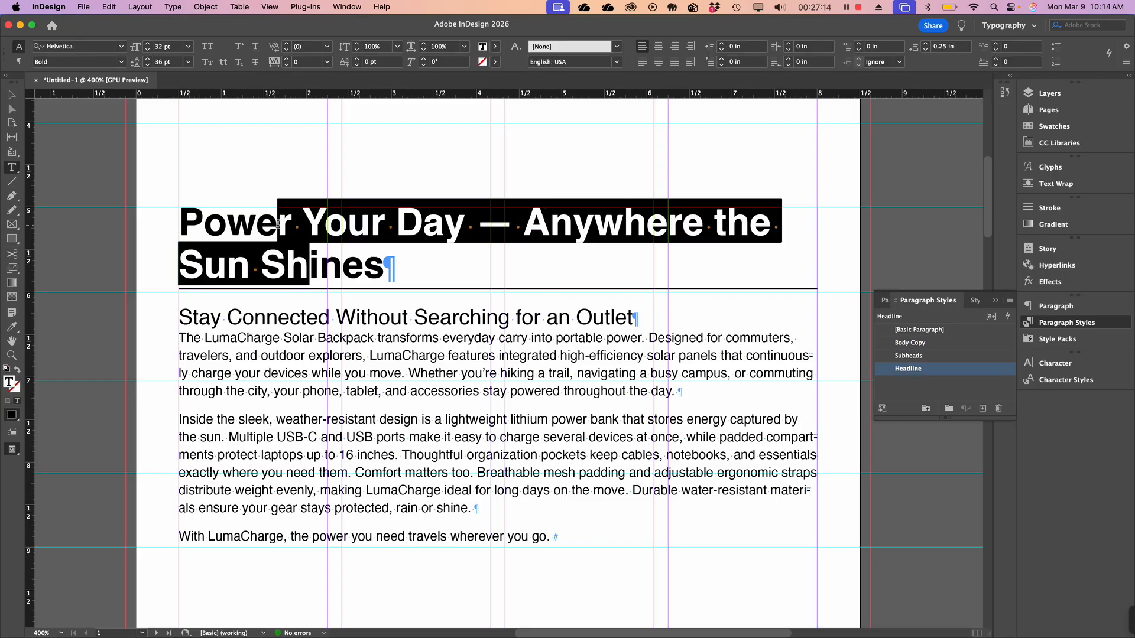
click(260, 228)
drag(226, 227, 344, 278)
click(451, 256)
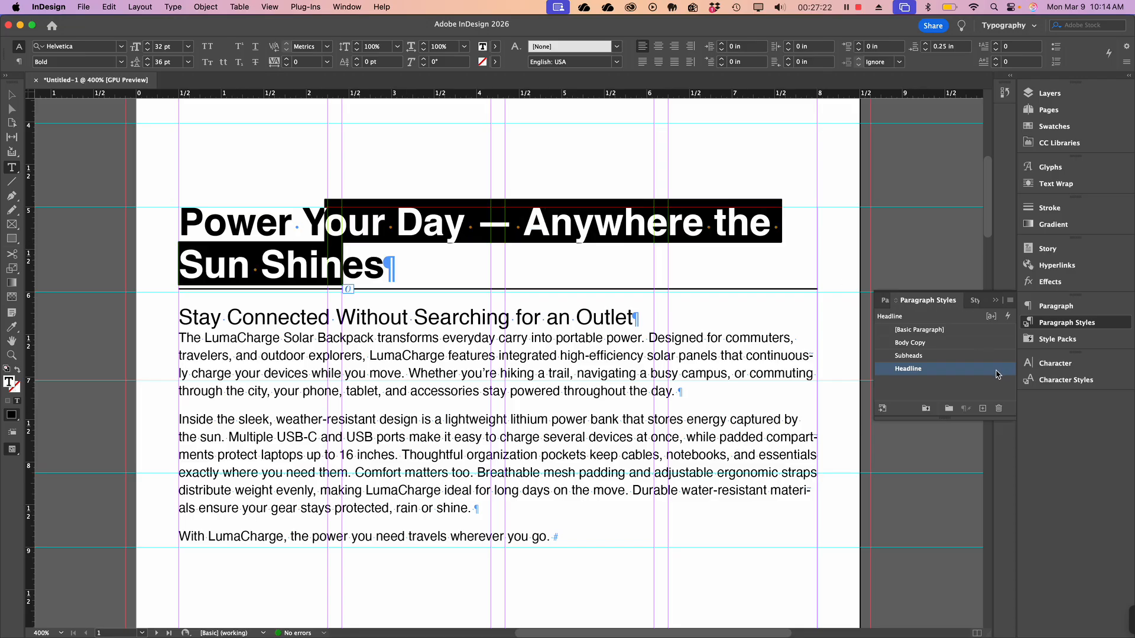
double_click(997, 374)
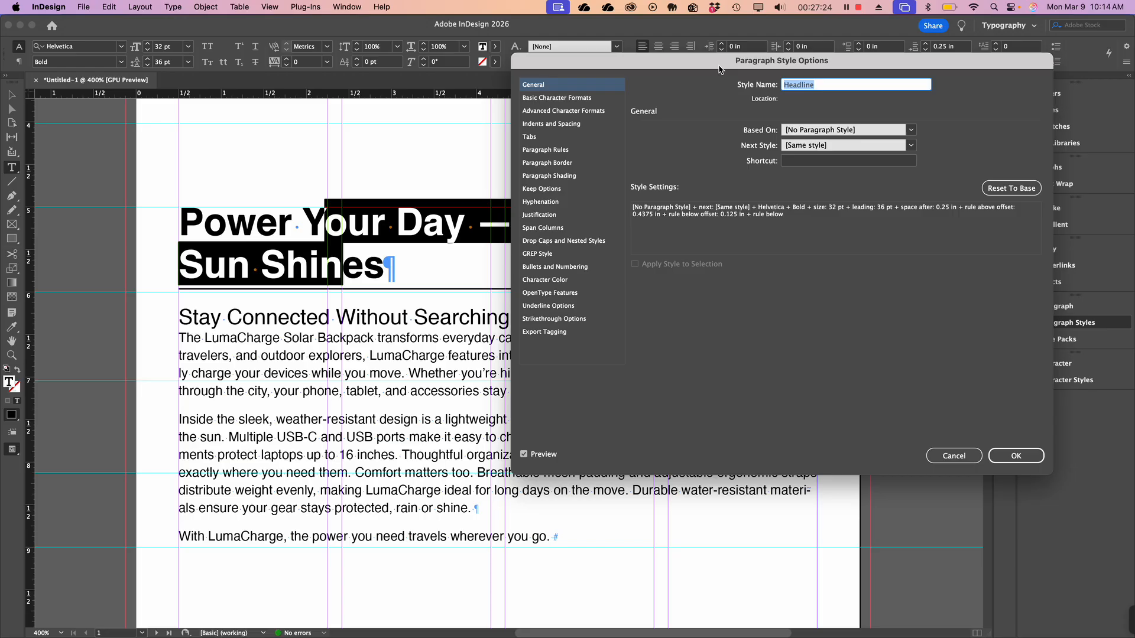
drag(720, 70, 787, 46)
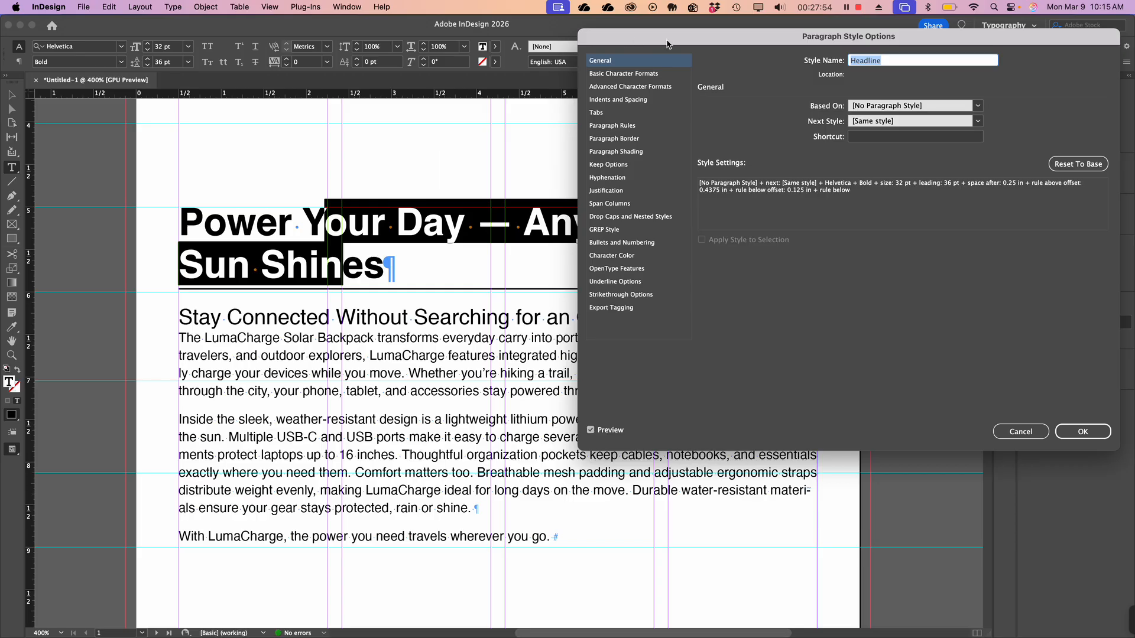
Step: Review the Headline style's spacing, tabs, rules, border and shading settings, and turn off its hyphenation
click(620, 100)
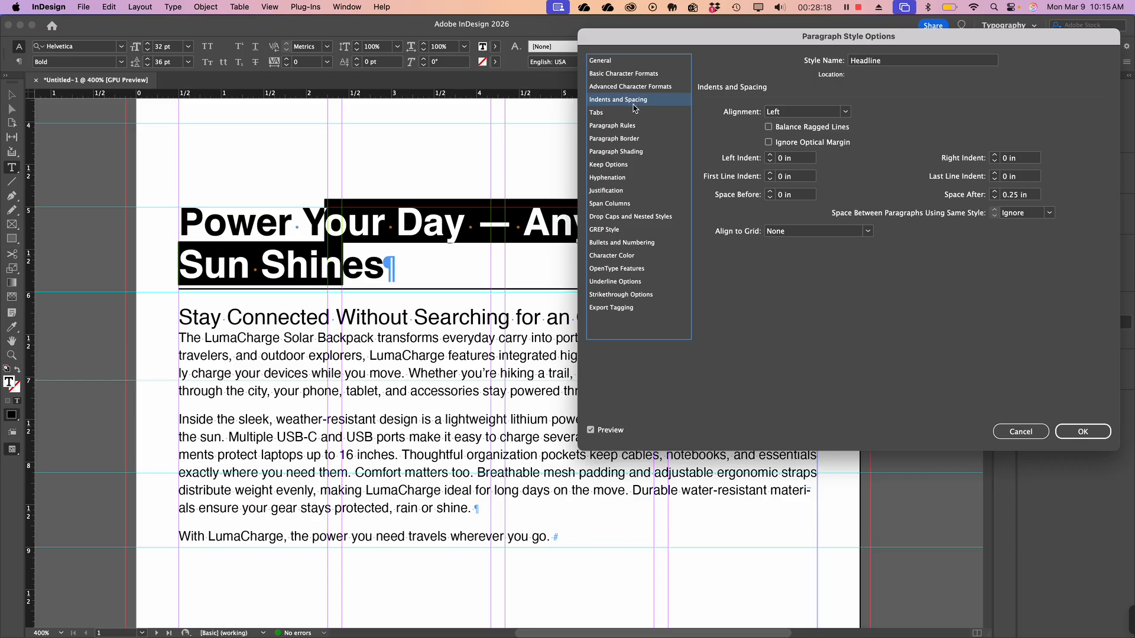
click(597, 113)
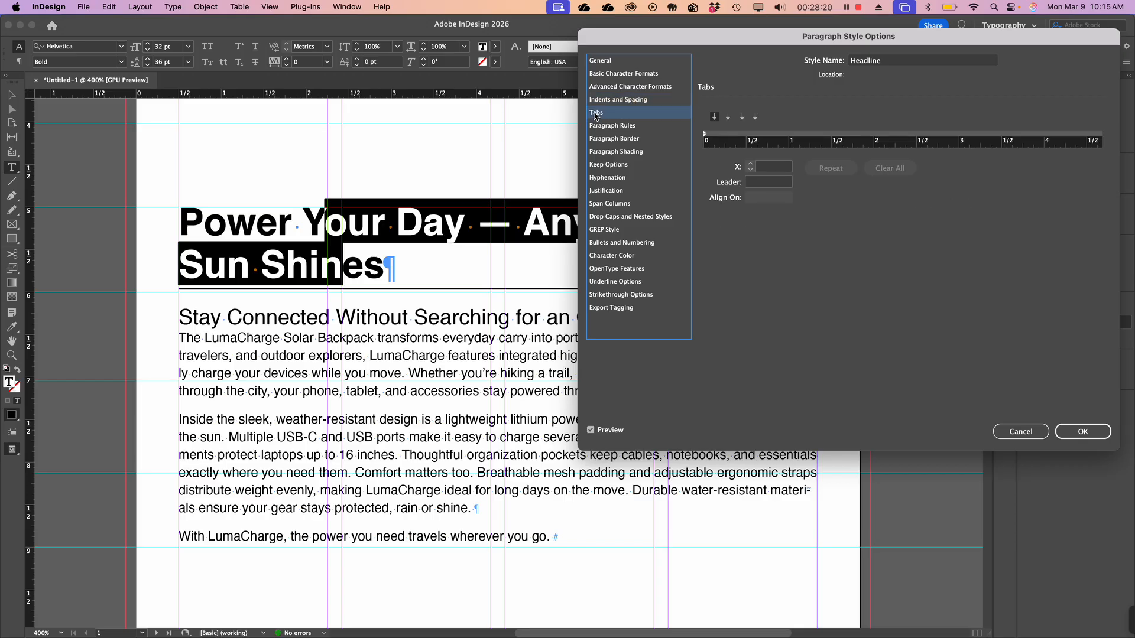
click(628, 126)
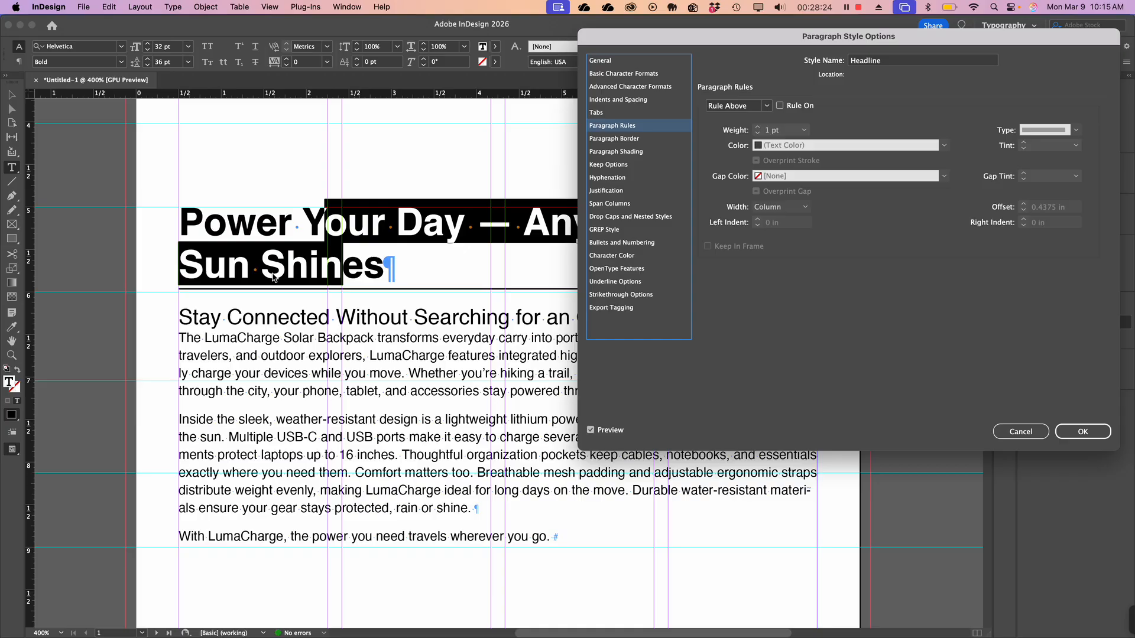
click(613, 139)
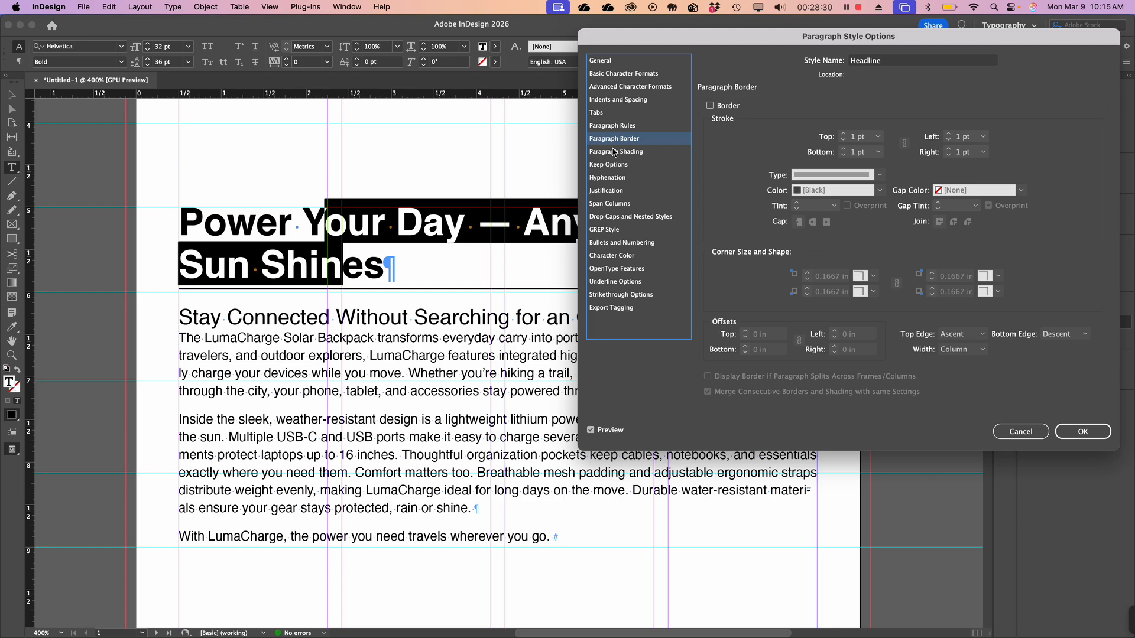
click(613, 152)
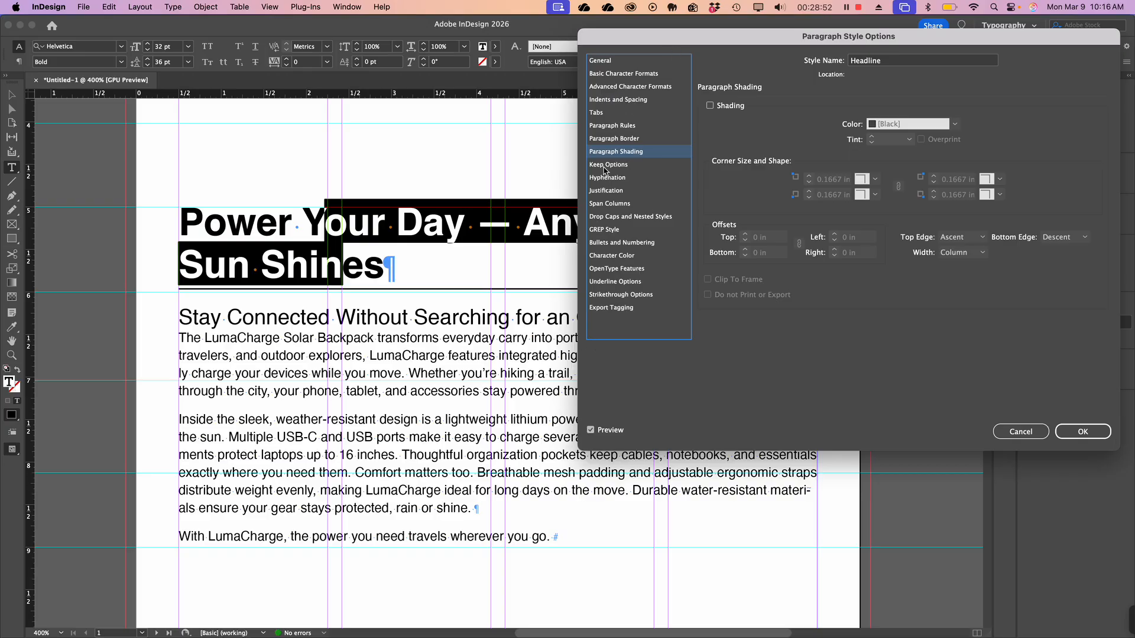
click(606, 190)
click(606, 179)
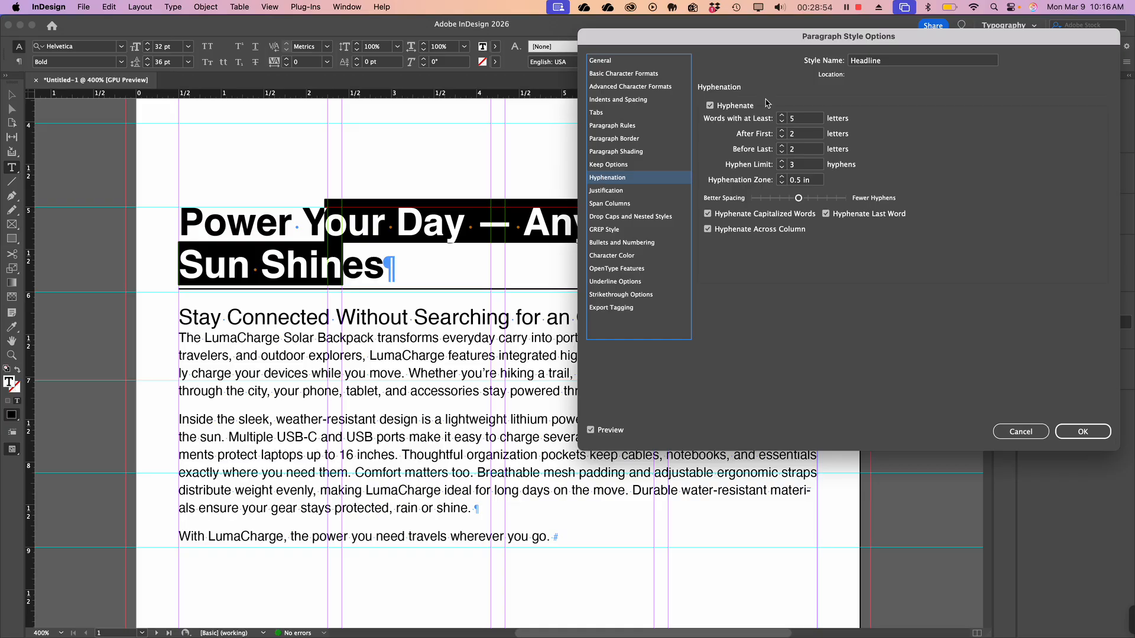
click(711, 106)
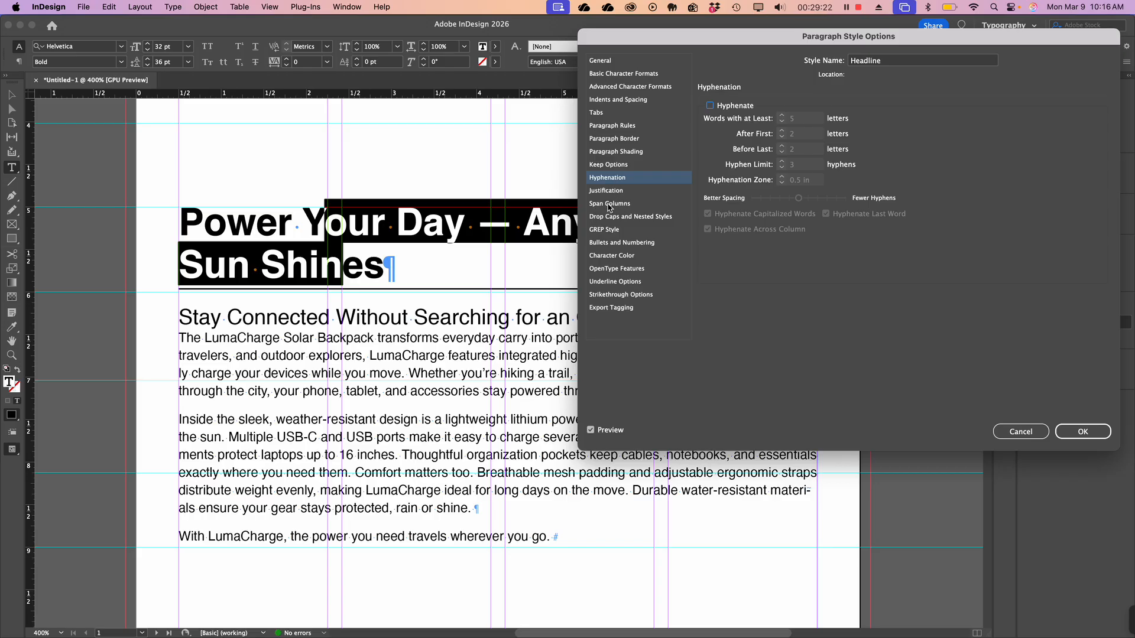
Step: Set the Headline style's character color to C=100 M=0 Y=0 K=0, accept the style changes and deselect the text
click(600, 223)
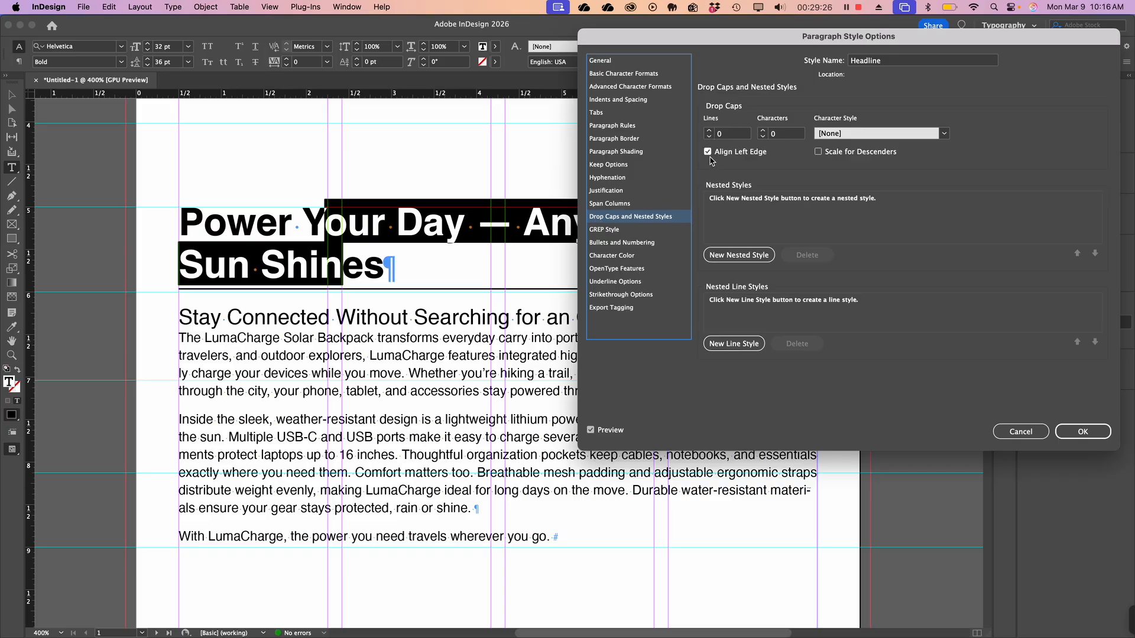
click(604, 258)
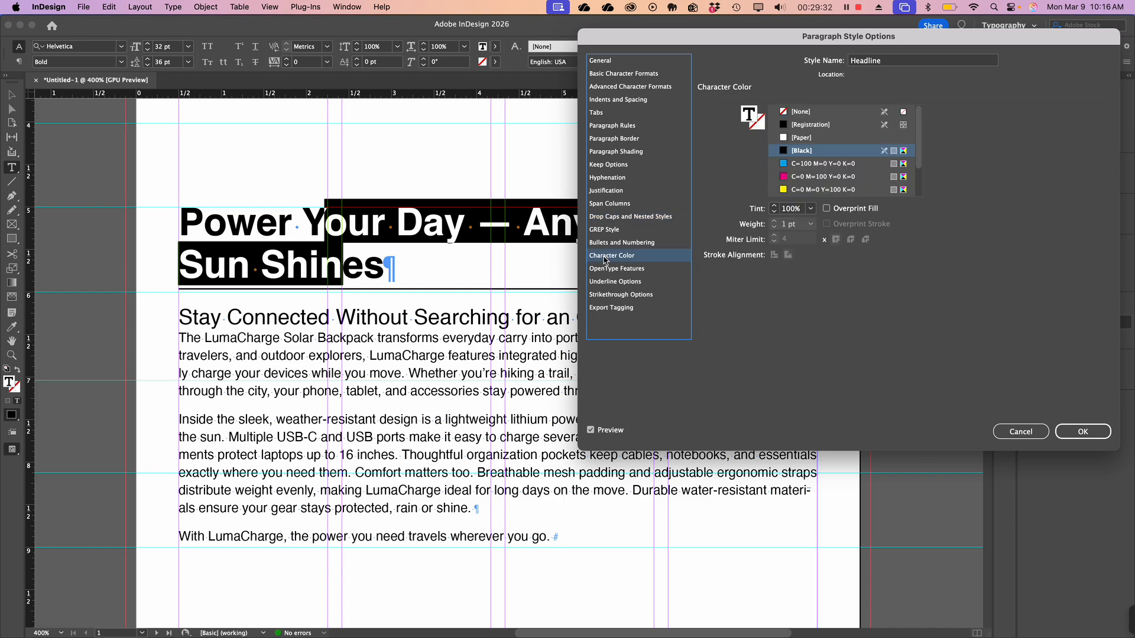
click(784, 166)
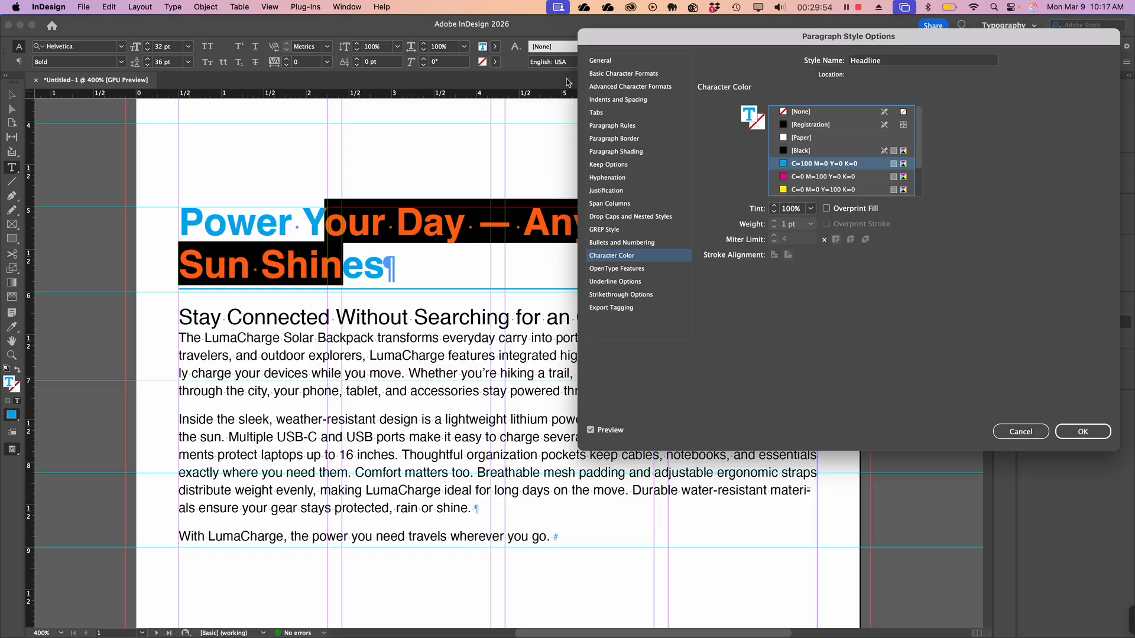
scroll(823, 176, down, 2)
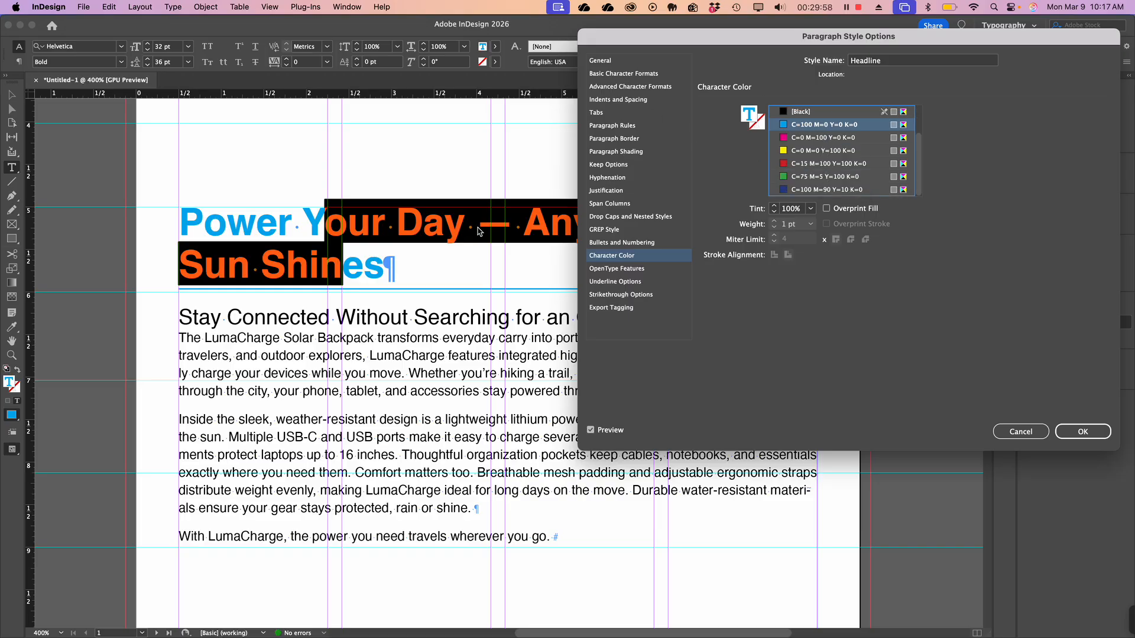
click(1083, 436)
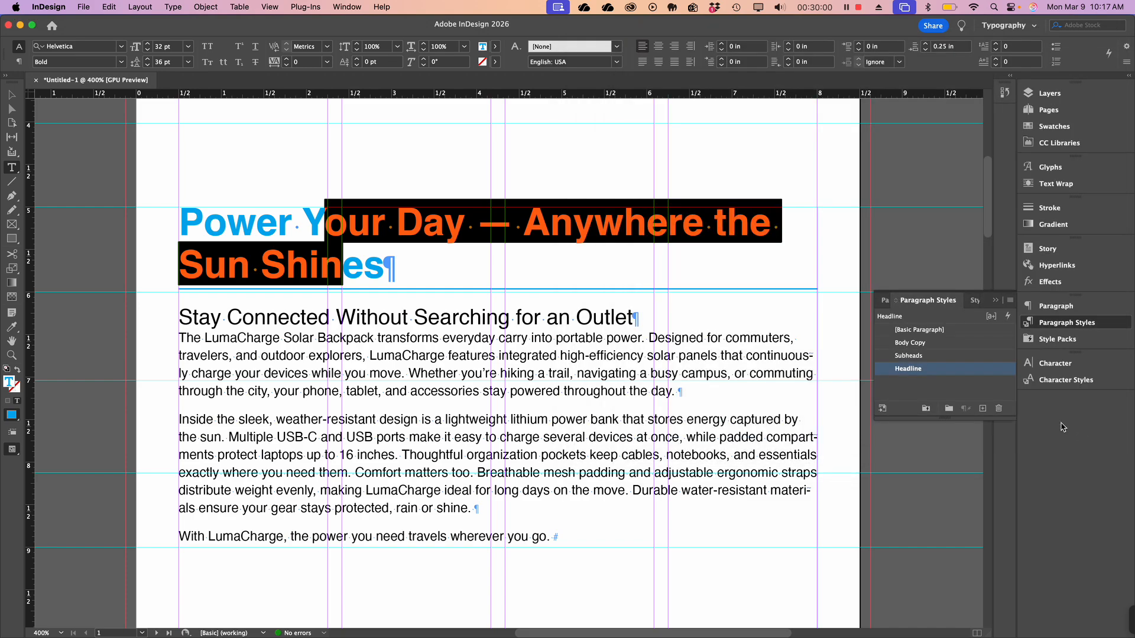
click(11, 97)
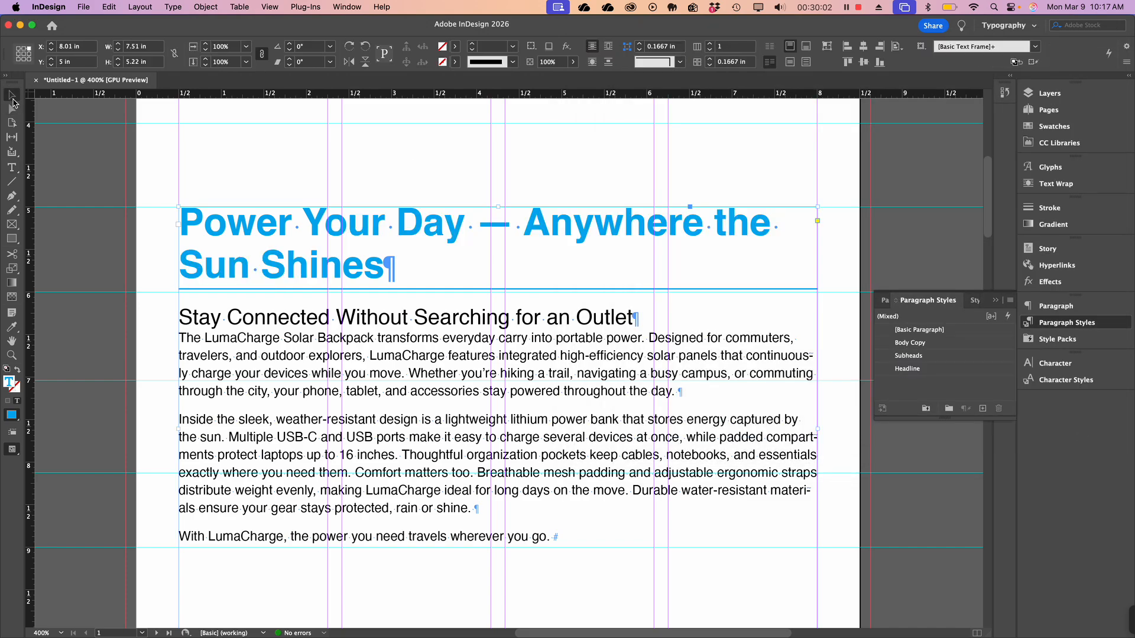
click(109, 182)
Step: Set the Subheads paragraph style's Space After to 0.125 in, accept the change and deselect the subhead
key(super+minus)
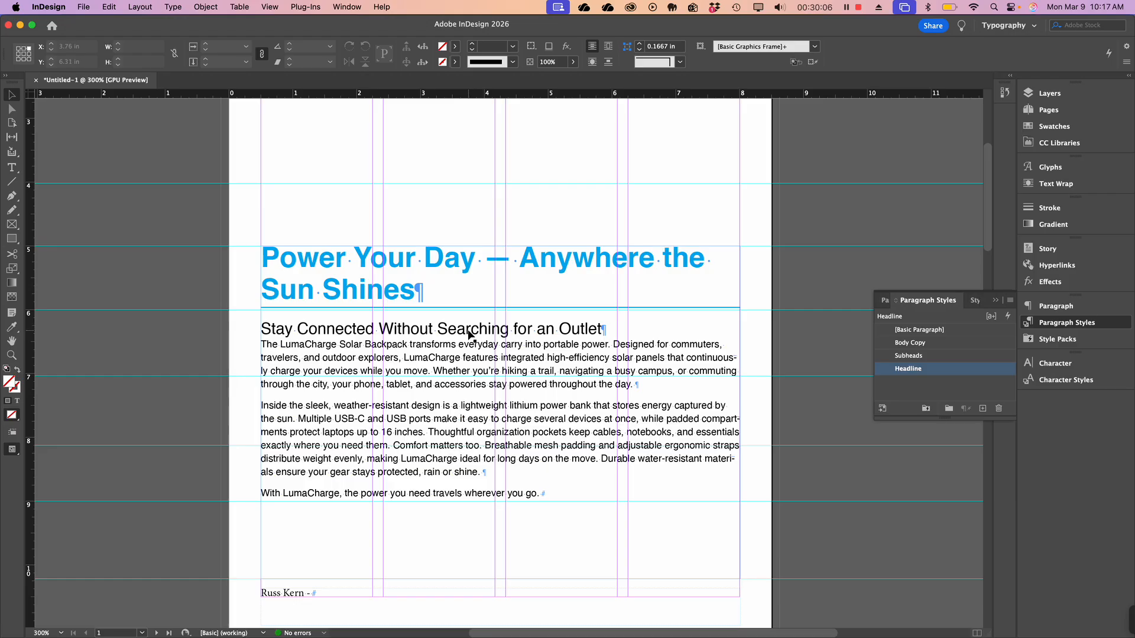
triple_click(423, 329)
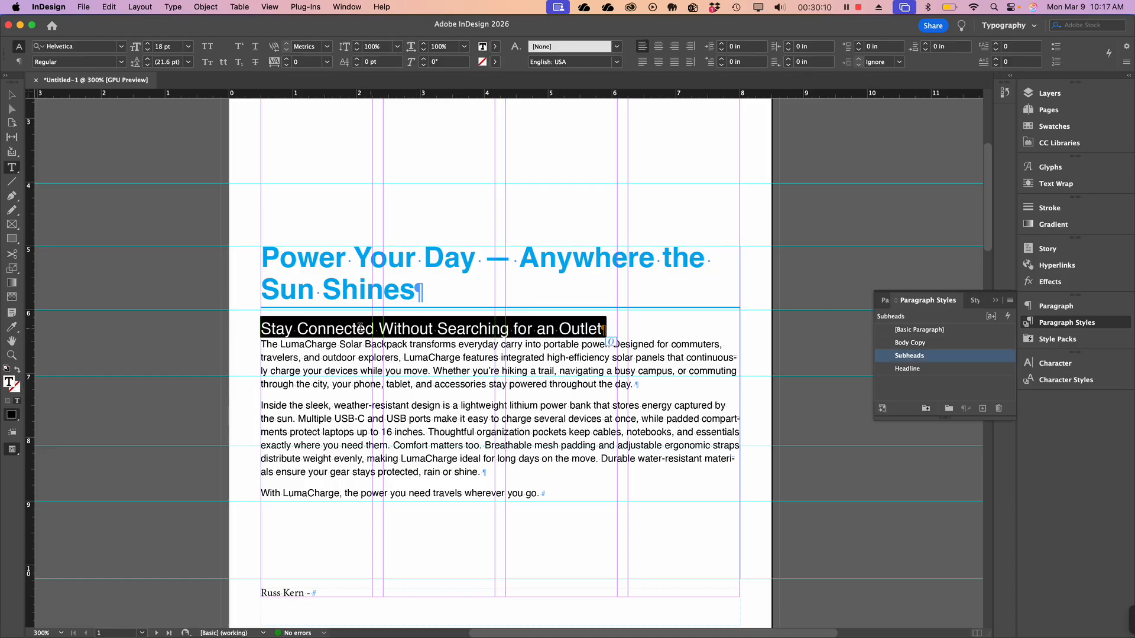
double_click(977, 360)
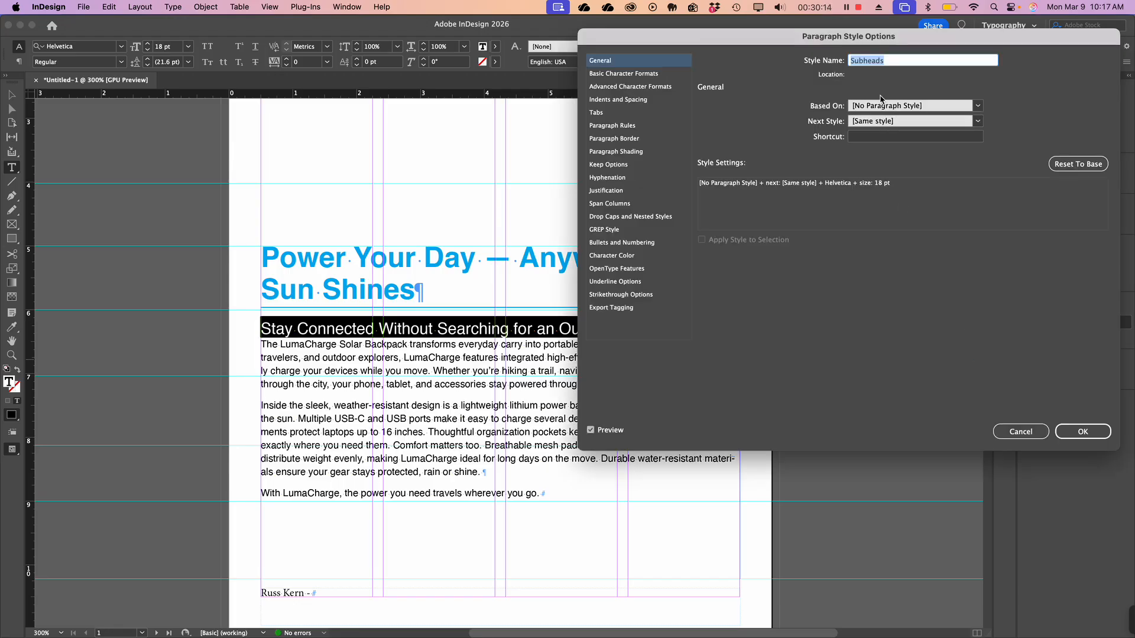
drag(782, 33, 772, 34)
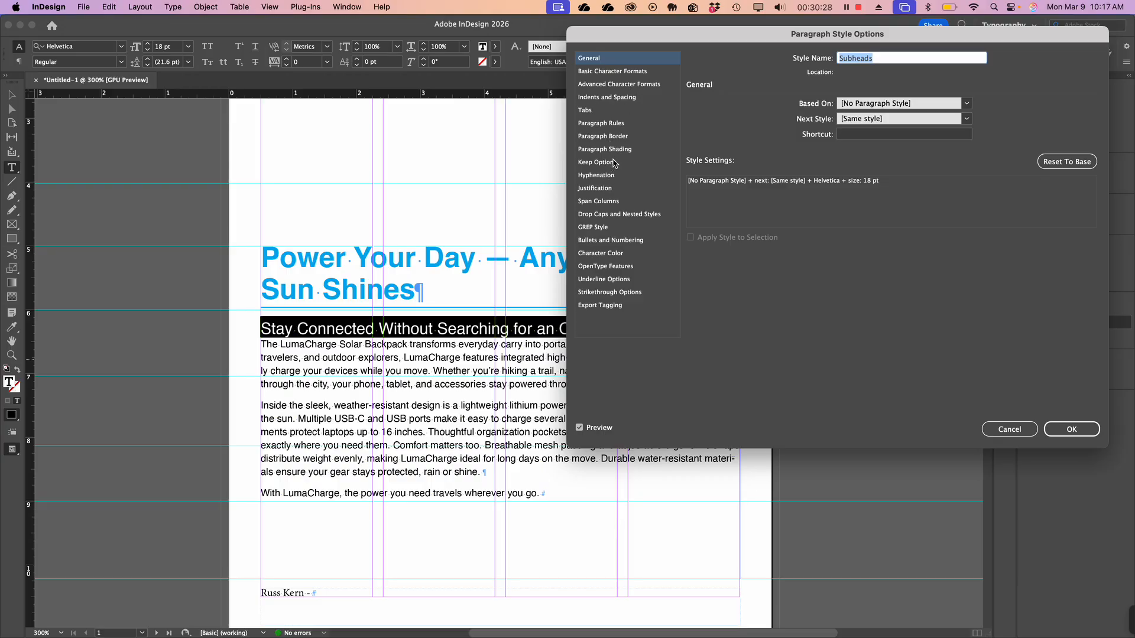
click(605, 102)
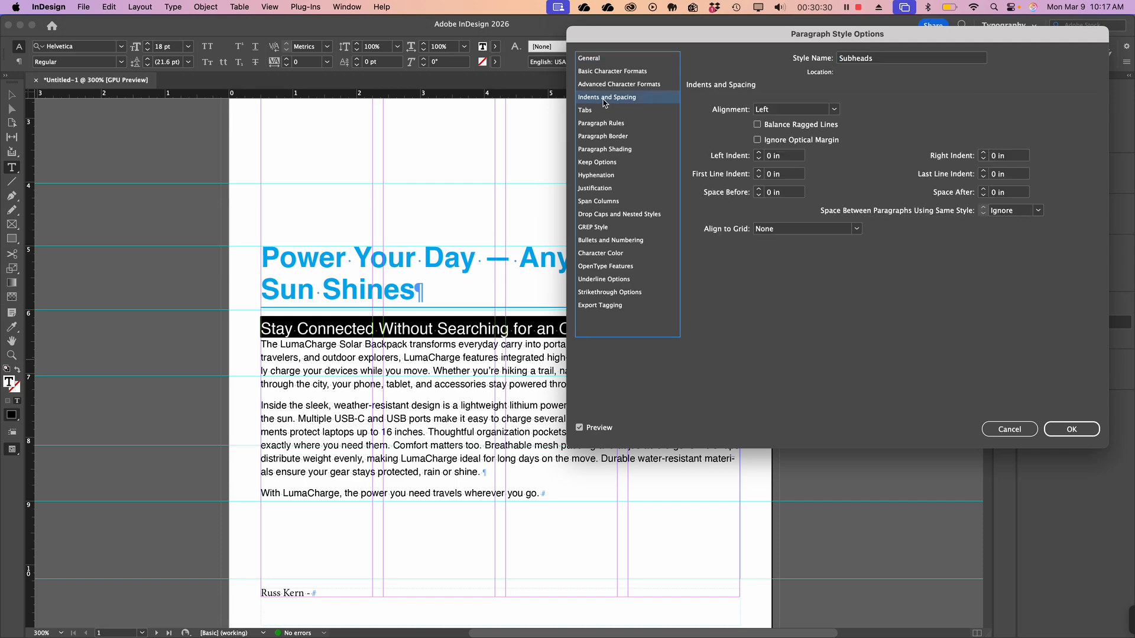
click(984, 191)
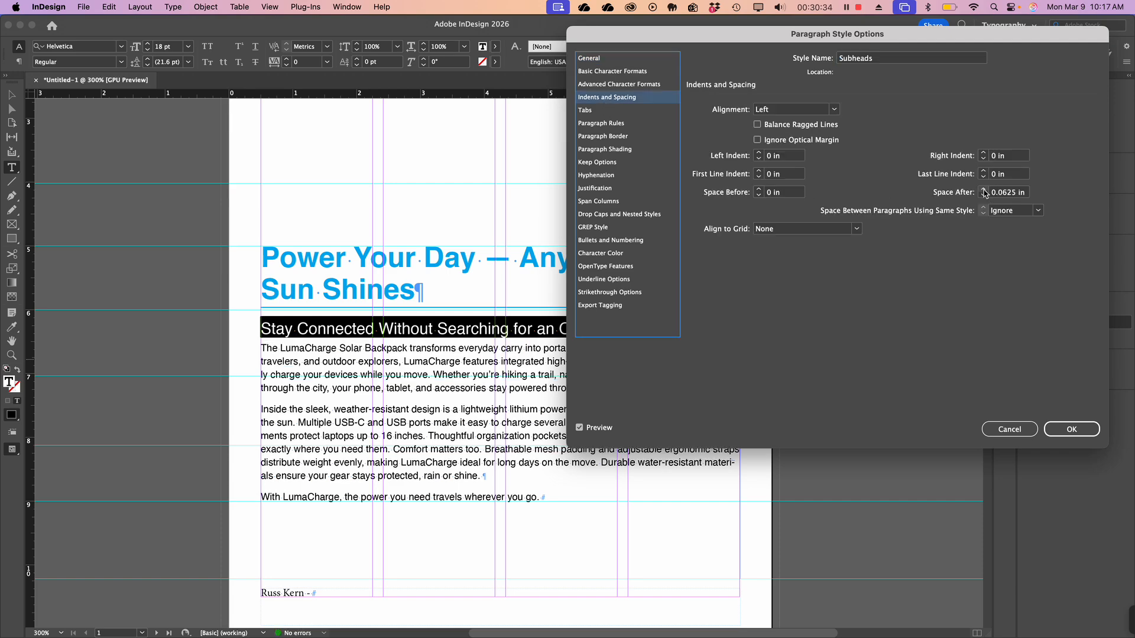
click(985, 190)
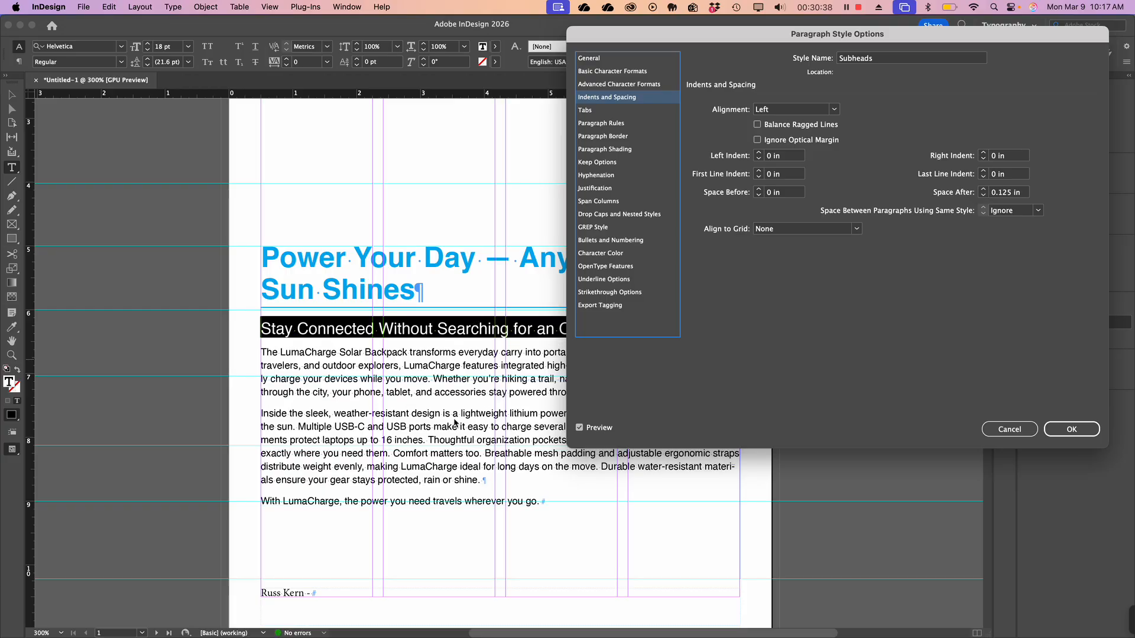
click(1072, 432)
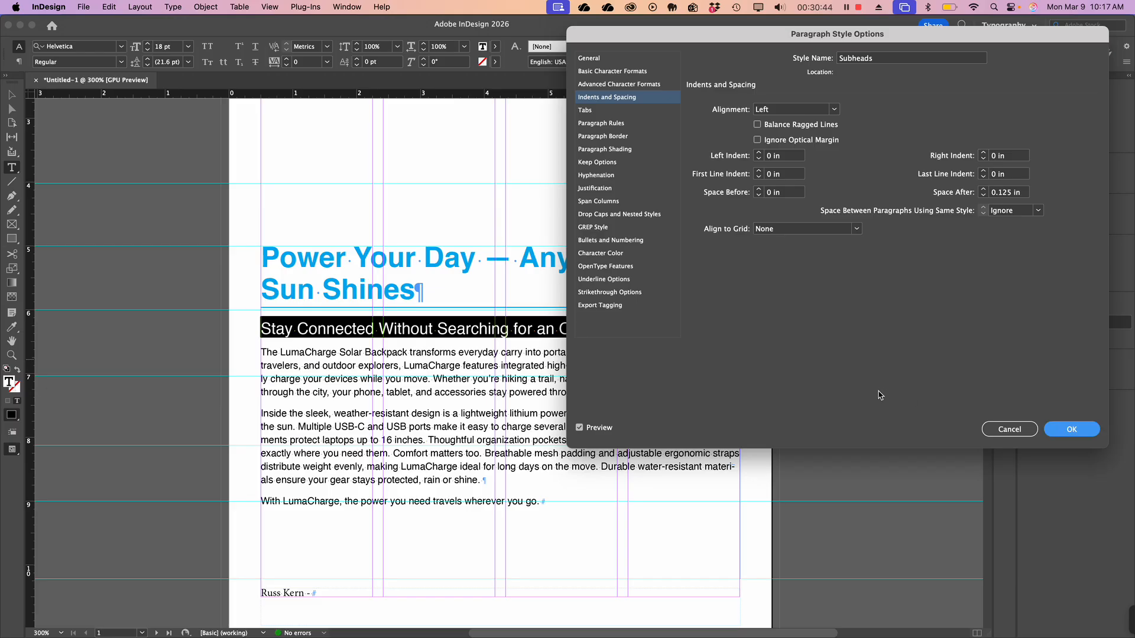
click(1072, 429)
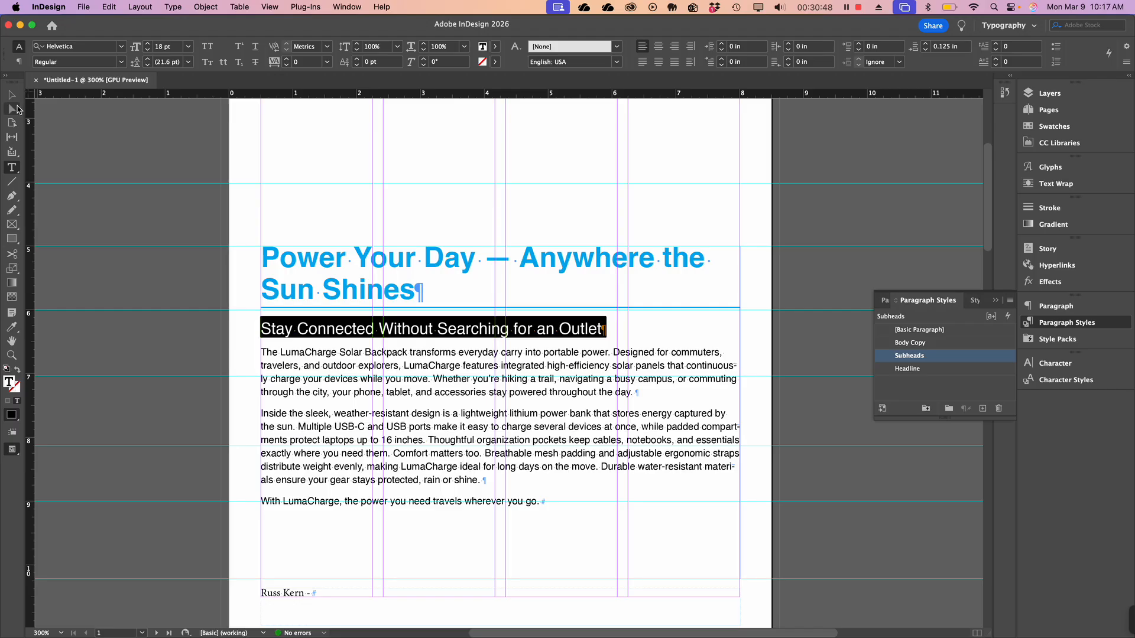
click(11, 95)
click(99, 168)
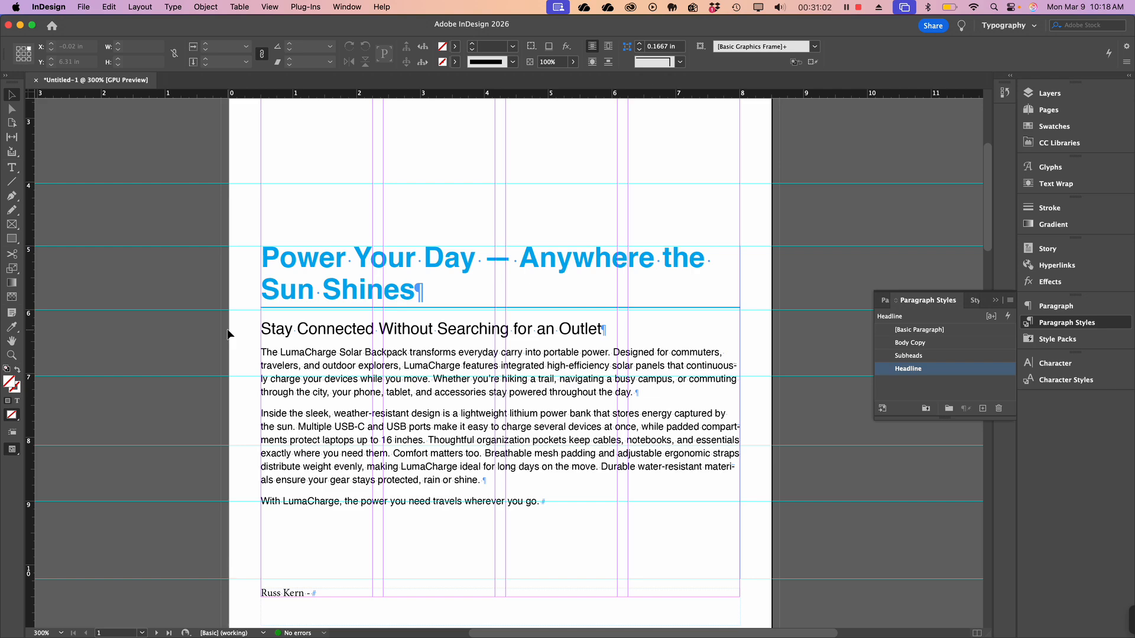
key(super+minus)
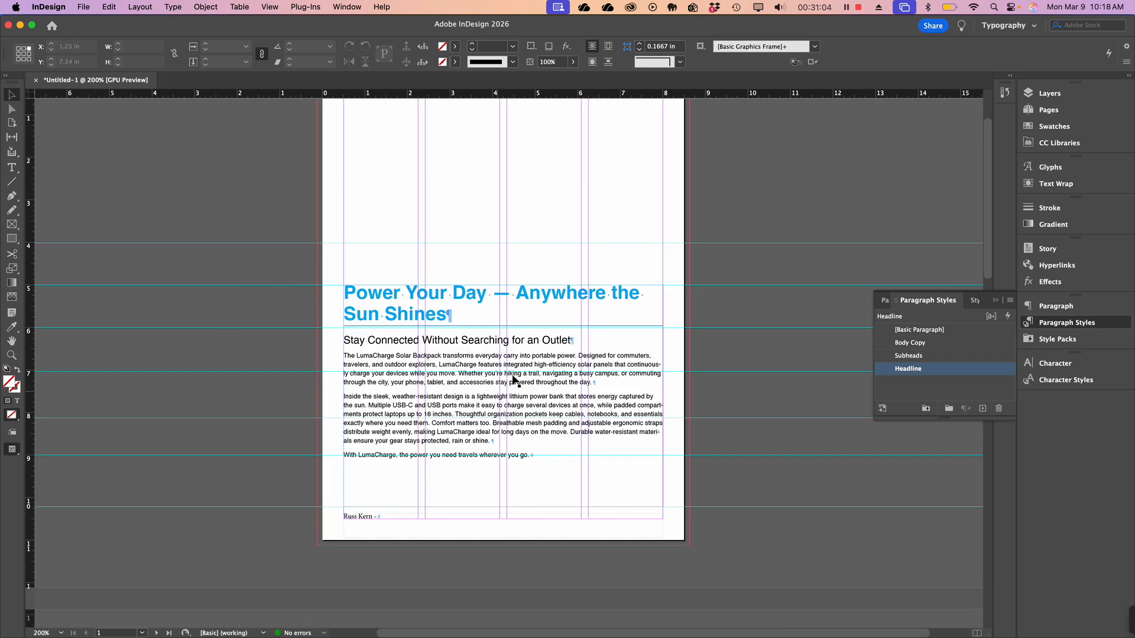
key(ctrl+super+q)
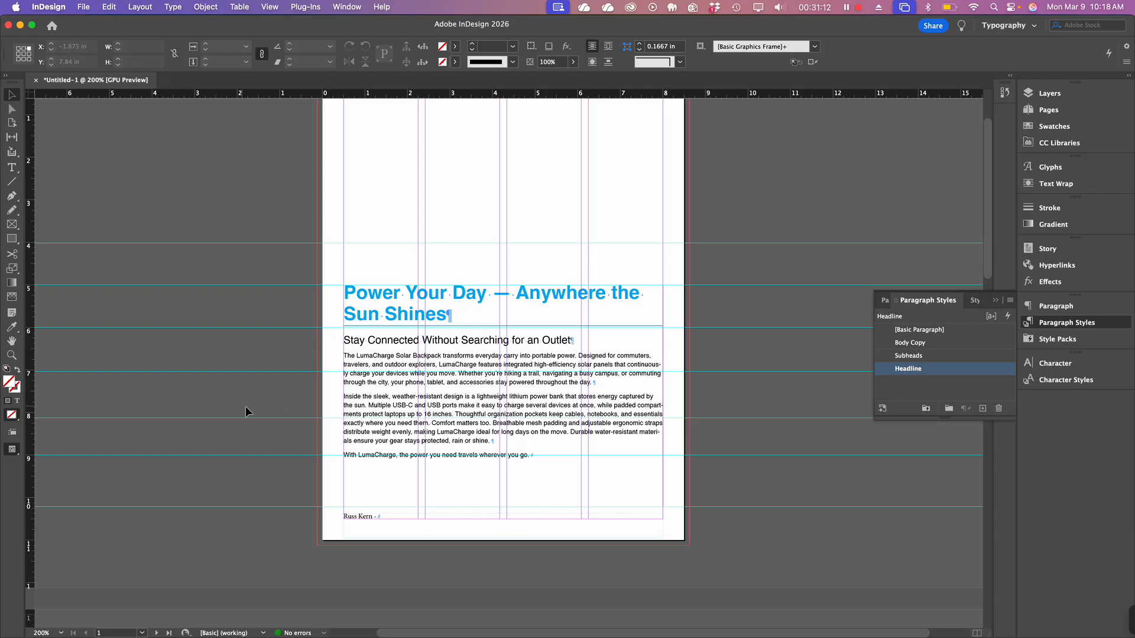
scroll(491, 365, up, 3)
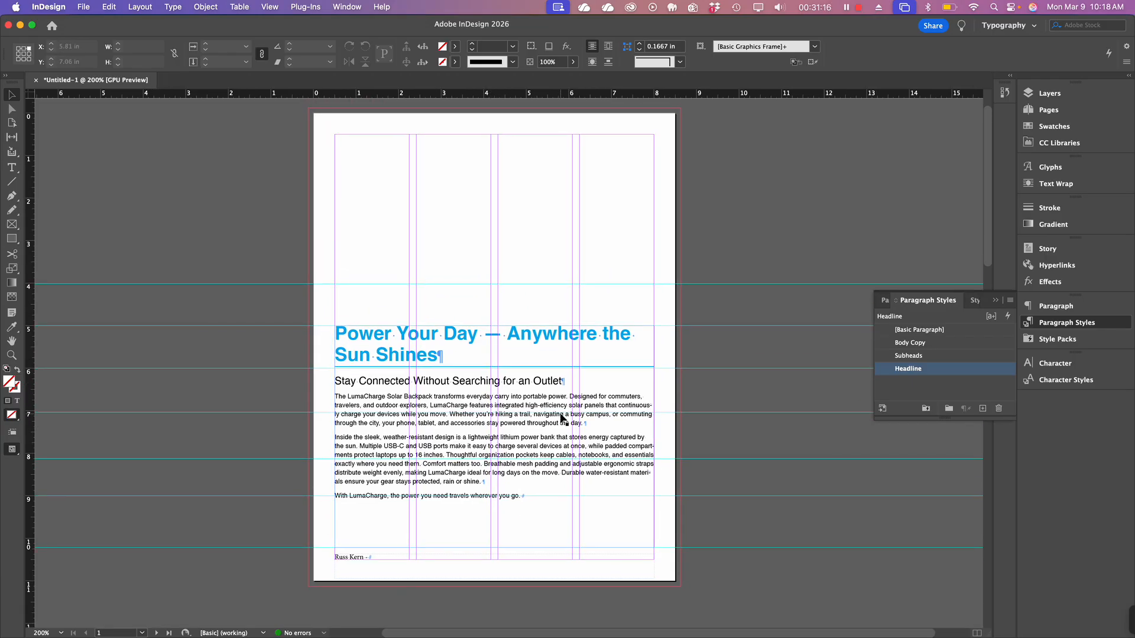
click(368, 495)
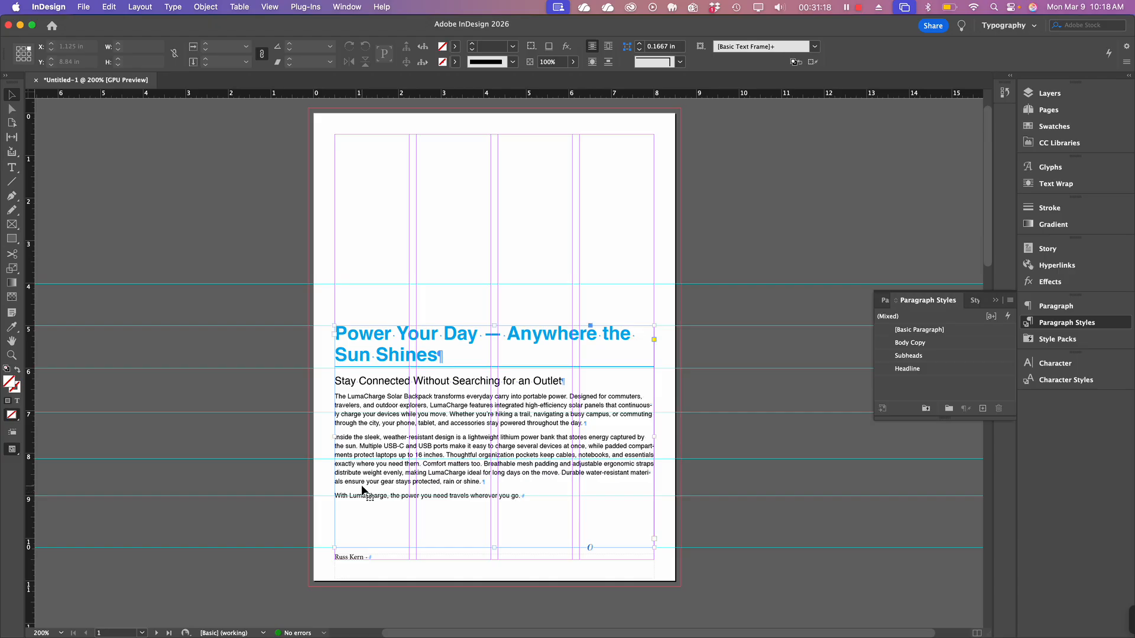
click(237, 412)
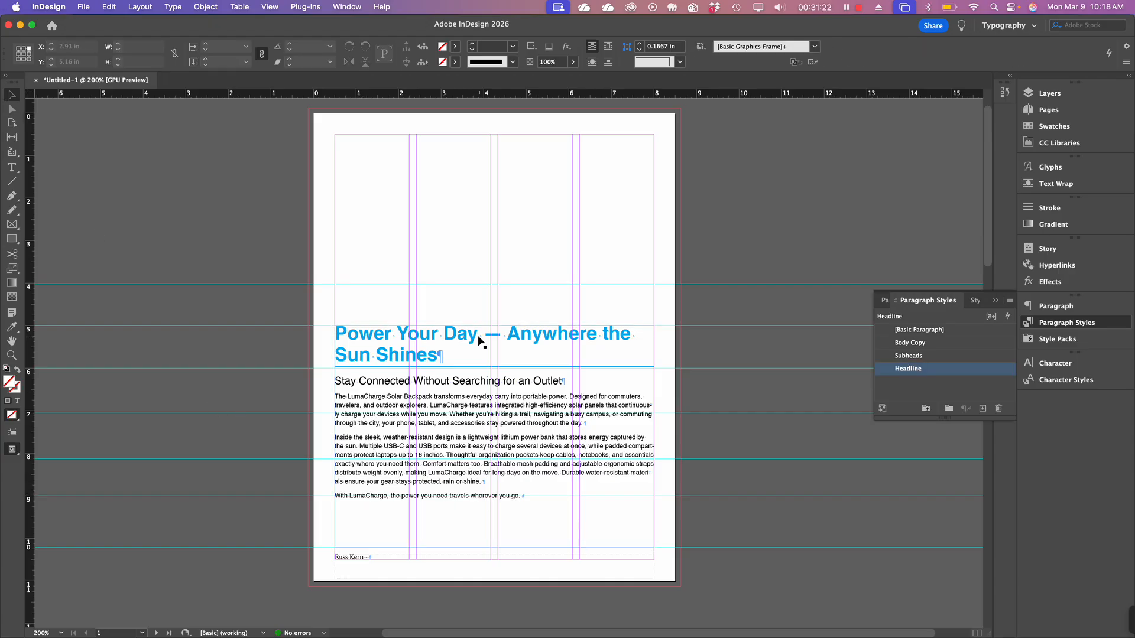
Step: Activate the Type tool for the blank second page and switch to the Sellsheets document in Microsoft Word
key(super+minus)
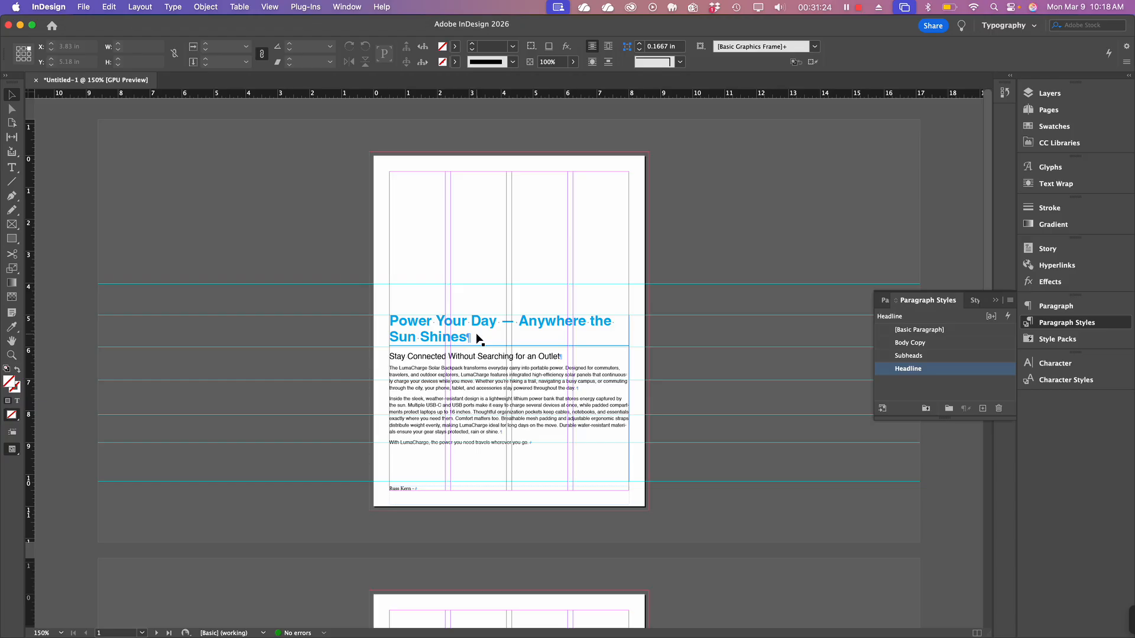
scroll(533, 435, down, 5)
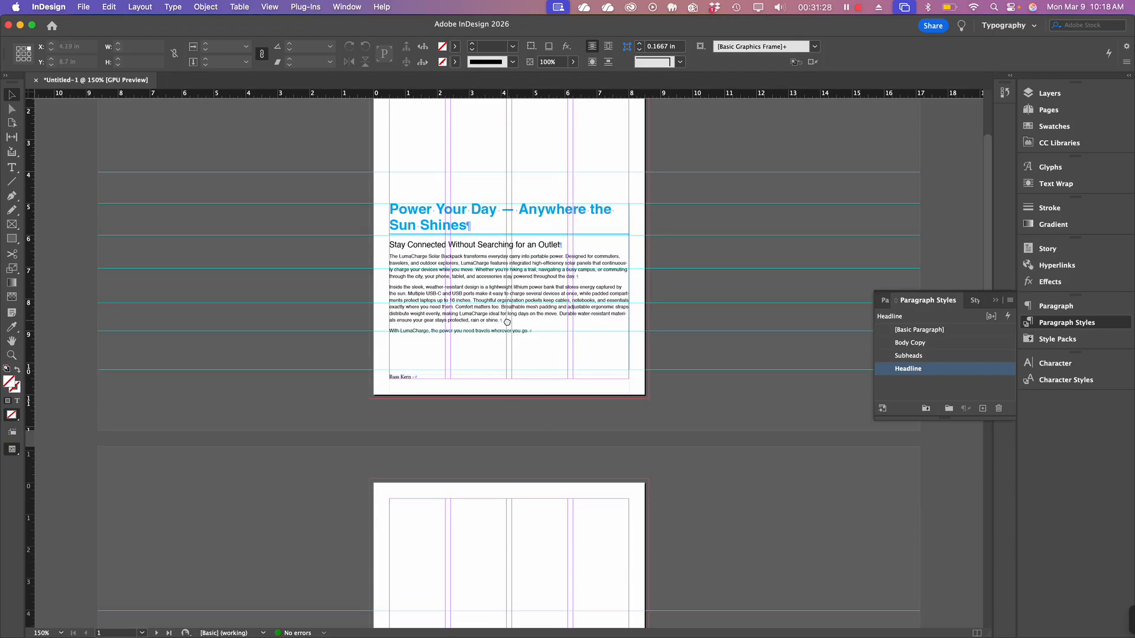
scroll(507, 322, up, 3)
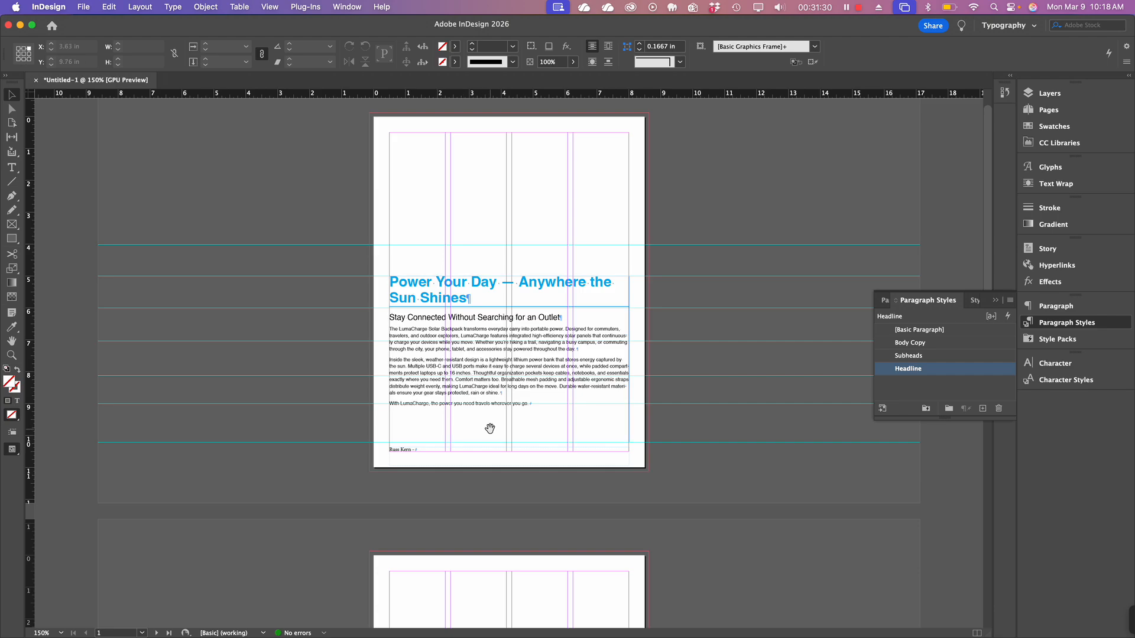
scroll(490, 429, down, 15)
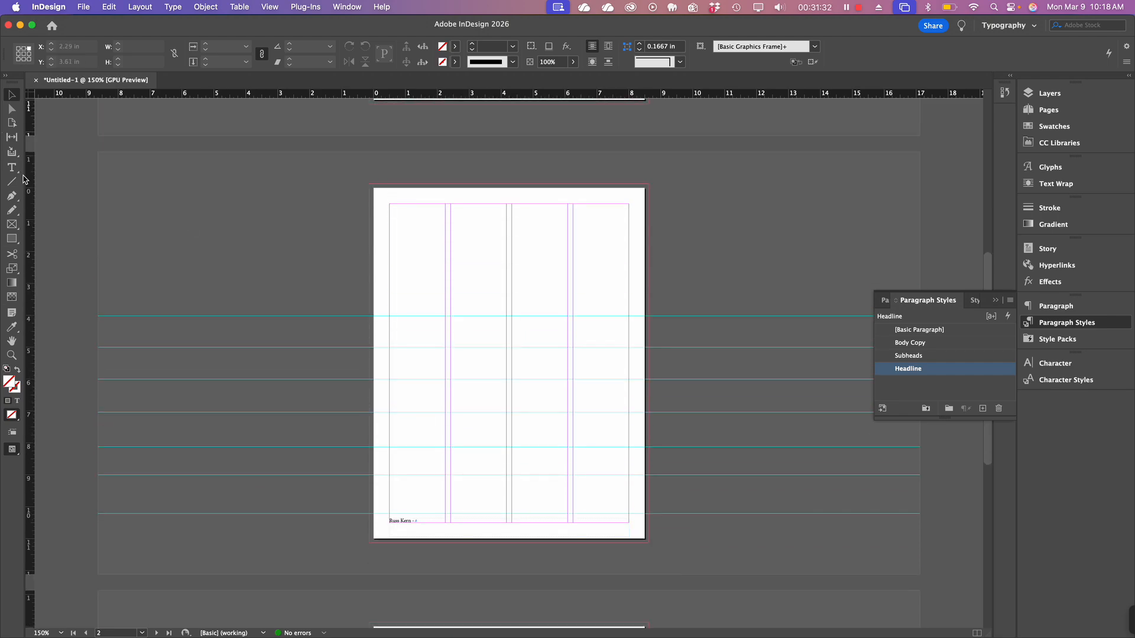
click(11, 167)
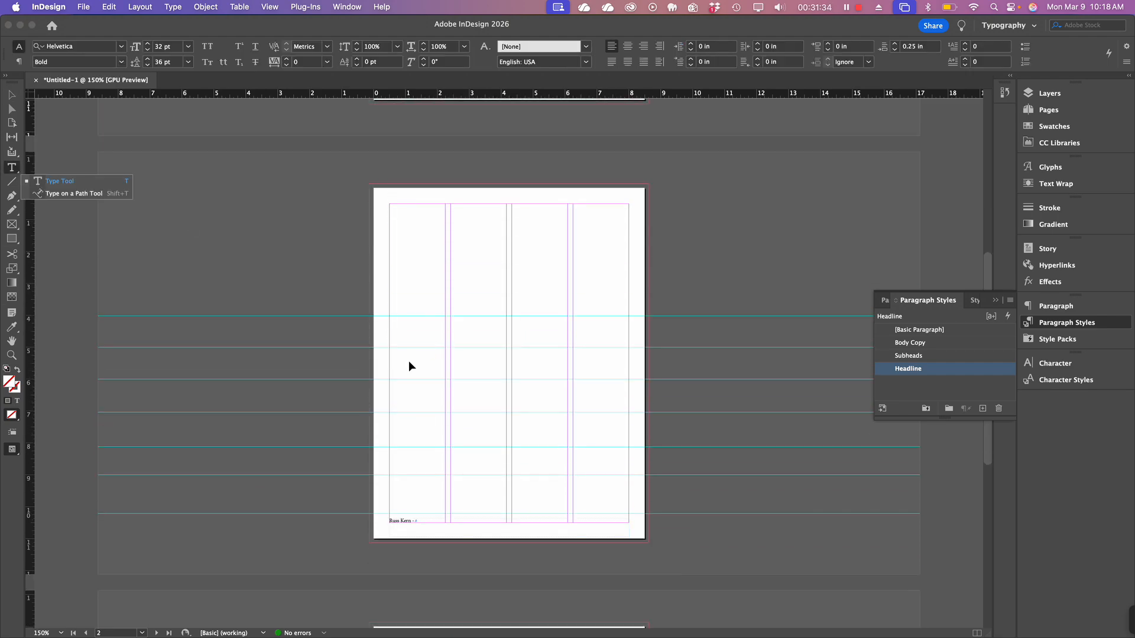
key(super+Tab)
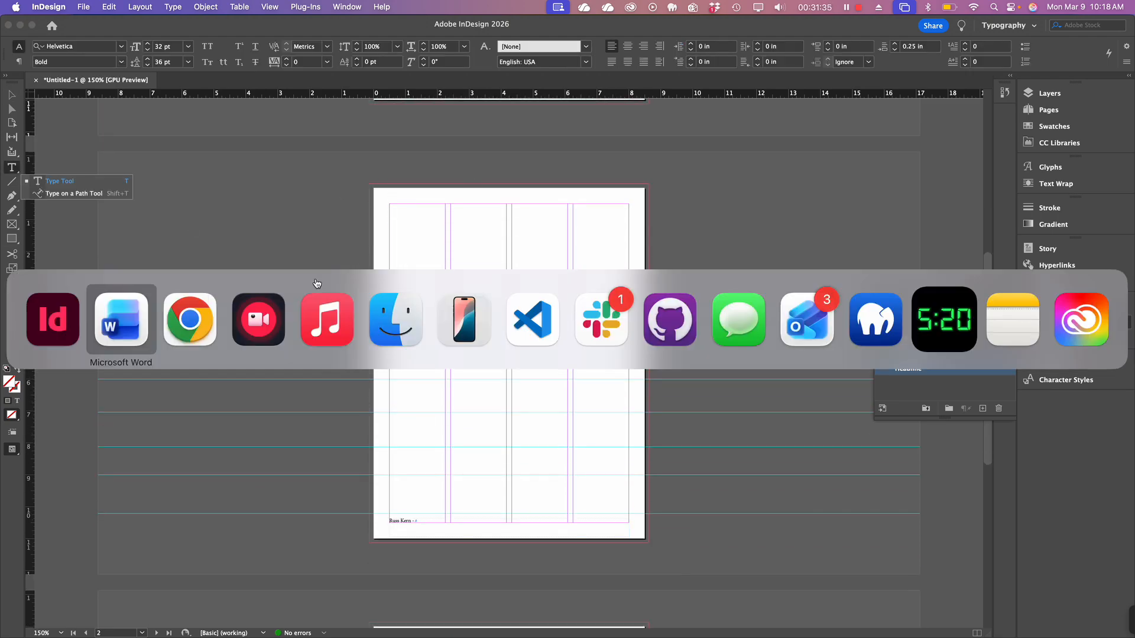
click(121, 320)
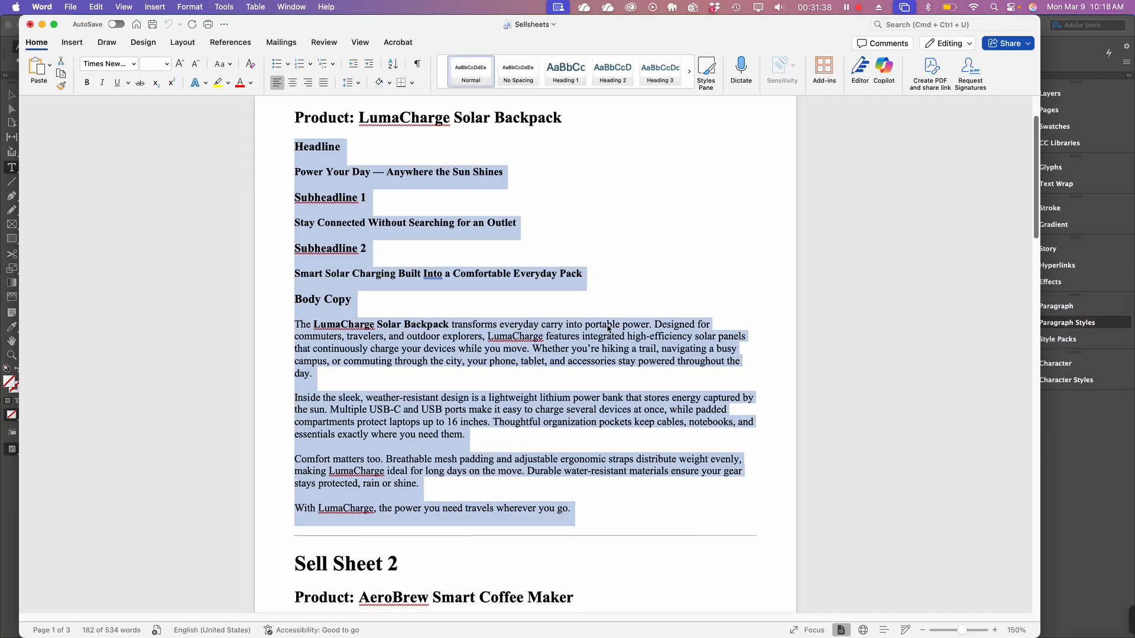
Step: Copy the Sell Sheet 2 text from "Product: AeroBrew Smart Coffee Maker" through the closing "With AeroBrew" line
scroll(609, 329, down, 10)
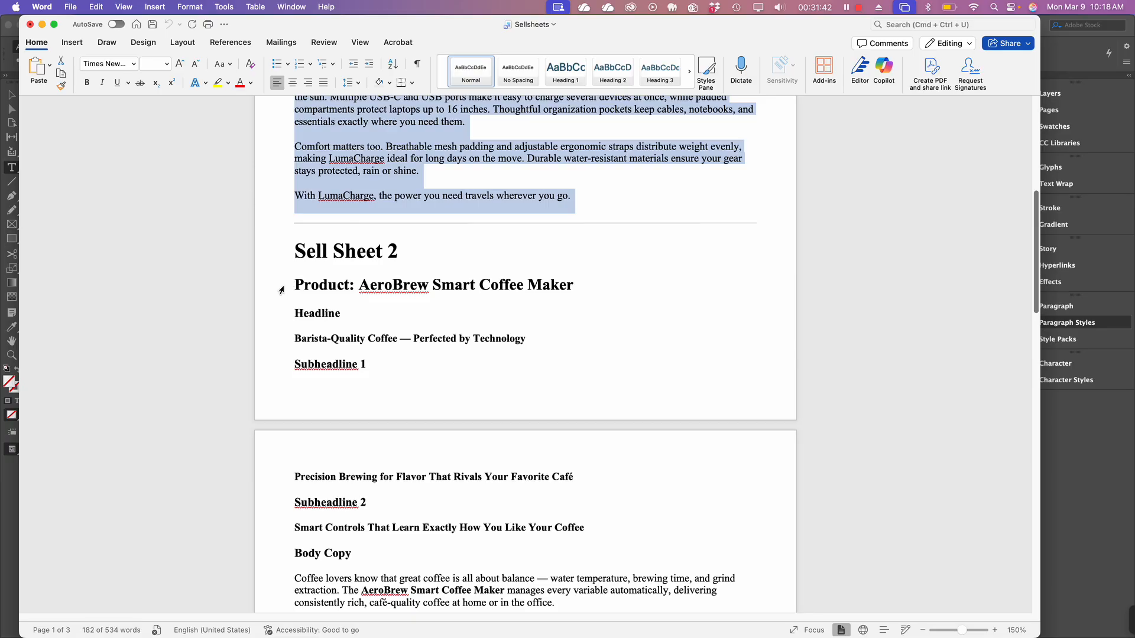
click(296, 285)
drag(296, 285, 380, 375)
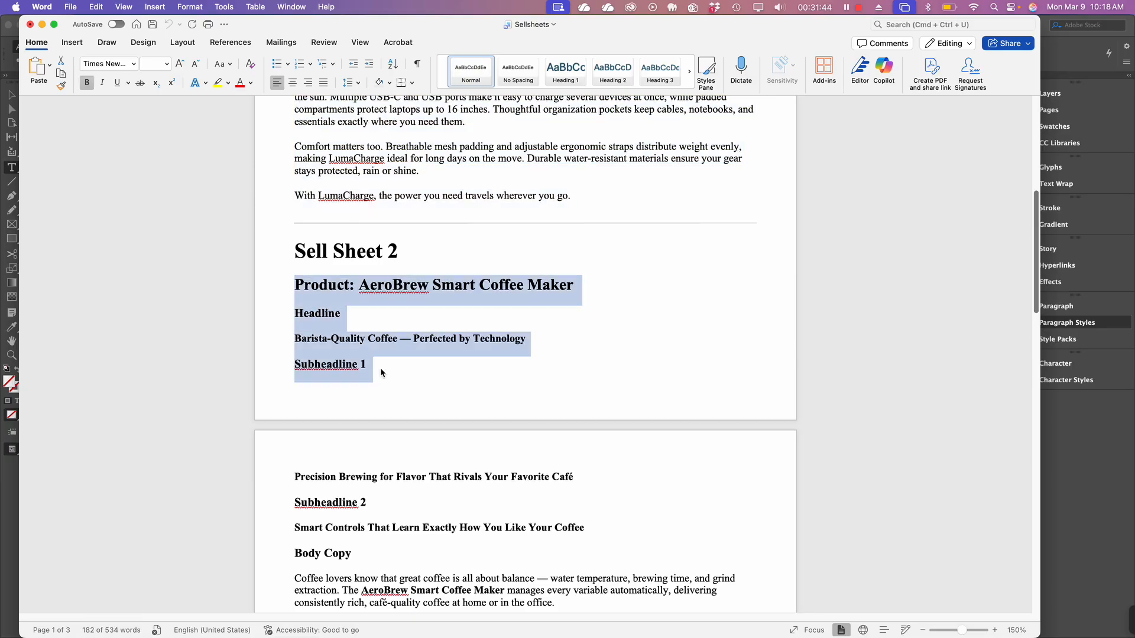
scroll(381, 375, down, 4)
scroll(387, 375, down, 5)
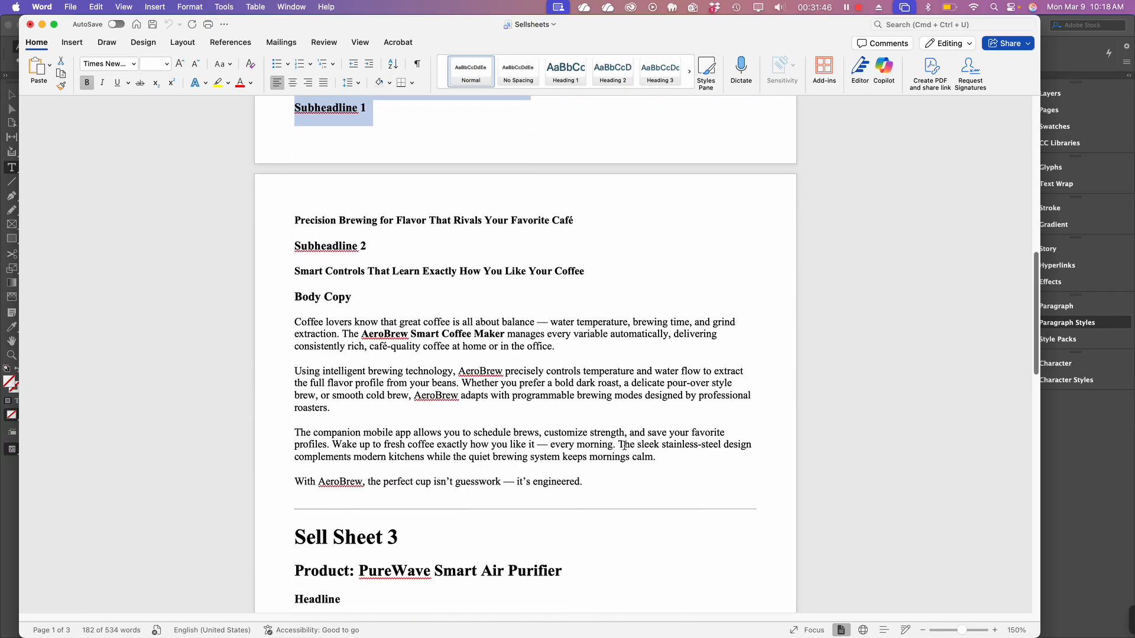
shift+click(599, 491)
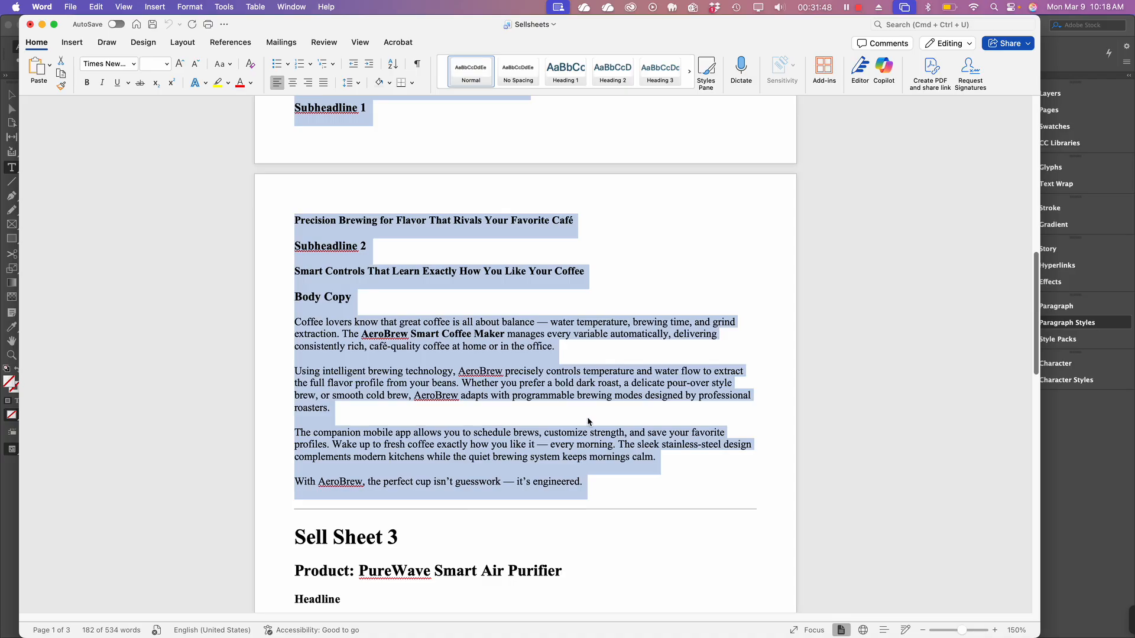
key(super+c)
scroll(355, 227, up, 3)
Step: Switch back to InDesign and paste the copied text into a new frame about 7.5 by 5 in between page 2's side margins
key(super+Tab)
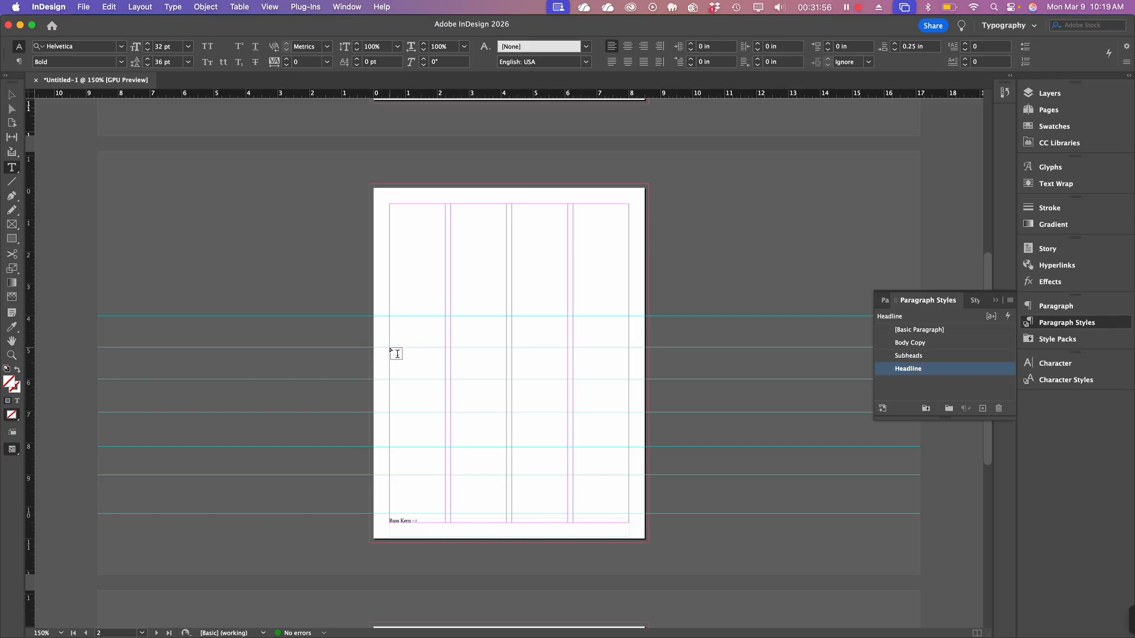
drag(391, 349, 632, 508)
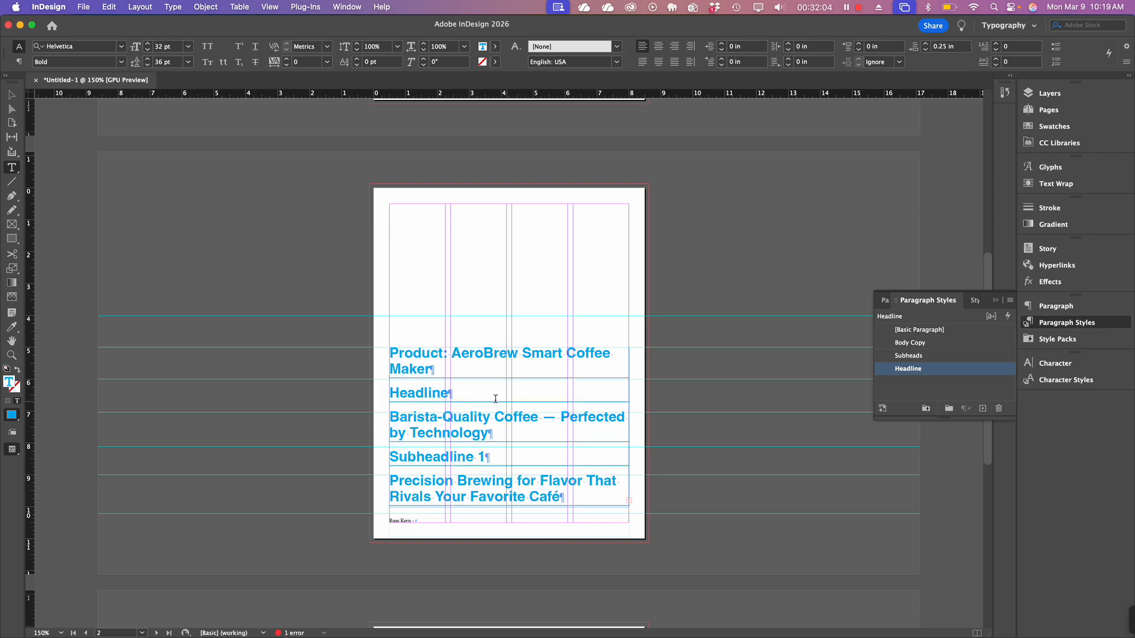
key(super+q)
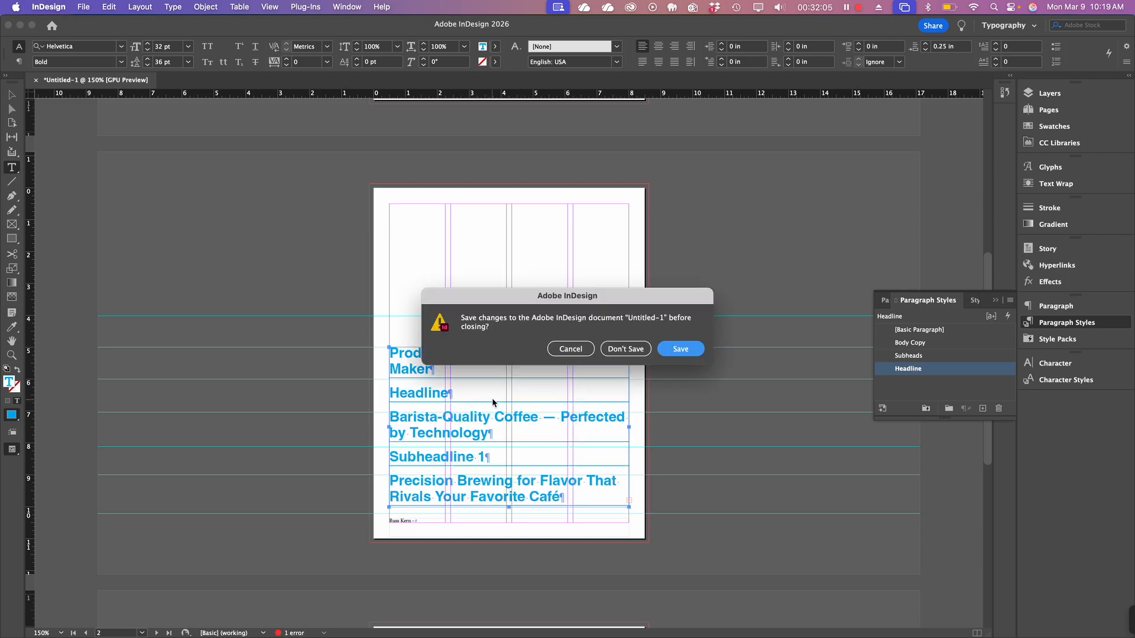
click(582, 350)
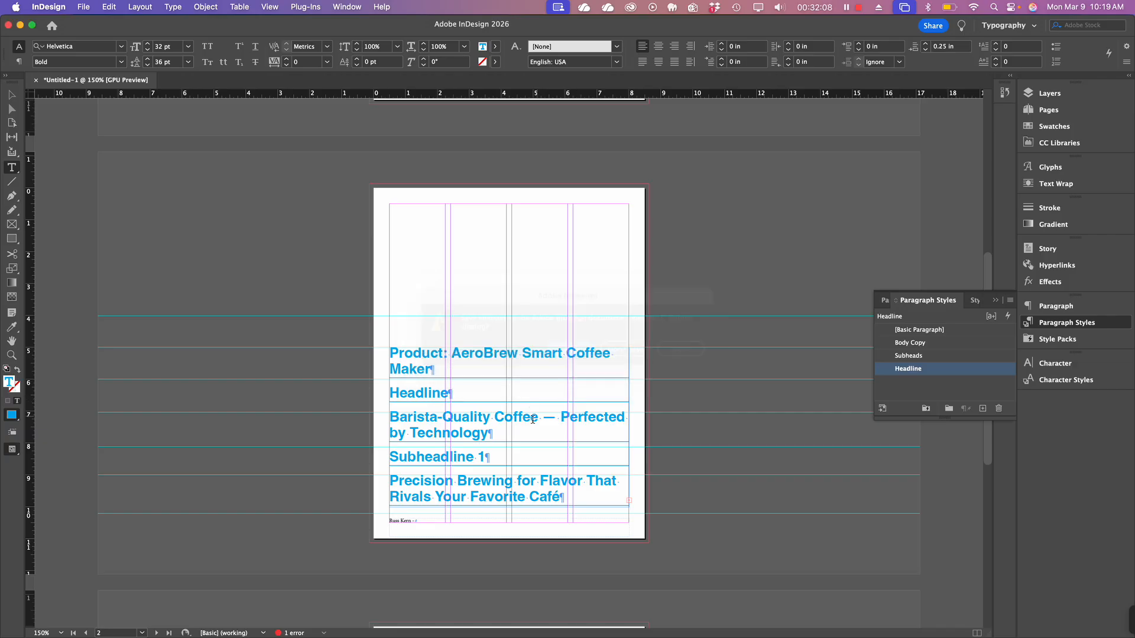
Step: Apply the Body Copy paragraph style to all of the pasted AeroBrew text
key(super+a)
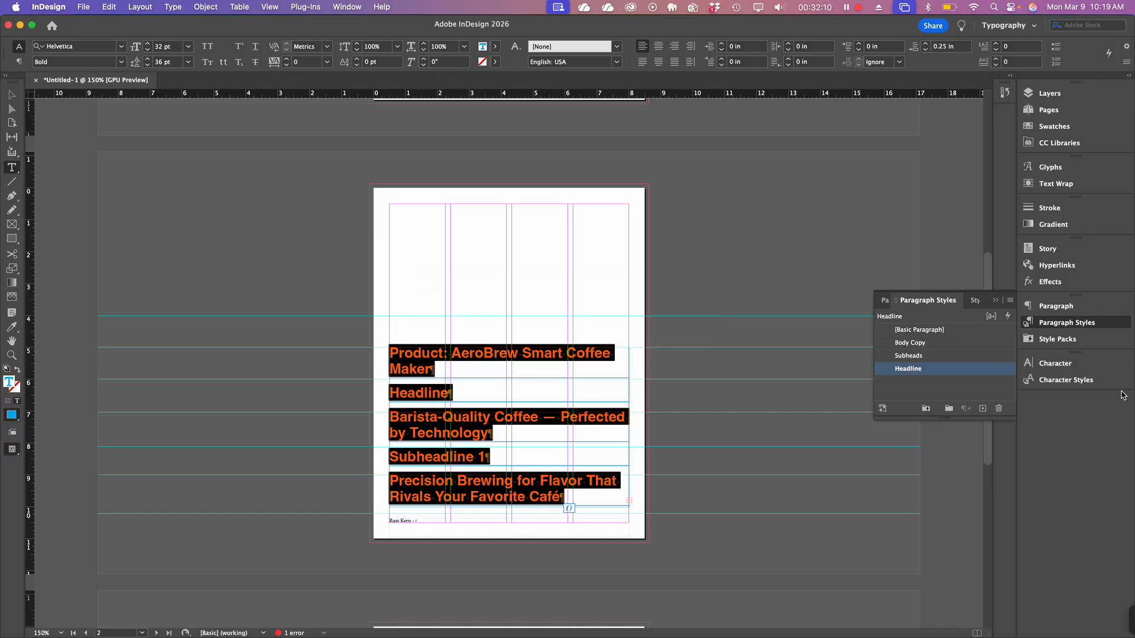
click(926, 343)
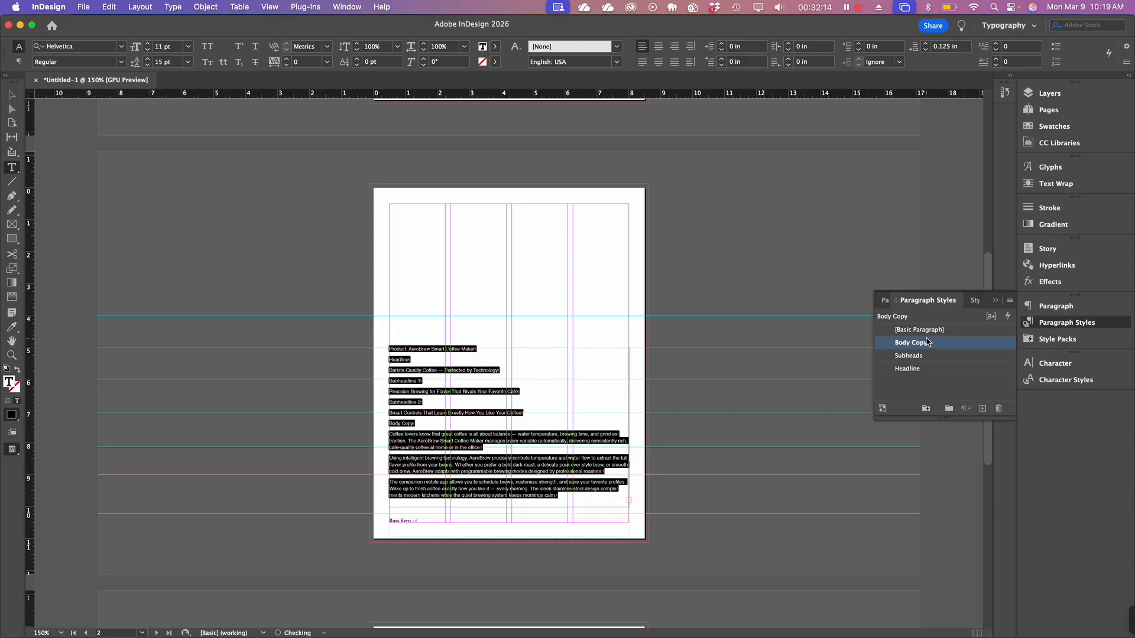
key(super+equal)
key(super+equal)
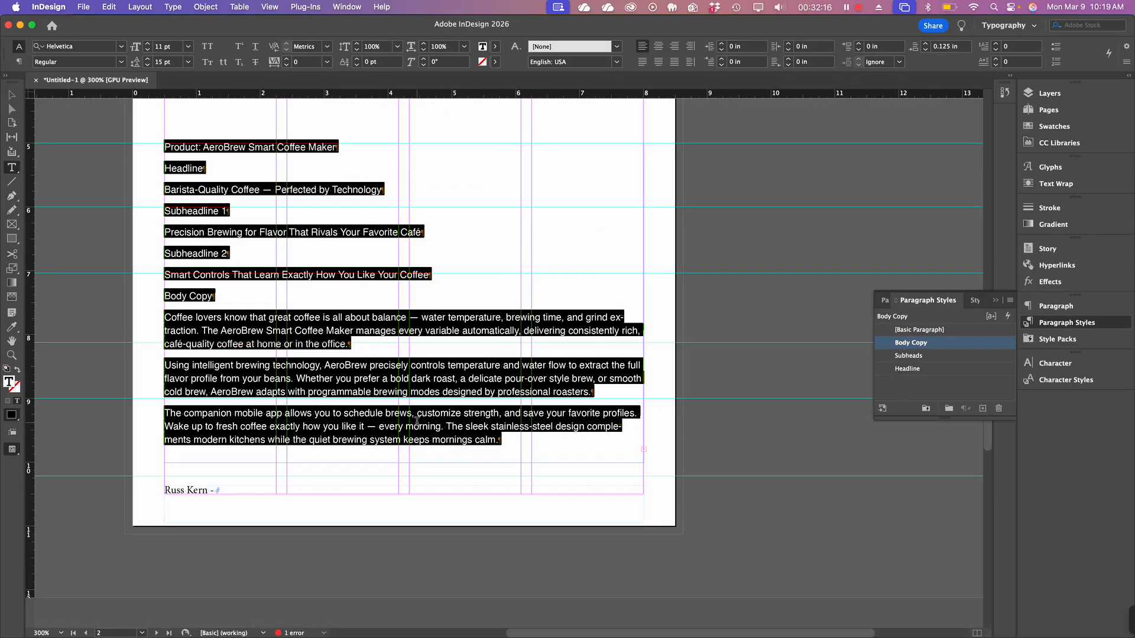
Step: Delete the product line and "Headline" label, and apply the Headline paragraph style to "Barista-Quality Coffee — Perfected by Technology"
click(192, 189)
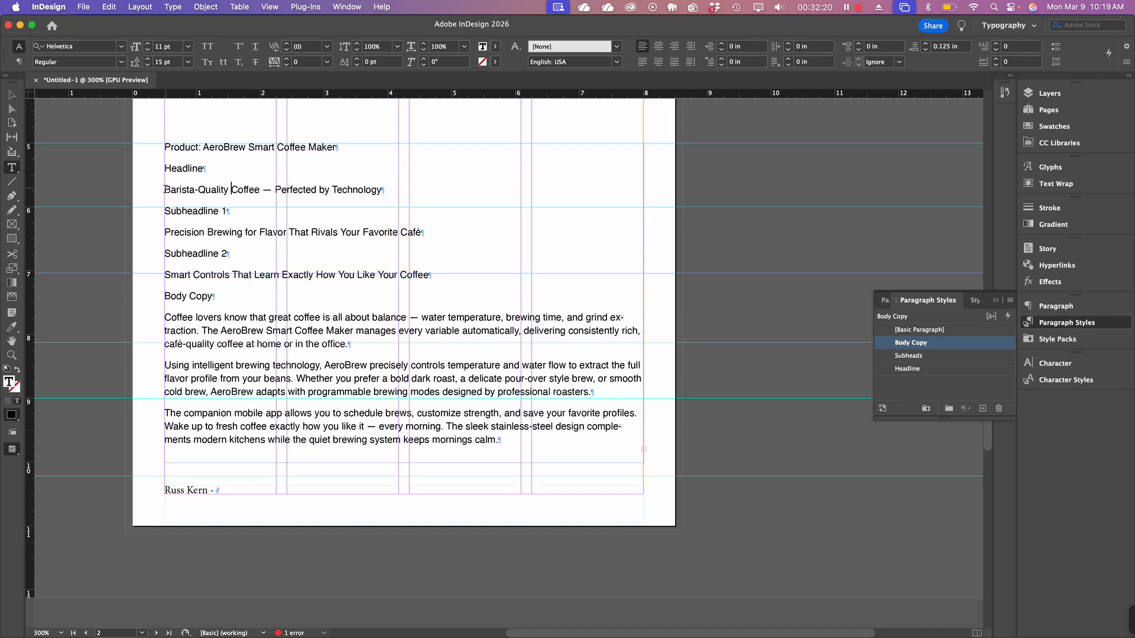
drag(164, 189, 429, 150)
key(BackSpace)
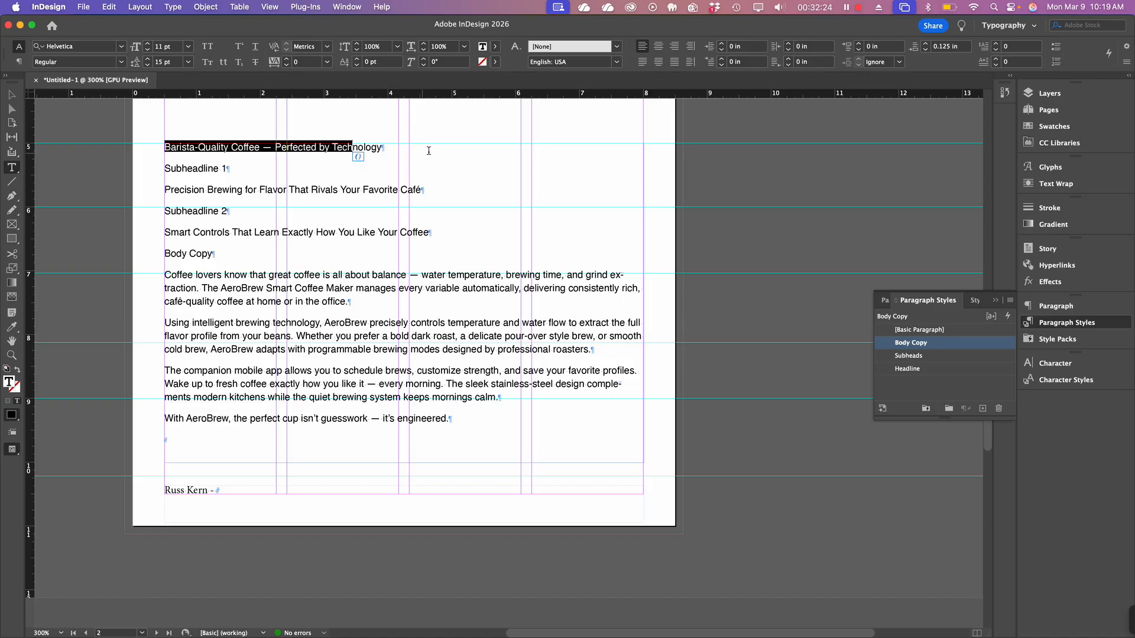
click(202, 144)
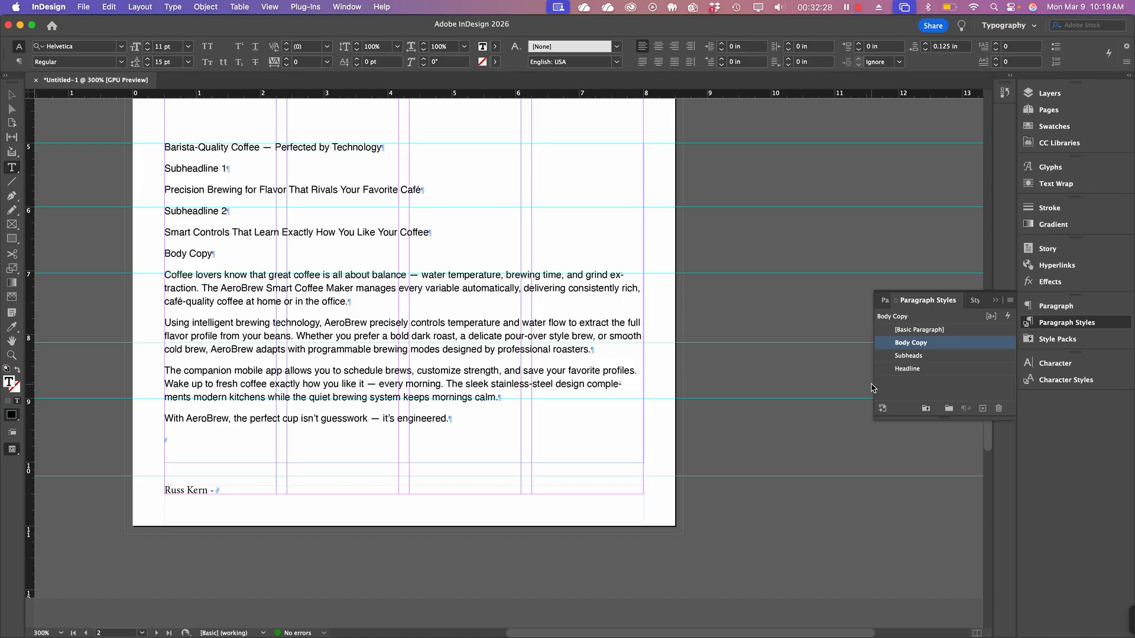
click(934, 369)
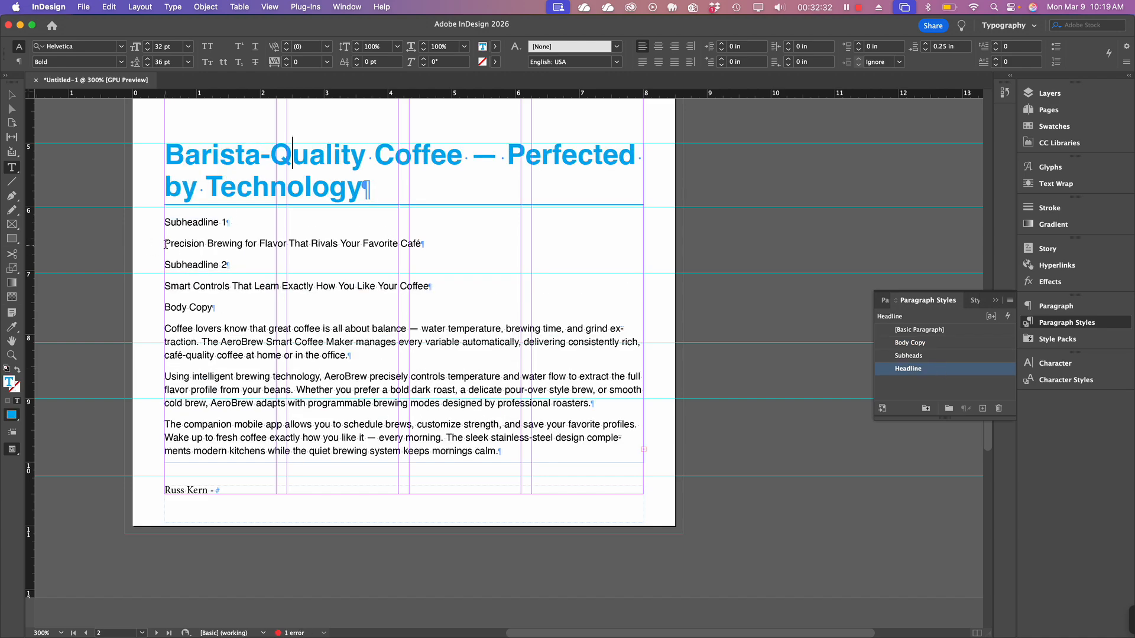
Step: Delete the "Subheadline 1", "Subheadline 2" and "Body Copy" labels and the "Smart Controls That Learn Exactly How You Like Your Coffee" line
click(214, 307)
drag(217, 308, 167, 269)
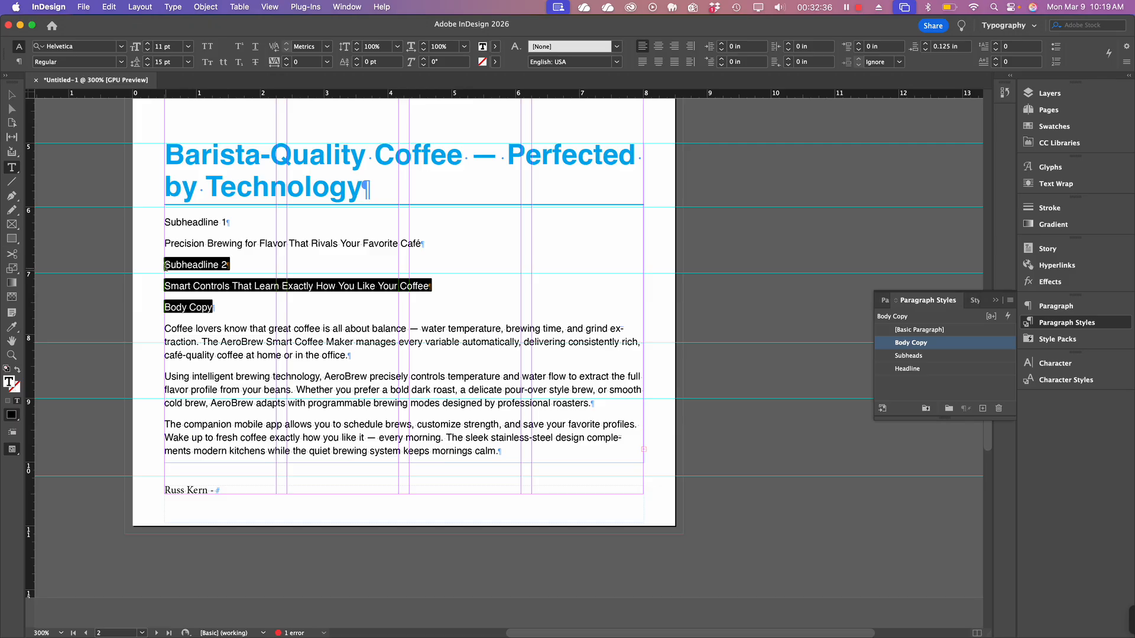
key(BackSpace)
key(BackSpace)
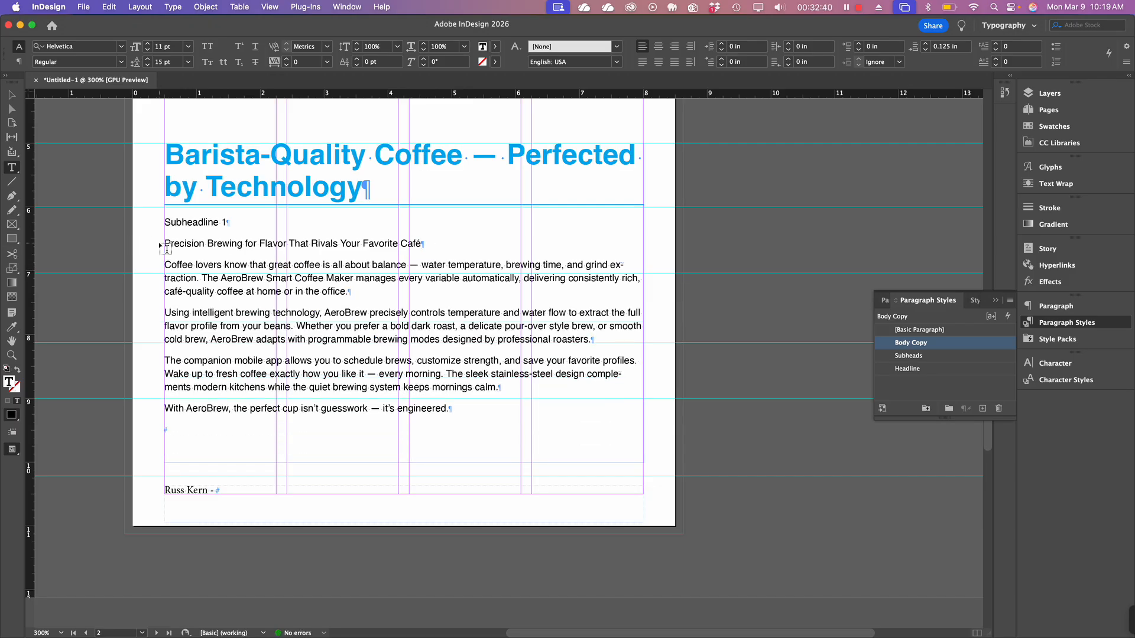
drag(163, 242, 164, 220)
key(BackSpace)
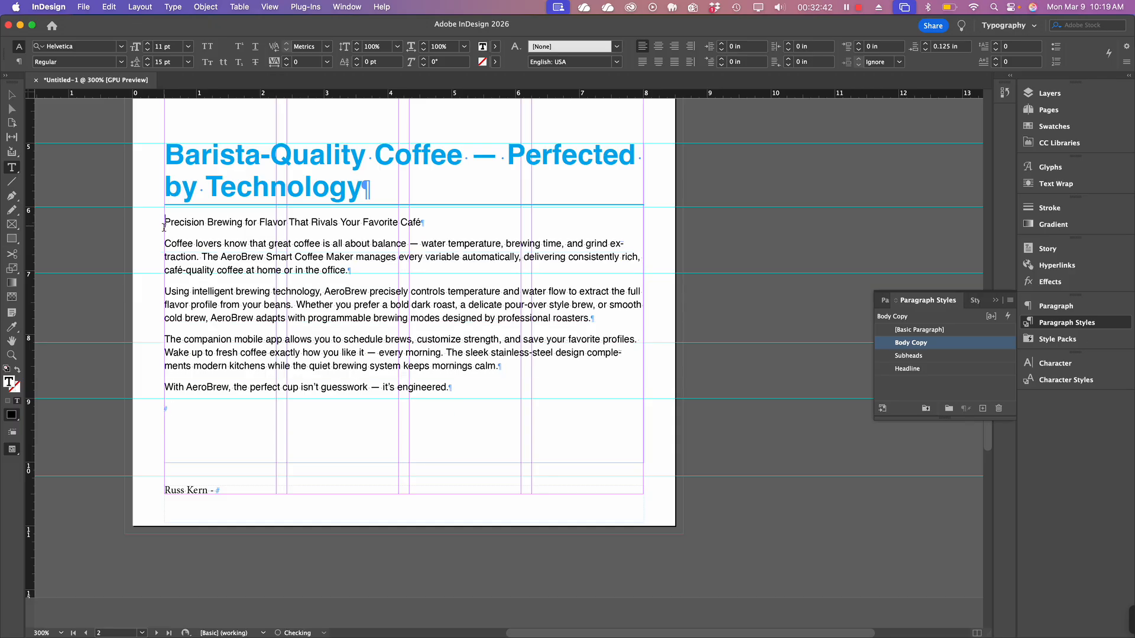
Step: Apply the Subheads paragraph style to "Precision Brewing for Flavor That Rivals Your Favorite Café" and check the body paragraphs' style before leaving text editing
click(220, 222)
click(966, 357)
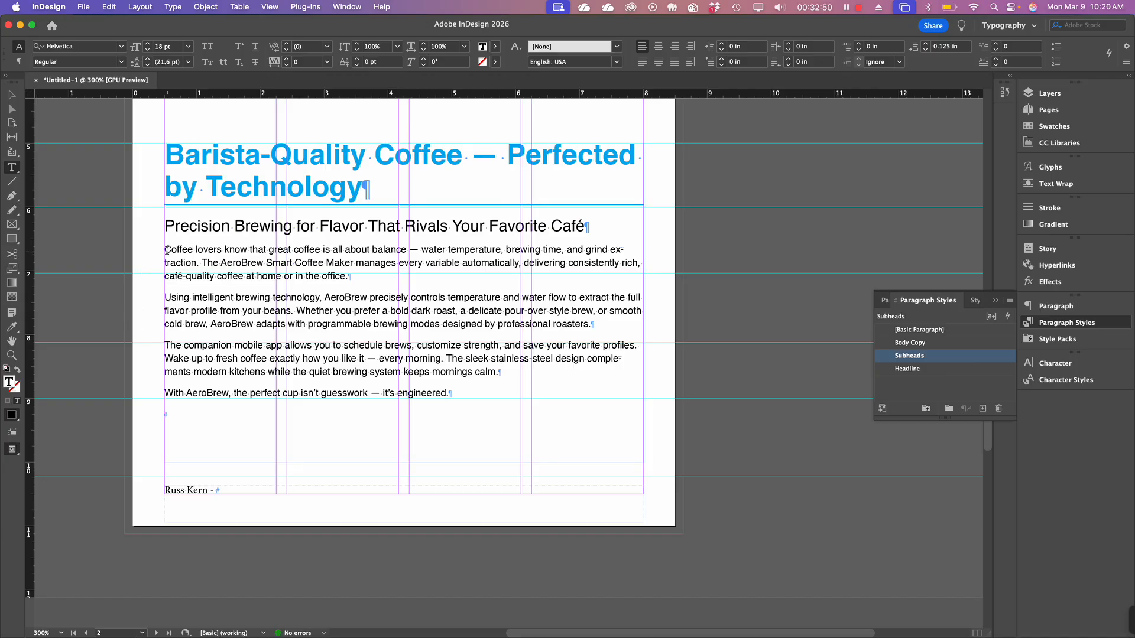
drag(166, 250, 451, 394)
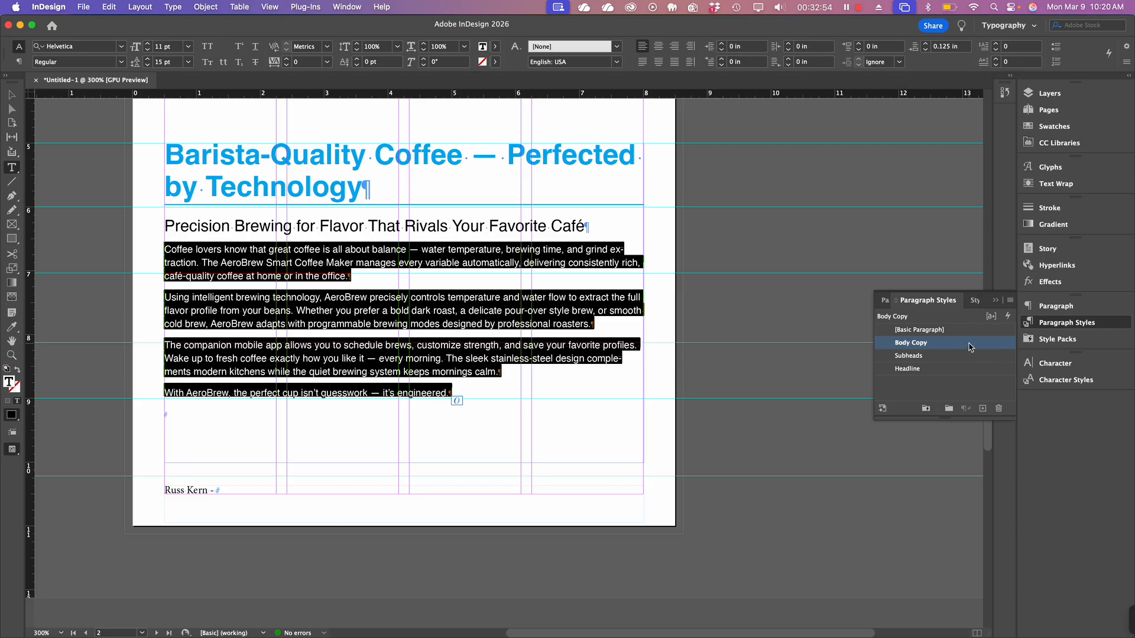
click(11, 109)
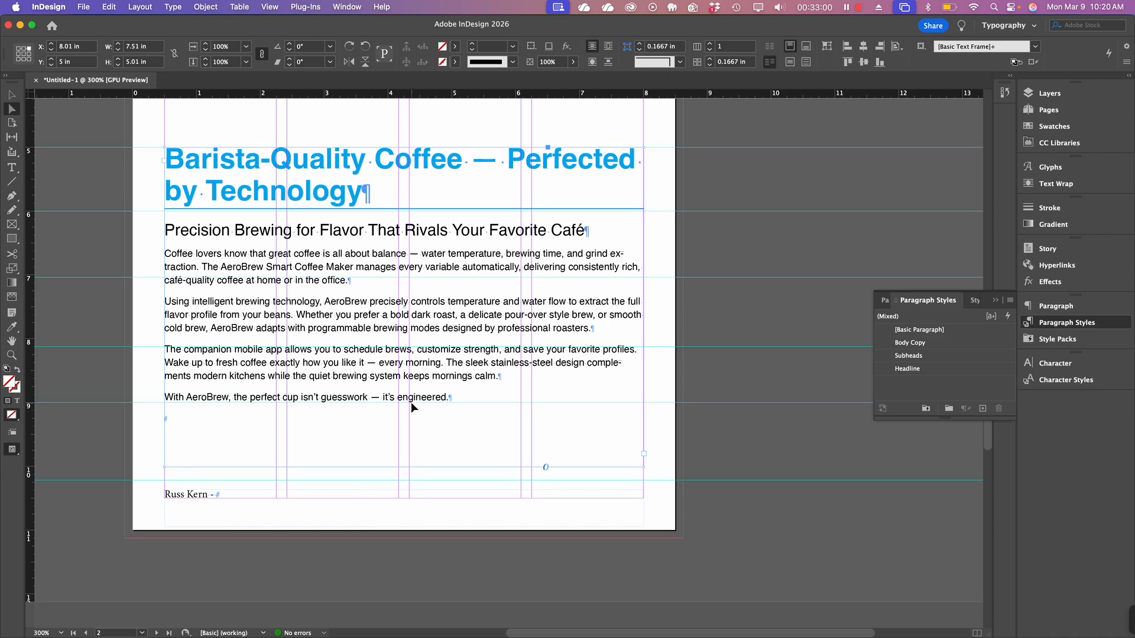
scroll(410, 402, up, 1)
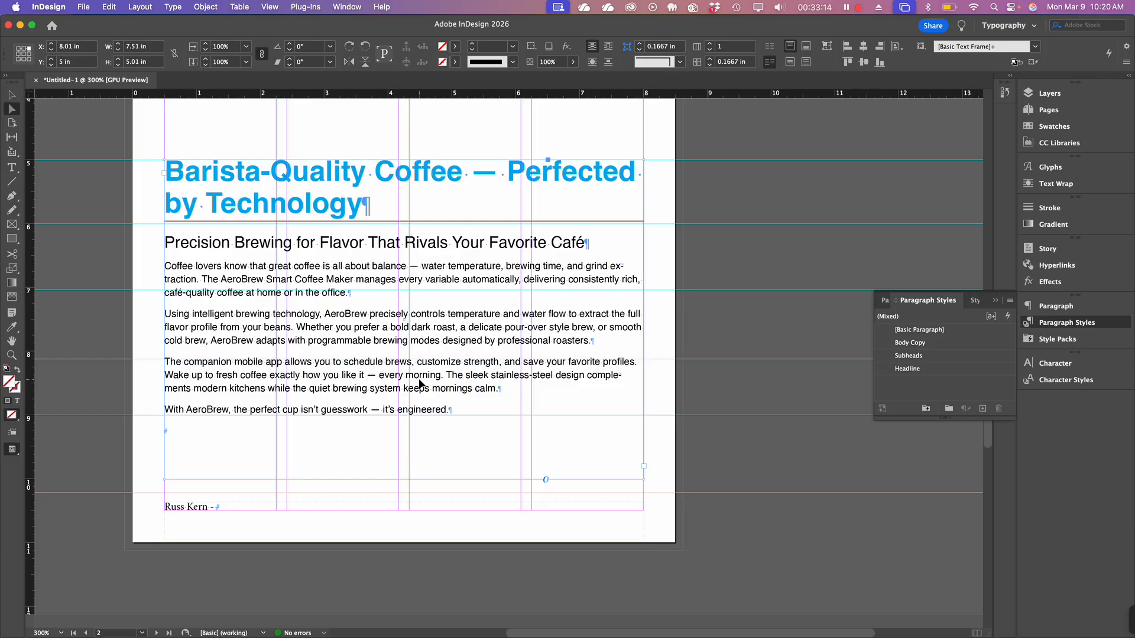
Step: Switch to Word and copy the Sell Sheet 3 text from "Breathe Cleaner Air in Minutes" through the final body paragraph
key(super+minus)
key(super+minus)
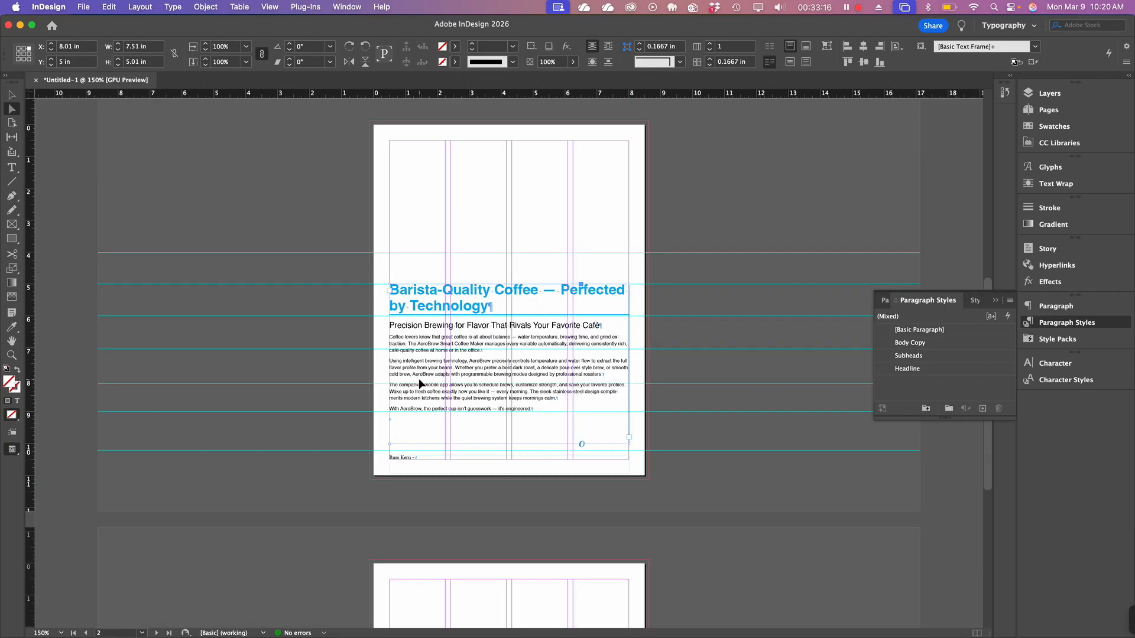
scroll(448, 418, down, 10)
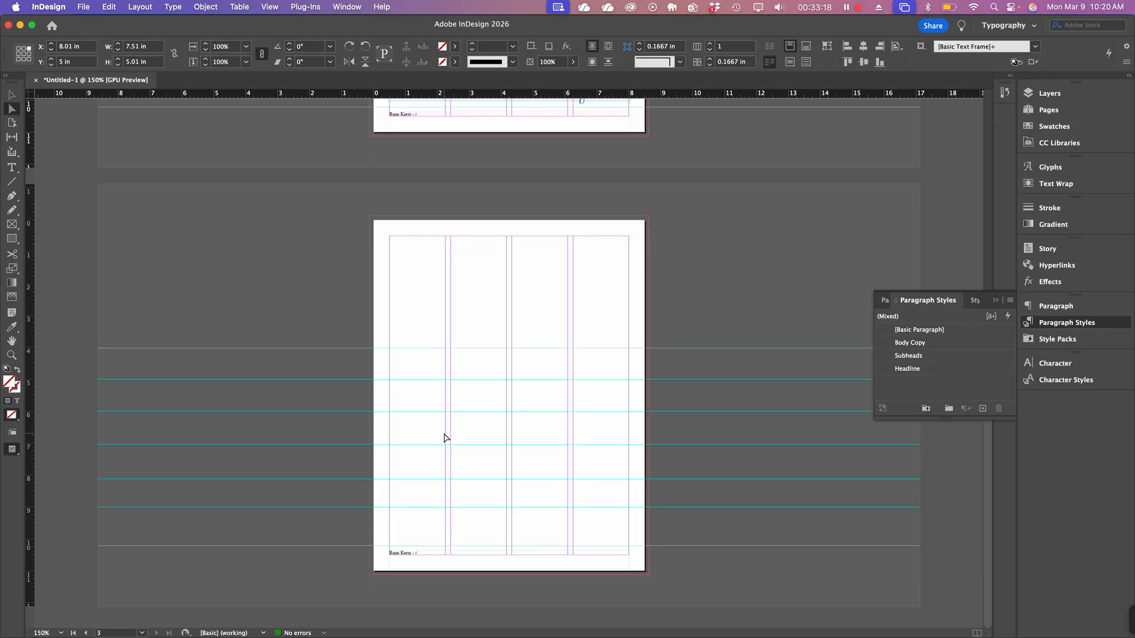
click(445, 434)
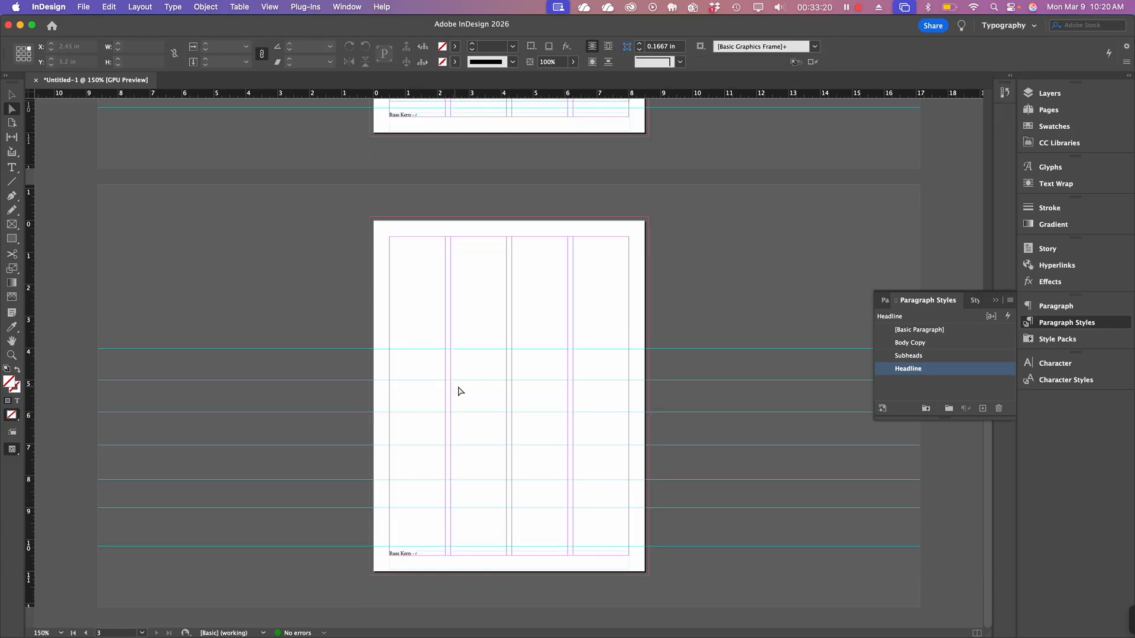
key(super+Tab)
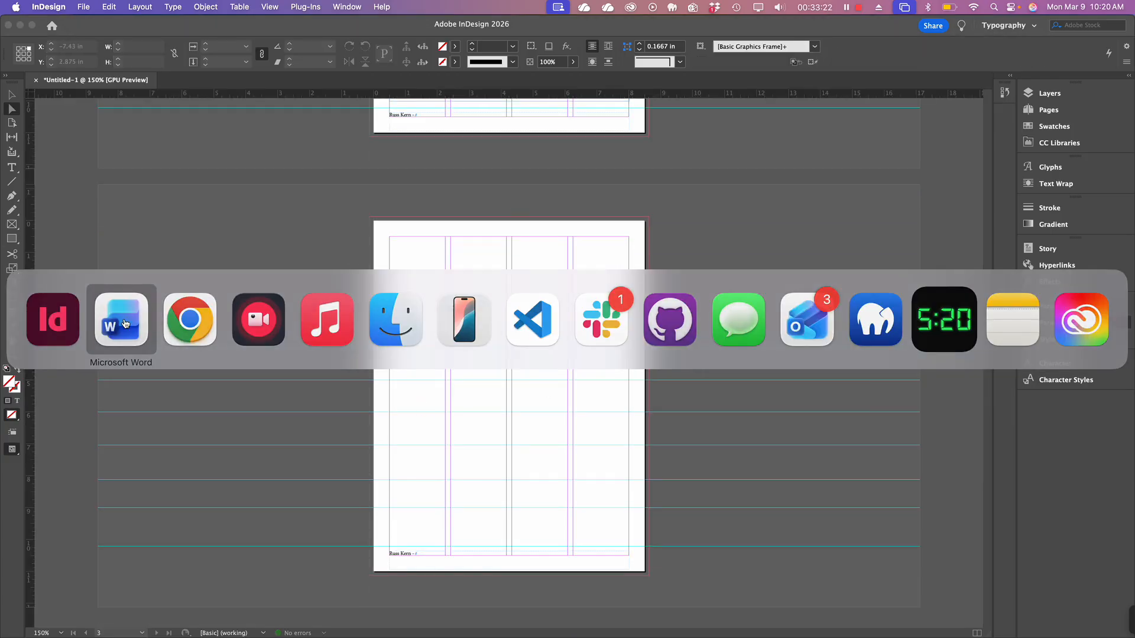
click(125, 323)
scroll(455, 394, down, 5)
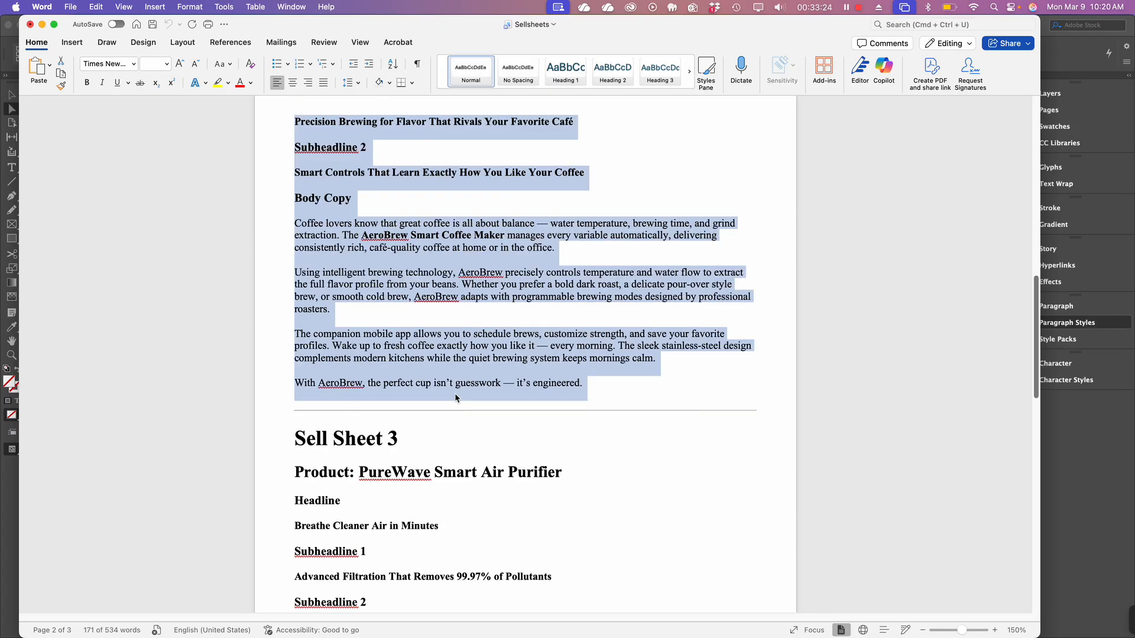
scroll(455, 395, down, 6)
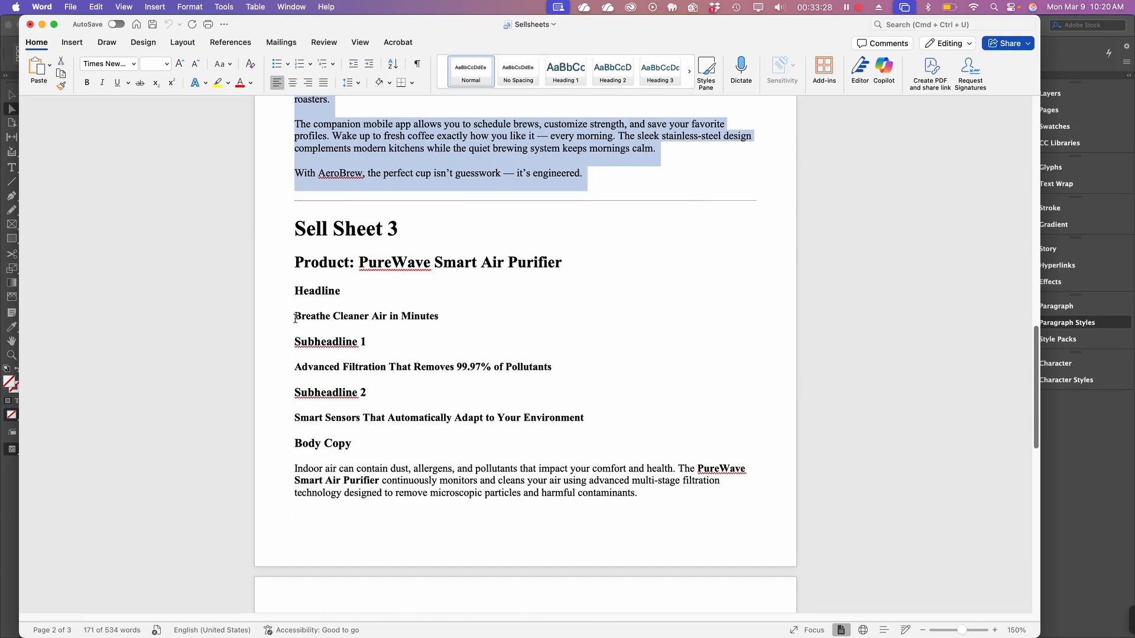
drag(294, 320, 538, 470)
scroll(538, 473, down, 4)
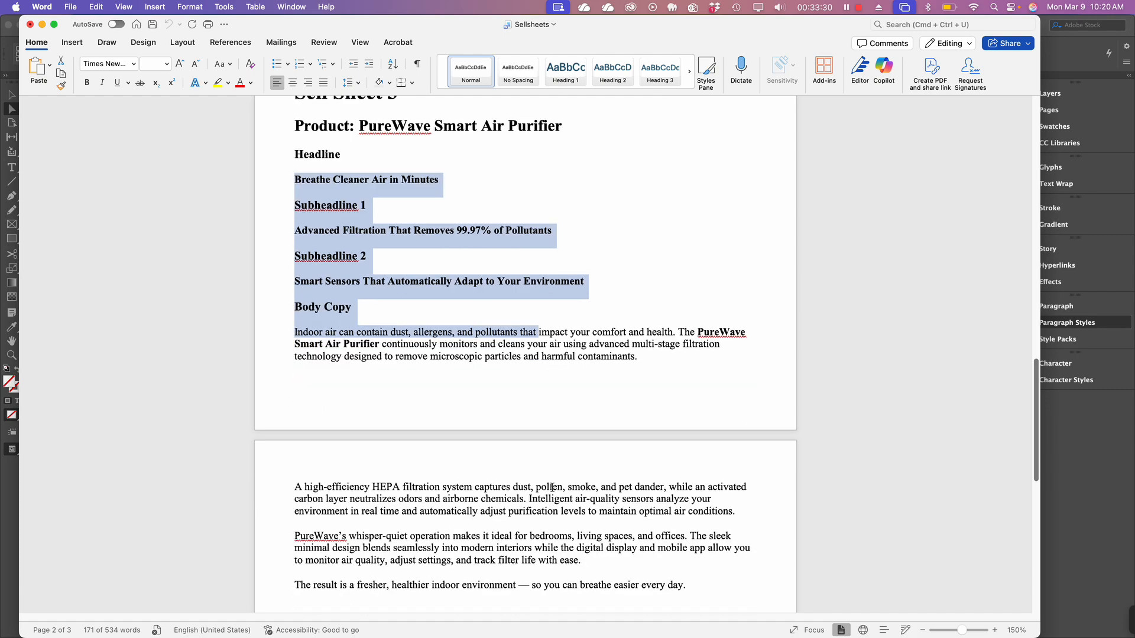
scroll(552, 487, down, 1)
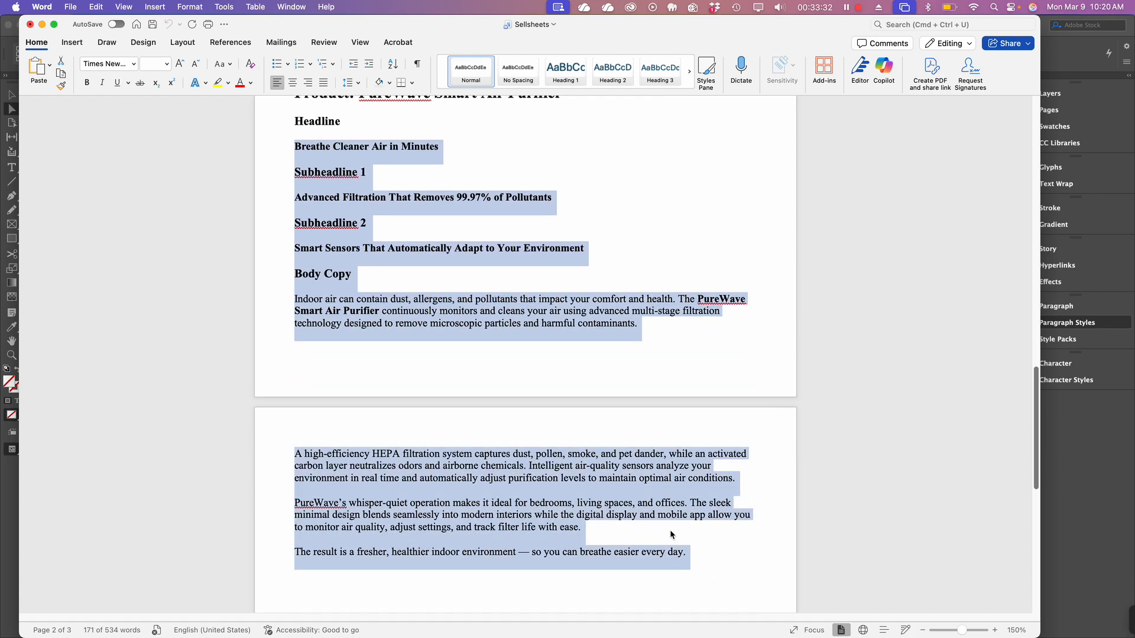
scroll(544, 349, up, 3)
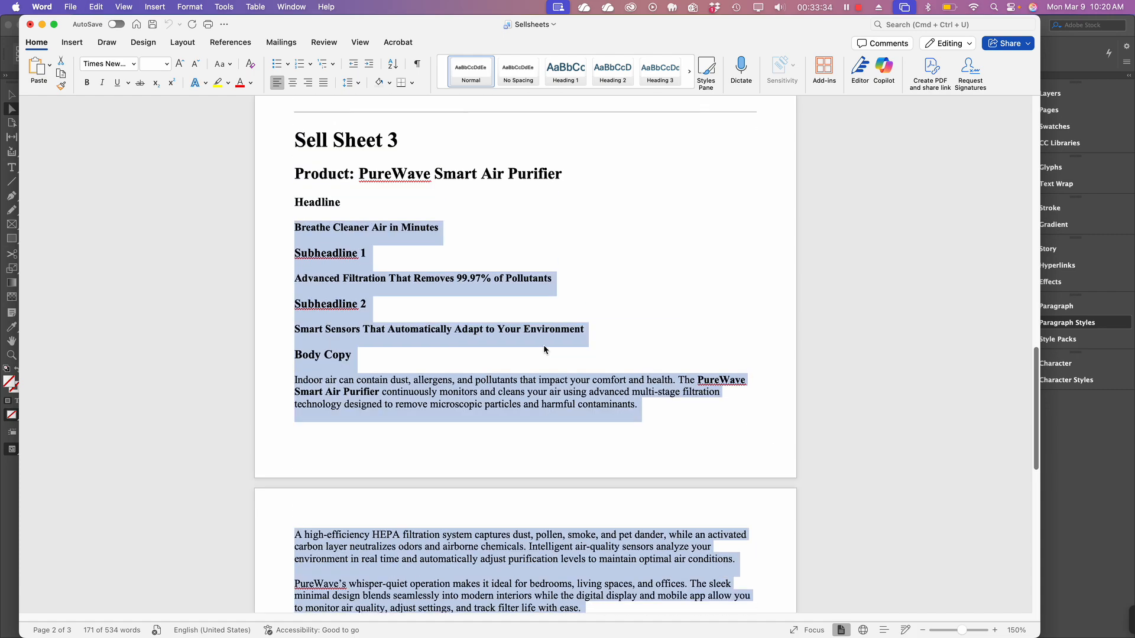
scroll(544, 348, up, 1)
Step: Back in InDesign, create a text frame about 7.5 by 4.875 in on page 3, starting at the 5-inch guide, and paste the copied text
key(super+Tab)
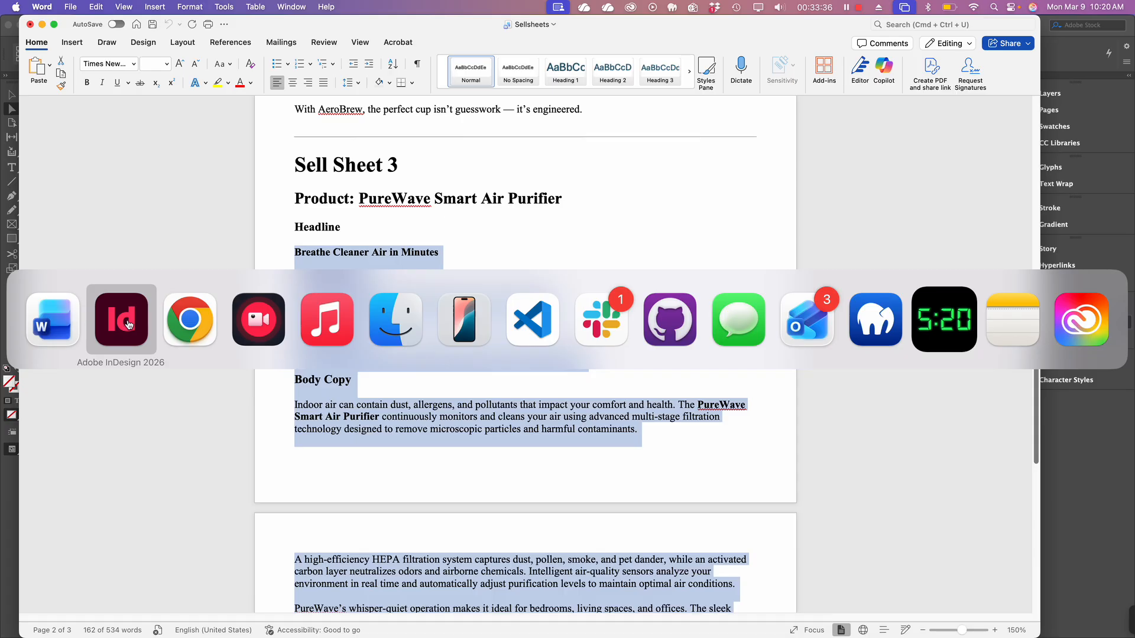
click(127, 324)
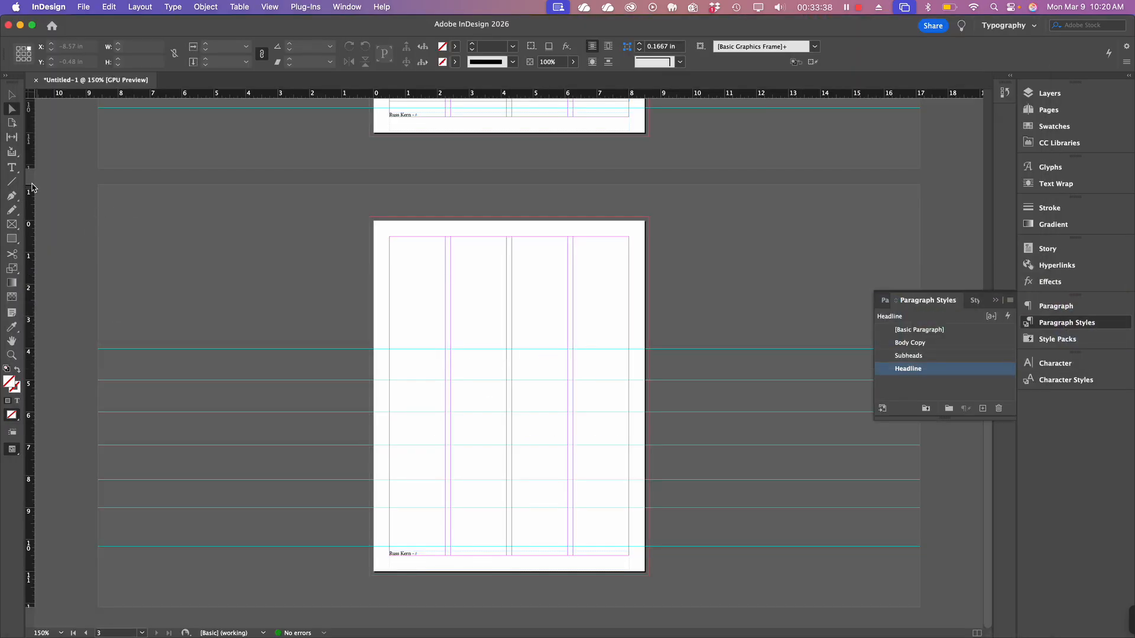
click(12, 168)
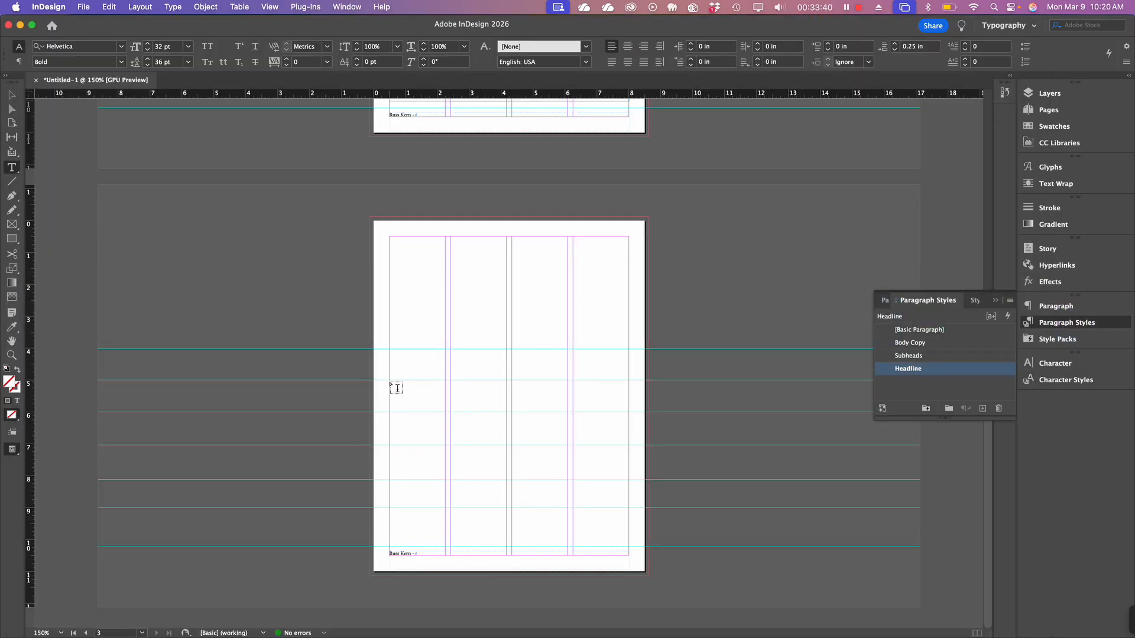
drag(391, 383, 630, 538)
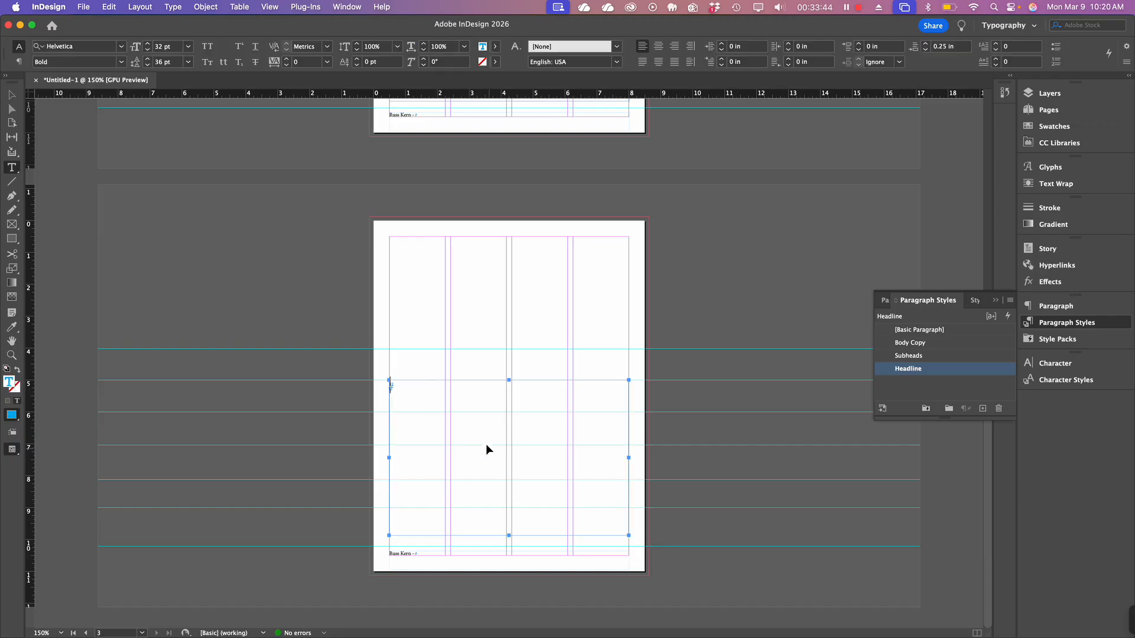
text(Breathe Cleaner Air in Minutes Subheadline 1 Advanced Filtration That Removes 99.97% of Pollutants Subheadline 2 Smart Sensors That Automatically Adapt to Your Environment)
Step: Apply the Body Copy paragraph style to all the pasted text and the Headline style to "Breathe Cleaner Air in Minutes"
key(super+a)
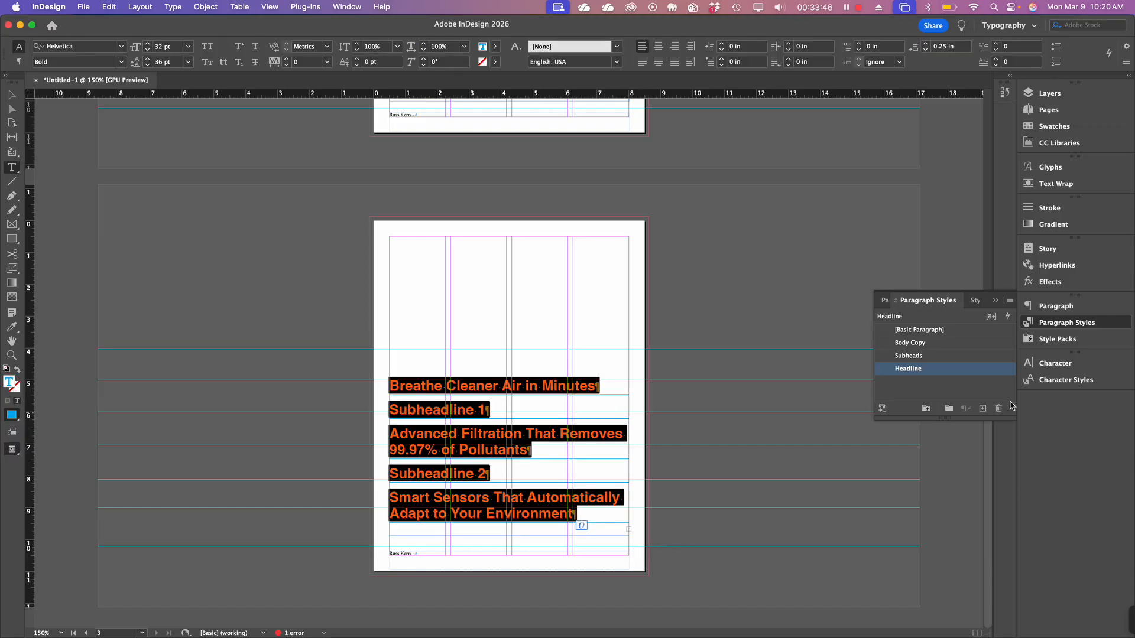
click(944, 344)
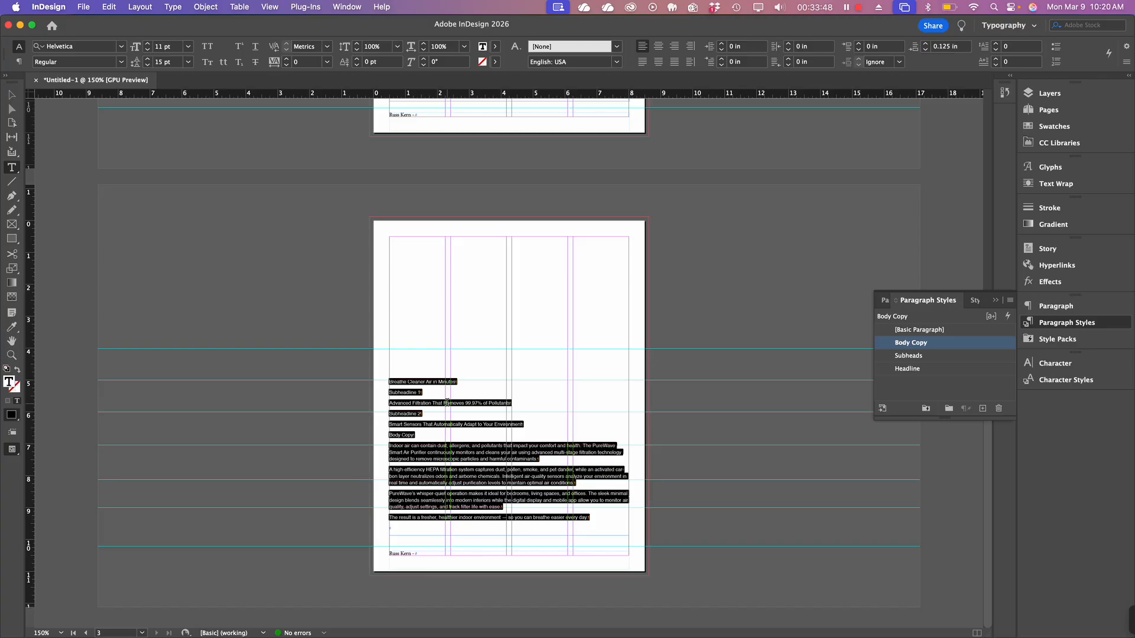
key(super+4)
scroll(458, 387, up, 2)
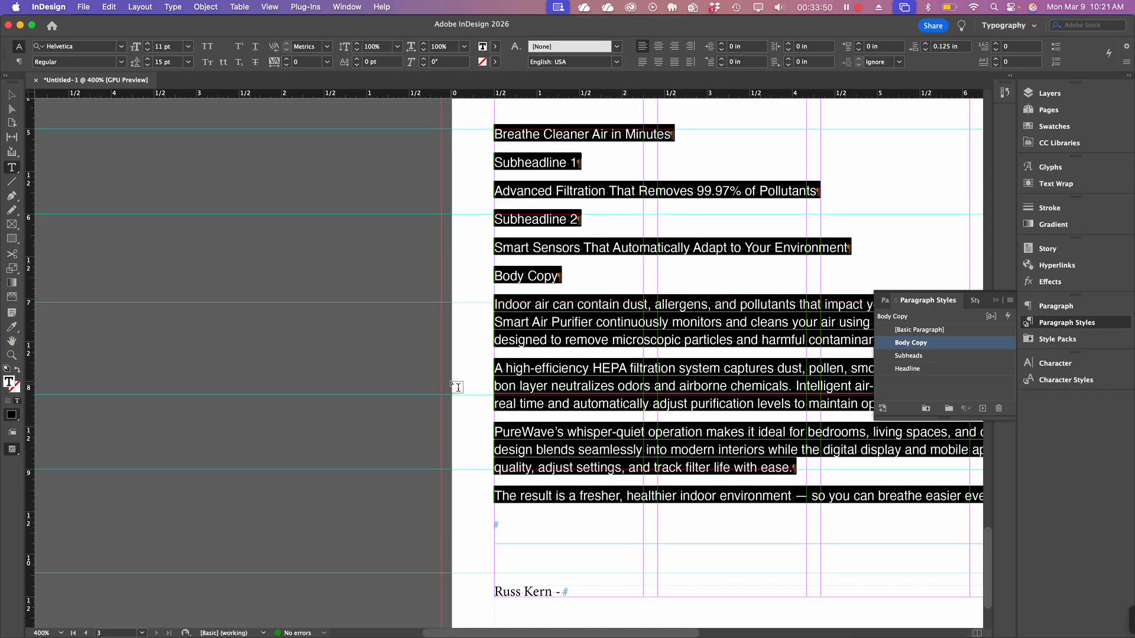
scroll(459, 387, up, 1)
click(554, 164)
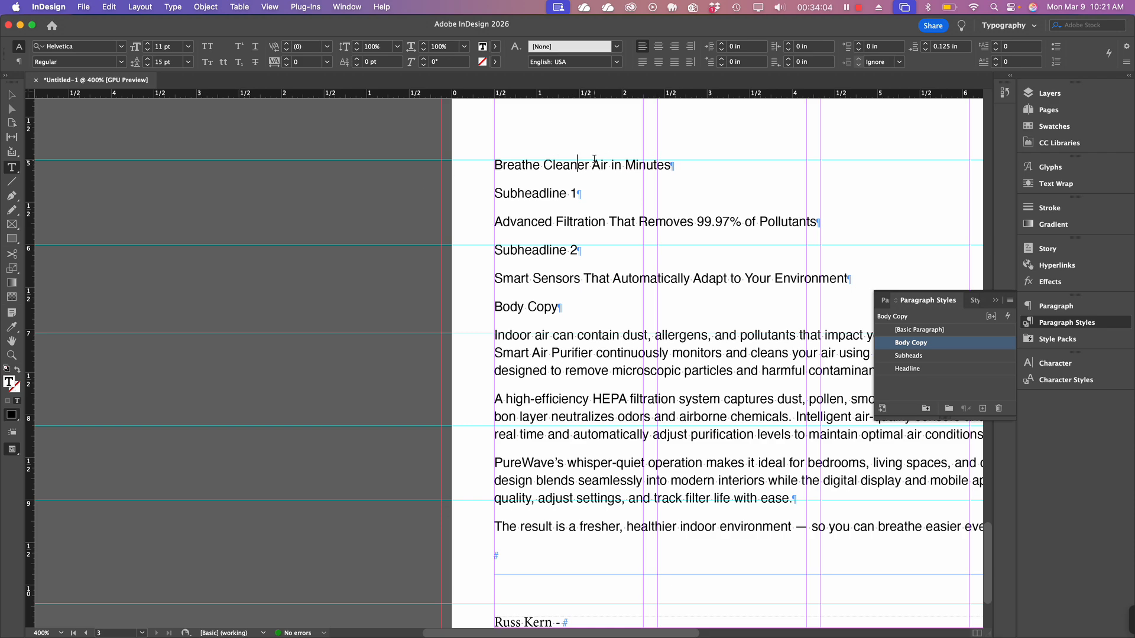
click(974, 369)
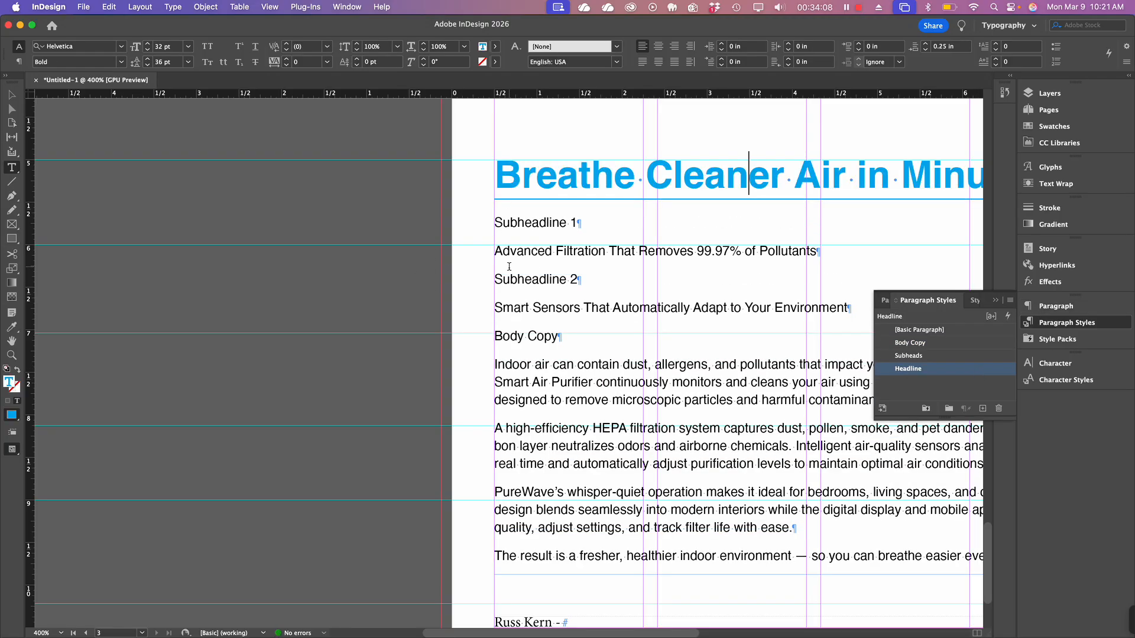
Step: Delete the "Subheadline 1", "Subheadline 2" and "Body Copy" label lines along with the "Smart Sensors That Automatically Adapt to Your Environment" line
triple_click(494, 222)
key(BackSpace)
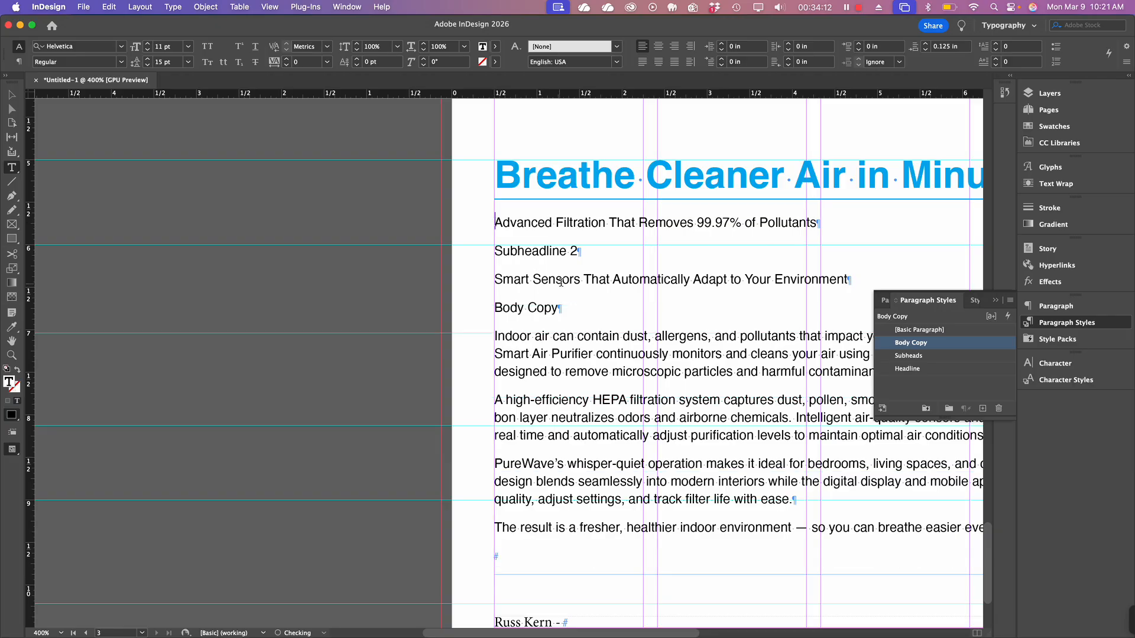
drag(569, 311, 495, 255)
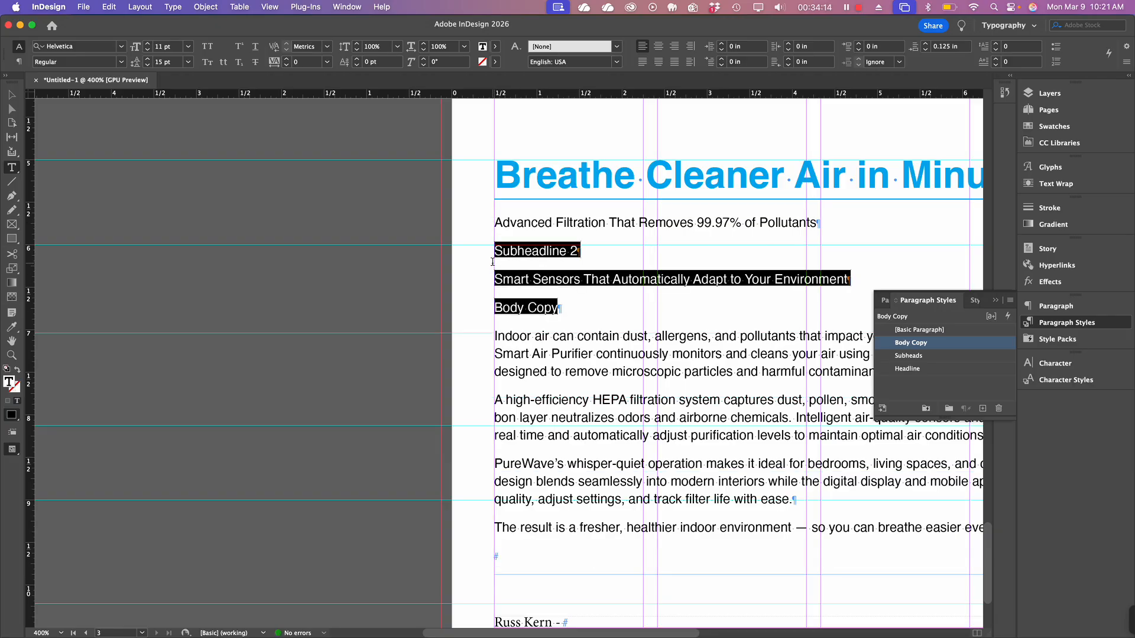
key(BackSpace)
key(BackSpace)
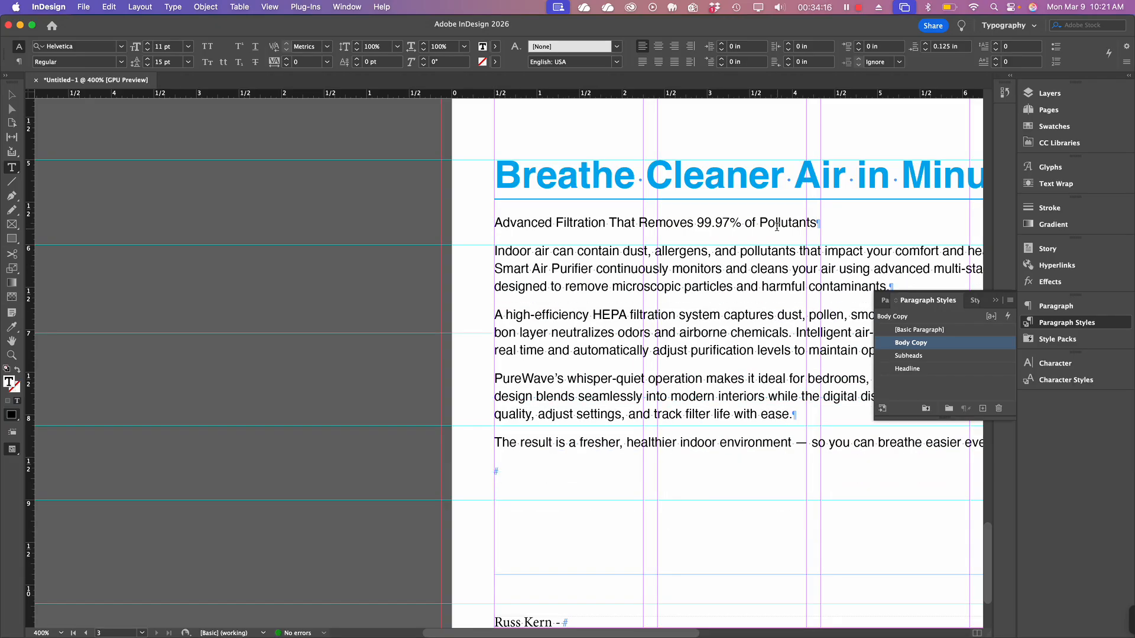
Step: Apply the Subheads style to "Advanced Filtration That Removes 99.97% of Pollutants", check the body paragraphs' style, and deselect the text frame
click(617, 223)
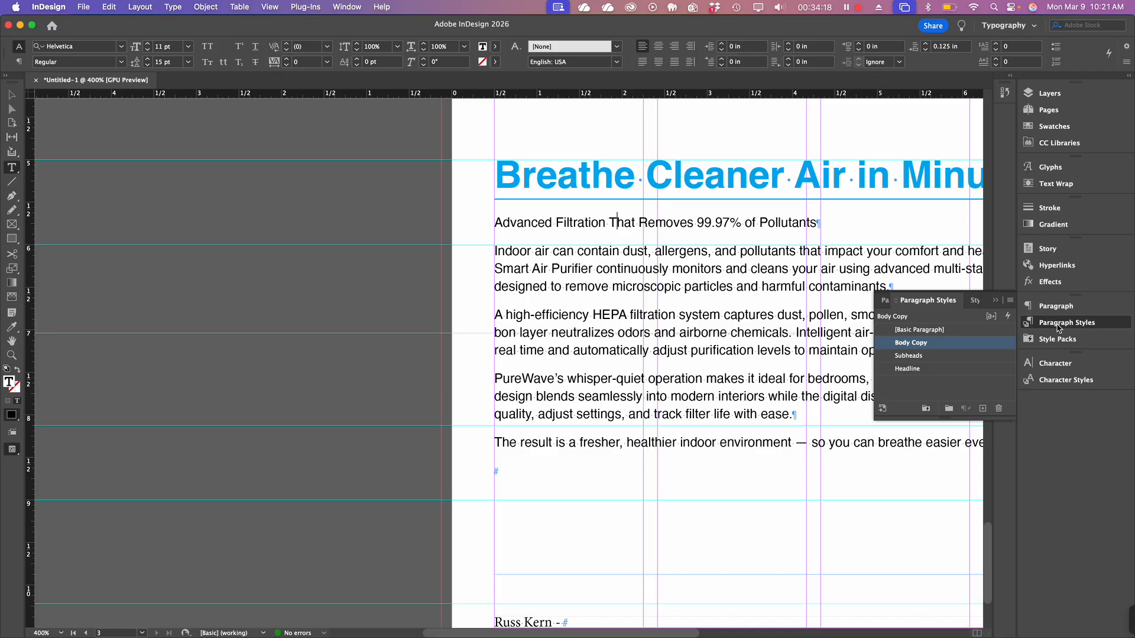
click(910, 356)
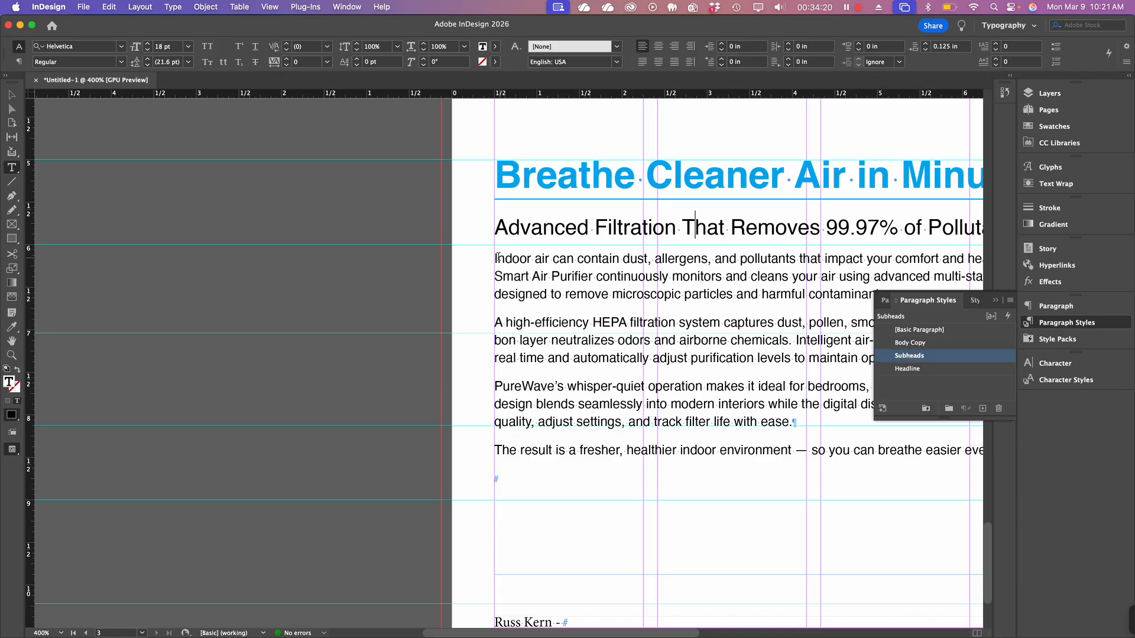
mouse_move(495, 255)
mouse_down()
mouse_move(695, 454)
mouse_move(832, 490)
mouse_up()
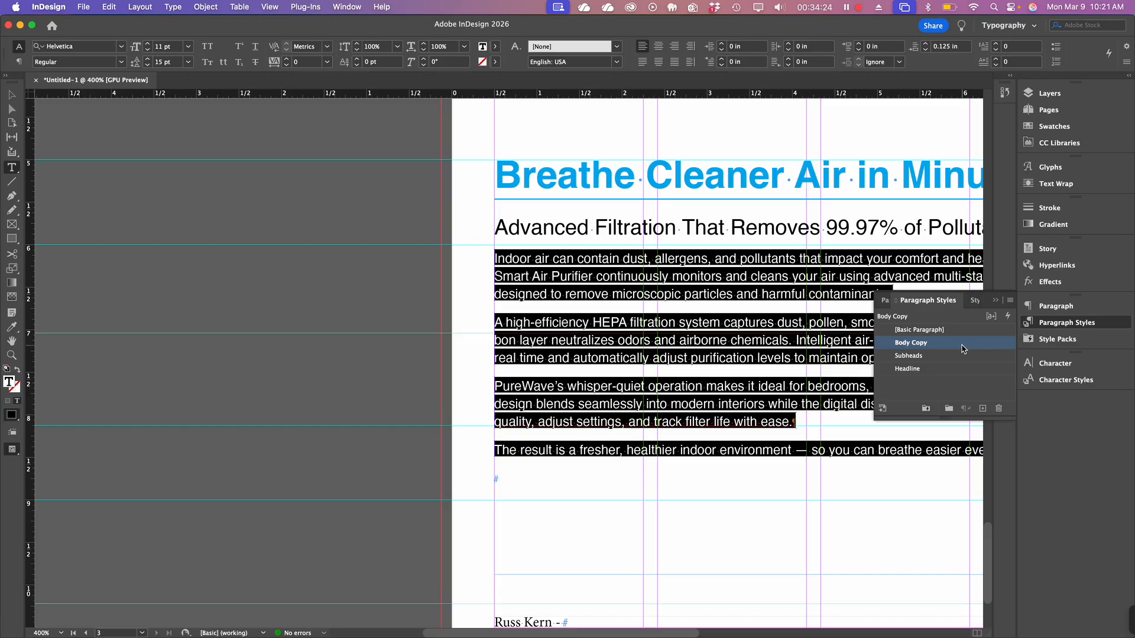
click(12, 88)
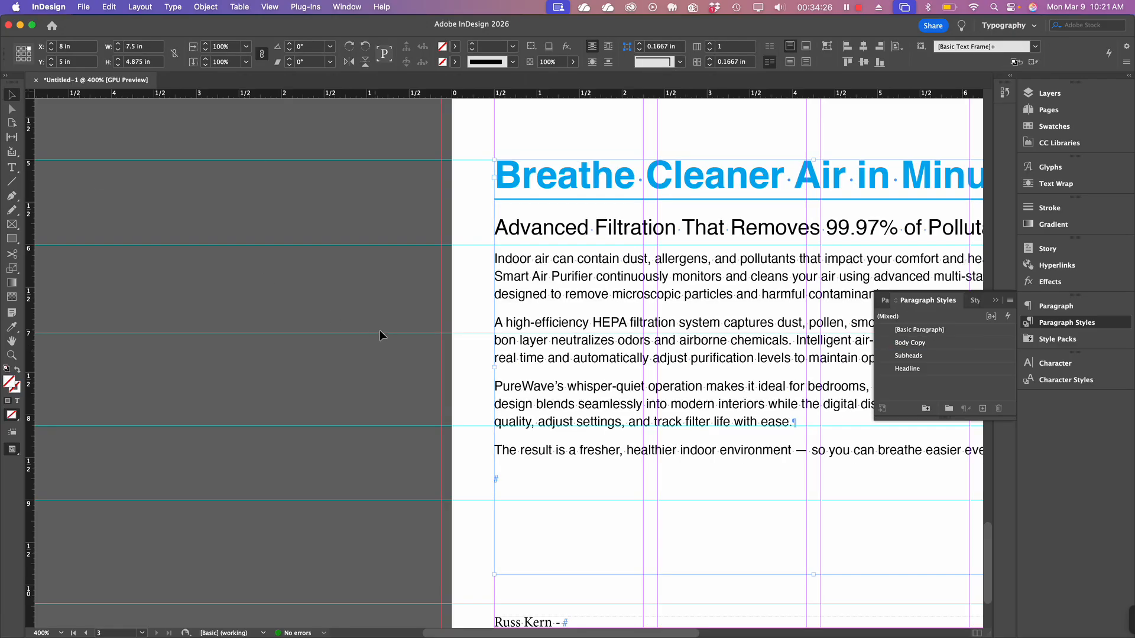
scroll(402, 311, up, 3)
key(super+2)
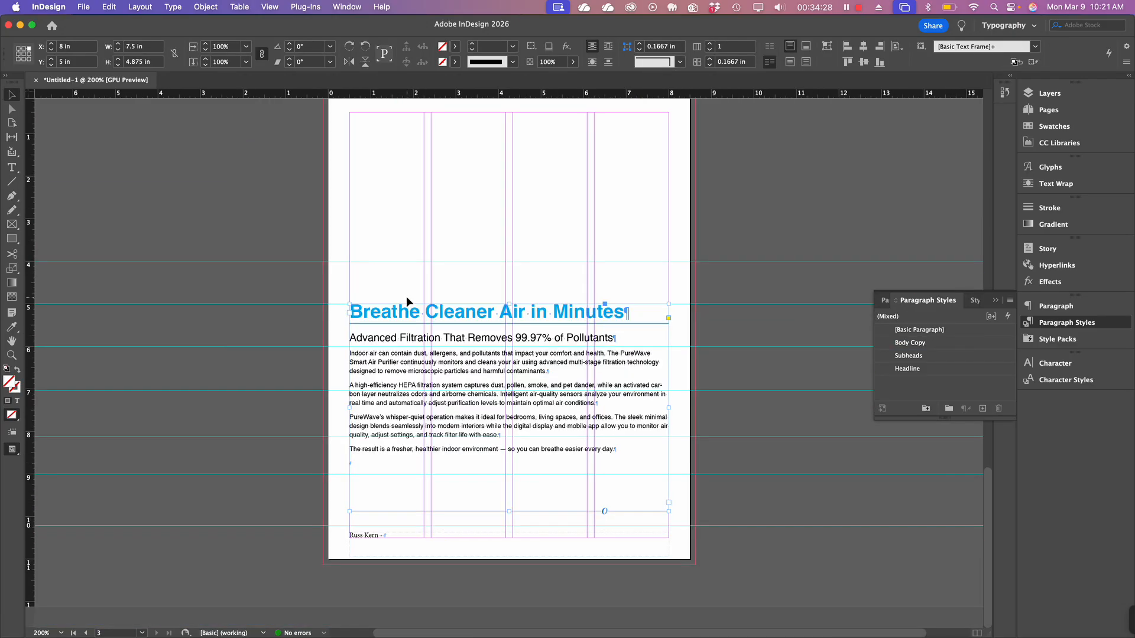
click(201, 392)
Step: Hide guides and frame edges with Preview mode and review the layout of the three sell sheet pages
scroll(396, 372, up, 12)
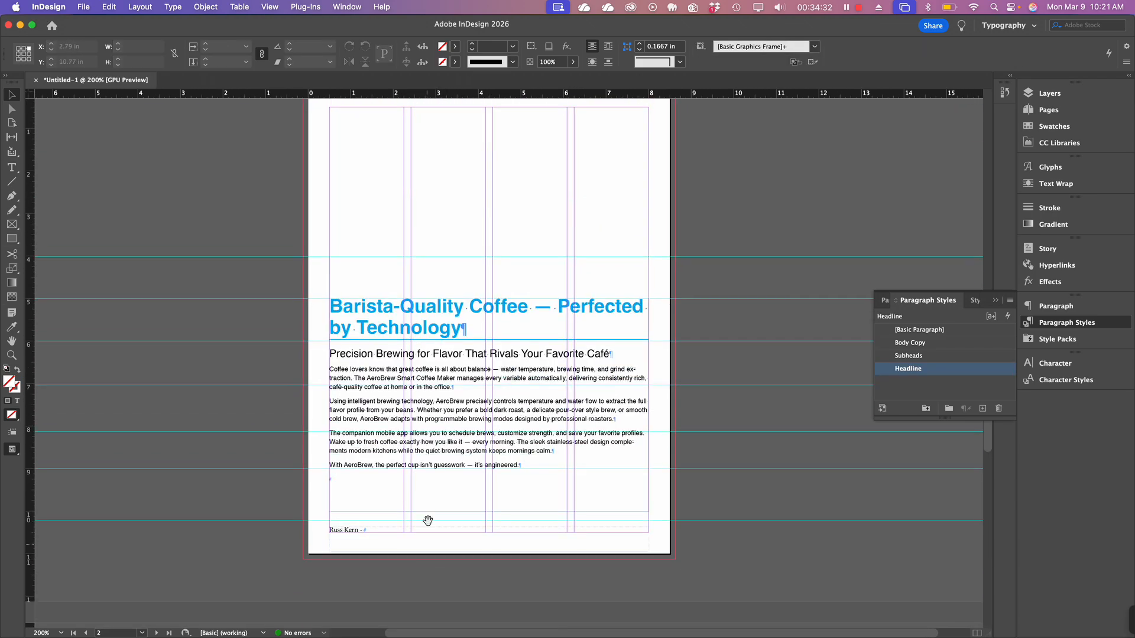
scroll(450, 530, down, 5)
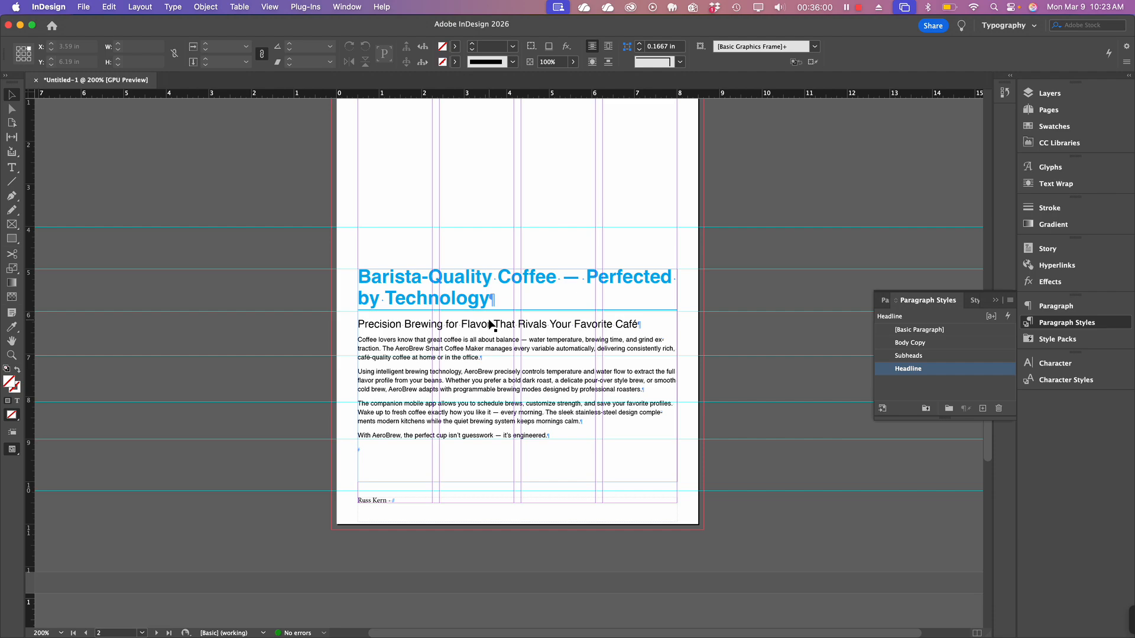
key(w)
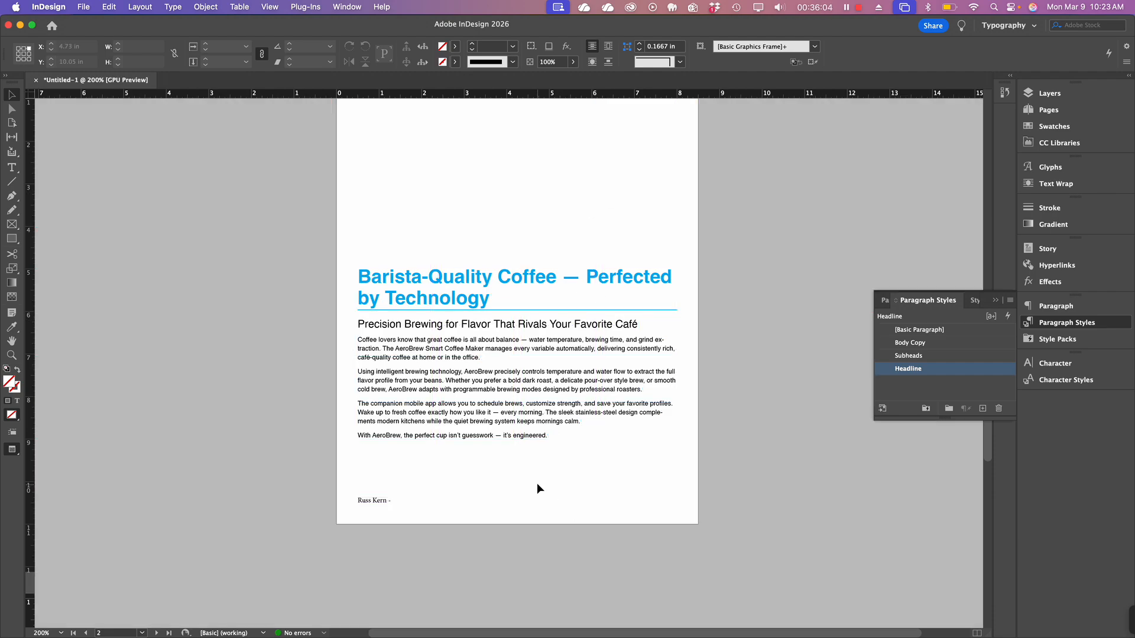
scroll(537, 484, up, 5)
scroll(537, 484, down, 4)
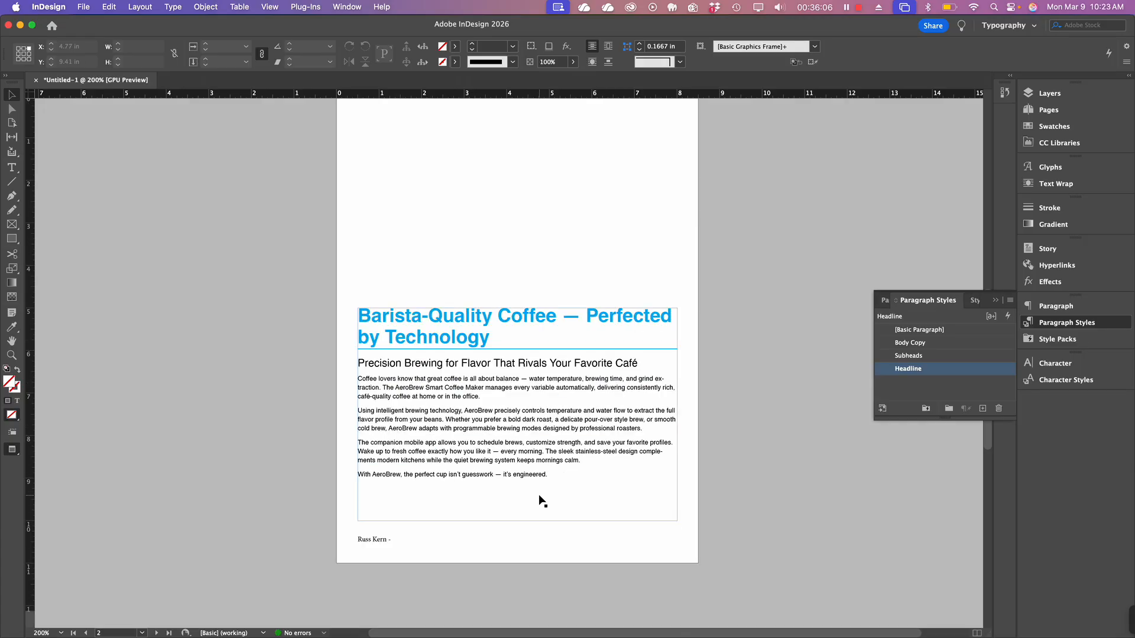
scroll(540, 501, down, 1)
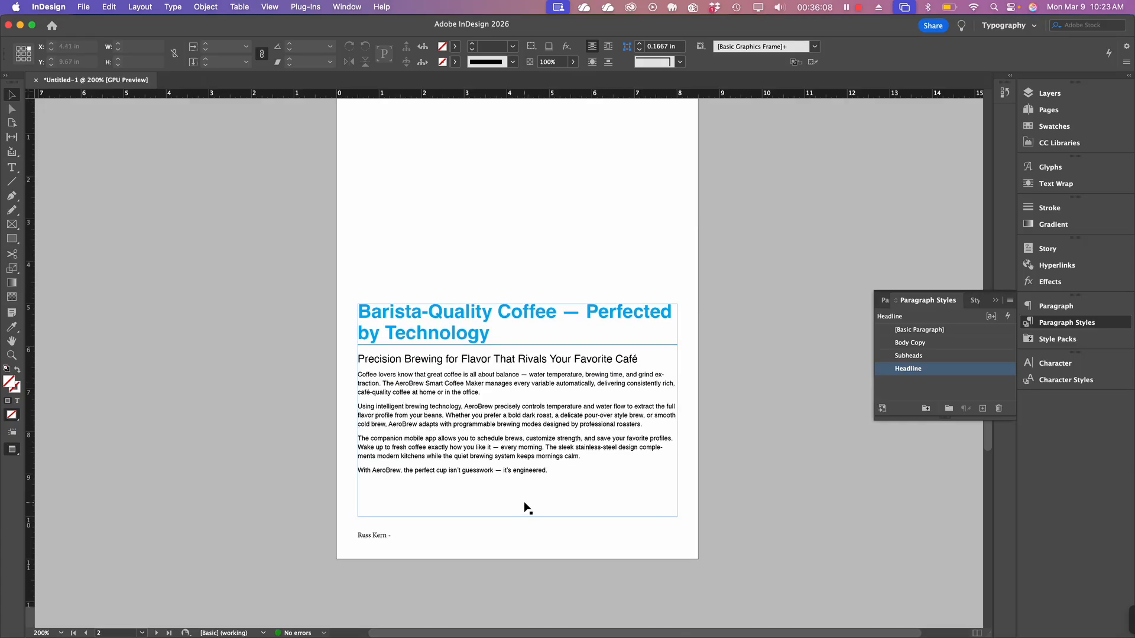
scroll(523, 502, down, 10)
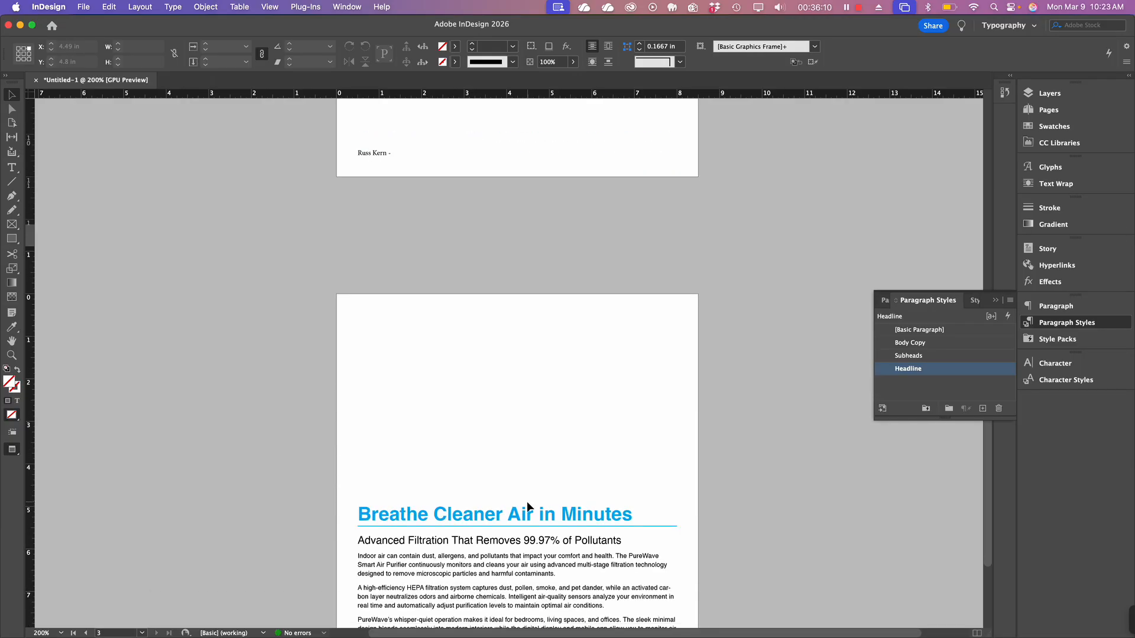
scroll(530, 508, up, 12)
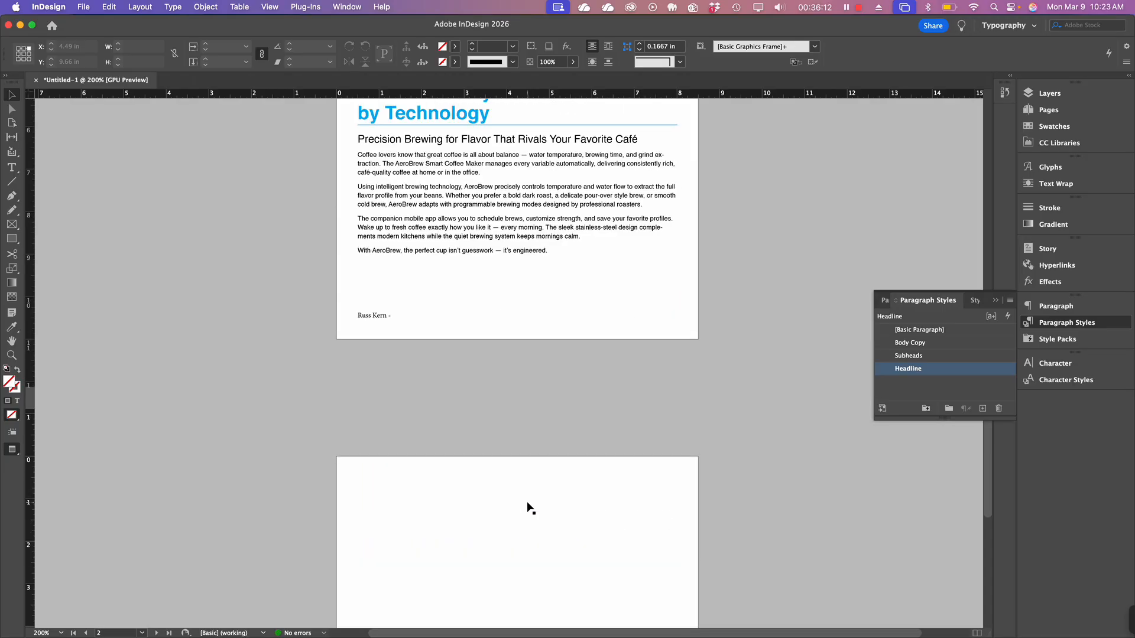
scroll(528, 507, up, 10)
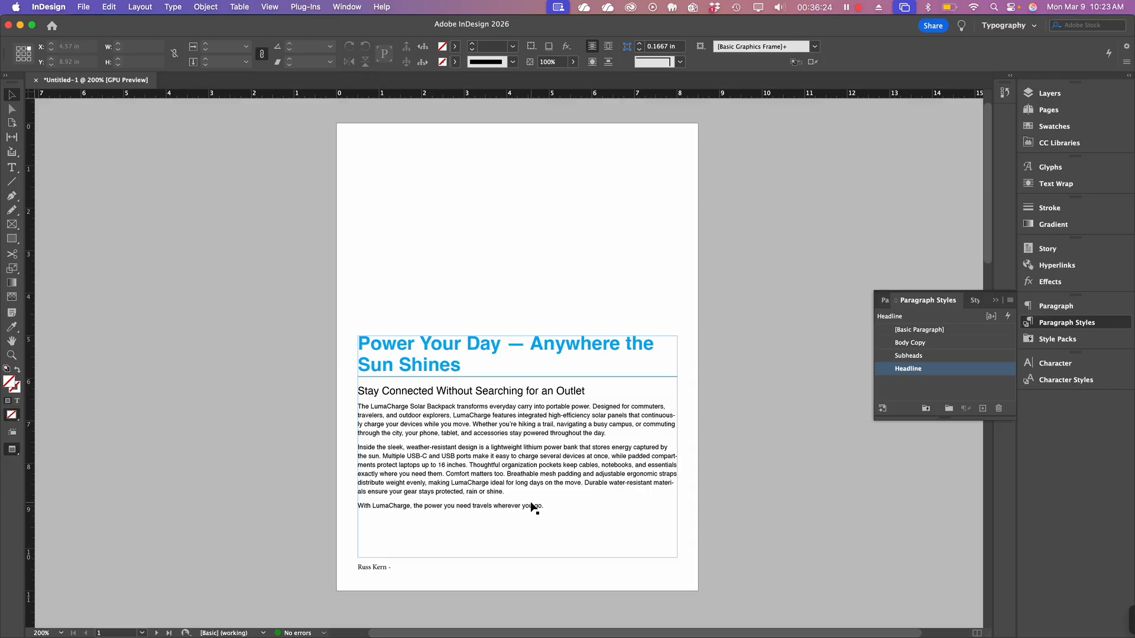
scroll(436, 396, down, 10)
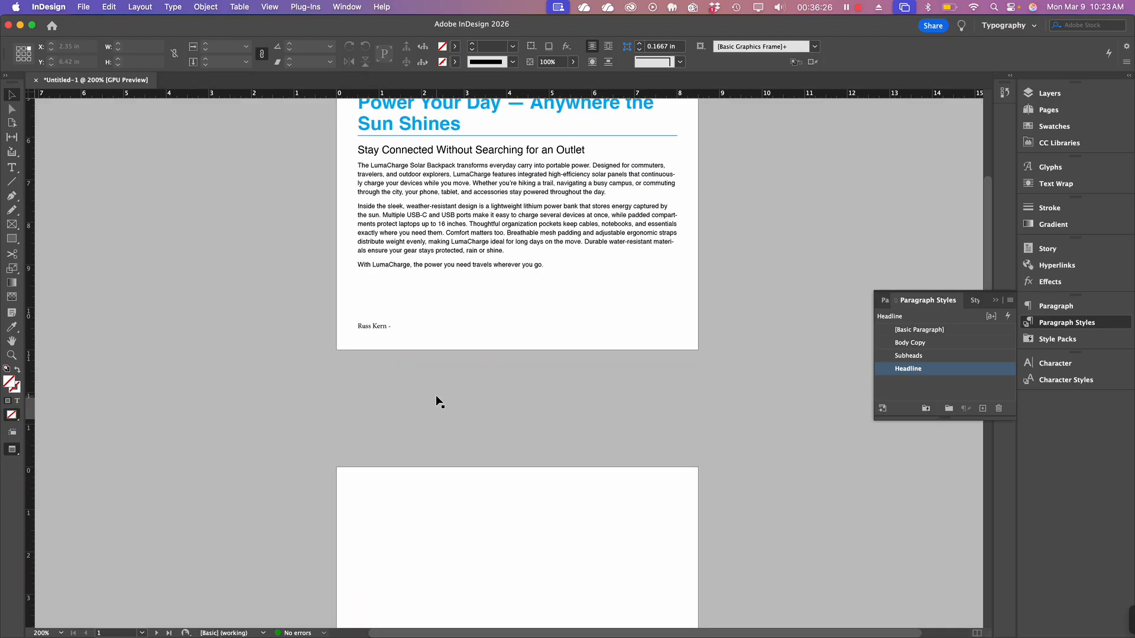
Step: Compare the headline, subhead and body text layout across the backpack and coffee maker sell sheet pages
scroll(438, 398, down, 10)
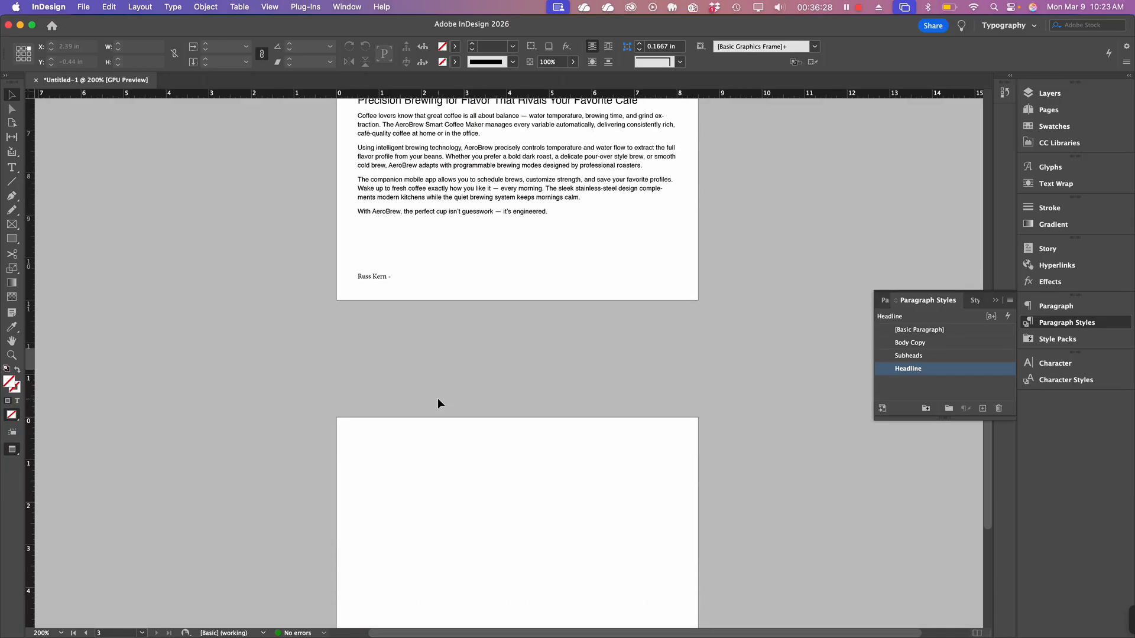
scroll(438, 398, up, 6)
scroll(437, 398, up, 12)
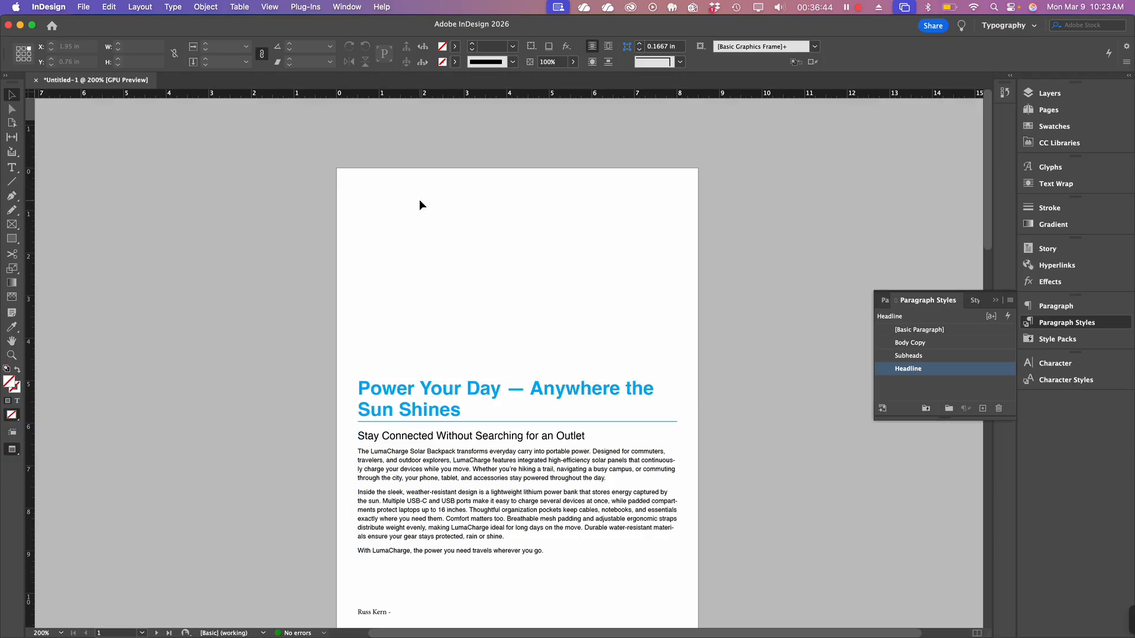
scroll(459, 307, down, 3)
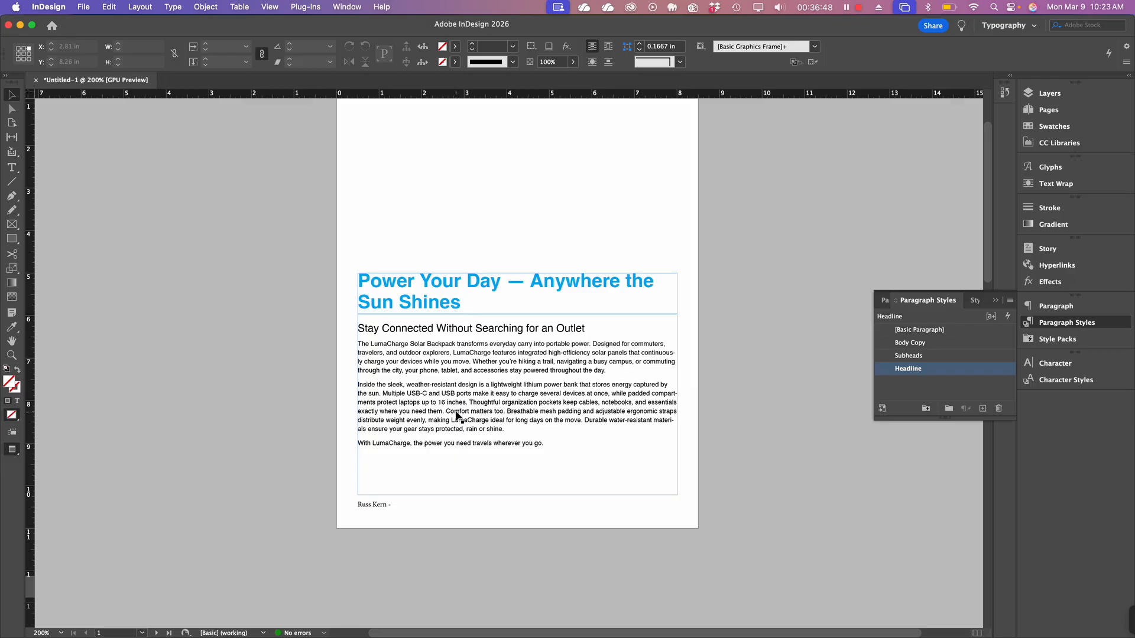
scroll(457, 419, down, 1)
scroll(456, 418, down, 15)
scroll(456, 418, up, 16)
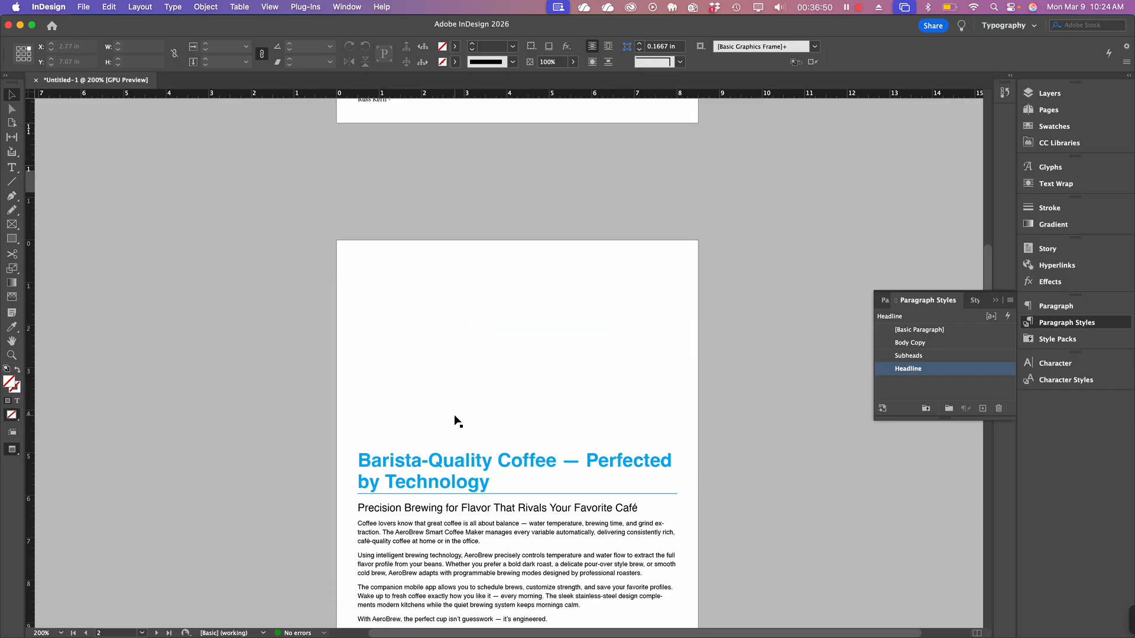
Step: Switch to Chrome and open pexels.com in a new tab
key(super+Tab)
click(207, 324)
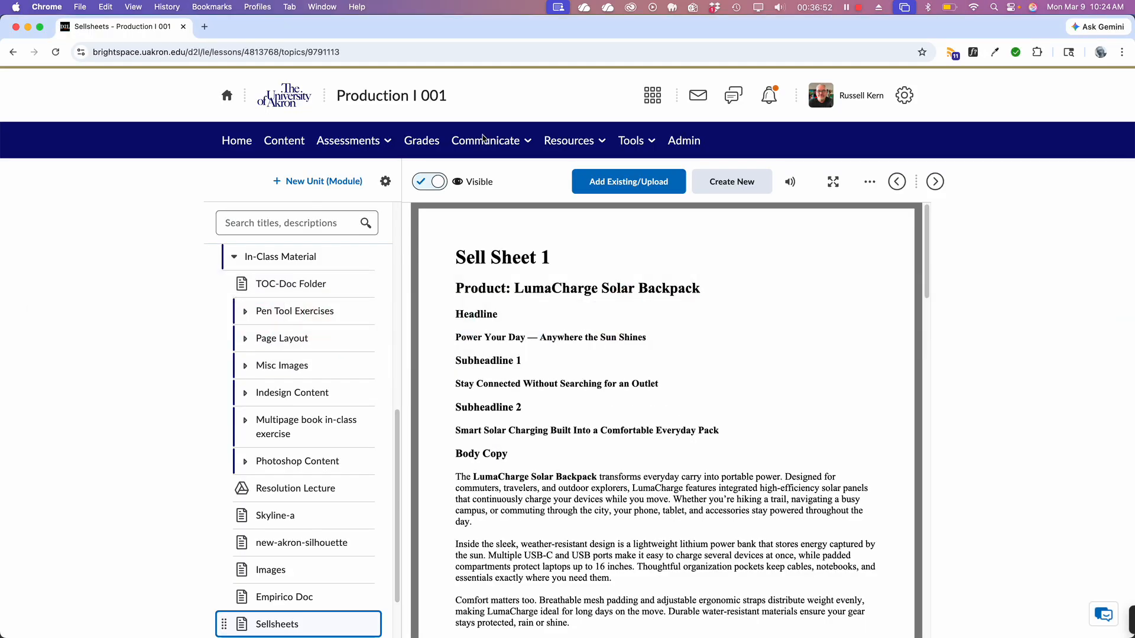
click(205, 28)
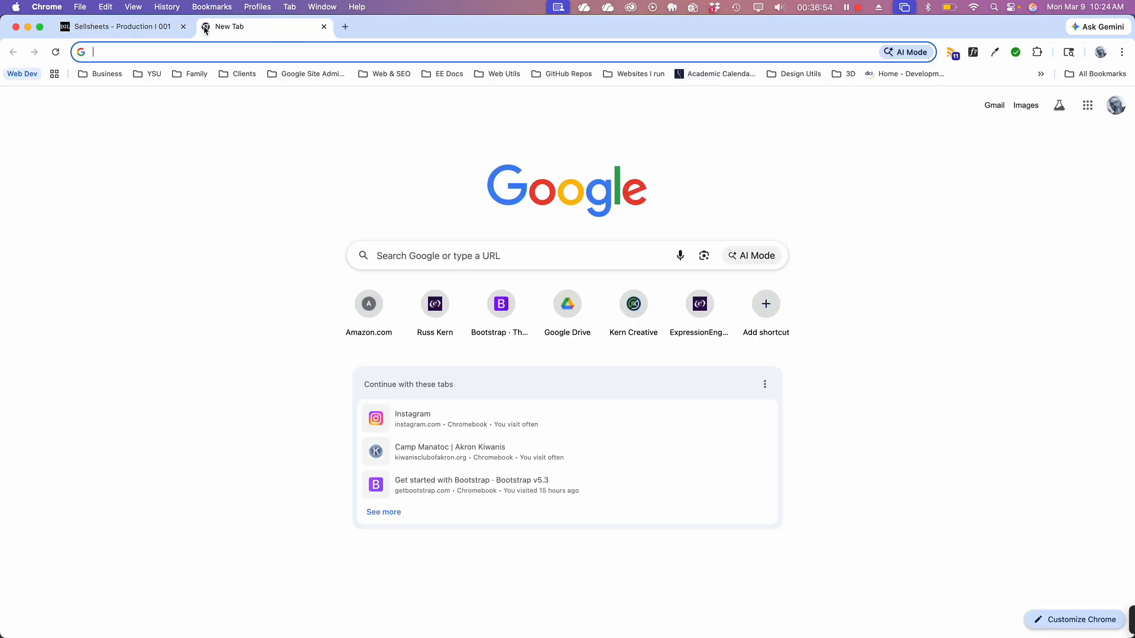
text(pexels.com)
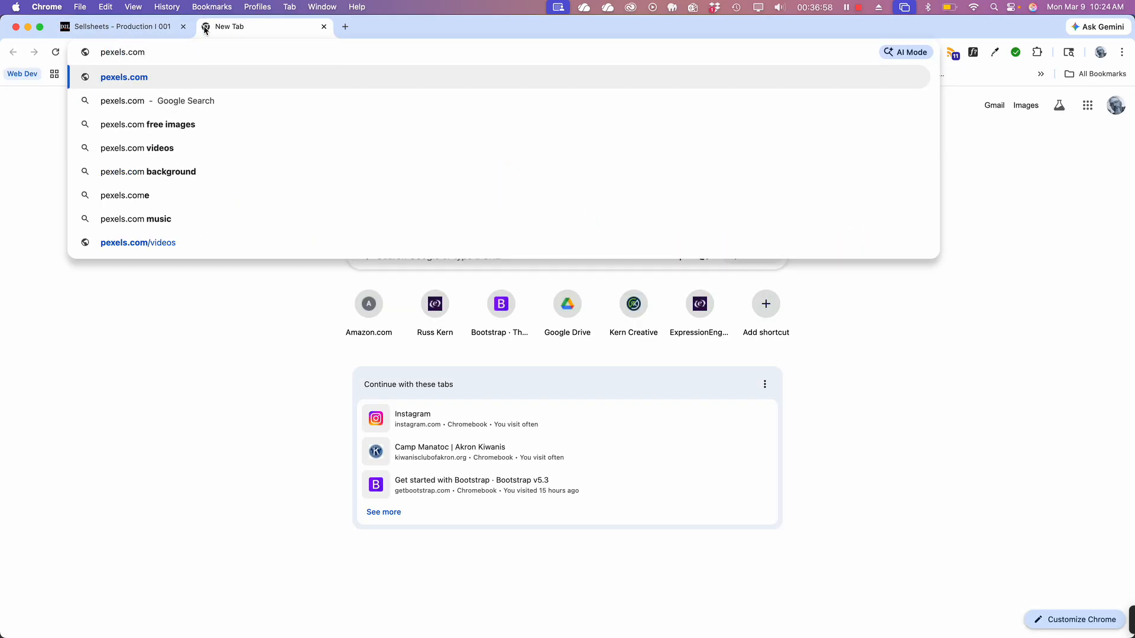
key(Return)
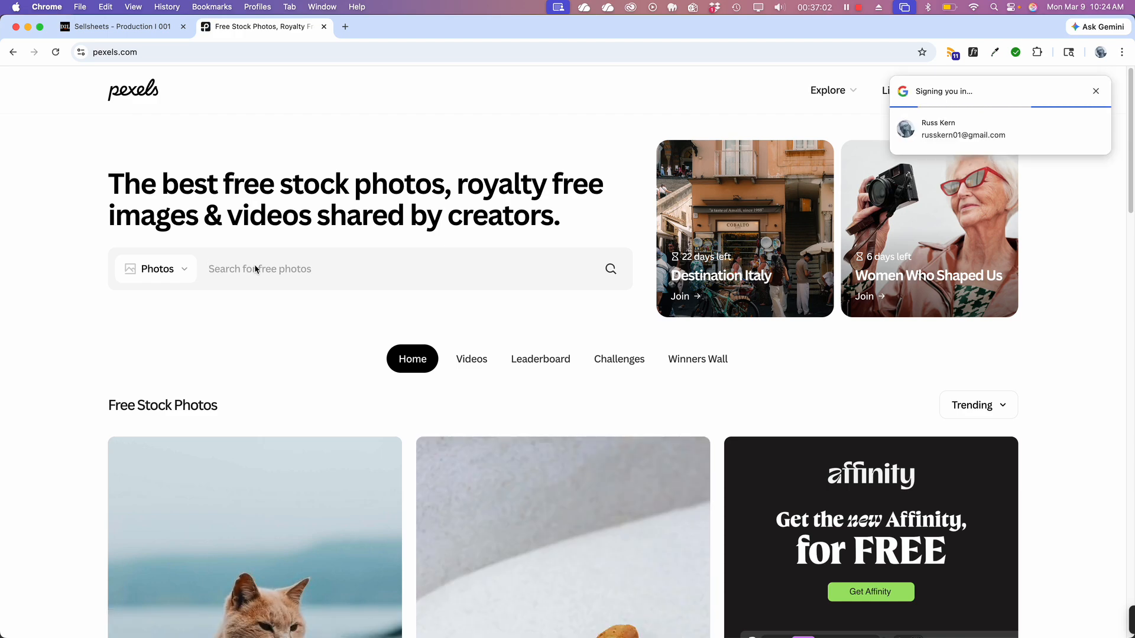
Step: Search the Pexels photos for "hiker in mountain"
text(il)
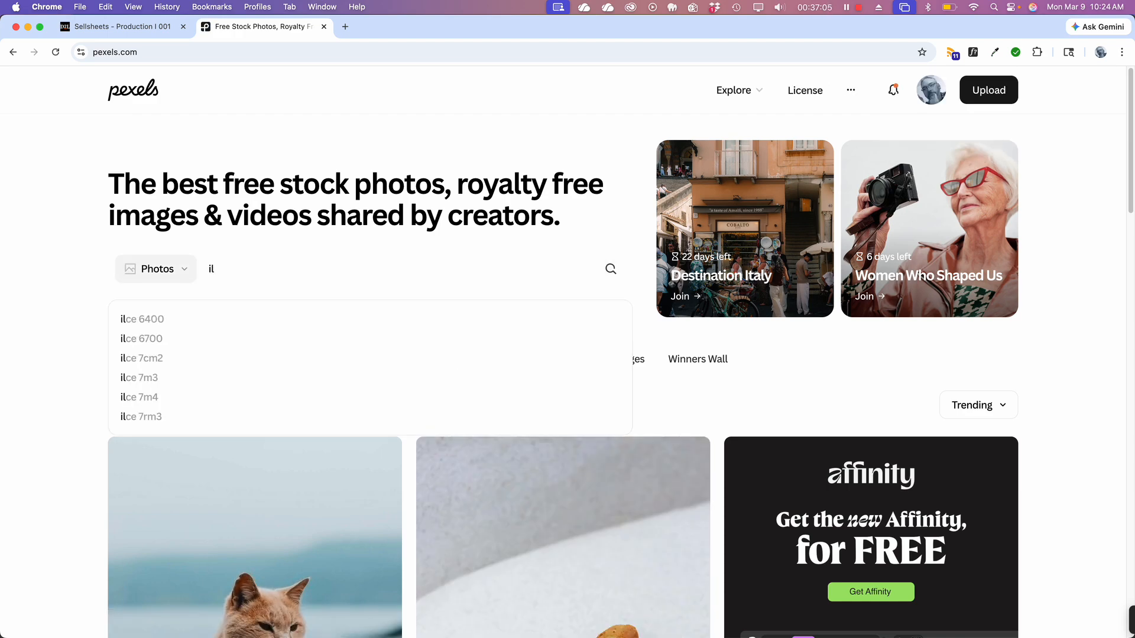
key(BackSpace)
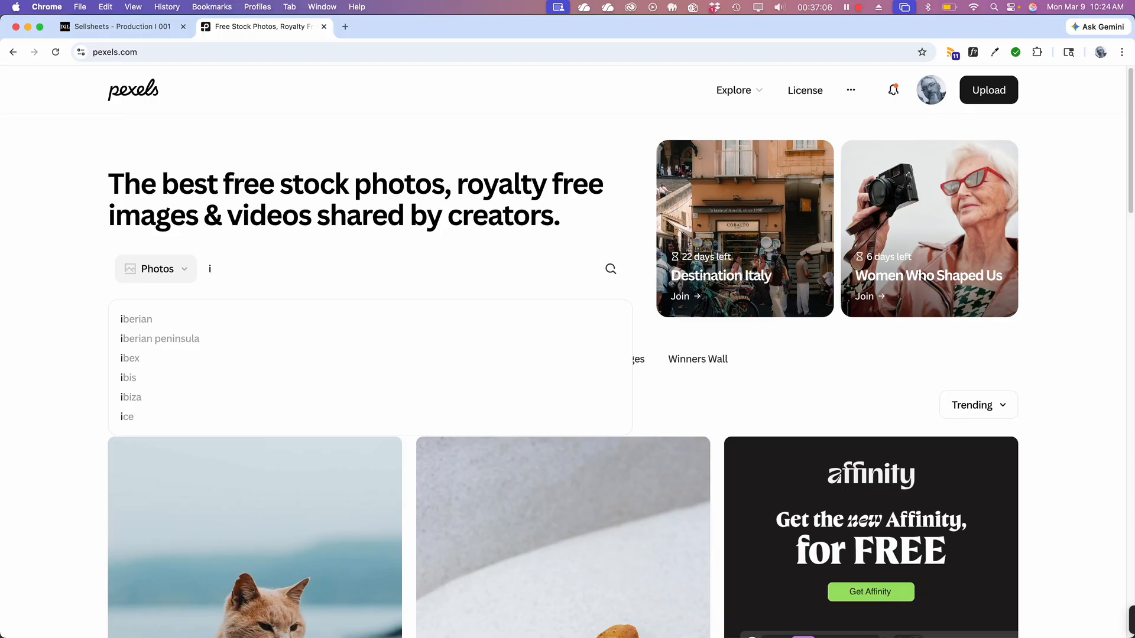
key(BackSpace)
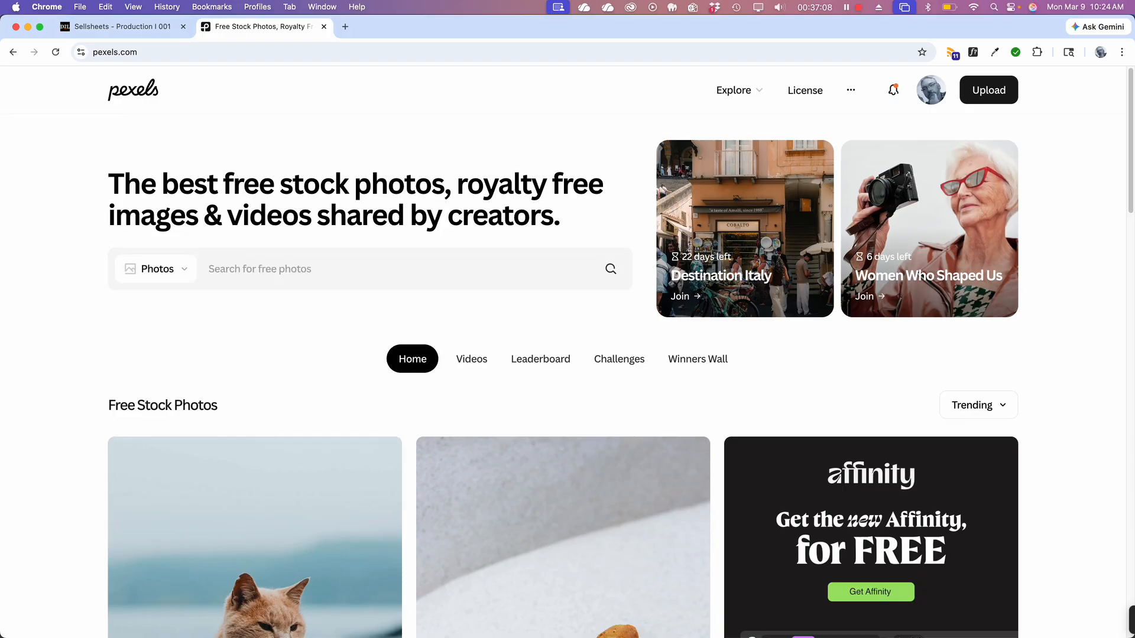
text(hiker in m)
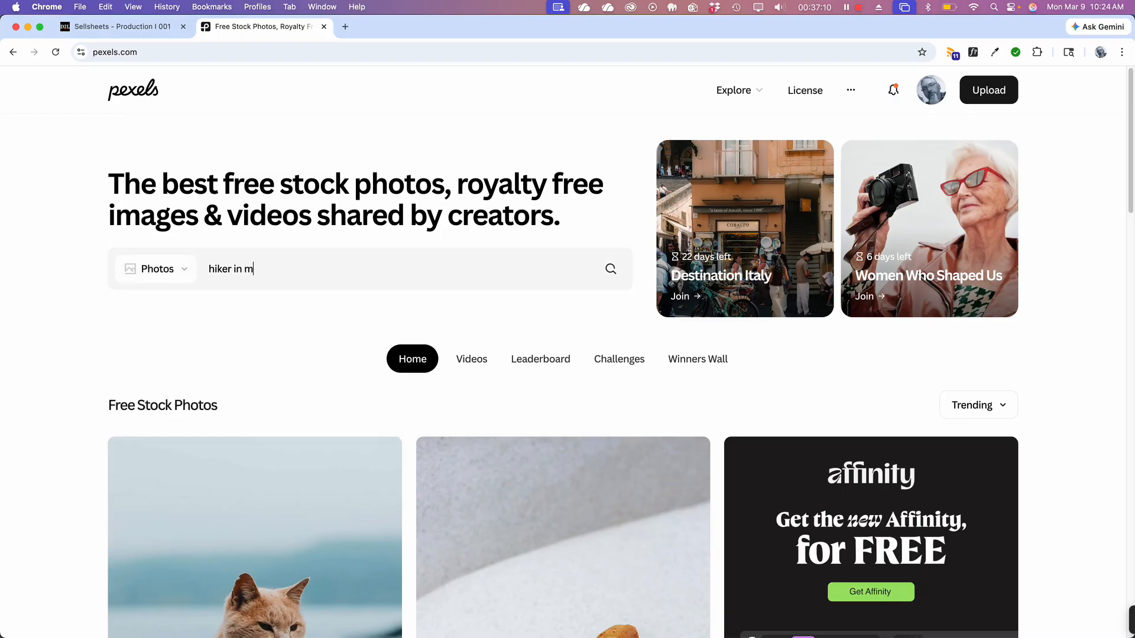
text(ountain)
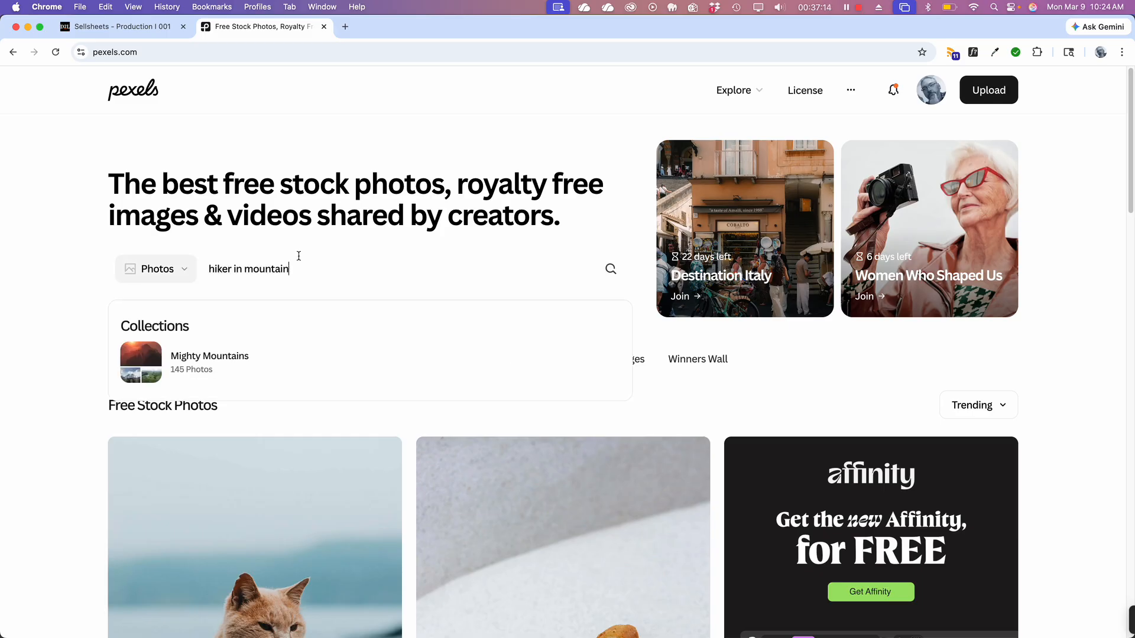
key(Return)
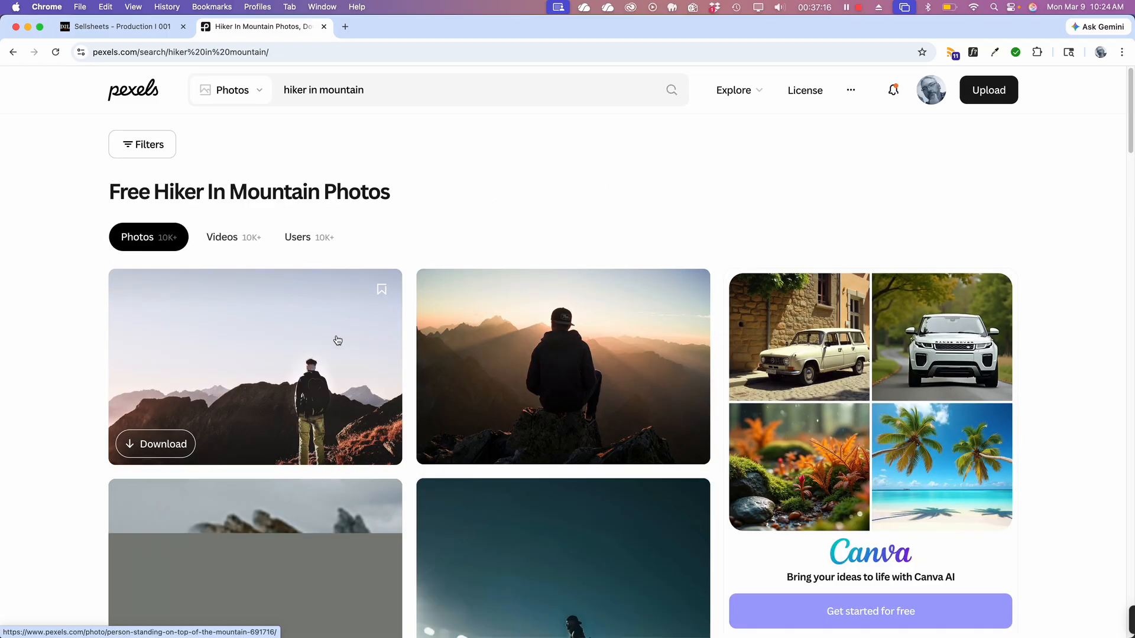
Step: Browse the photo results for a hiker image with a visible backpack that suits the solar backpack sell sheet
scroll(343, 331, down, 3)
scroll(348, 329, down, 5)
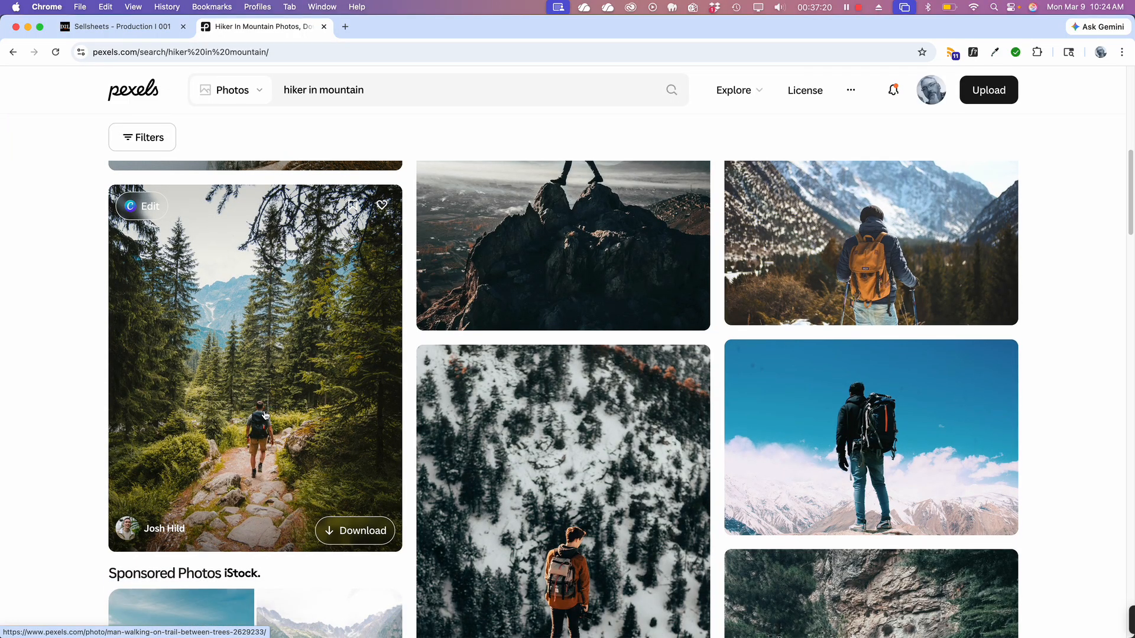
scroll(278, 411, down, 1)
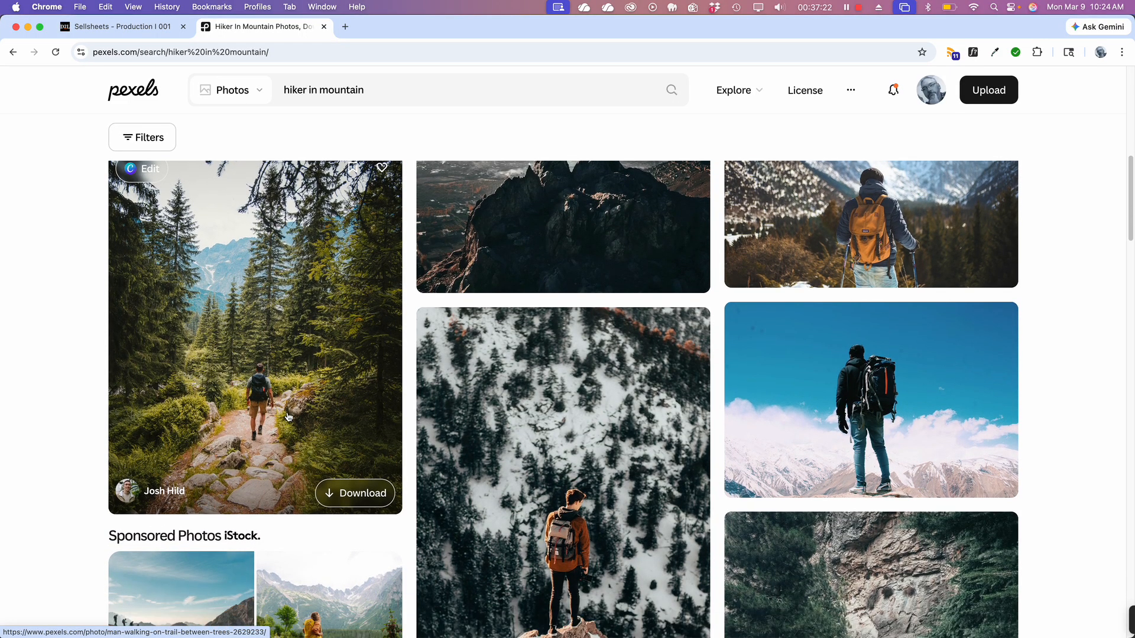
scroll(266, 465, down, 5)
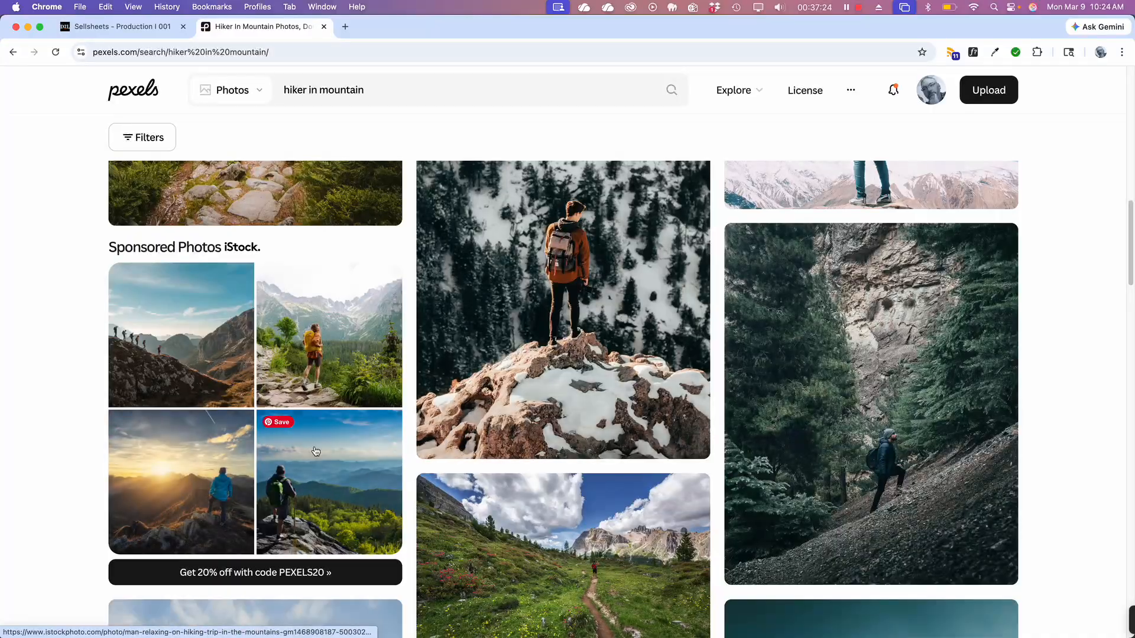
scroll(309, 456, down, 5)
scroll(328, 455, down, 15)
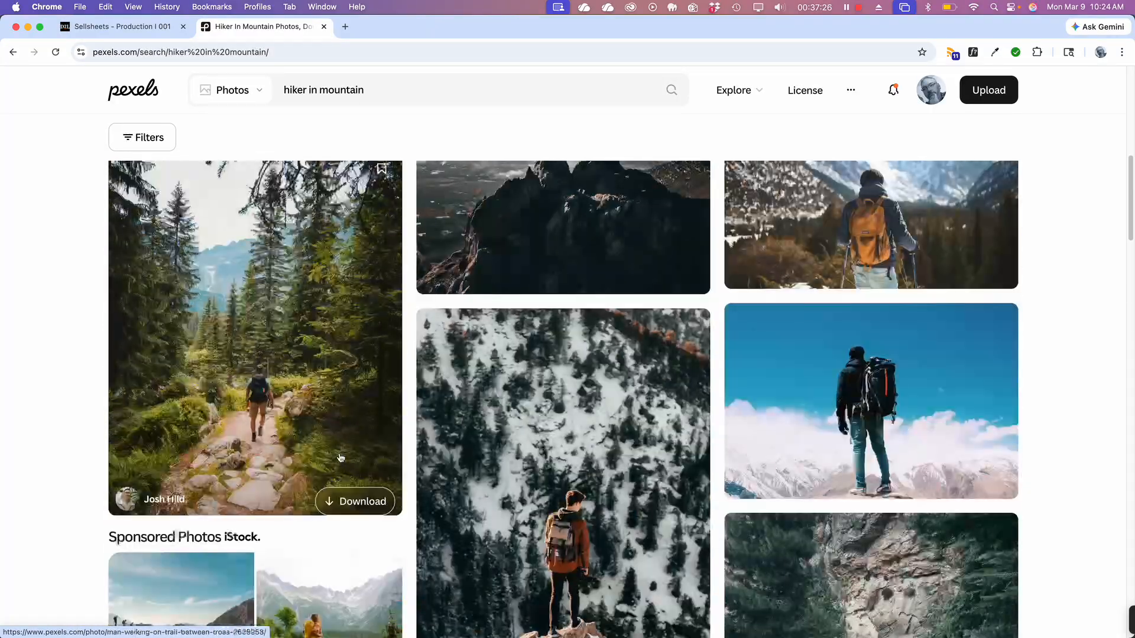
scroll(340, 456, up, 3)
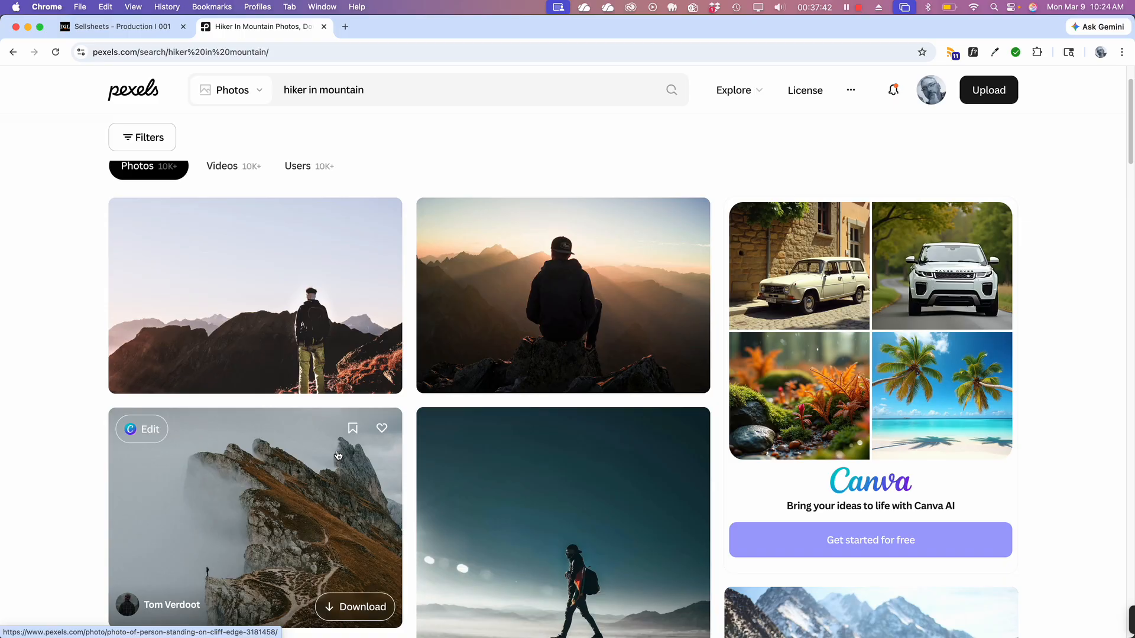
scroll(454, 473, down, 10)
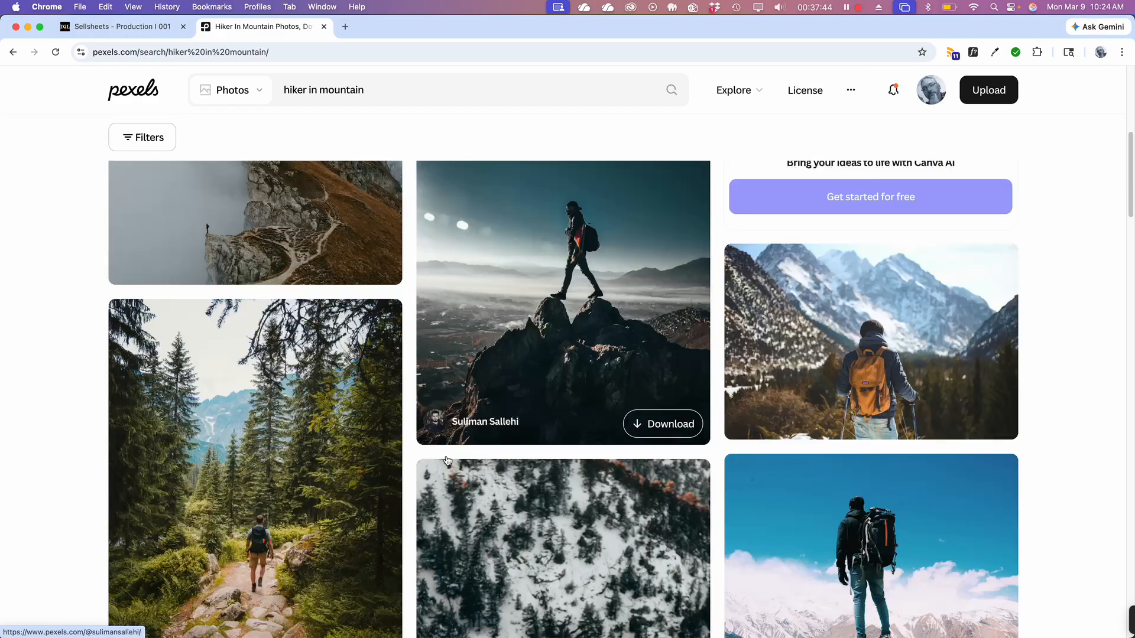
scroll(454, 474, down, 20)
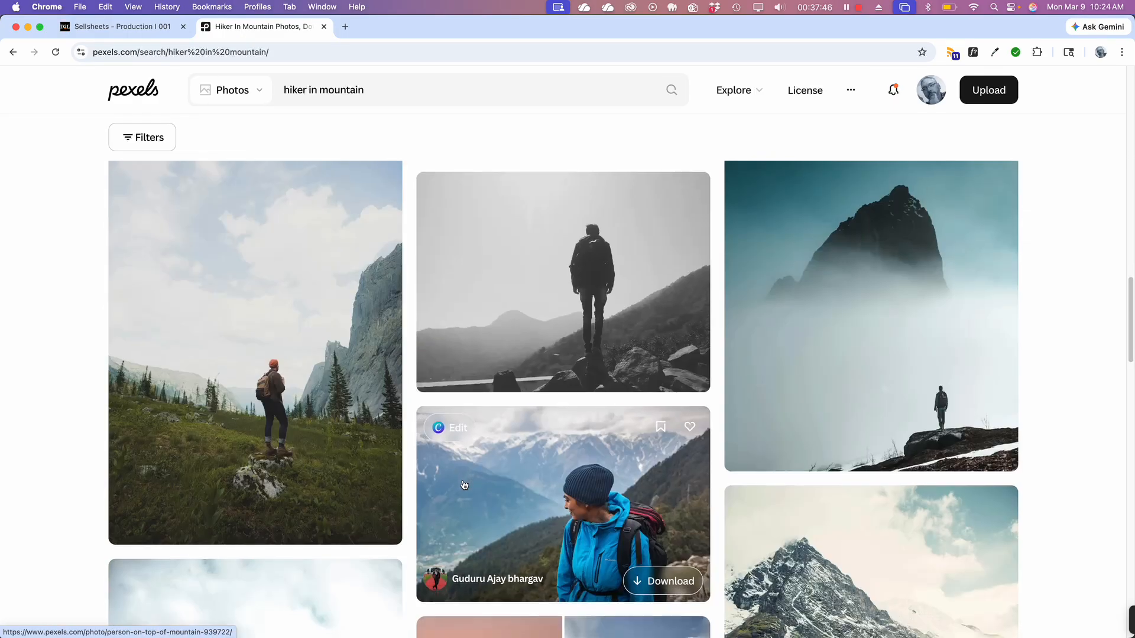
scroll(464, 487, down, 15)
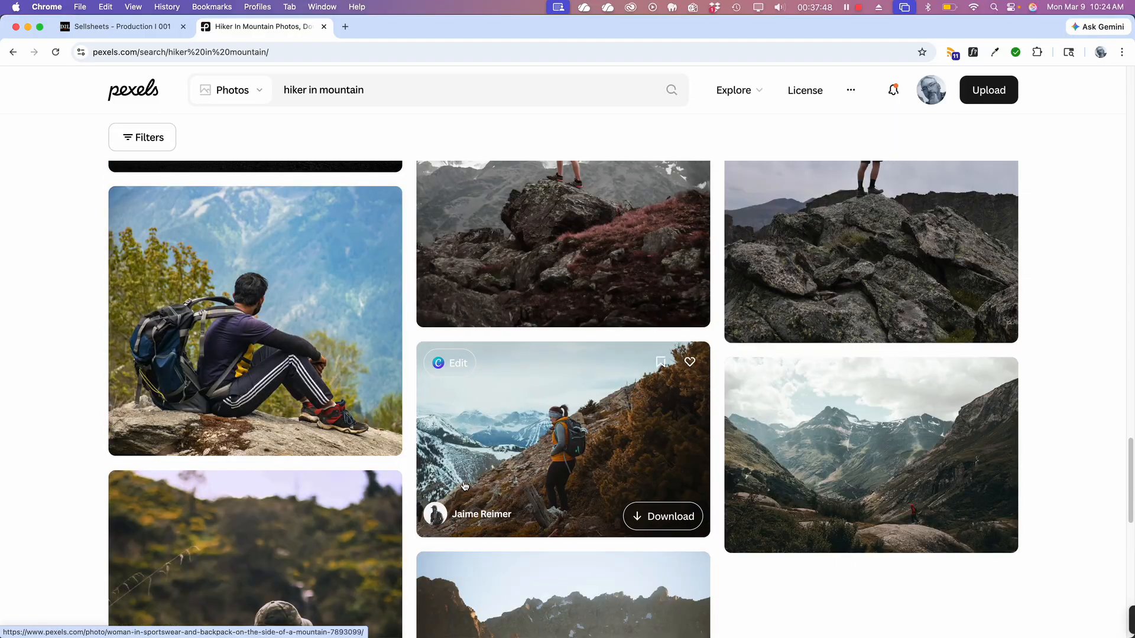
scroll(462, 479, down, 2)
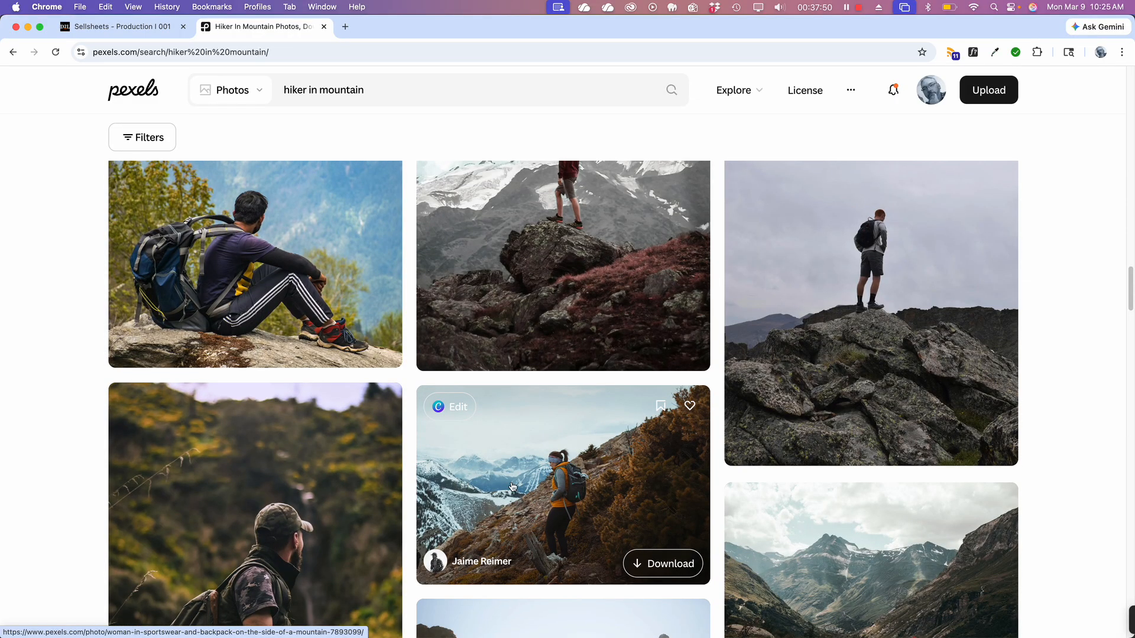
scroll(514, 487, down, 3)
scroll(513, 487, up, 6)
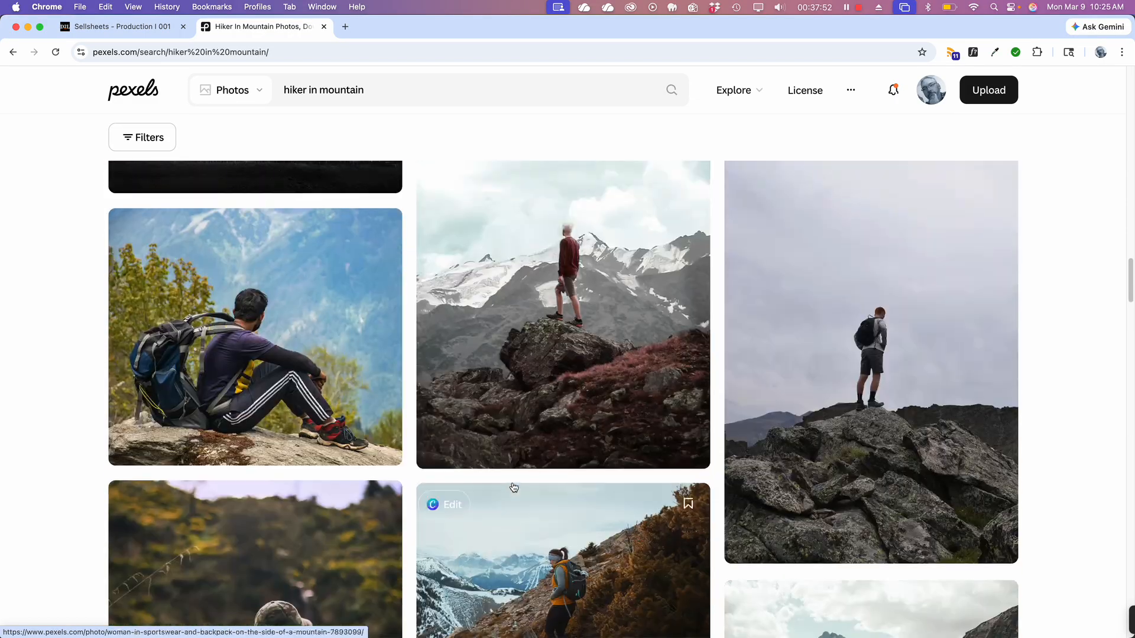
scroll(513, 487, down, 15)
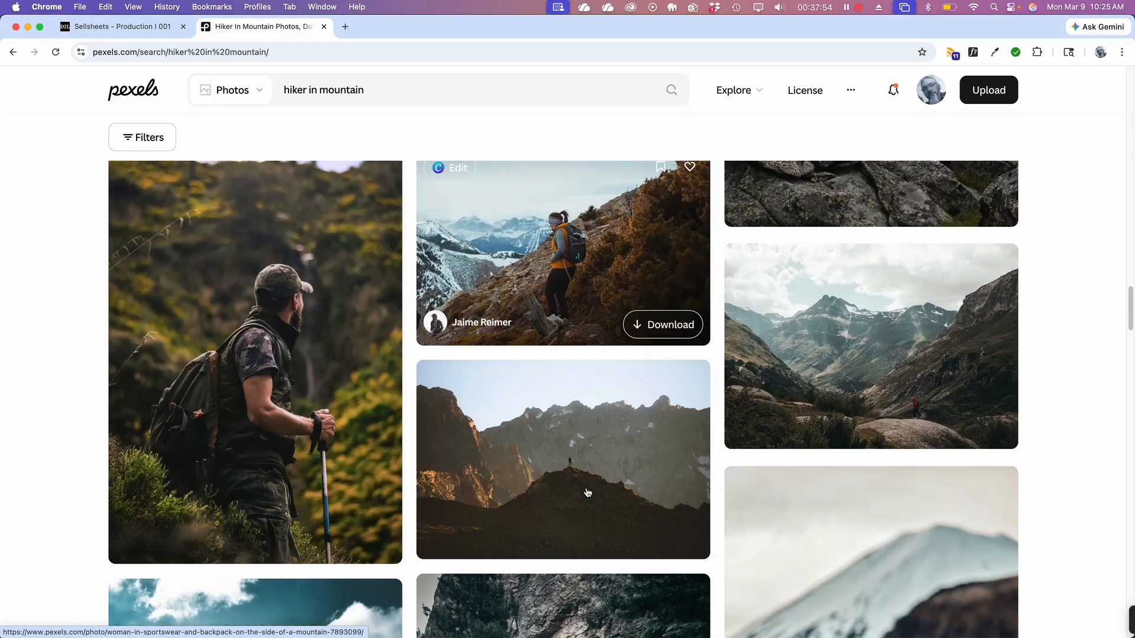
Step: Download the photo of the hiker seen from behind with an orange-brown backpack facing snowy mountains
scroll(588, 492, up, 1)
scroll(587, 492, up, 10)
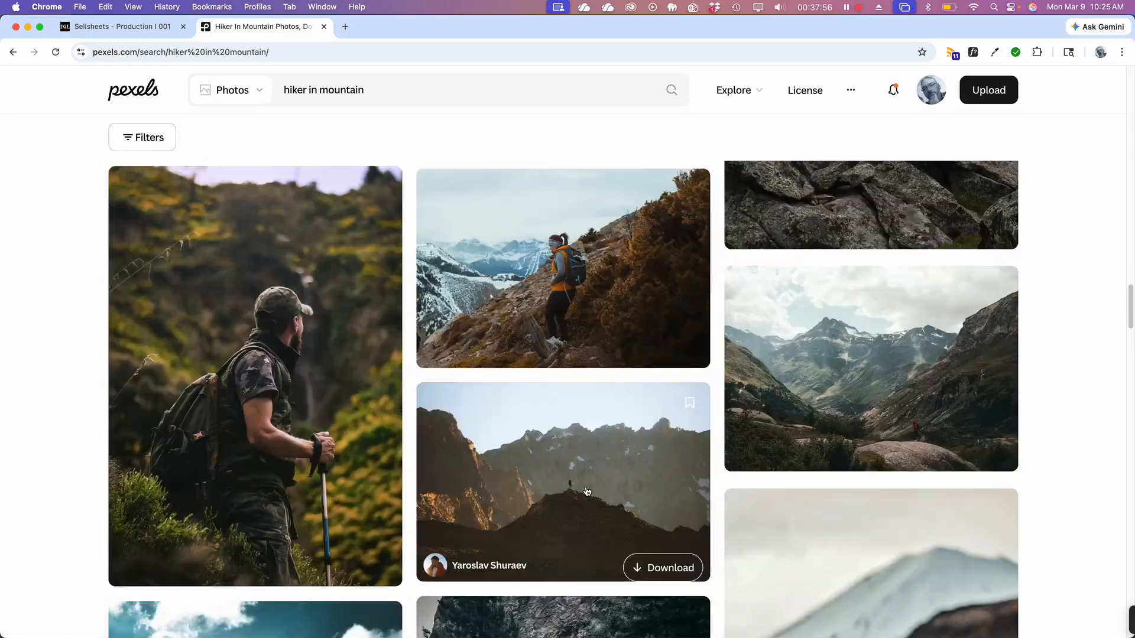
scroll(588, 491, up, 10)
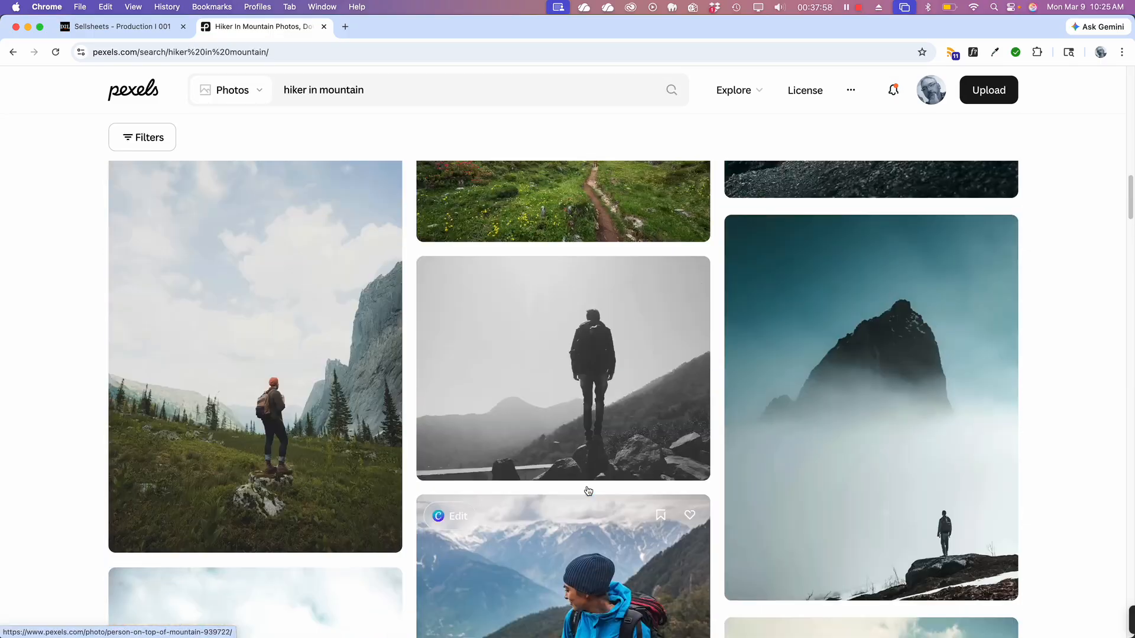
scroll(588, 491, up, 10)
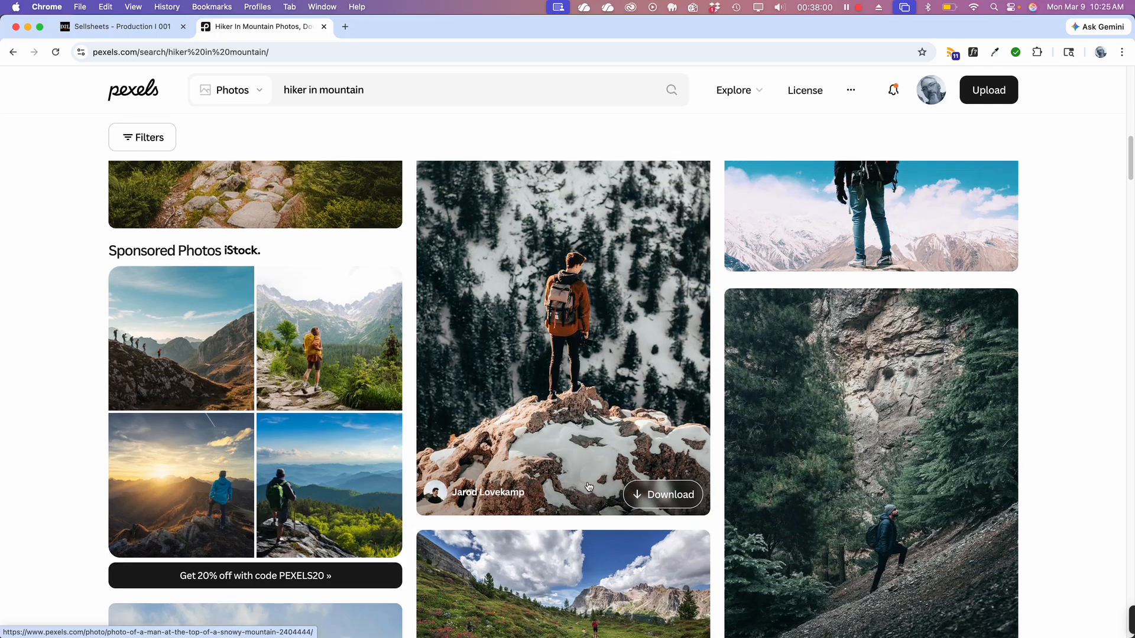
scroll(588, 486, up, 5)
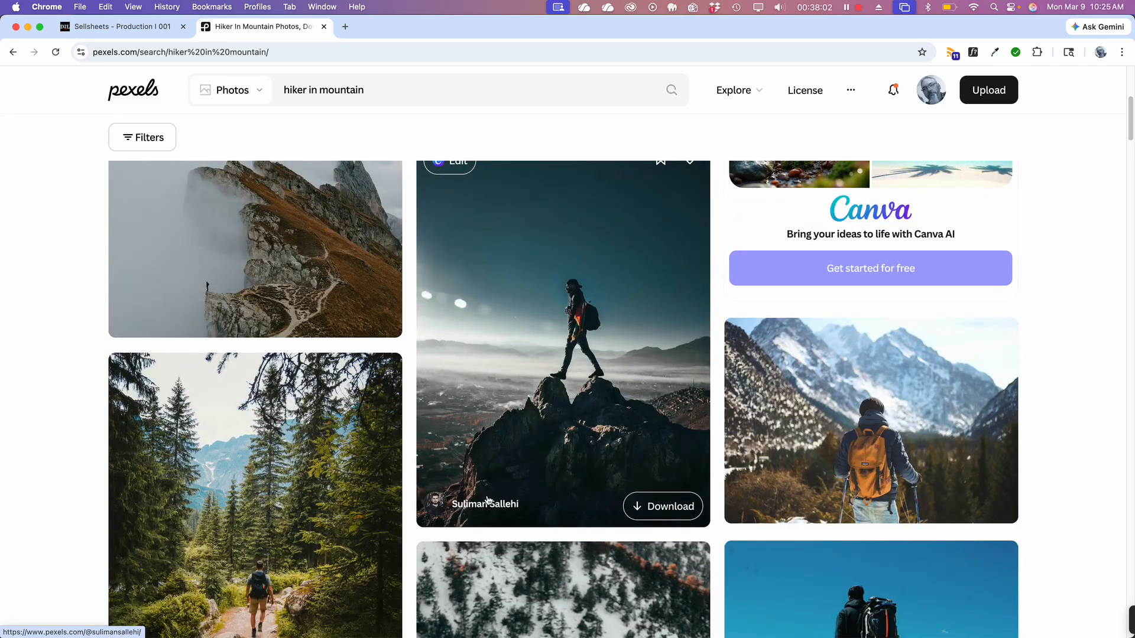
scroll(887, 384, down, 1)
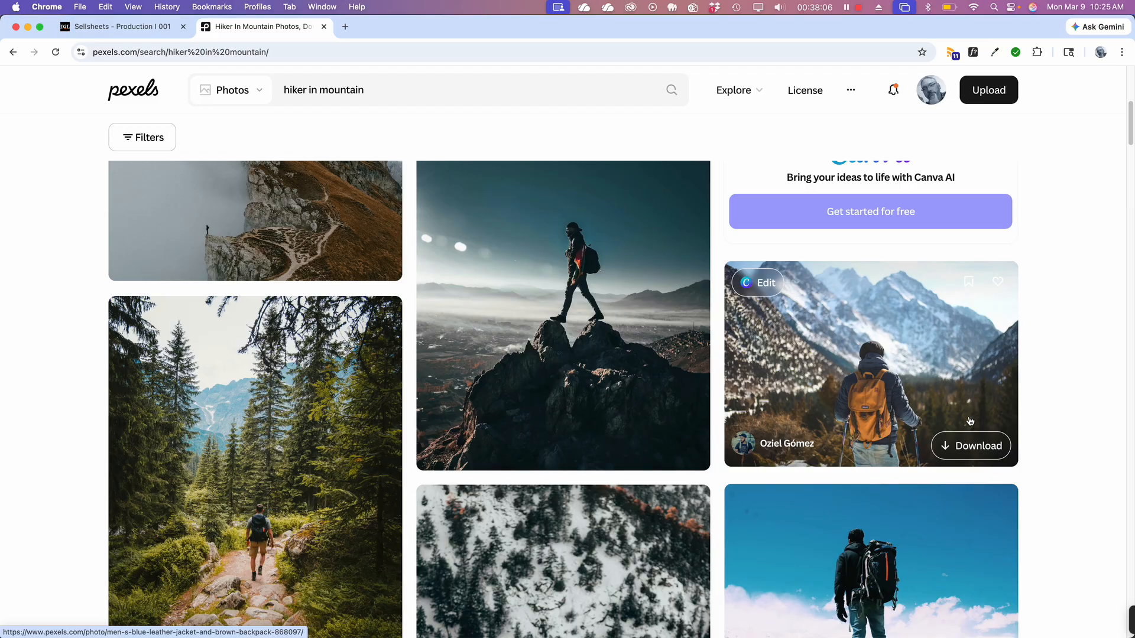
click(968, 450)
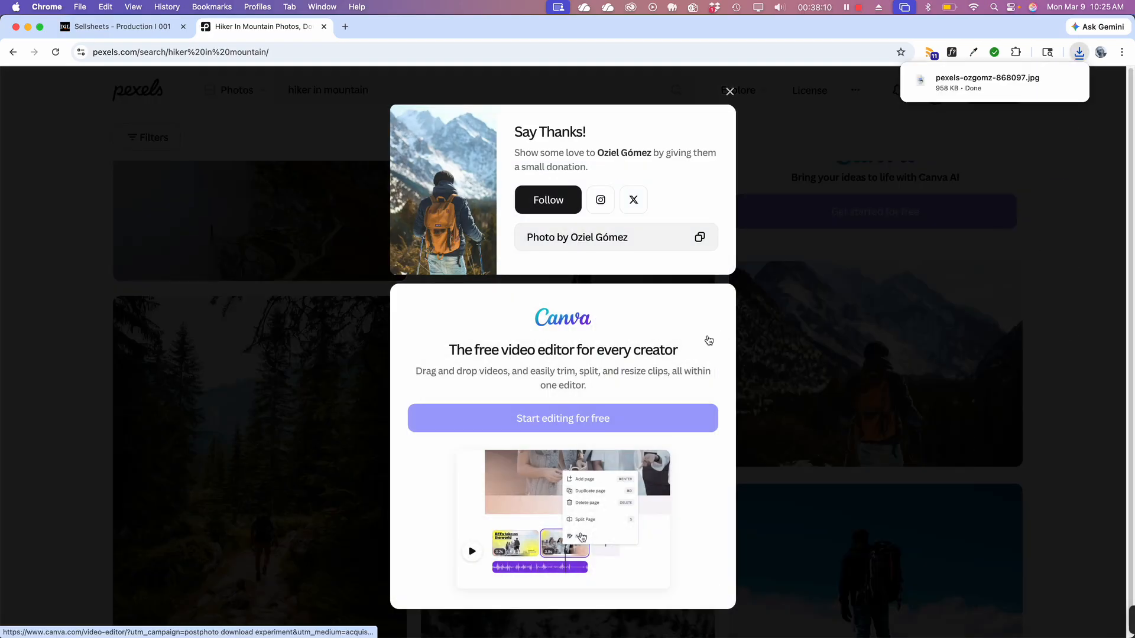
Step: Switch back to InDesign and select the text frame on the solar backpack sell sheet page
key(super+Tab)
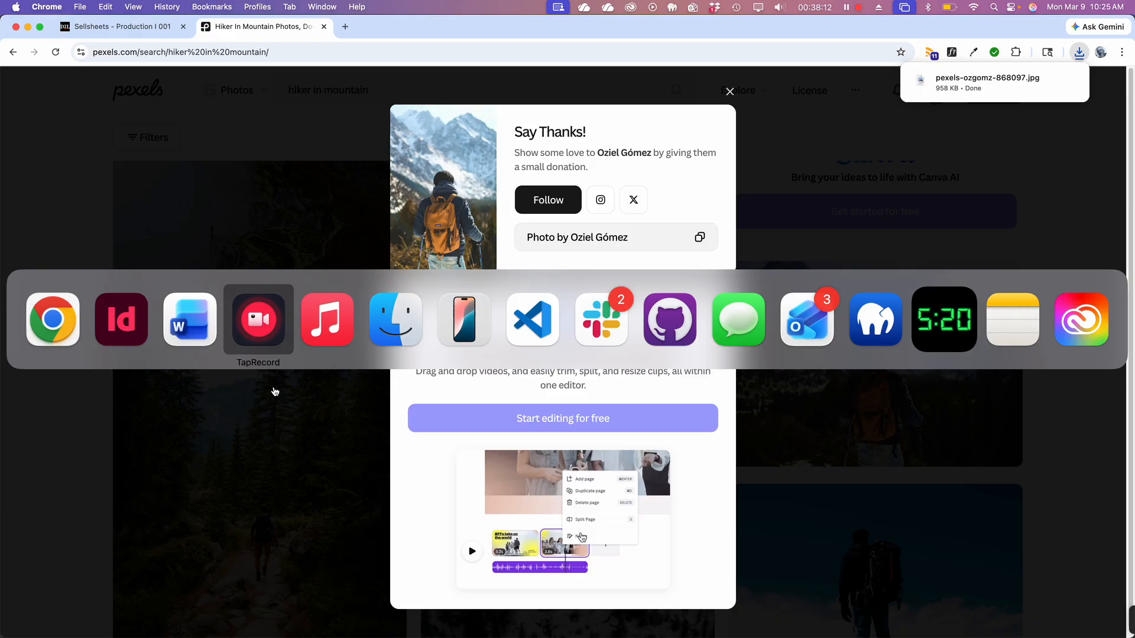
click(125, 335)
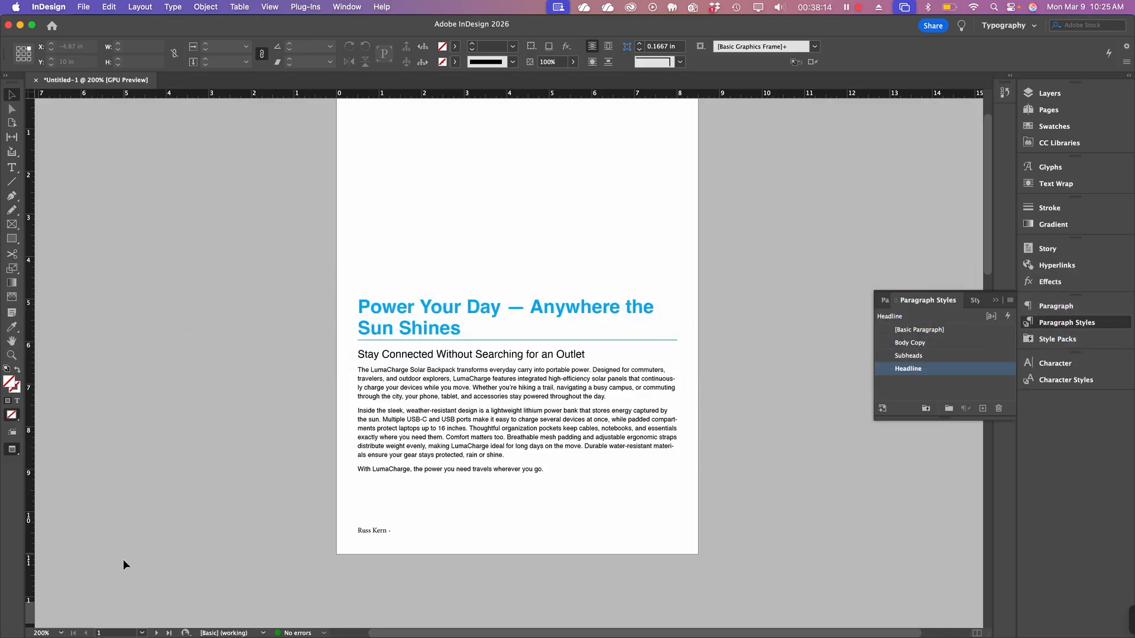
scroll(436, 431, up, 2)
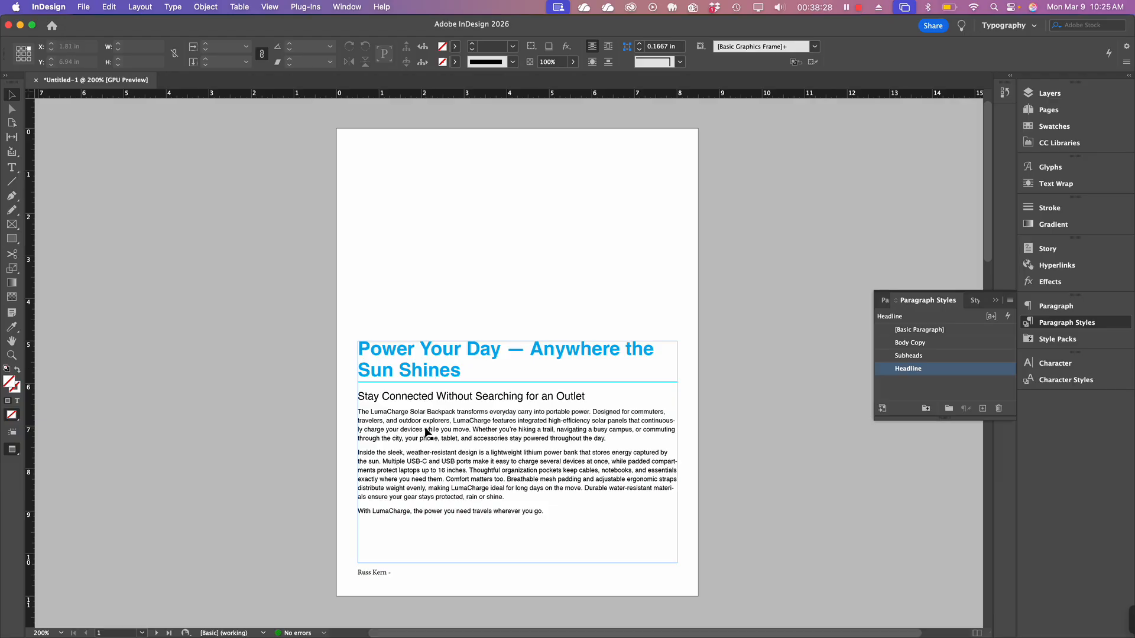
click(421, 471)
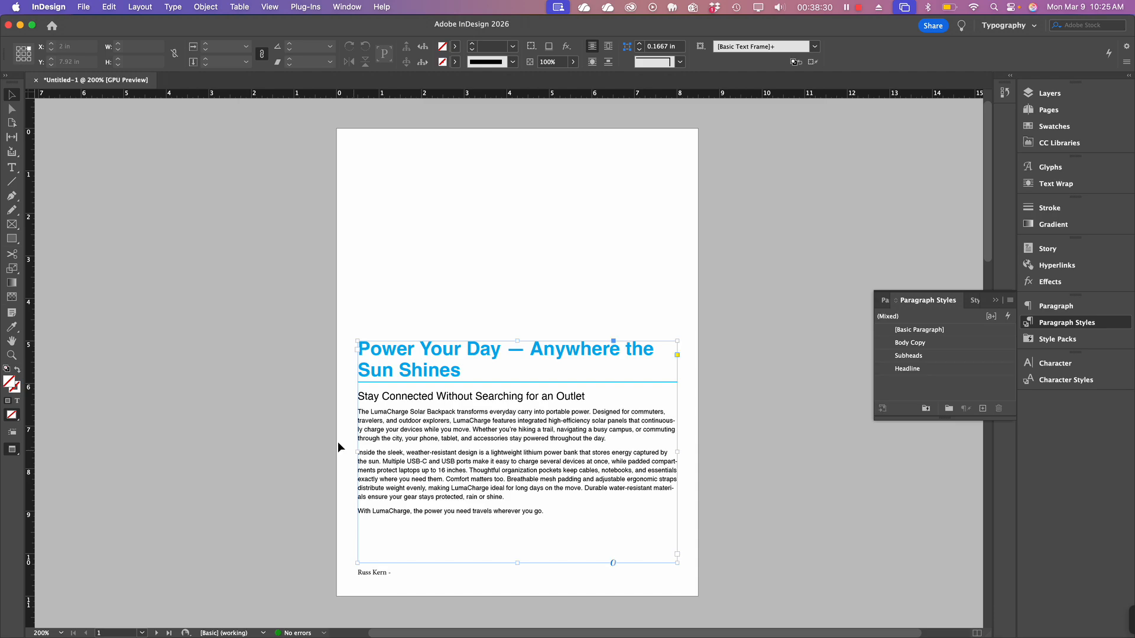
Step: Show the guides and draw an empty graphic frame about 8.75 by 4.145 in, from the top bleed edges down to the first horizontal guide
scroll(297, 406, up, 1)
scroll(294, 414, down, 1)
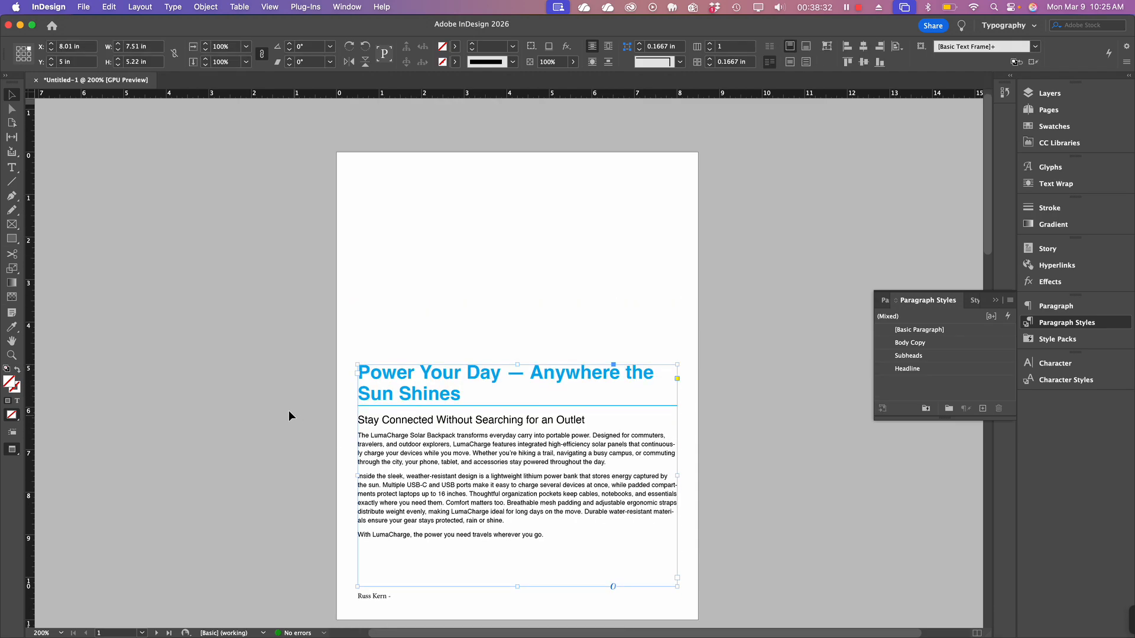
click(395, 293)
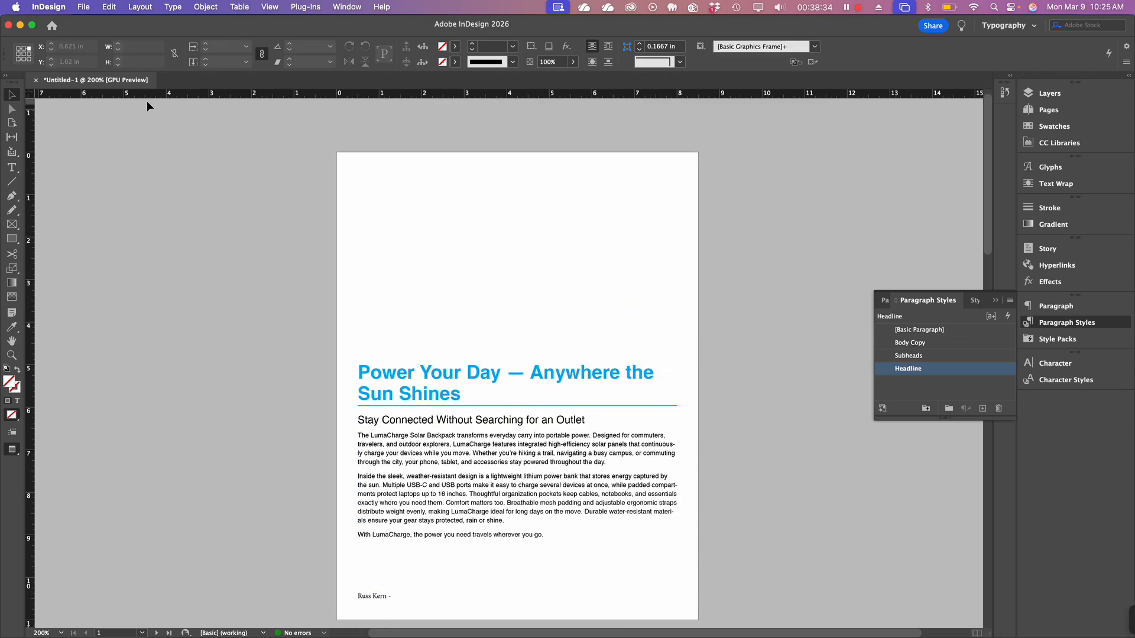
key(w)
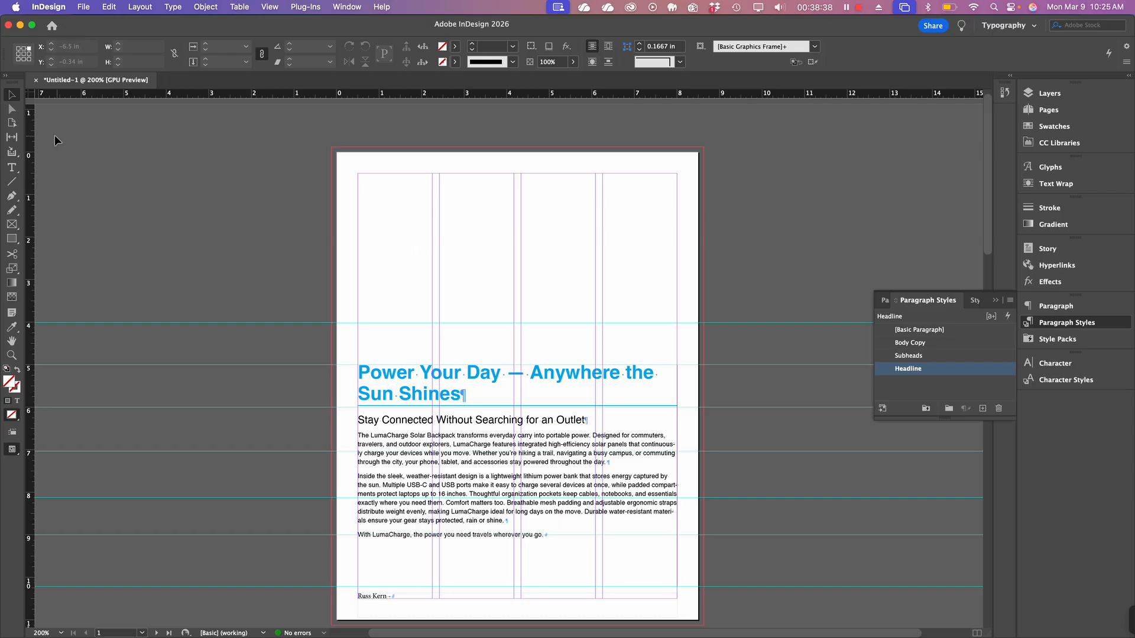
click(12, 224)
drag(331, 146, 704, 326)
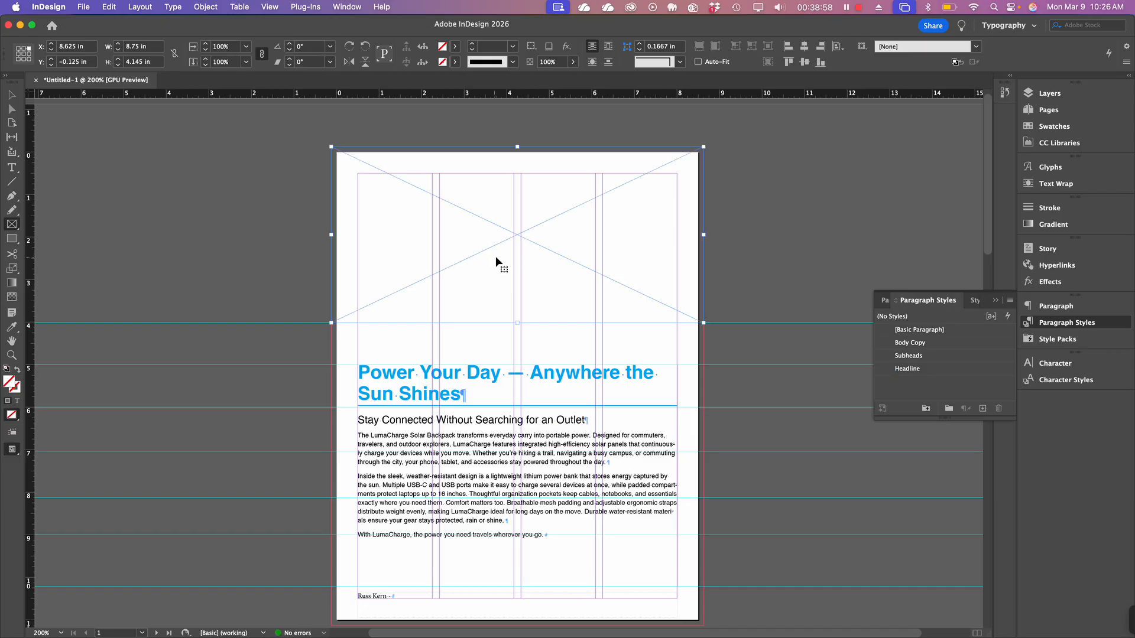
Step: Place the most recently added Pexels hiker JPEG from the Downloads folder into the empty frame, listing the files by date added
key(super+d)
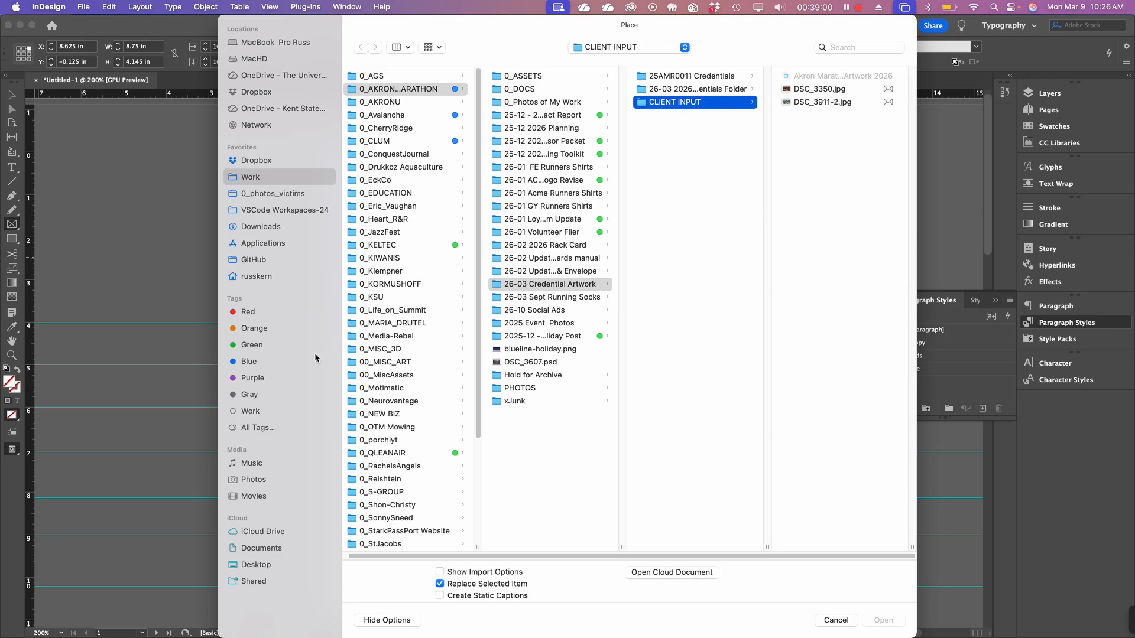
click(269, 228)
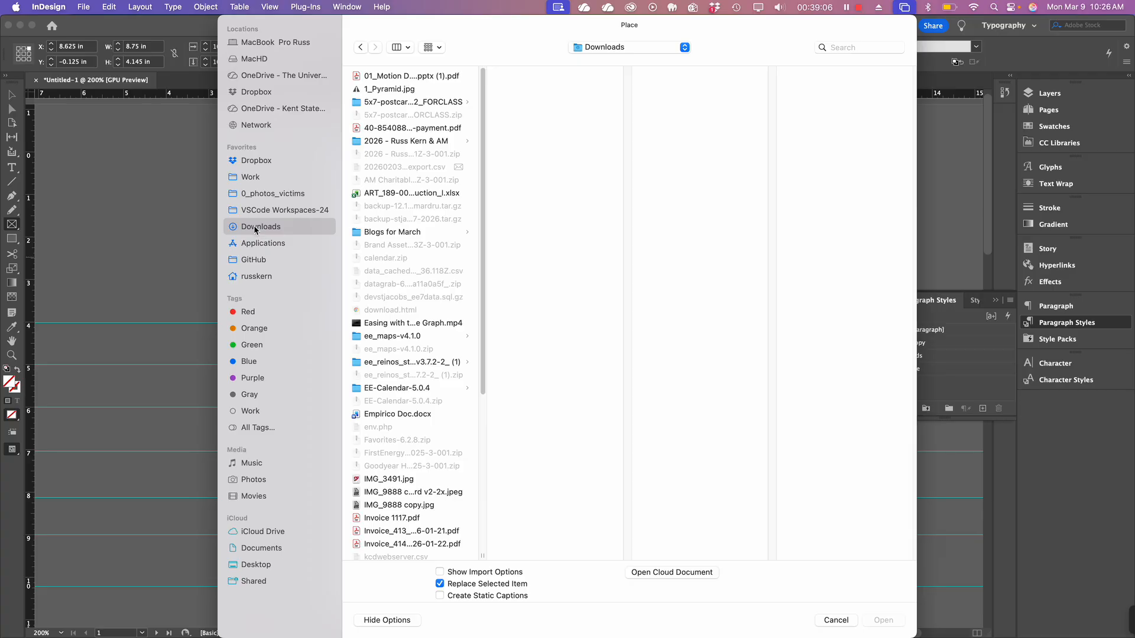
click(400, 47)
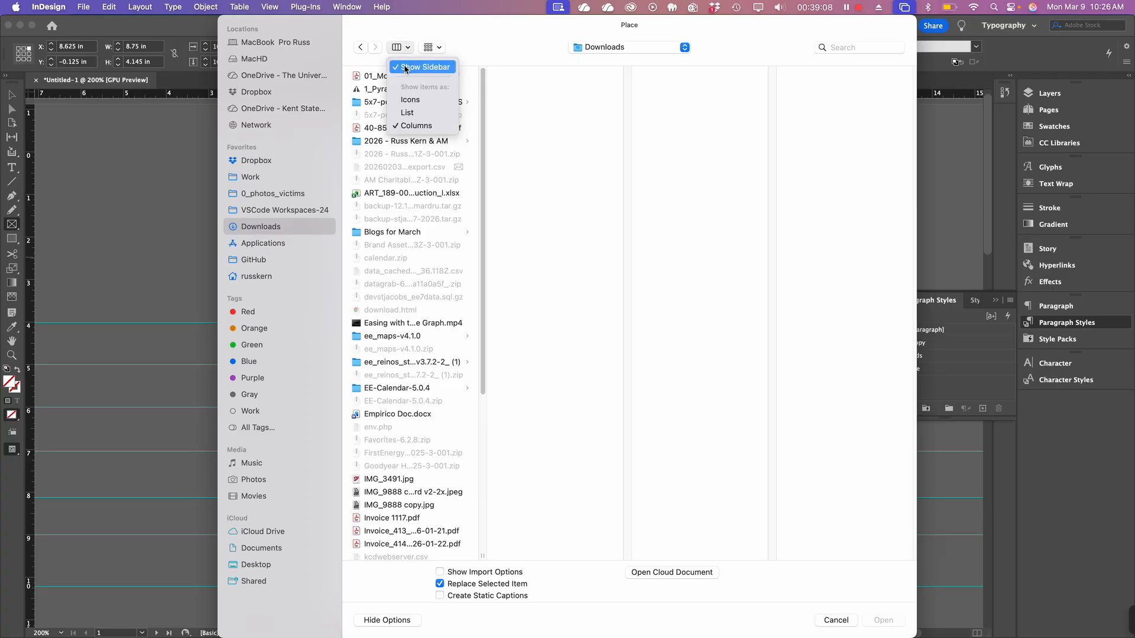
click(415, 113)
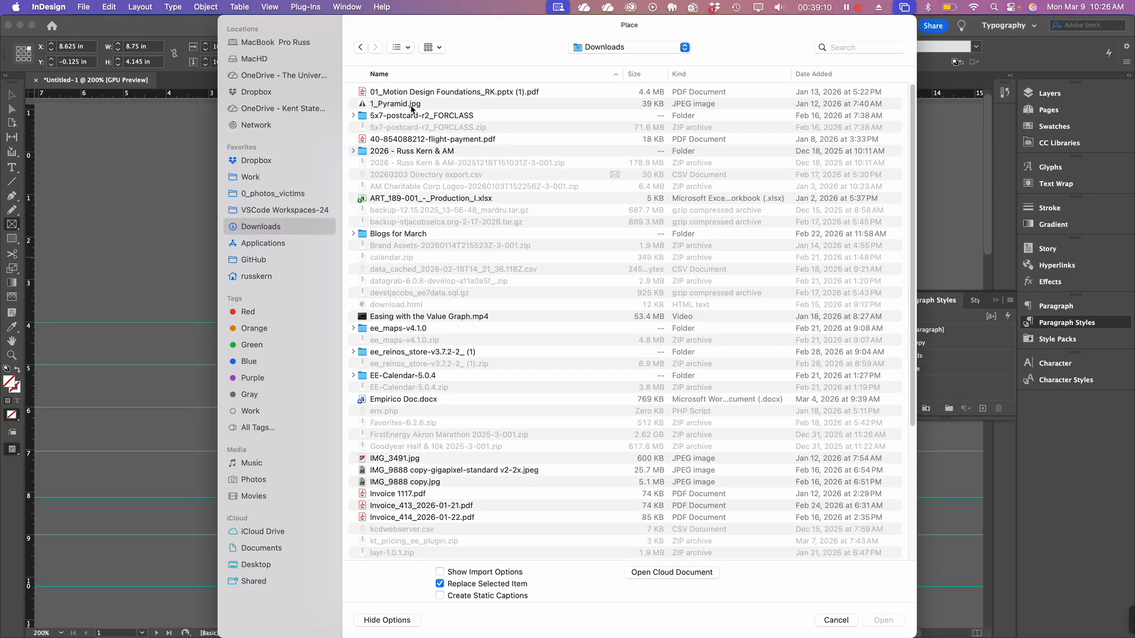
click(823, 74)
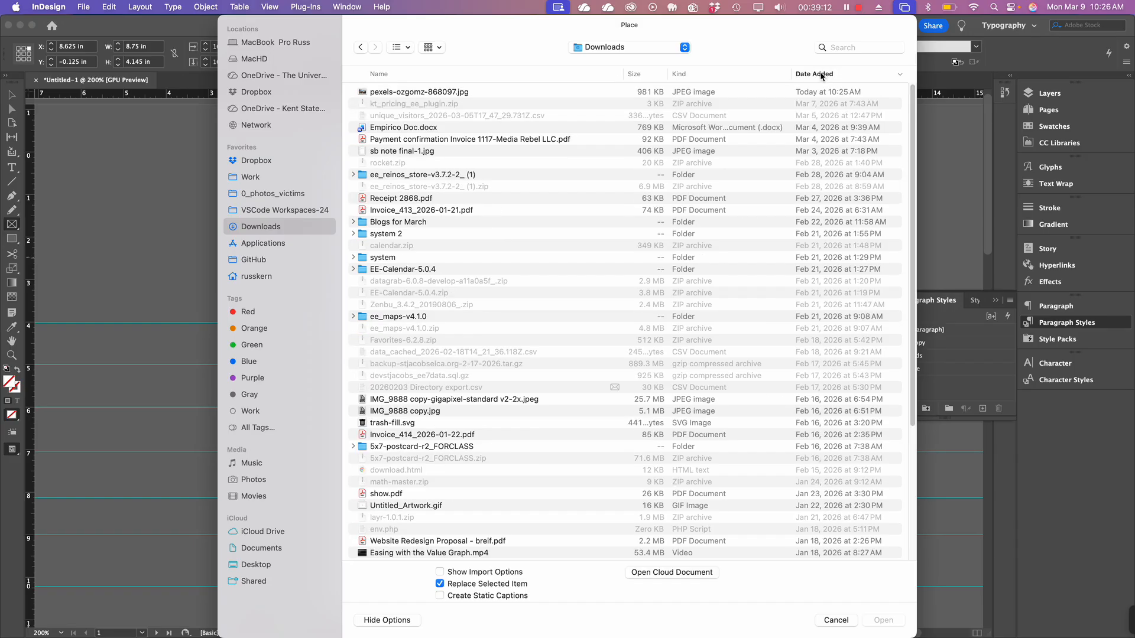
click(456, 93)
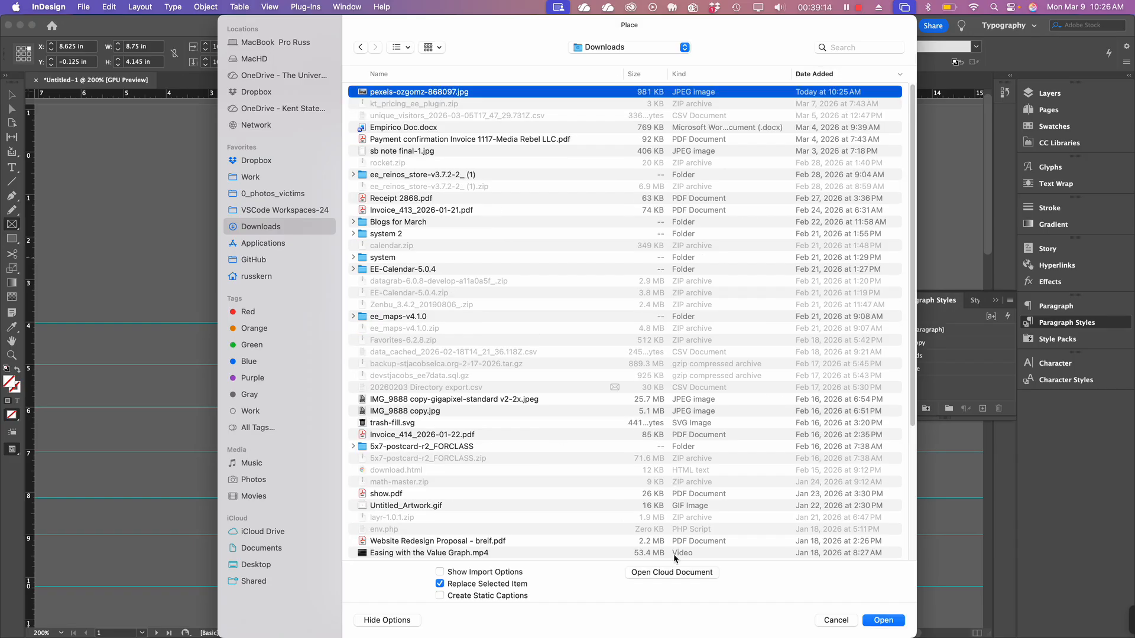
click(896, 625)
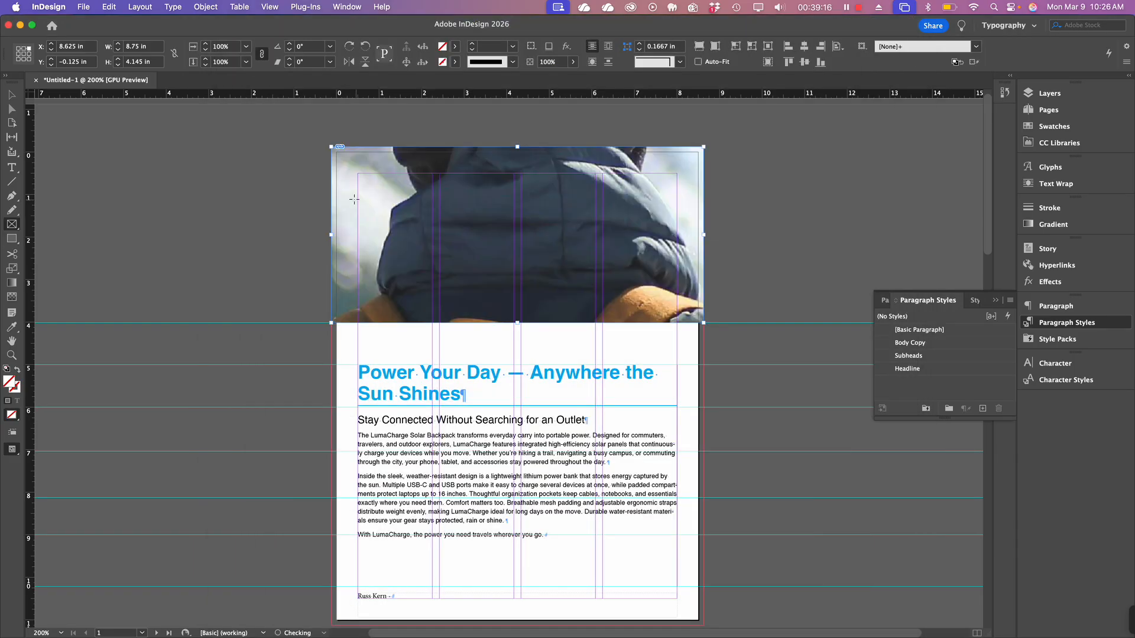
Step: Try to bring the hiker into view by shifting the oversized photo down inside its frame
click(11, 96)
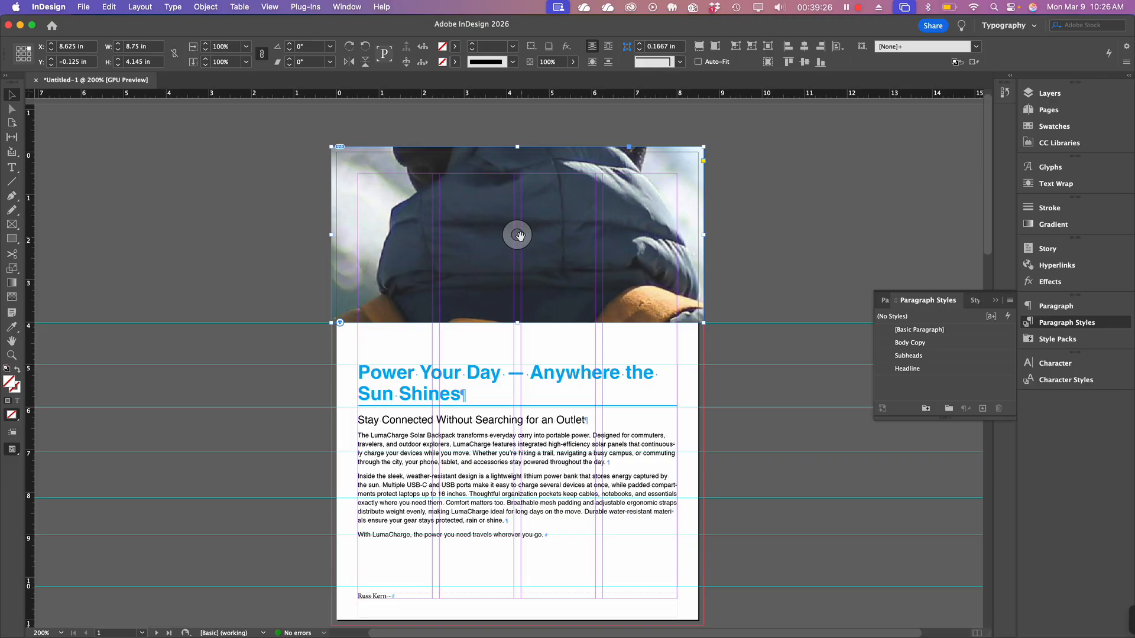
drag(519, 235, 520, 269)
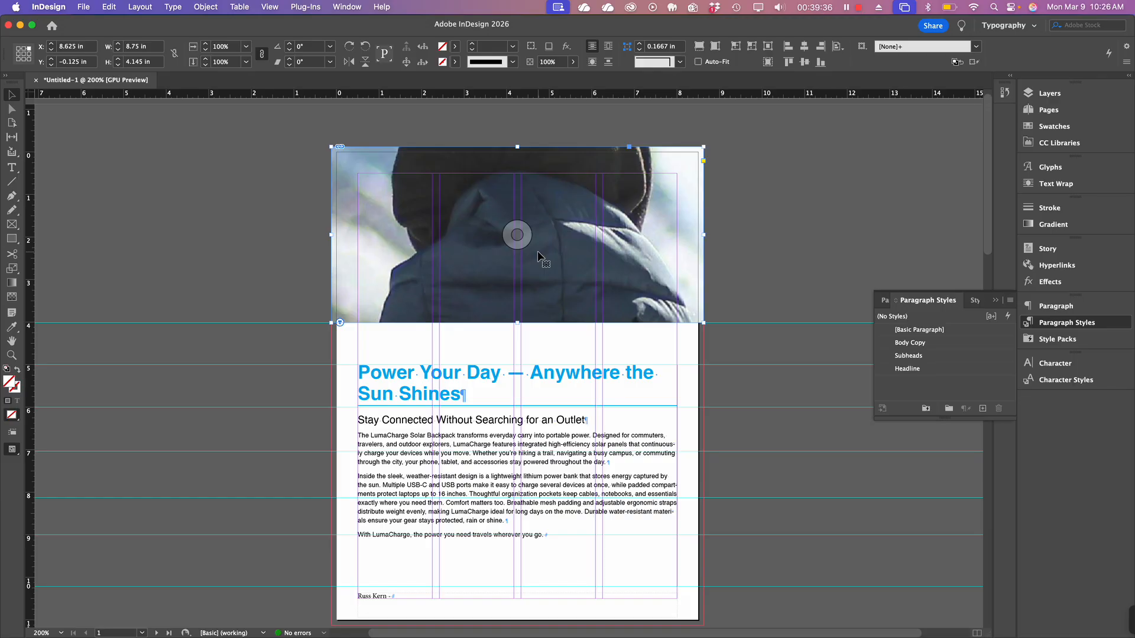
scroll(494, 261, up, 1)
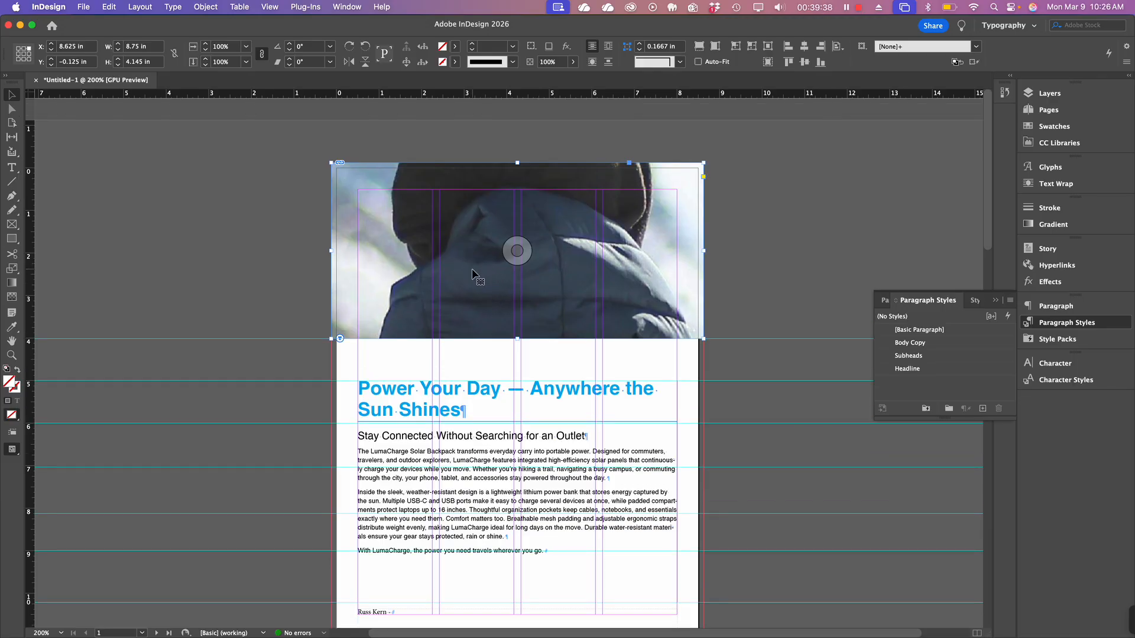
Step: Switch to Chrome to compare the placed crop with the full hiker photo in the Pexels results, and return to InDesign
key(super+Tab)
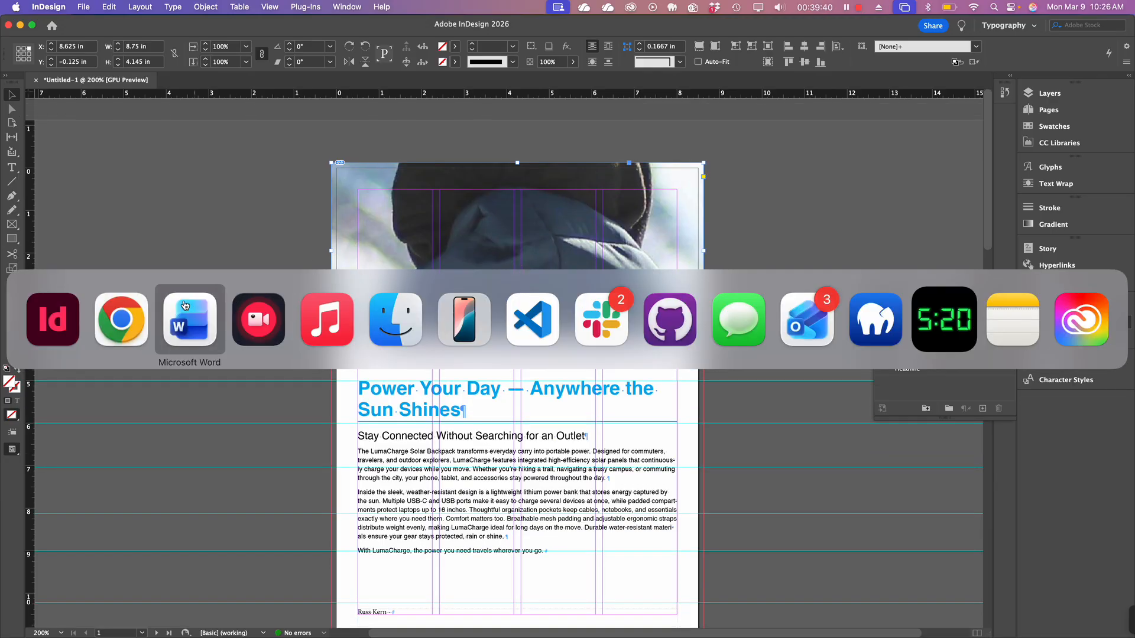
click(121, 321)
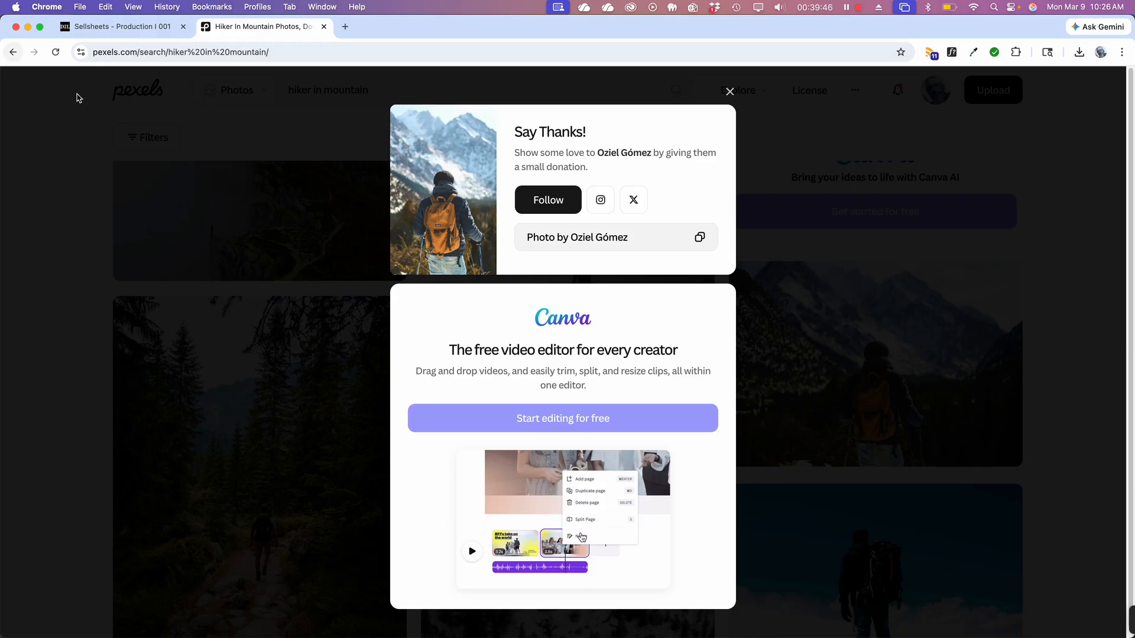
click(147, 132)
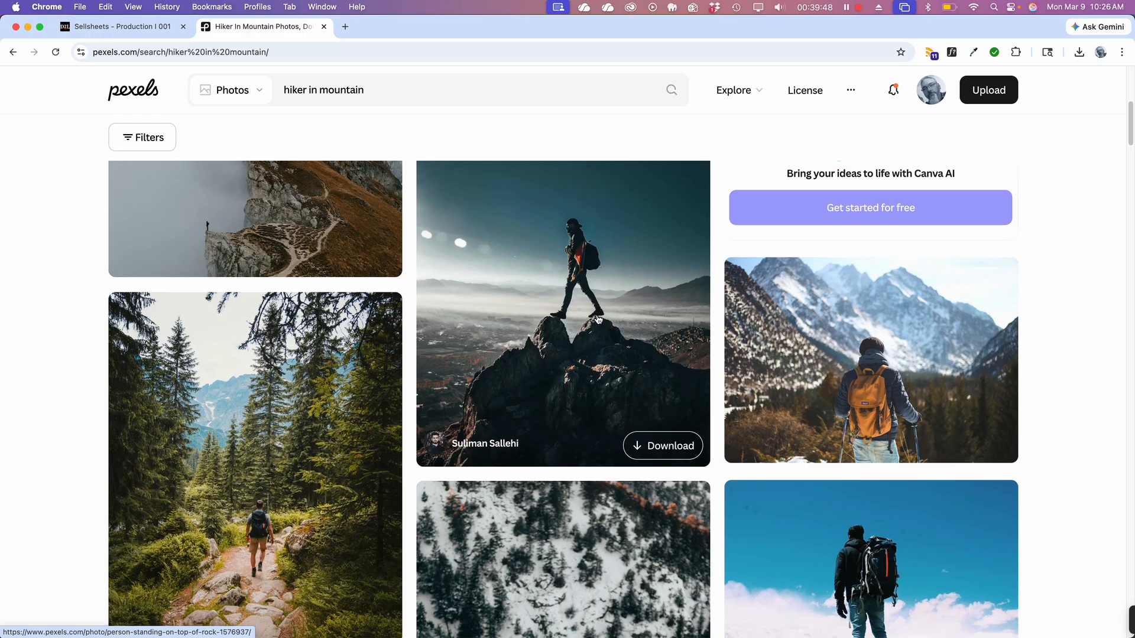
scroll(597, 317, down, 1)
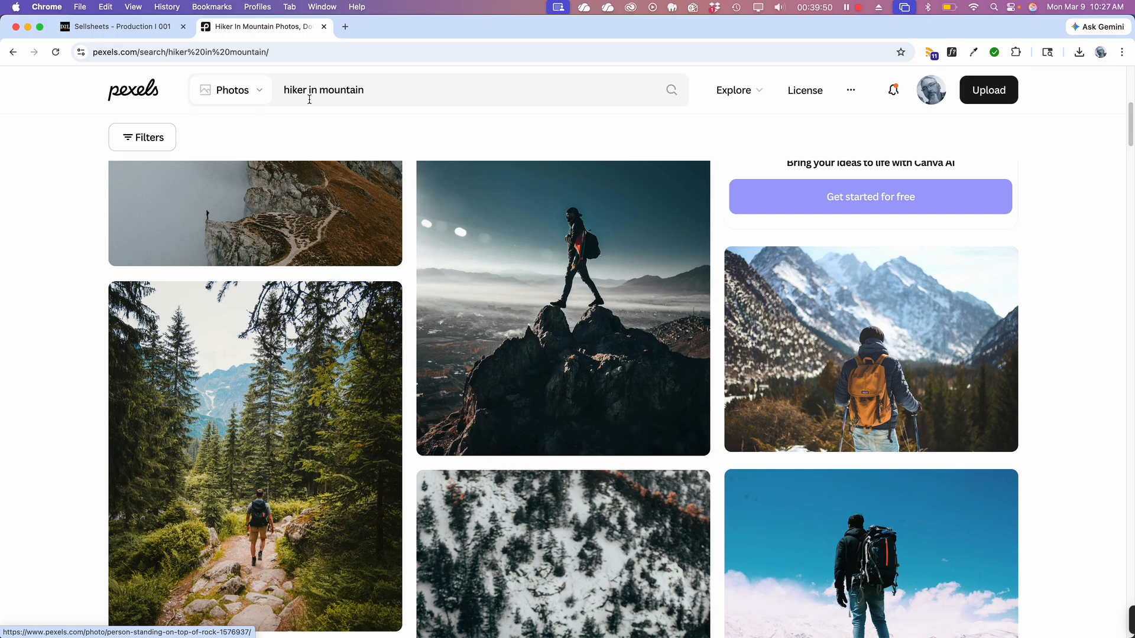
scroll(542, 289, down, 5)
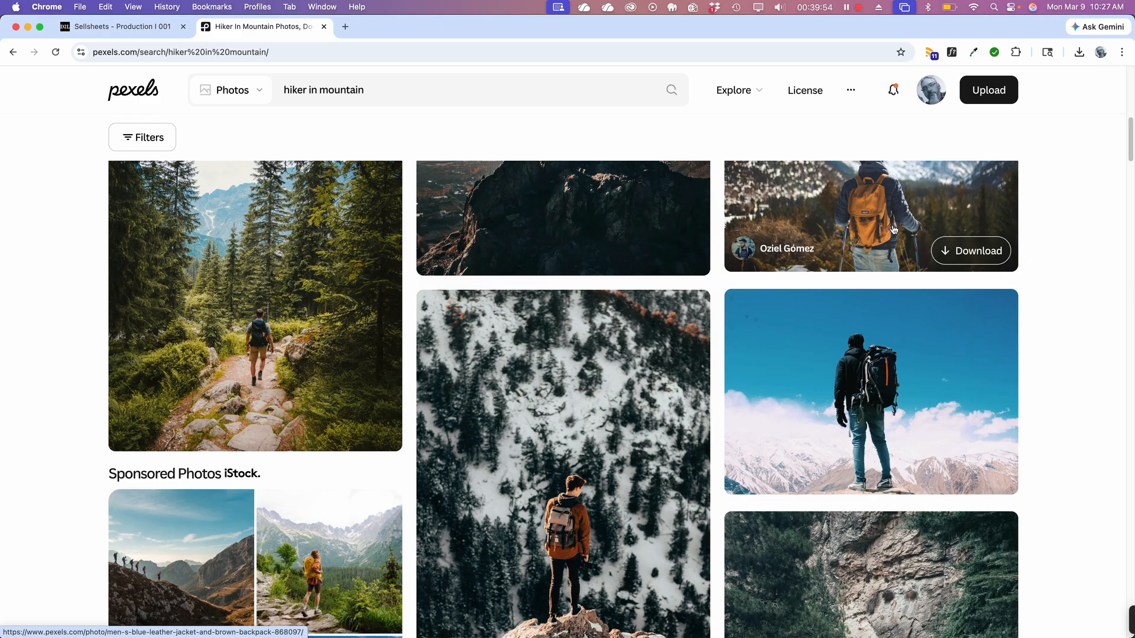
scroll(893, 228, up, 1)
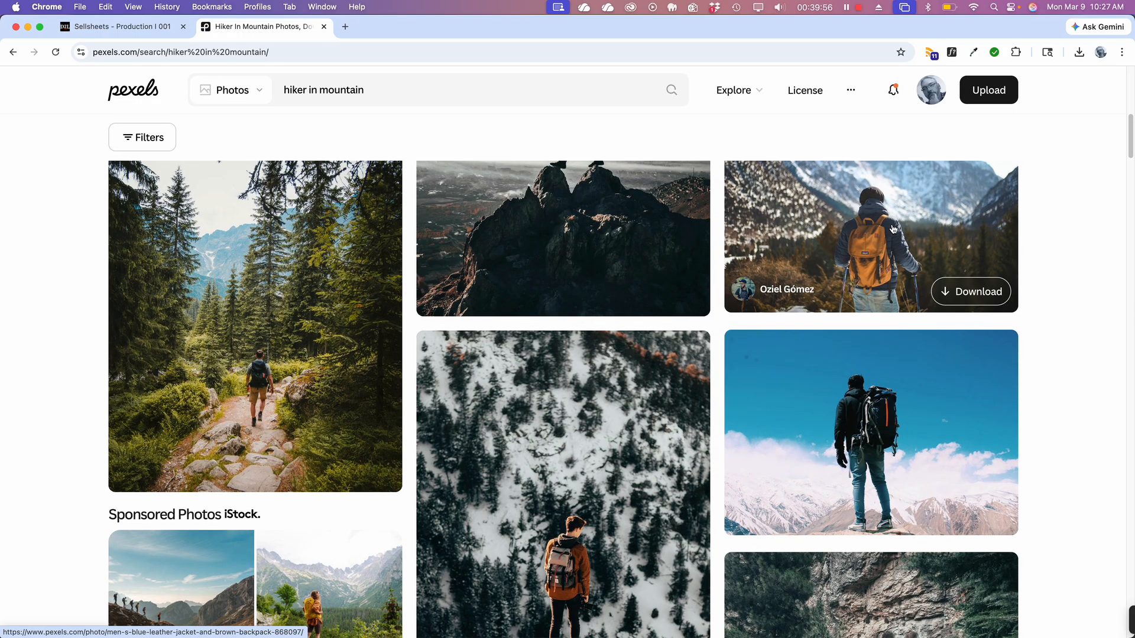
key(super+Tab)
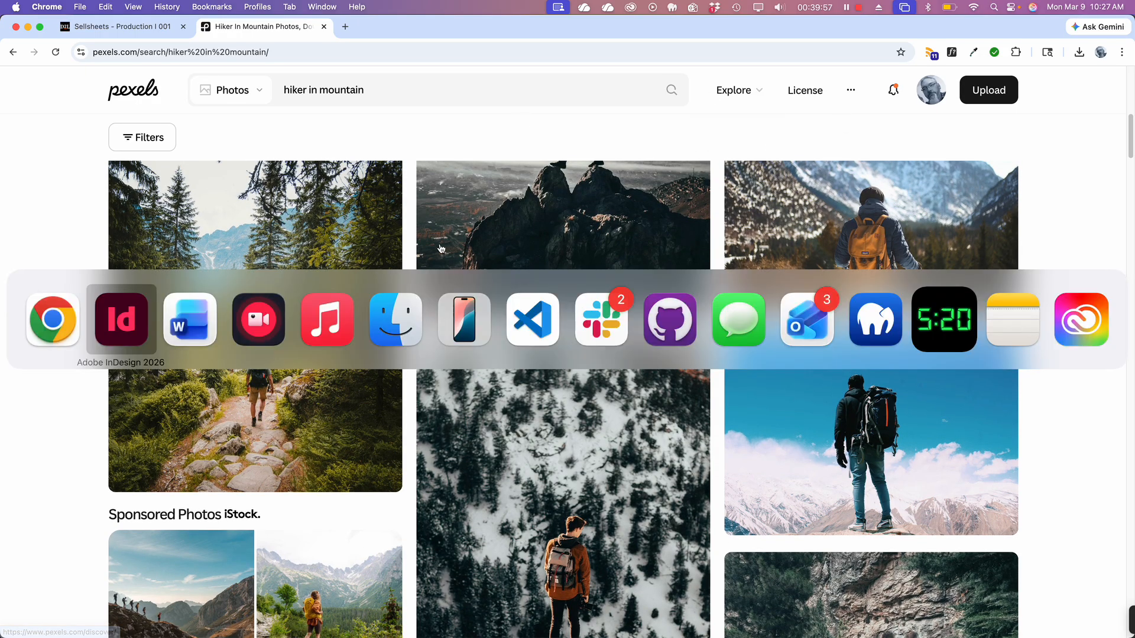
click(125, 327)
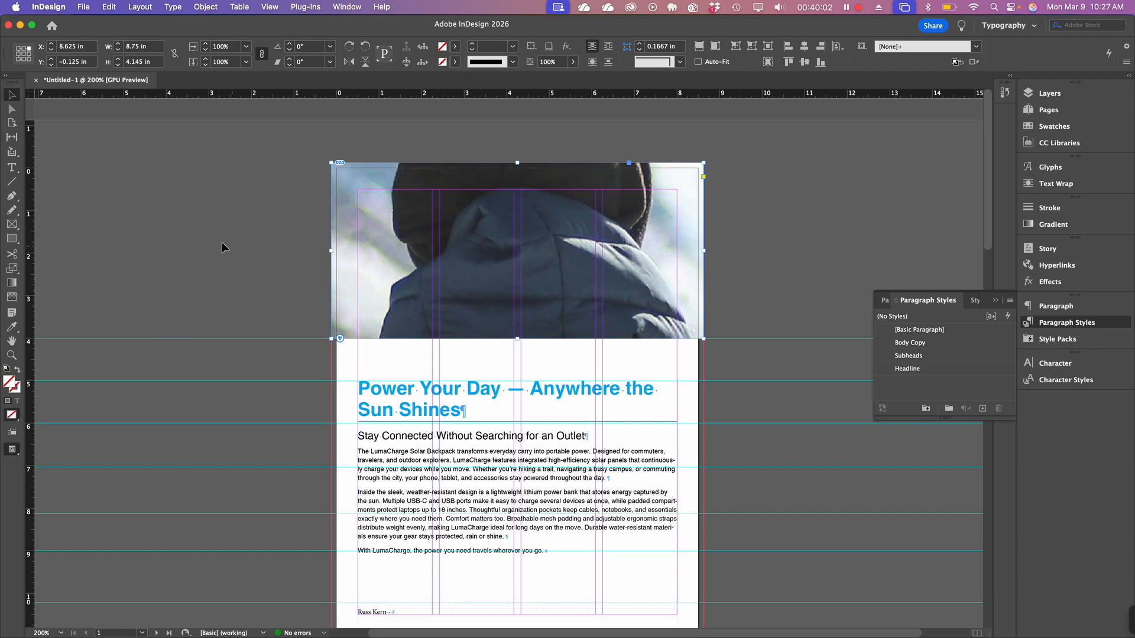
Step: Try to reposition the oversized hiker photo vertically within its frame using the content grabber
click(222, 242)
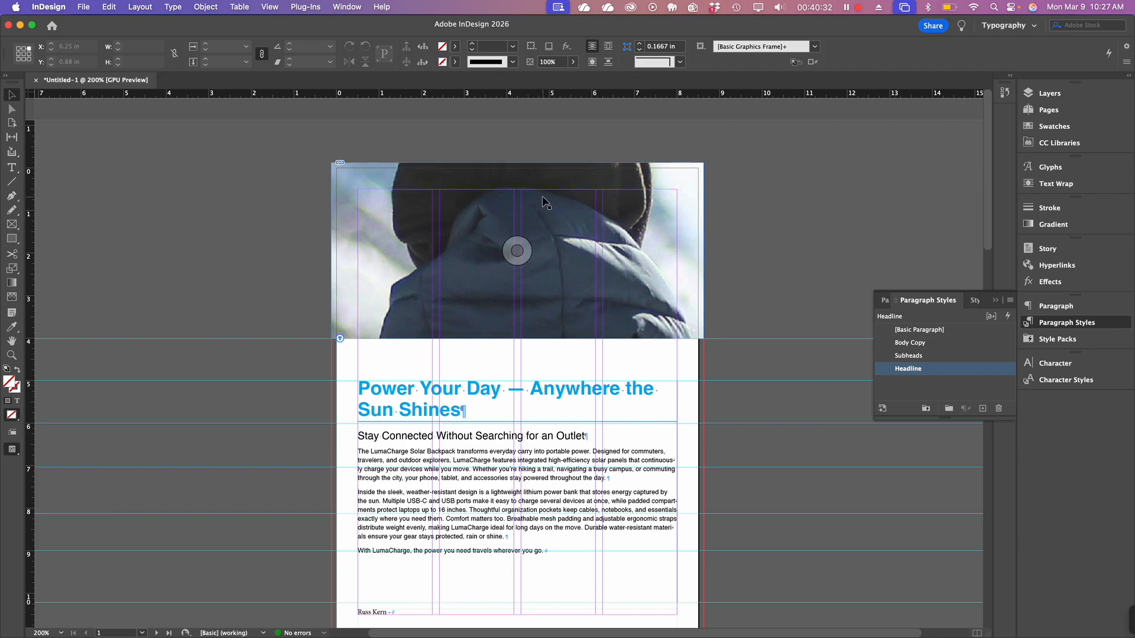
click(413, 242)
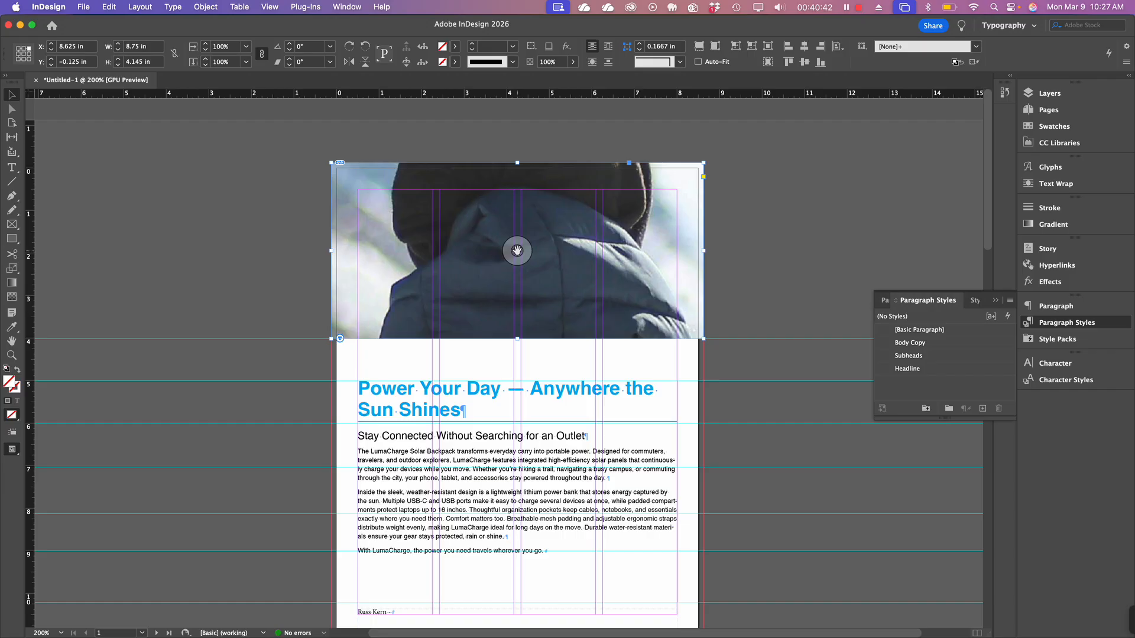
drag(517, 251, 521, 310)
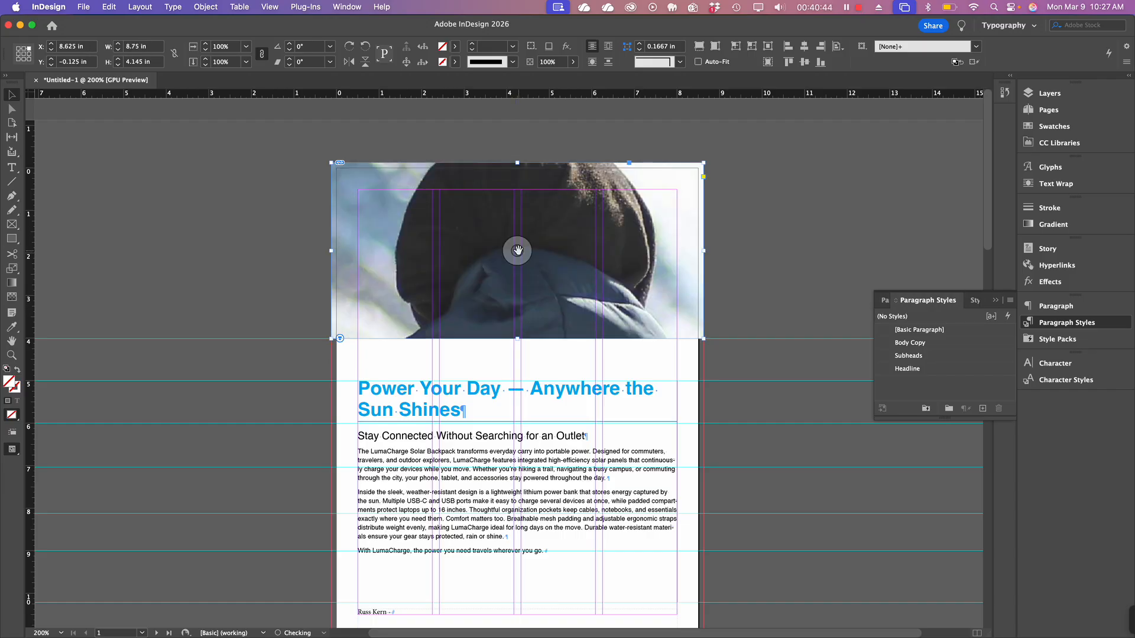
drag(517, 250, 520, 305)
drag(521, 256, 519, 193)
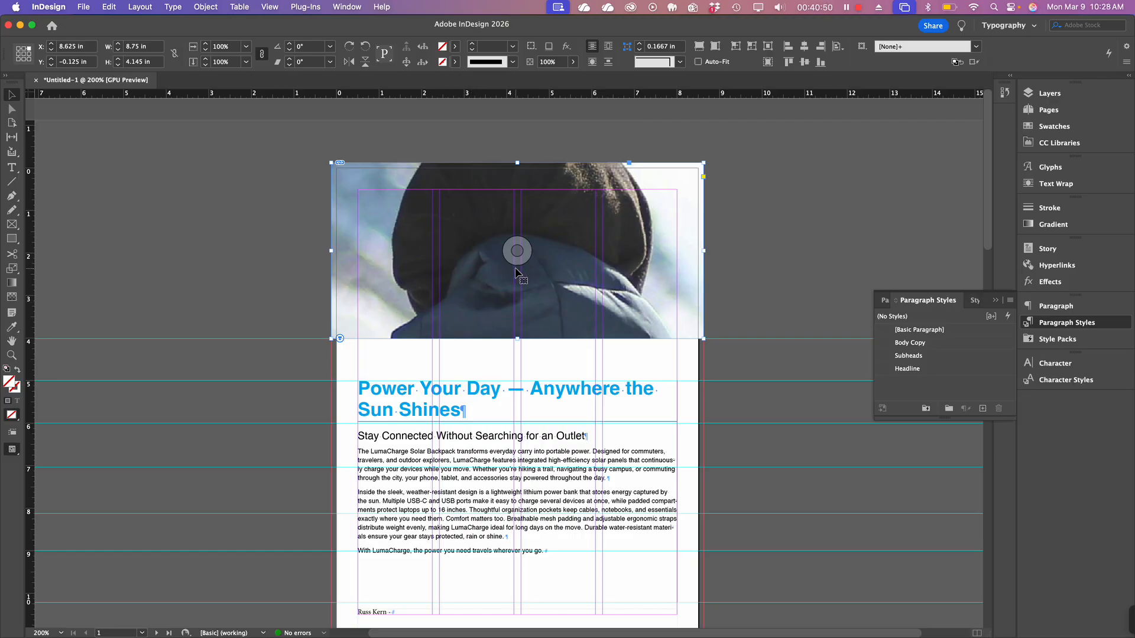
Step: Select the hiker image inside its frame and scale it with Content-Aware Fit
key(super+minus)
key(super+minus)
key(super+minus)
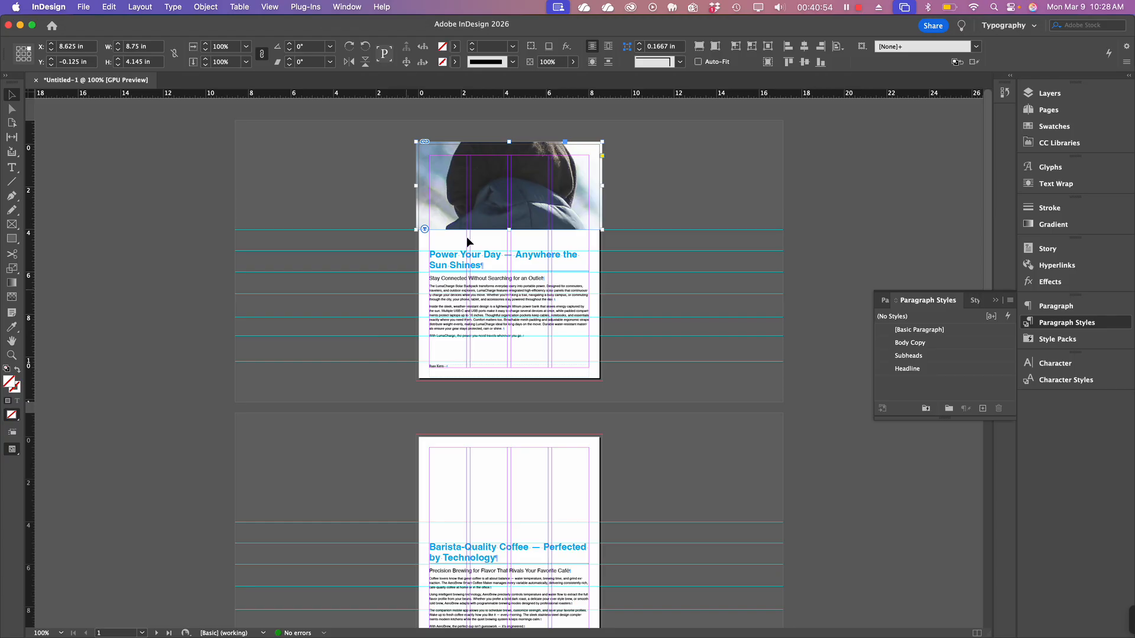
double_click(472, 196)
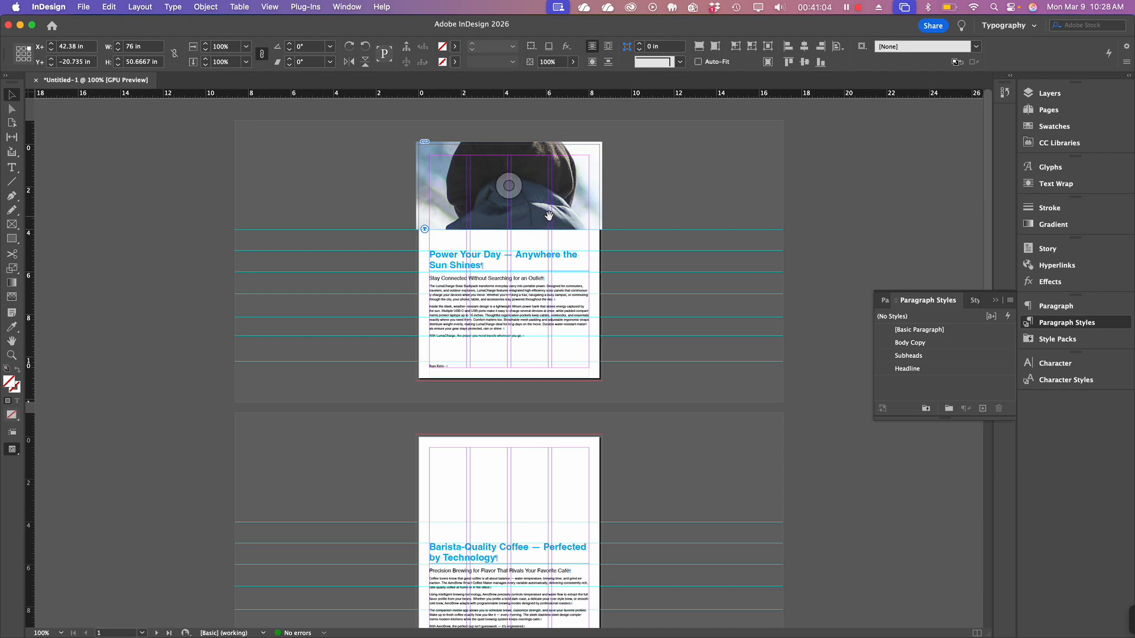
key(super+equal)
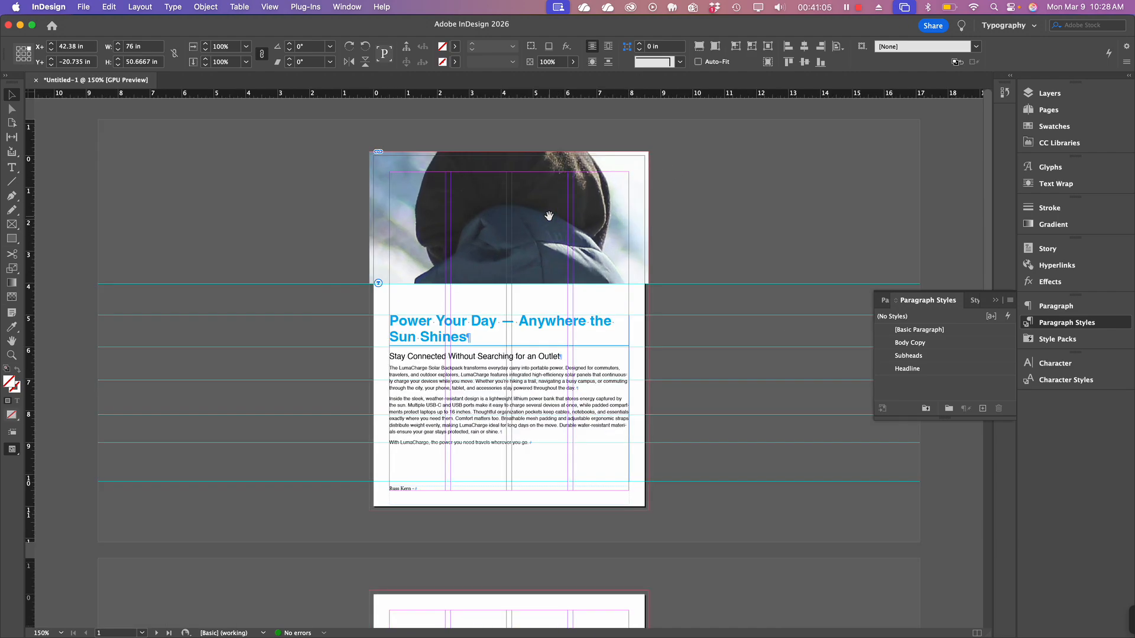
right_click(599, 204)
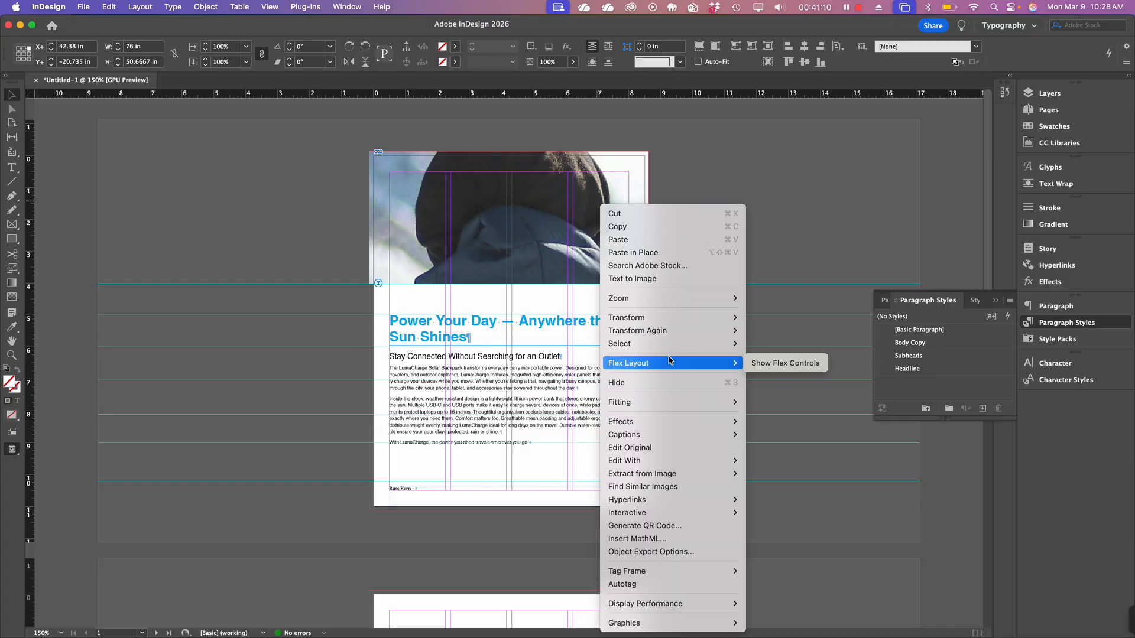
mouse_move(651, 405)
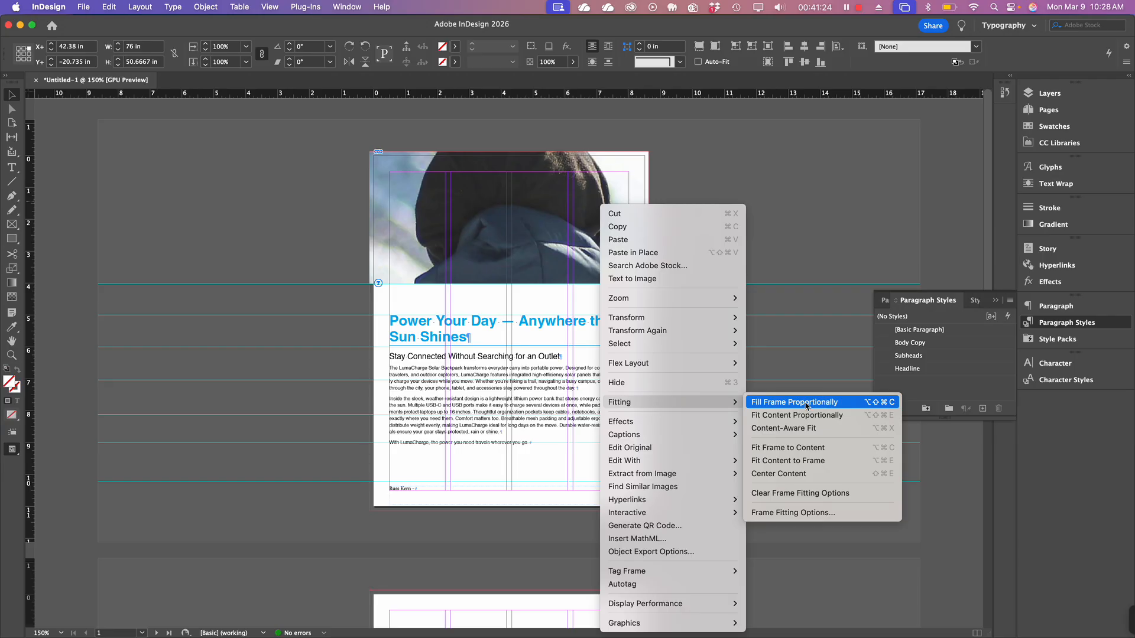
click(781, 430)
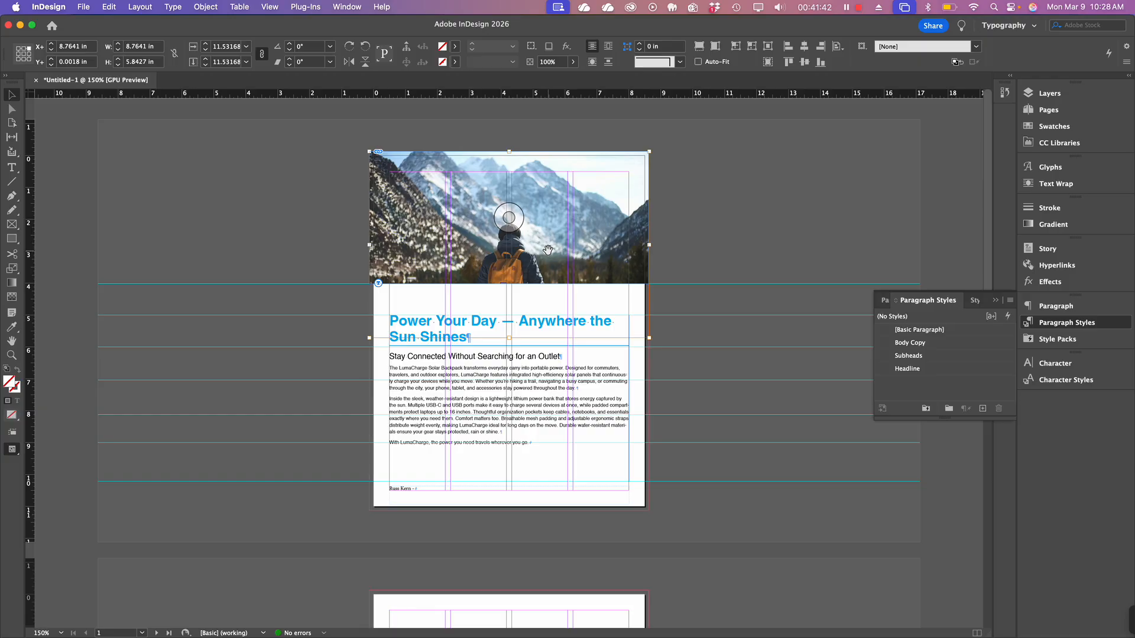
Step: Move the hiker photo up about 1.1 in within its frame to reveal the backpack, and view the page without guides
drag(551, 256, 507, 206)
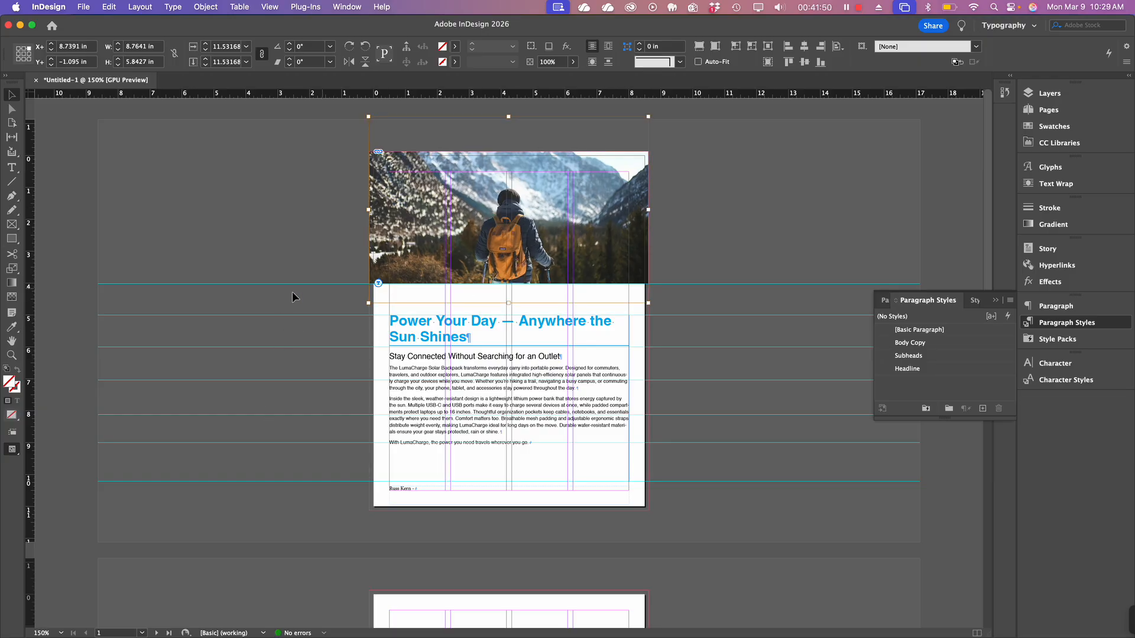
click(268, 310)
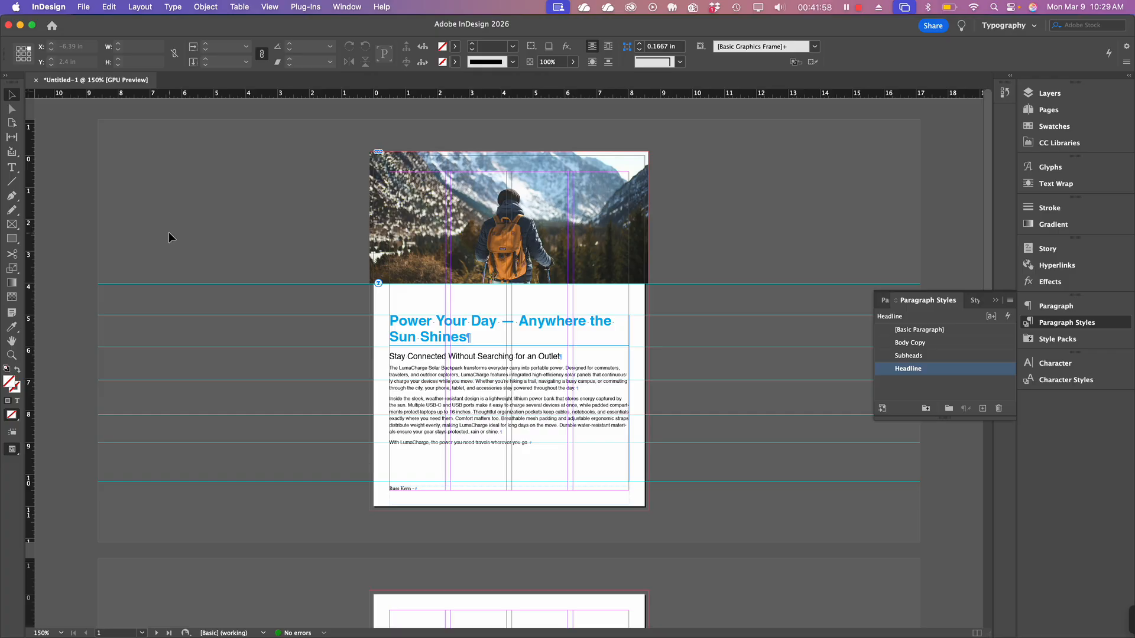
key(w)
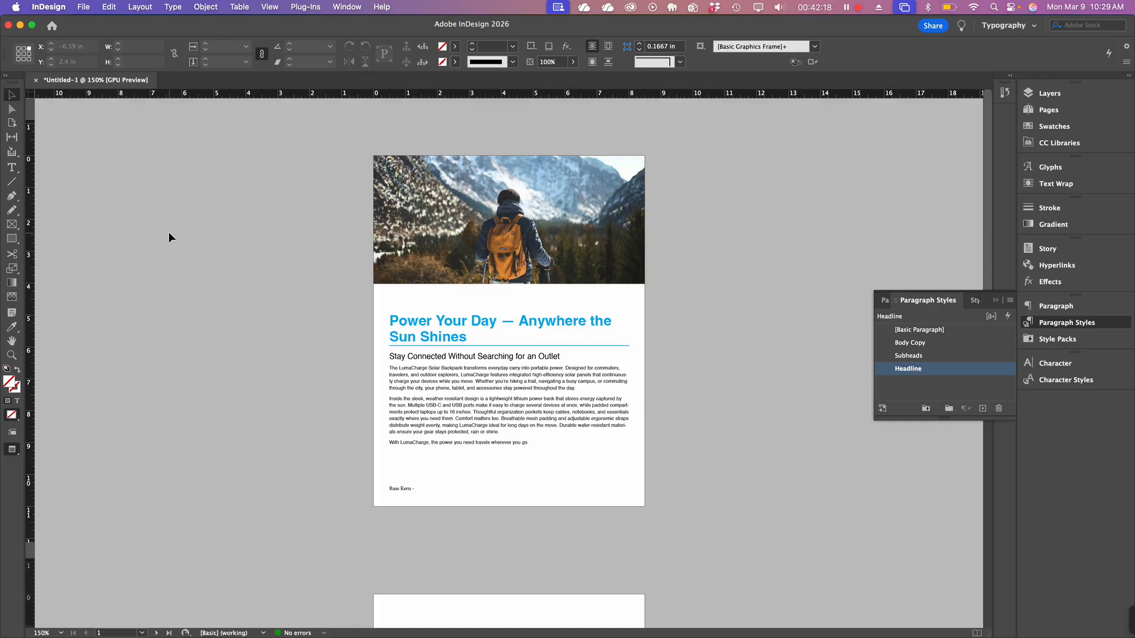
Step: Select the text frame holding the solar backpack copy on page 1
key(super+equal)
key(super+equal)
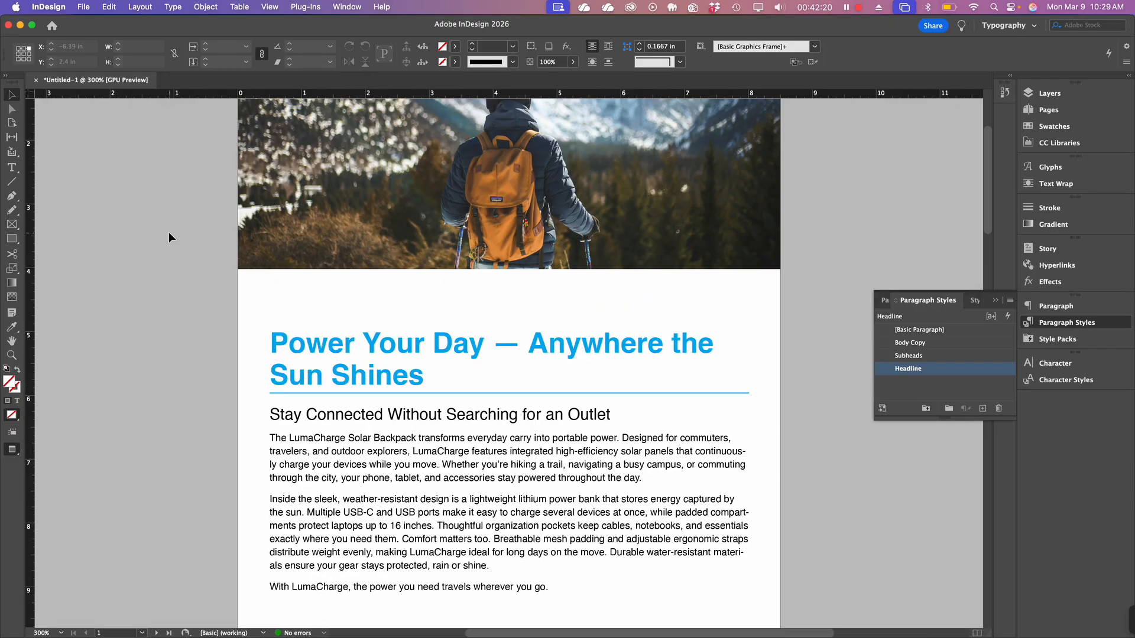
scroll(366, 408, down, 5)
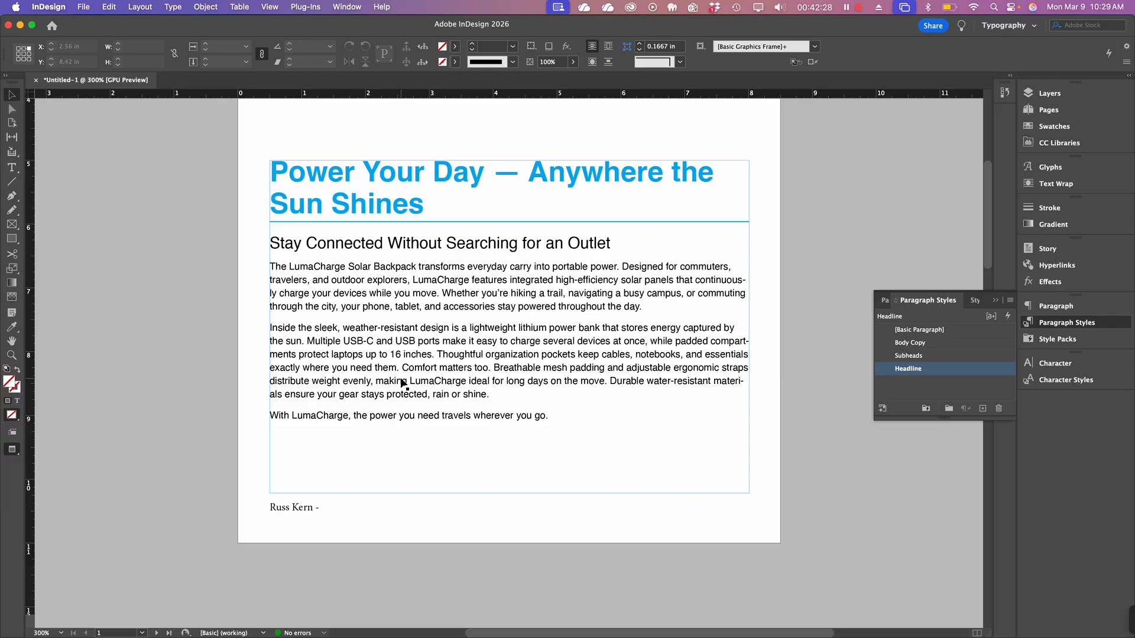
click(489, 342)
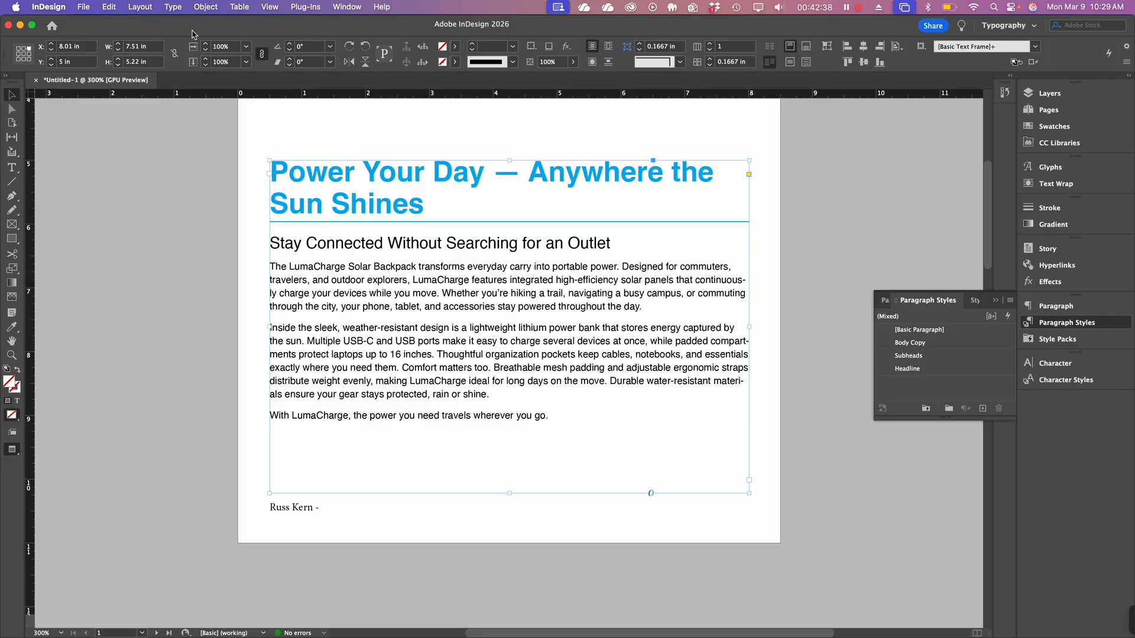
click(175, 8)
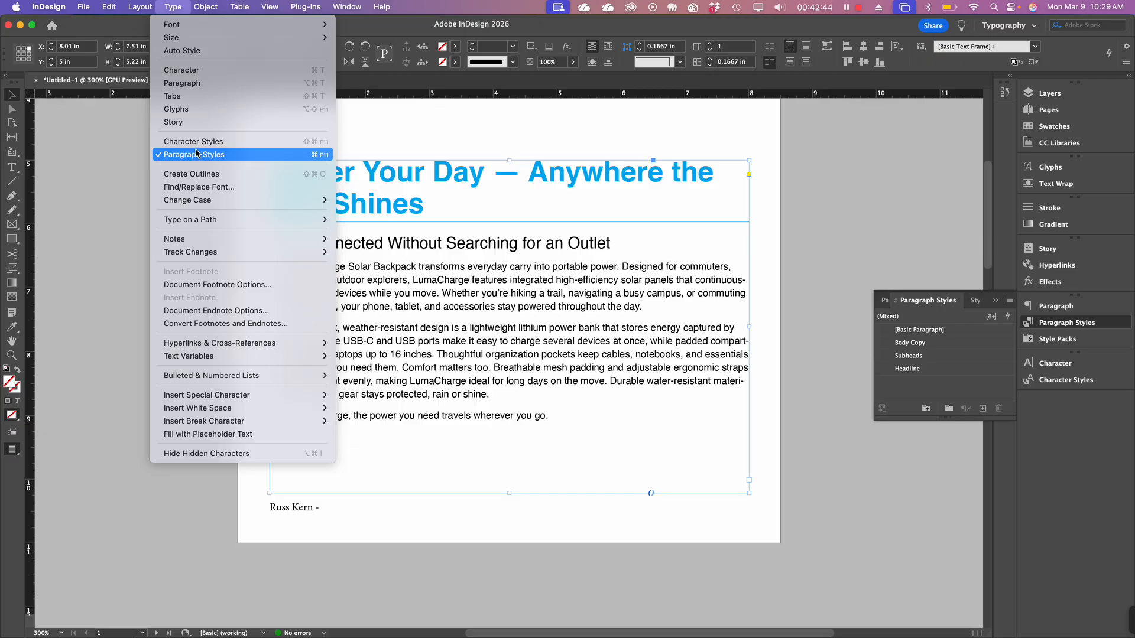
mouse_move(213, 258)
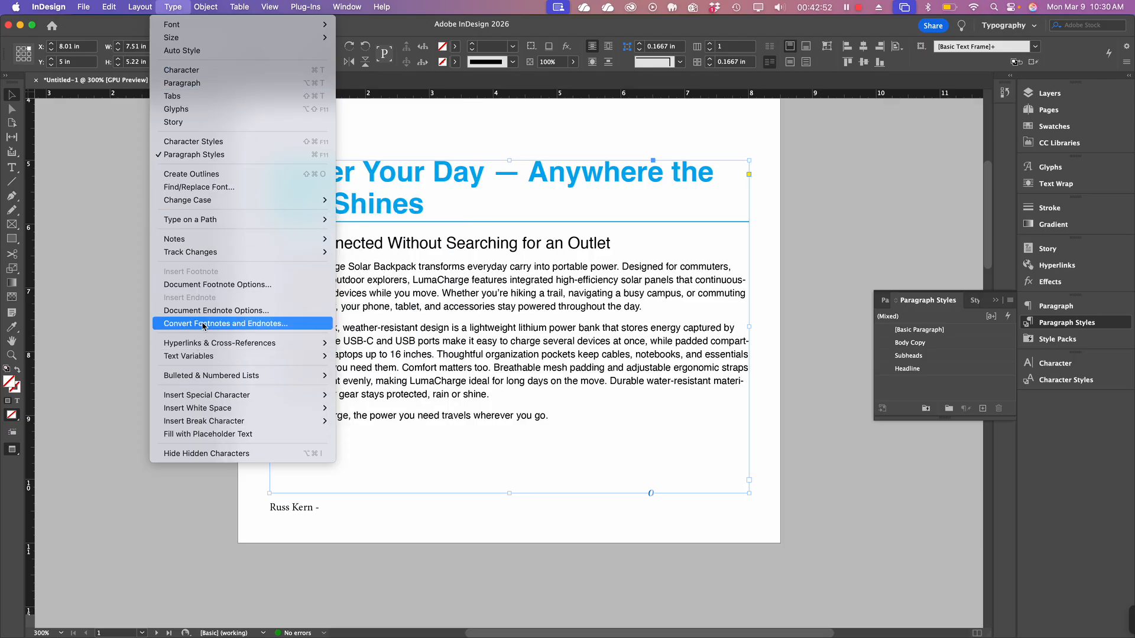
mouse_move(218, 223)
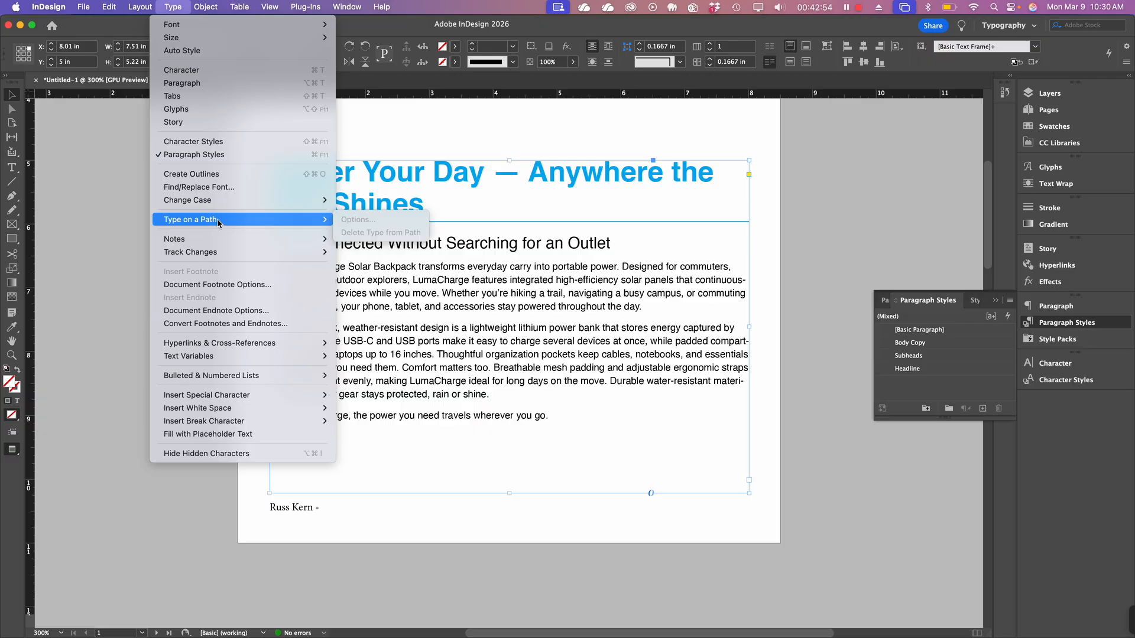
click(543, 355)
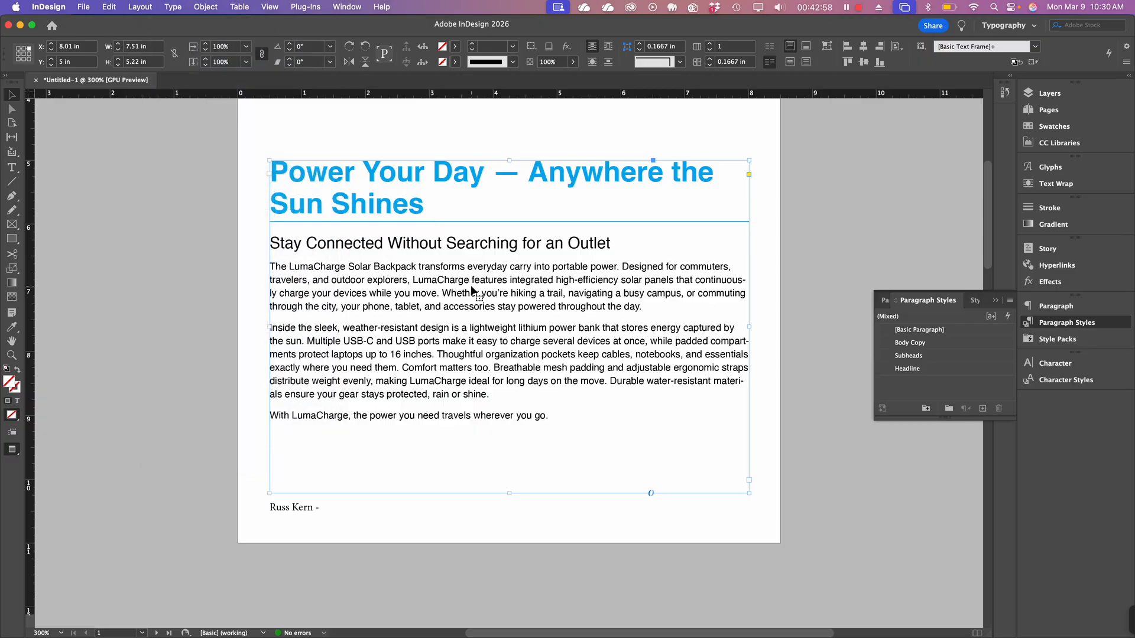
Step: Set the backpack text frame to two columns in Text Frame Options
right_click(472, 290)
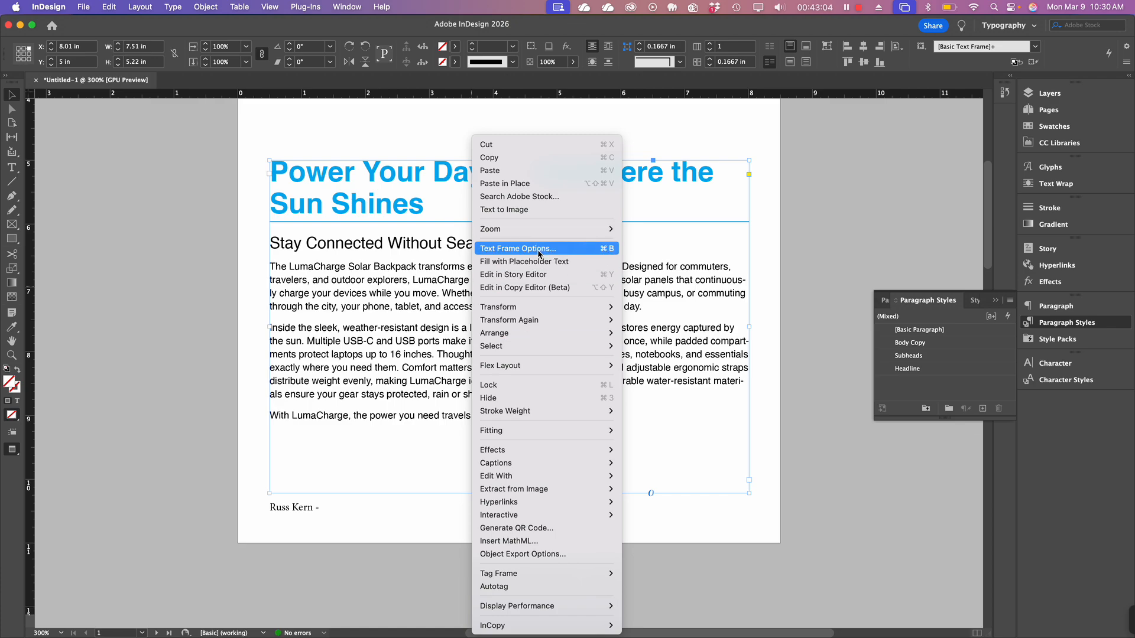
click(518, 249)
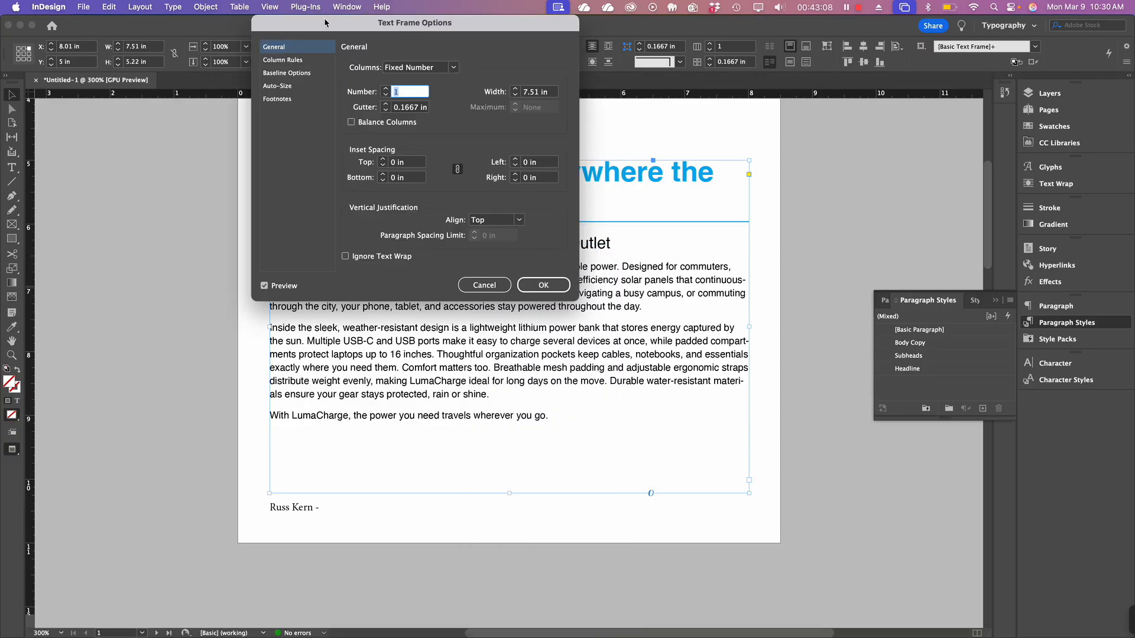
drag(326, 28, 776, 217)
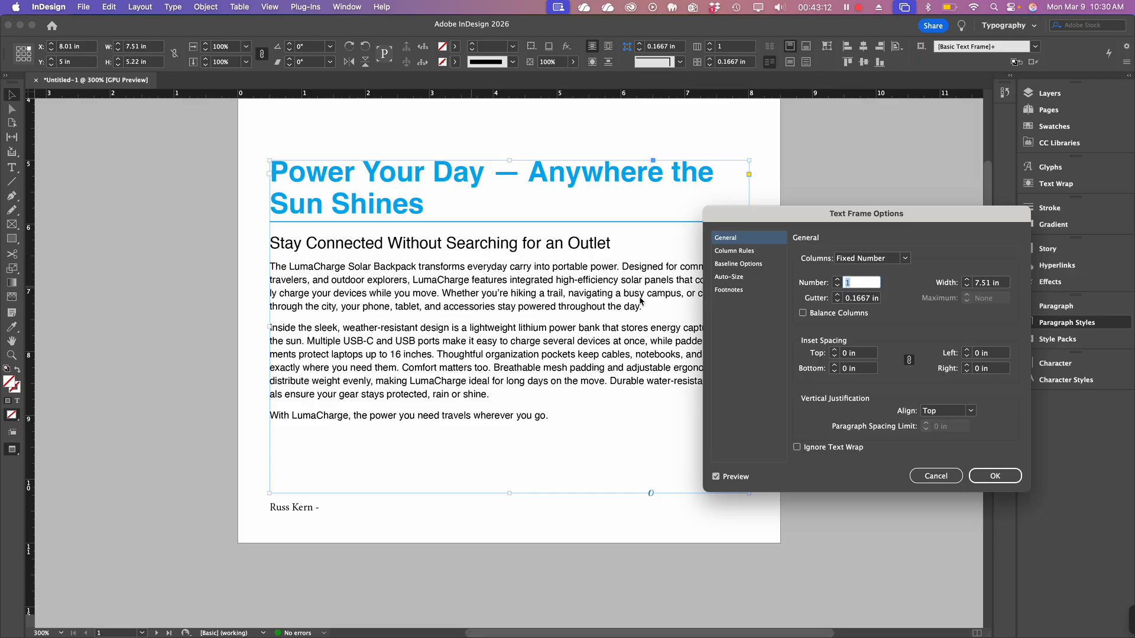
click(837, 281)
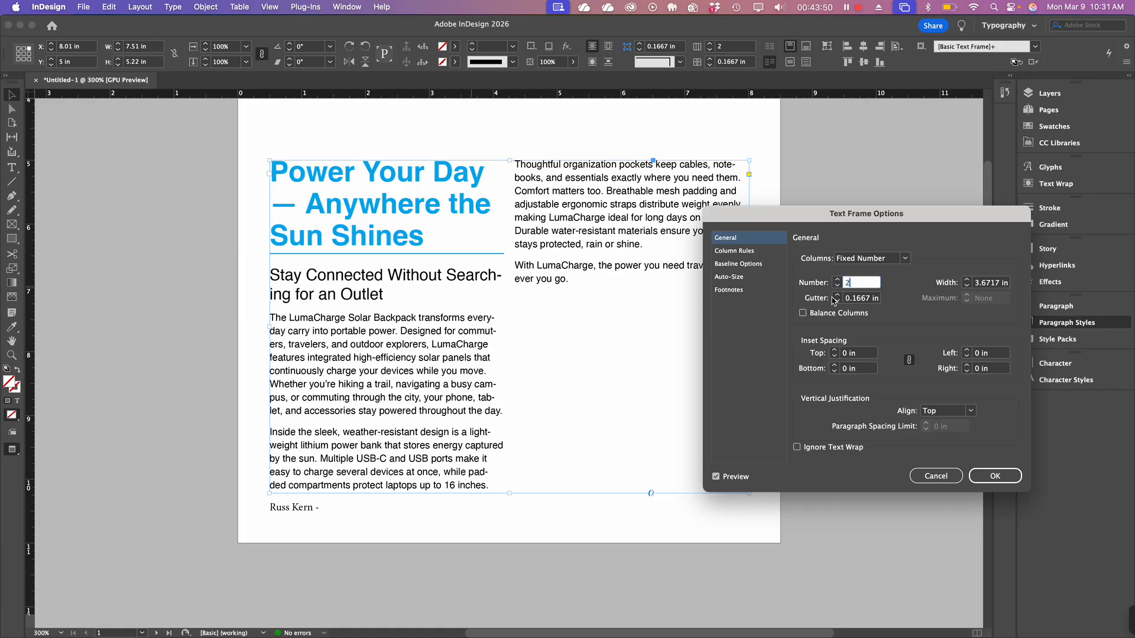
click(1006, 480)
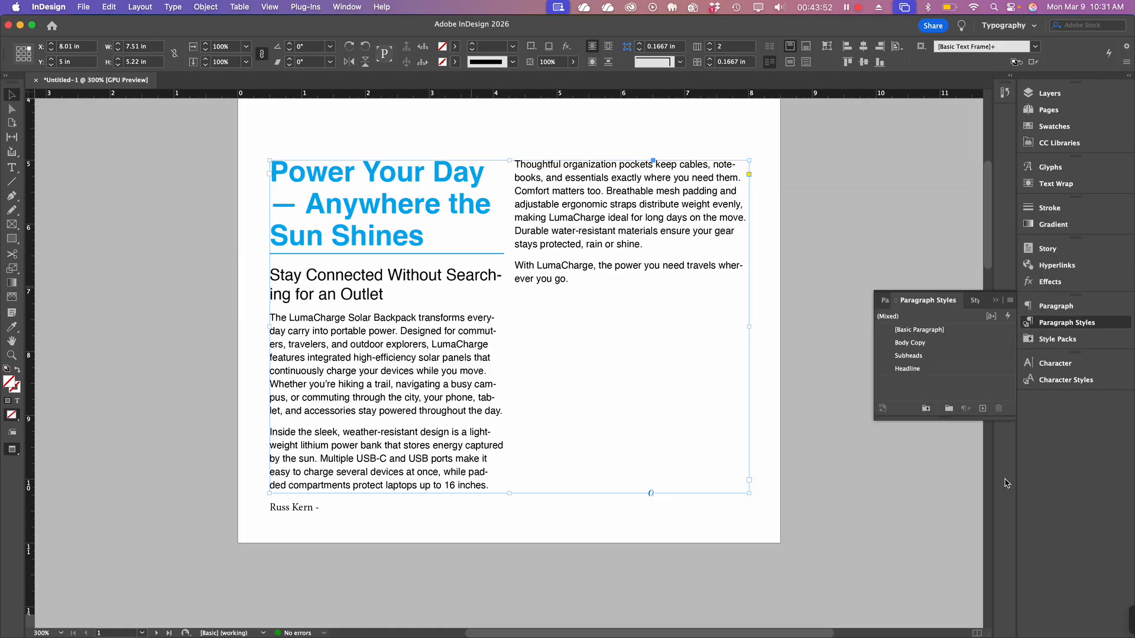
Step: With nothing selected, edit the Headline paragraph style so its paragraph layout is Span Columns across all columns
scroll(520, 350, up, 3)
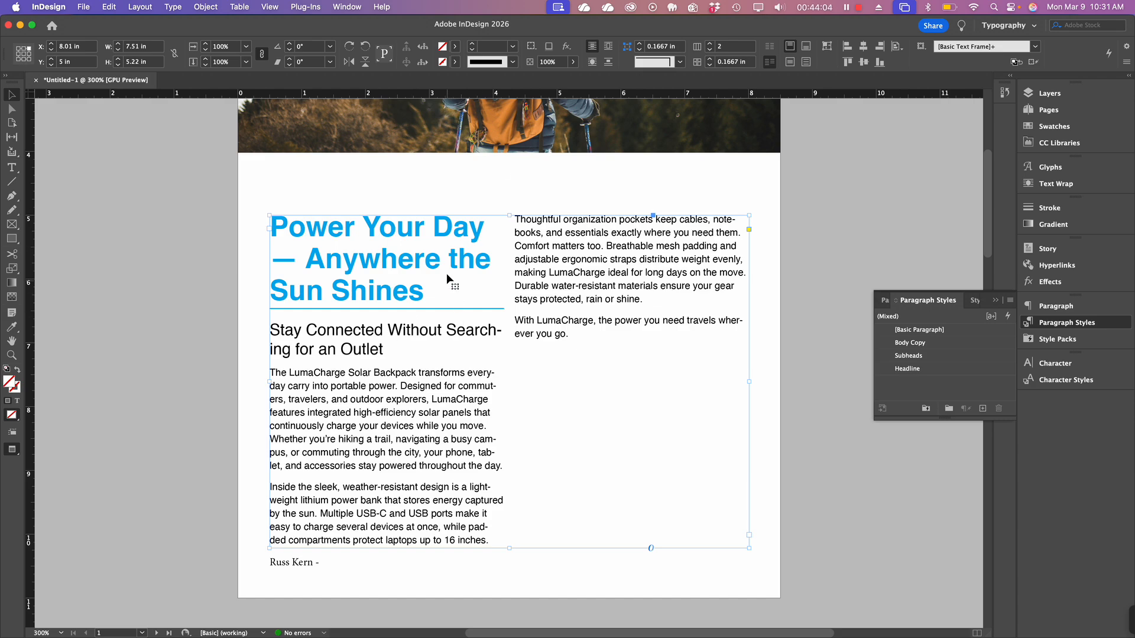
click(877, 190)
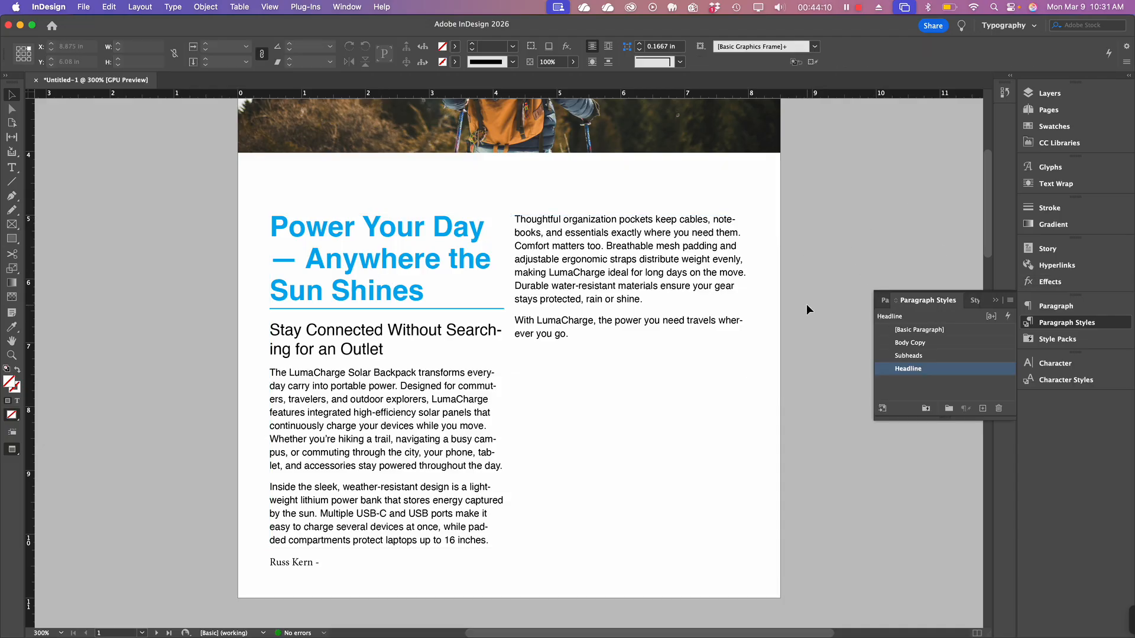
double_click(963, 371)
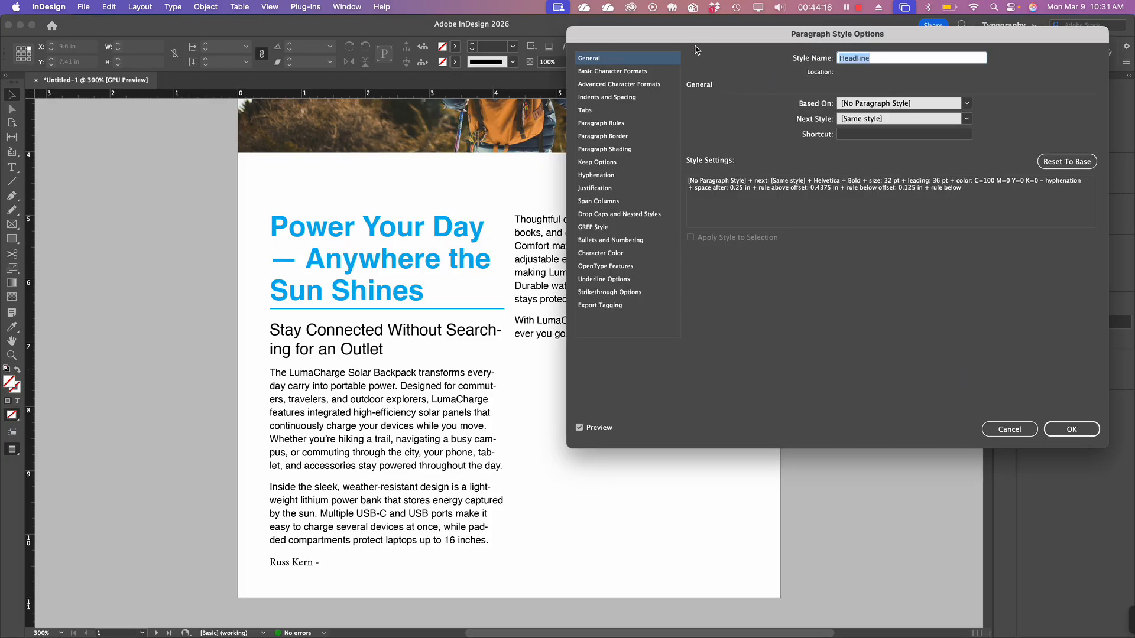
drag(704, 38, 671, 258)
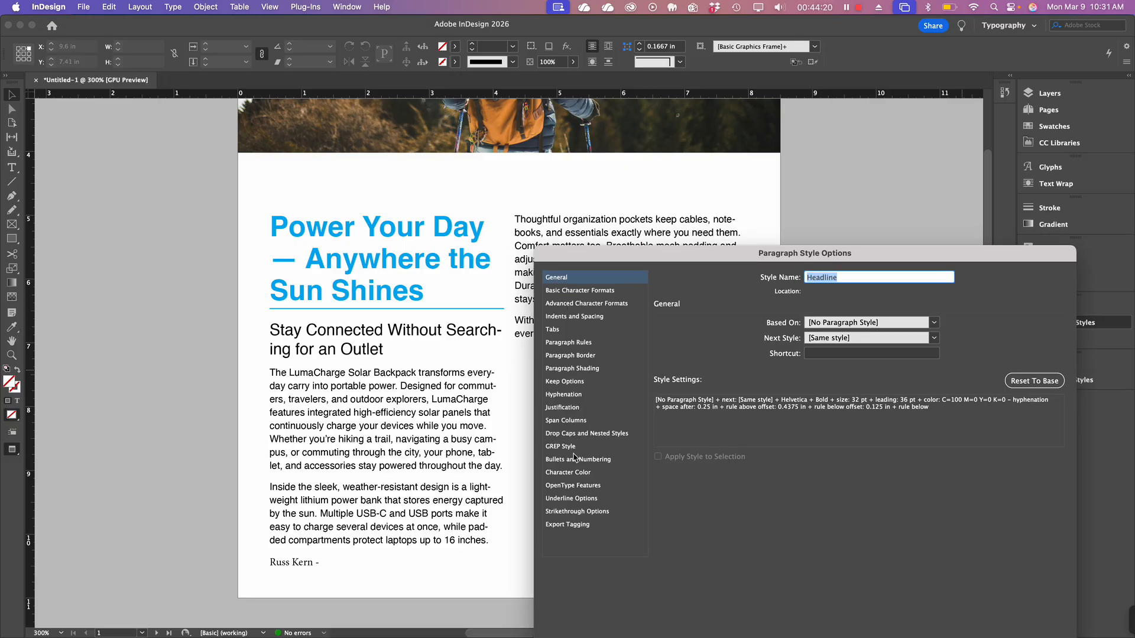
click(559, 421)
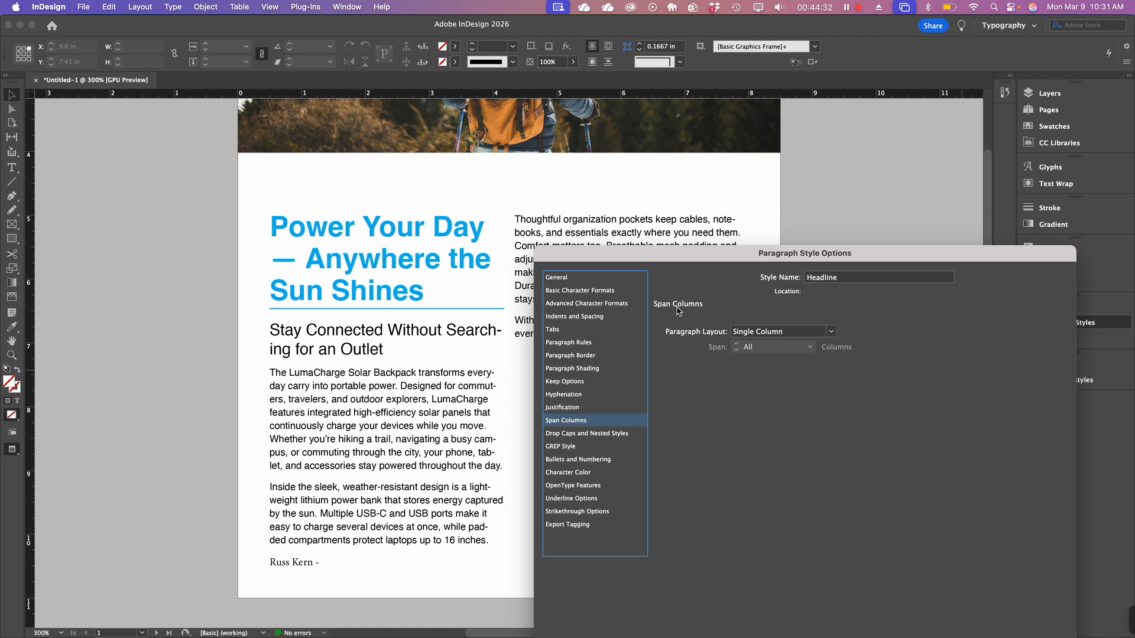
click(777, 335)
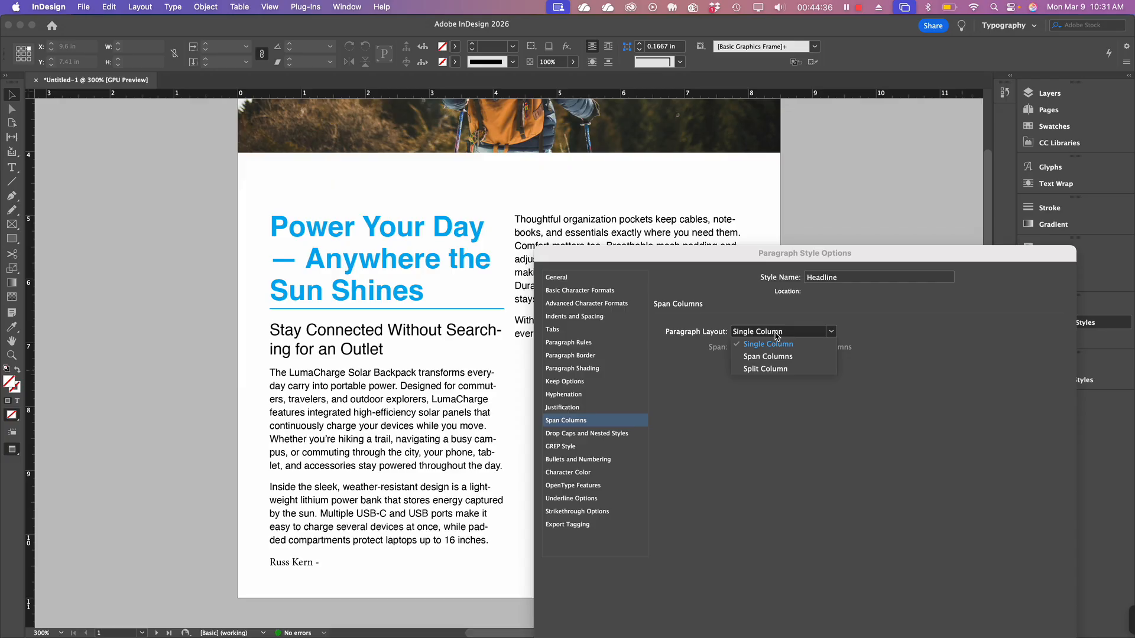
click(778, 356)
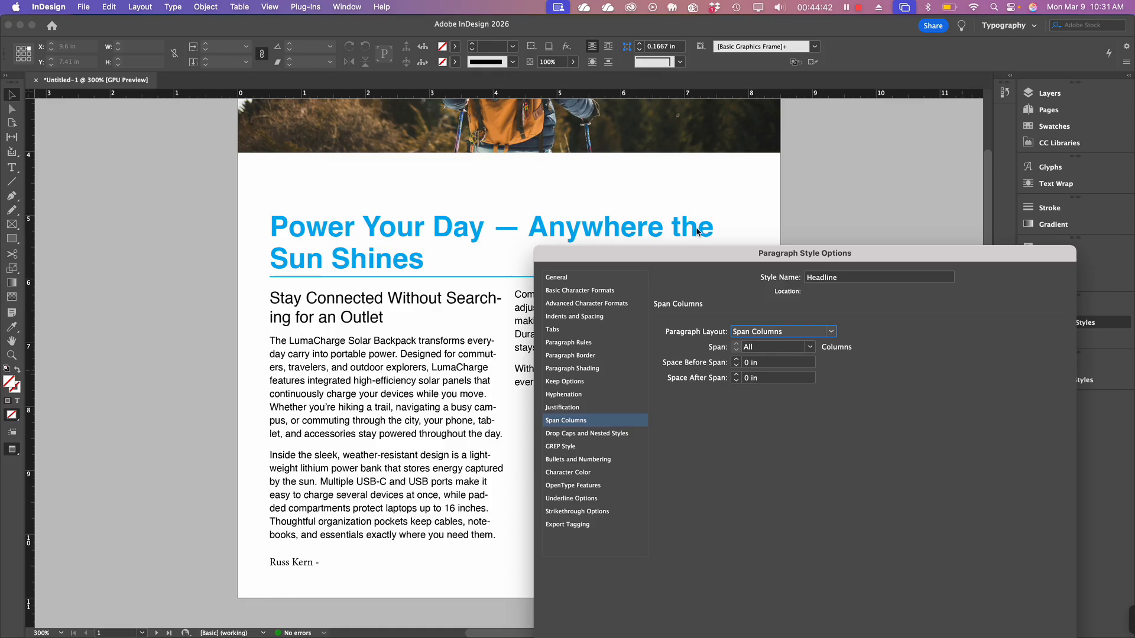
drag(699, 260, 795, 266)
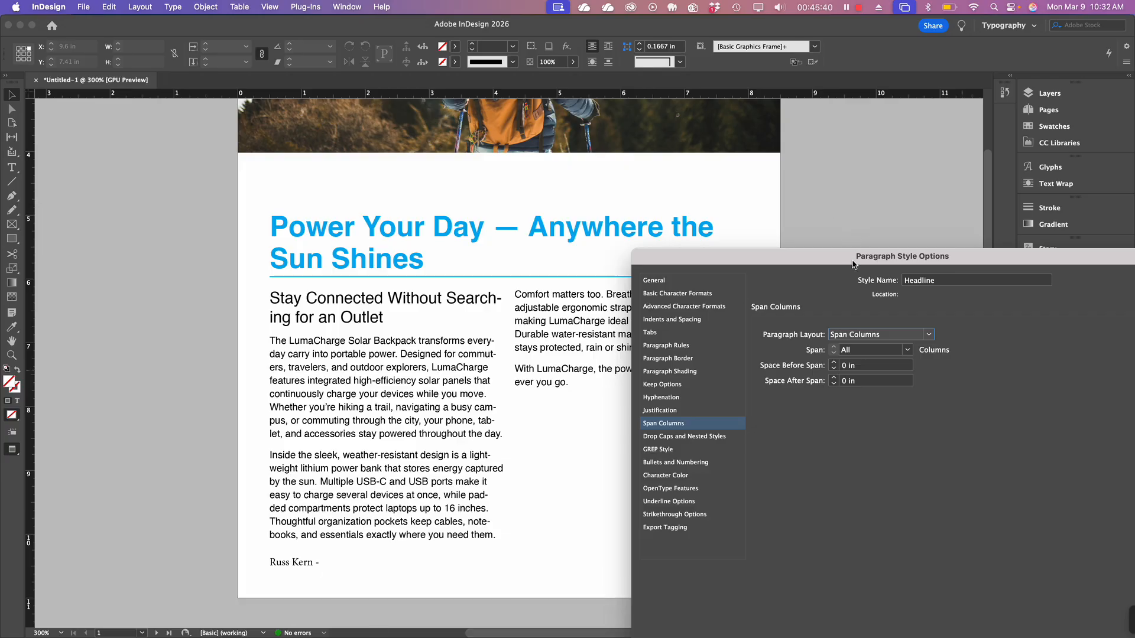
drag(852, 261, 583, 99)
click(868, 491)
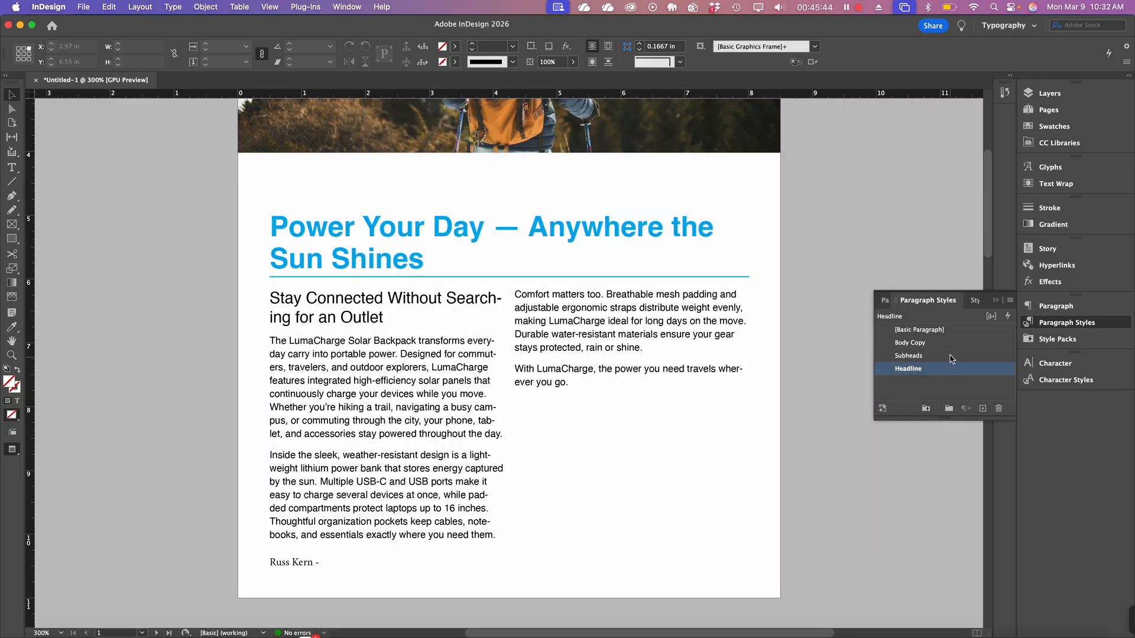
Step: Edit the Subheads paragraph style so its paragraph layout is Span Columns across all columns
double_click(910, 355)
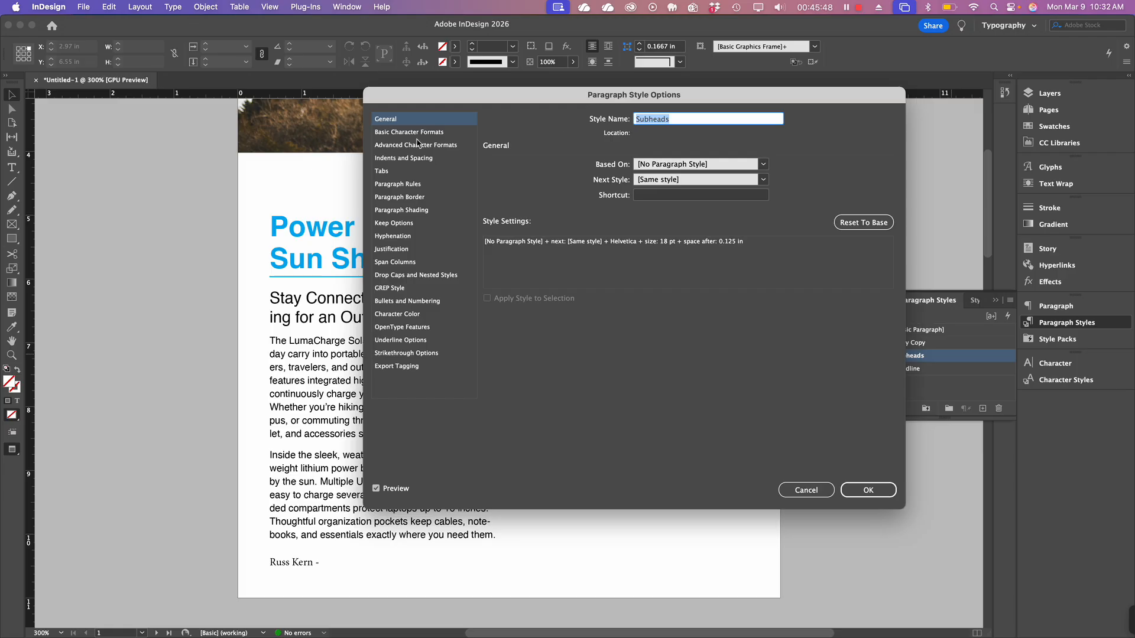
click(405, 264)
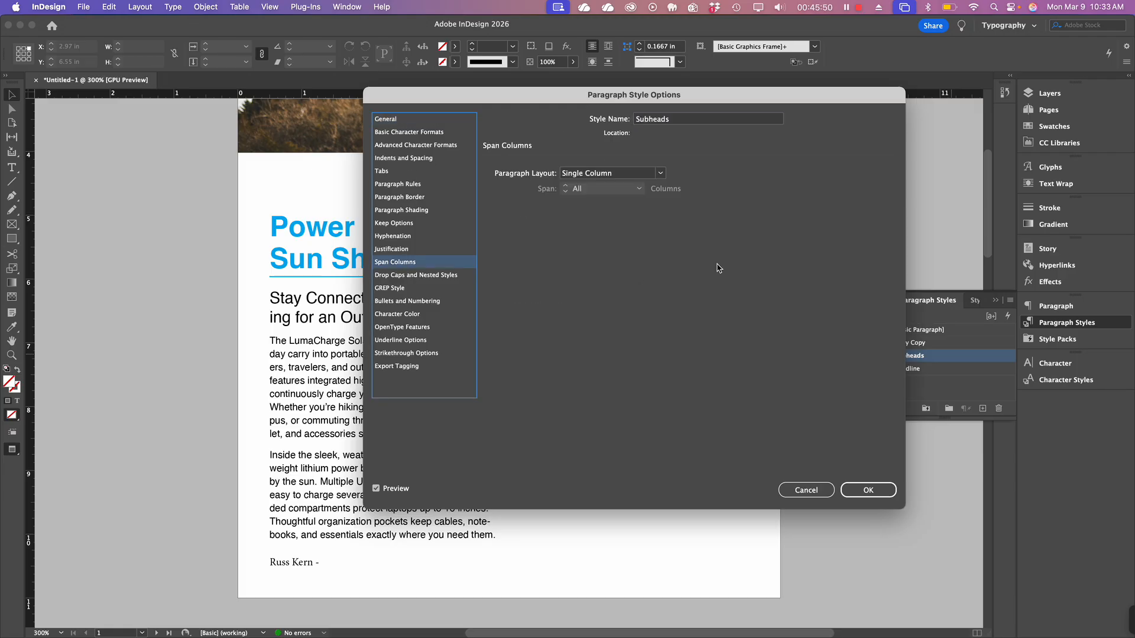
click(661, 174)
click(611, 202)
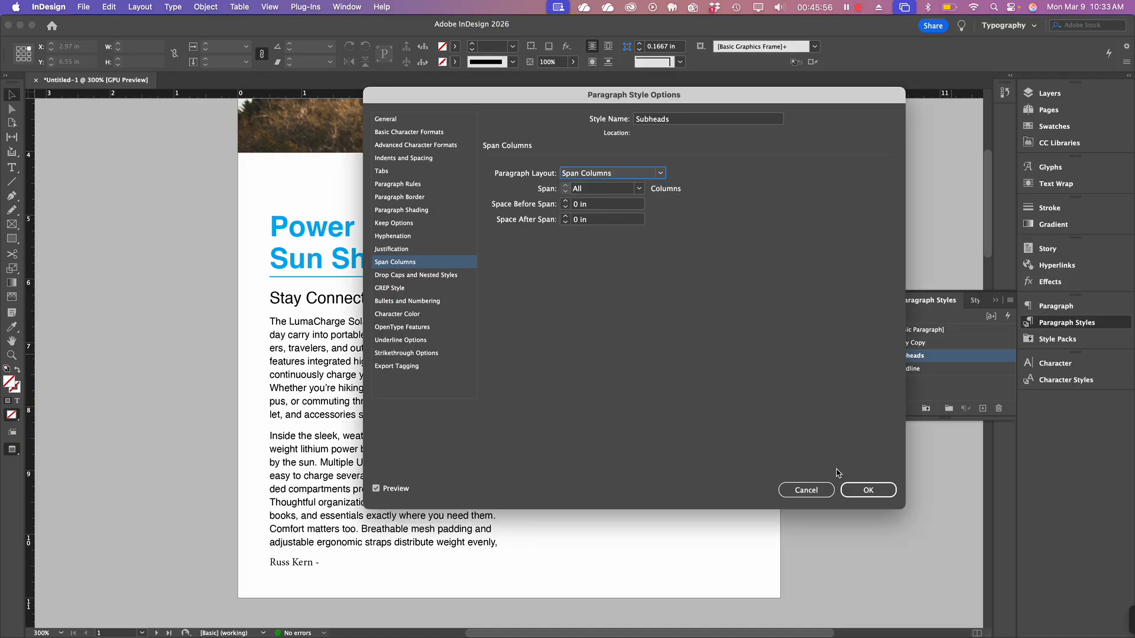
click(880, 491)
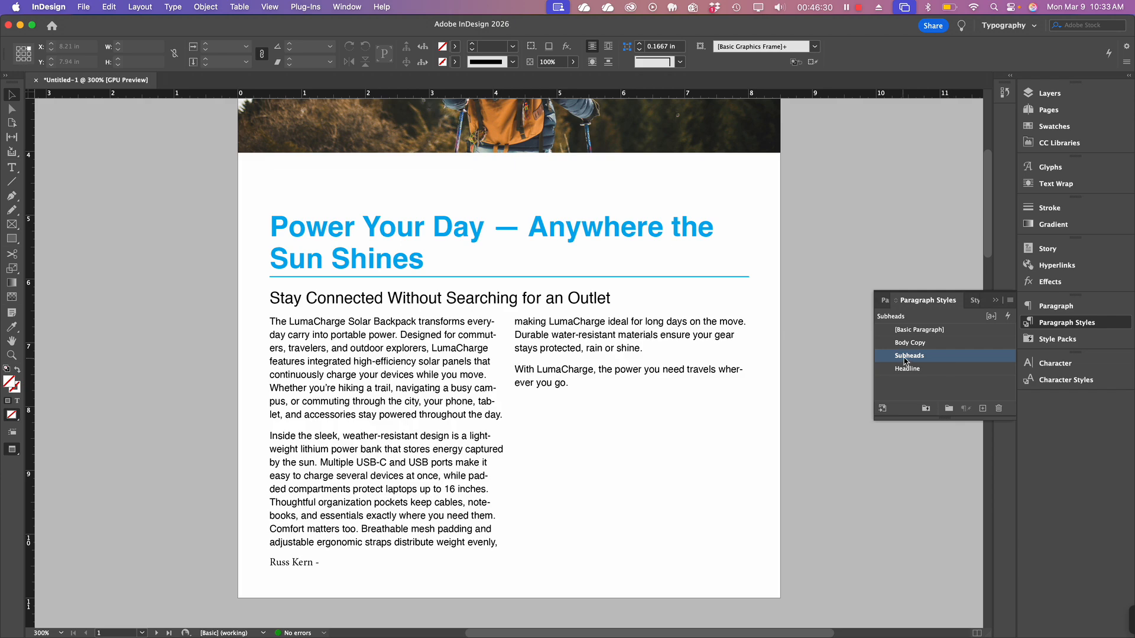
Step: Set the passage "water-resistant materials ensure your gear stays protected" in the second column to 12 pt as a local override
triple_click(551, 348)
click(549, 337)
drag(550, 337, 589, 349)
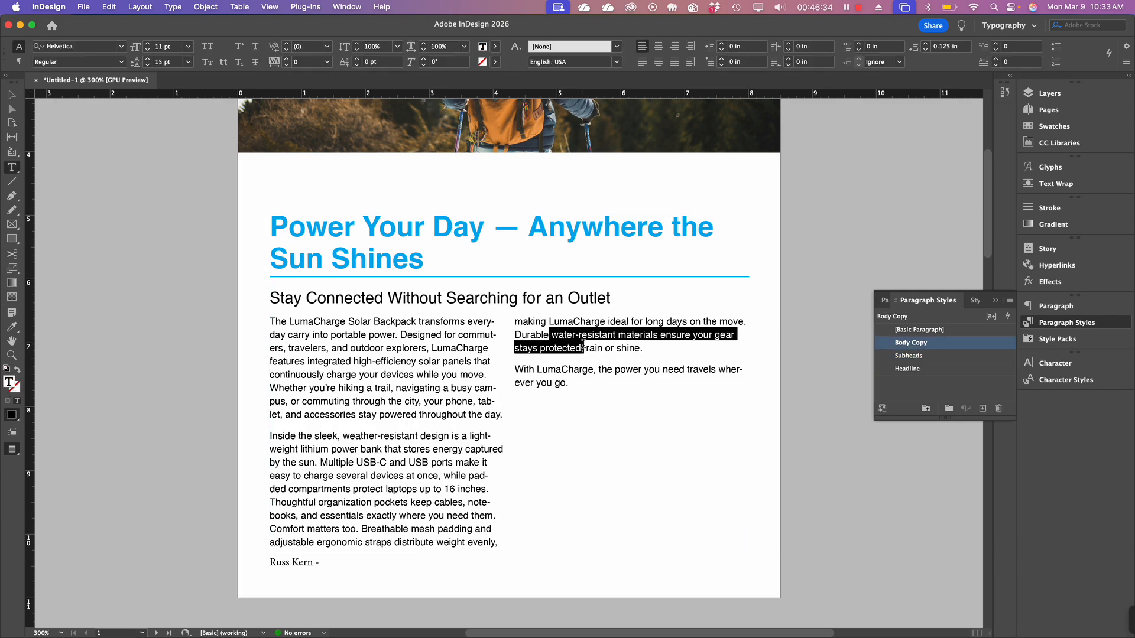
click(147, 44)
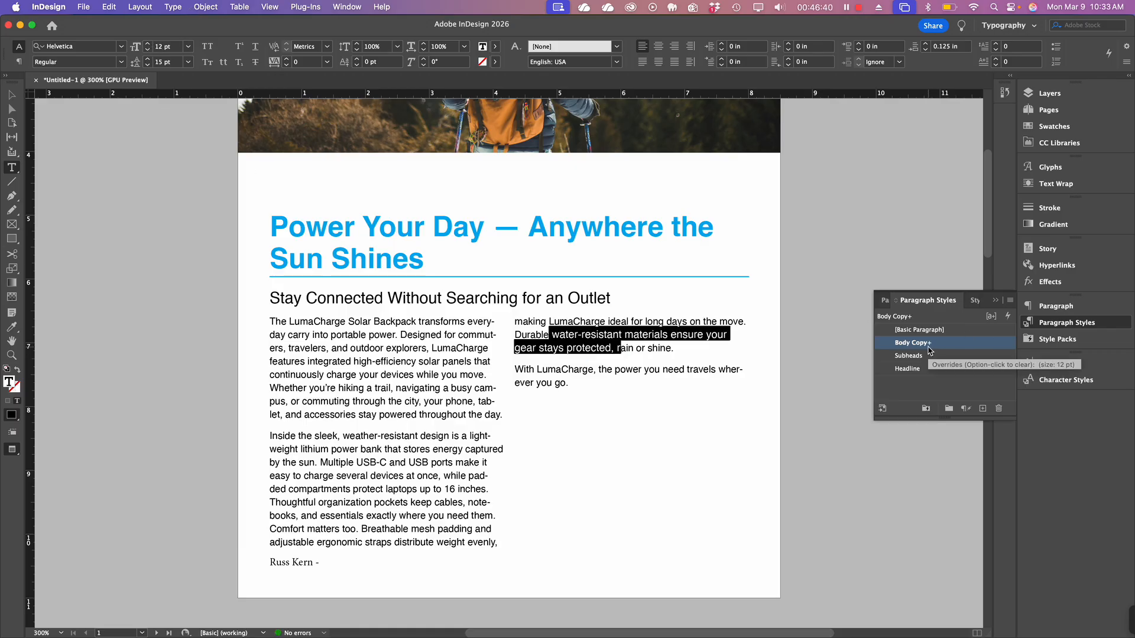
Step: Select the second-column lines from "making LumaCharge ideal" to "rain or shine" and clear their overrides back to the Body Copy style
click(466, 450)
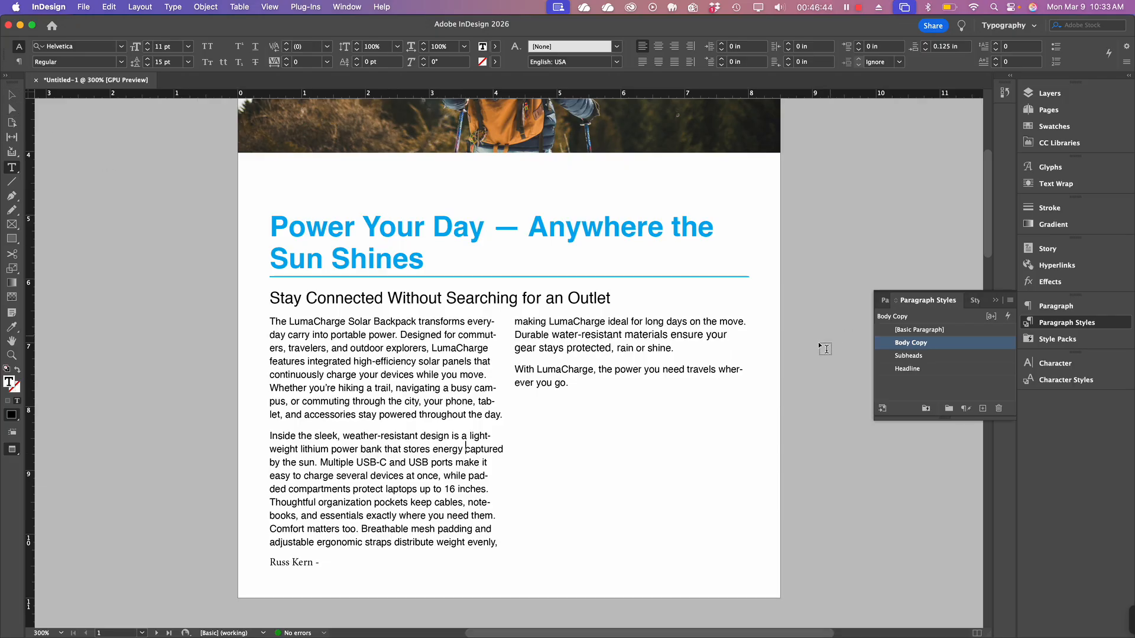
drag(519, 322, 680, 352)
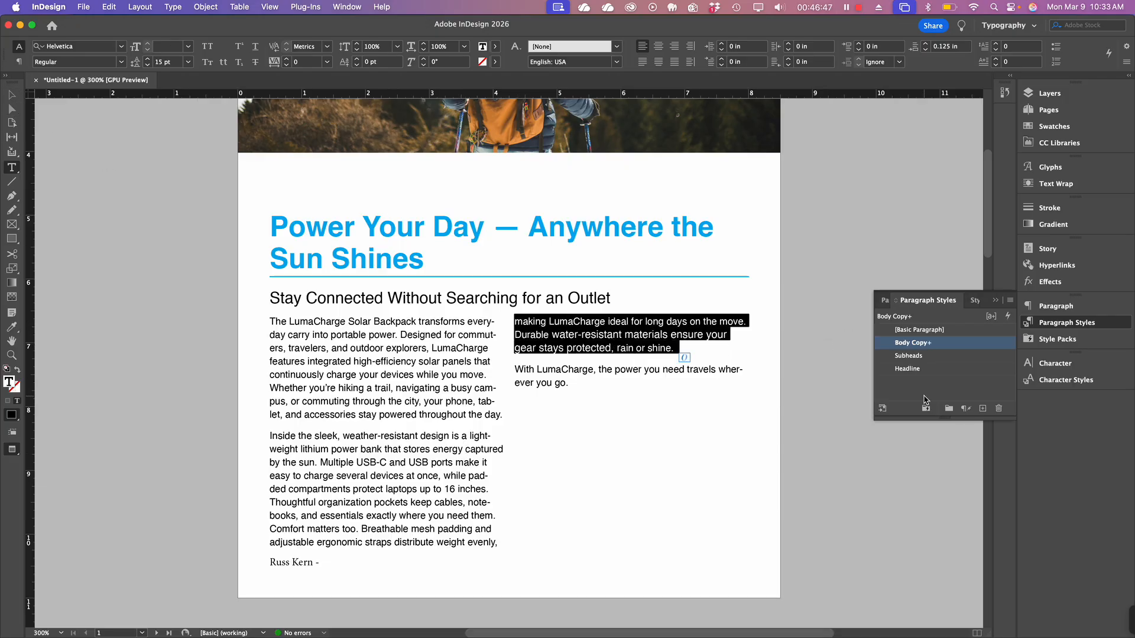
alt+click(973, 348)
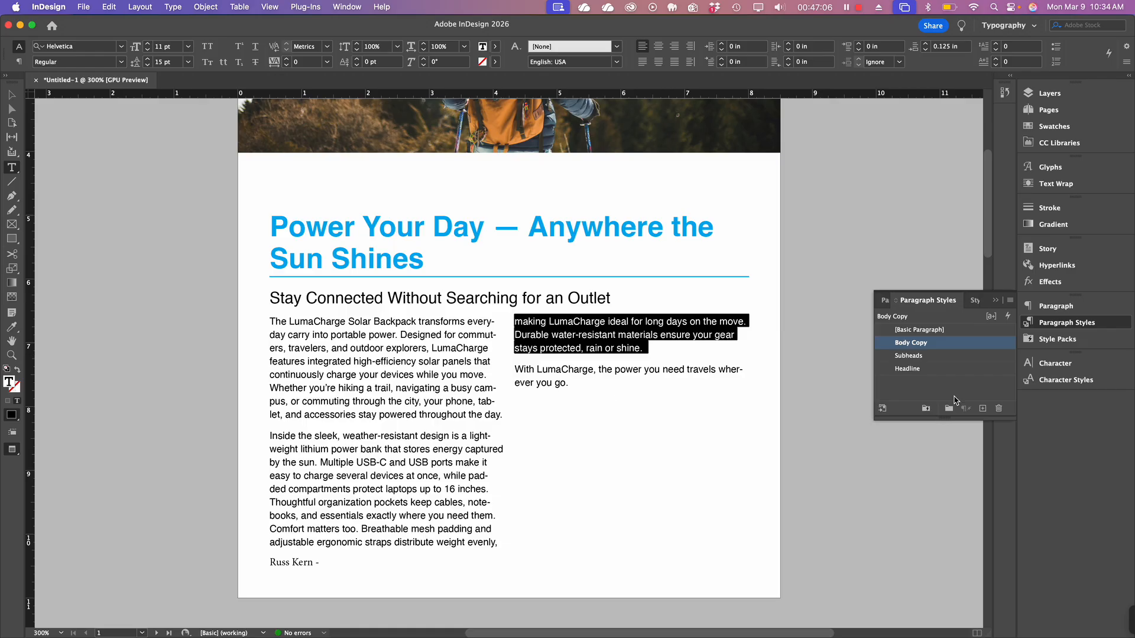
Step: Select the whole first body paragraph under the subhead and set its text size to 13 pt
click(305, 375)
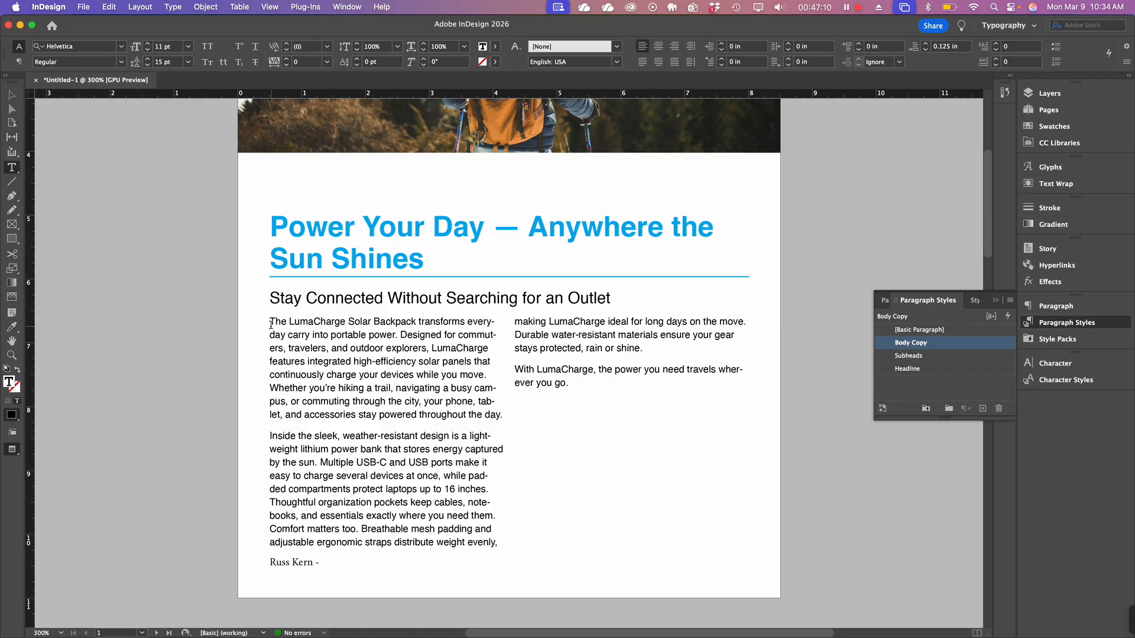
drag(269, 319, 507, 418)
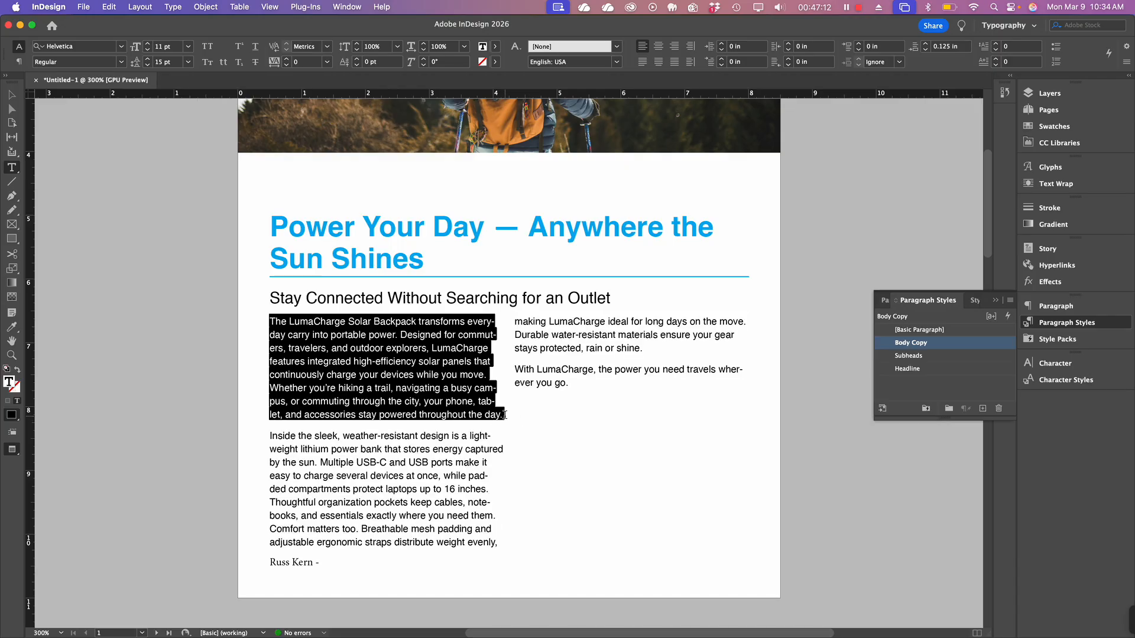
click(148, 43)
click(149, 43)
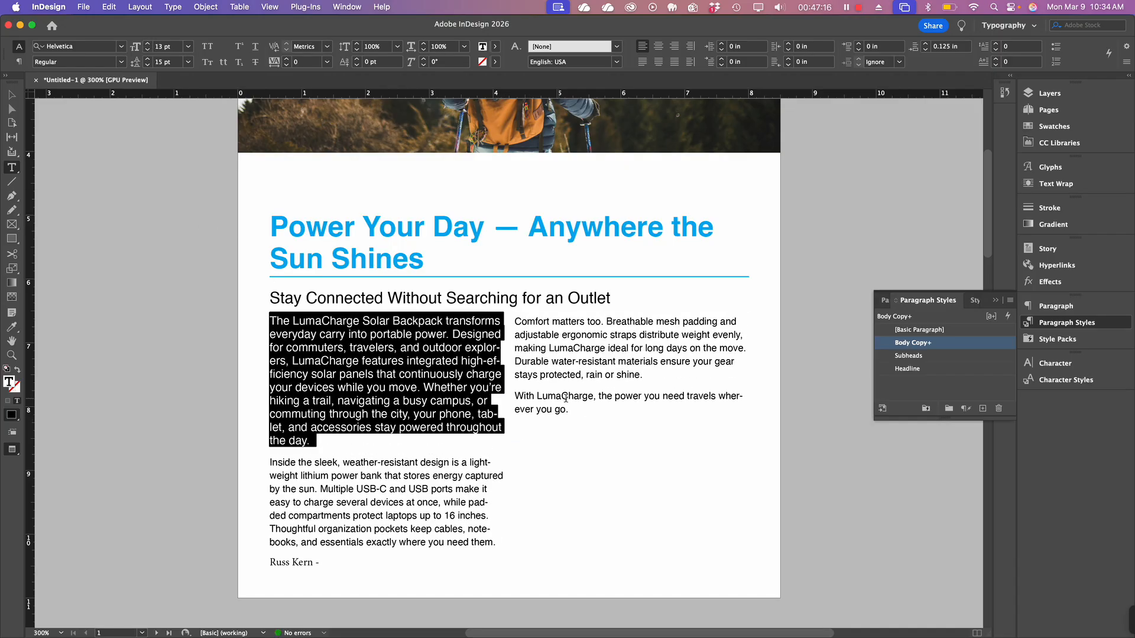
Step: Clear the size override from the first body paragraph, resetting it to the Body Copy style
click(592, 424)
drag(318, 349, 361, 410)
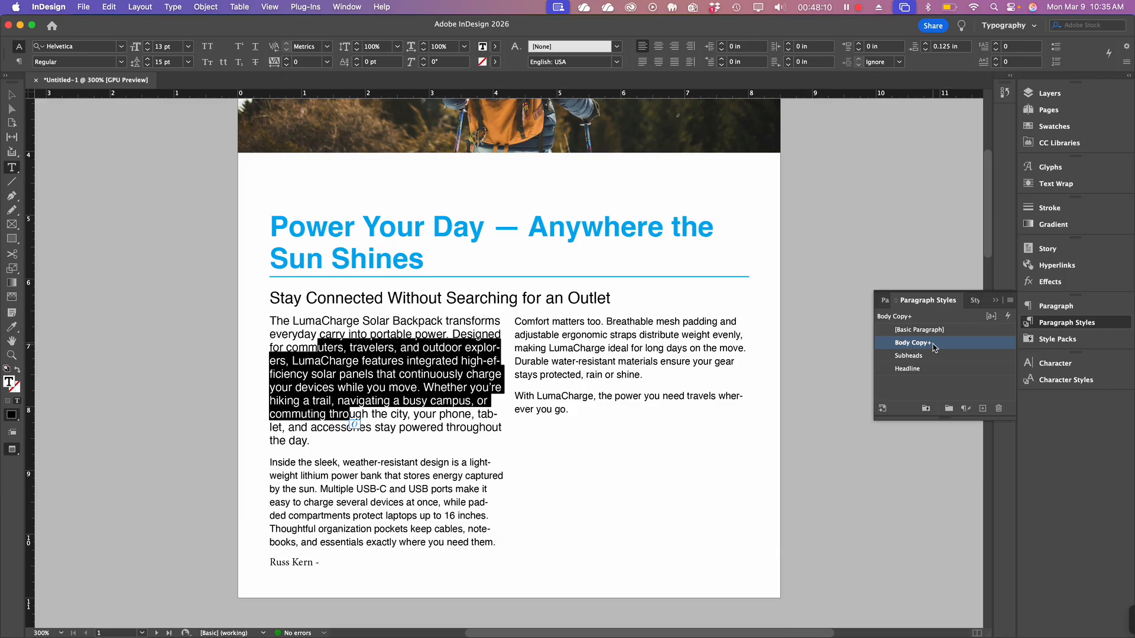
alt+click(970, 349)
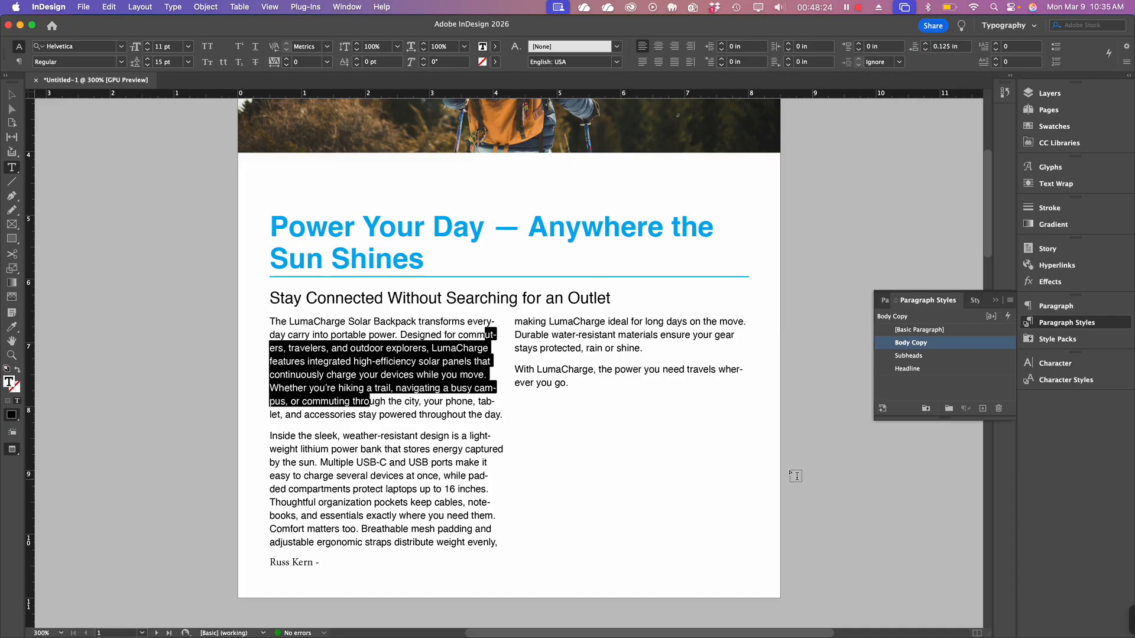
Step: Deselect the text and compare the column layout of the backpack page with the coffee maker page
click(12, 99)
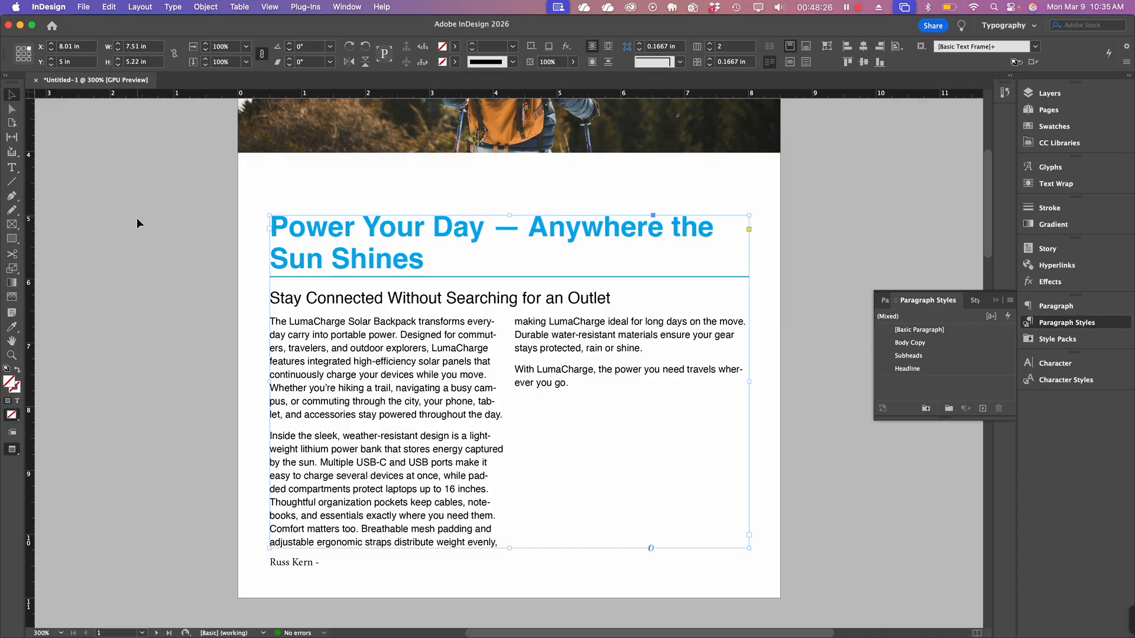
click(137, 220)
scroll(527, 373, down, 10)
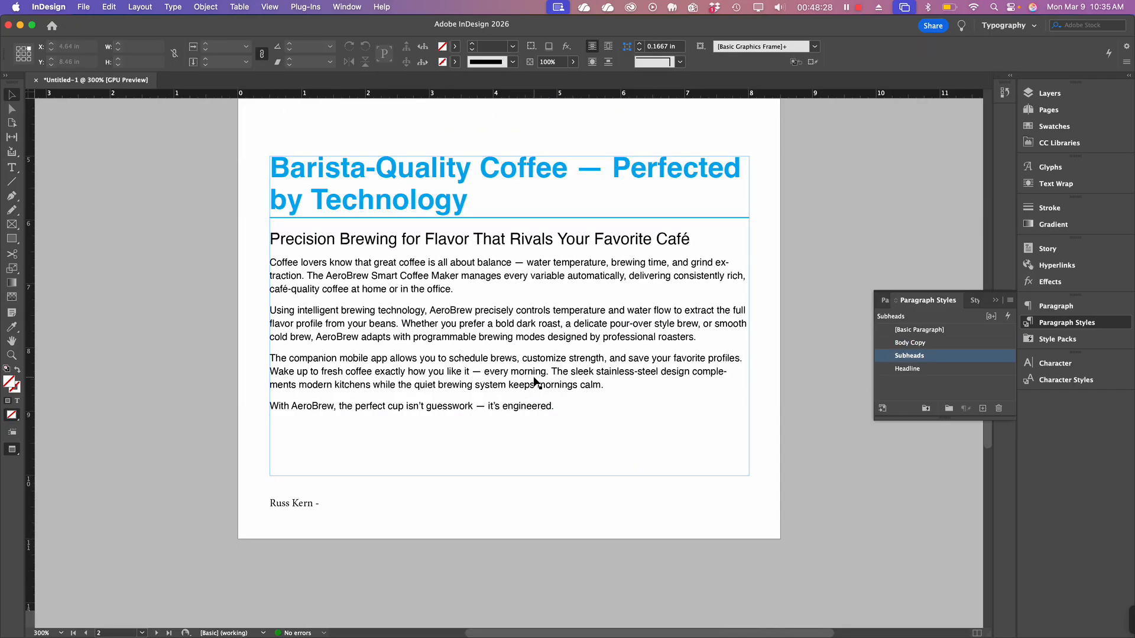
scroll(532, 381, up, 10)
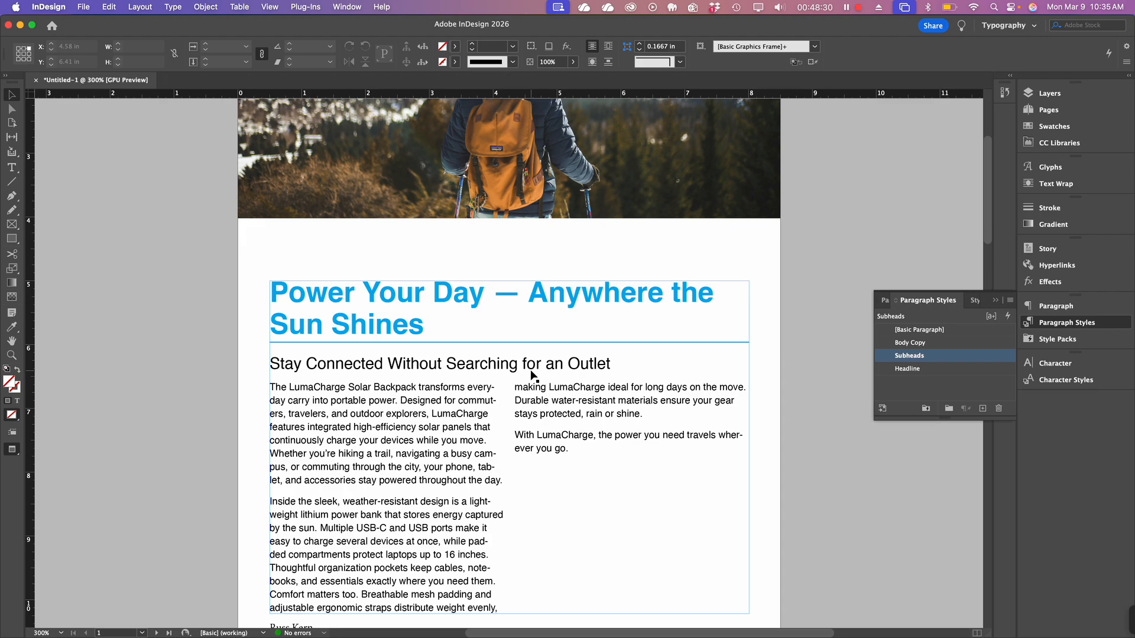
scroll(532, 376, down, 5)
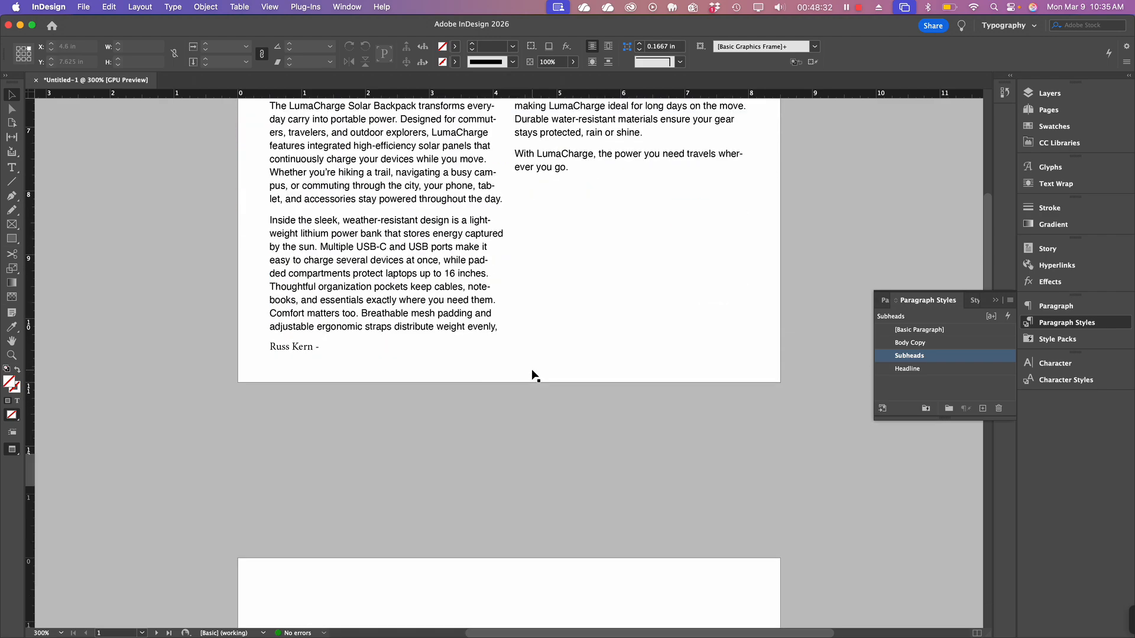
scroll(534, 376, down, 1)
scroll(534, 376, up, 3)
scroll(534, 376, down, 6)
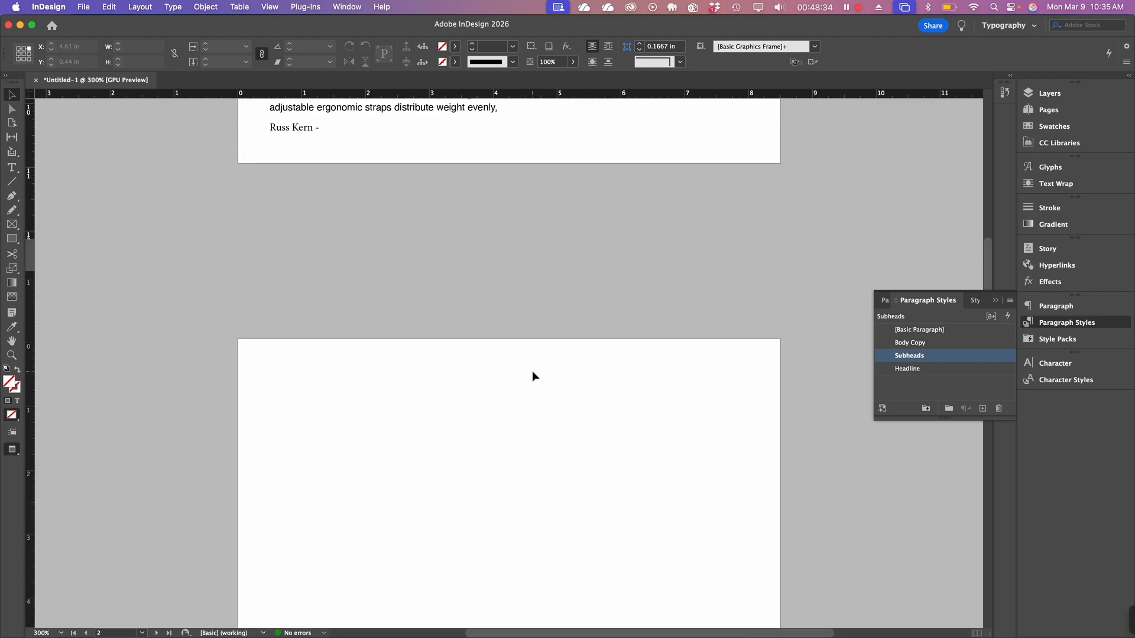
scroll(533, 371, down, 12)
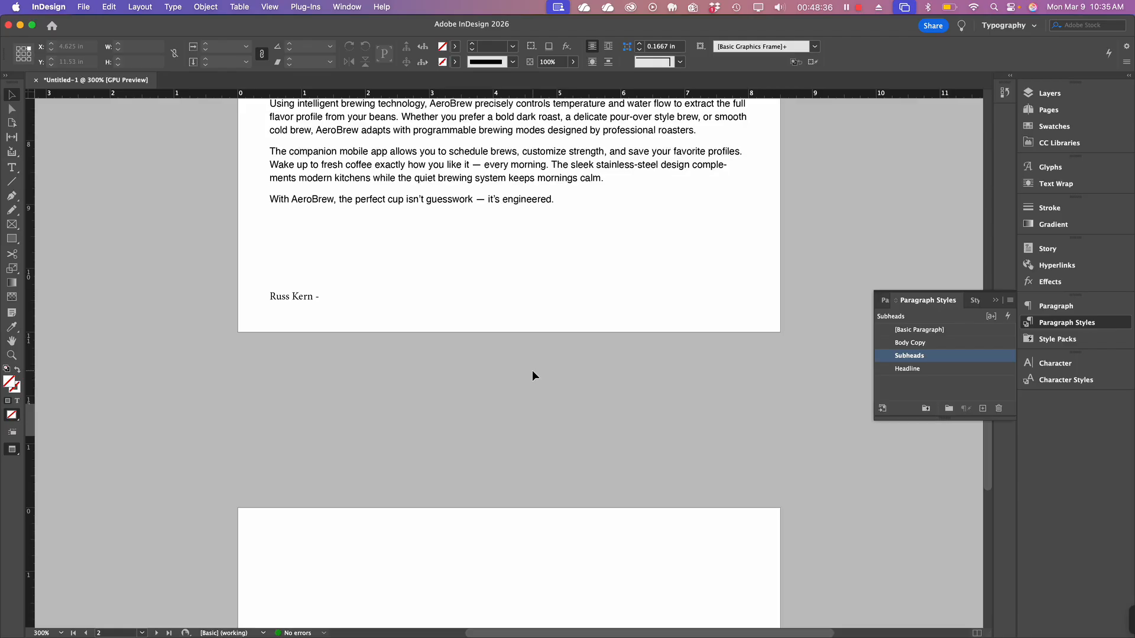
scroll(532, 376, down, 6)
scroll(533, 372, up, 9)
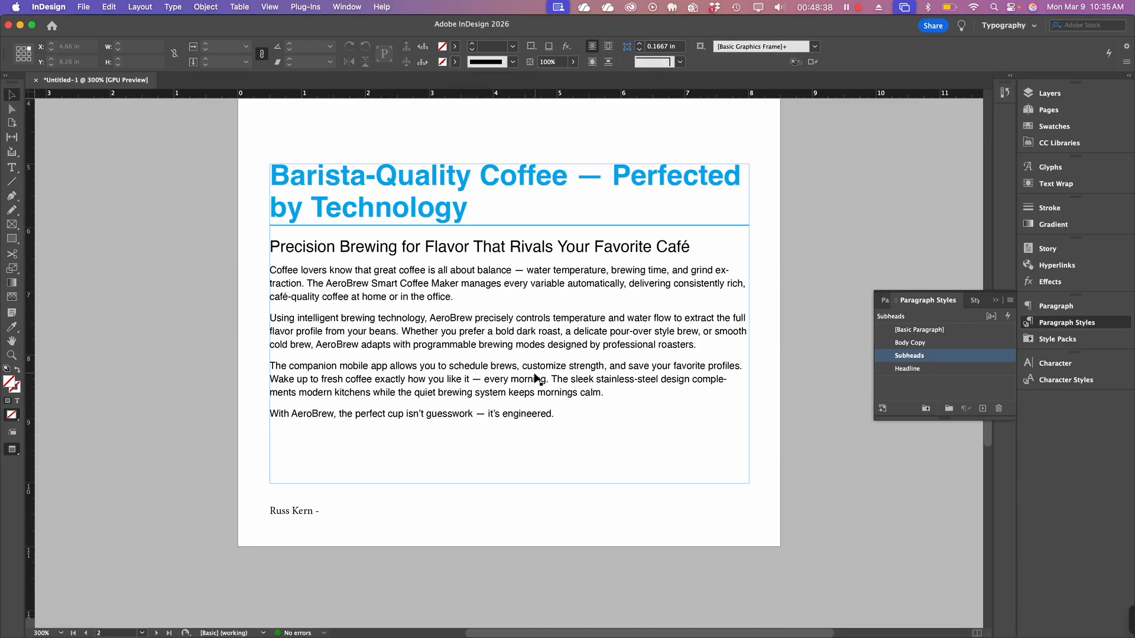
Step: Set the coffee maker page's text frame to 2 columns in Text Frame Options
click(507, 309)
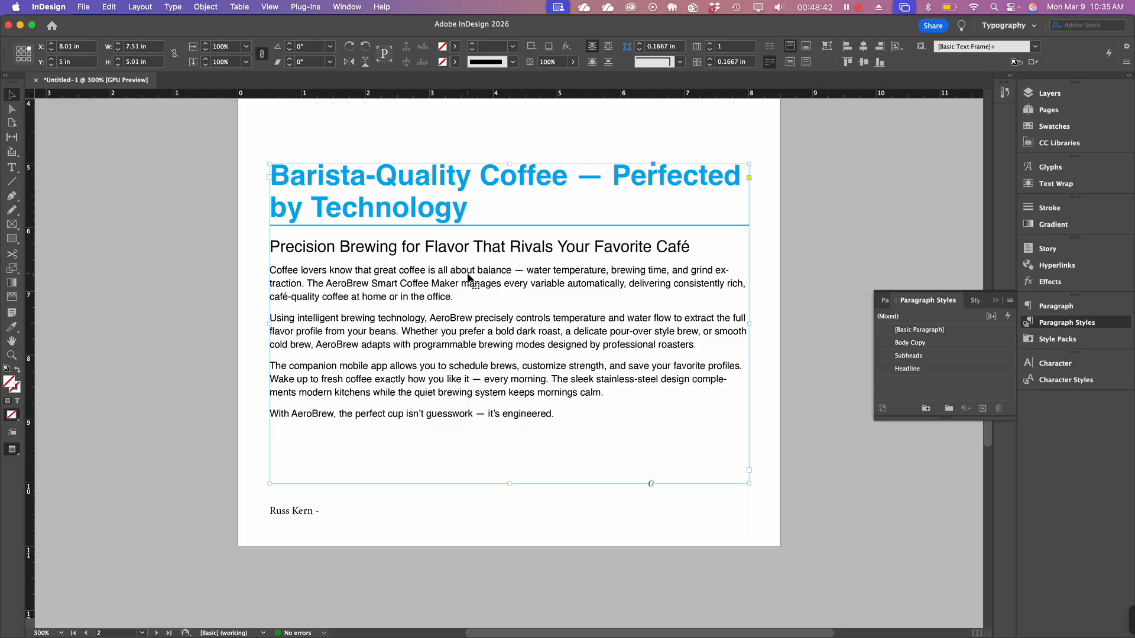
key(super+b)
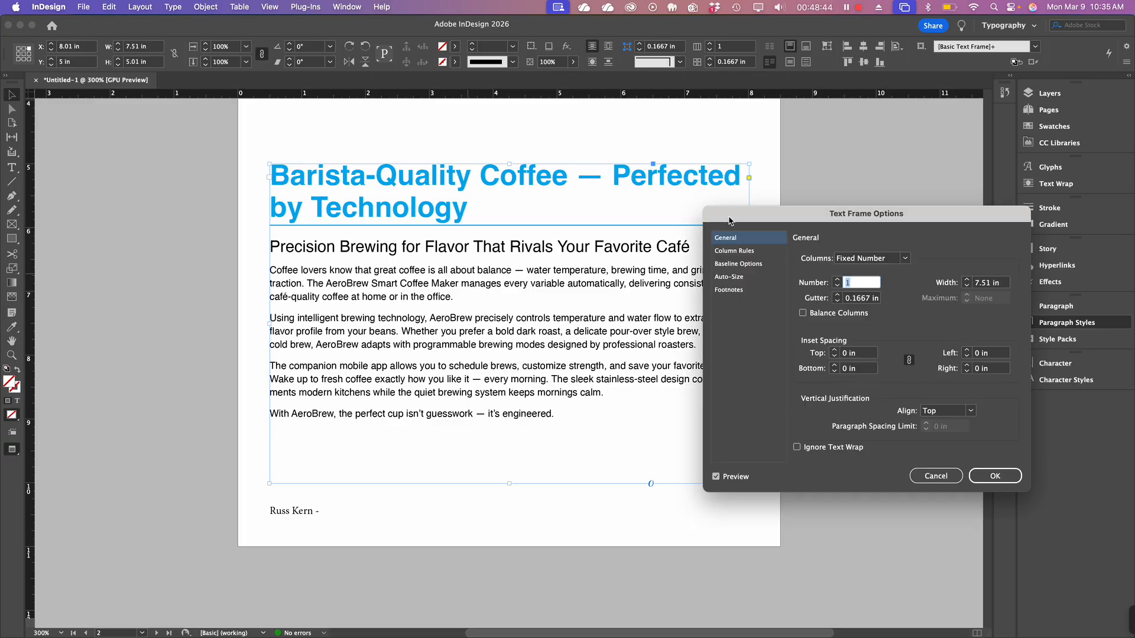
click(837, 280)
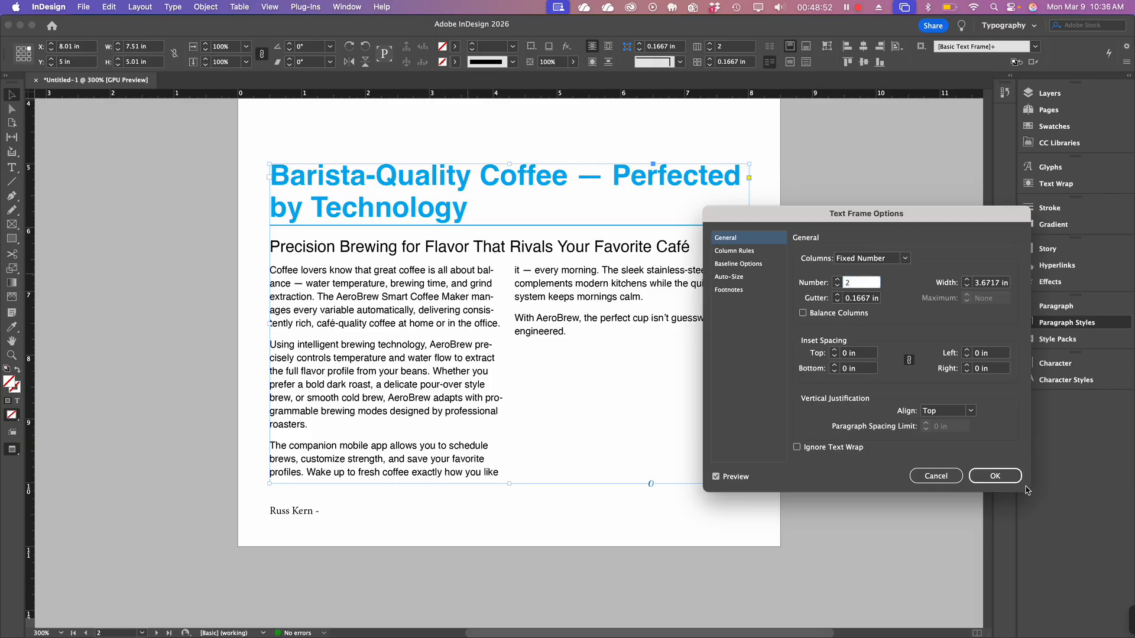
click(1000, 482)
Step: Set the text frame headed "Breathe Cleaner Air in Minutes" on page 3 to 2 columns
scroll(646, 385, down, 10)
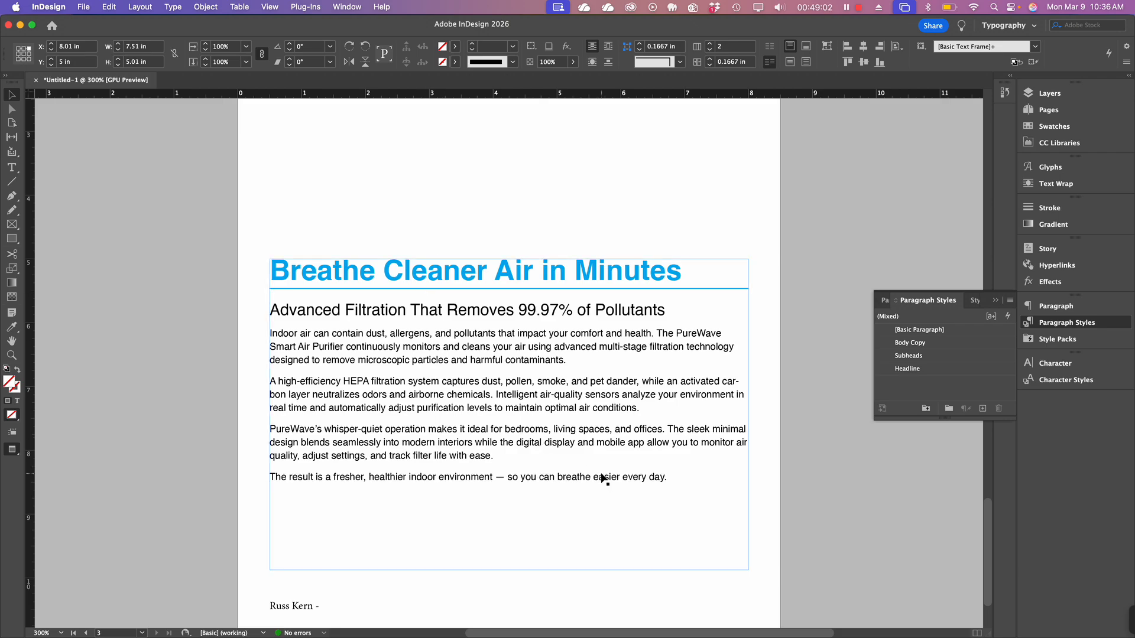
right_click(482, 399)
mouse_move(526, 242)
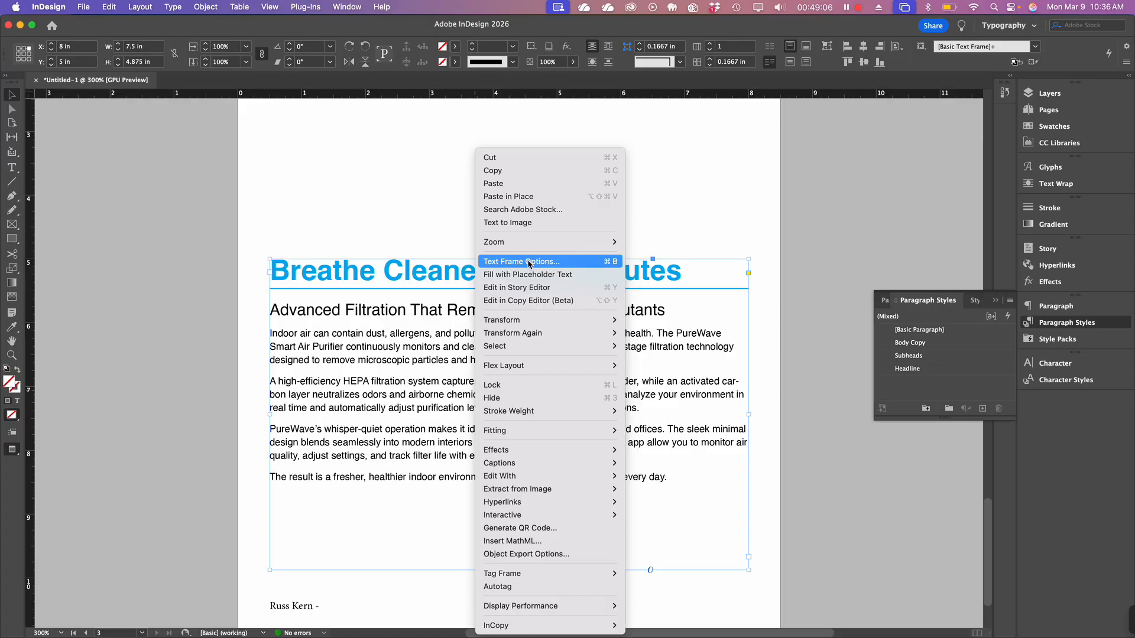
click(529, 262)
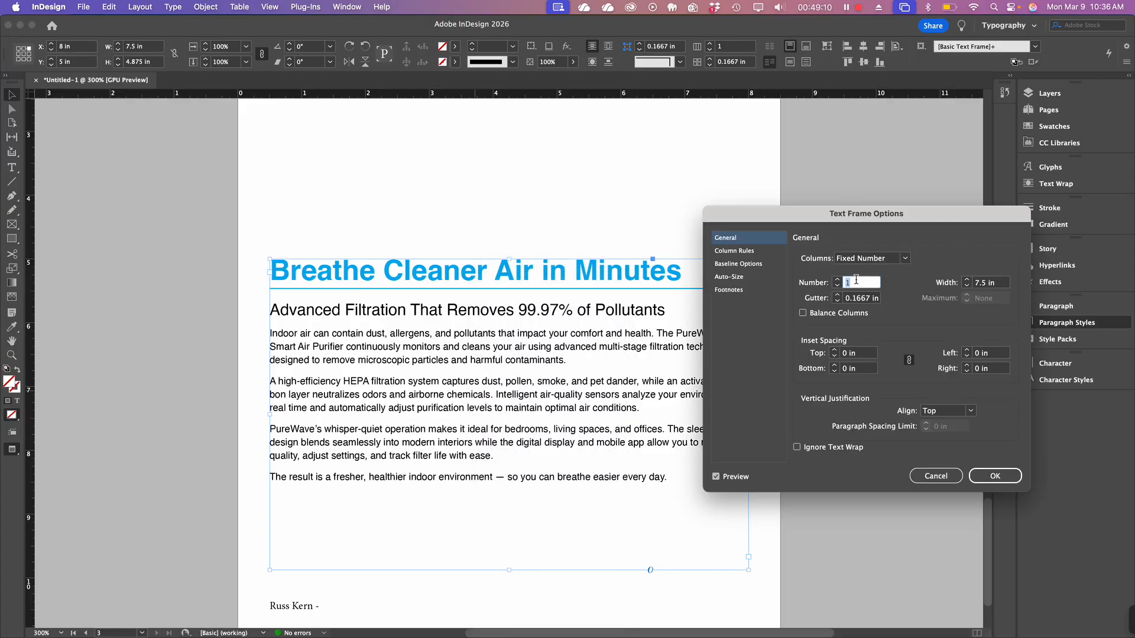
click(837, 281)
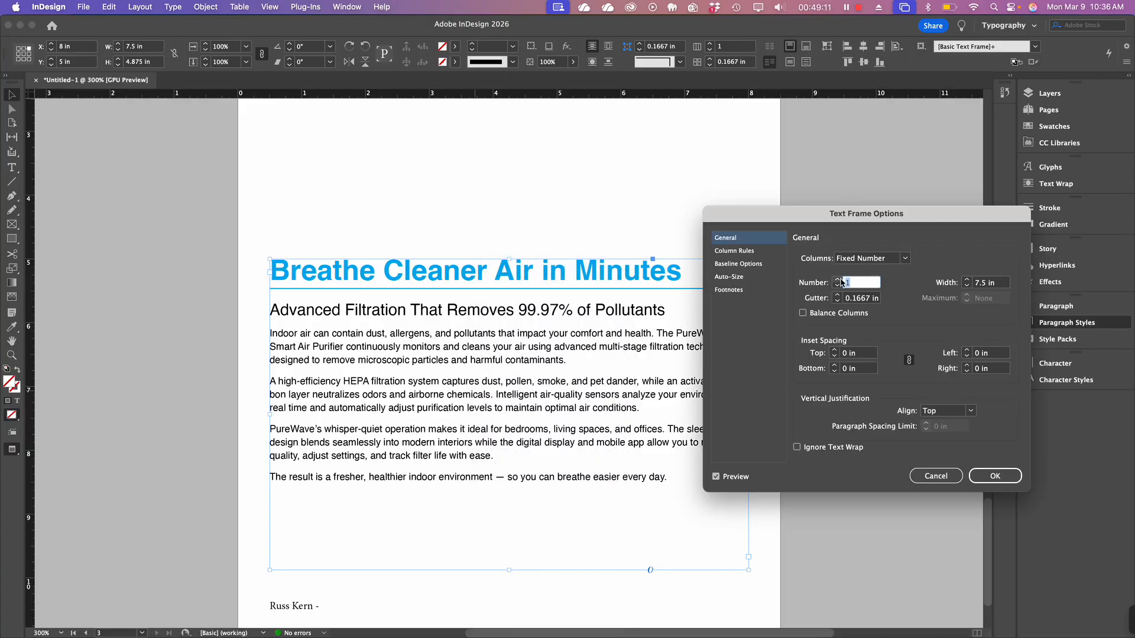
click(995, 476)
Step: Review the two-column copy on the three pages and view the whole backpack page at 200%
scroll(478, 459, up, 1)
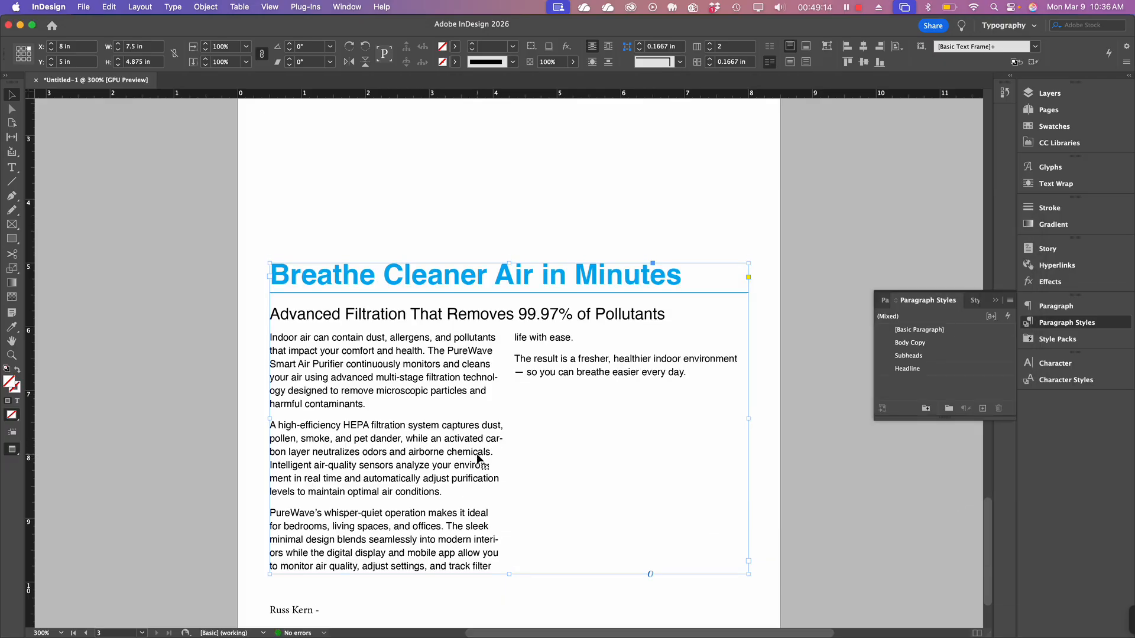
scroll(477, 459, up, 15)
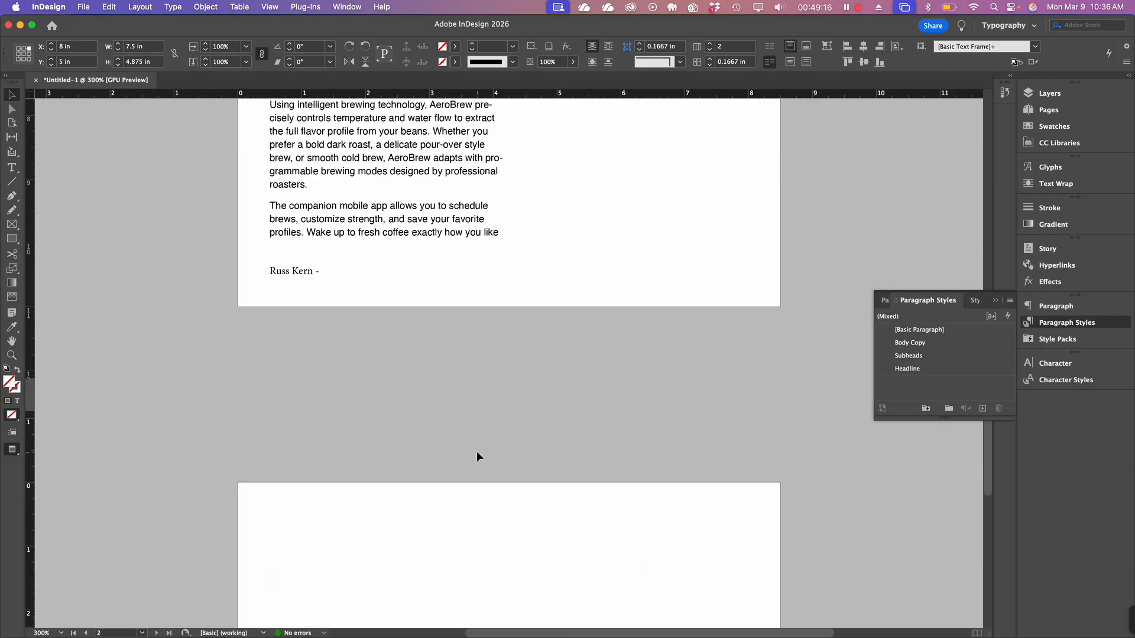
scroll(476, 452, up, 12)
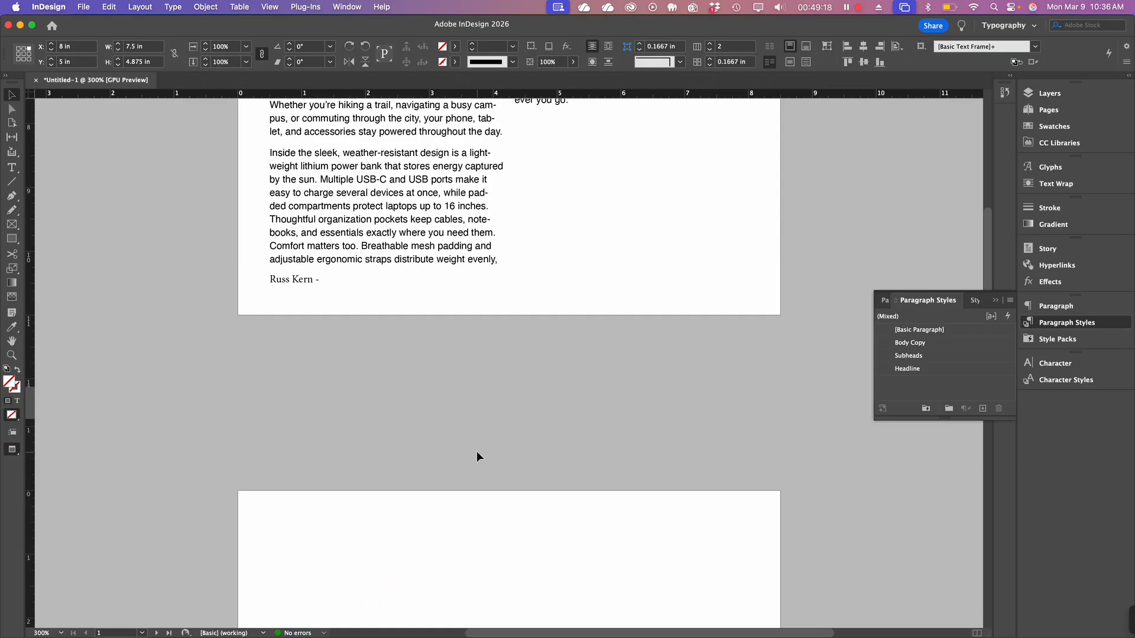
scroll(478, 456, down, 4)
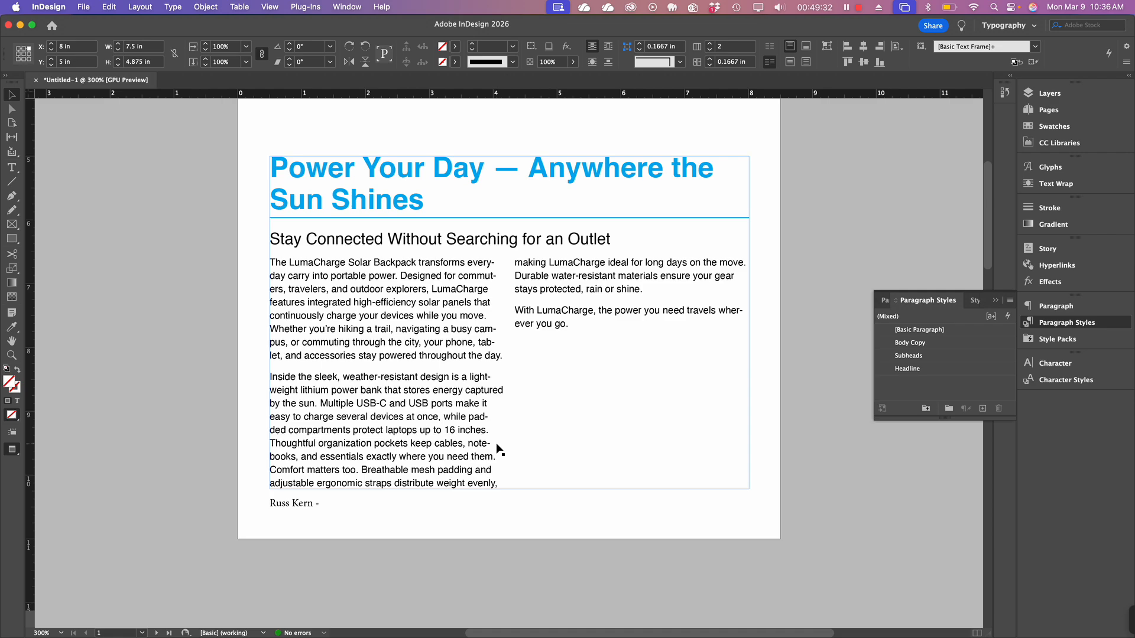
key(super+minus)
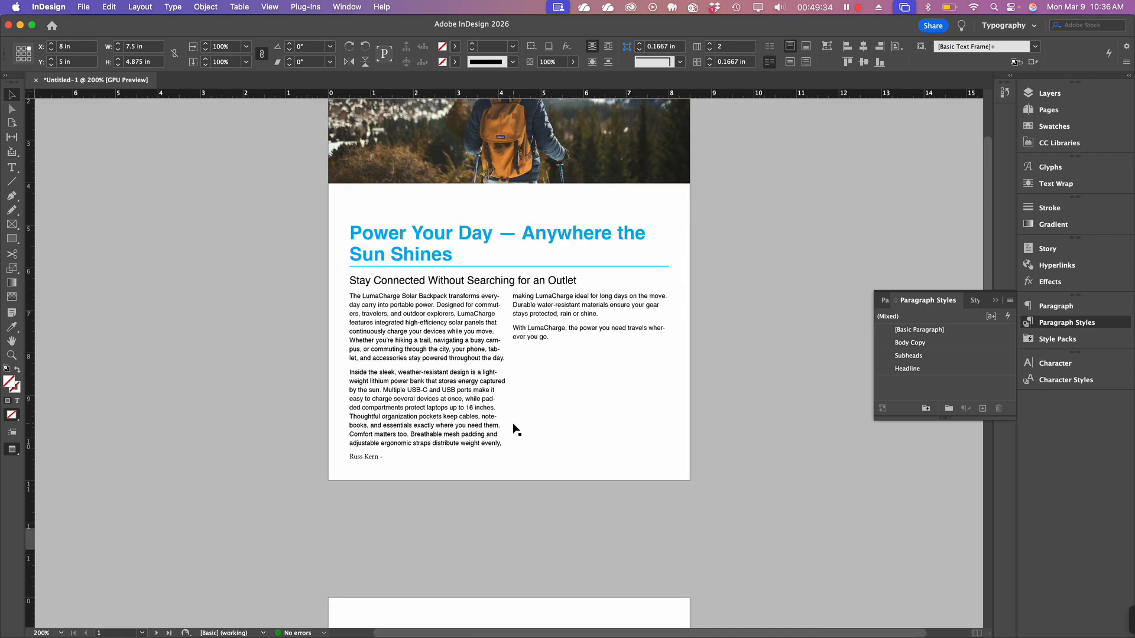
scroll(427, 409, up, 5)
scroll(428, 409, down, 2)
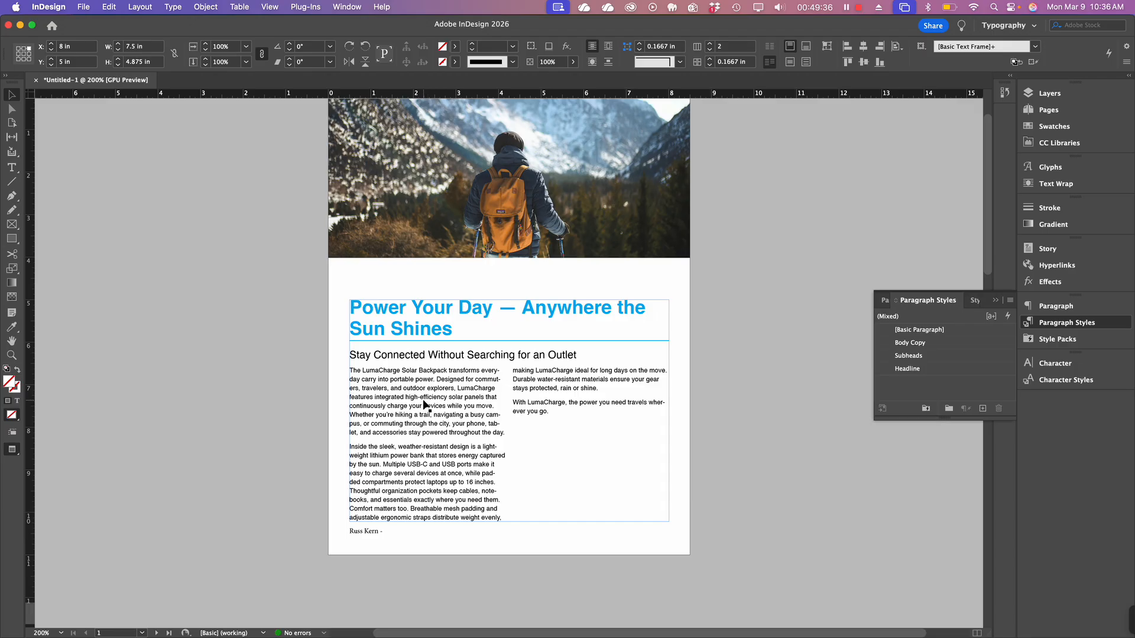
click(310, 396)
scroll(364, 405, up, 1)
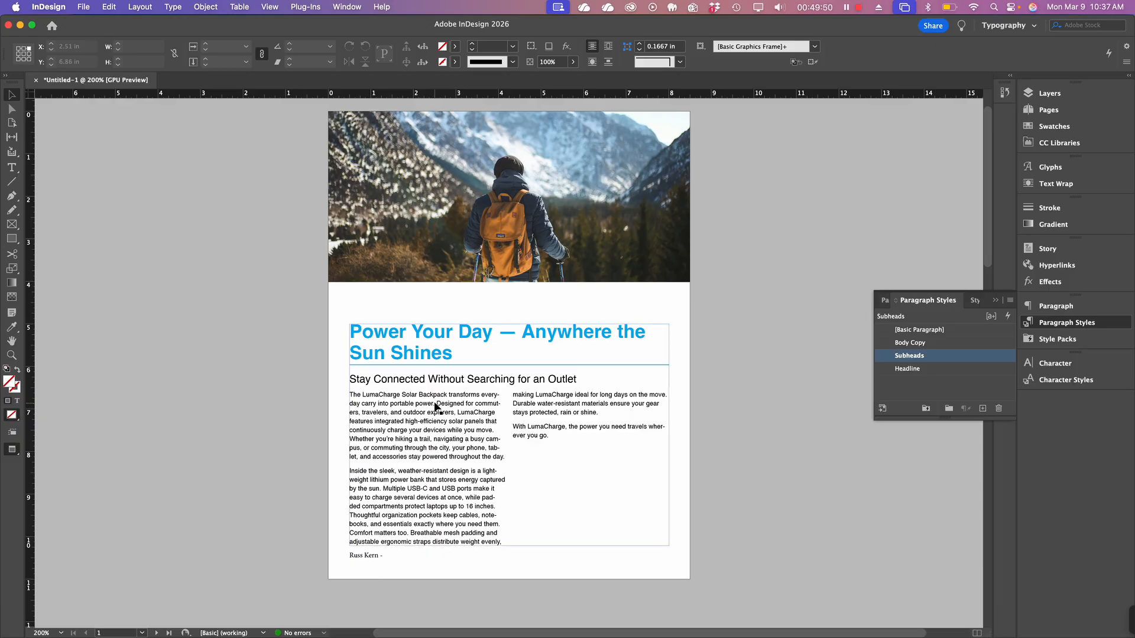
scroll(429, 408, down, 3)
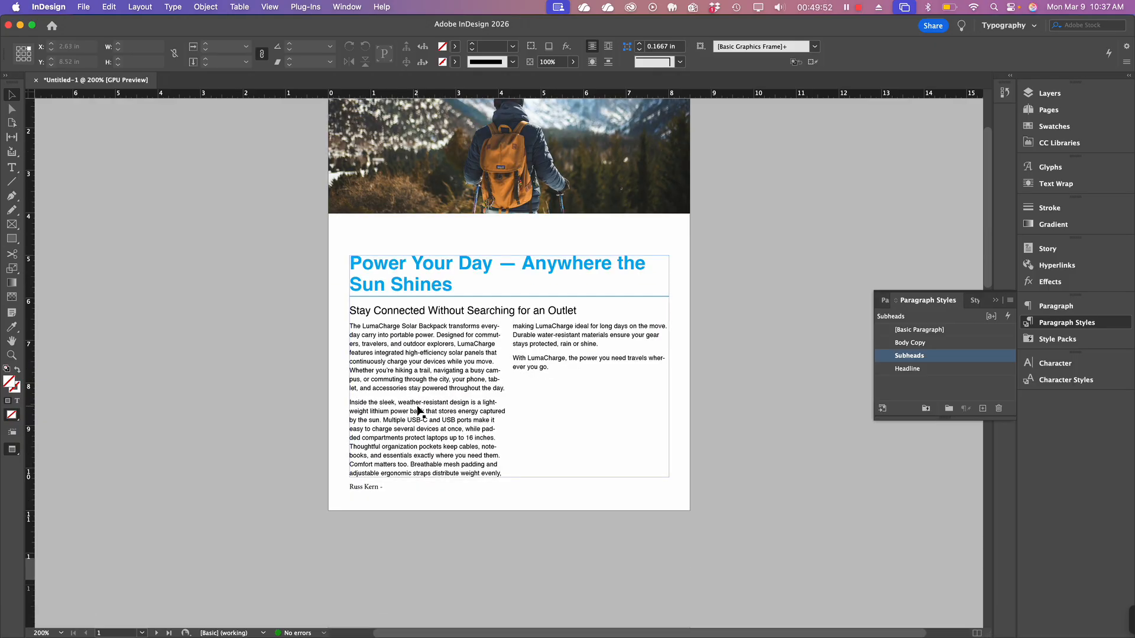
Step: Examine the backpack page's photo, headline and body copy up close at 400%
click(429, 417)
key(super+equal)
key(super+equal)
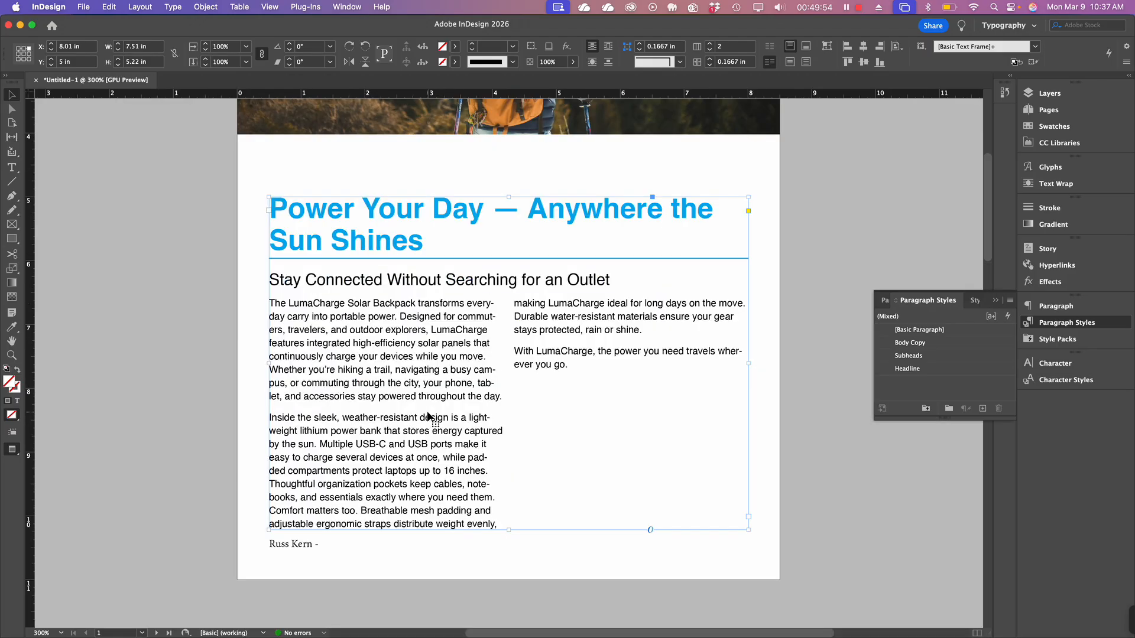
scroll(424, 353, up, 15)
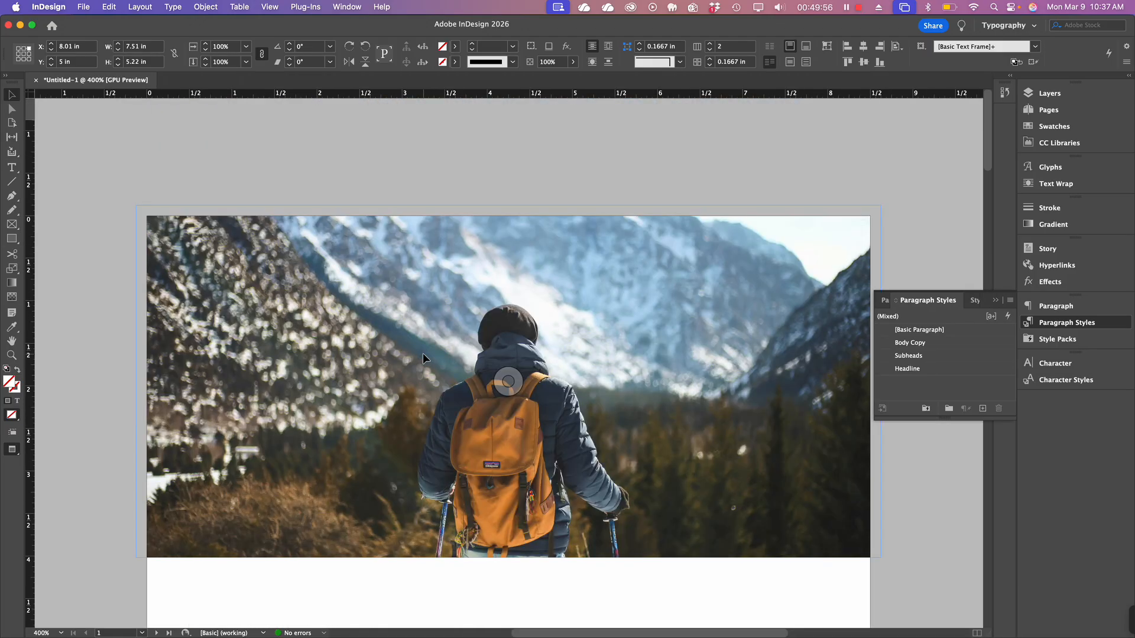
scroll(418, 339, down, 10)
scroll(421, 335, down, 10)
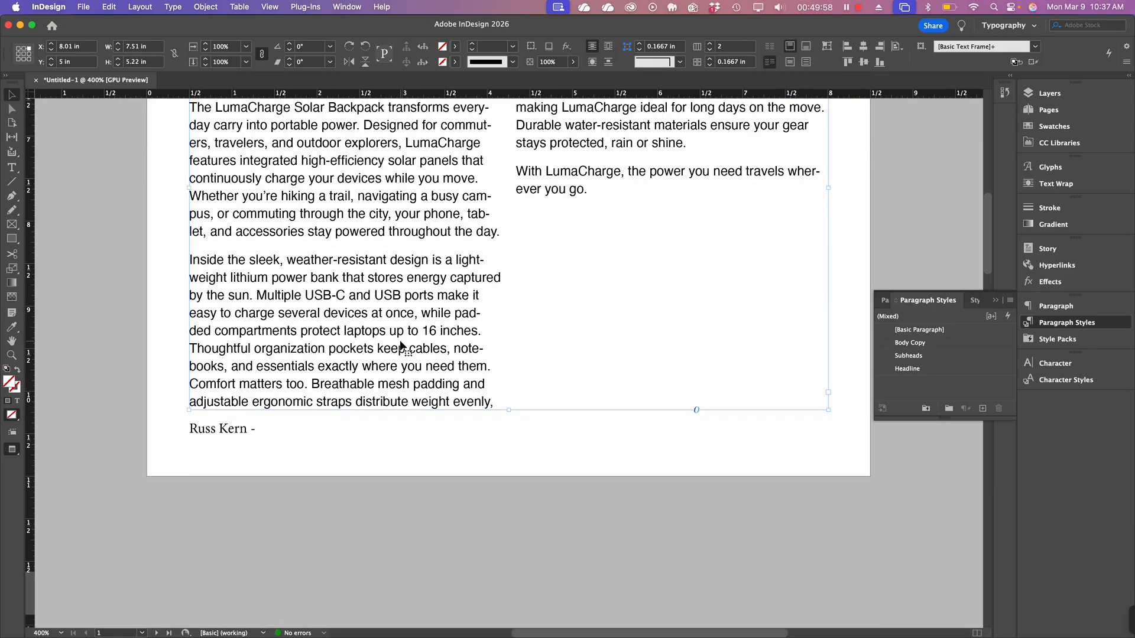
scroll(438, 385, up, 8)
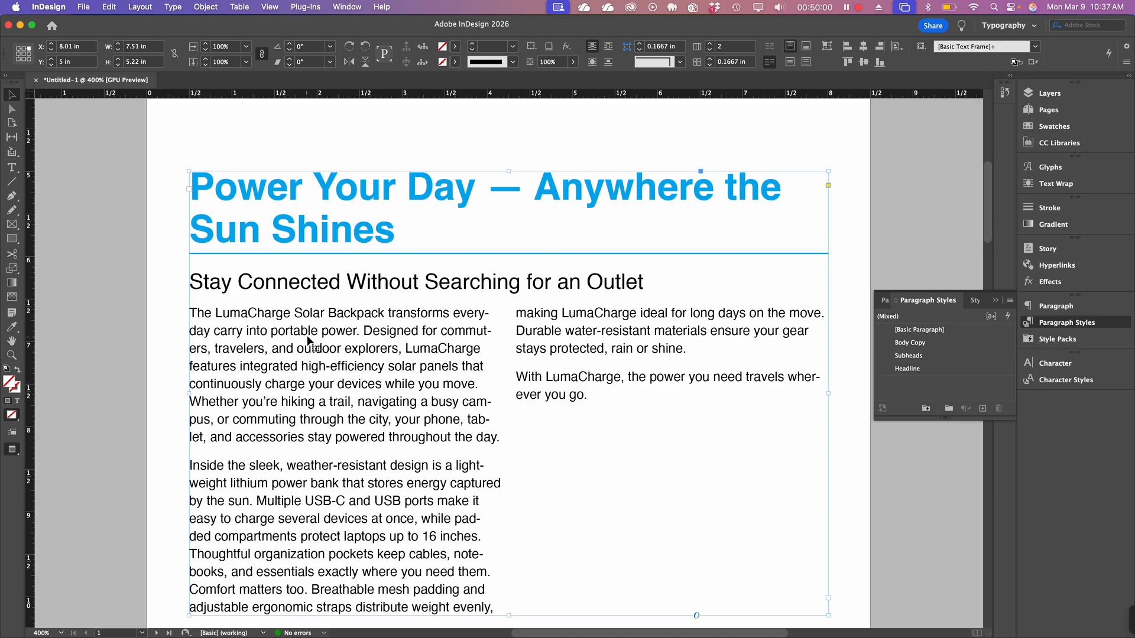
scroll(331, 358, down, 3)
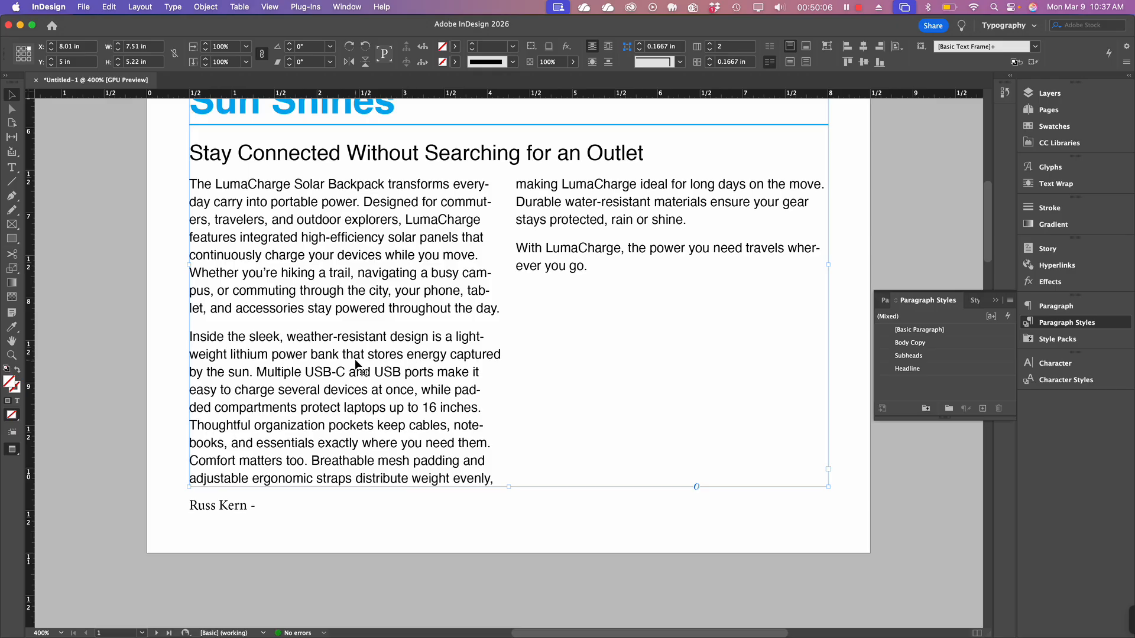
Step: Add a separate paragraph reading "Features Include:" directly above the "Inside the sleek, weather-resistant design" paragraph
double_click(428, 342)
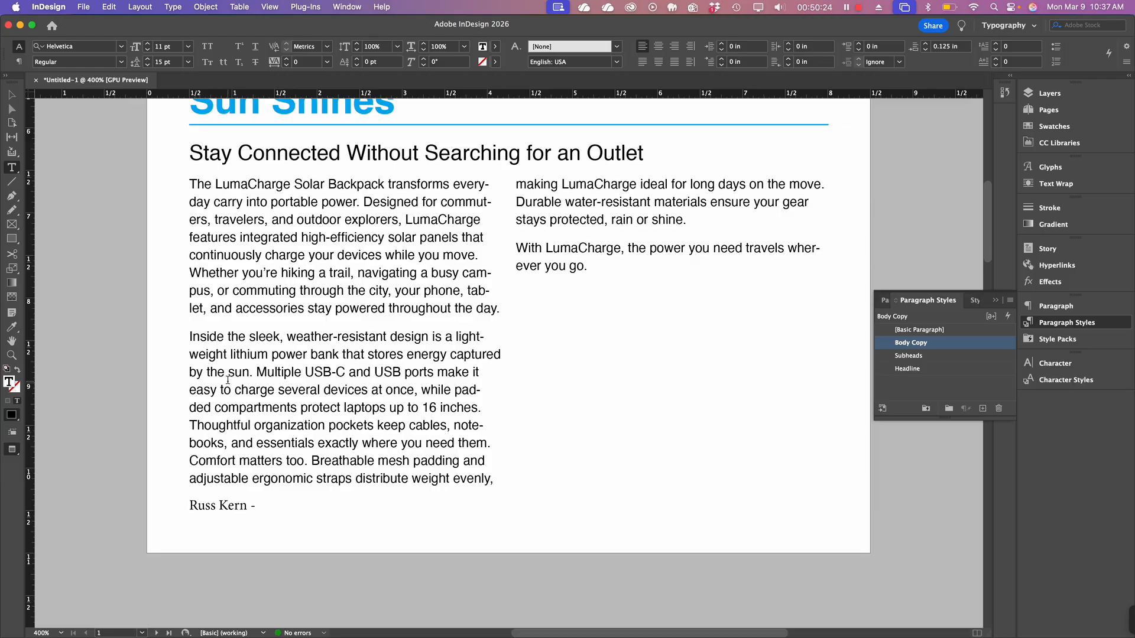
key(Return)
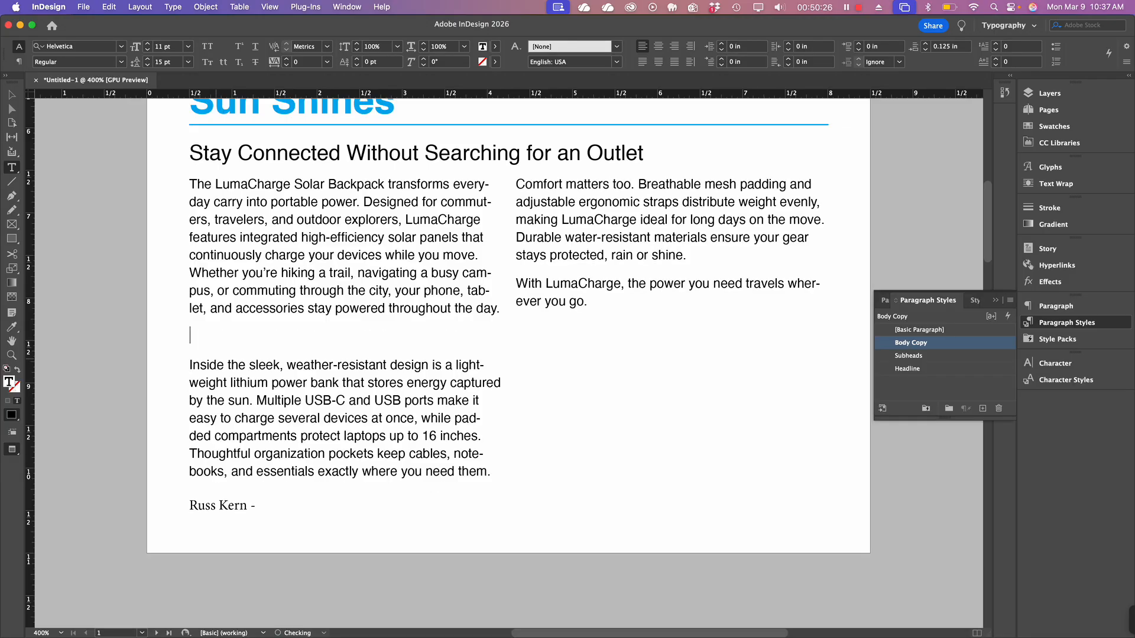
text(FeaTURE INCLUDE)
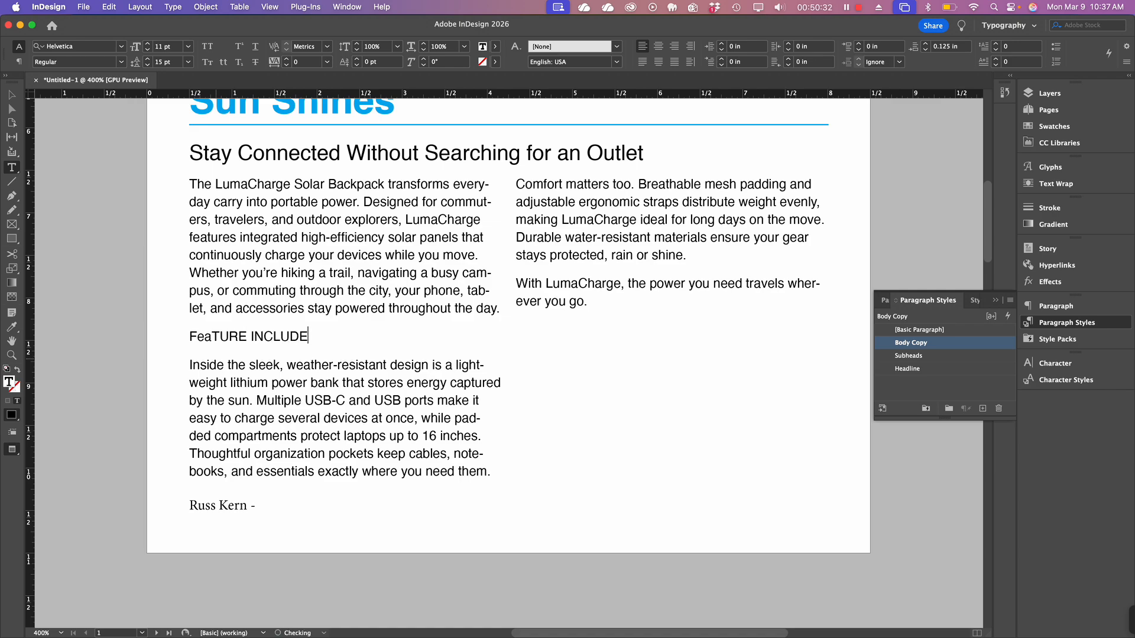
key(BackSpace)
key(BackSpace)
key(BackSpace)
key(BackSpace)
key(BackSpace)
key(BackSpace)
key(BackSpace)
key(BackSpace)
key(BackSpace)
key(BackSpace)
key(BackSpace)
key(BackSpace)
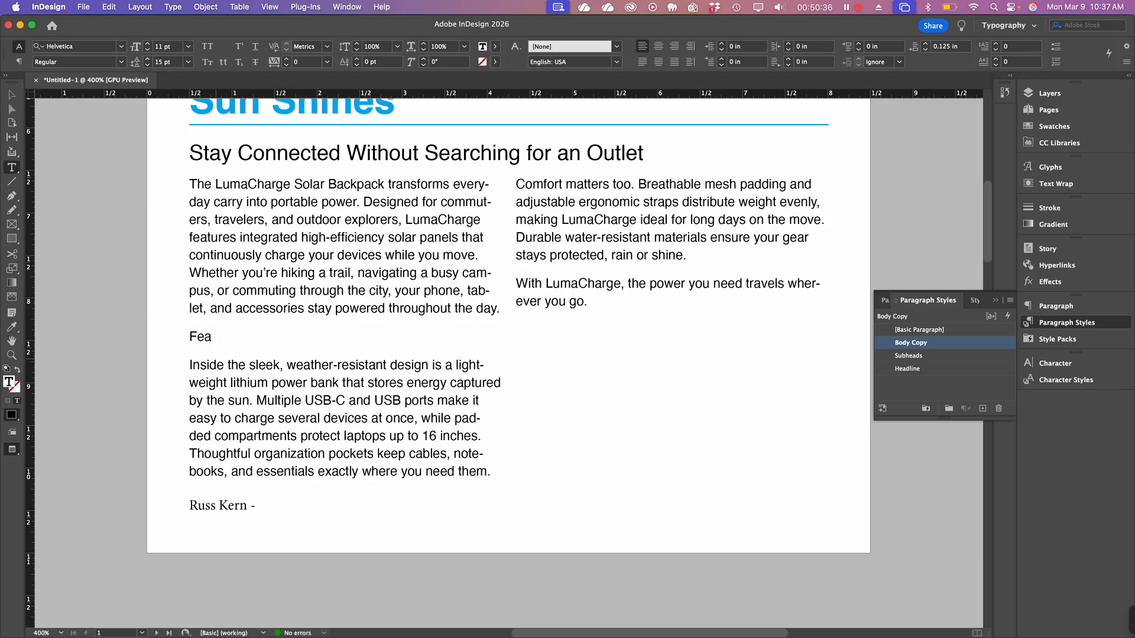
text(tures Include)
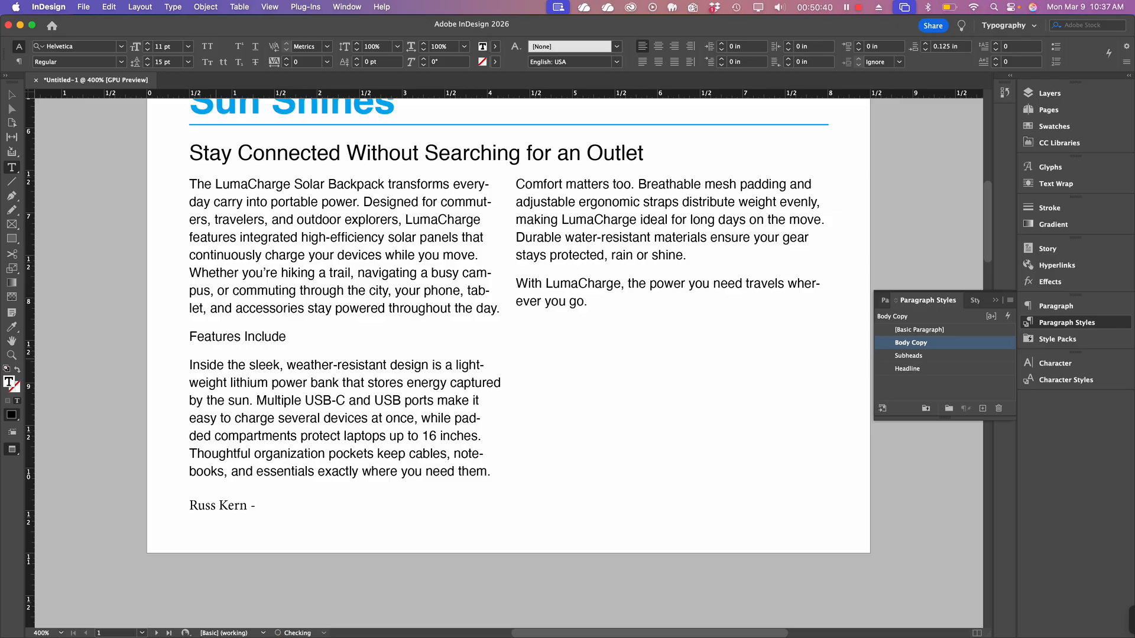
text(:)
Step: Split the paragraph under "Features Include:" so that a new paragraph starts at "Multiple USB-C and USB ports"
drag(189, 366, 278, 372)
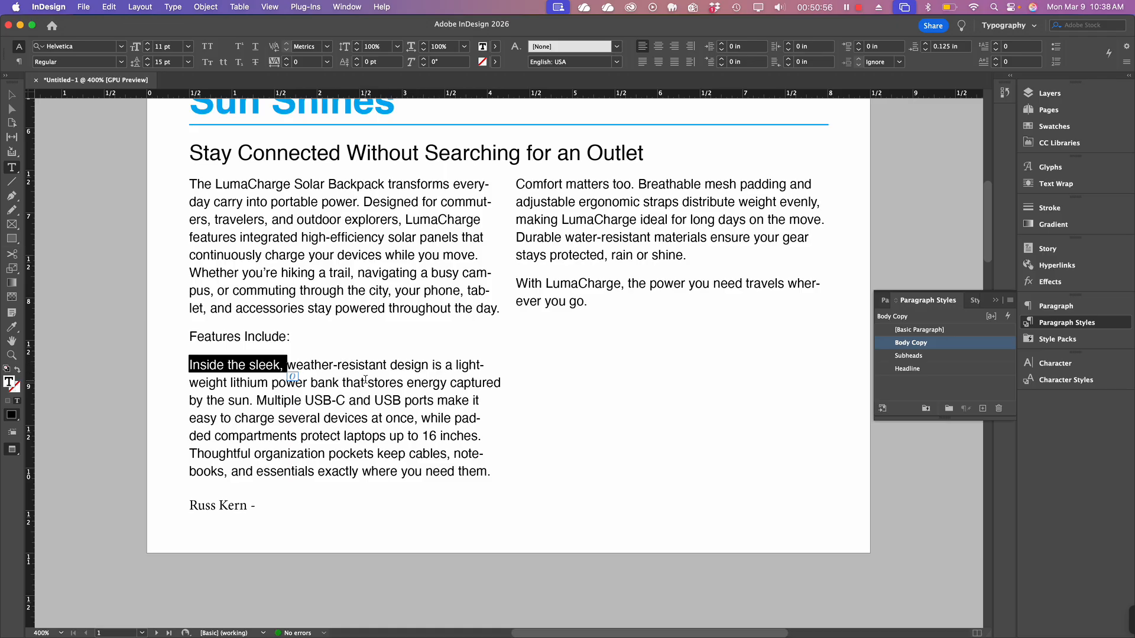
click(254, 400)
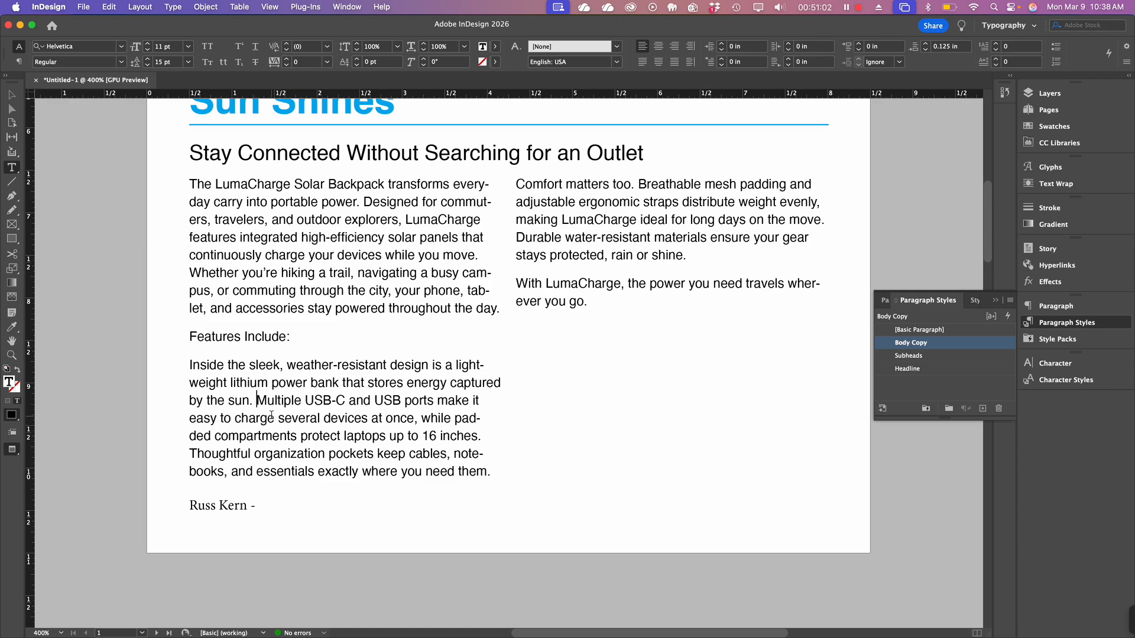
key(Return)
scroll(250, 302, down, 3)
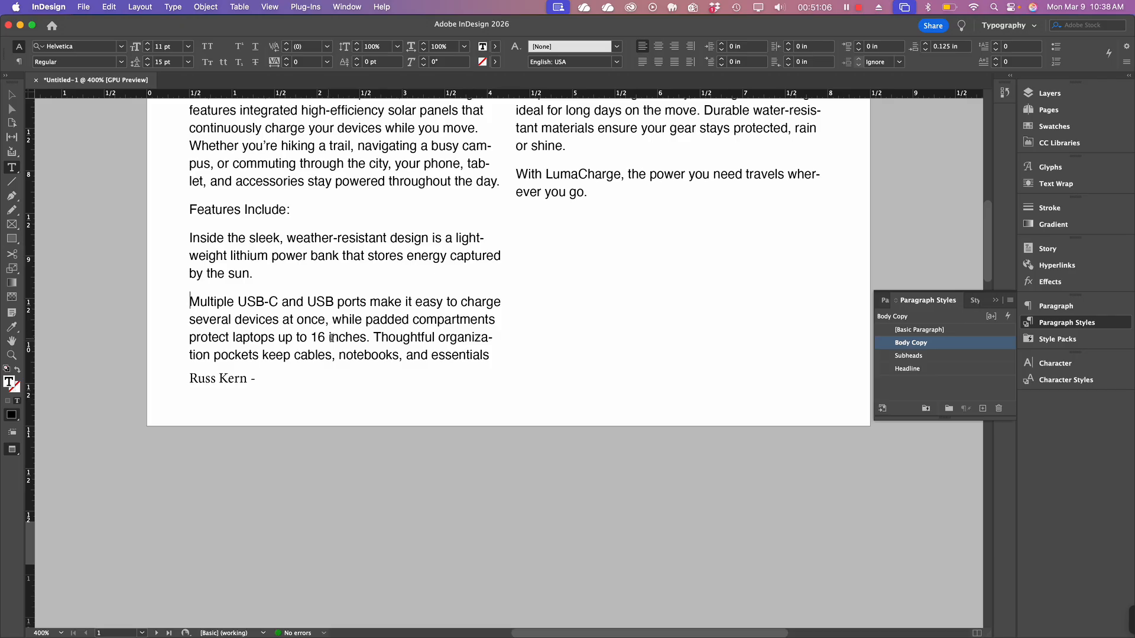
Step: Split the backpack copy so that new paragraphs start at "Thoughtful organization pockets" and at "Comfort matters too"
click(375, 337)
key(KP_Enter)
scroll(310, 414, up, 5)
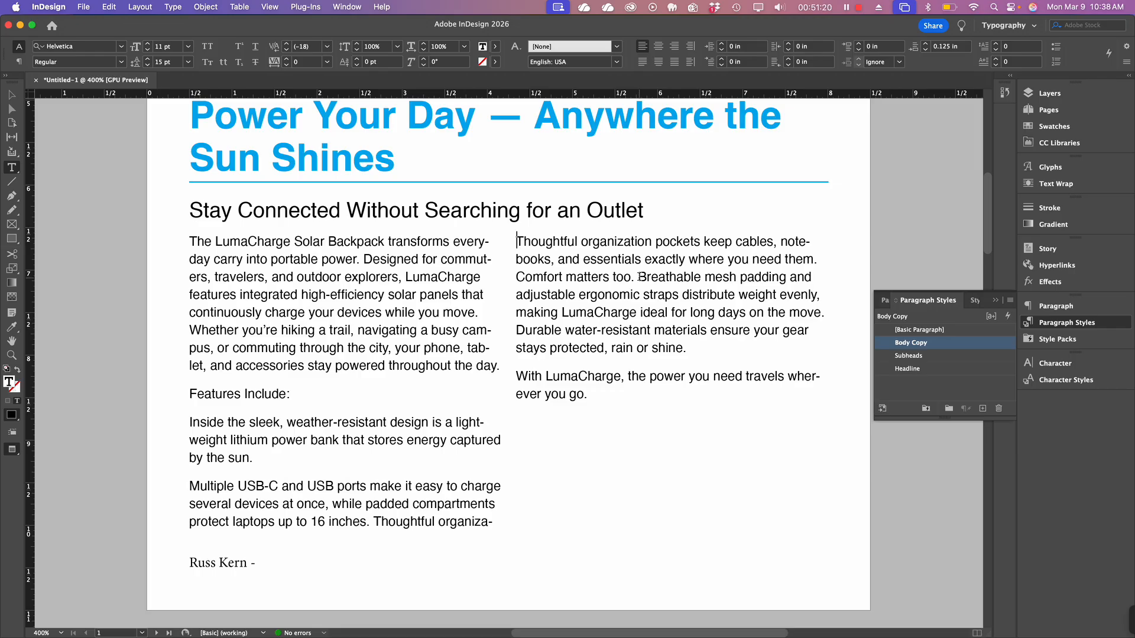
click(517, 278)
key(Return)
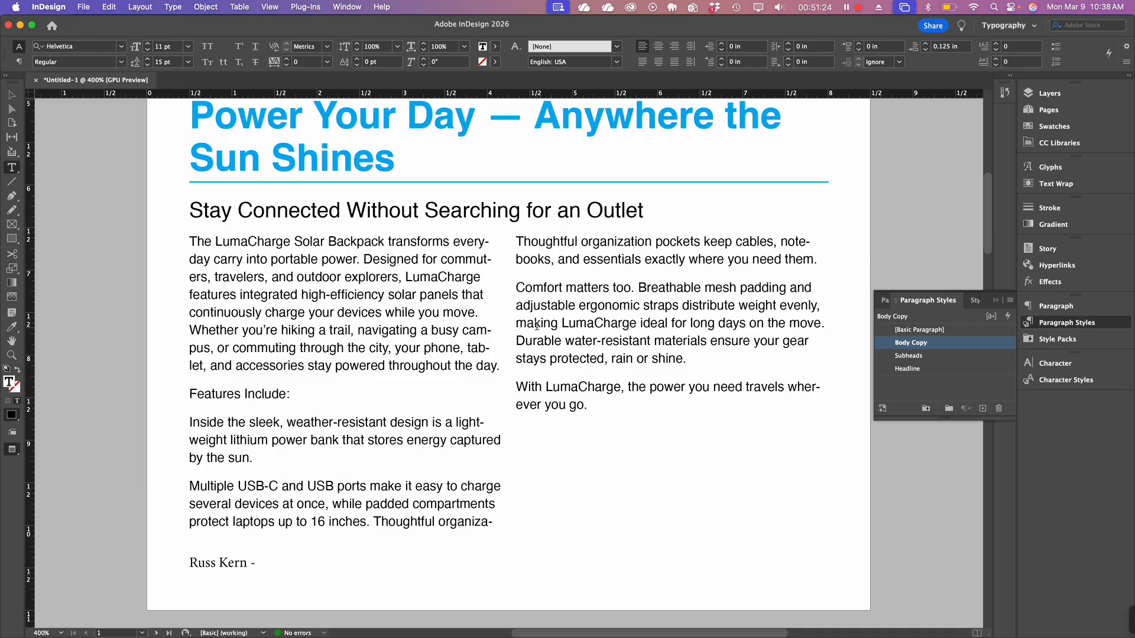
scroll(531, 309, up, 1)
scroll(336, 374, down, 2)
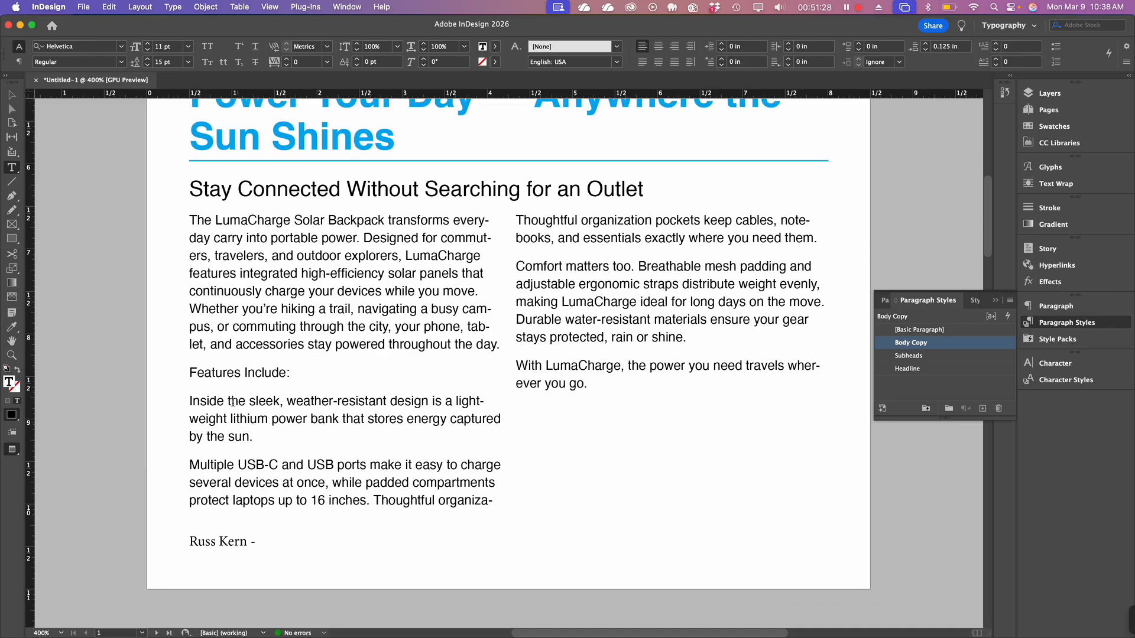
Step: Check the separated feature paragraphs under "Features Include:" and refresh the display of the text frame at 400%
drag(206, 401, 250, 436)
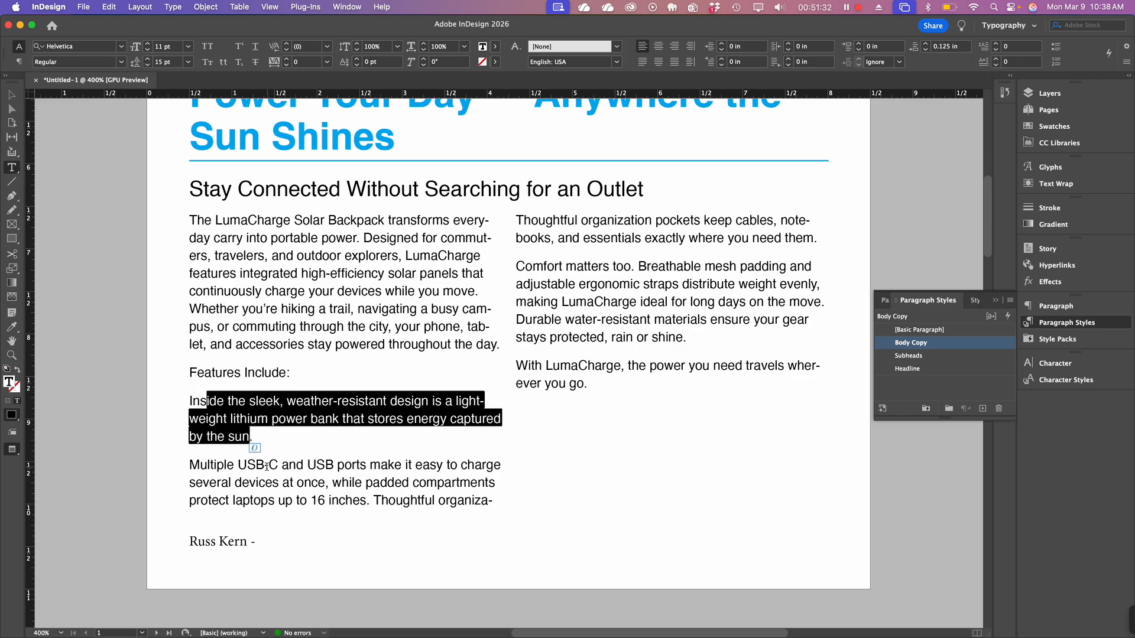
drag(224, 465, 371, 496)
click(426, 387)
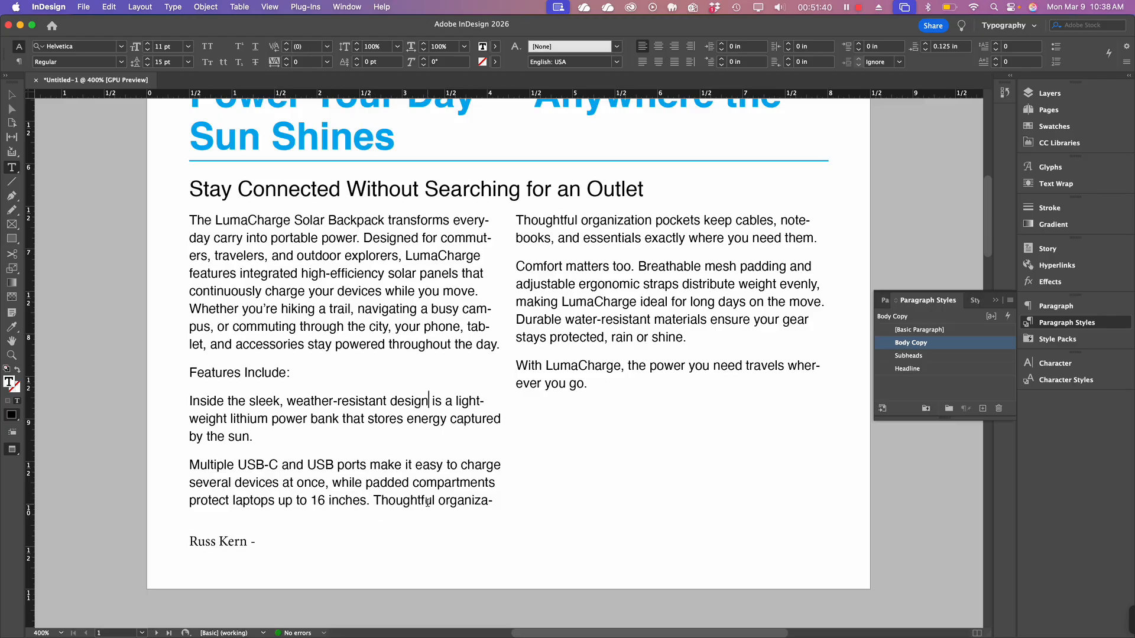
click(375, 500)
click(10, 107)
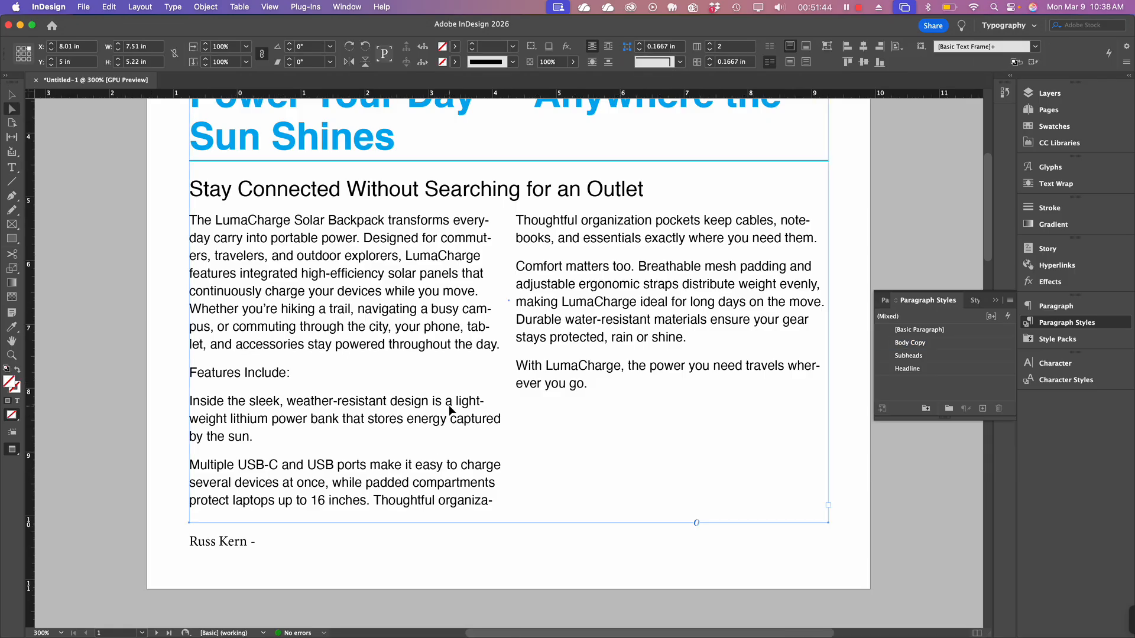
key(super+equal)
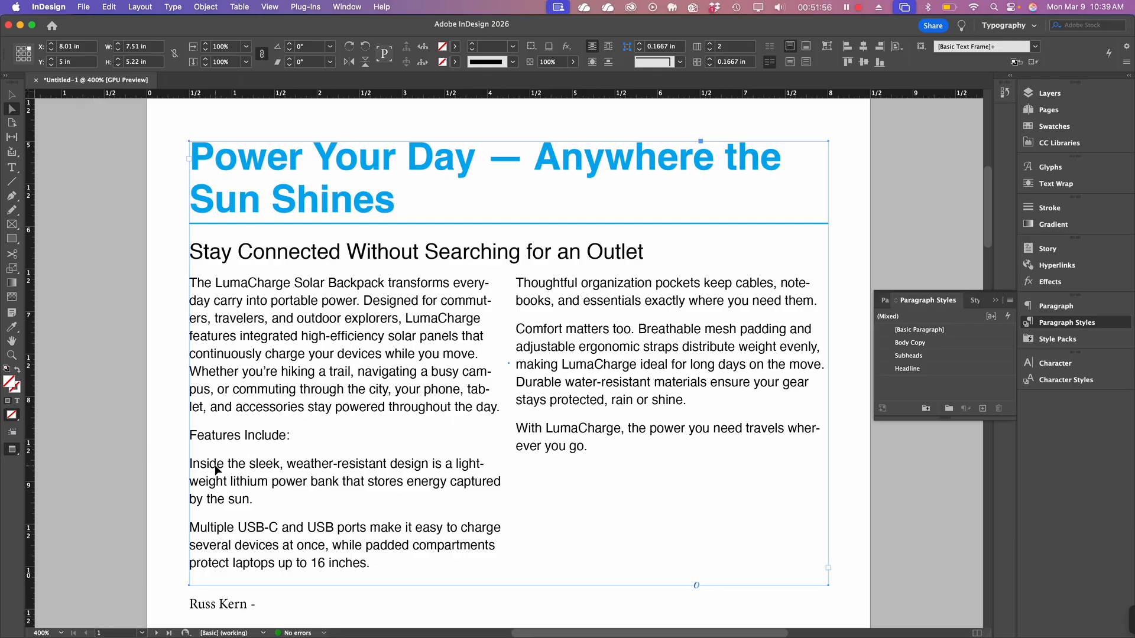
Step: Create a new paragraph style from the three feature paragraphs, "Inside the sleek" through "where you need them", and apply it to them
double_click(195, 467)
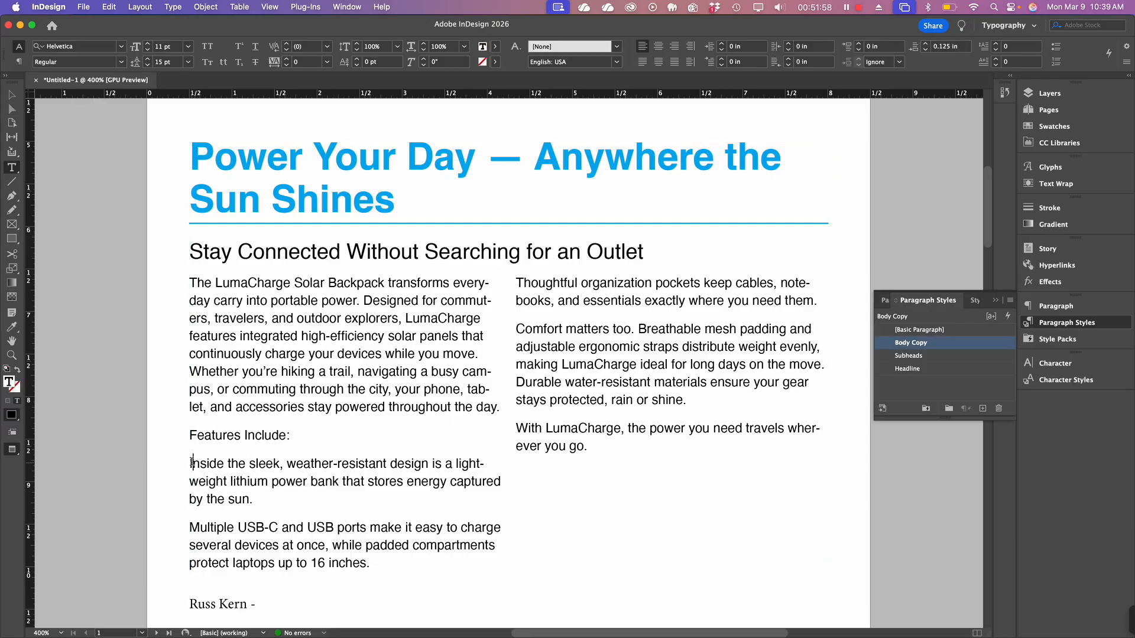
drag(195, 466, 818, 294)
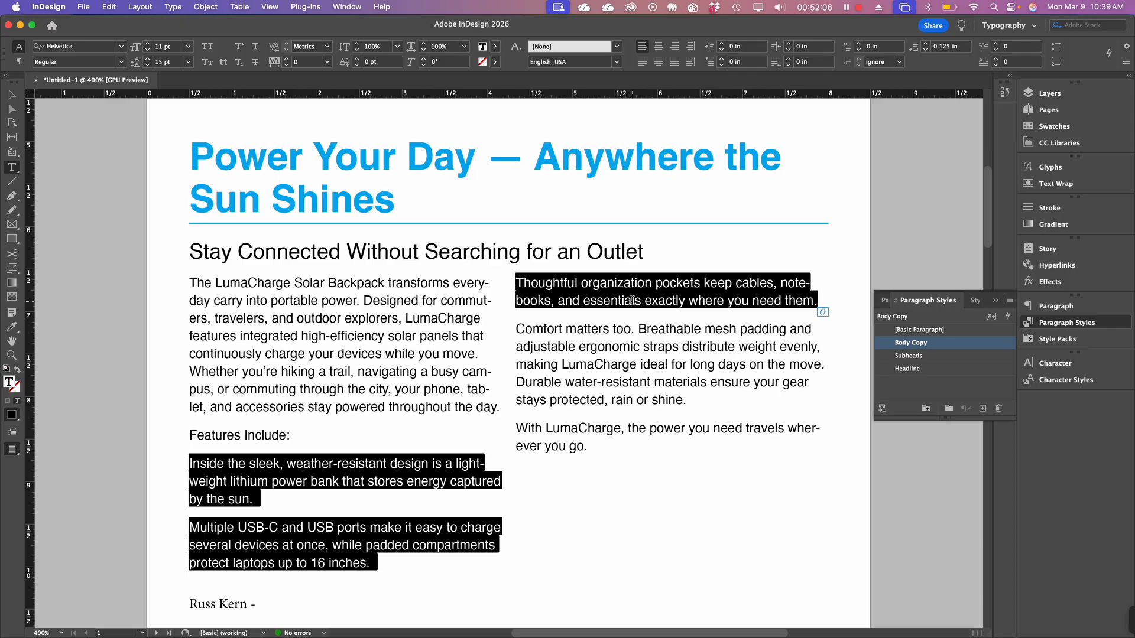
click(984, 409)
click(958, 356)
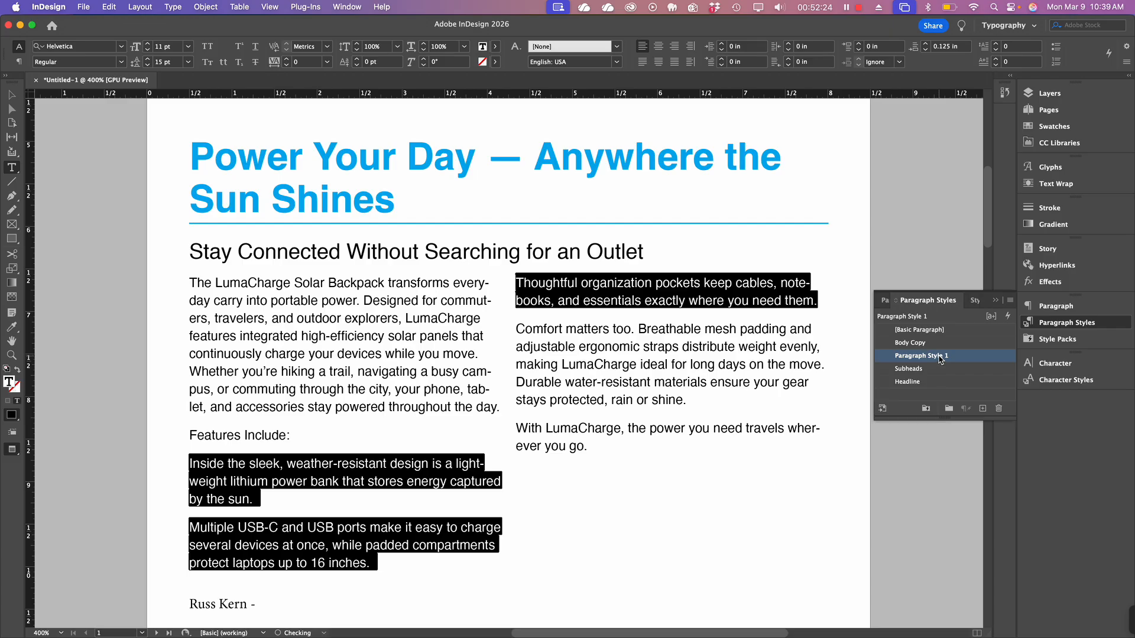
Step: Name the new paragraph style "Bullet points" and keep it based on Body Copy
double_click(940, 357)
double_click(979, 358)
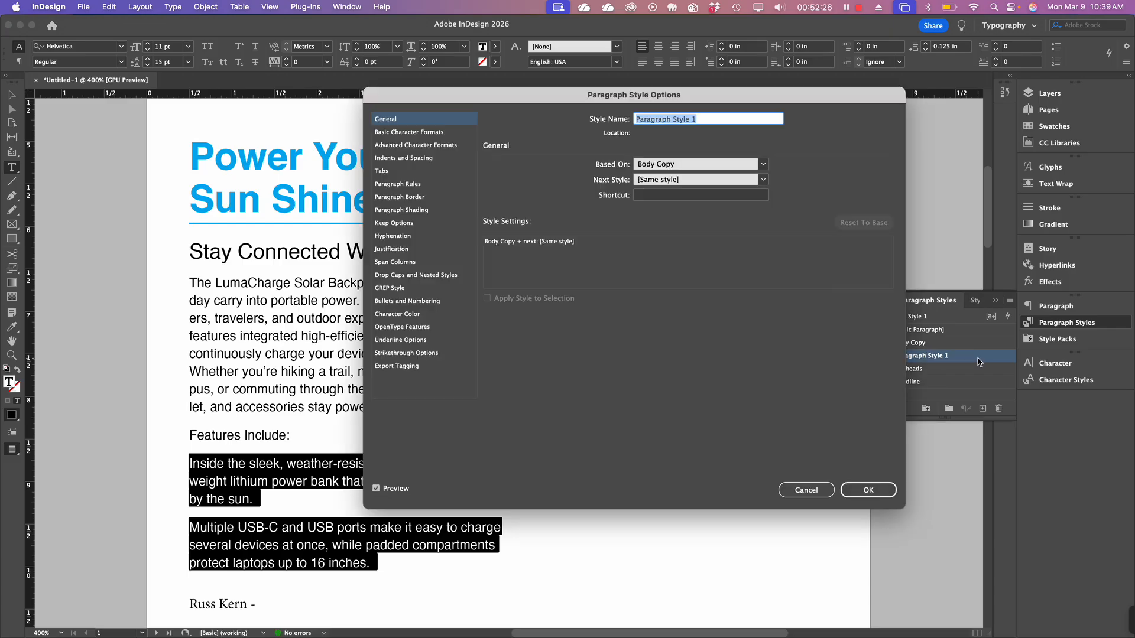
drag(603, 94, 814, 90)
text(B)
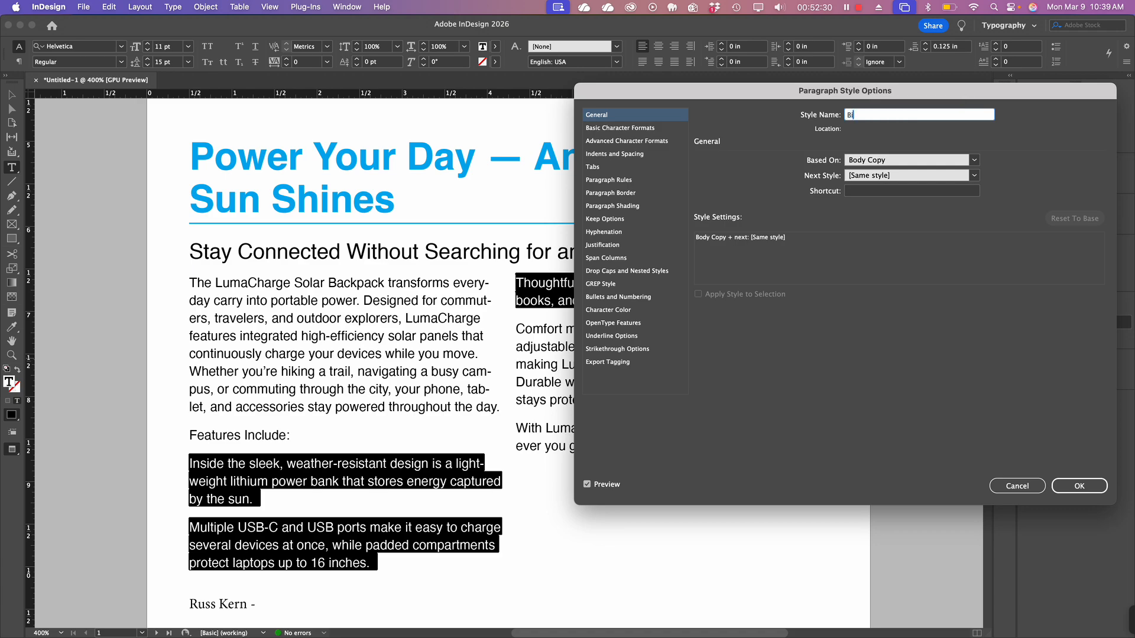
text(ullet points)
click(975, 160)
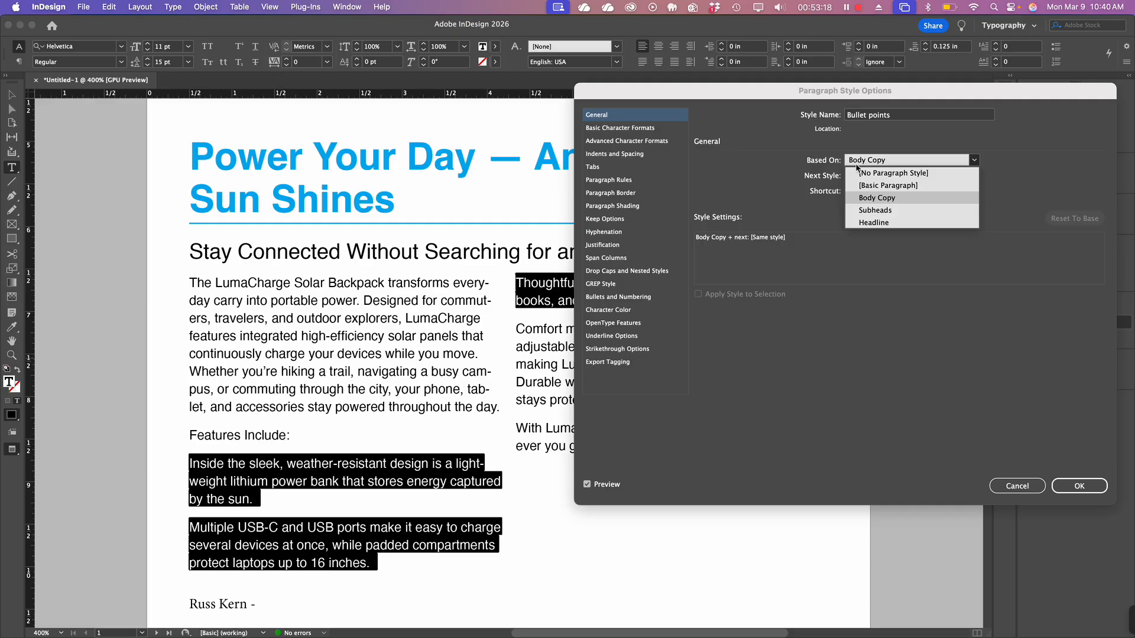
click(858, 166)
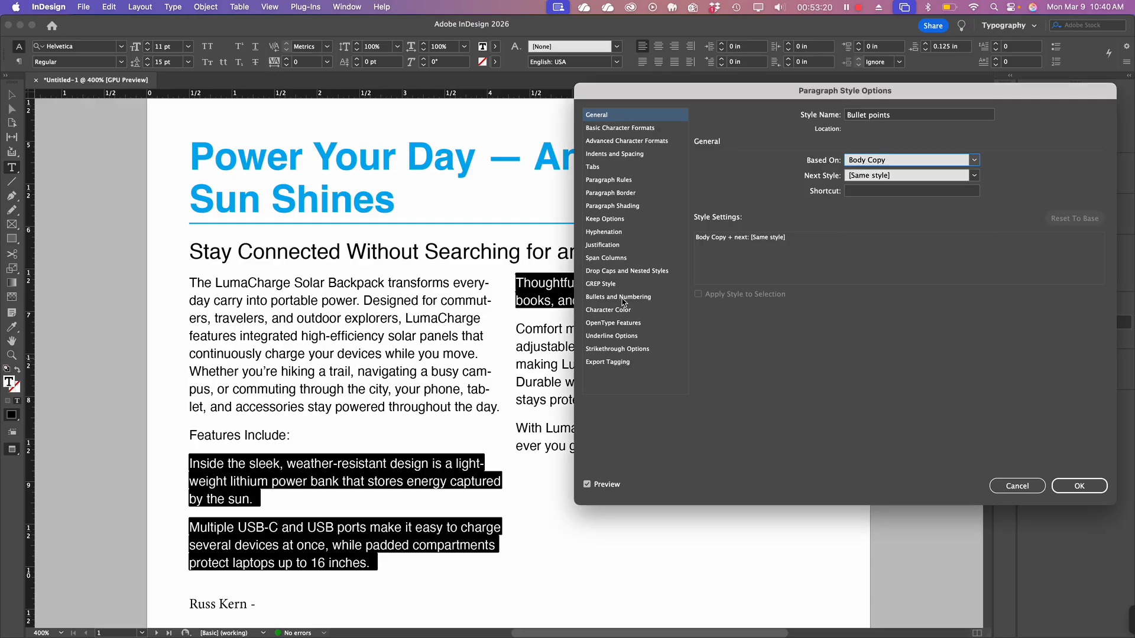
Step: Set the list type of the "Bullet points" style to Bullets
drag(680, 99, 699, 64)
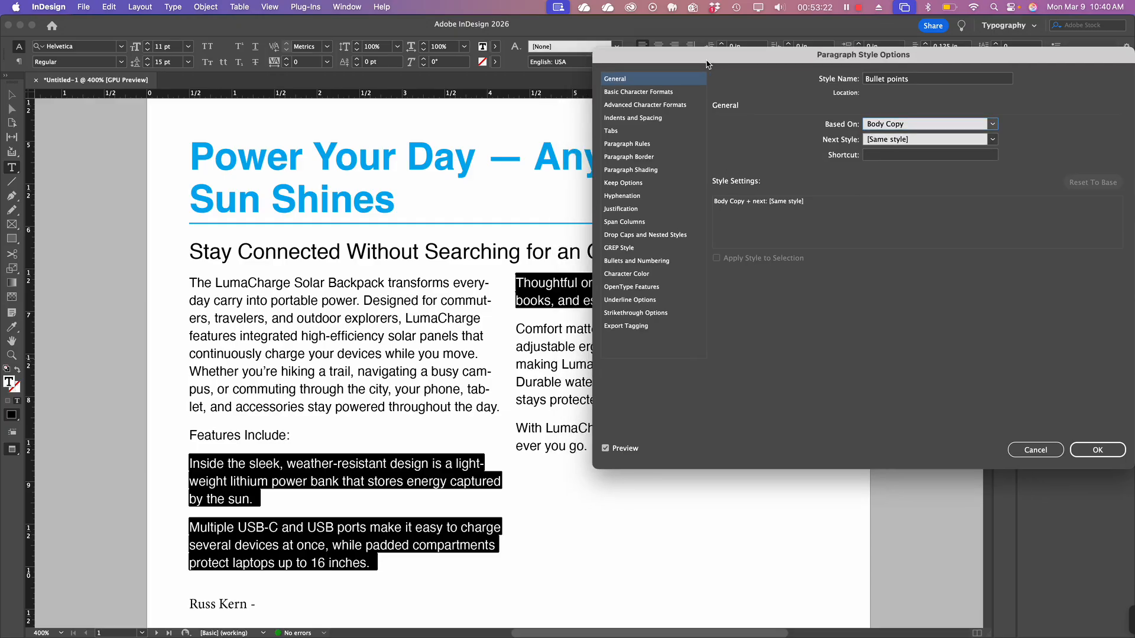
click(623, 263)
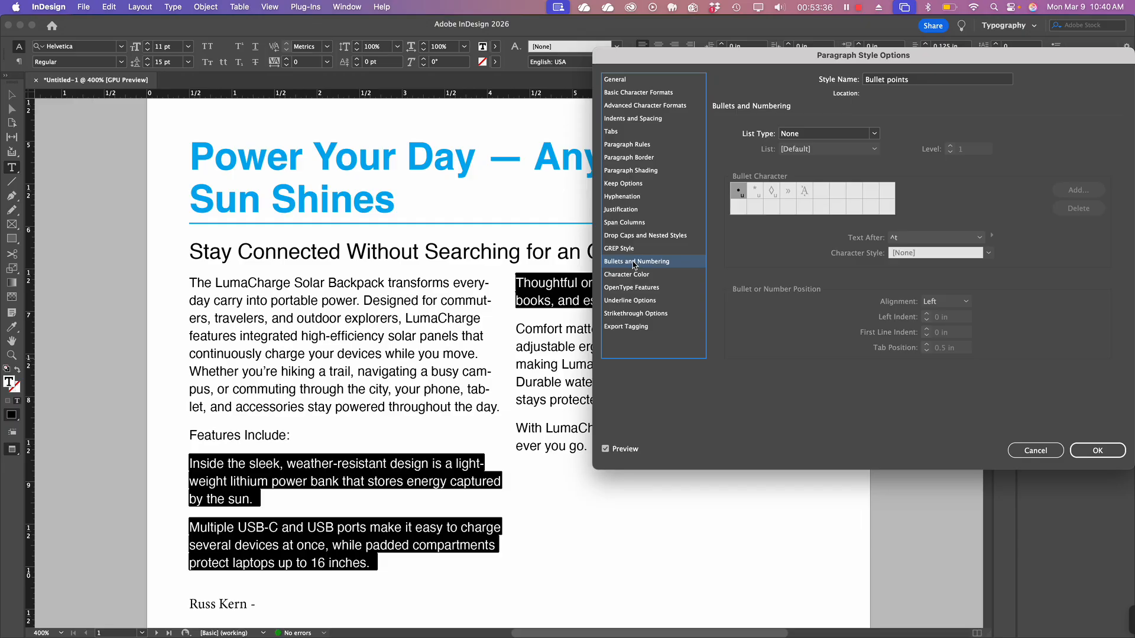
click(810, 135)
click(815, 158)
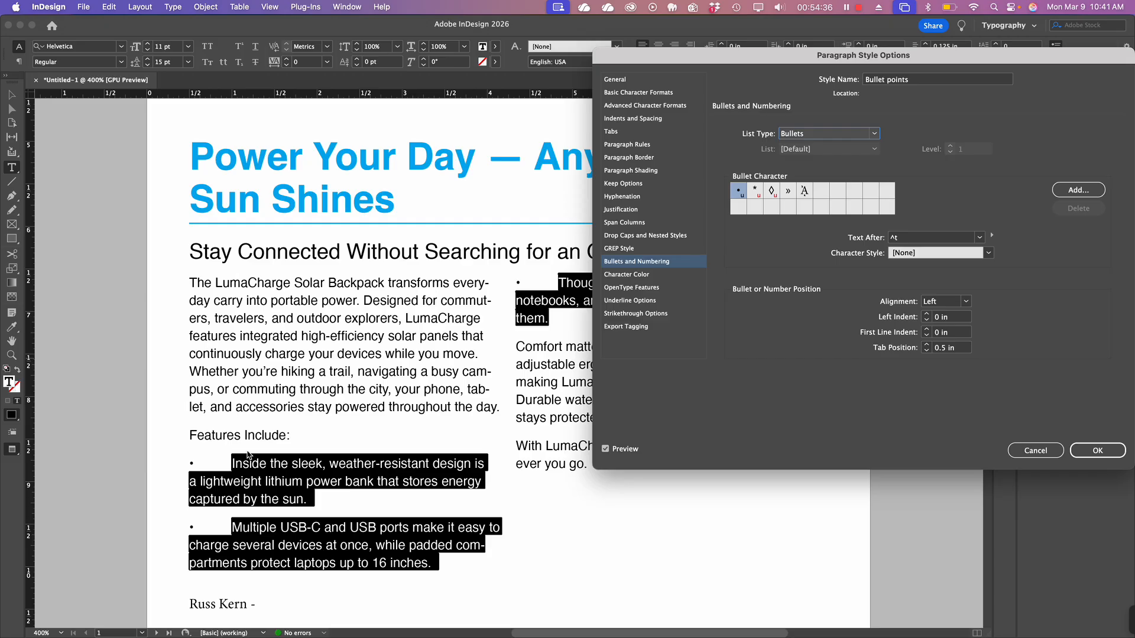
Step: Set the bullets' first line indent to 0.125 in and tab position to 0.25 in, and save the style
drag(812, 57, 807, 30)
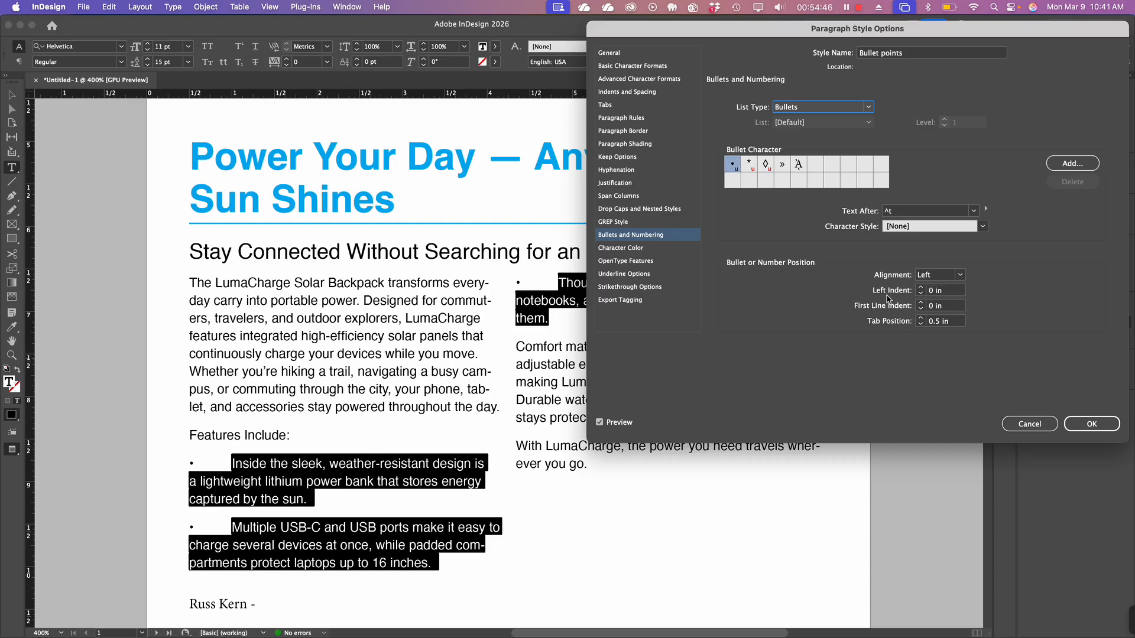
click(922, 302)
click(921, 303)
click(921, 324)
click(921, 324)
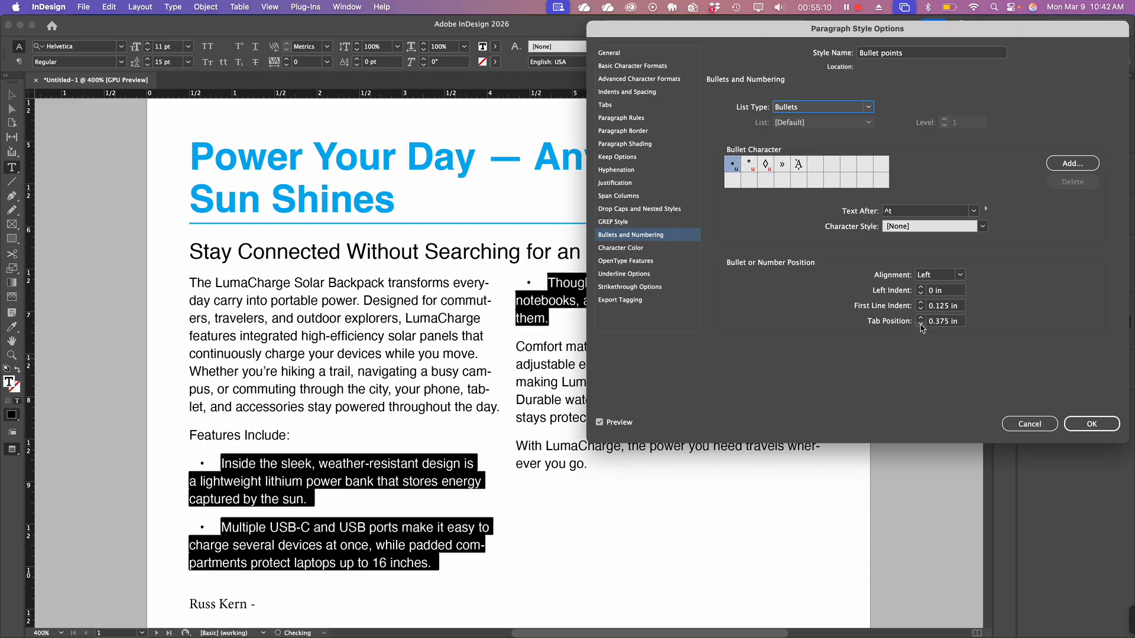
click(921, 325)
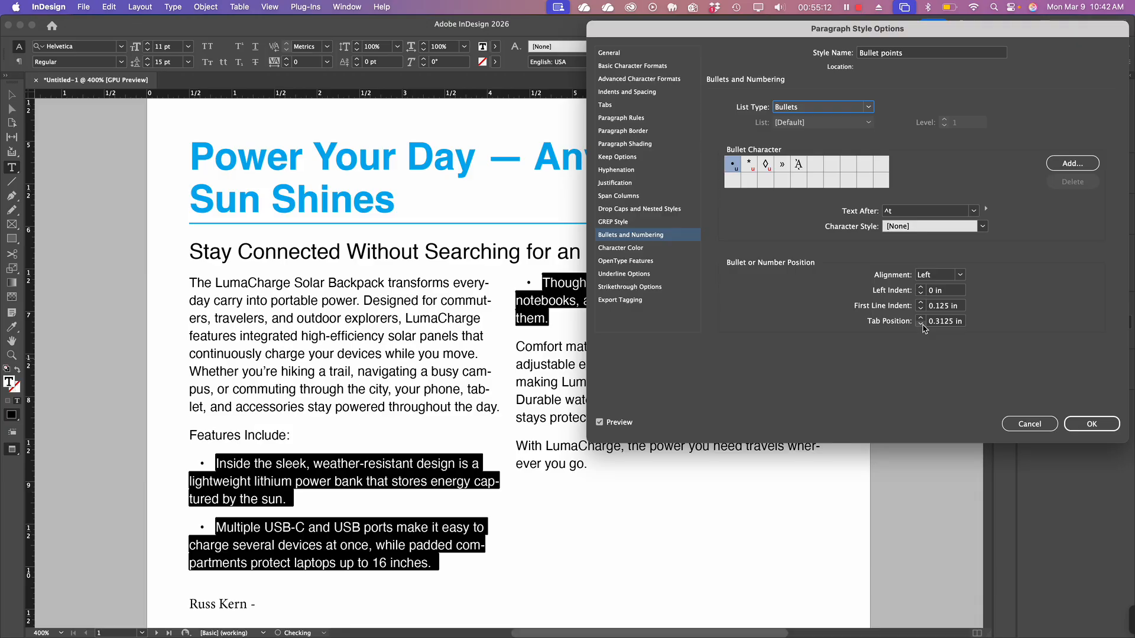
click(920, 325)
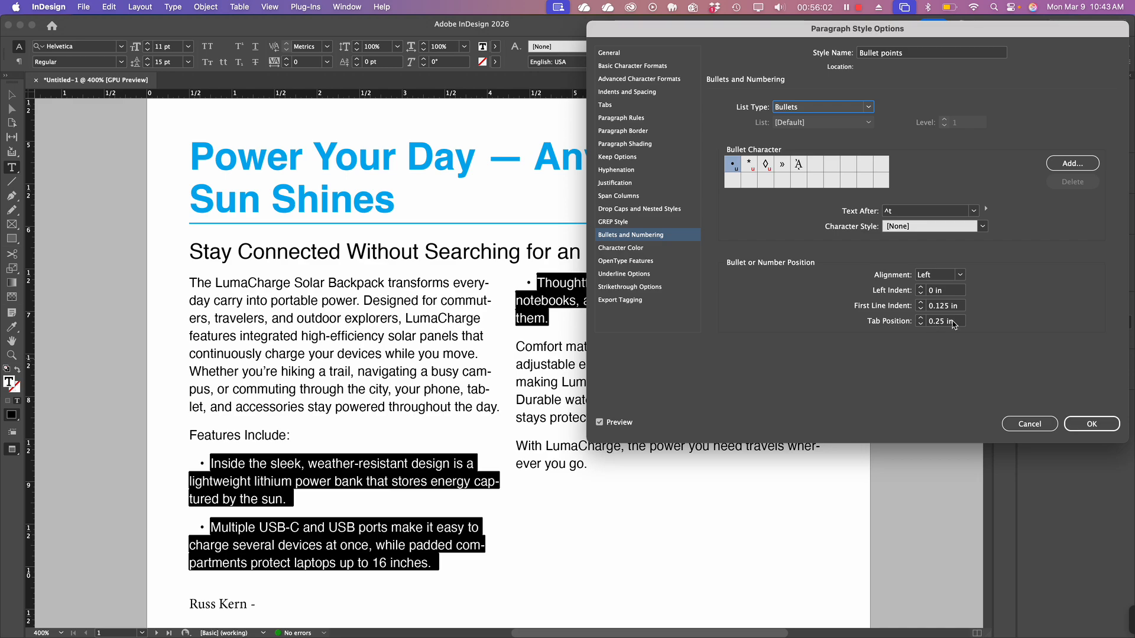
click(1093, 420)
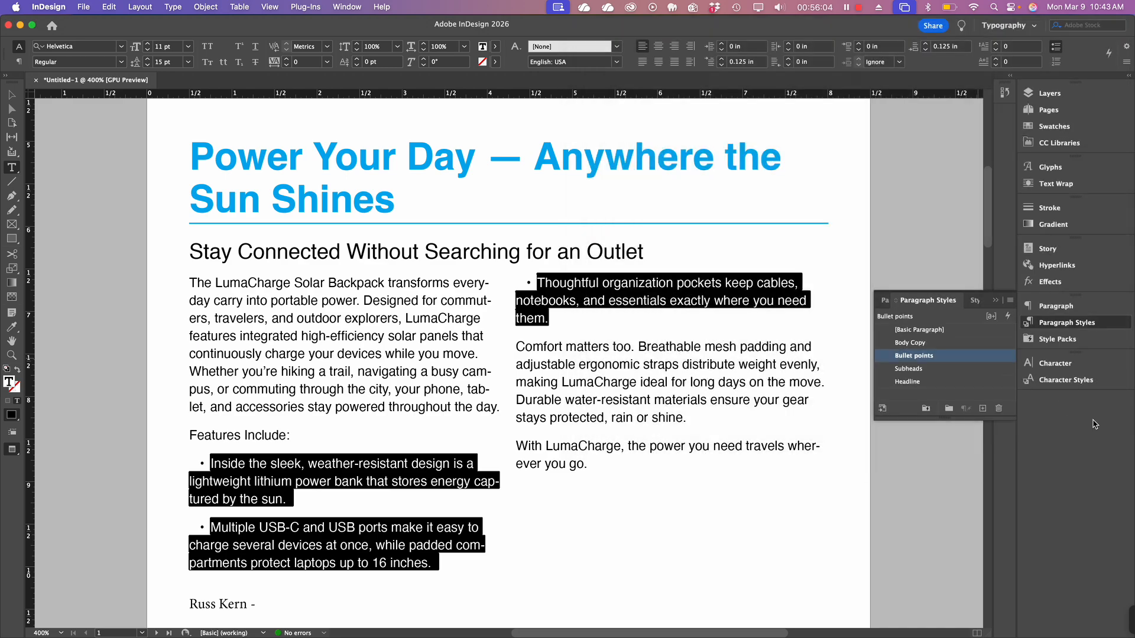
Step: Insert an Indent to Here character after the bullet in each of the three feature paragraphs so their wrapped lines align
click(236, 479)
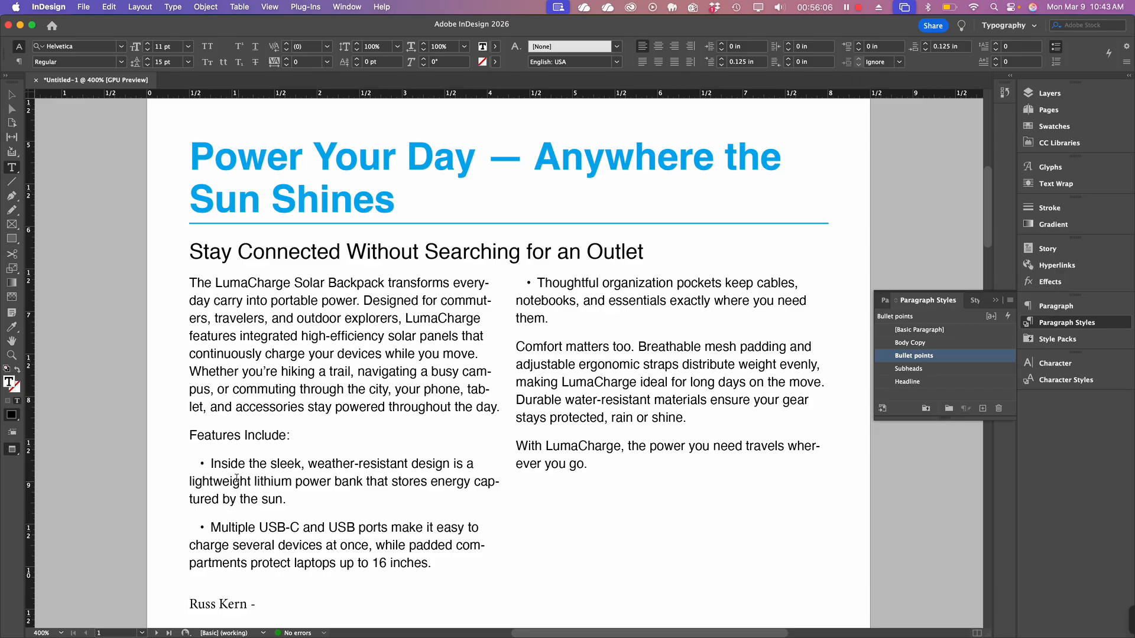
click(220, 495)
key(super)
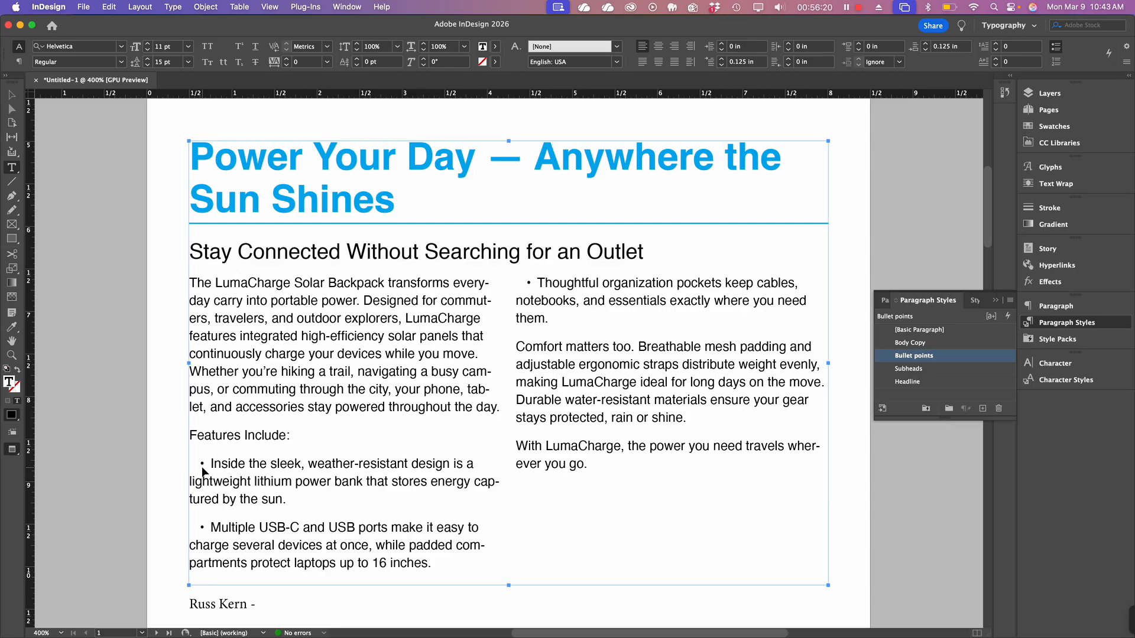
key(super+backslash)
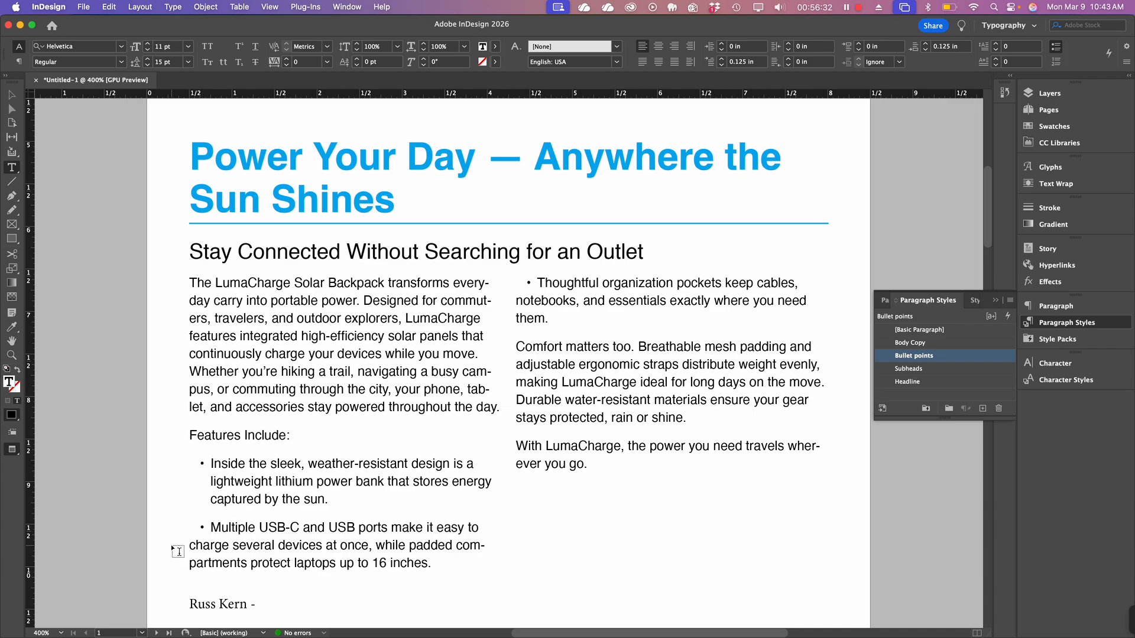
click(211, 526)
key(super)
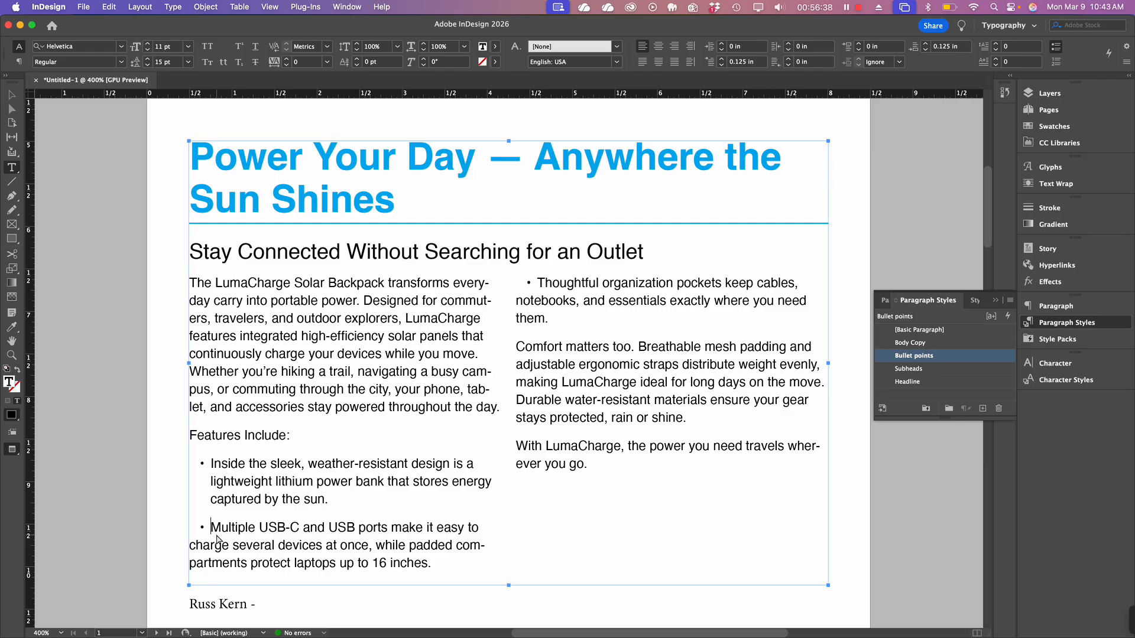
key(super+backslash)
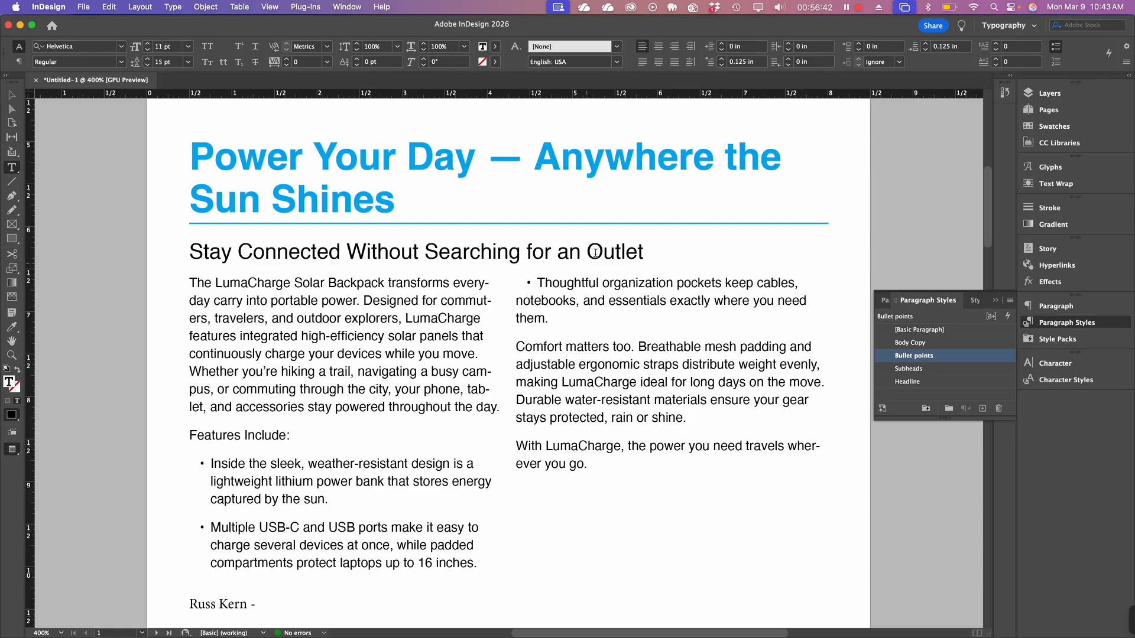
click(542, 281)
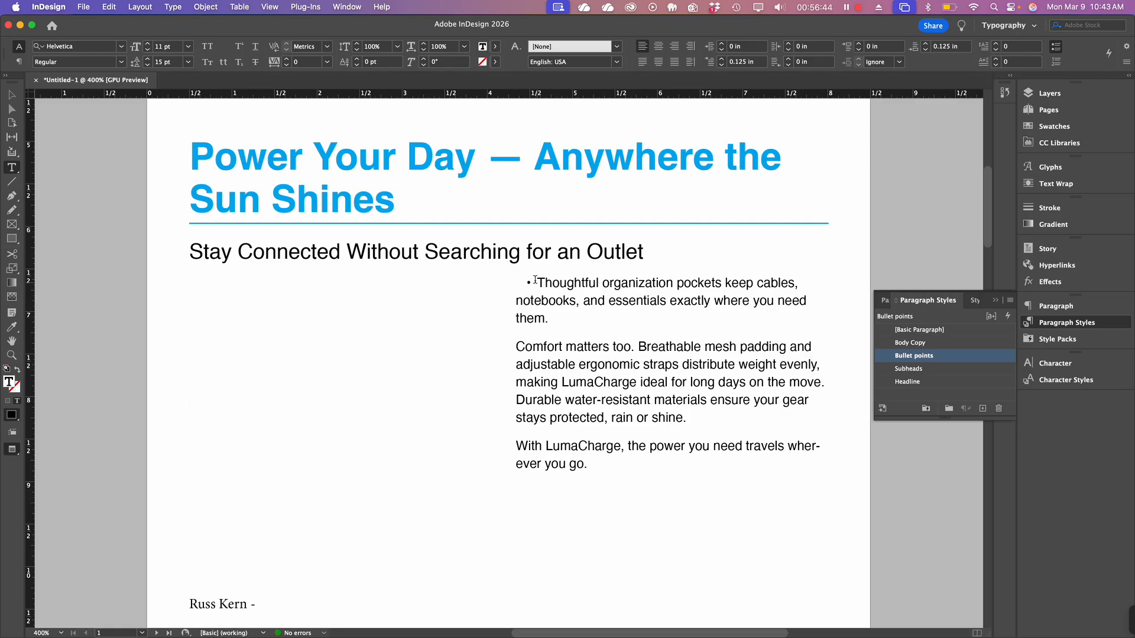
key(super)
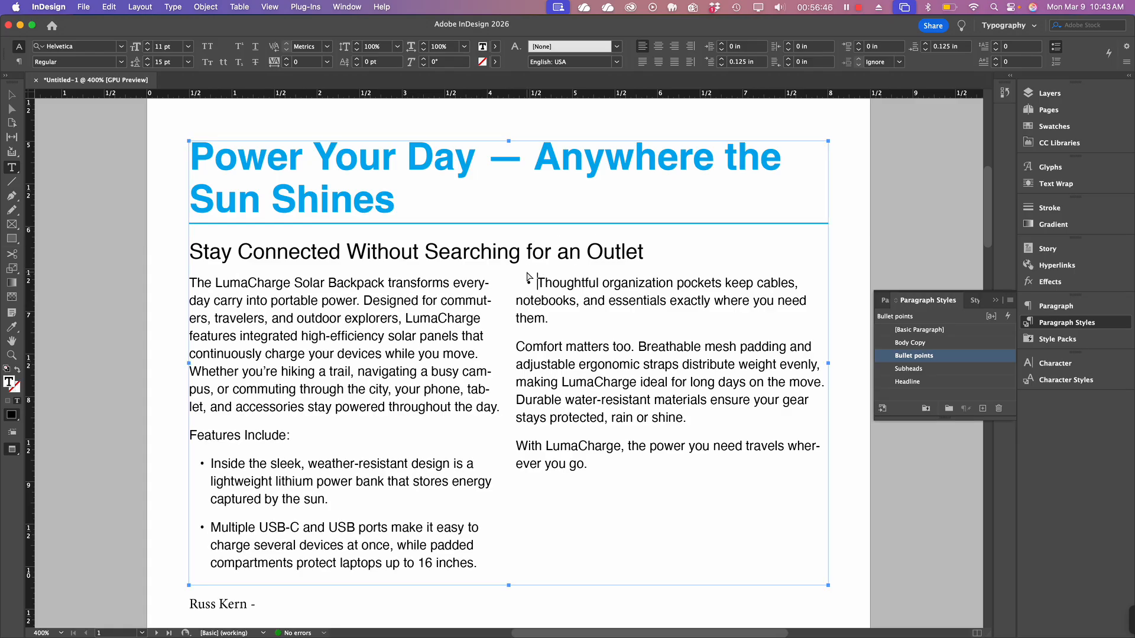
key(super+backslash)
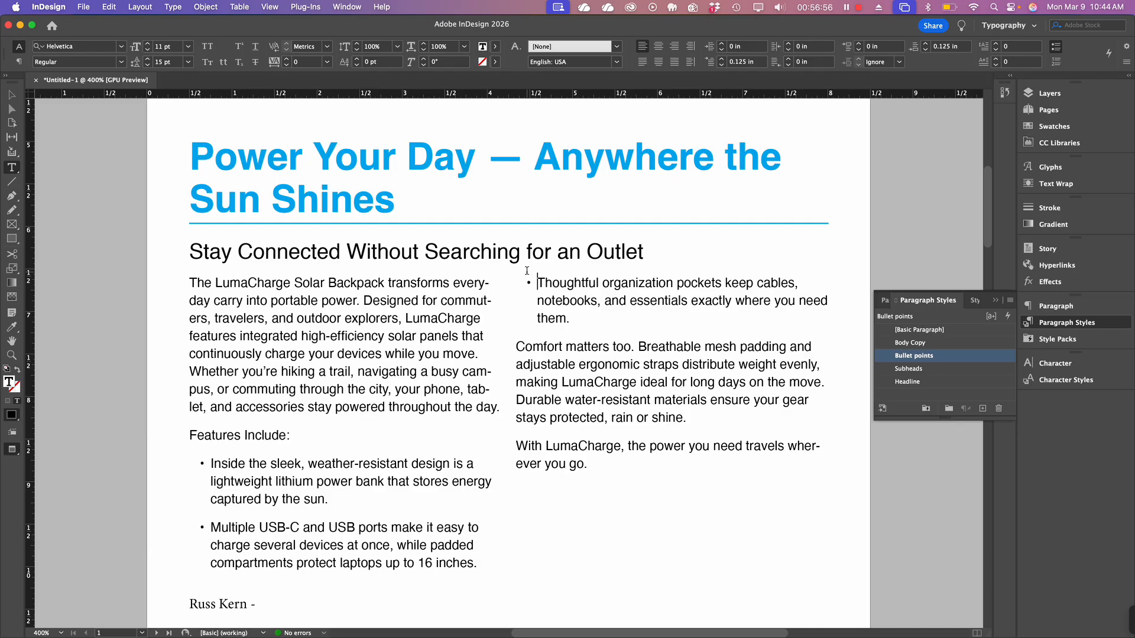
Step: Review the bulleted features and surrounding copy on the backpack page at 300% with nothing selected
scroll(479, 472, up, 1)
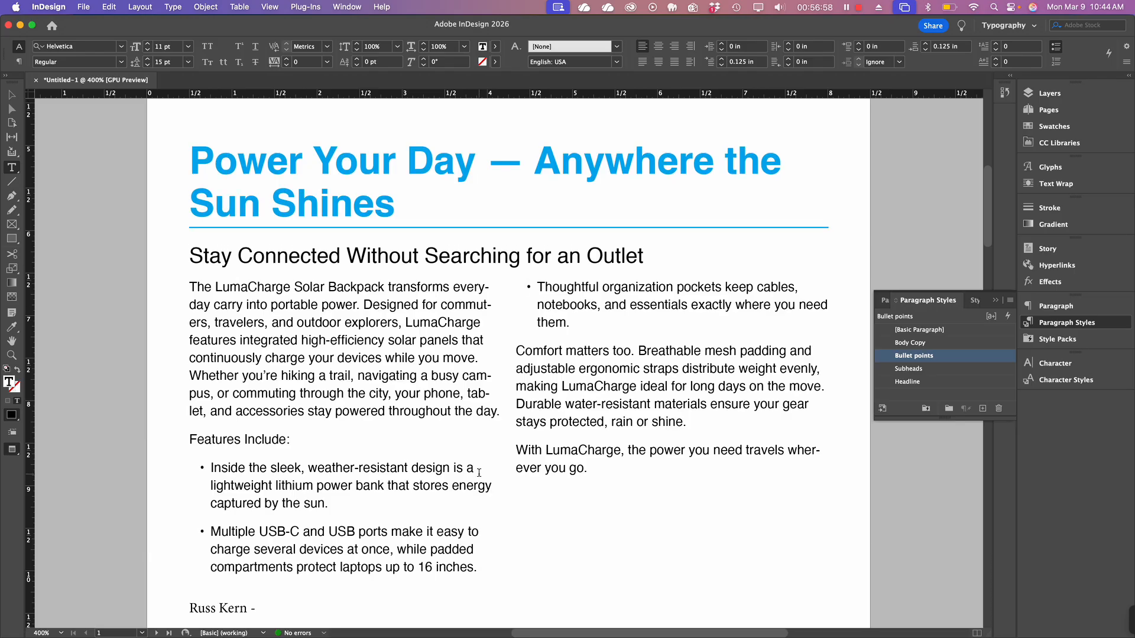
scroll(479, 476, down, 3)
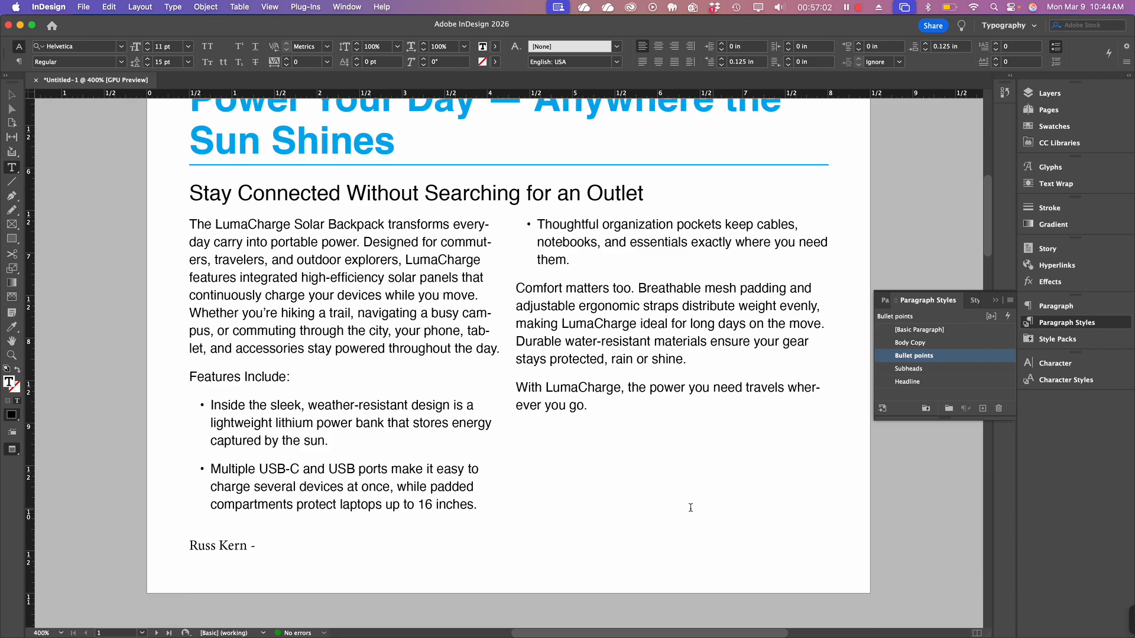
key(super+minus)
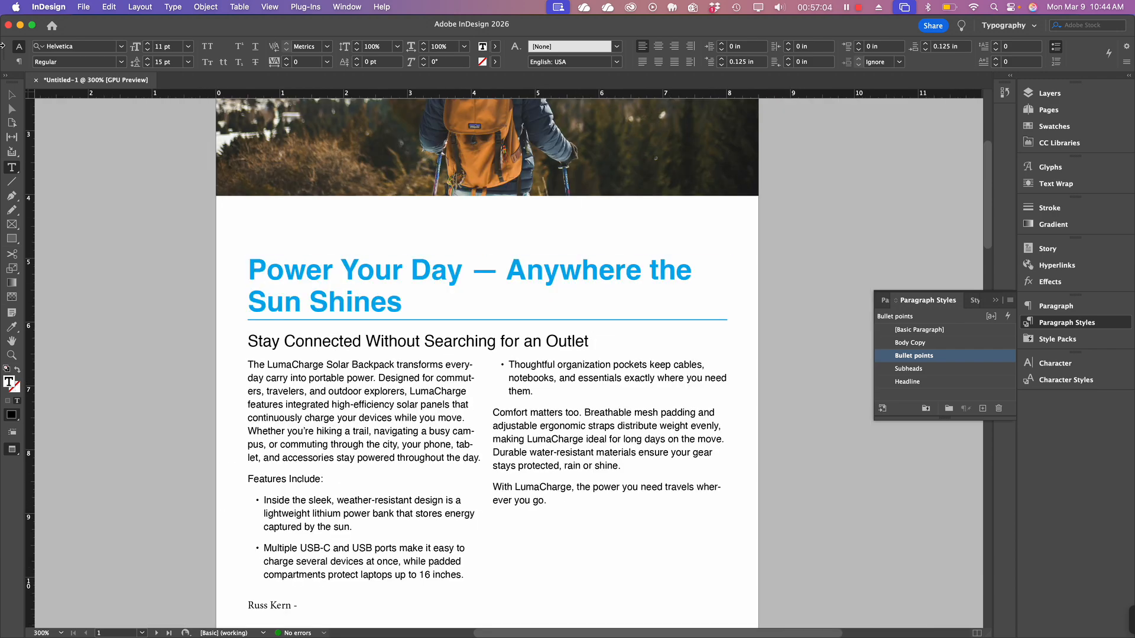
click(11, 94)
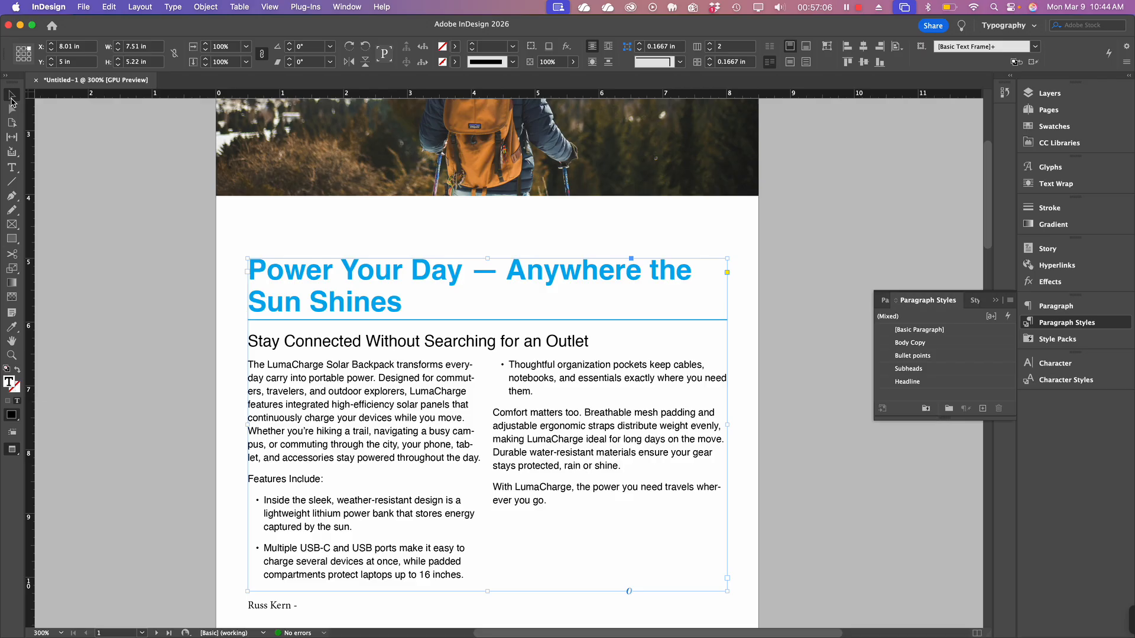
click(125, 302)
scroll(399, 405, down, 3)
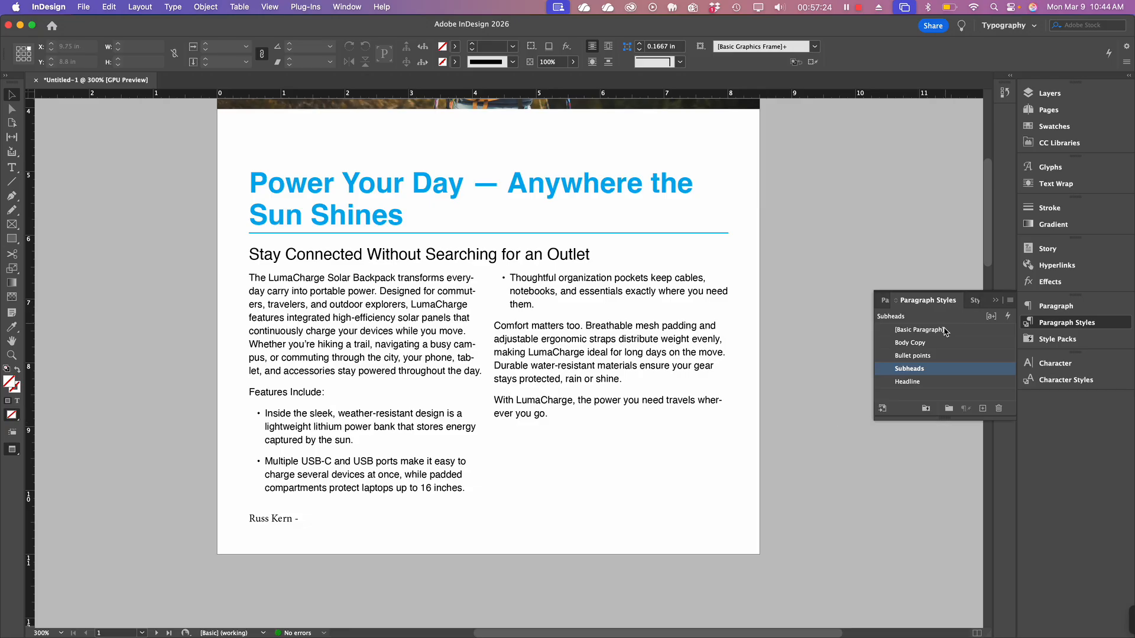
Step: Set the "Body Copy" paragraph style to 10 pt size with 13 pt leading, and save the style
click(956, 348)
double_click(957, 345)
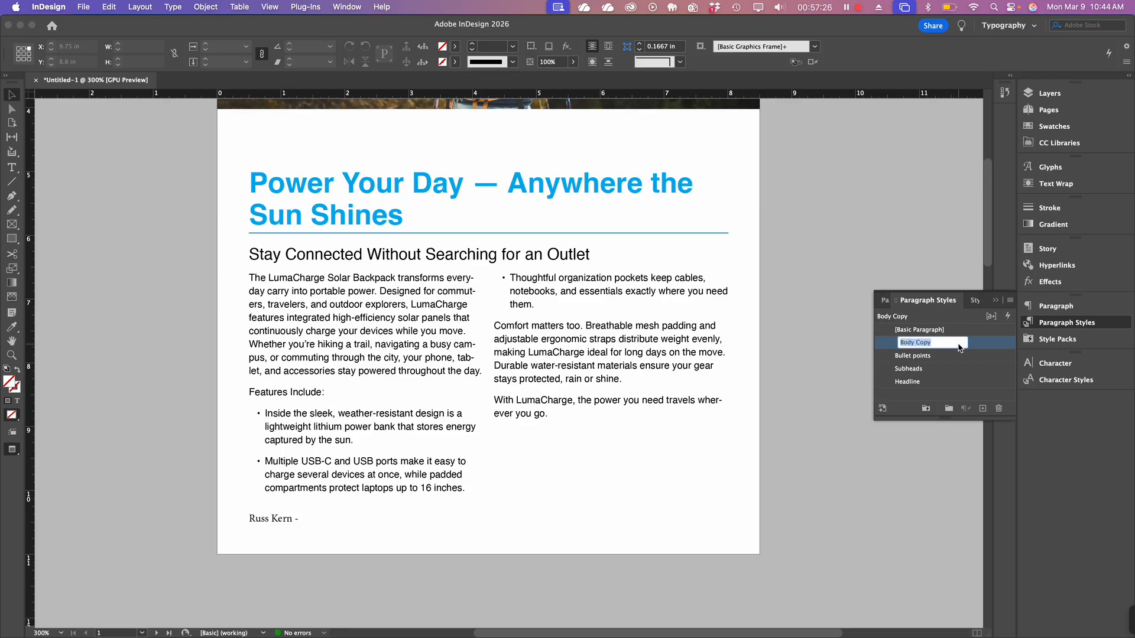
double_click(979, 345)
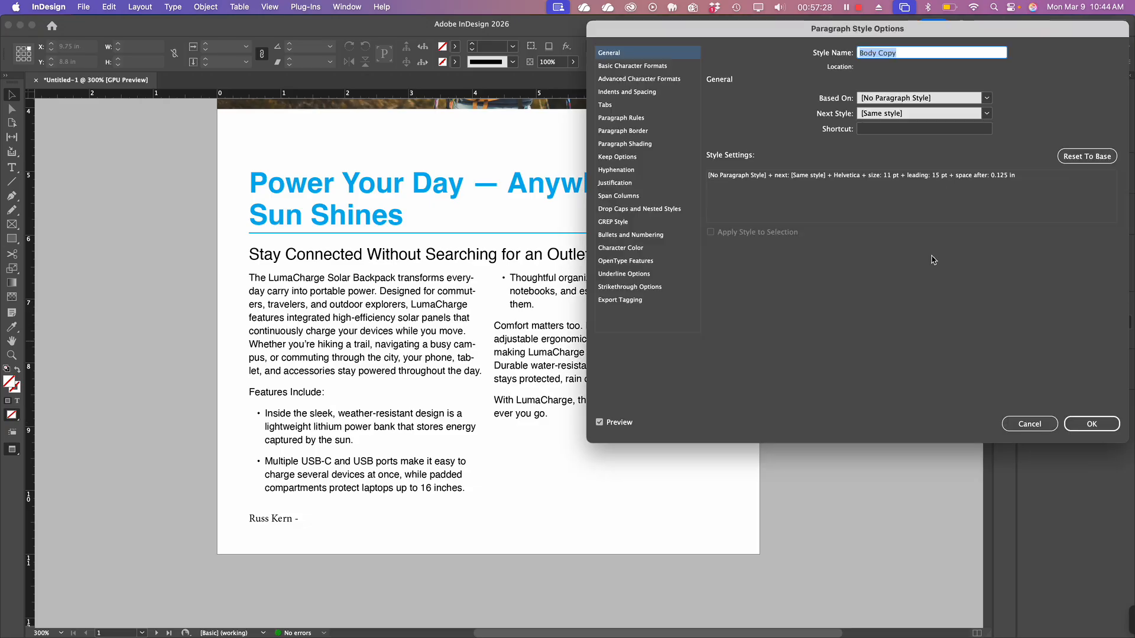
click(635, 67)
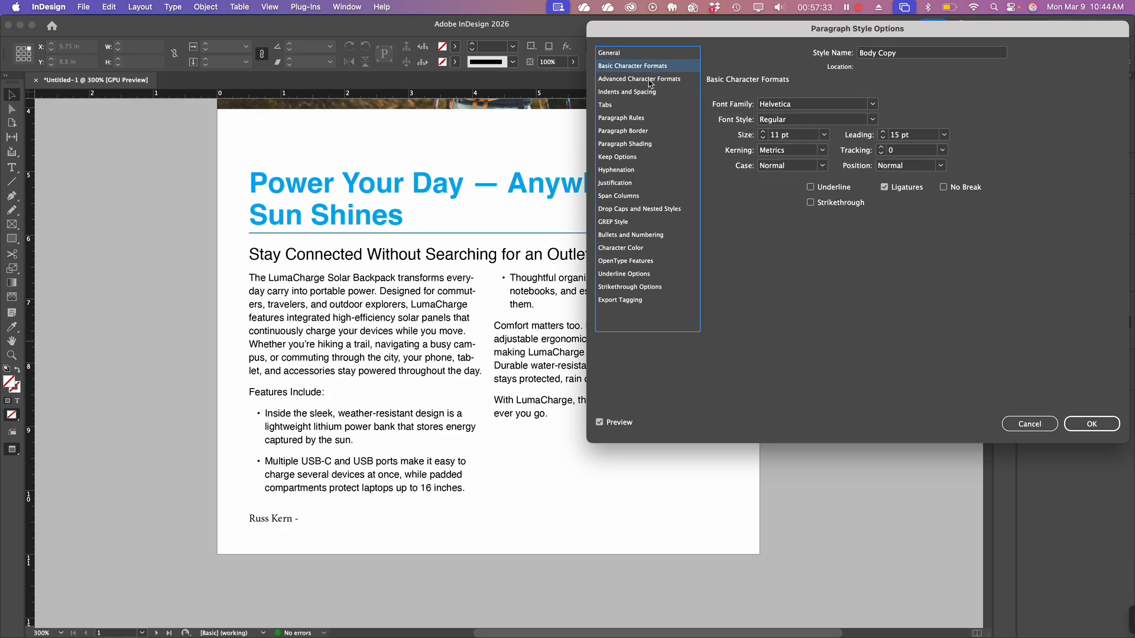
click(763, 138)
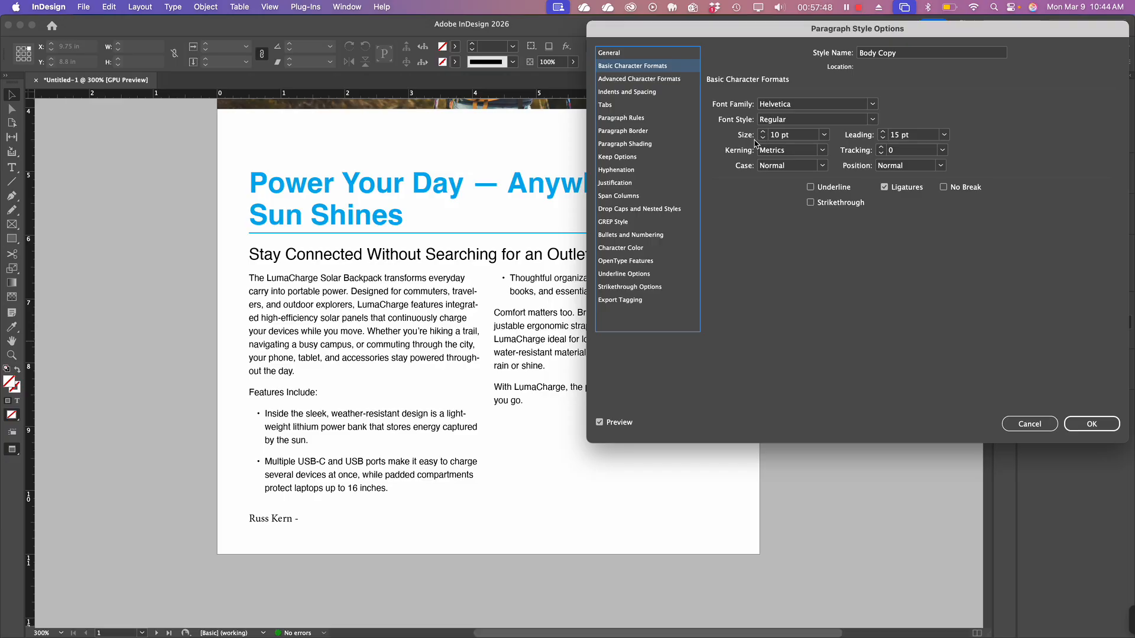
click(883, 138)
click(883, 138)
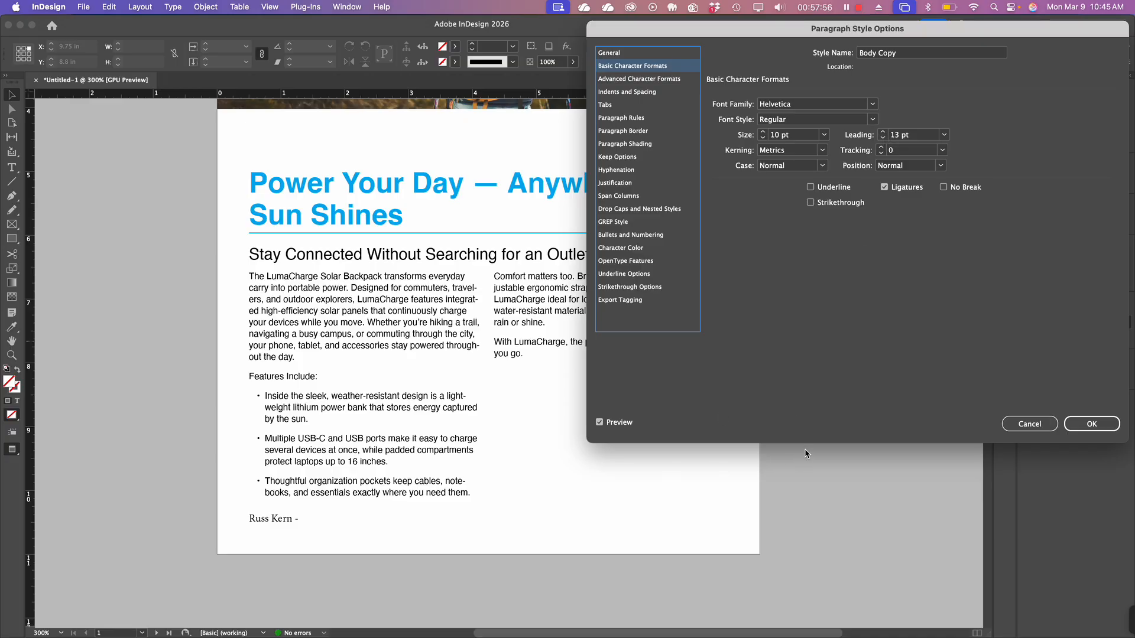
click(1084, 428)
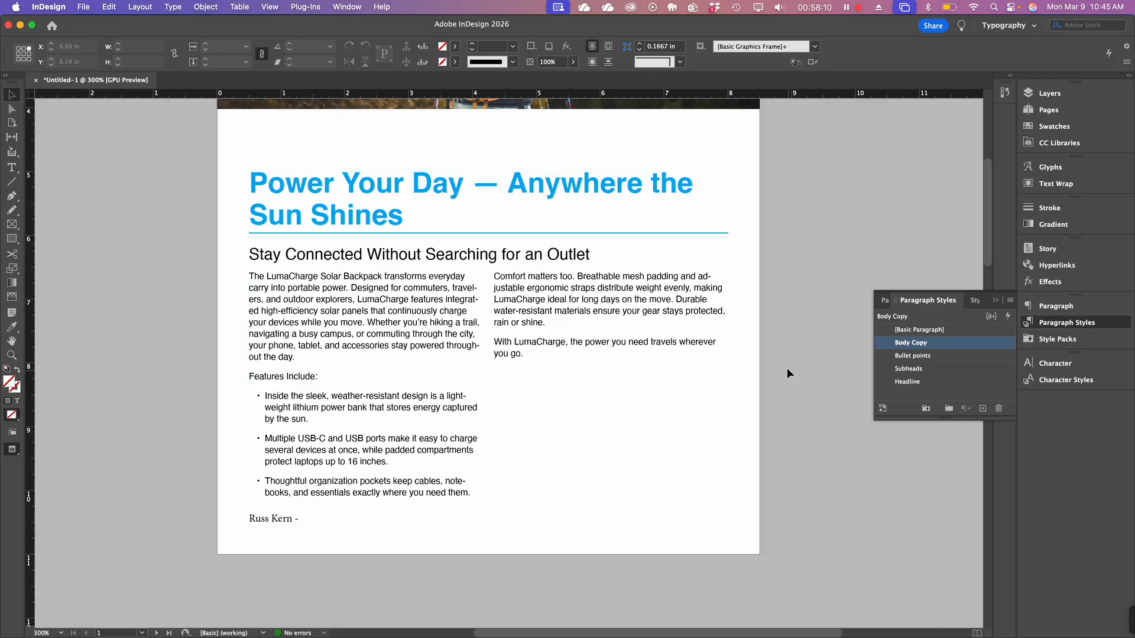
Step: Rename the "Bullet points" paragraph style to "Bullet points – Body Copy" and widen the styles list to fit the name
click(949, 357)
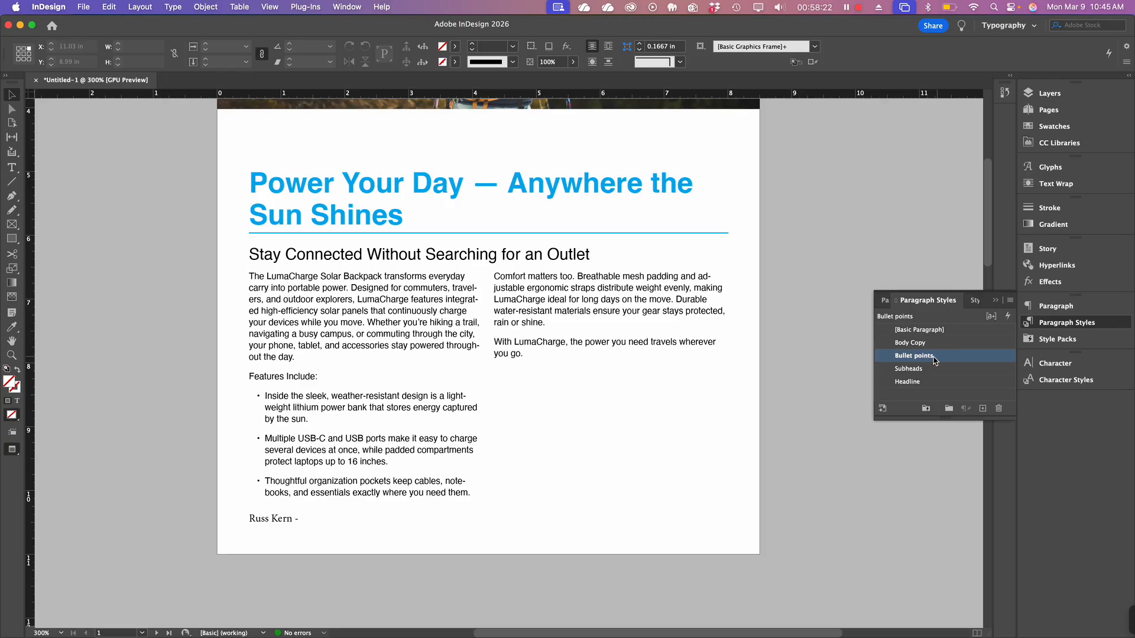
double_click(914, 356)
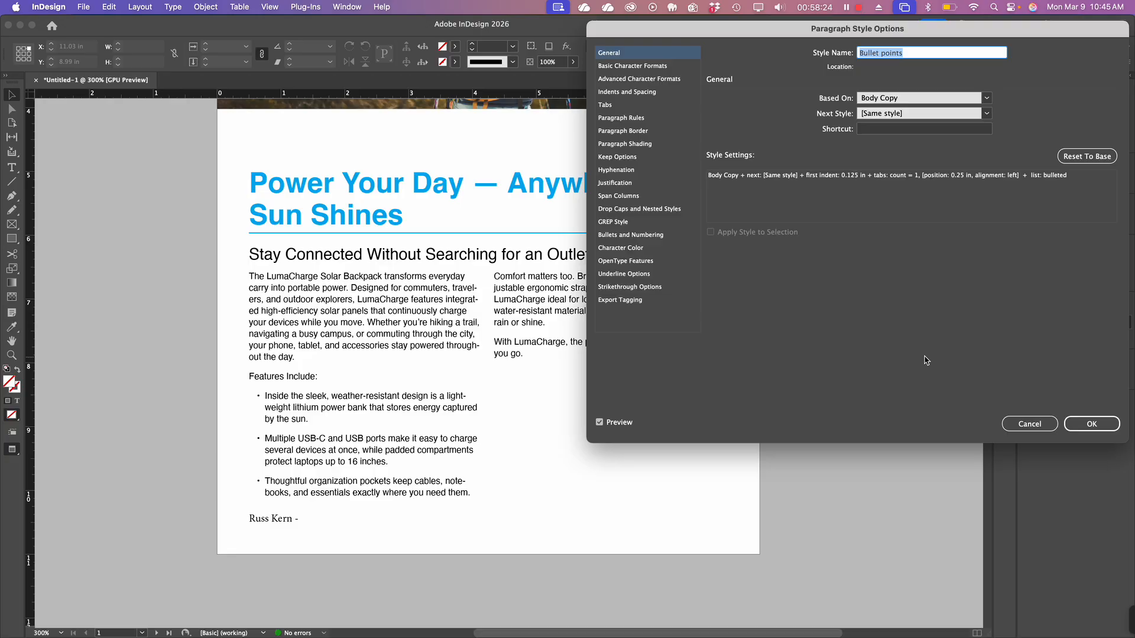
click(938, 52)
text(-)
text( Based)
text( Body)
text( Co)
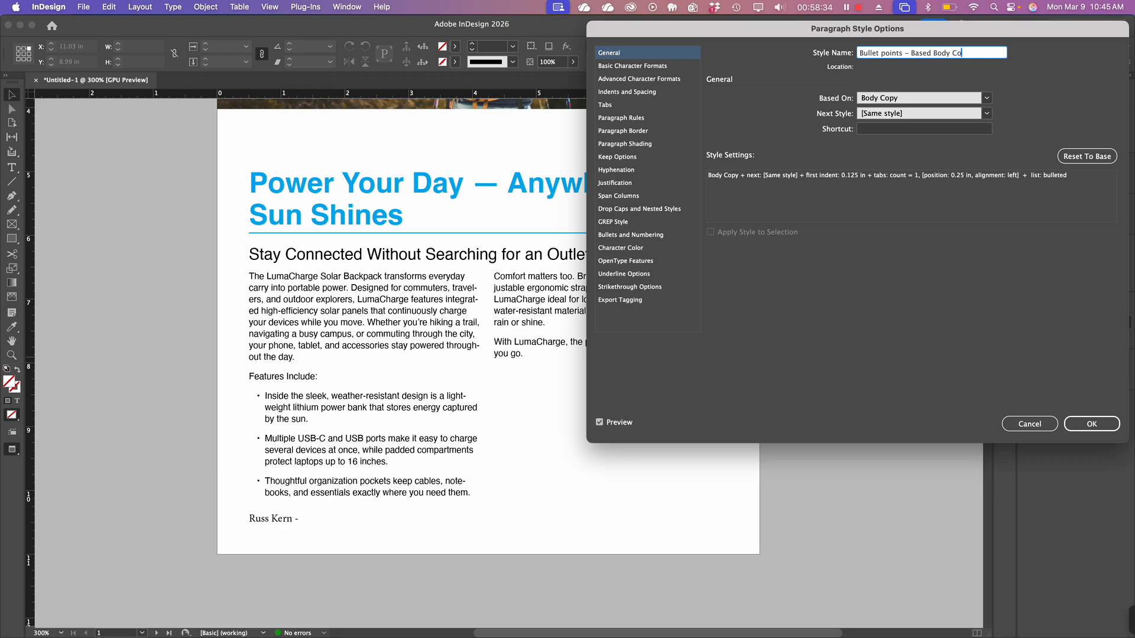
text(py)
drag(934, 54, 910, 57)
key(BackSpace)
click(1092, 424)
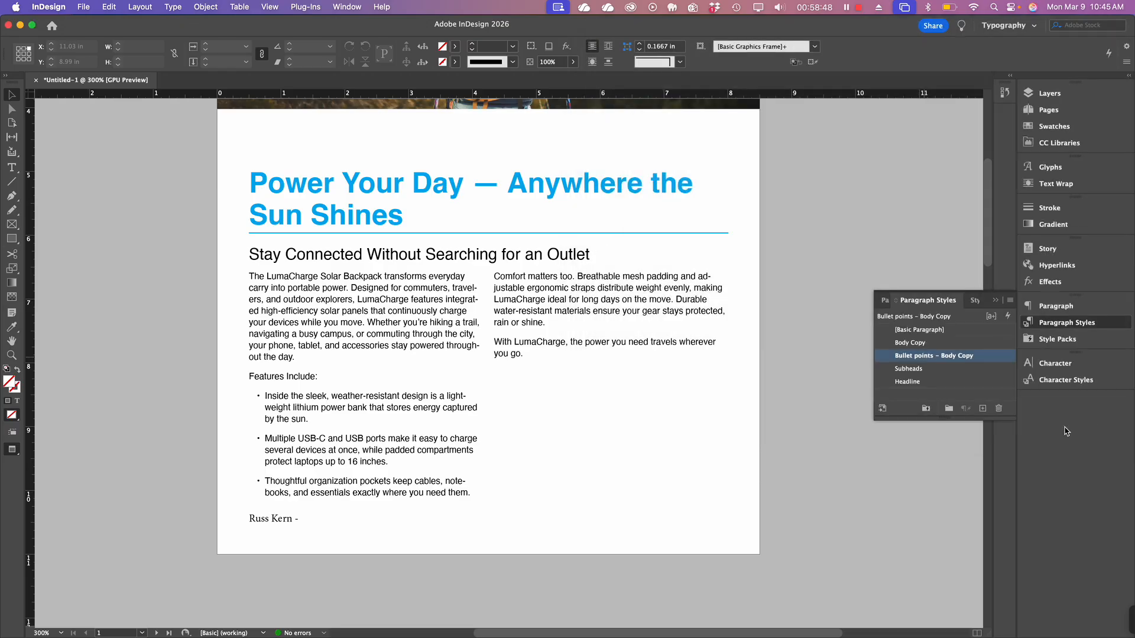
drag(871, 367, 842, 374)
Step: Review the resized body copy on the backpack and coffee maker pages, ending on the backpack page with nothing selected
click(591, 432)
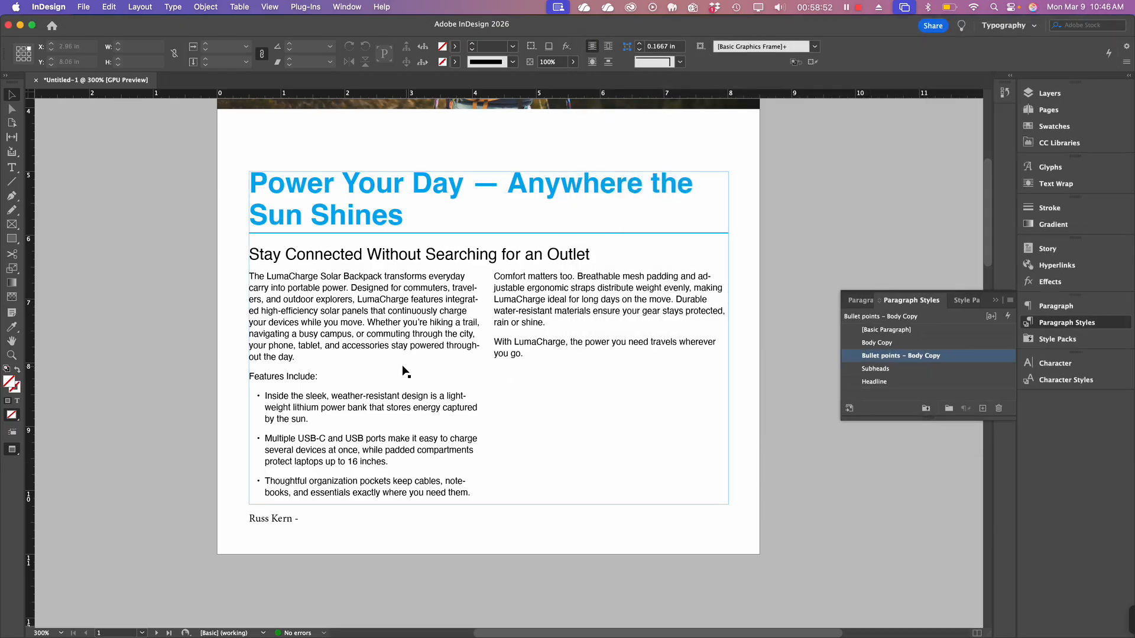
scroll(478, 310, down, 15)
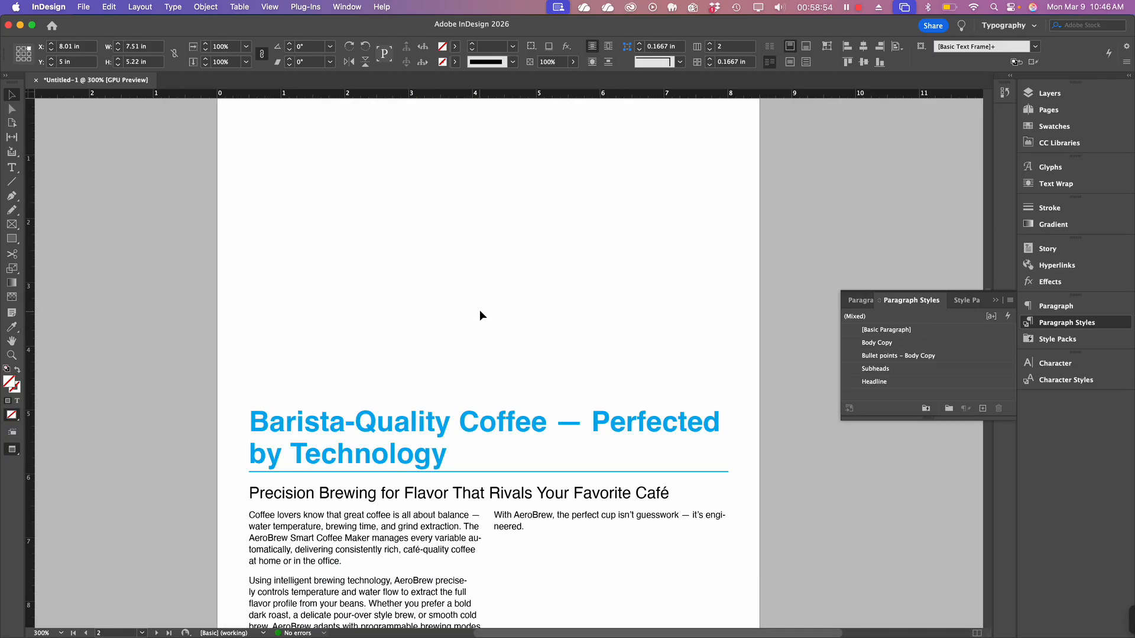
scroll(481, 310, up, 7)
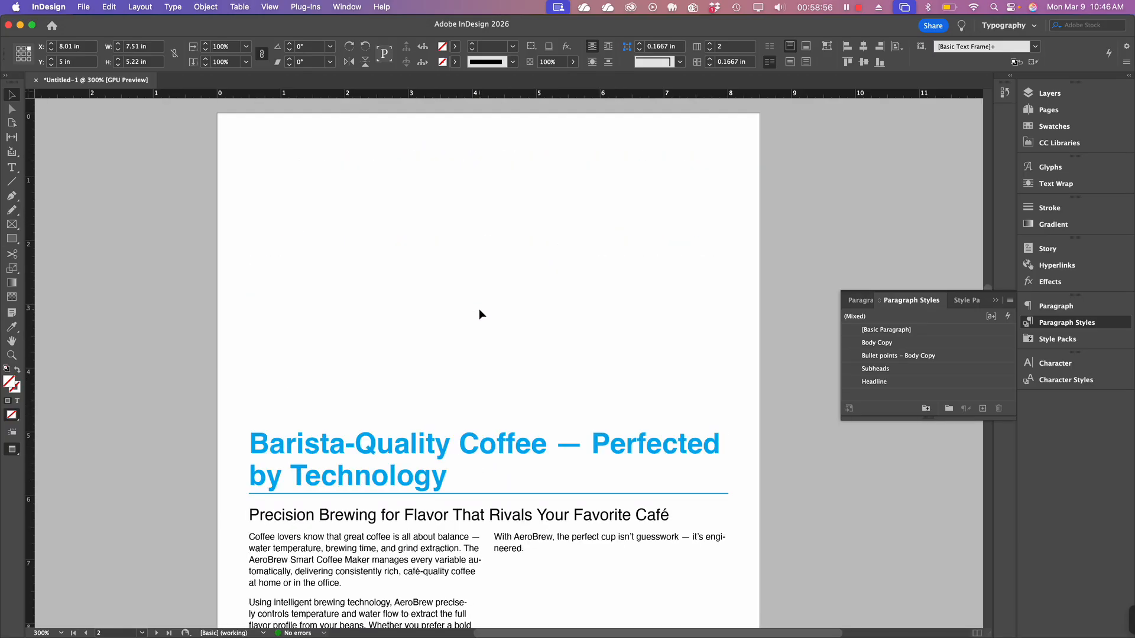
scroll(479, 310, down, 1)
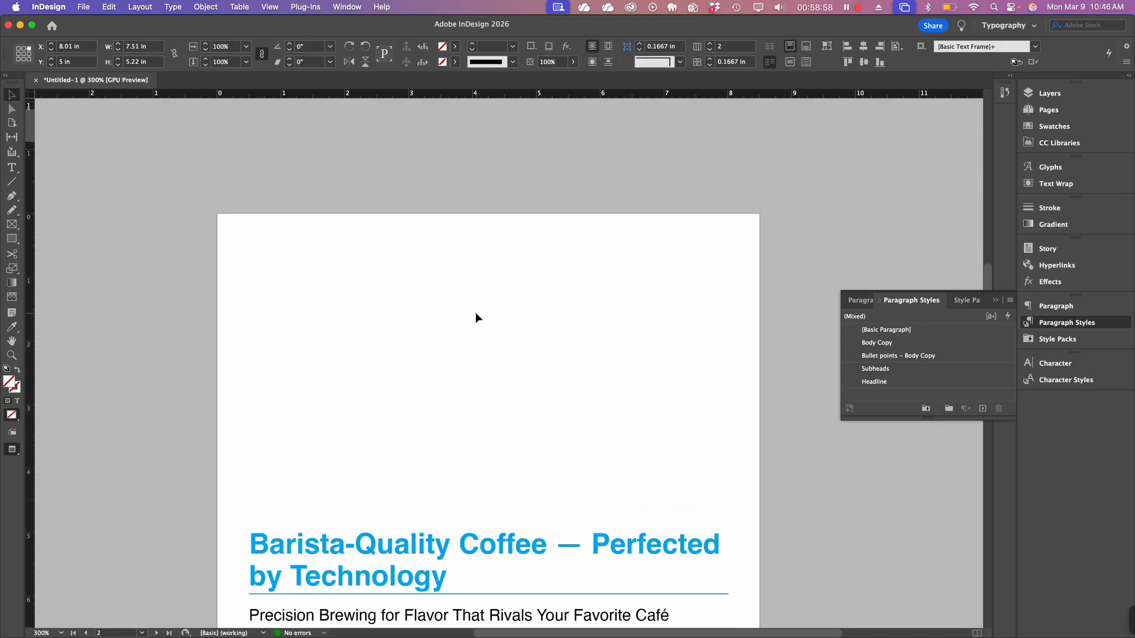
scroll(476, 312, up, 12)
scroll(475, 313, down, 3)
scroll(475, 314, down, 2)
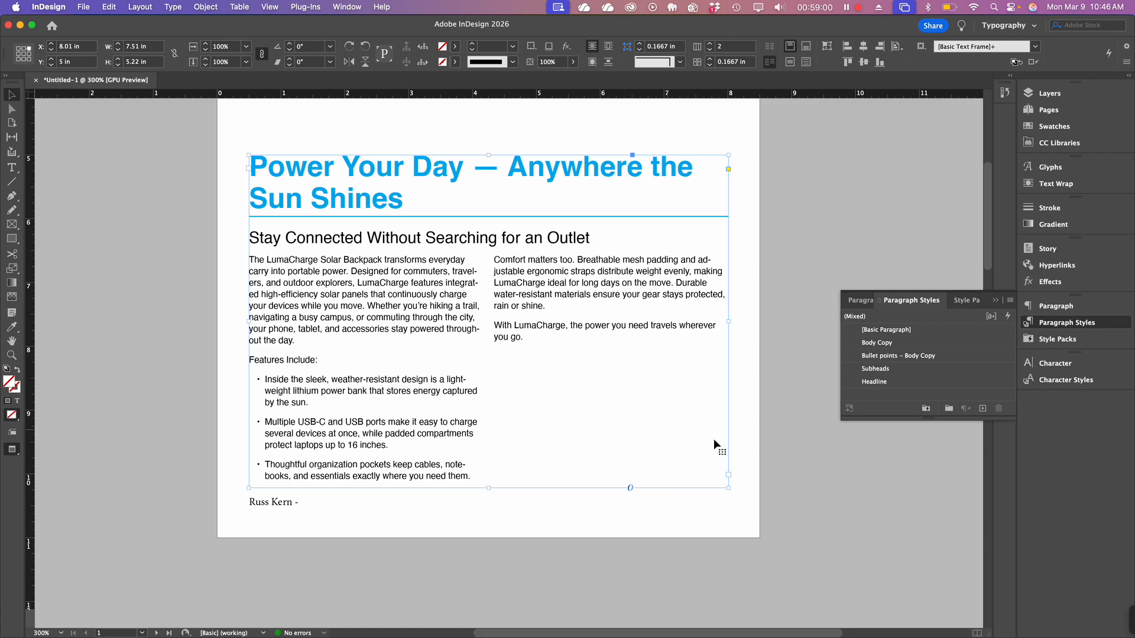
click(815, 483)
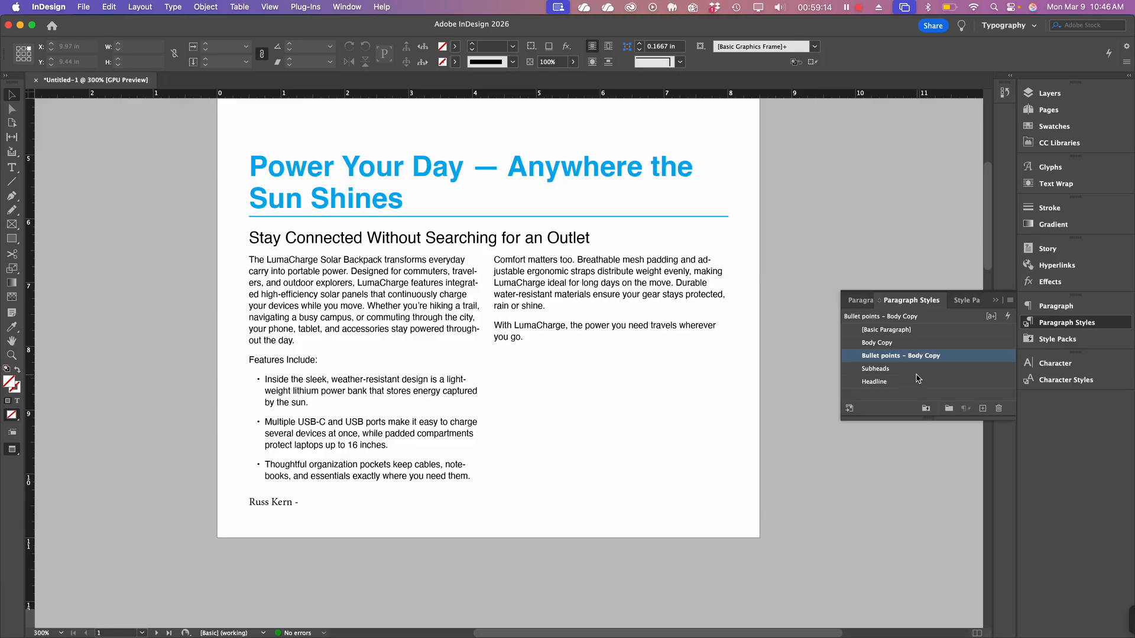
Step: Make the Paragraph Styles list taller and detach it as a floating panel over the pasteboard
drag(905, 433, 909, 479)
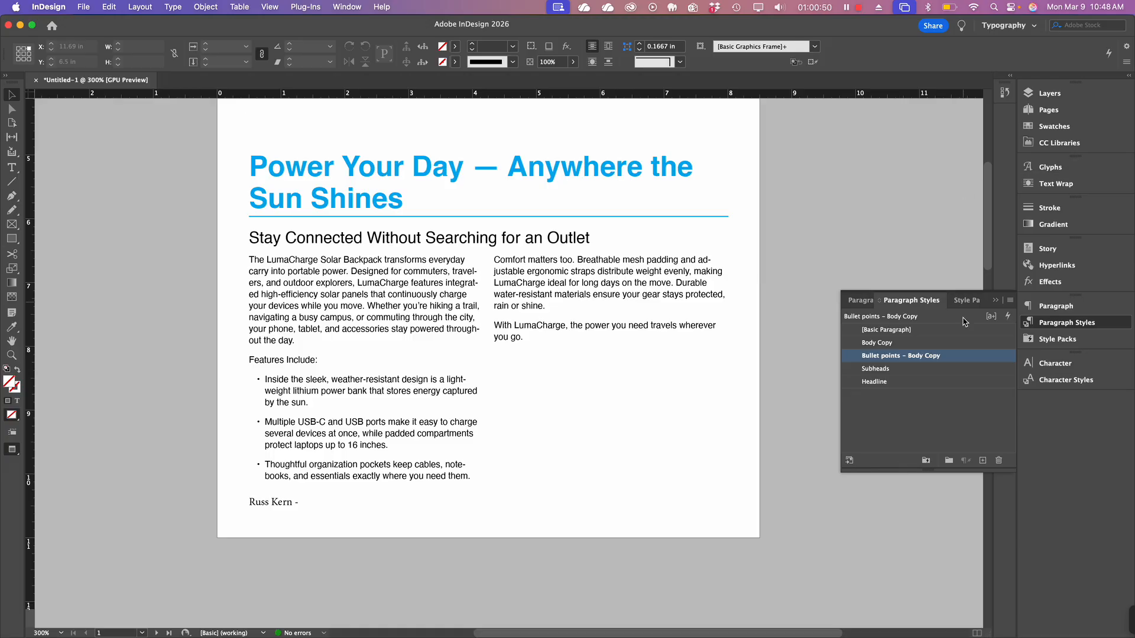
drag(913, 307, 842, 118)
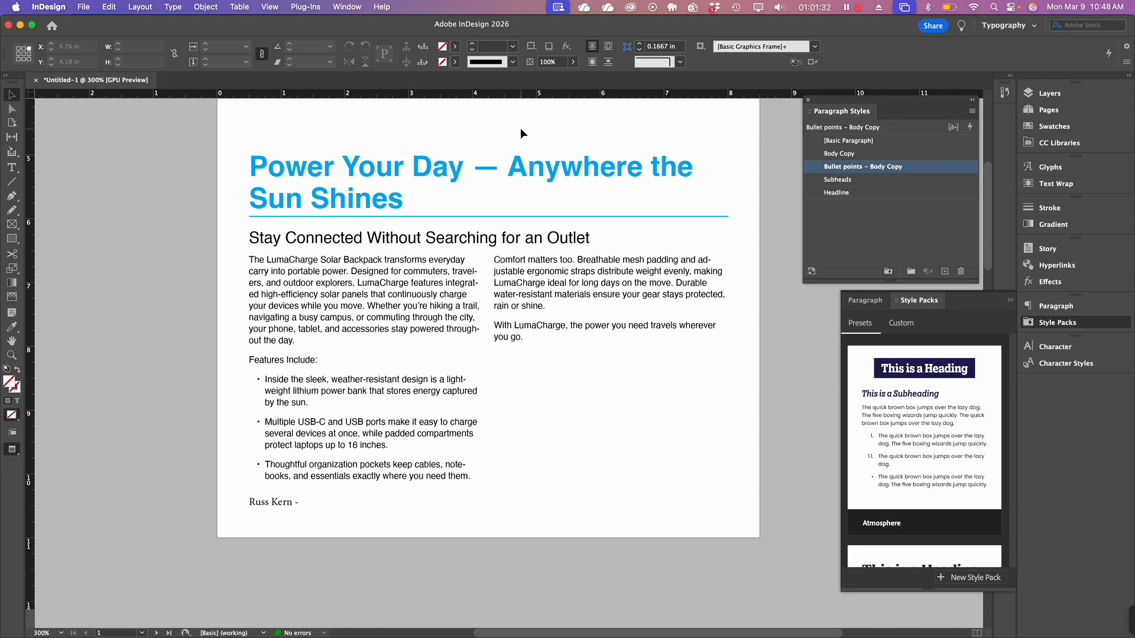
Step: Try the Bold font style on "LumaCharge Solar Backpack" in the first body paragraph, and revert it to regular
click(273, 314)
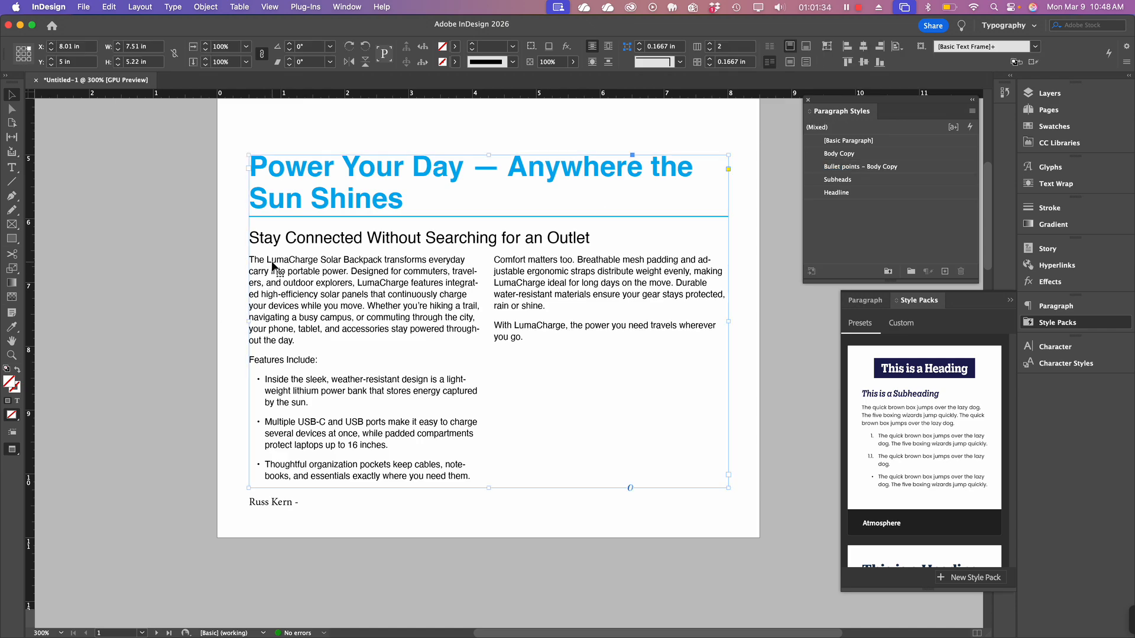
double_click(272, 262)
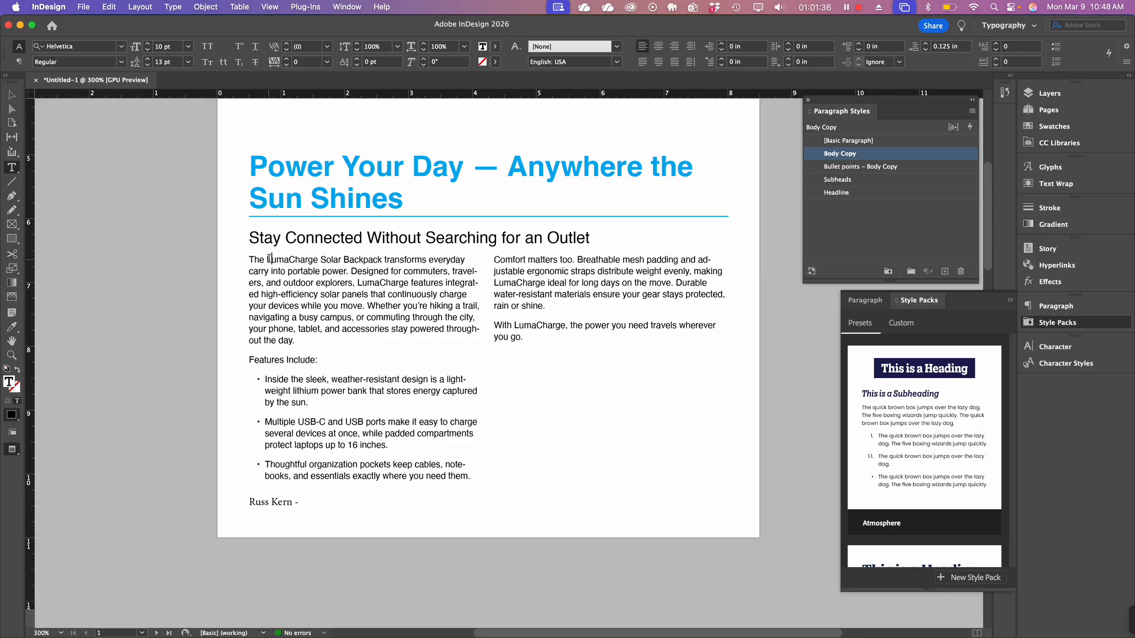
drag(267, 260, 383, 260)
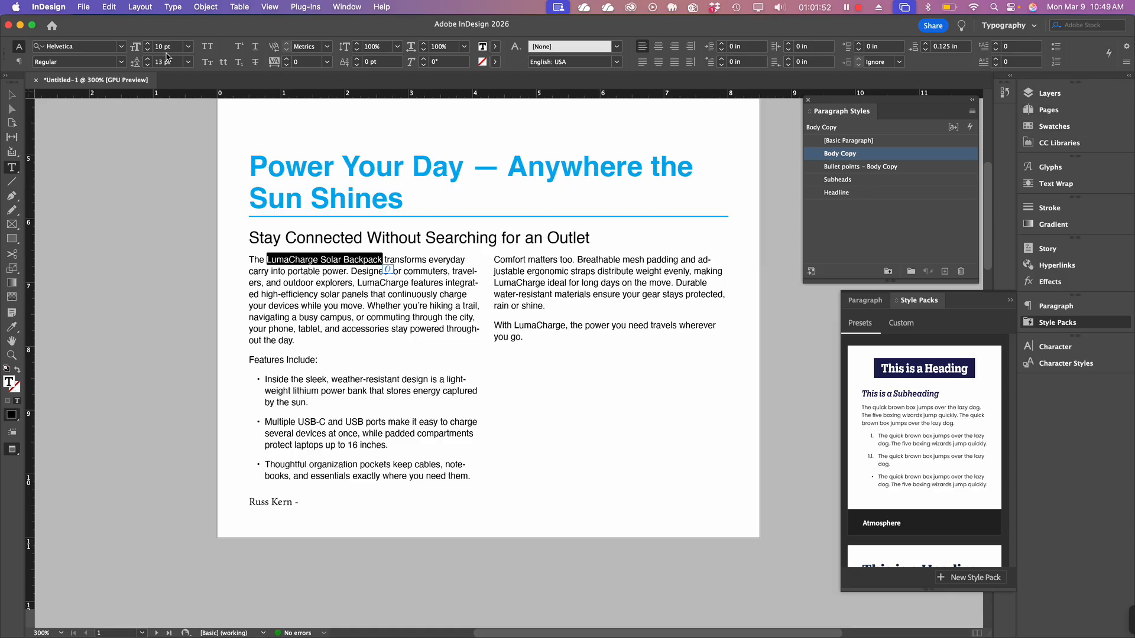
click(121, 61)
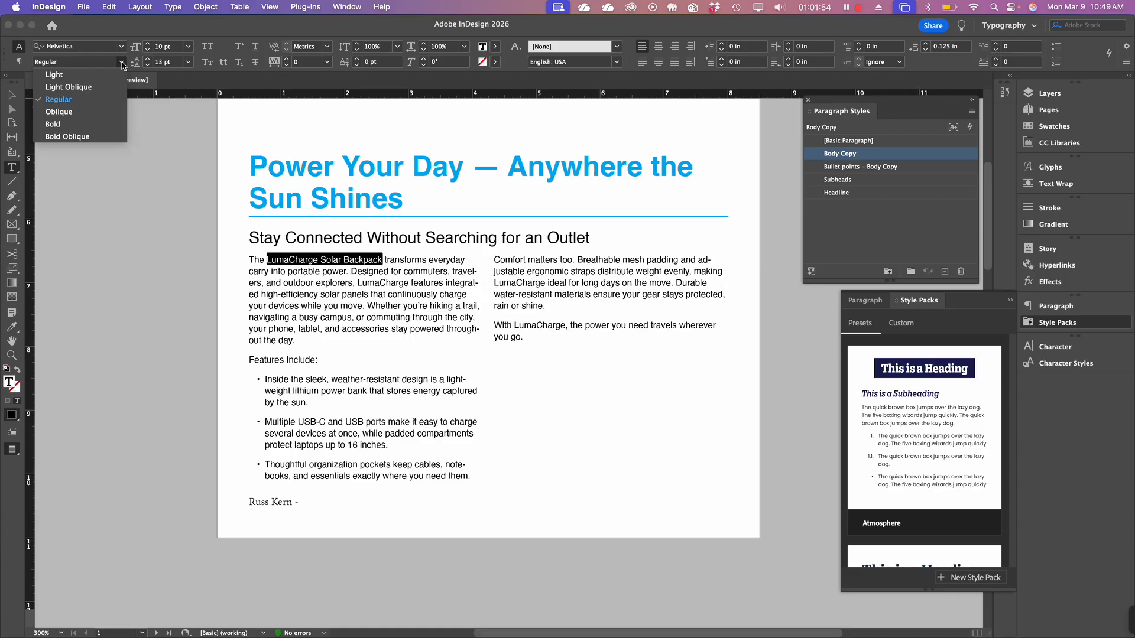
click(95, 125)
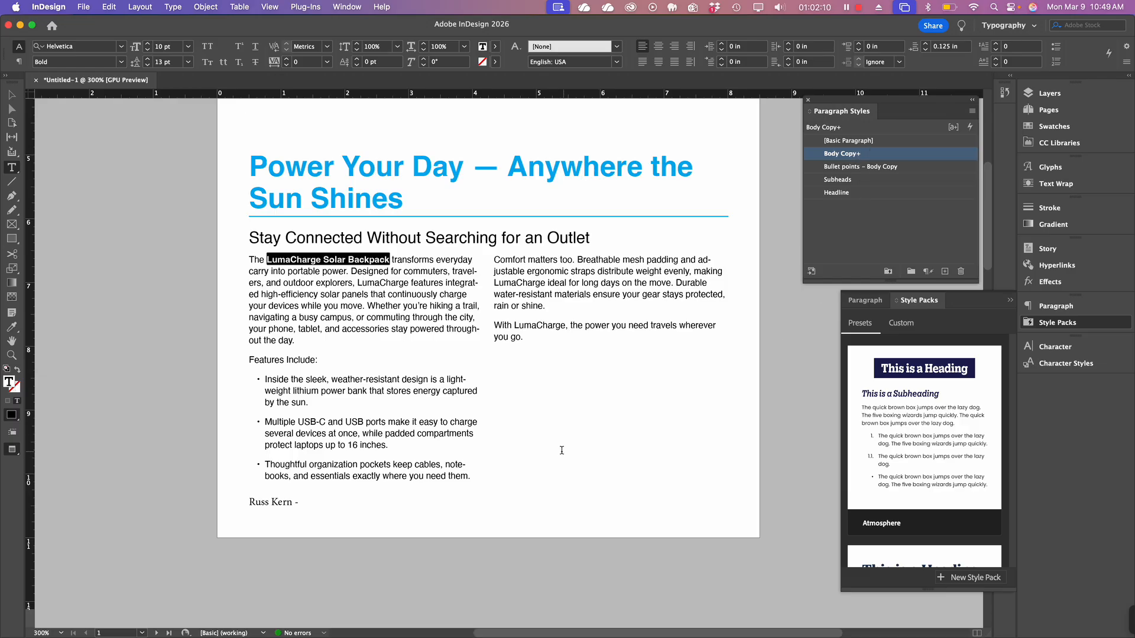
key(super+shift+b)
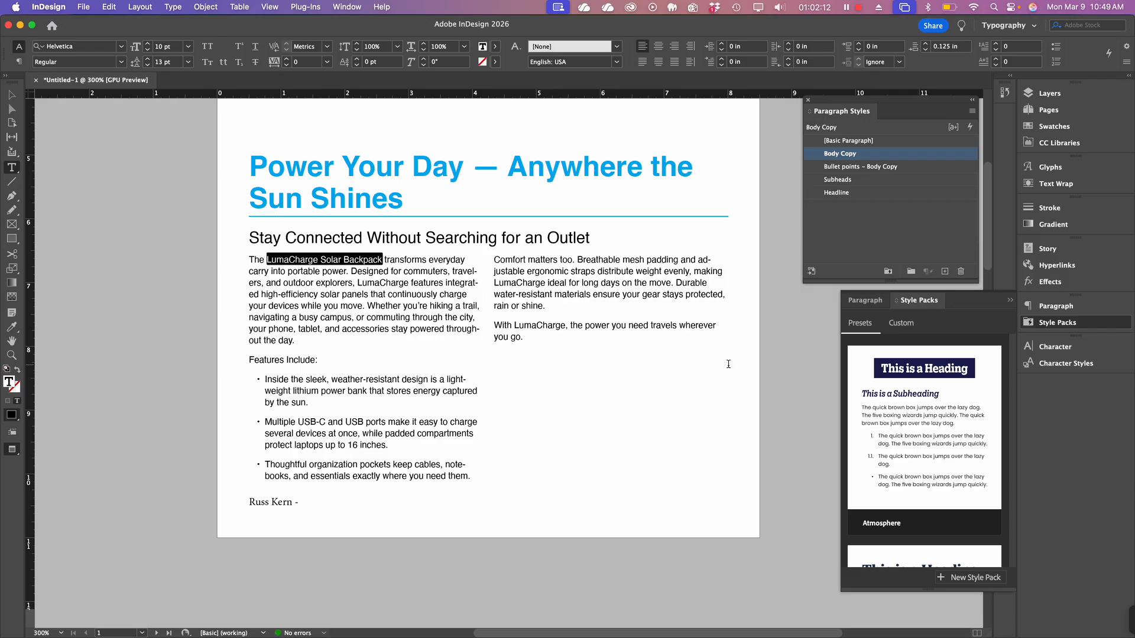
click(805, 348)
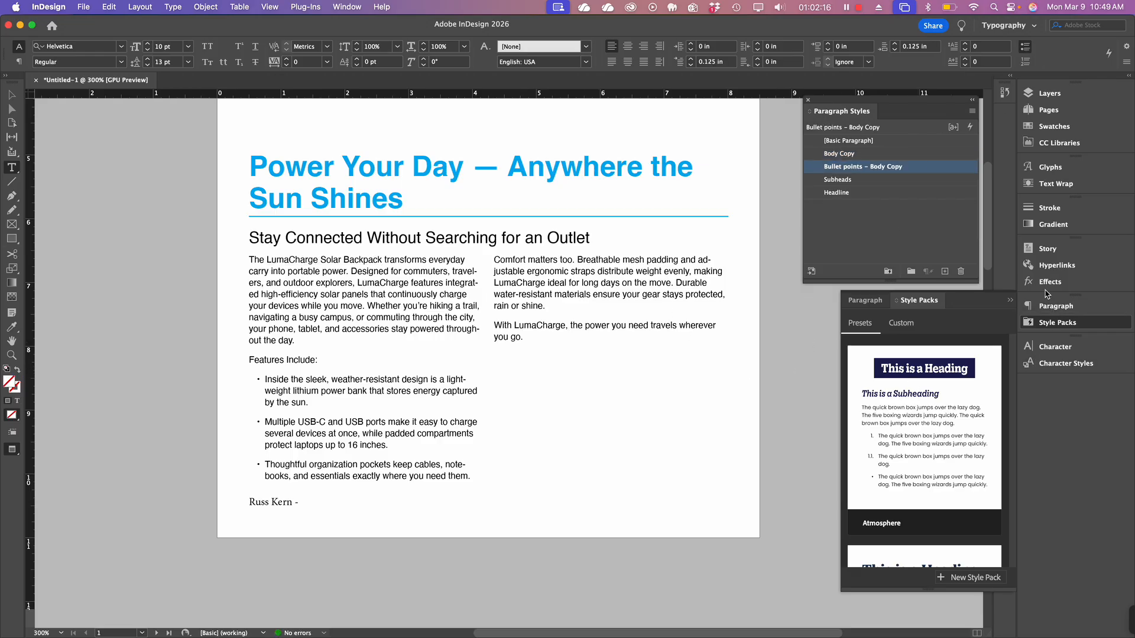
Step: Show the character styles and set "LumaCharge Solar Backpack" in the first body paragraph to Bold
click(1056, 365)
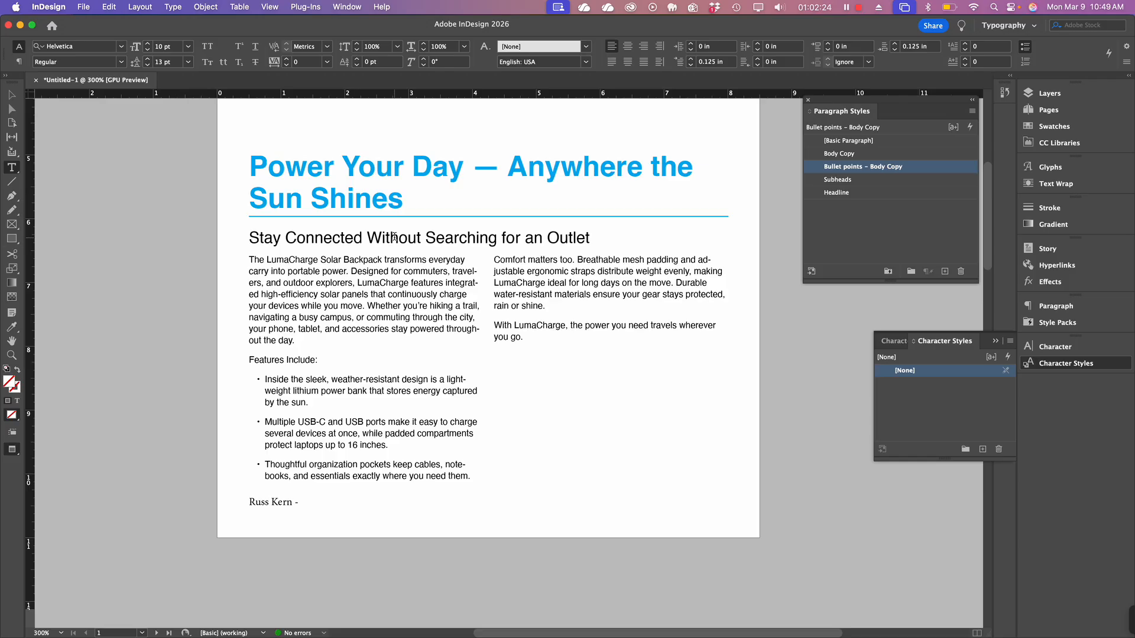
click(270, 259)
drag(269, 259, 382, 259)
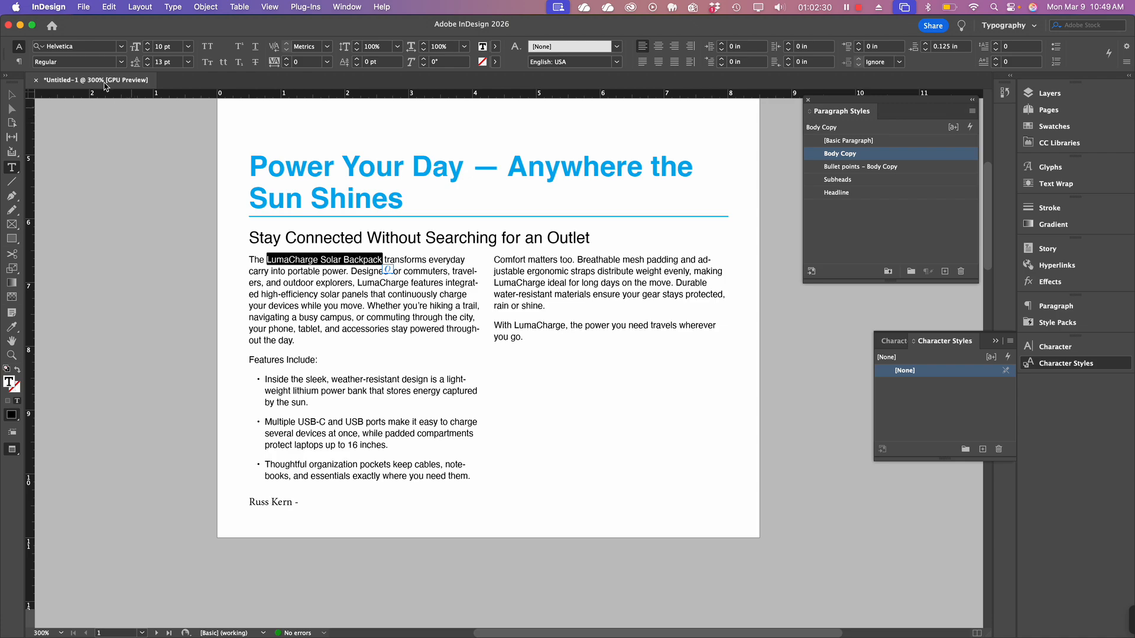
click(120, 61)
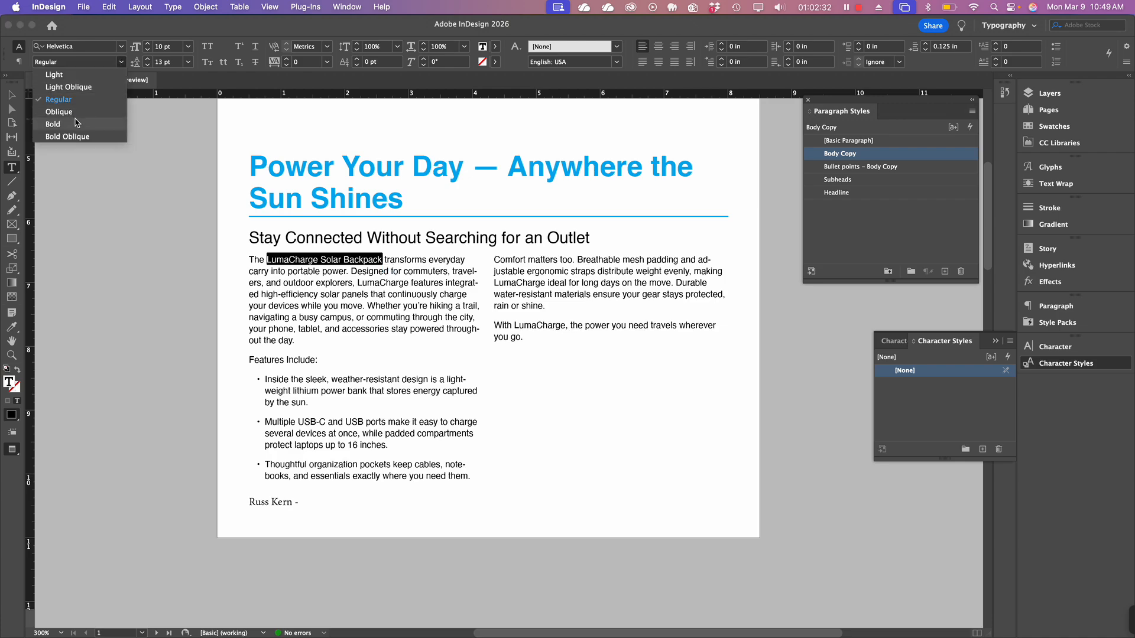
click(54, 124)
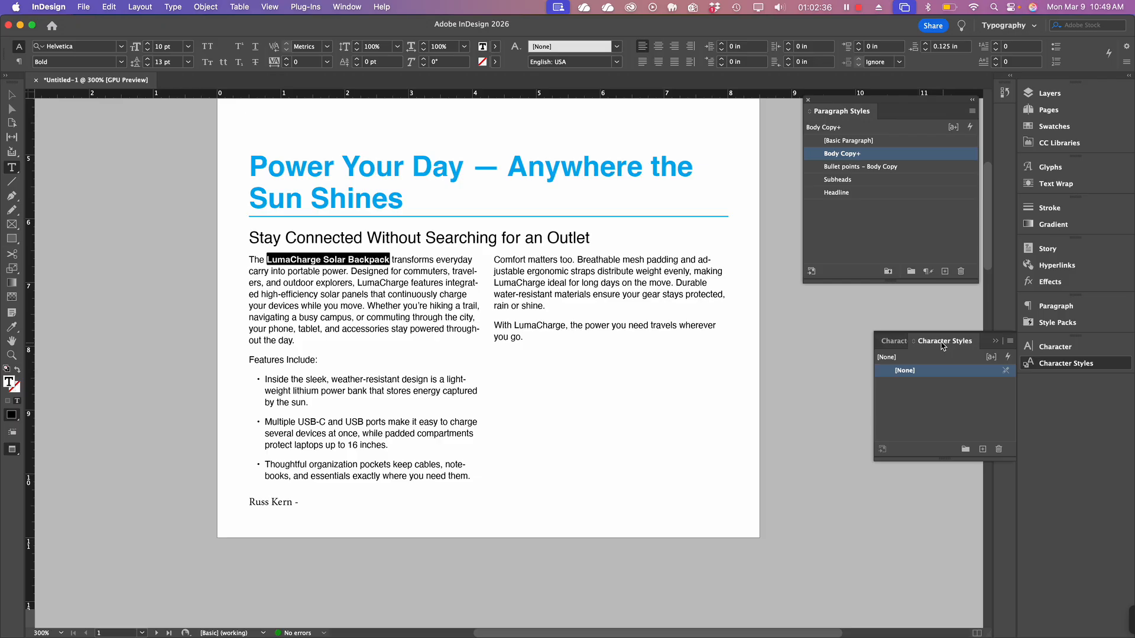
Step: Create a character style named "Emphasis" from the bold product name, apply it to that text, and deselect the text
click(983, 450)
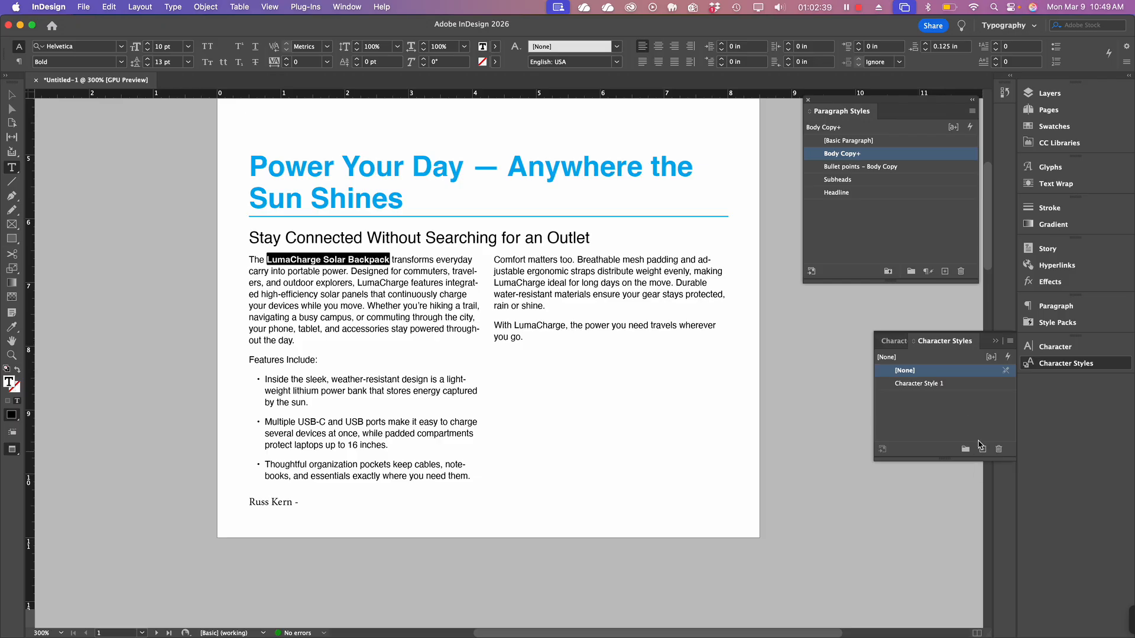
click(938, 388)
double_click(937, 386)
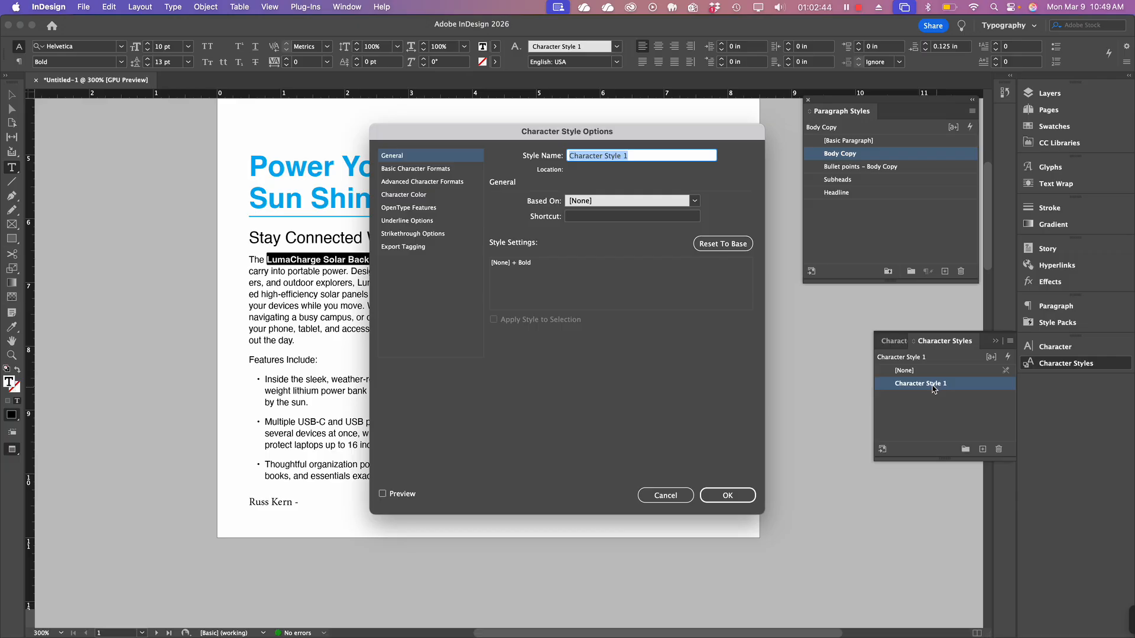
text(Emphasis)
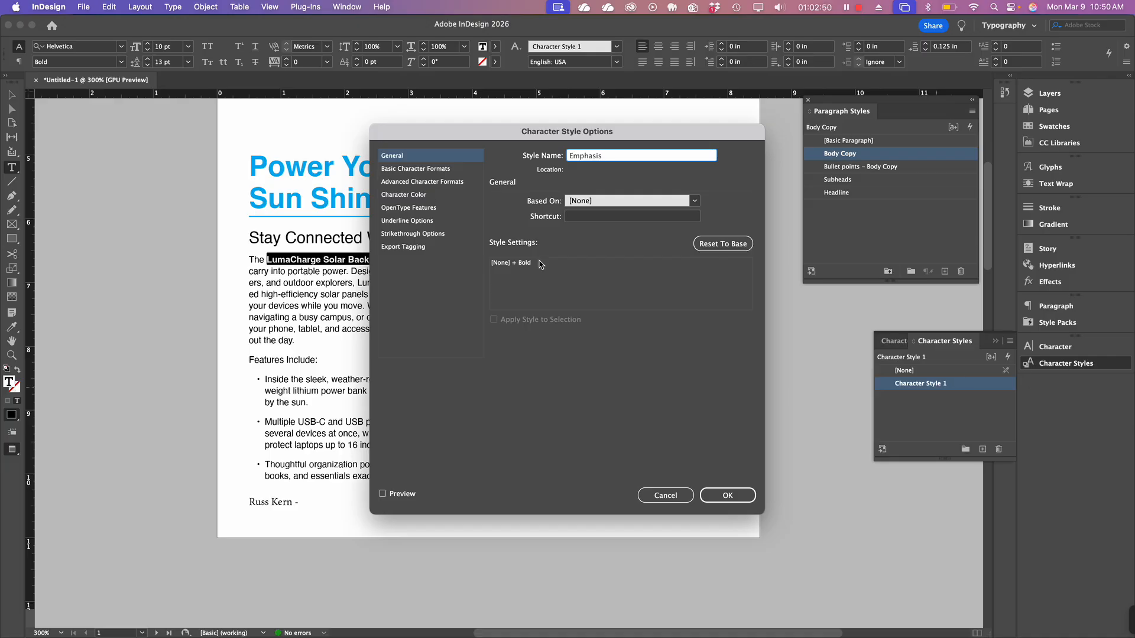
click(424, 170)
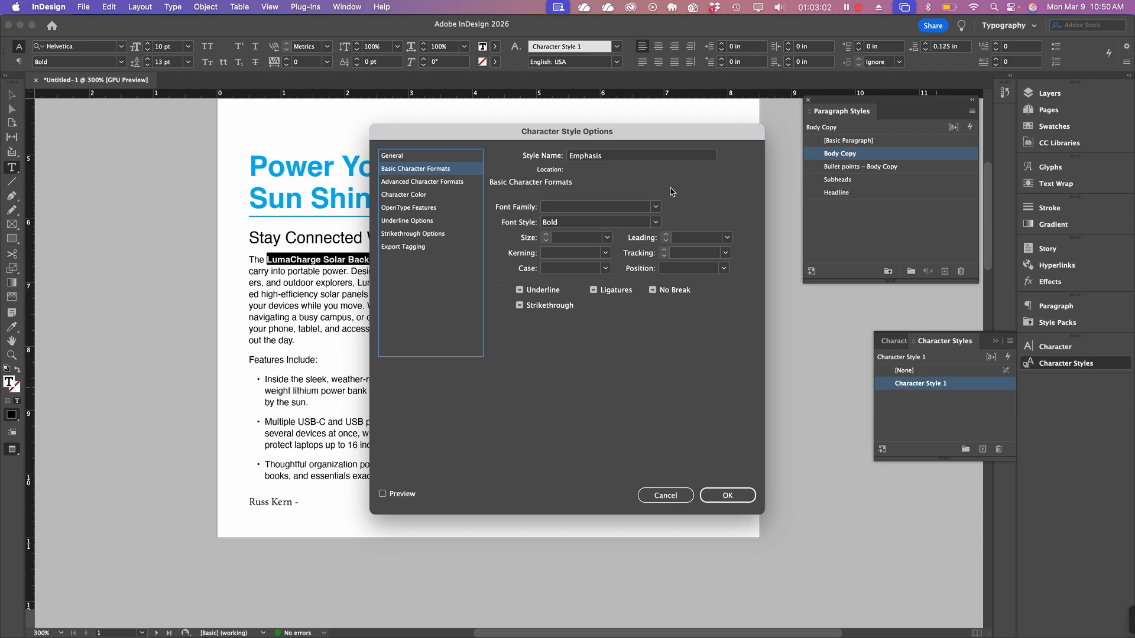
click(727, 496)
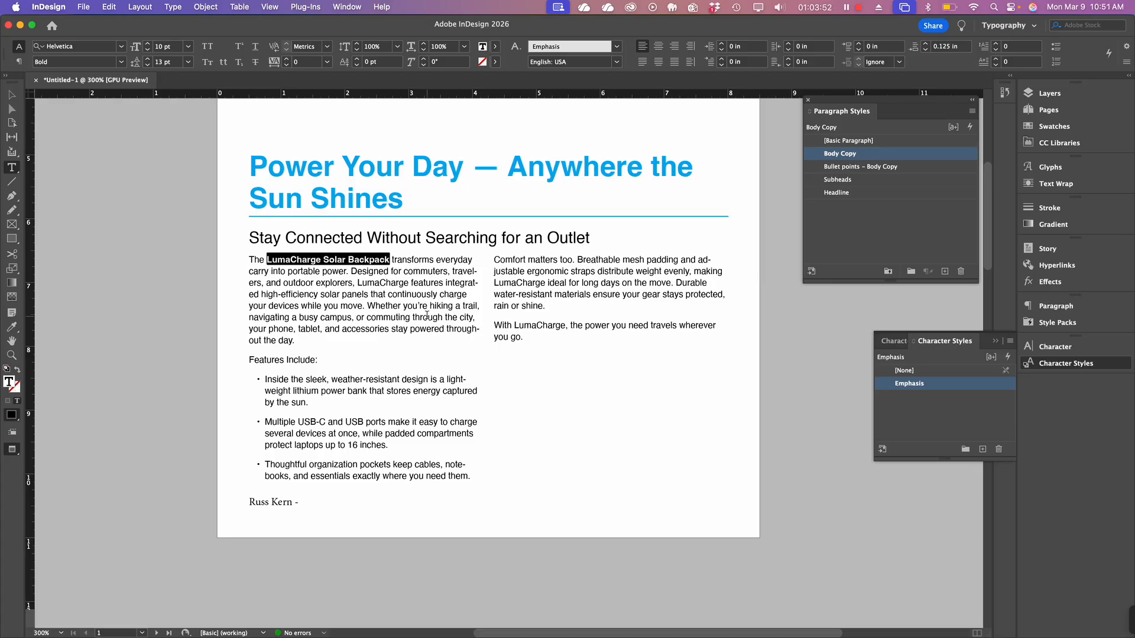
click(381, 304)
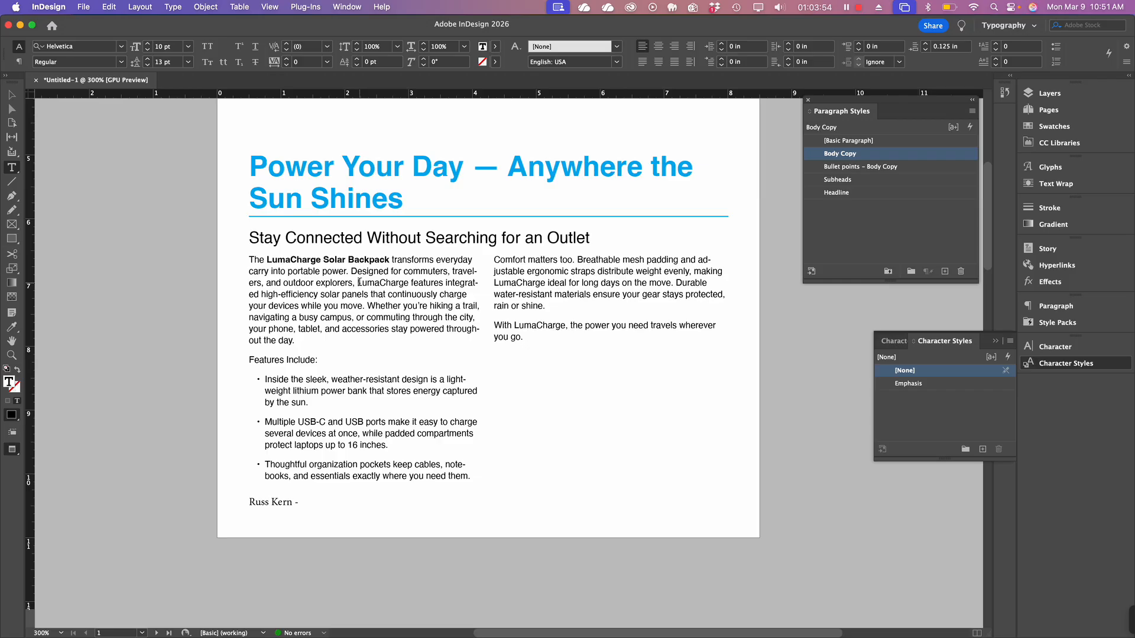
Step: Apply the Emphasis character style to the whole word "LumaCharge" before "features integrated" in the first body paragraph
drag(362, 283, 409, 282)
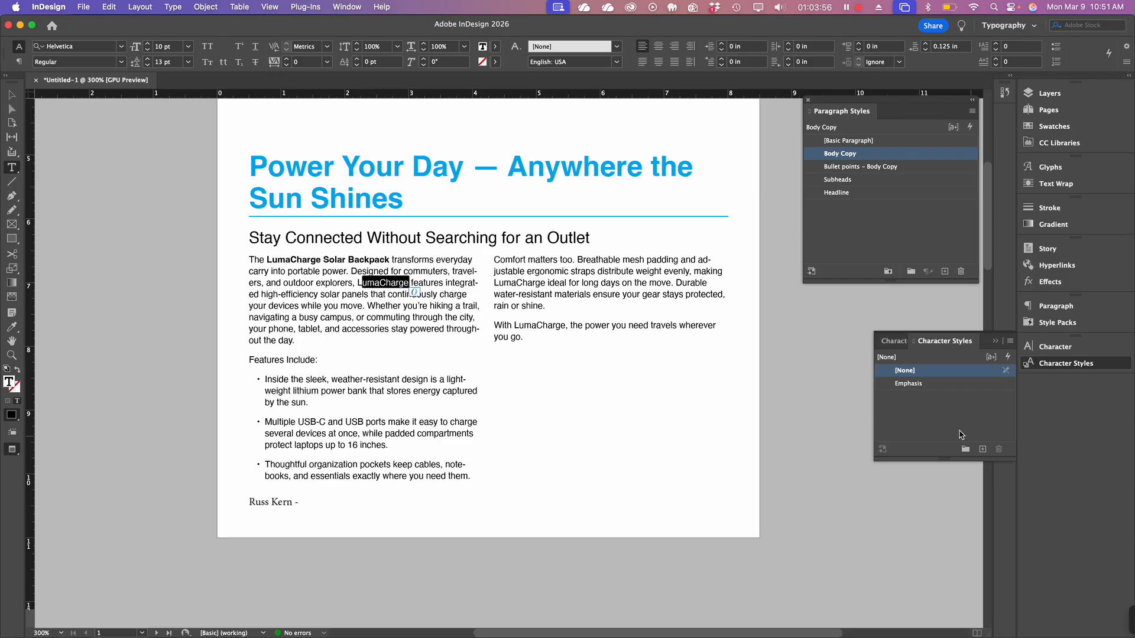
click(956, 384)
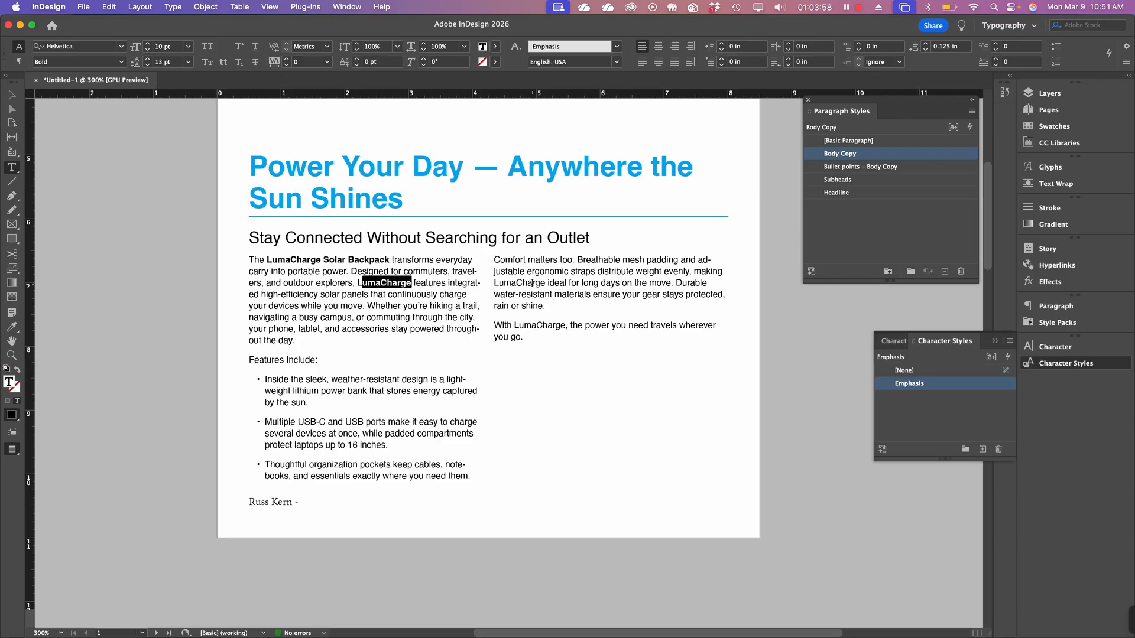
key(Right)
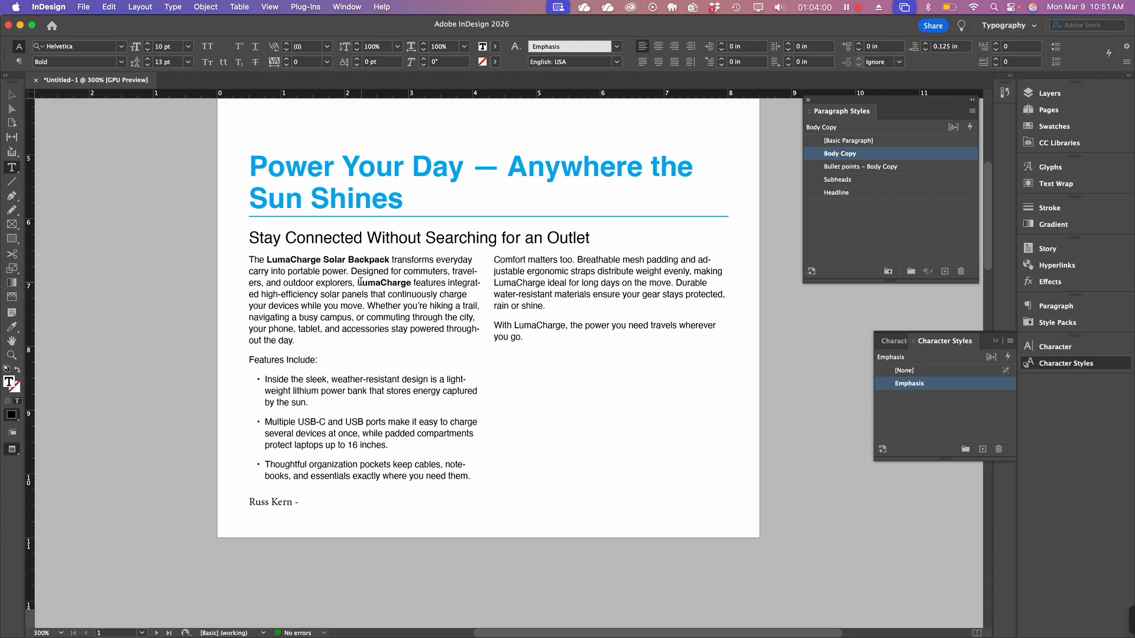
drag(357, 282, 412, 283)
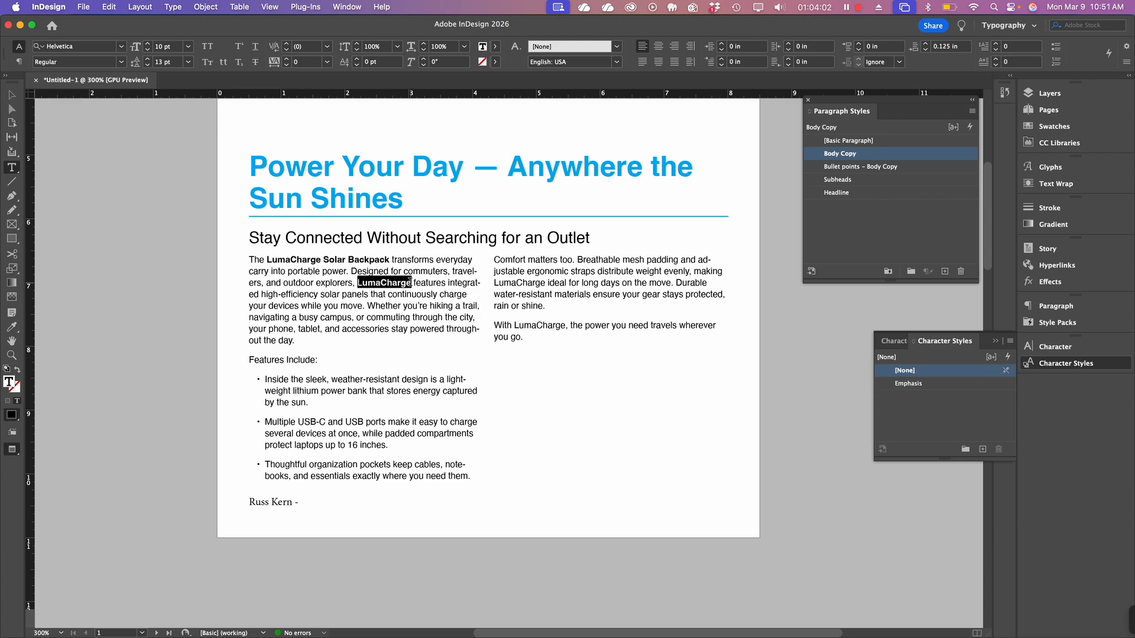
click(955, 385)
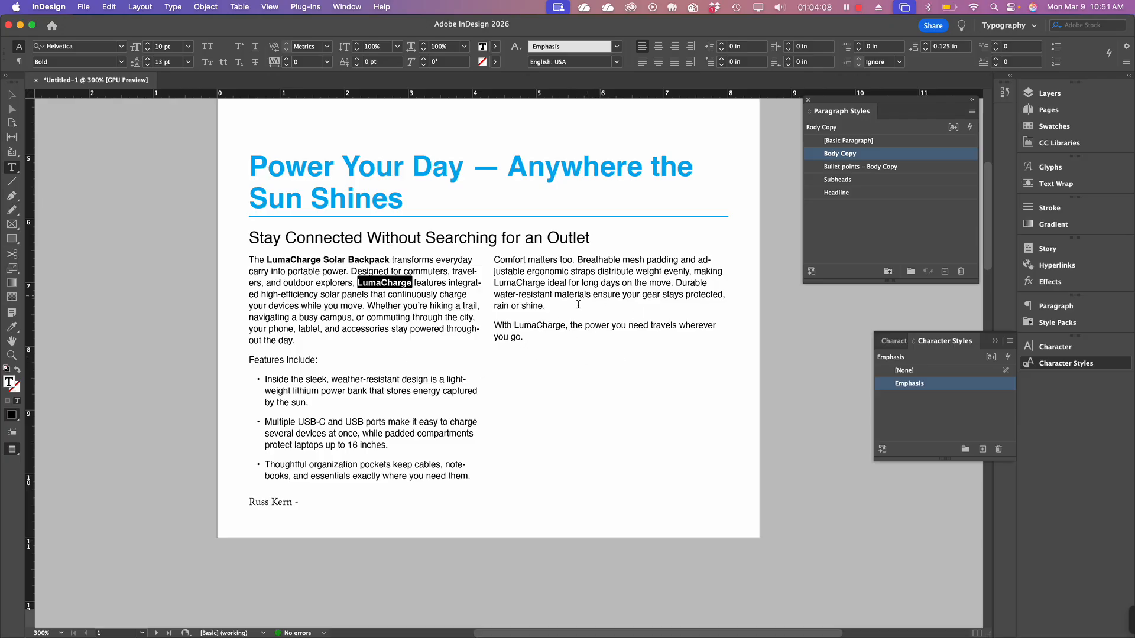
Step: Apply the Emphasis character style to both "LumaCharge" mentions in the second column, and deselect the text
drag(513, 324, 566, 324)
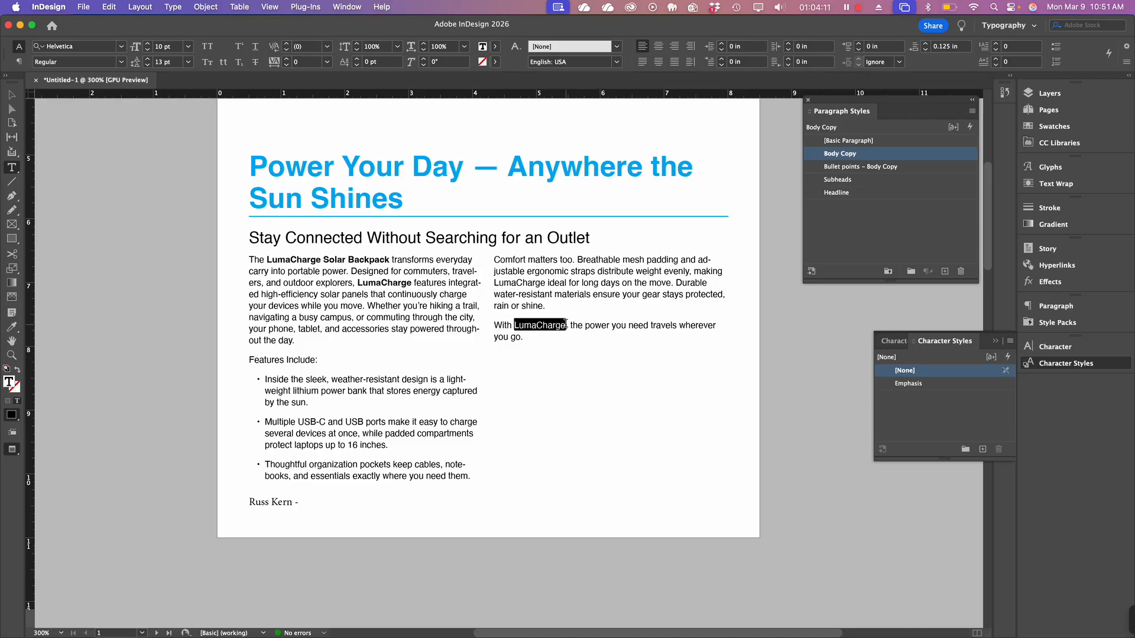
click(983, 386)
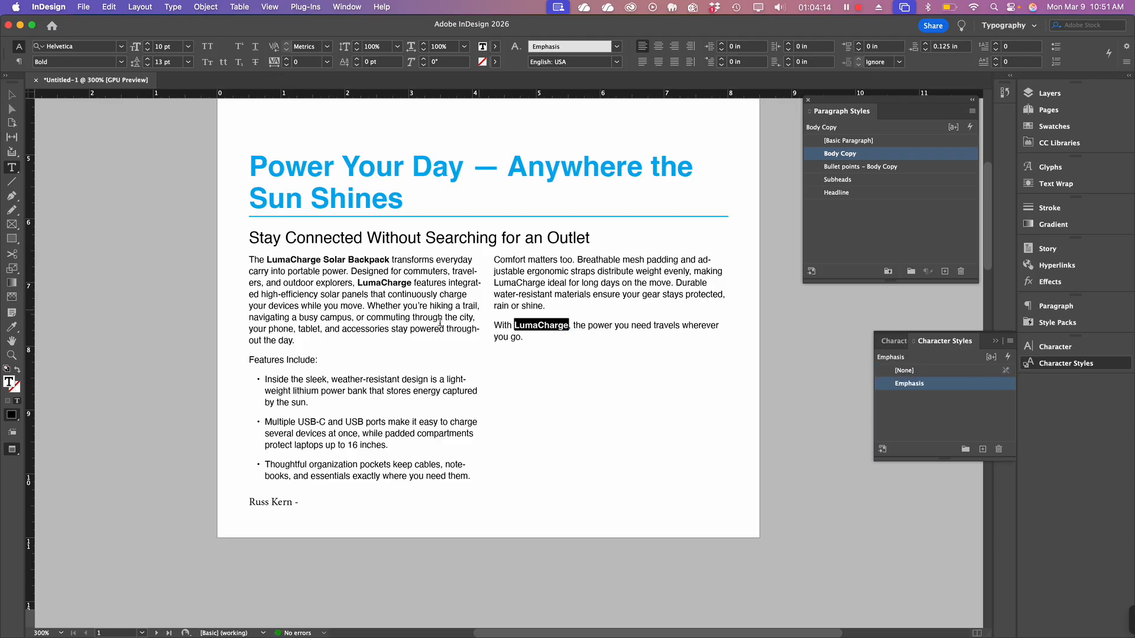
drag(546, 283, 495, 279)
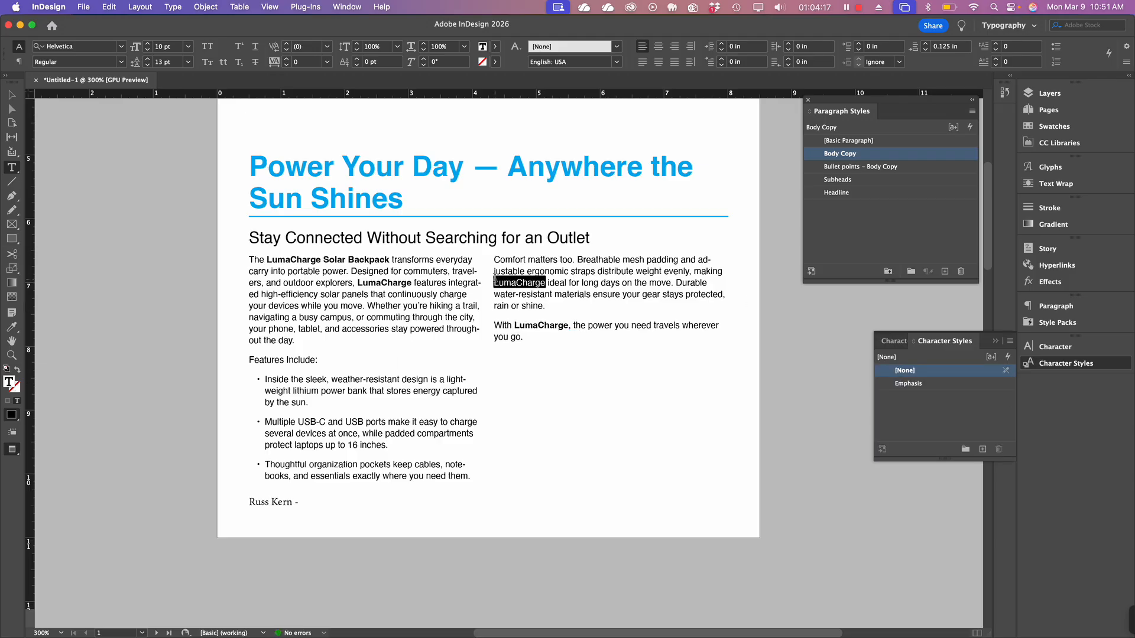
click(941, 384)
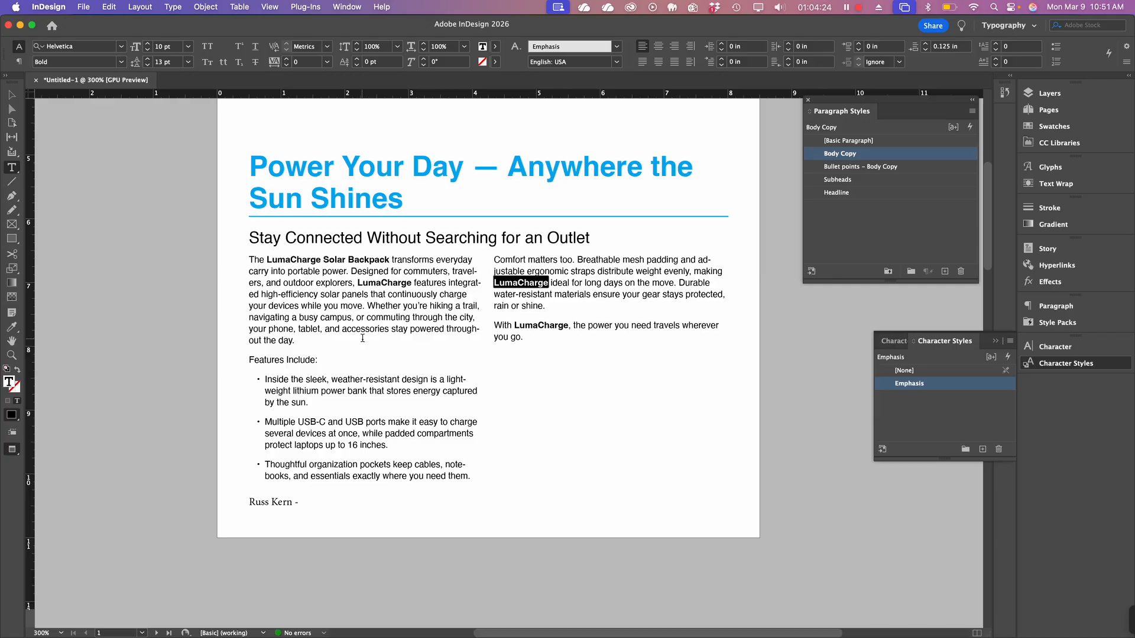
scroll(368, 349, down, 1)
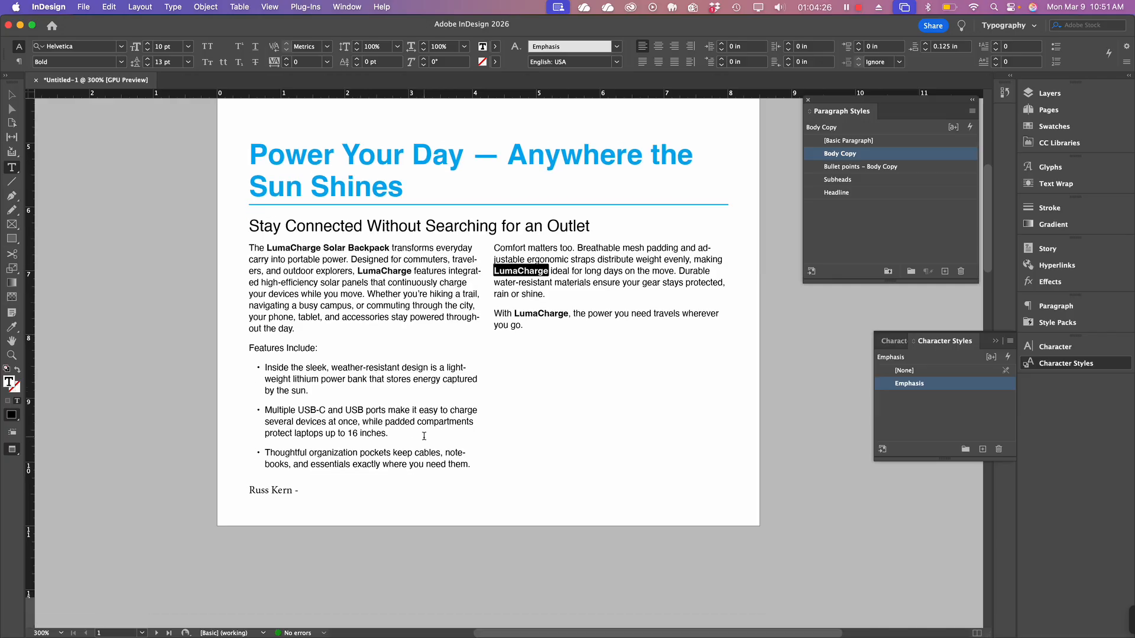
scroll(424, 436, up, 3)
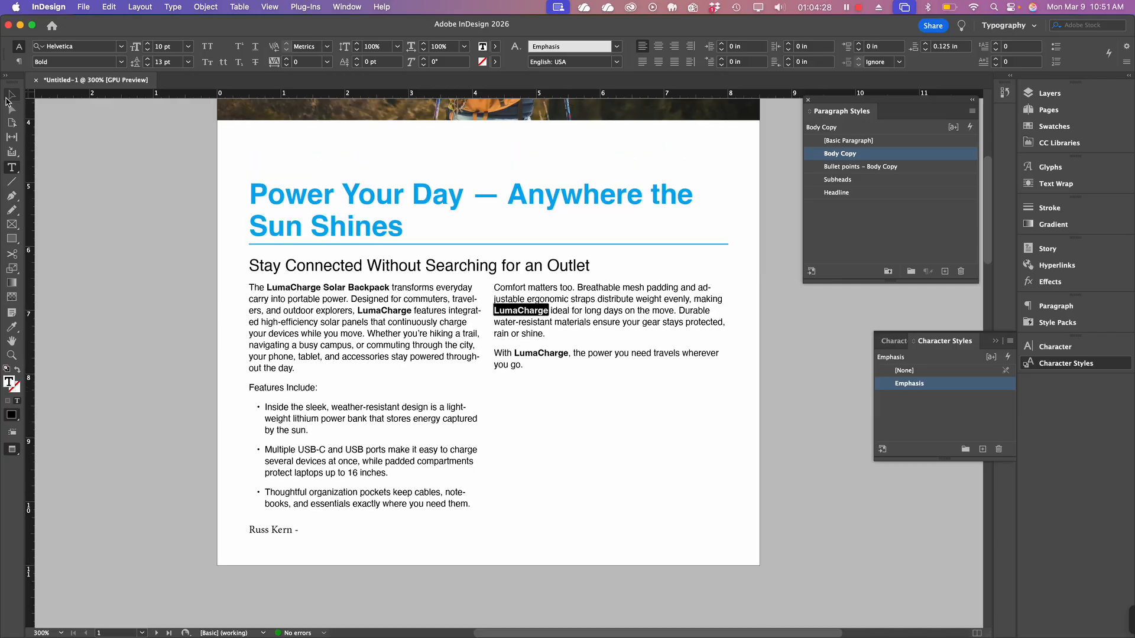
click(8, 98)
click(145, 206)
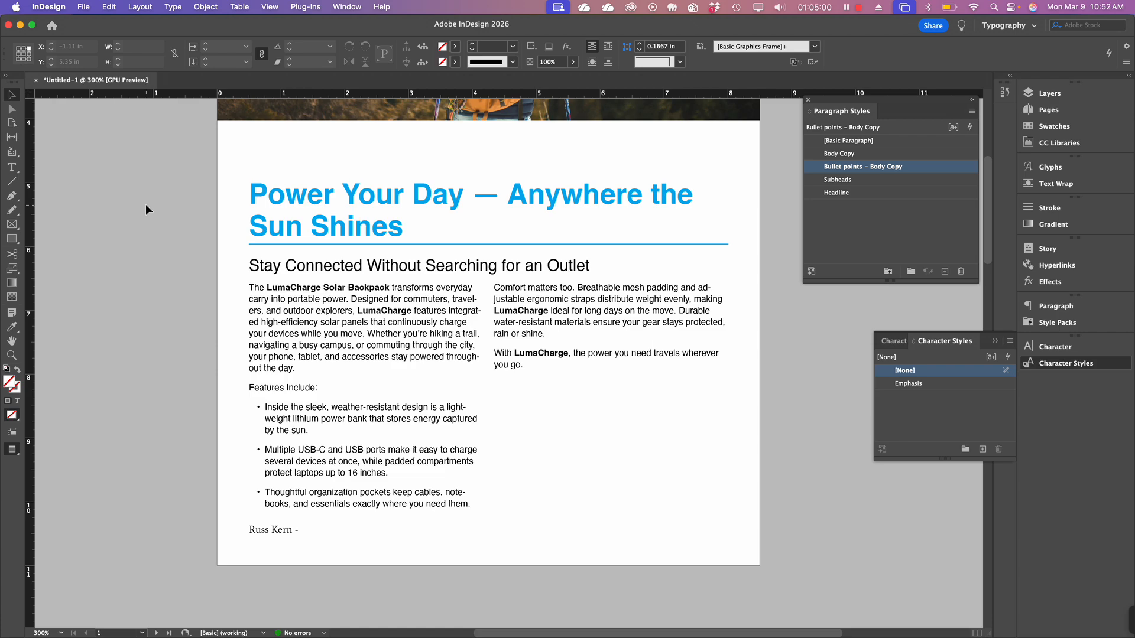
Step: Start saving the document and browse from Work through 0_AKRONU and Spring26 Production 1 to the Indesign folder
key(super+s)
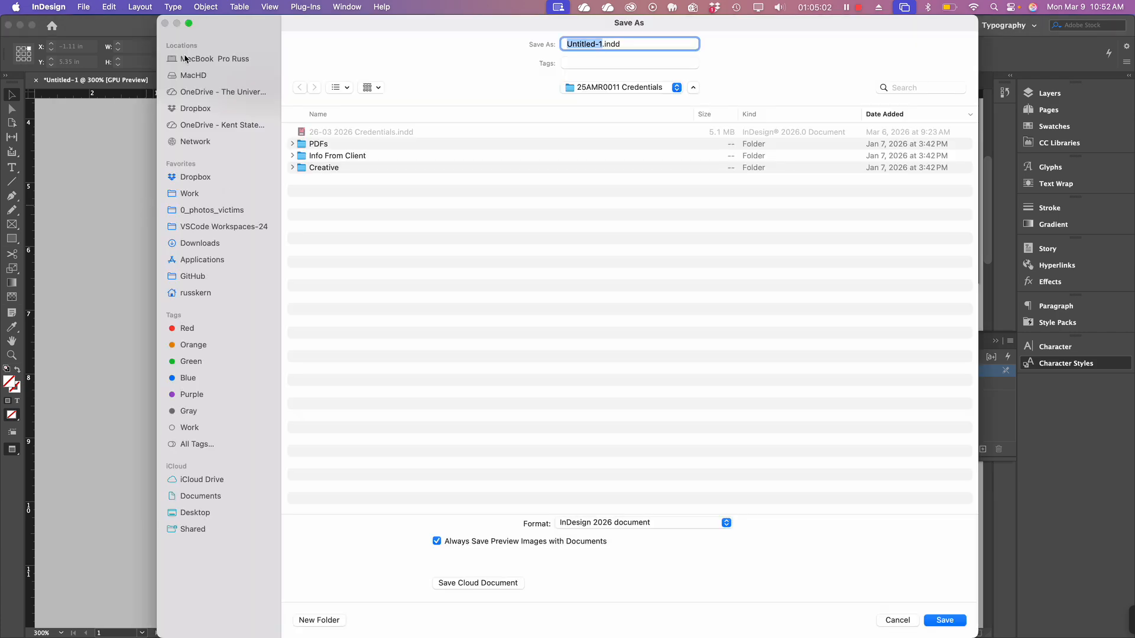
click(189, 194)
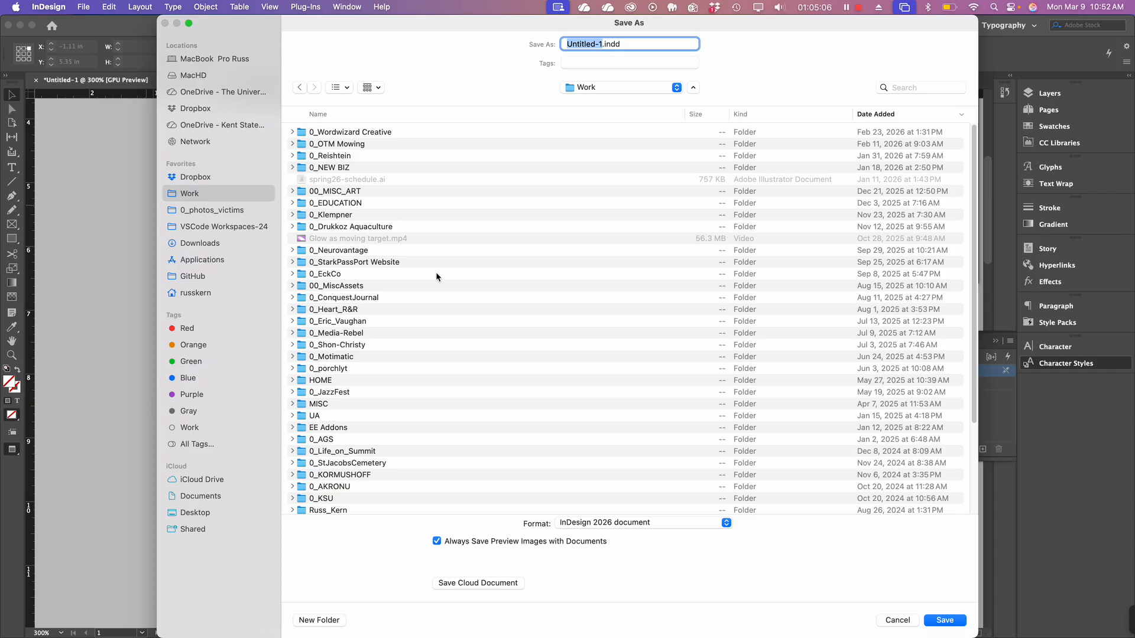
click(313, 114)
double_click(323, 157)
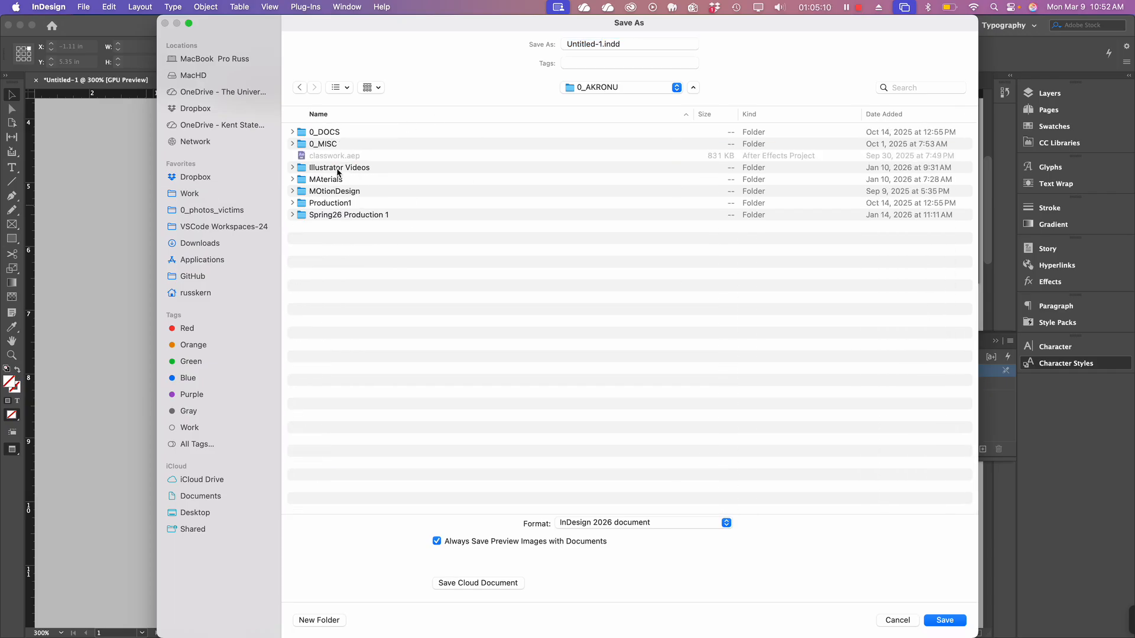
click(331, 204)
double_click(332, 205)
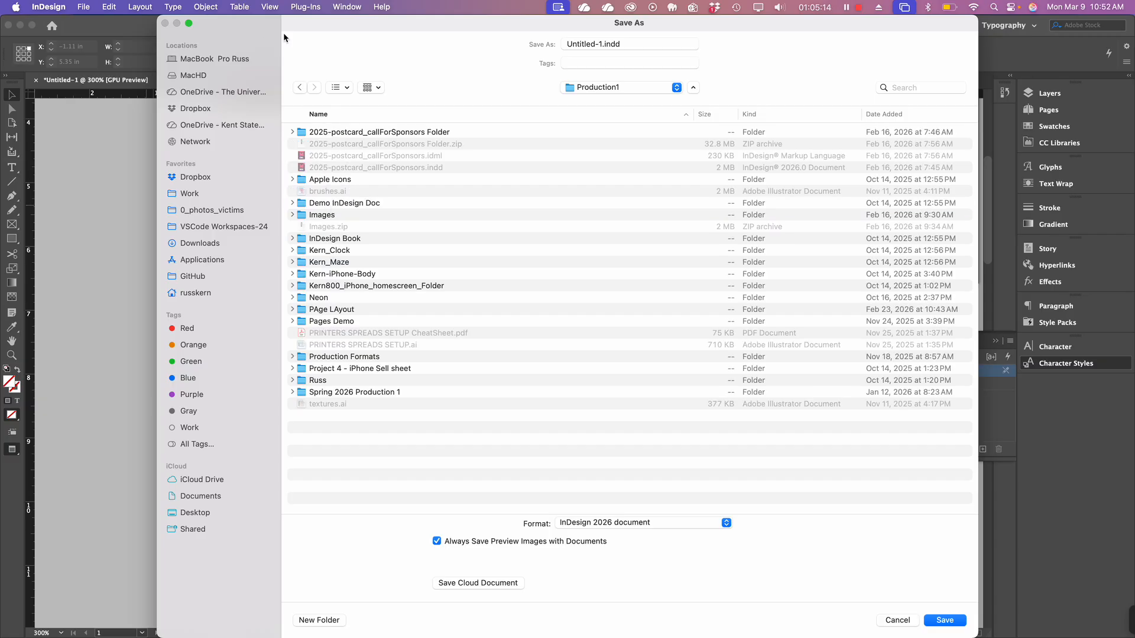
click(300, 88)
double_click(343, 215)
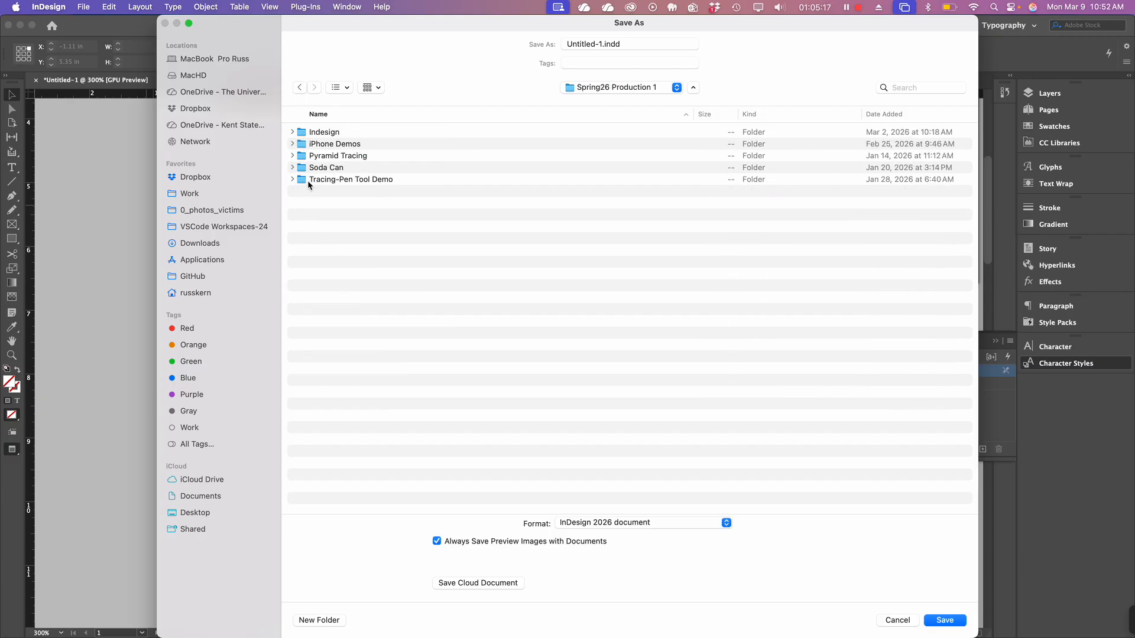
double_click(310, 132)
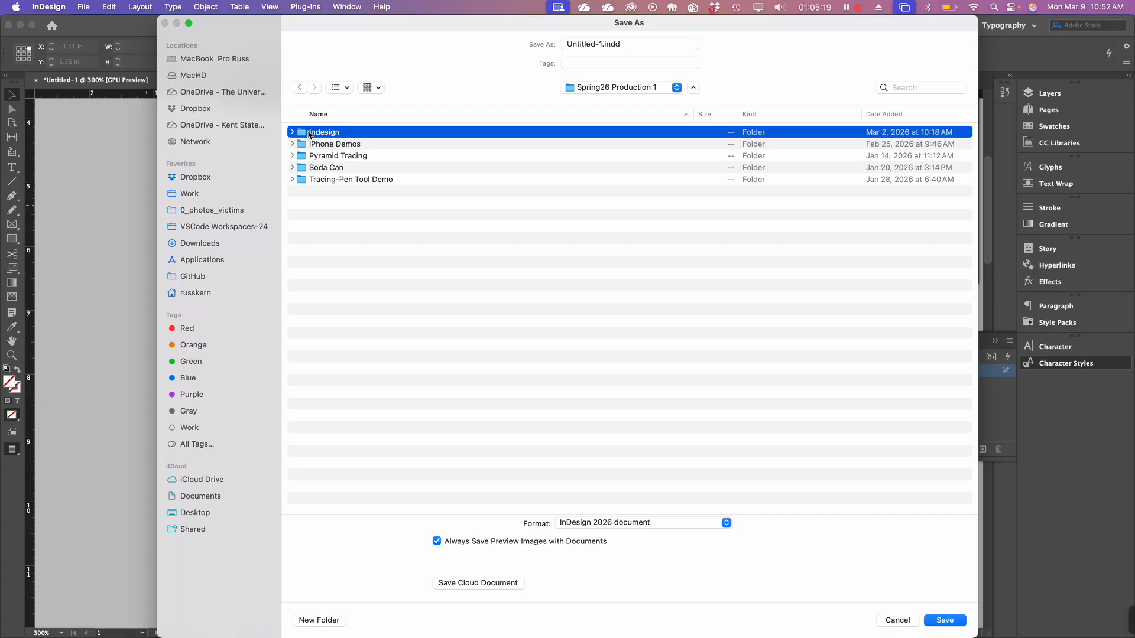
Step: Create a folder named "Sell sheets" inside Indesign and save the document in it as "Product Sell Sheets"
click(313, 620)
text(Se)
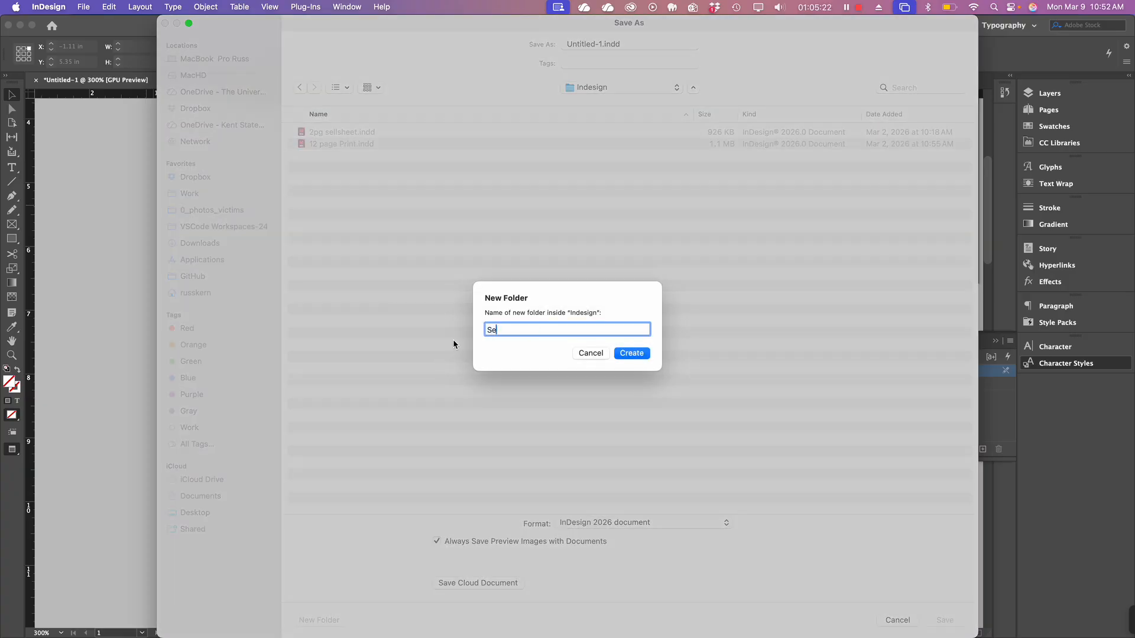
text(ll sheets)
click(626, 353)
click(602, 44)
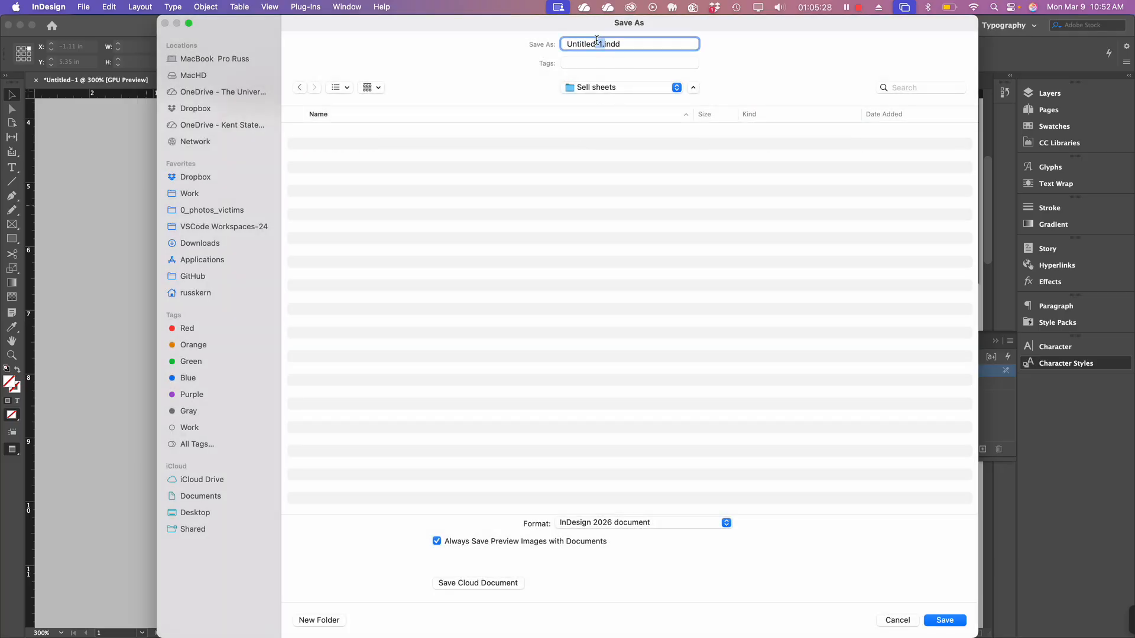
text(Product Sell Sheets)
click(947, 622)
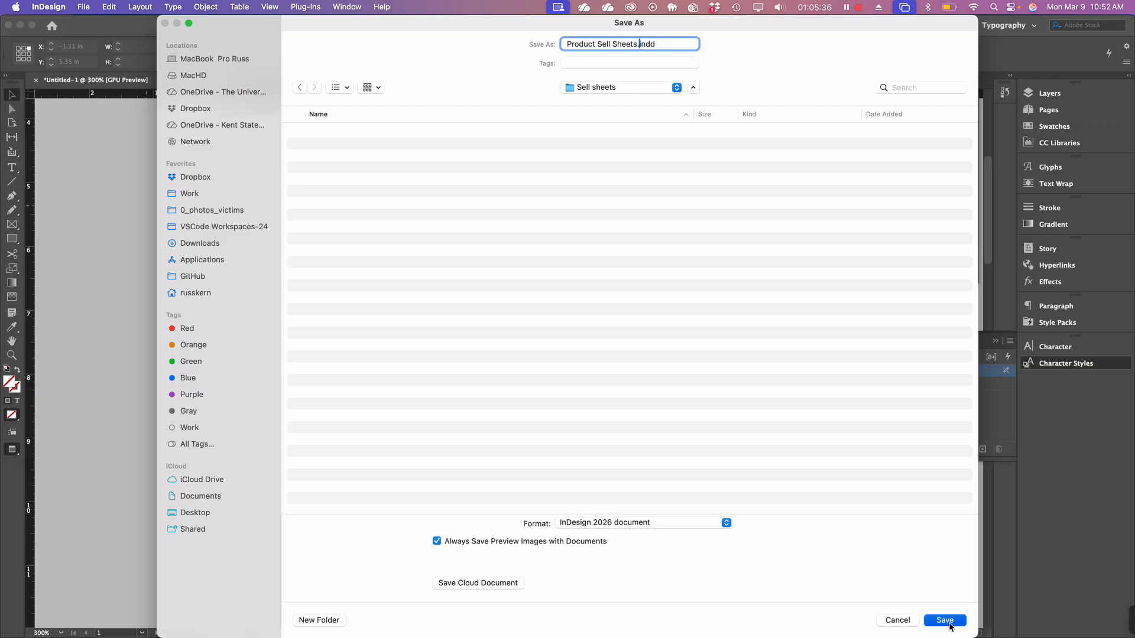
Step: Show the whole first sell sheet page at 150% to review its layout
scroll(417, 312, up, 5)
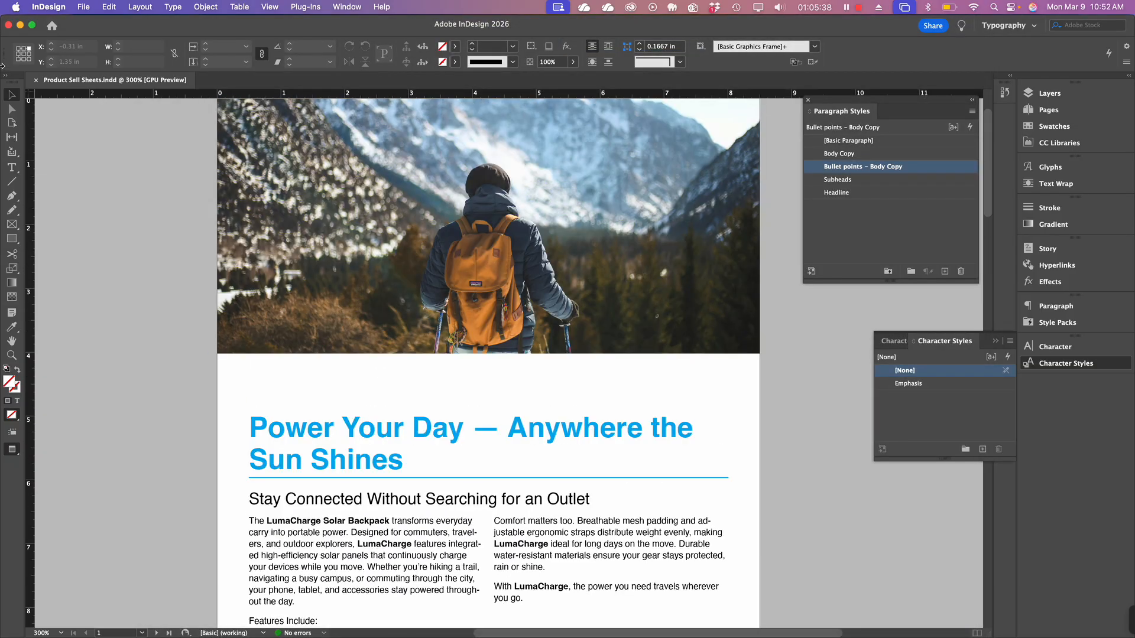
scroll(361, 272, up, 2)
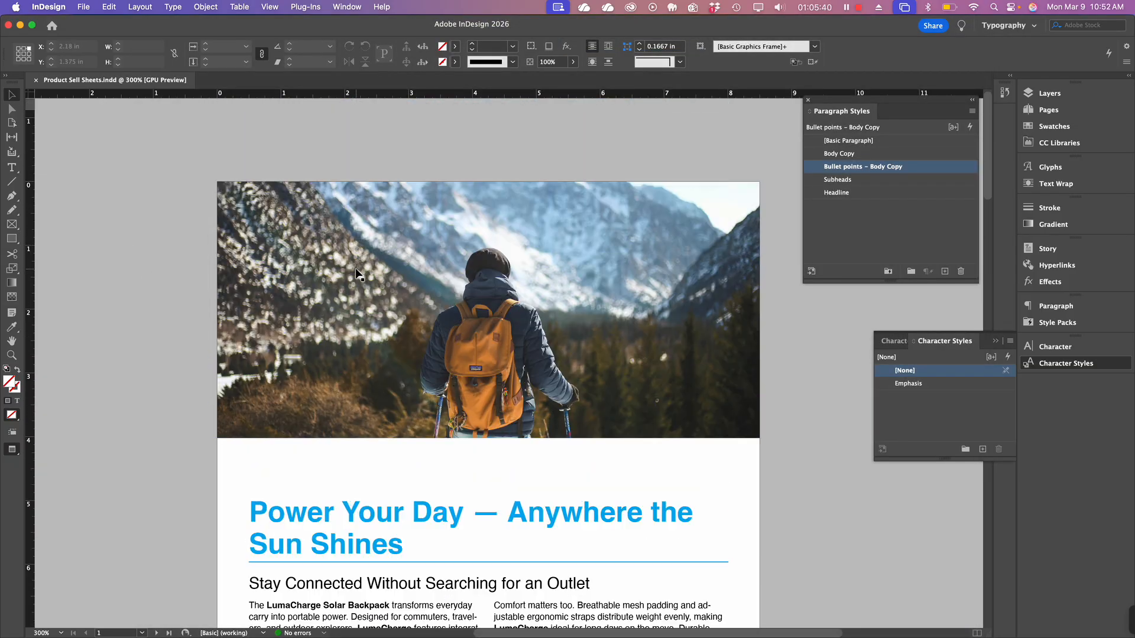
key(super+minus)
key(super+minus)
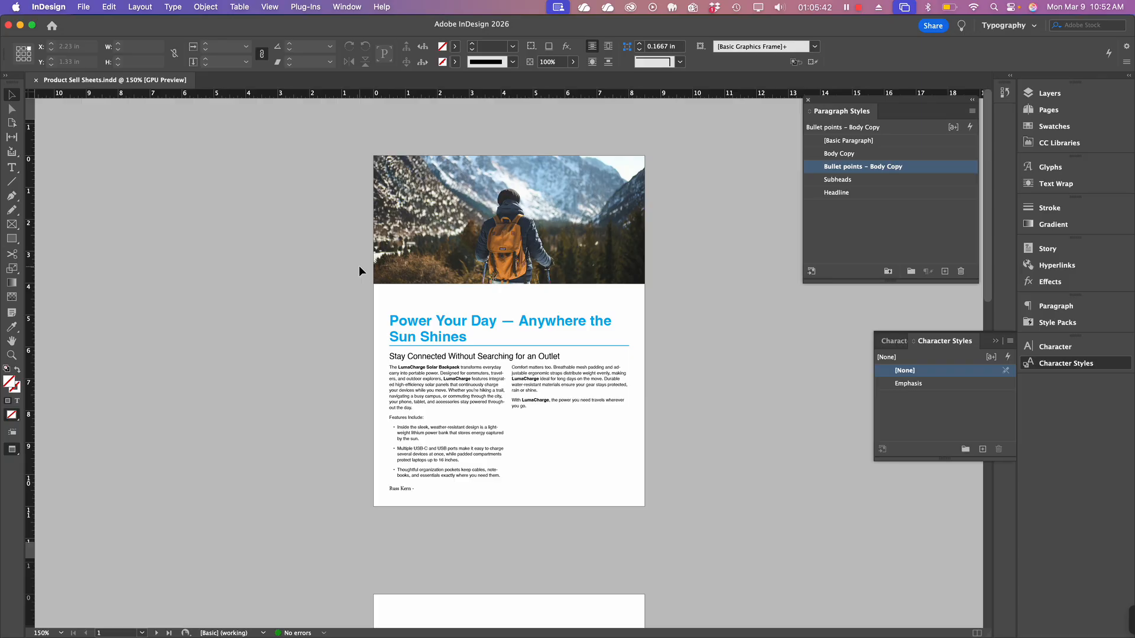